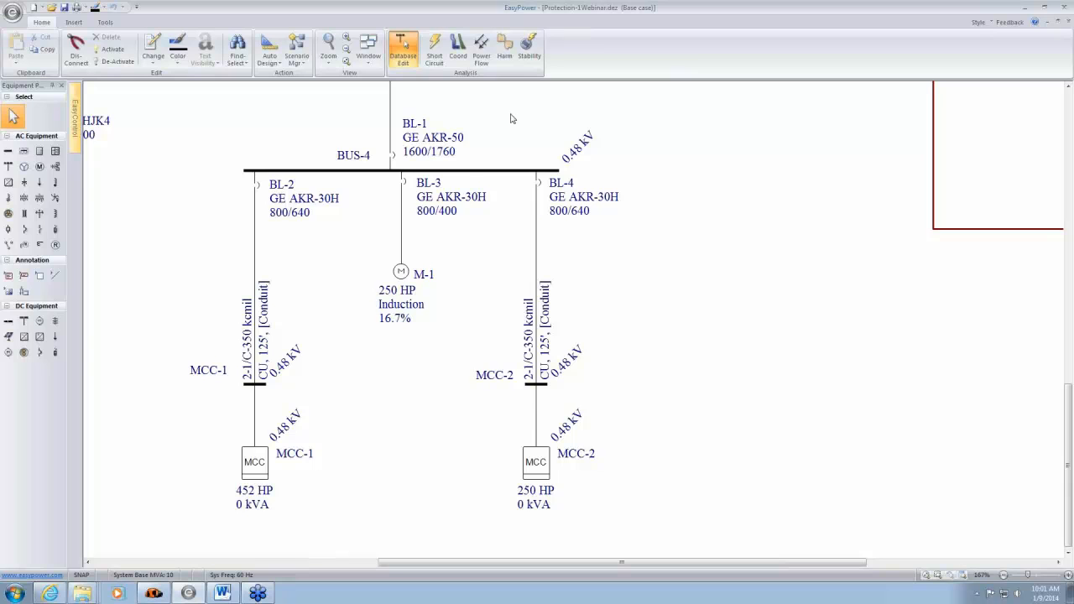
- Enter the Coordination focus and return to Database Edit
left_click_drag(512, 118, 487, 156)
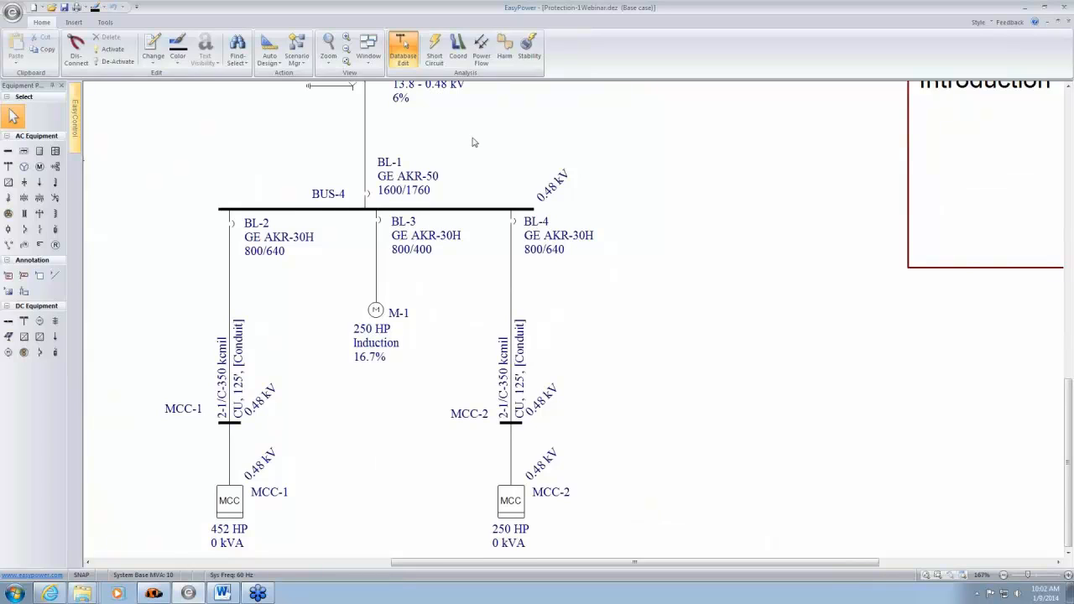
left_click(460, 50)
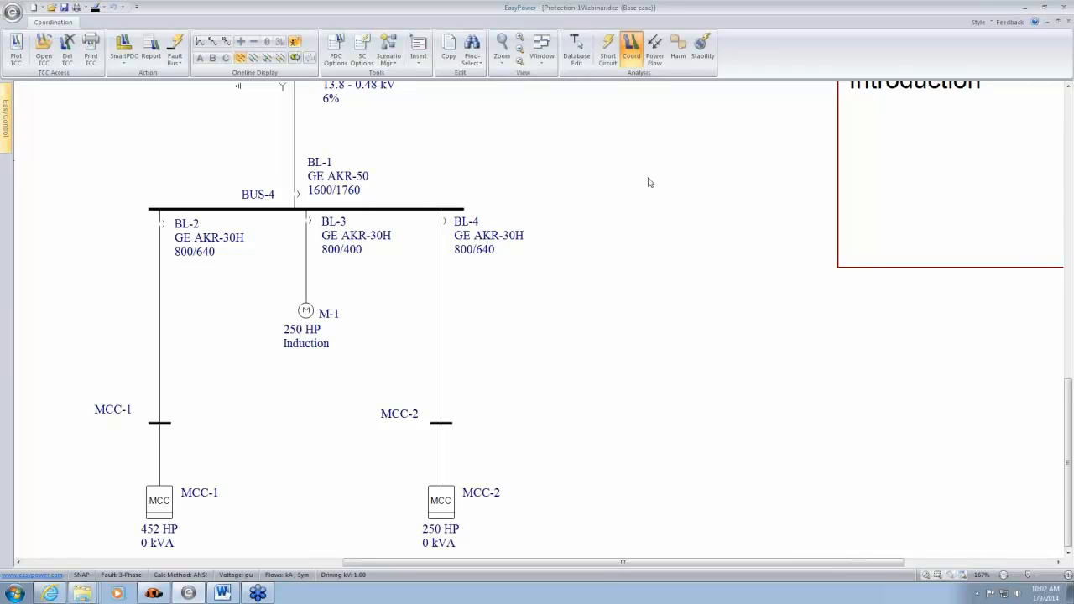
left_click(576, 49)
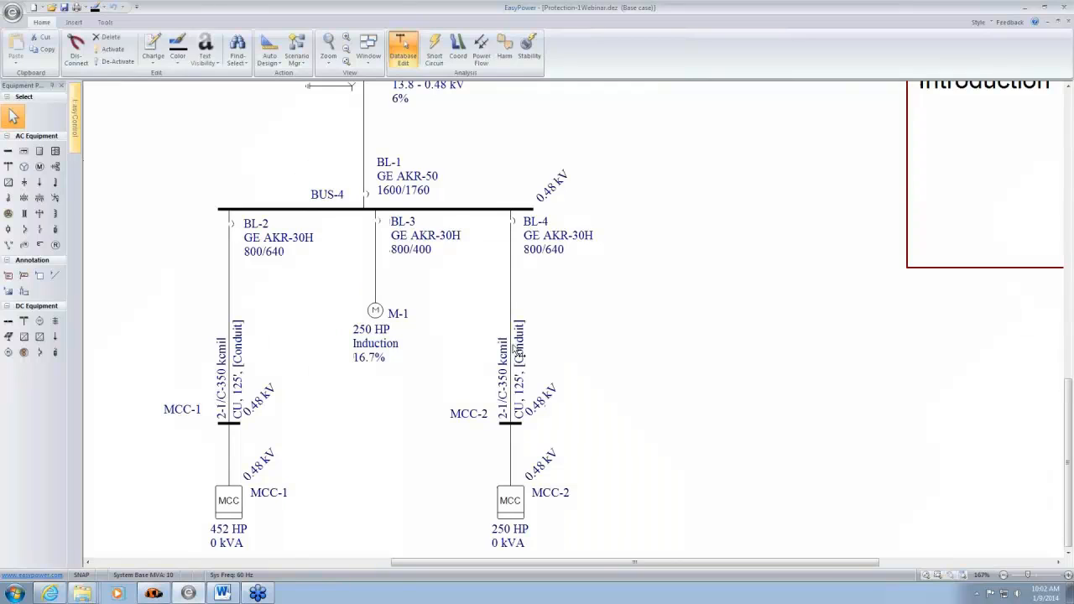
- Clear the length of the cable between BUS-4 and MCC-2 and commit the incomplete cable data
double_click(517, 352)
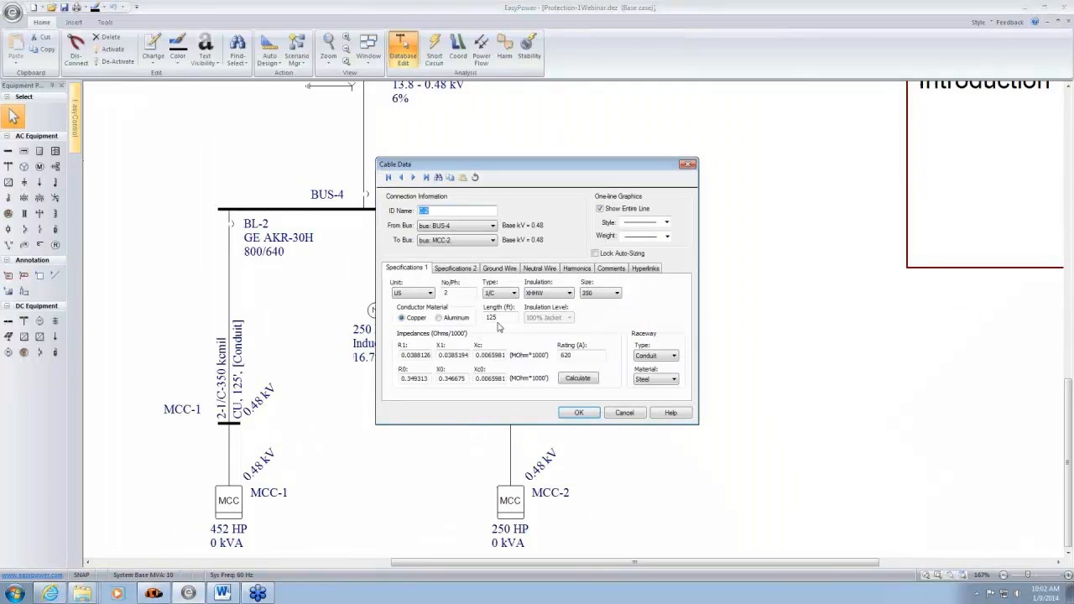
double_click(507, 317)
key("BackSpace")
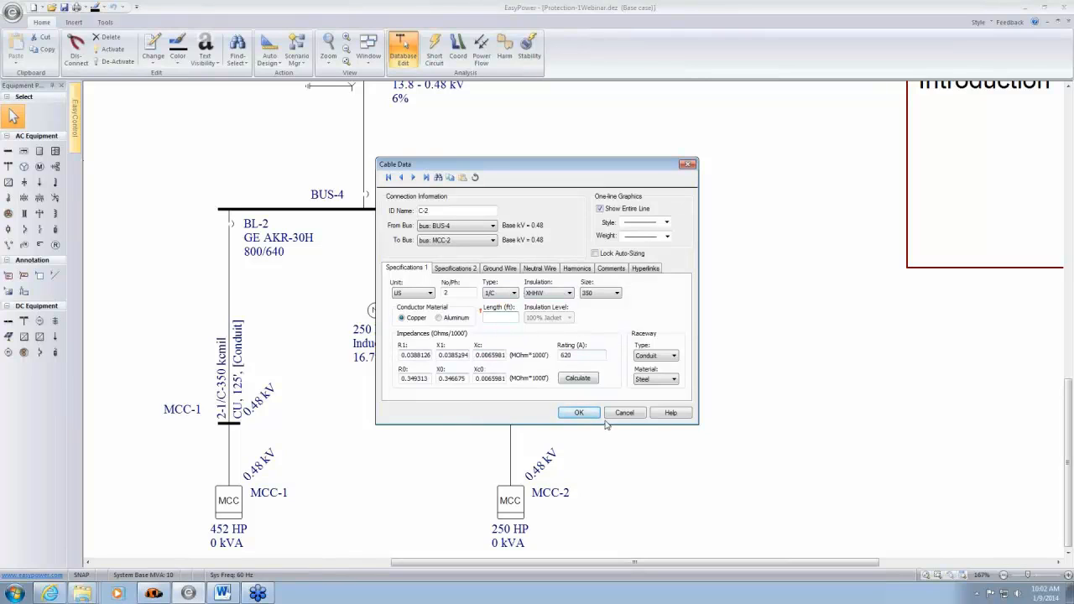
left_click(579, 412)
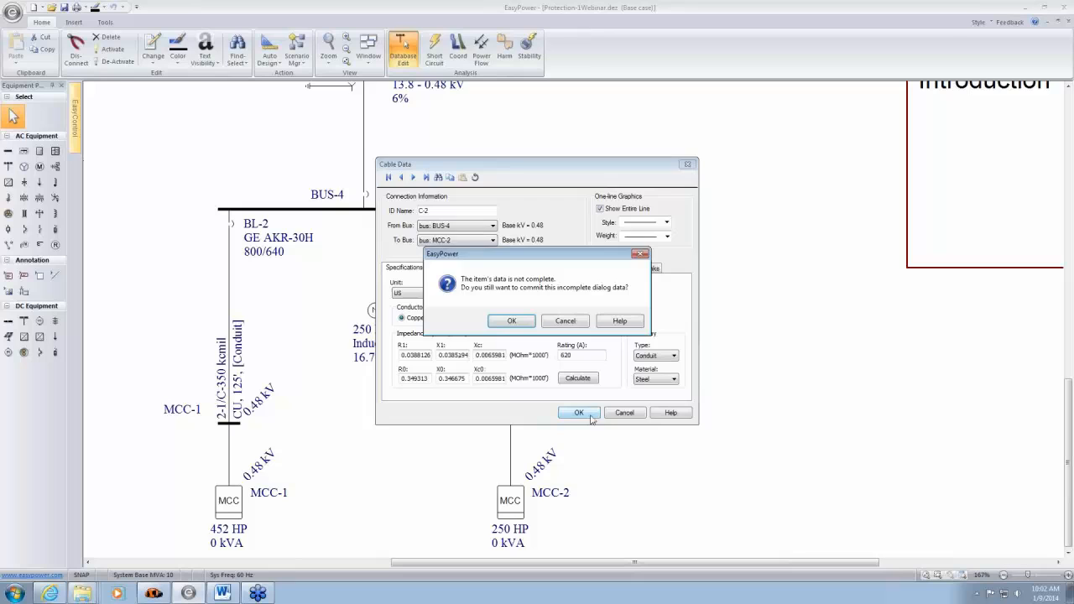
left_click(519, 328)
- Try to enter the Coordination focus with the incomplete cable and decline viewing the error report
left_click(458, 50)
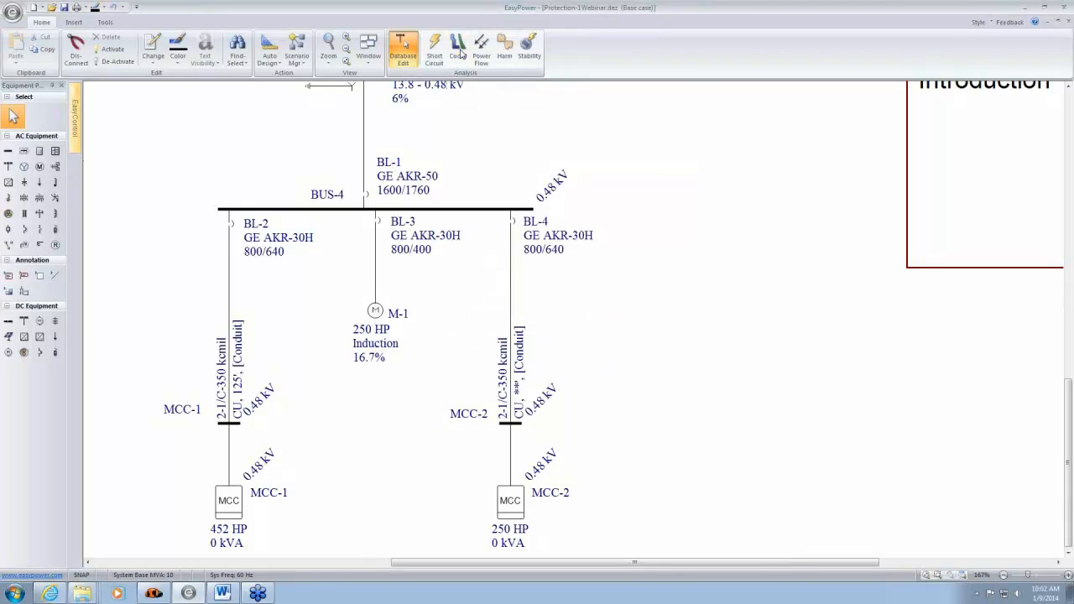
left_click_drag(545, 251, 718, 247)
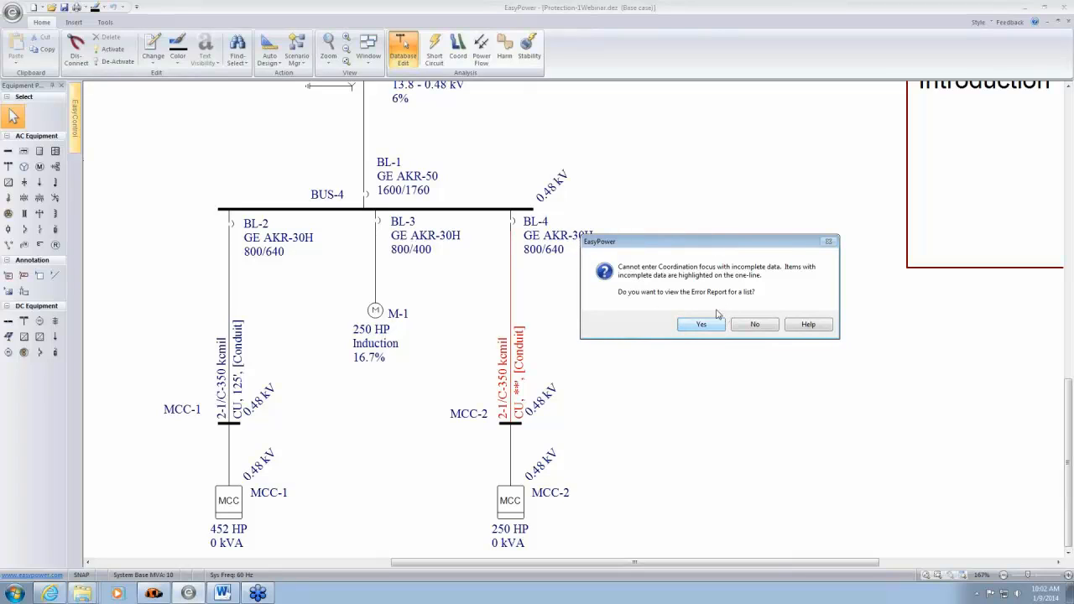
left_click(759, 327)
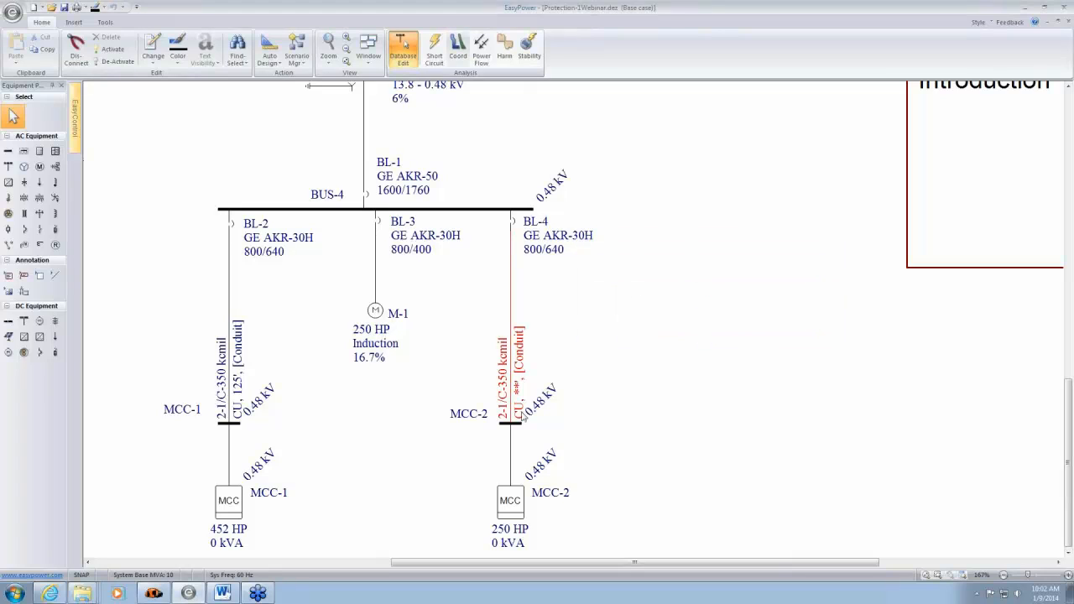
- Set the length of the cable between BUS-4 and MCC-2 to 250 ft
double_click(510, 373)
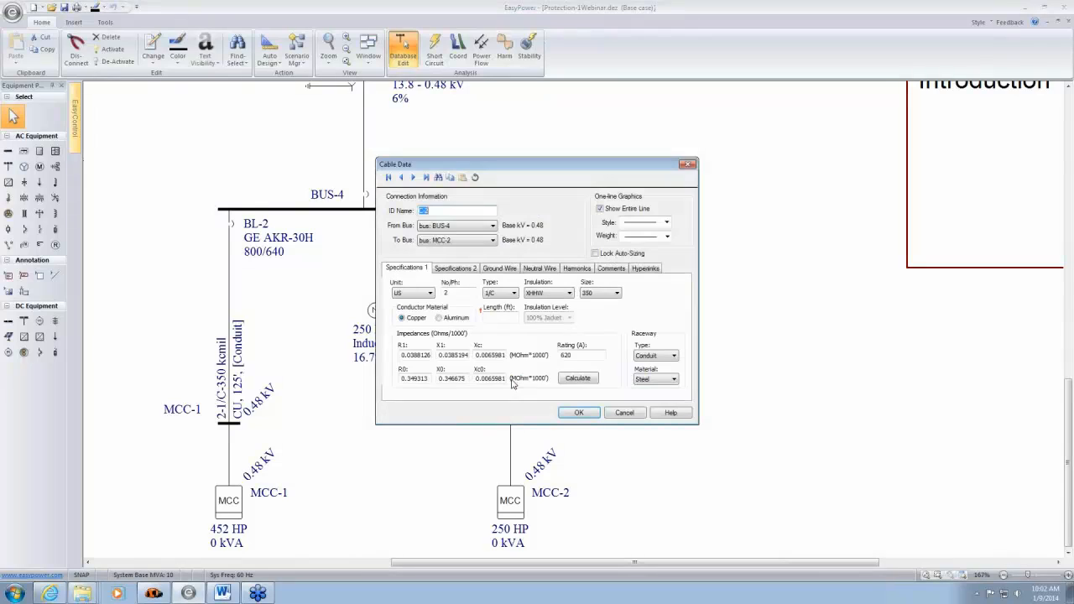
left_click(501, 317)
type("250")
left_click(589, 414)
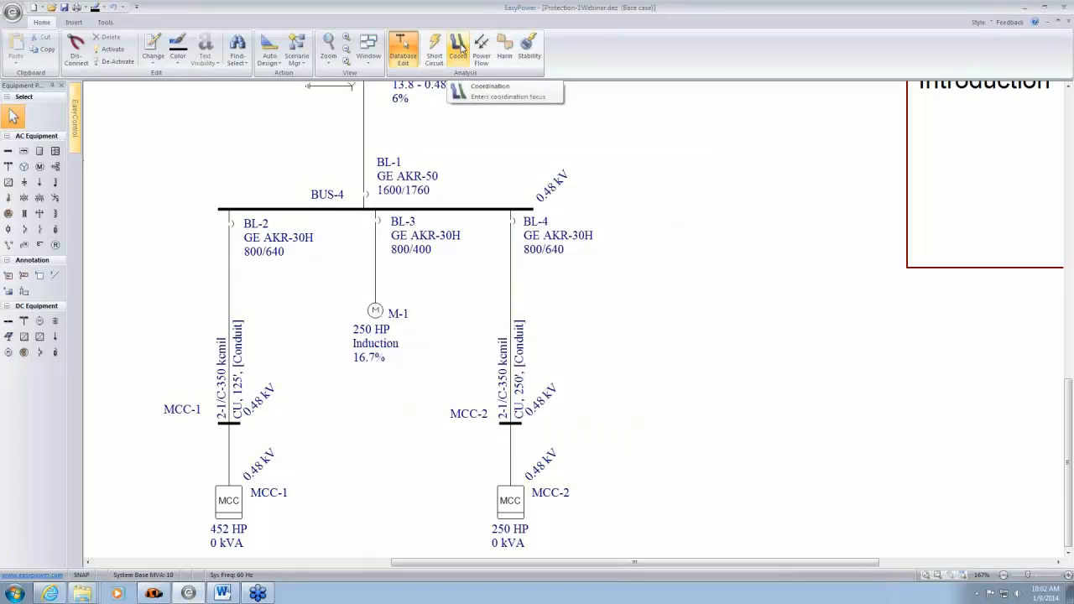
- Enter the Coordination focus and plot the time-current curve of breaker BL-1 above BUS-4
left_click(461, 48)
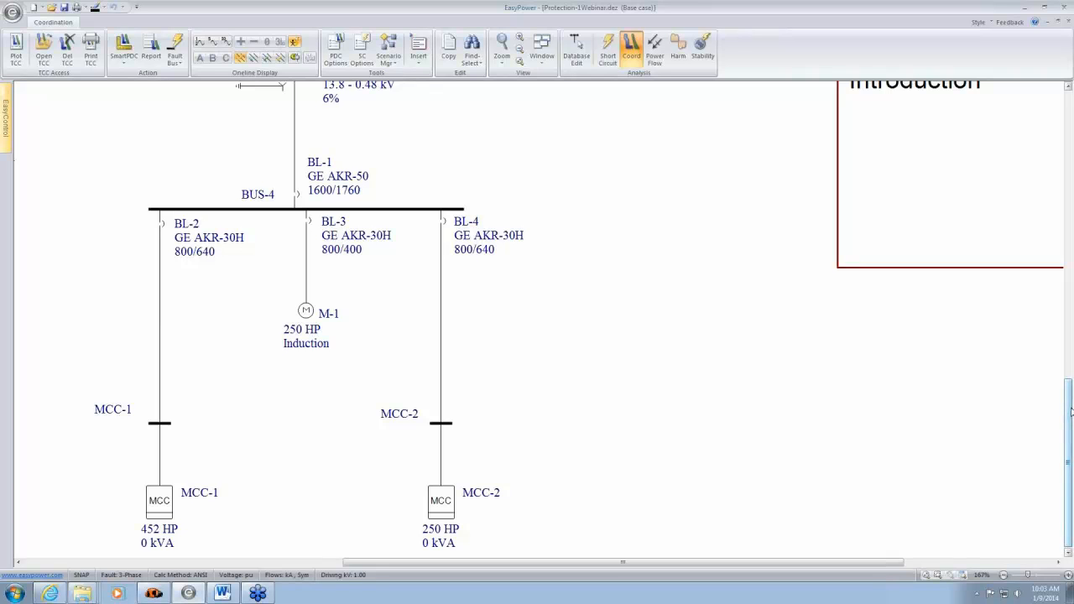
left_click_drag(587, 218, 686, 304)
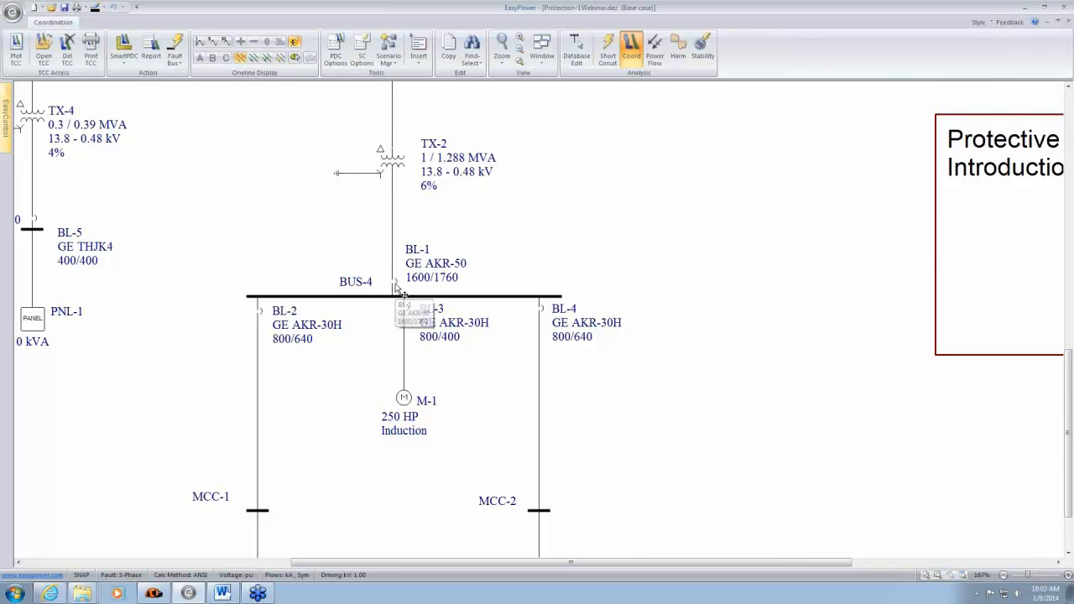
scroll(454, 285, "up", 3)
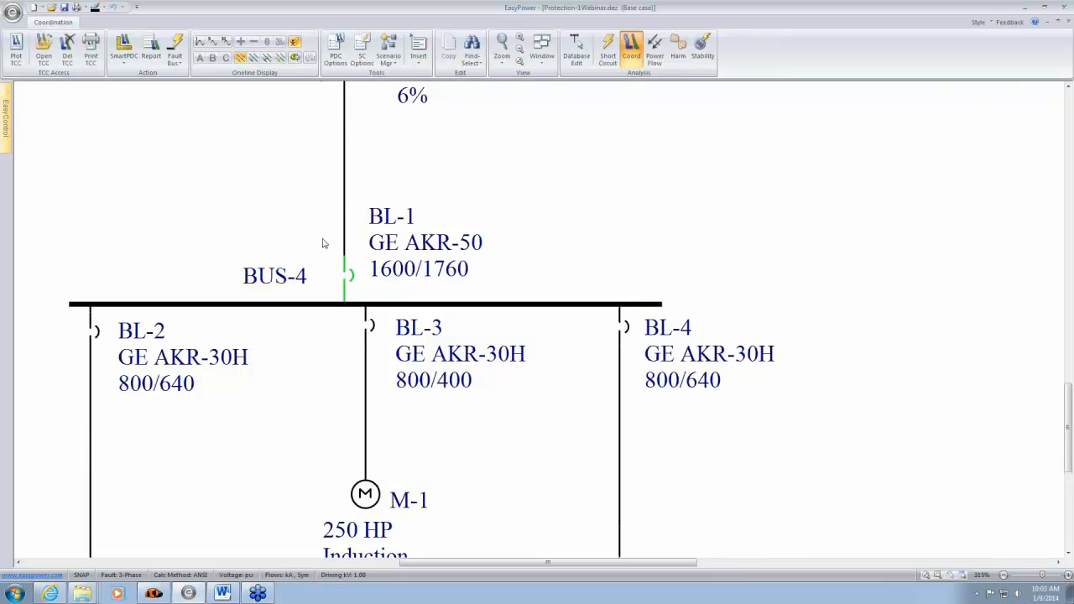
left_click(16, 50)
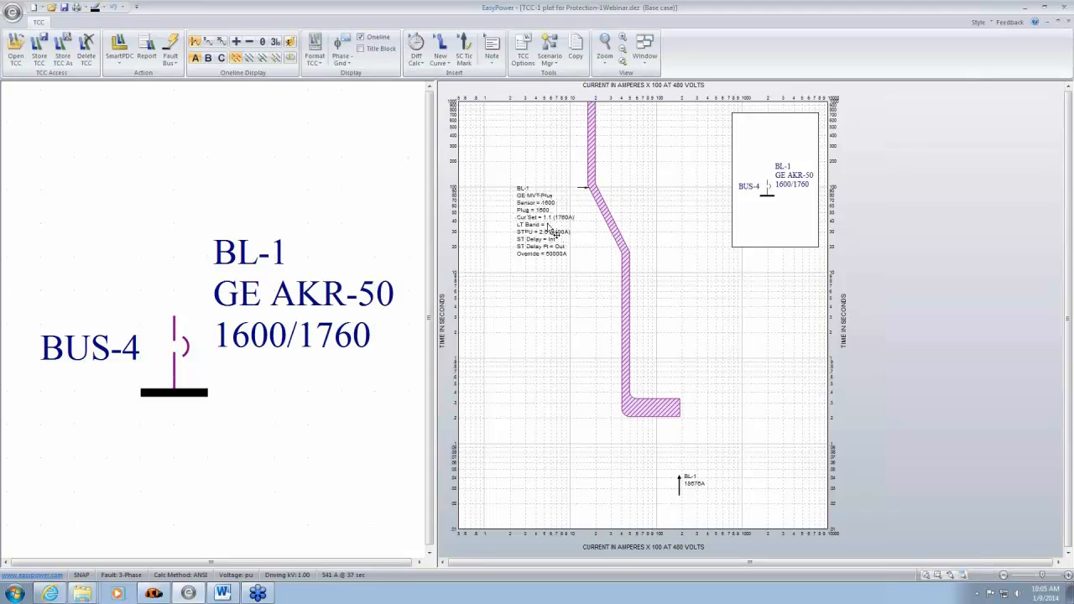
- Examine the BL-1 trip curve and its settings label up close on the TCC plot
scroll(545, 261, "up", 1)
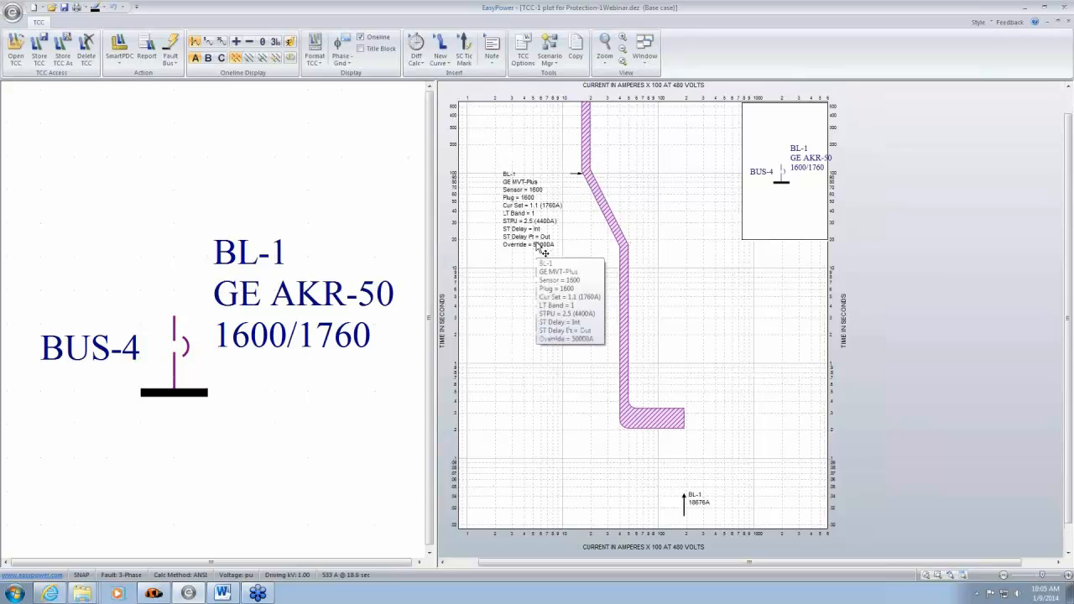
scroll(543, 251, "up", 4)
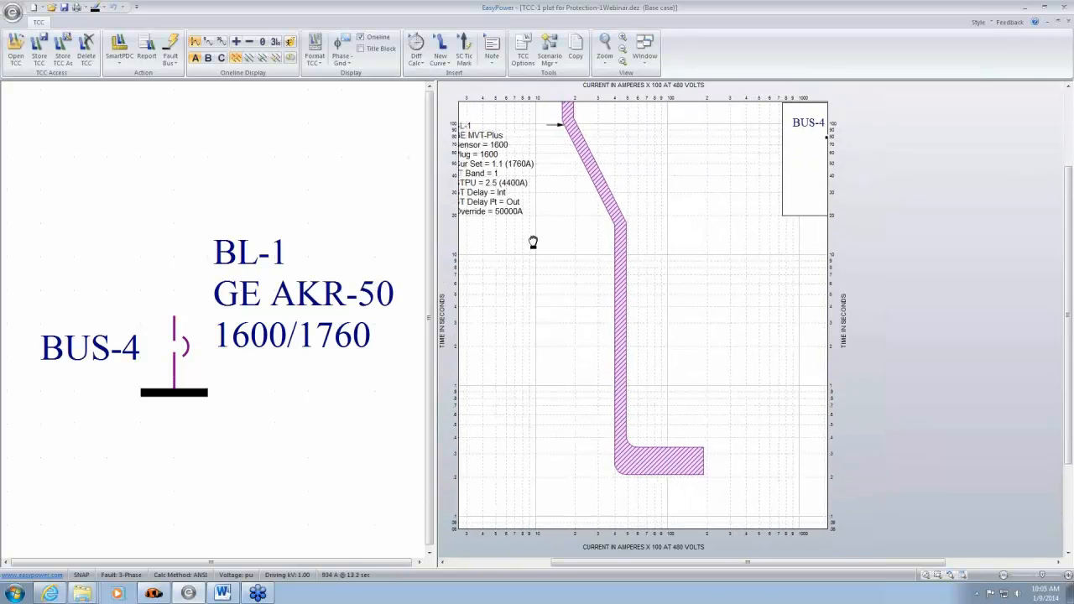
scroll(595, 309, "down", 5)
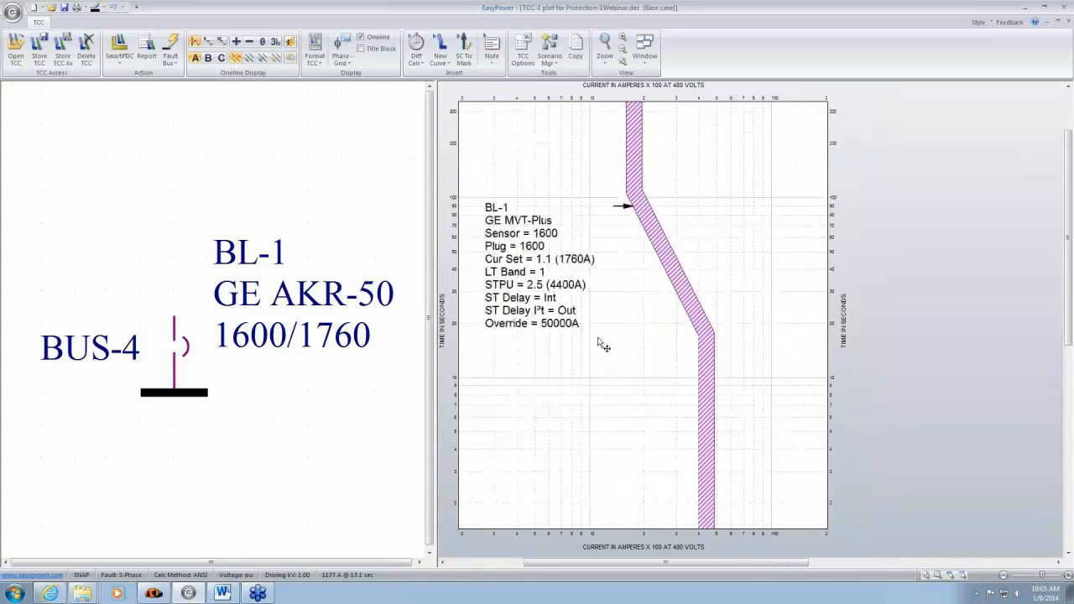
scroll(597, 341, "down", 1)
scroll(591, 347, "up", 3)
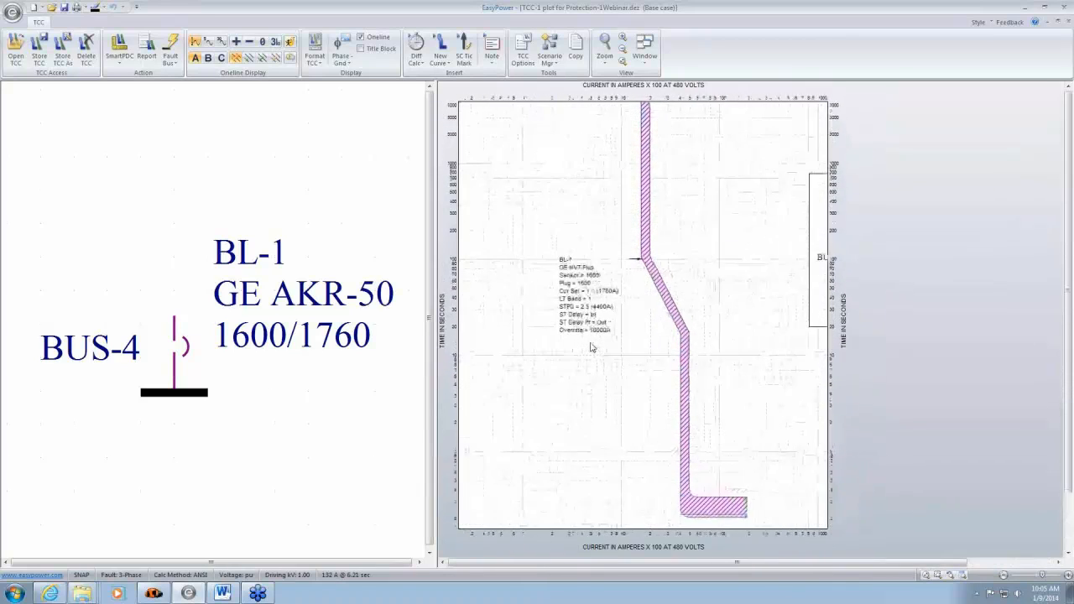
scroll(596, 353, "down", 3)
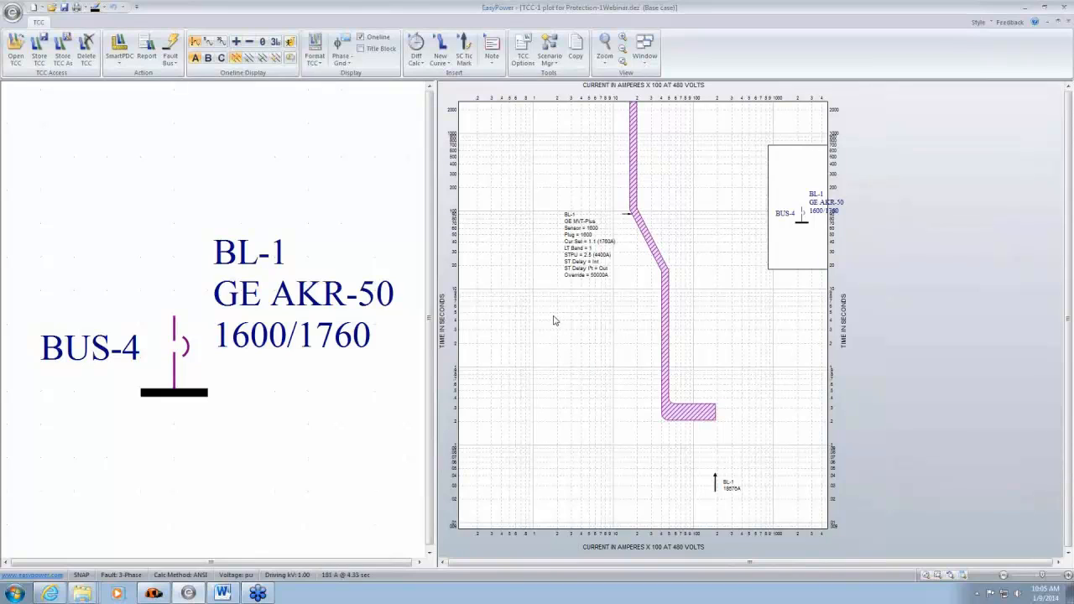
scroll(546, 285, "down", 1)
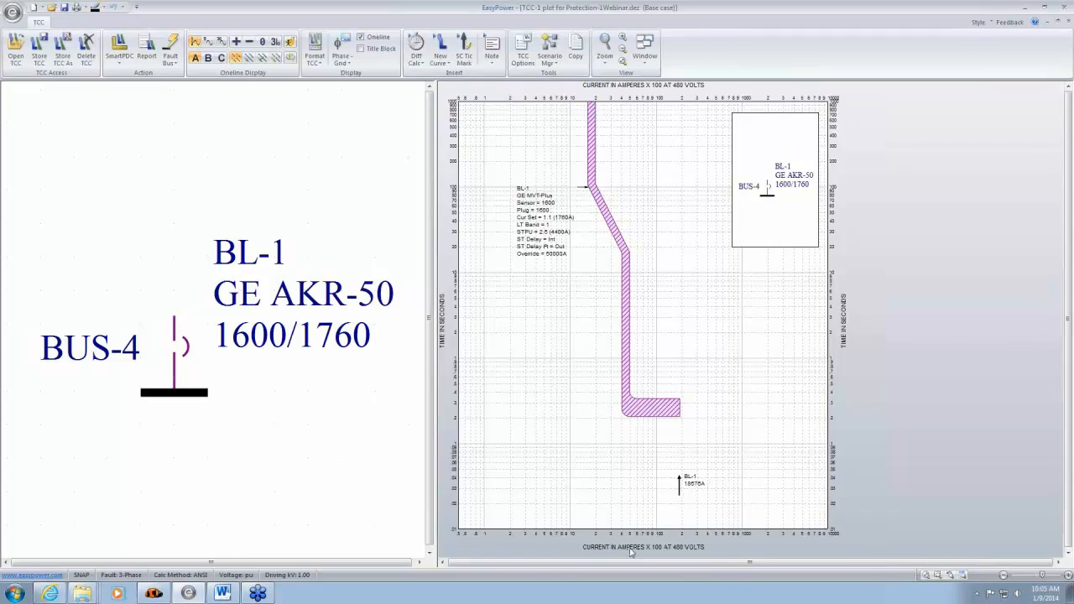
- Set the TCC plot's current scale to 1, keeping the reference voltage at 0.48 kV
double_click(672, 349)
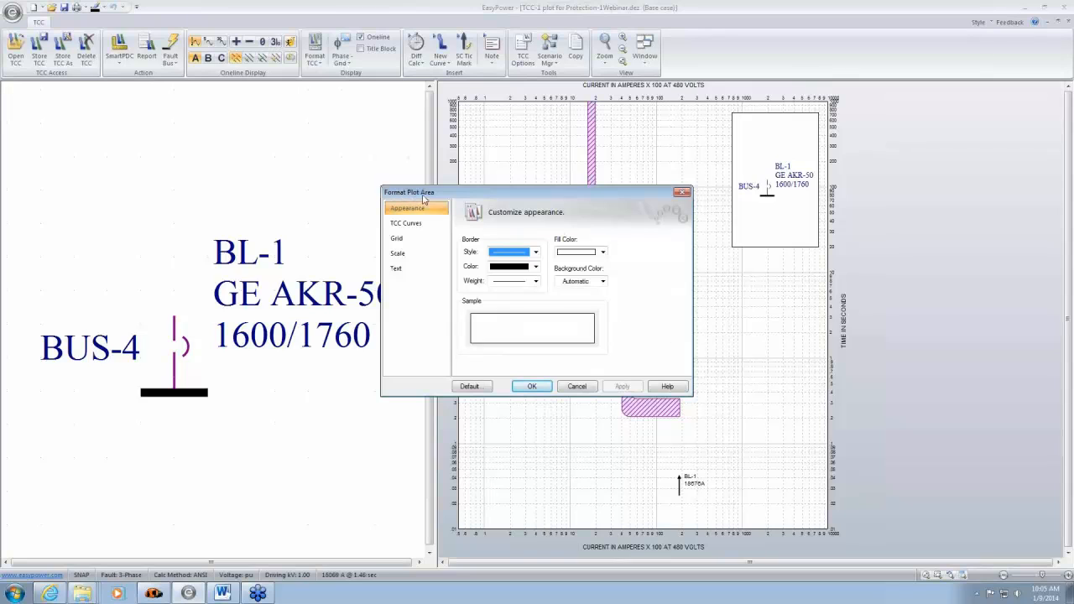
left_click(404, 255)
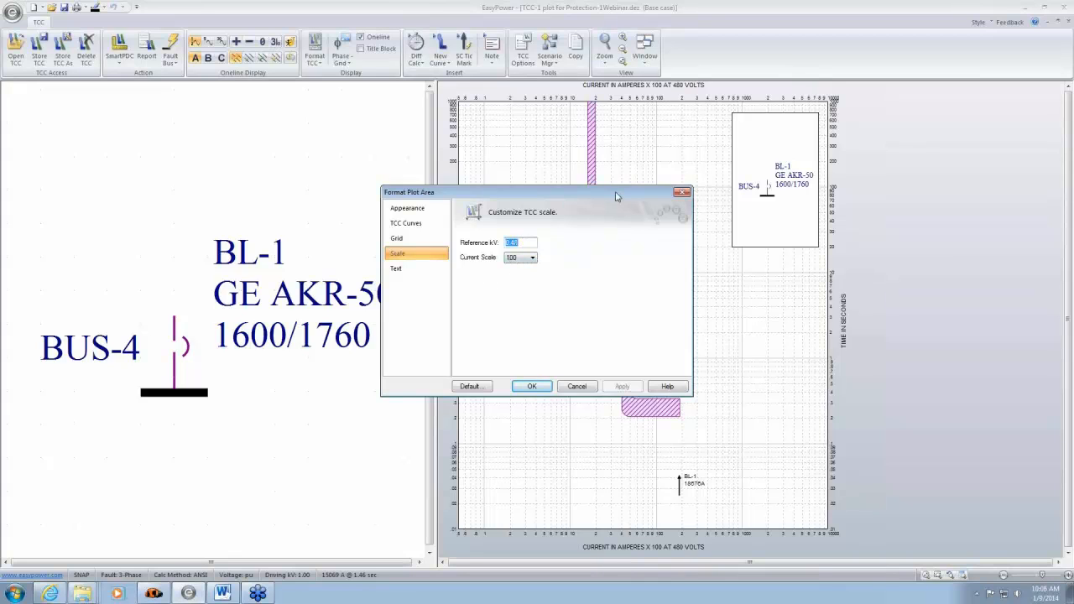
left_click_drag(619, 195, 504, 156)
left_click(417, 219)
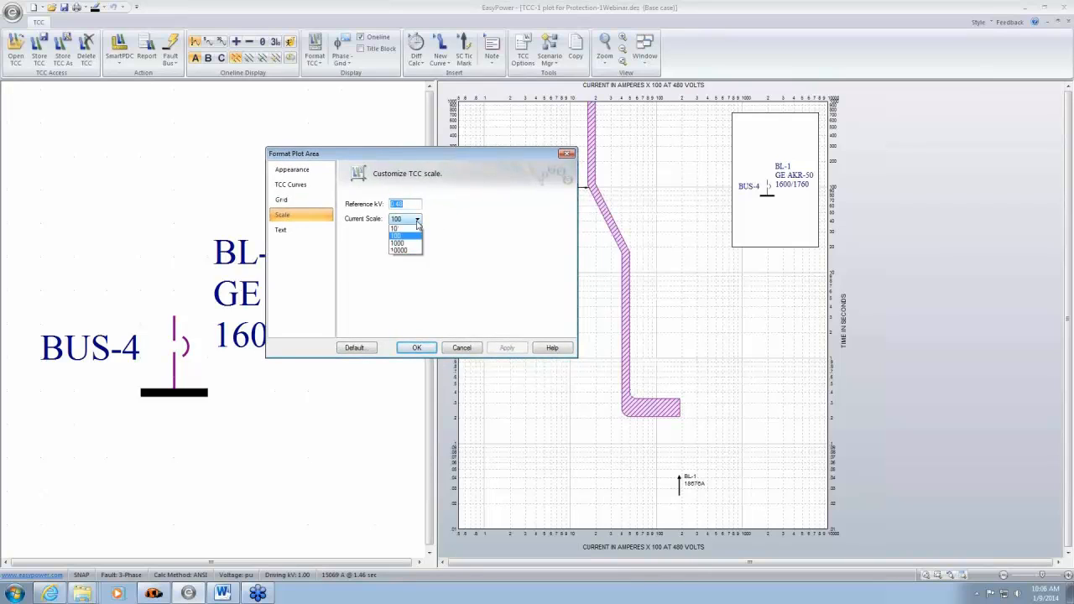
left_click(393, 229)
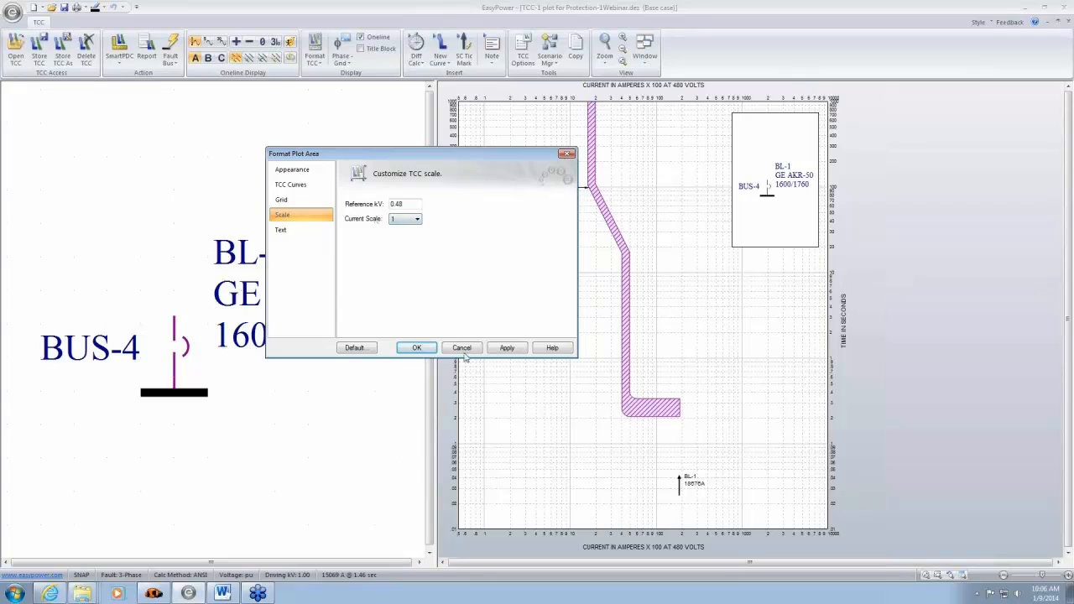
left_click(416, 347)
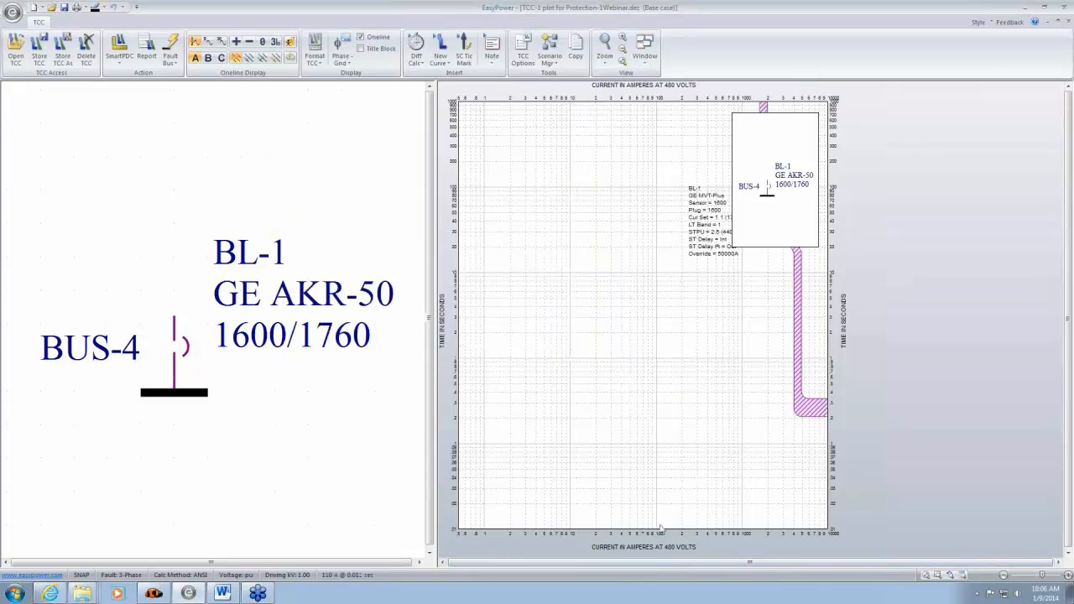
- Move the one-line inset off the BL-1 curve to the plot's upper-right corner and resize it slightly larger
left_click(1058, 561)
left_click(1058, 561)
left_click(1058, 561)
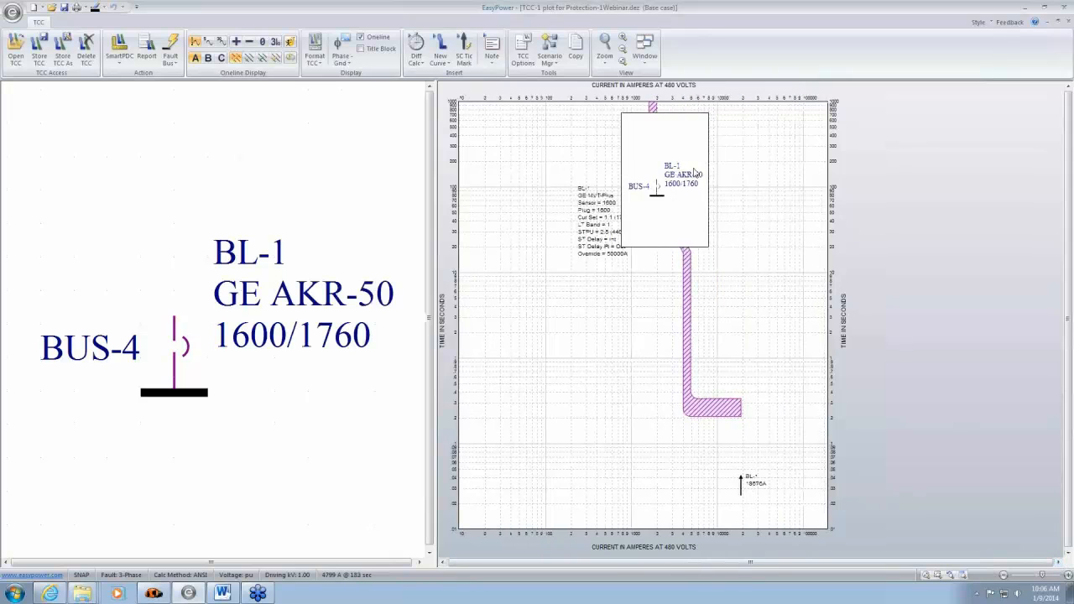
left_click_drag(688, 162, 800, 156)
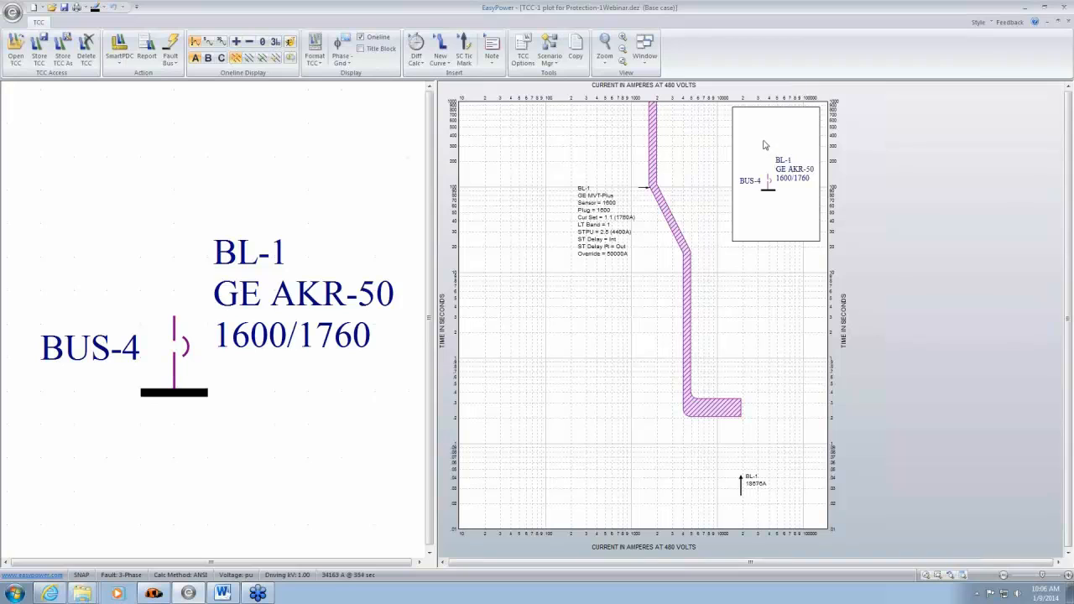
left_click(764, 145)
left_click_drag(732, 241, 701, 302)
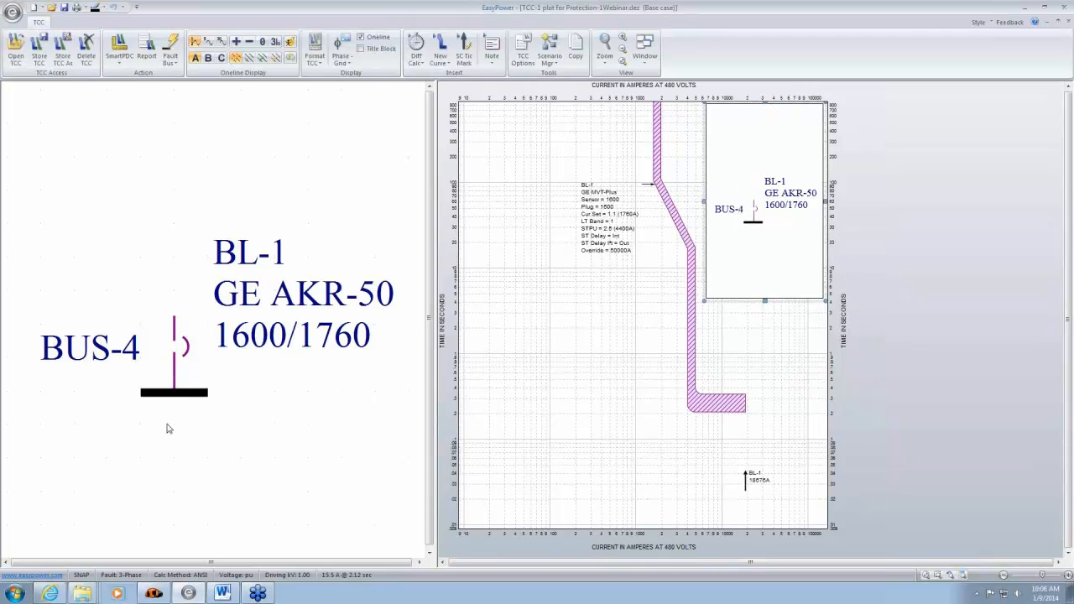
left_click(762, 337)
left_click(744, 296)
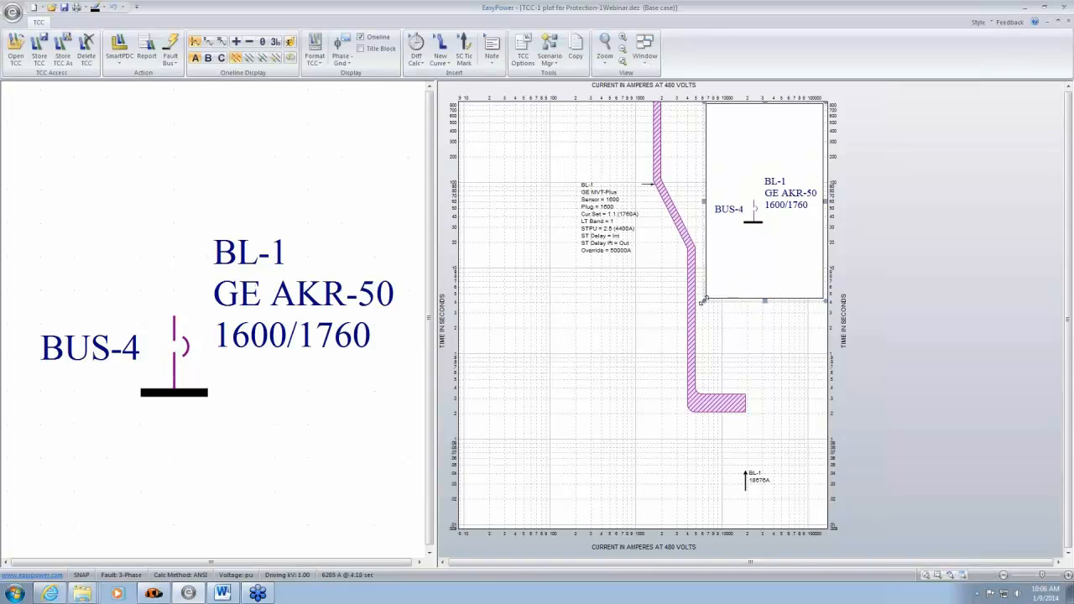
left_click_drag(703, 300, 732, 276)
left_click(595, 348)
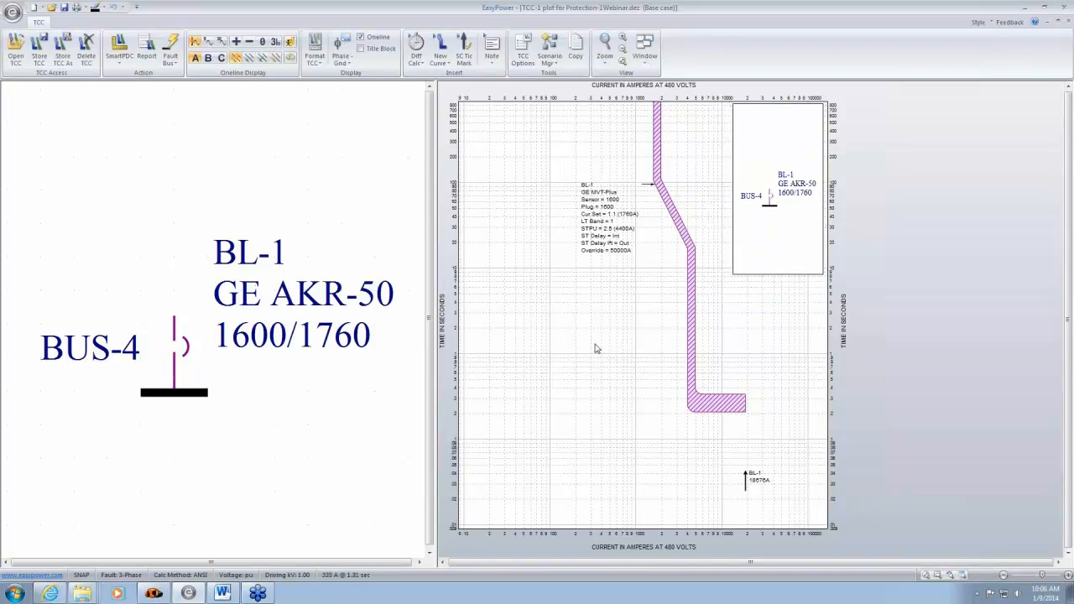
- Show the title block on the TCC plot and review its data without changing it
left_click(362, 51)
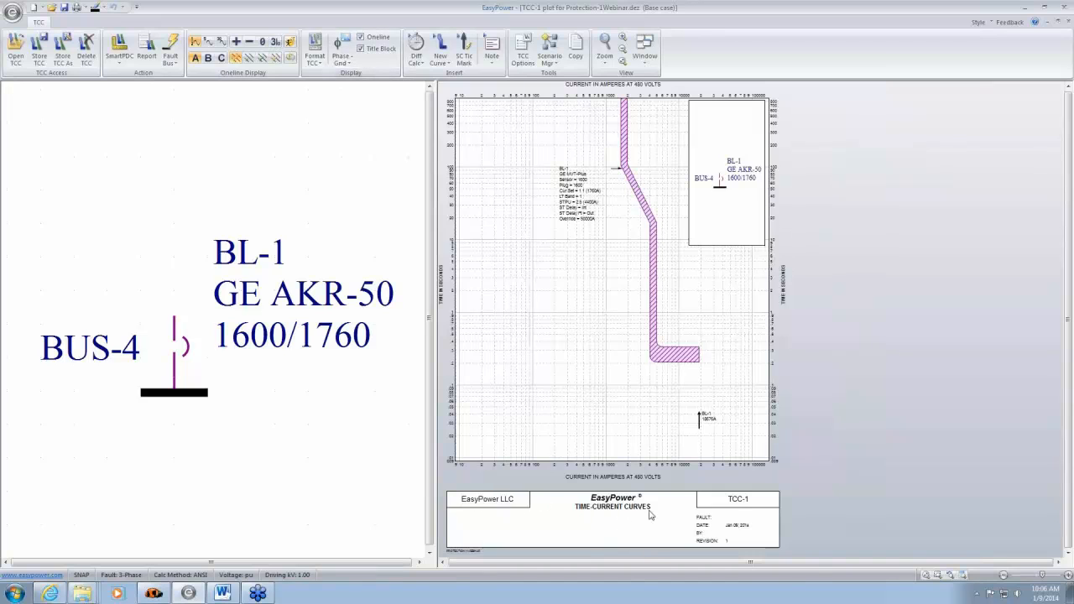
double_click(577, 520)
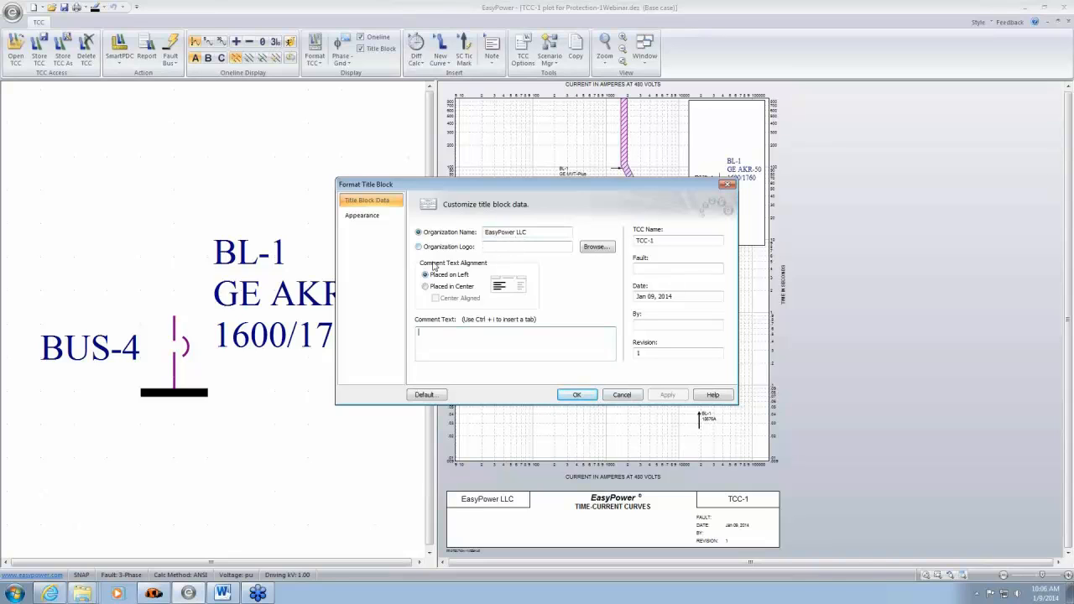
left_click(622, 395)
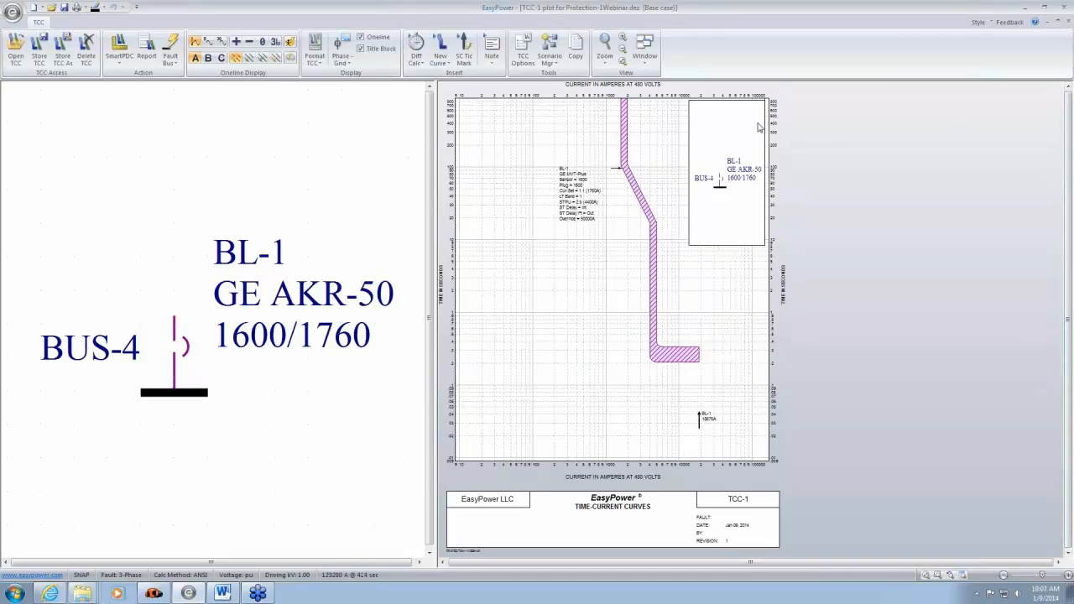
key("Home")
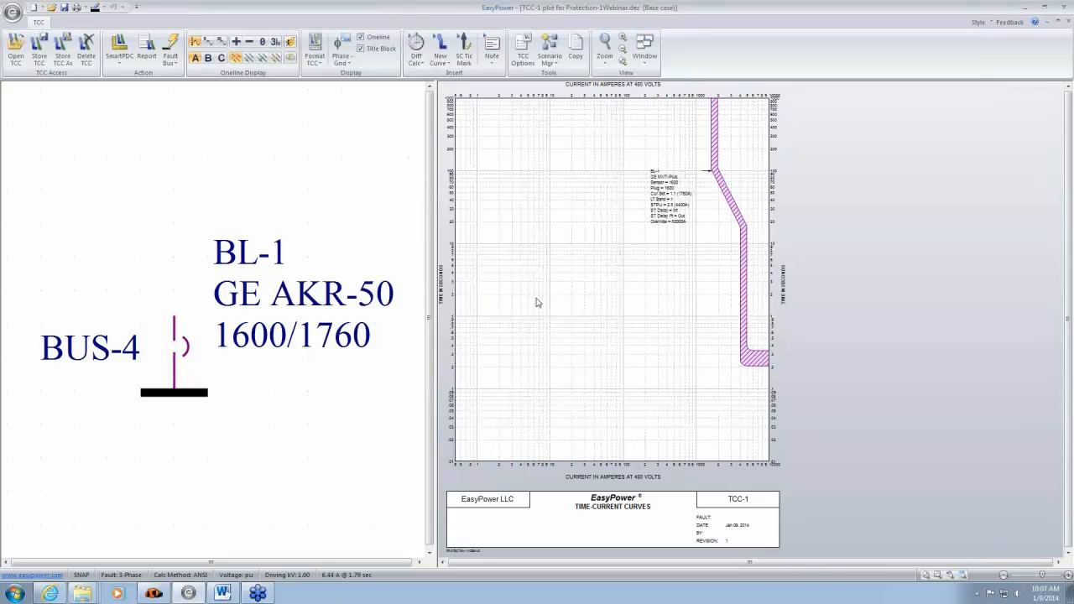
- Close the TCC-1 plot of breaker BL-1 without storing its changes
left_click(1057, 563)
left_click(1057, 563)
left_click(1057, 563)
left_click(1057, 563)
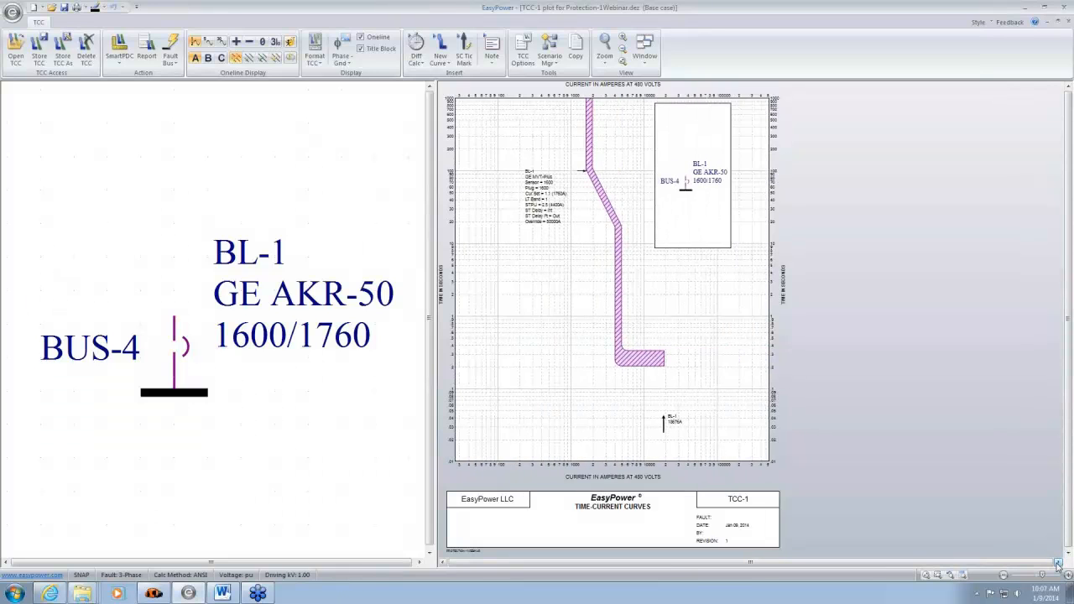
left_click(1068, 25)
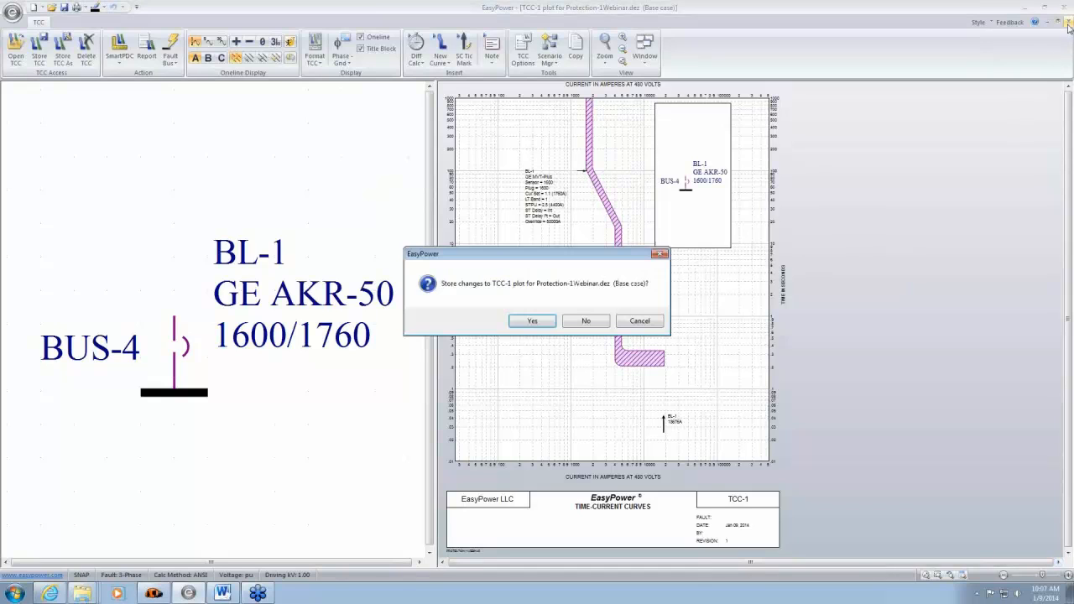
left_click(585, 326)
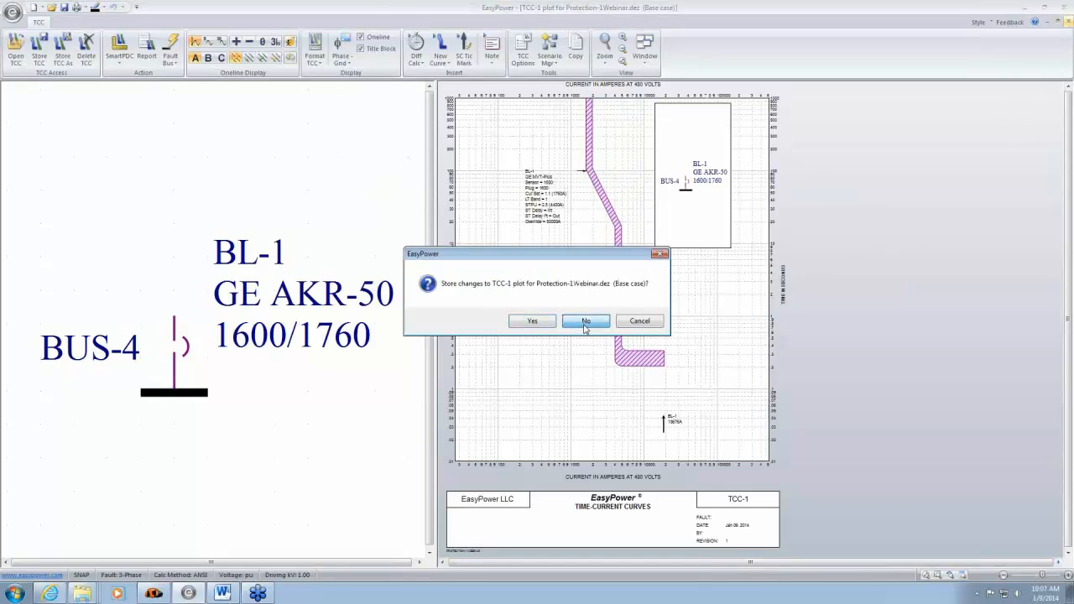
left_click(585, 327)
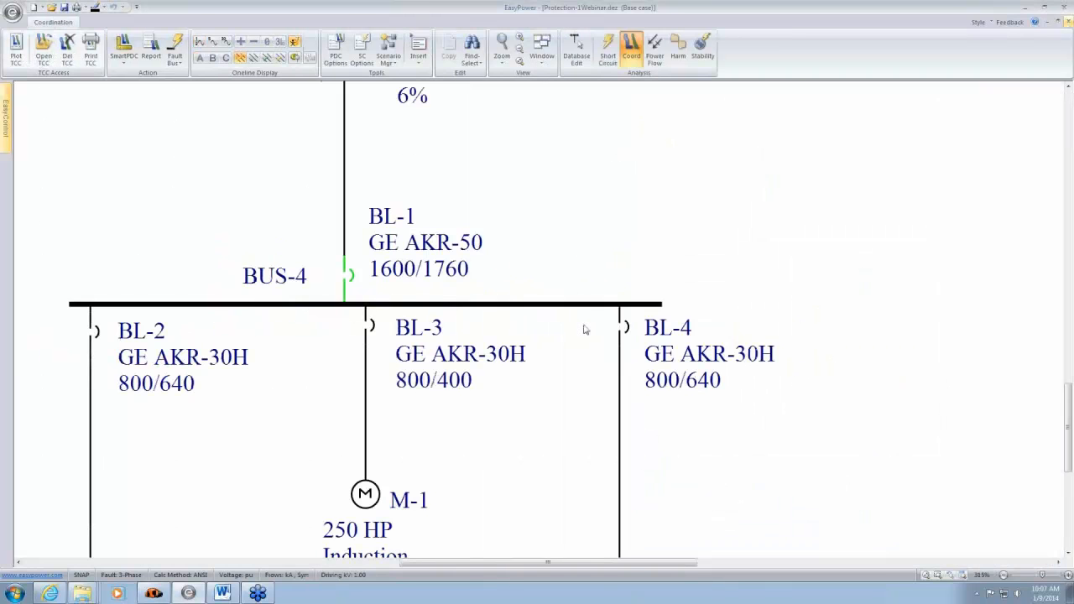
- Plot the time-current curve of the cable between breaker BL-2 and bus MCC-1 on a new TCC
left_click_drag(467, 473, 479, 454)
scroll(520, 384, "down", 2)
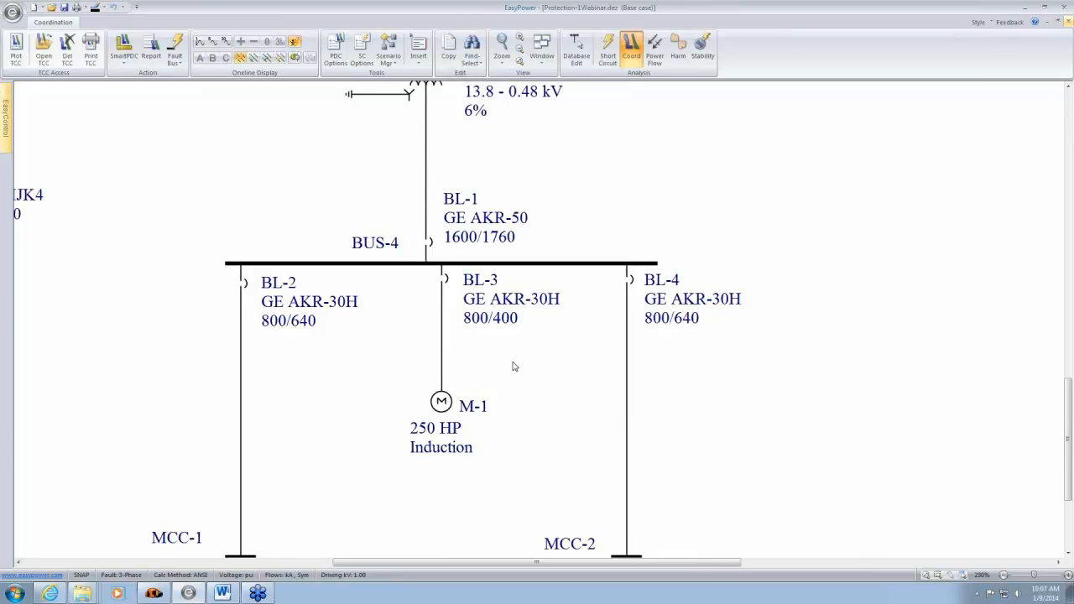
left_click_drag(551, 361, 555, 507)
left_click_drag(625, 326, 627, 337)
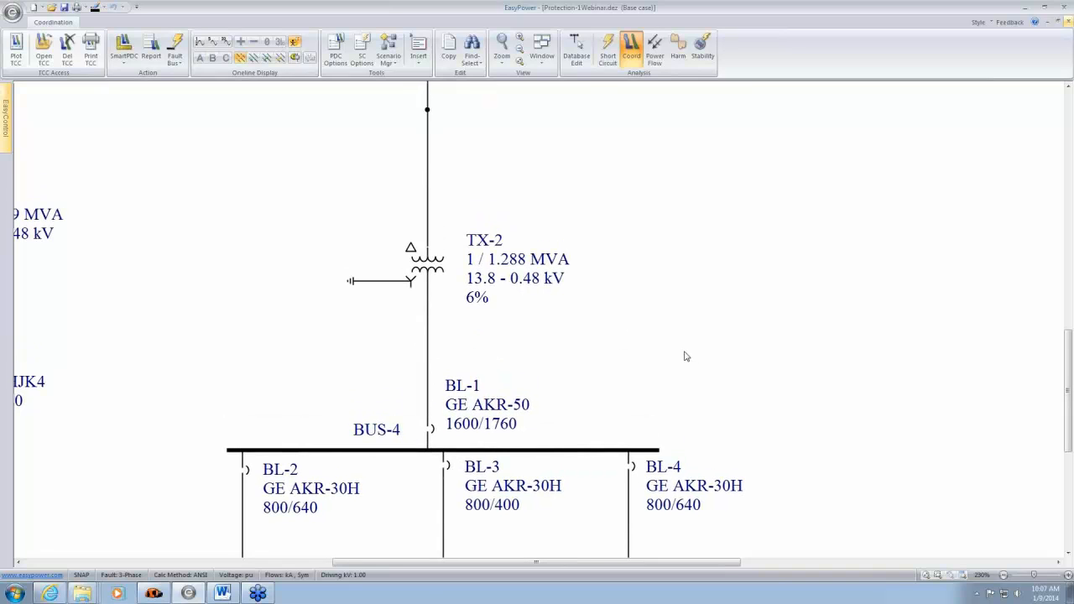
left_click_drag(627, 388, 671, 124)
left_click_drag(551, 380, 657, 294)
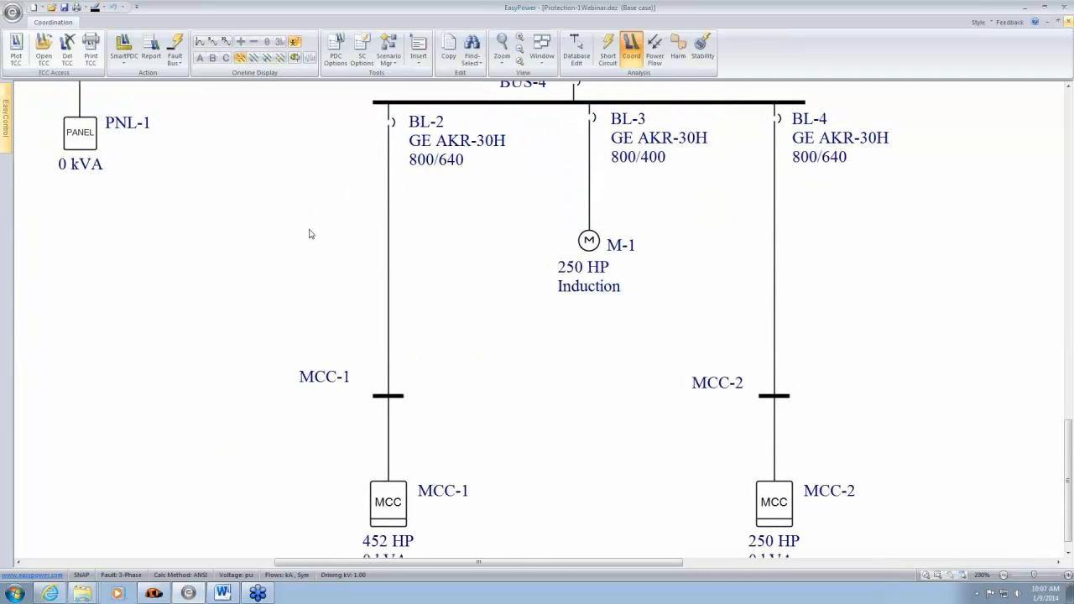
left_click_drag(286, 213, 475, 318)
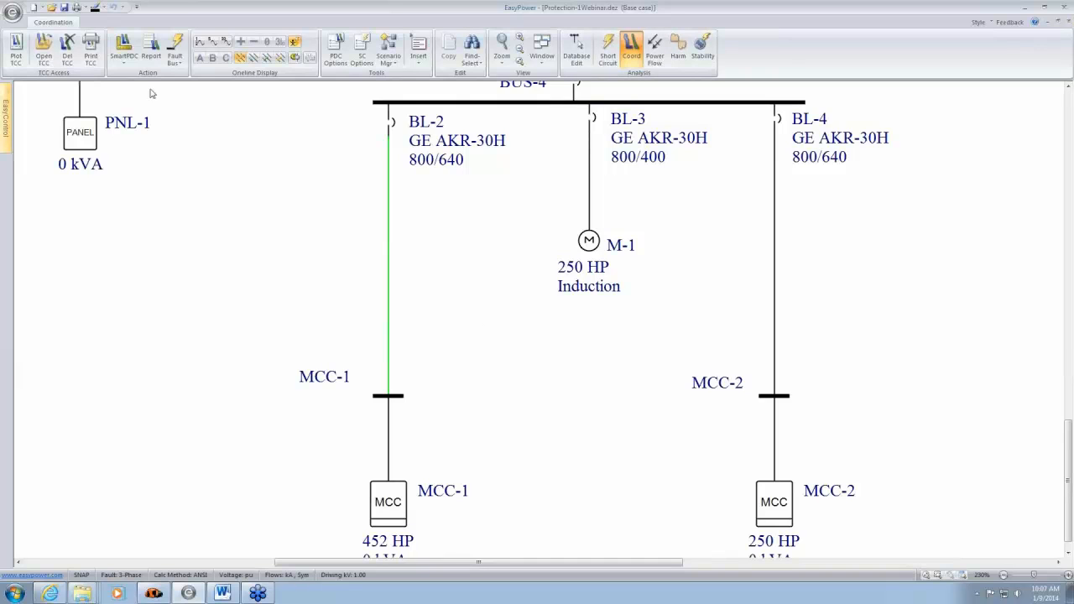
left_click(16, 55)
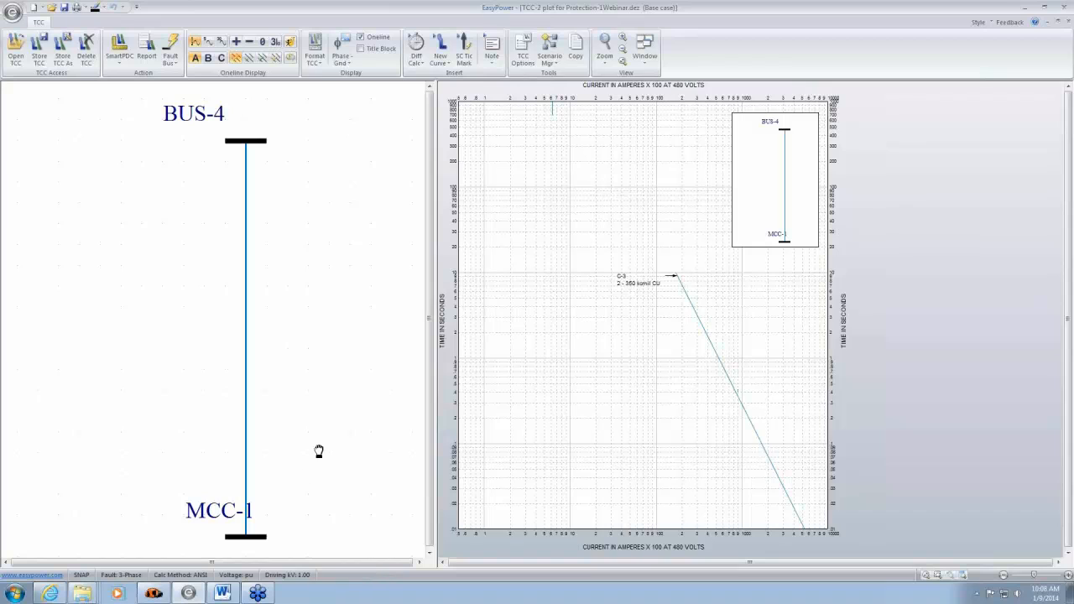
- Fault bus MCC-1 on the TCC one-line and move its name label clear of the fault current value
scroll(319, 449, "down", 3)
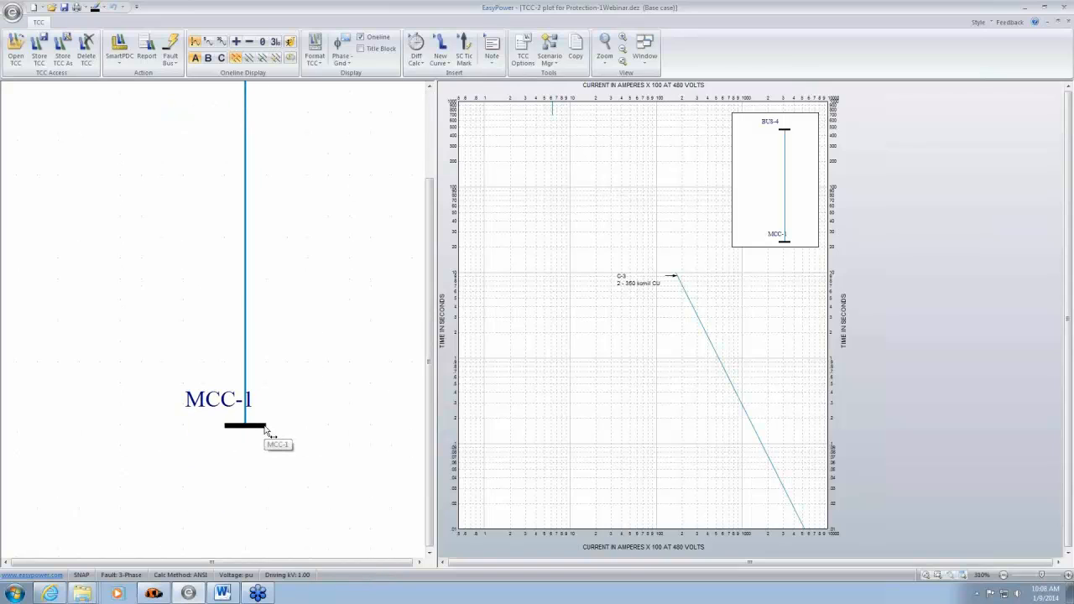
right_click(267, 432)
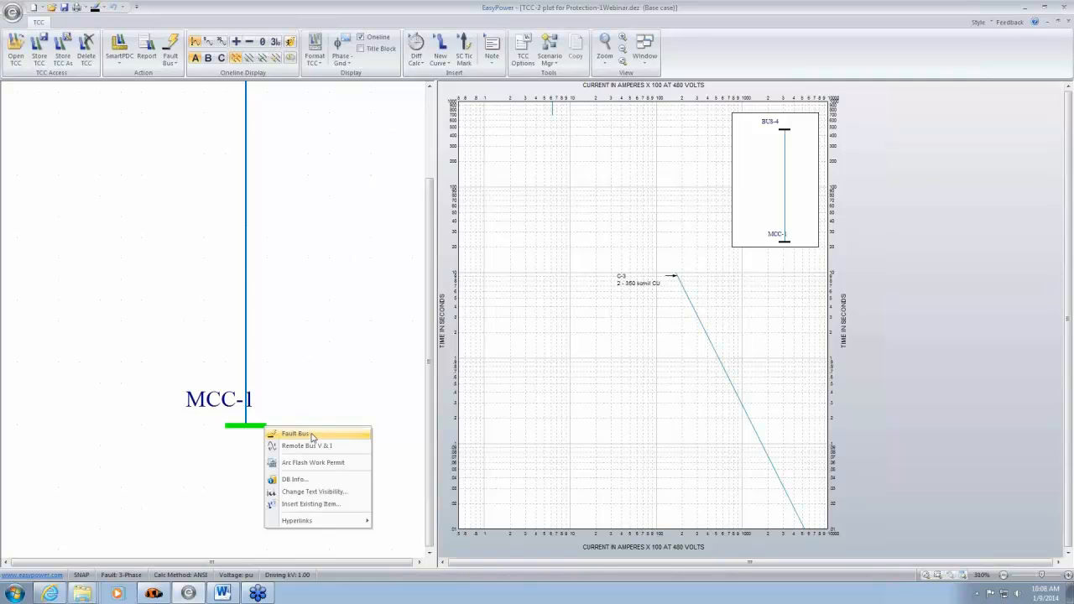
left_click(296, 434)
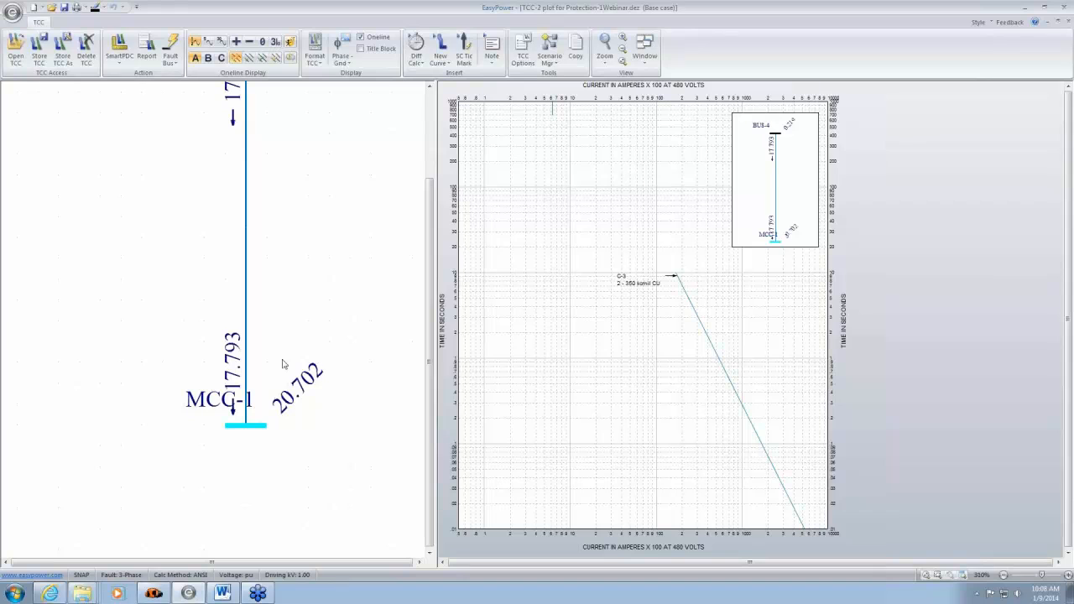
left_click_drag(220, 403, 174, 409)
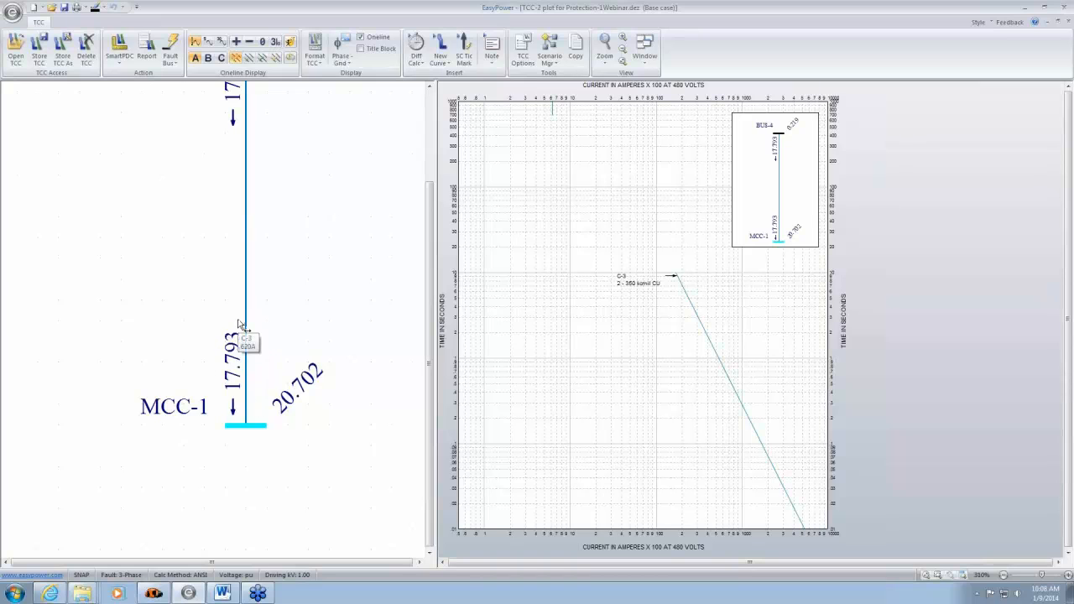
- Insert a symmetrical momentary short-circuit tick mark of 17.793 kA at 0.48 kV and raise it above the current axis
scroll(281, 327, "up", 2)
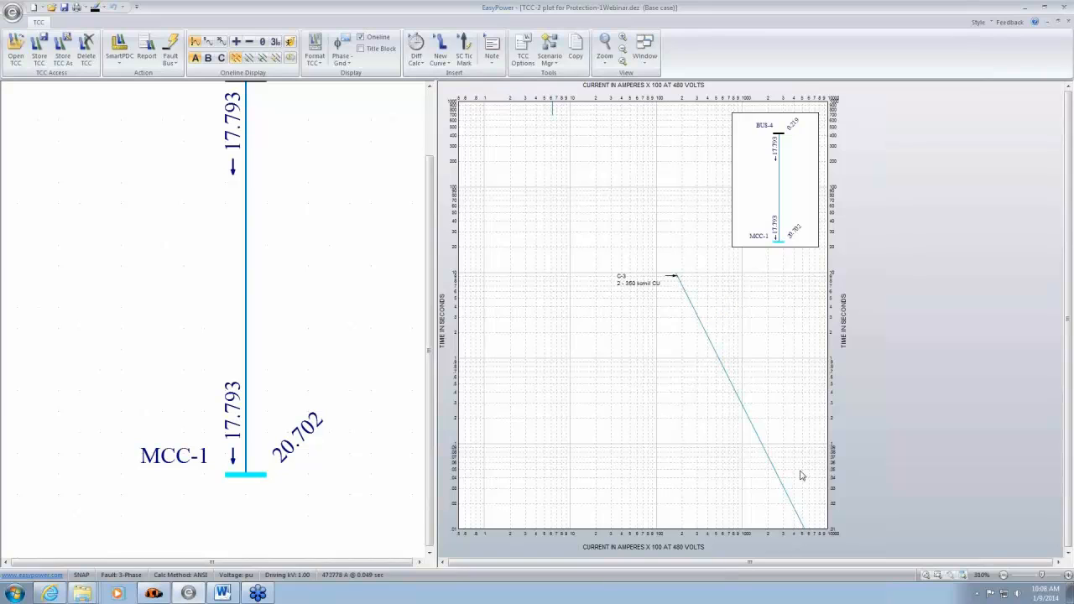
left_click(464, 50)
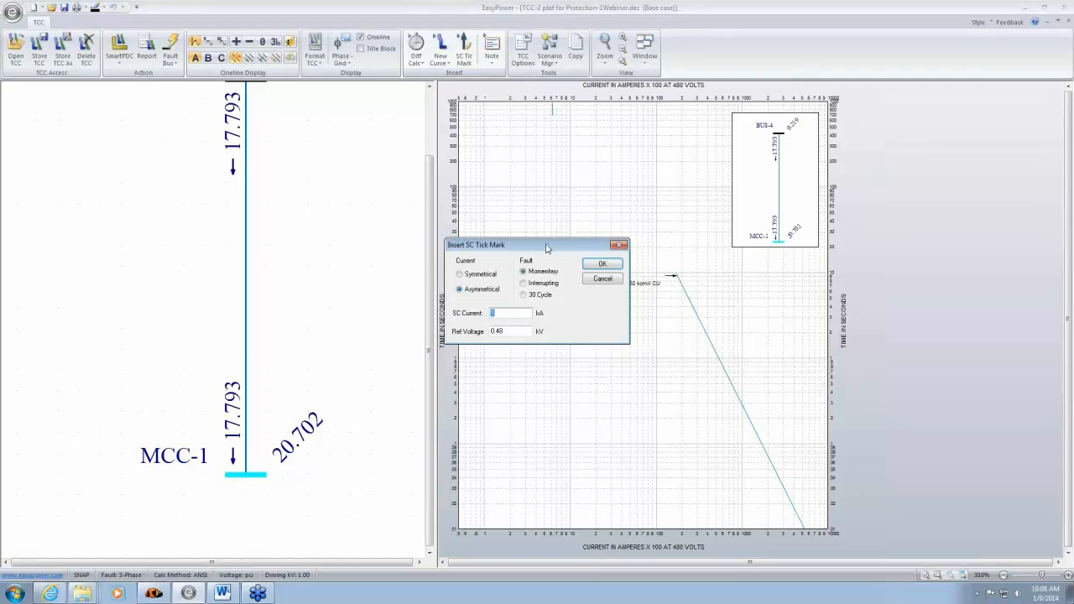
left_click_drag(546, 245, 594, 360)
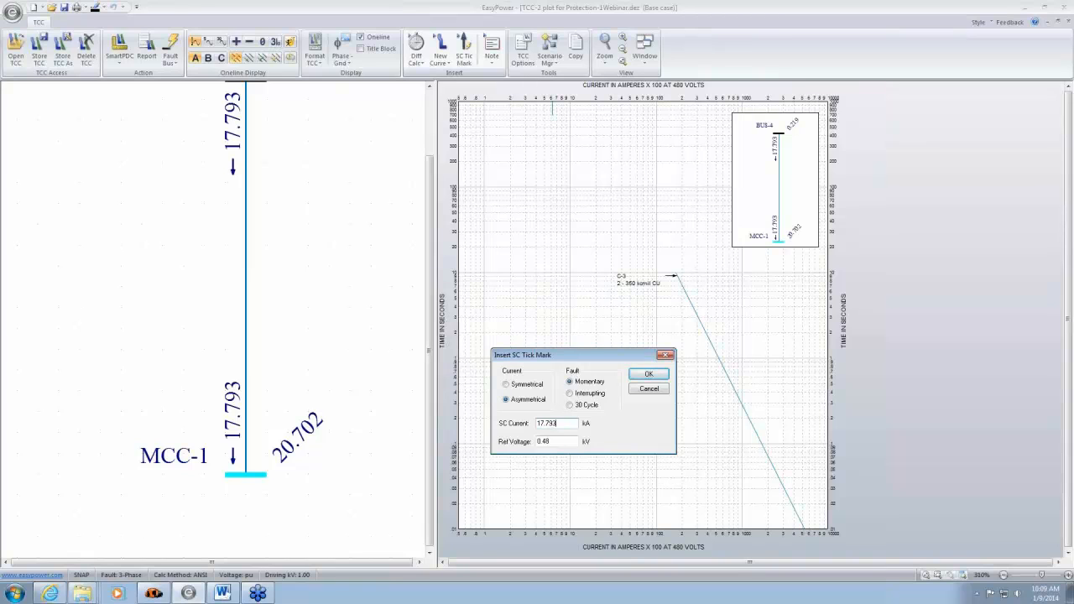
left_click(506, 385)
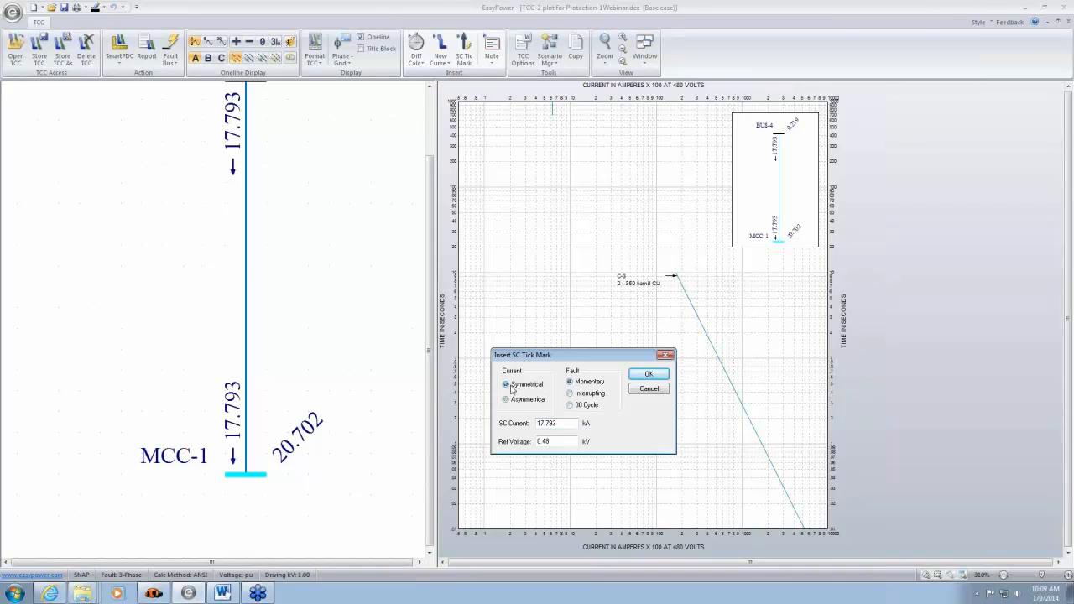
left_click(651, 376)
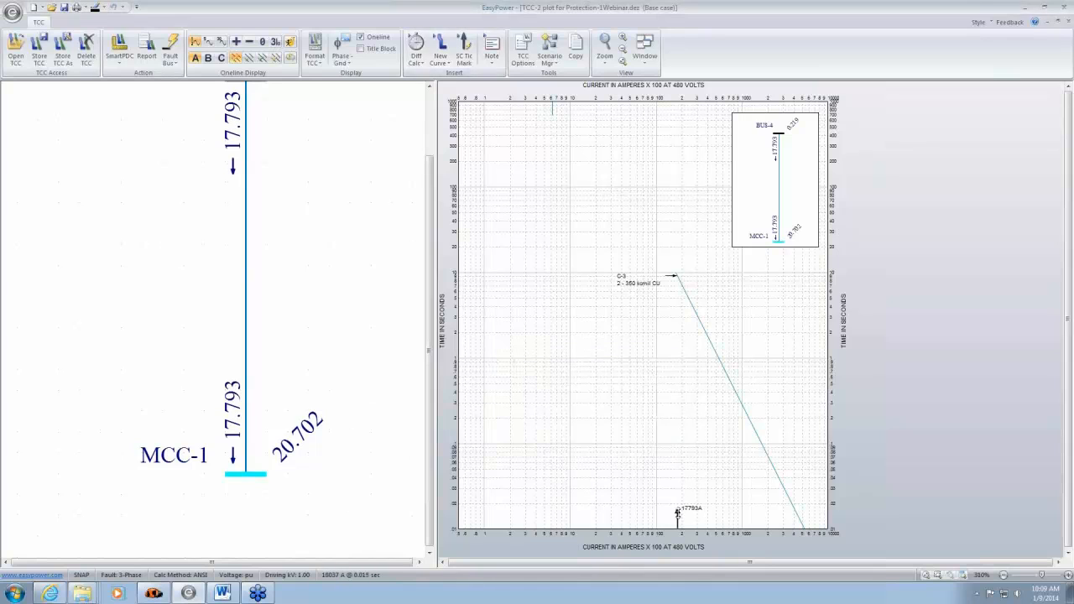
left_click_drag(678, 512, 677, 481)
- Change the 17793A tick mark to a 30 Cycle fault and move it up near the start of the C-3 cable curve
double_click(678, 485)
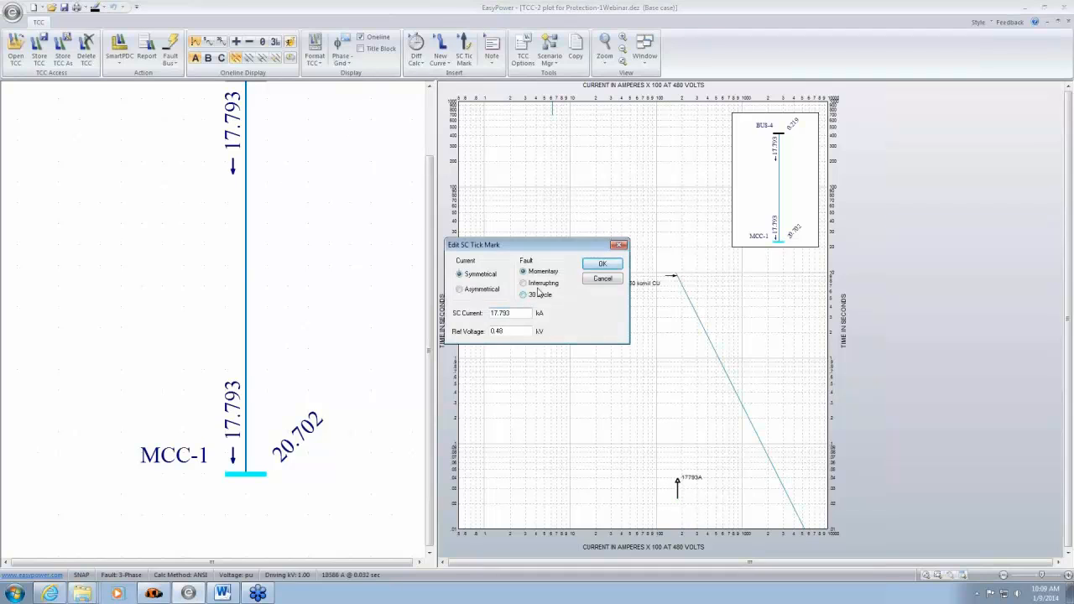
left_click(538, 293)
left_click(602, 263)
left_click_drag(678, 391, 681, 282)
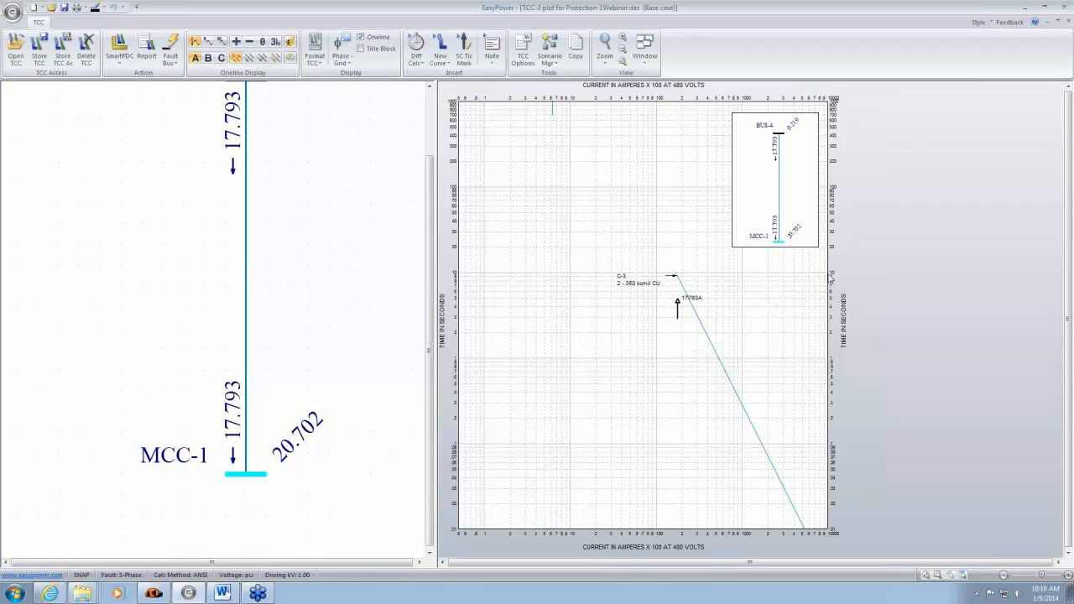
- Set the TCC plot area's text size to Medium
double_click(803, 282)
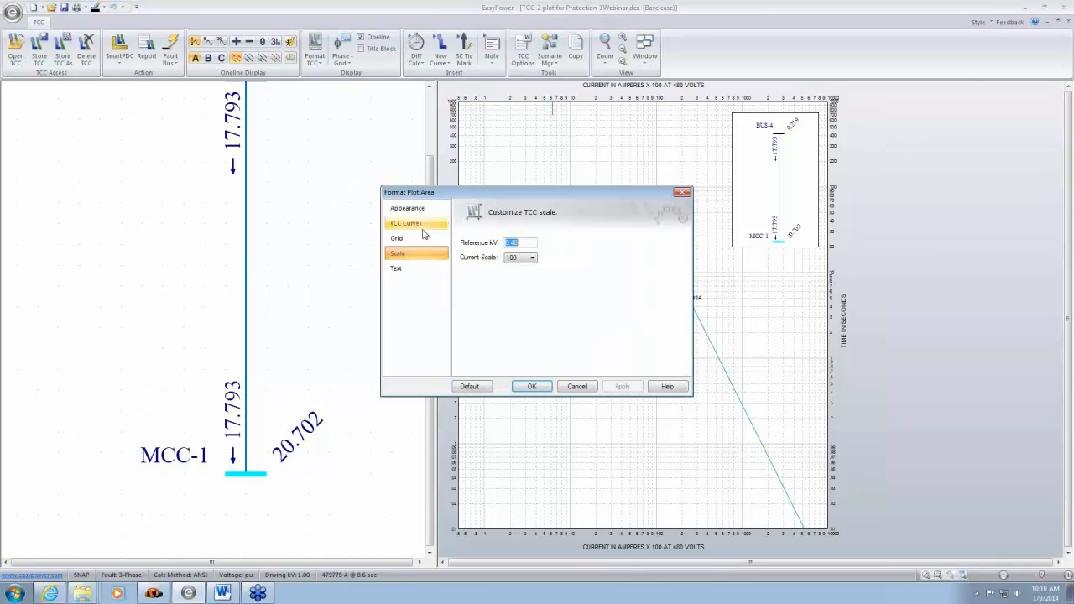
left_click_drag(446, 194, 361, 190)
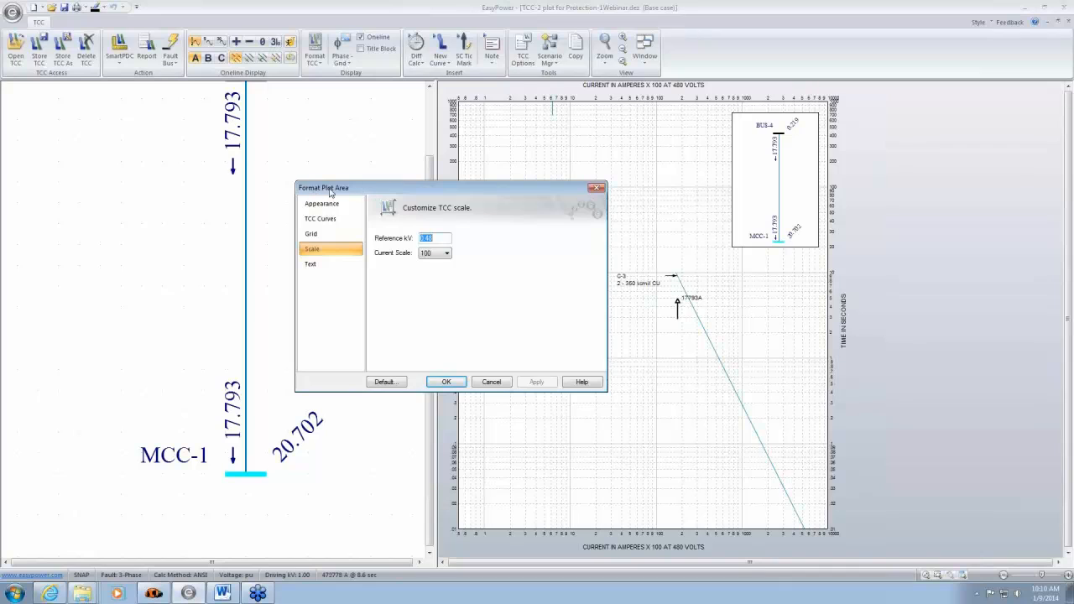
left_click(311, 265)
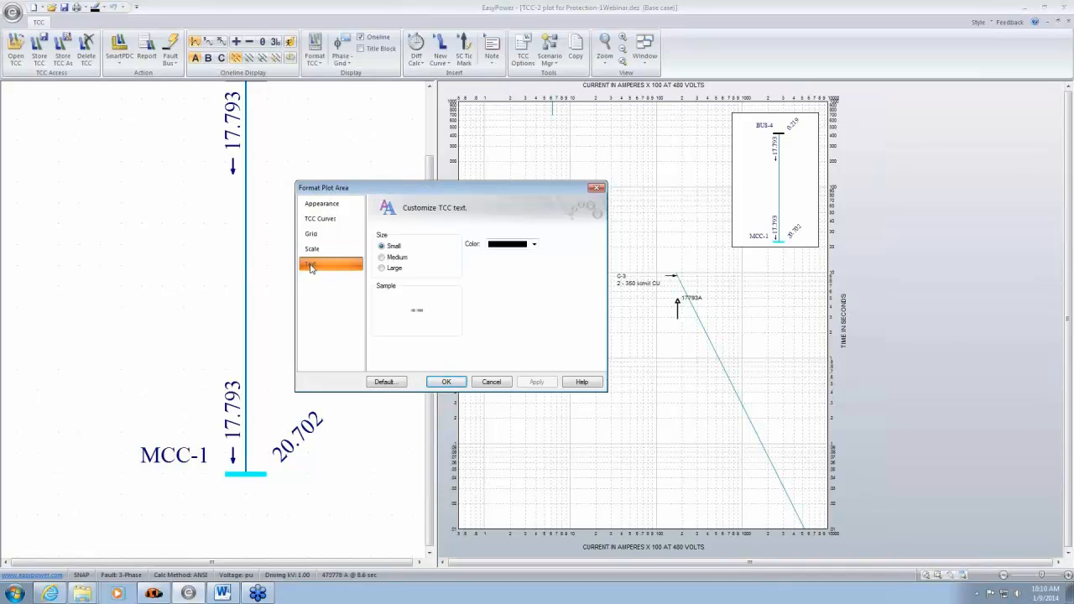
left_click(398, 260)
left_click(537, 382)
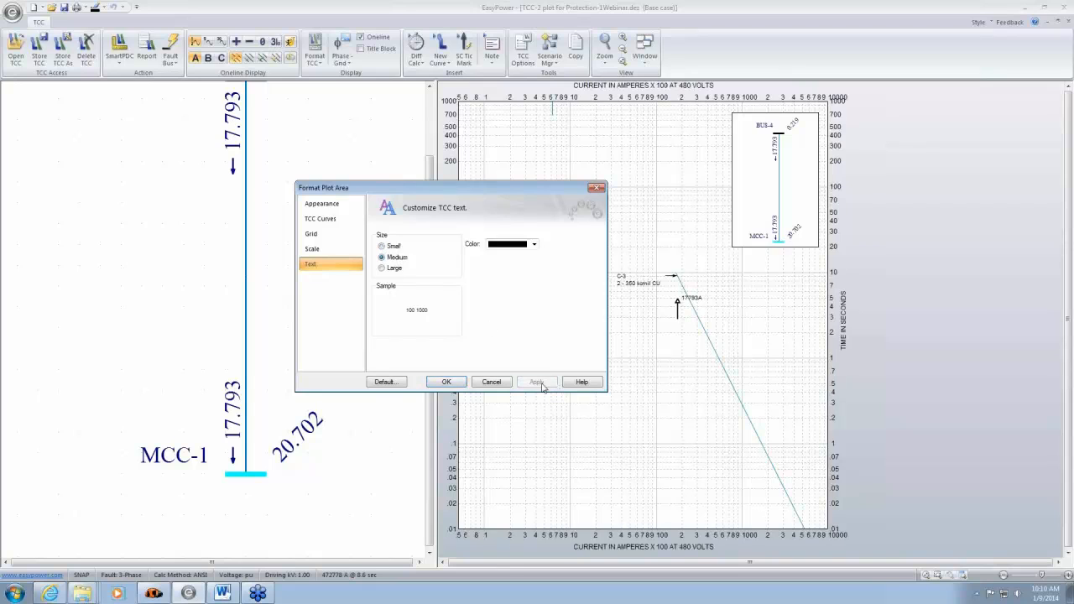
left_click(452, 383)
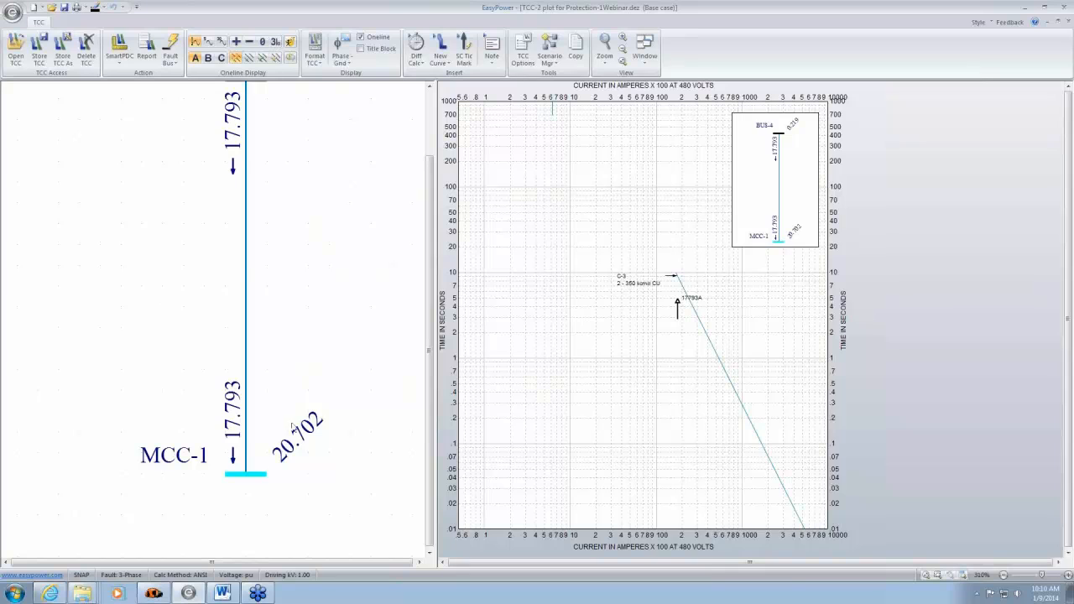
- Fault BUS-4 on the TCC one-line and view the currents at both ends of the cable
scroll(311, 220, "up", 3)
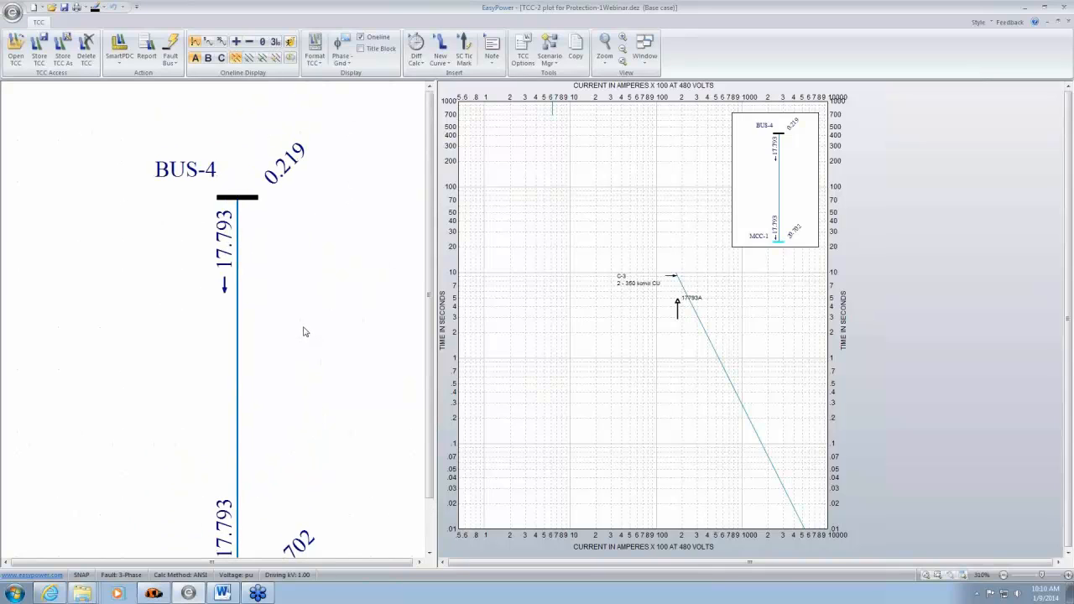
left_click(253, 200)
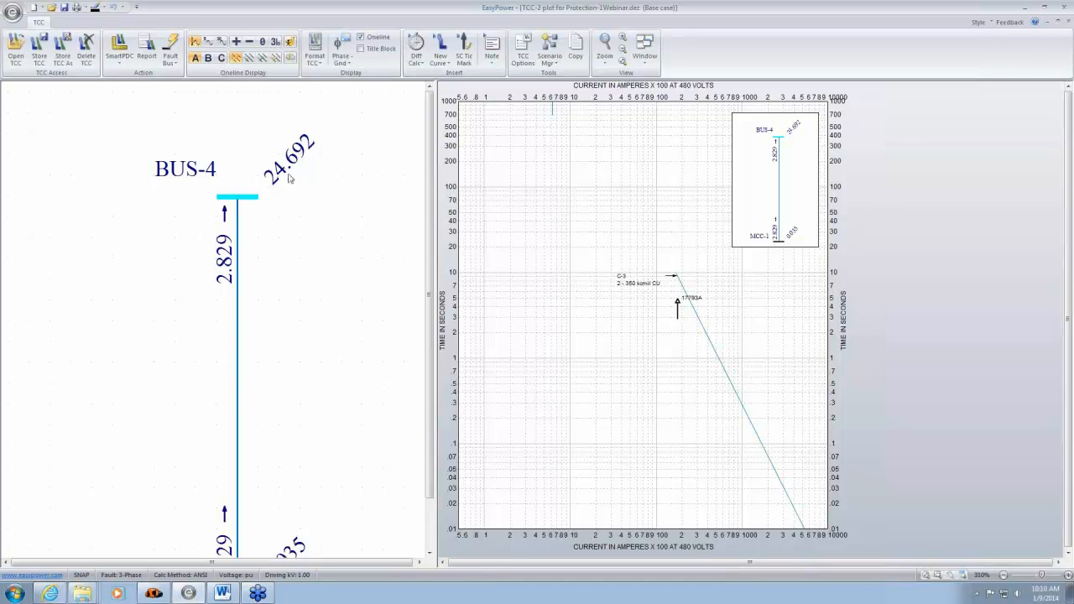
left_click_drag(343, 327, 306, 281)
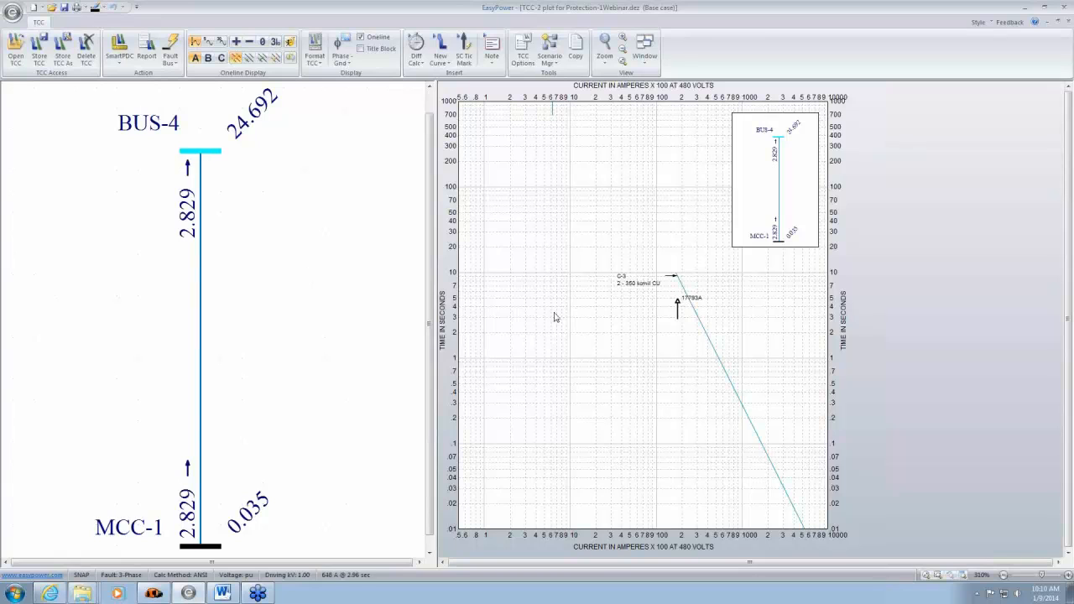
- Insert a 30 Cycle short-circuit tick mark of 24 kA, place it beside the 17793A mark, and separate their overlapping labels
left_click(464, 46)
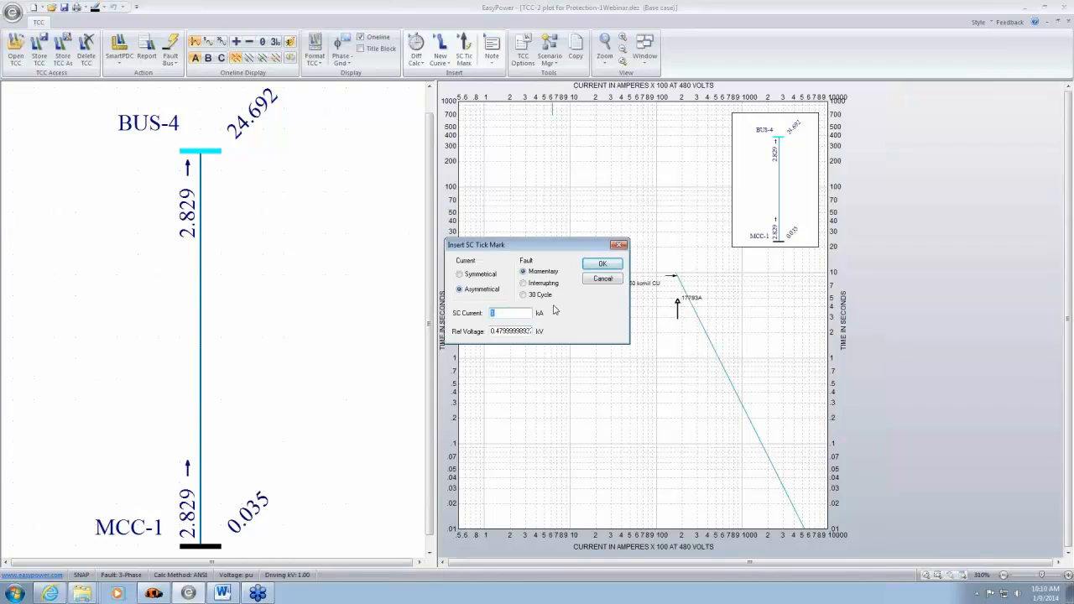
type("24")
left_click(527, 295)
left_click(602, 263)
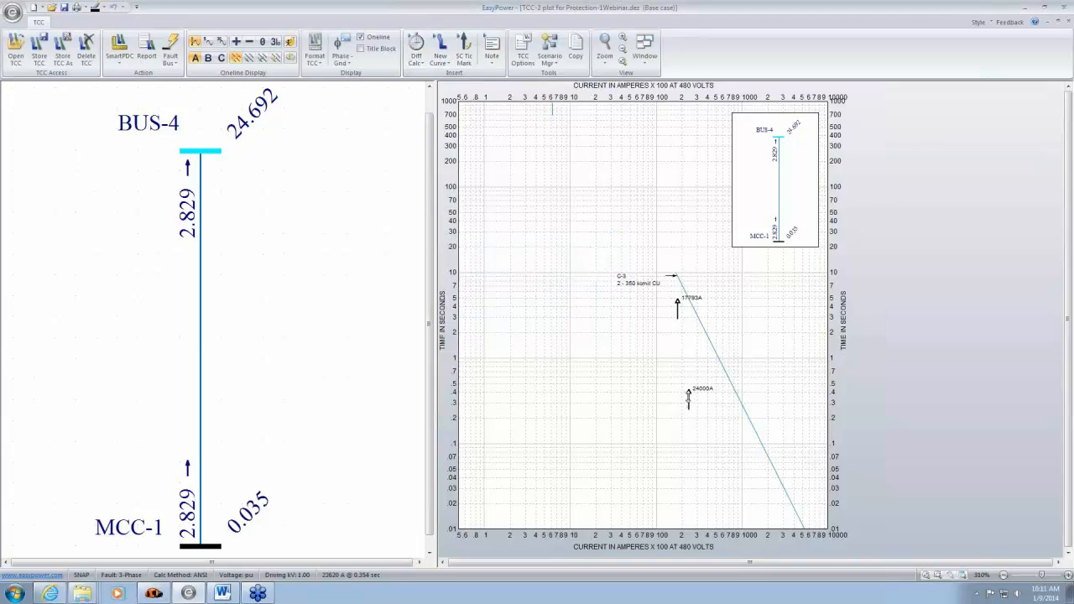
left_click(689, 311)
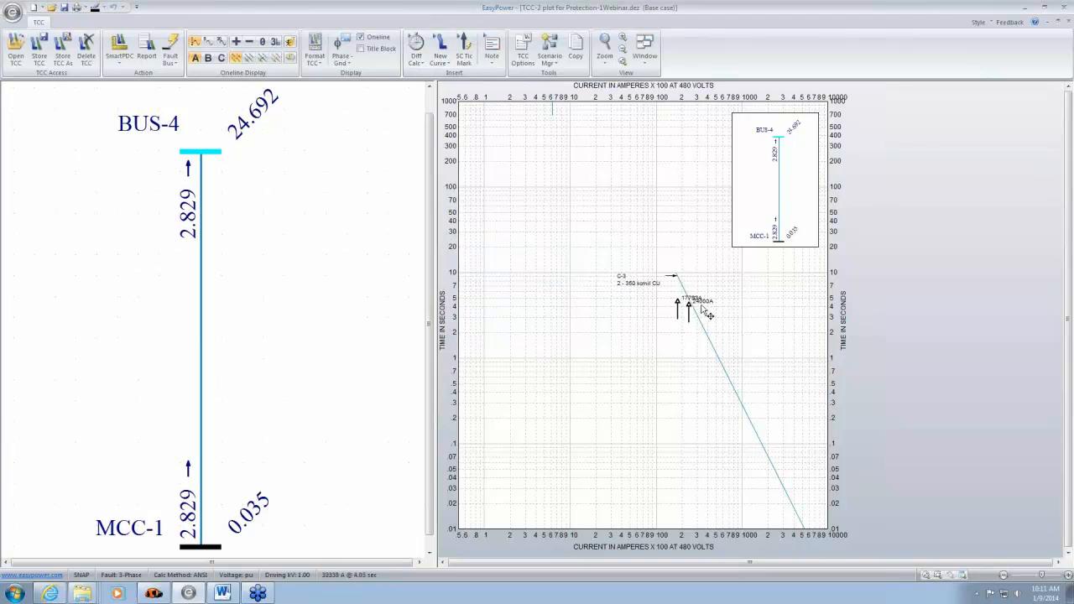
mouse_move(686, 298)
left_mouse_down()
mouse_move(687, 287)
mouse_move(690, 309)
left_mouse_up()
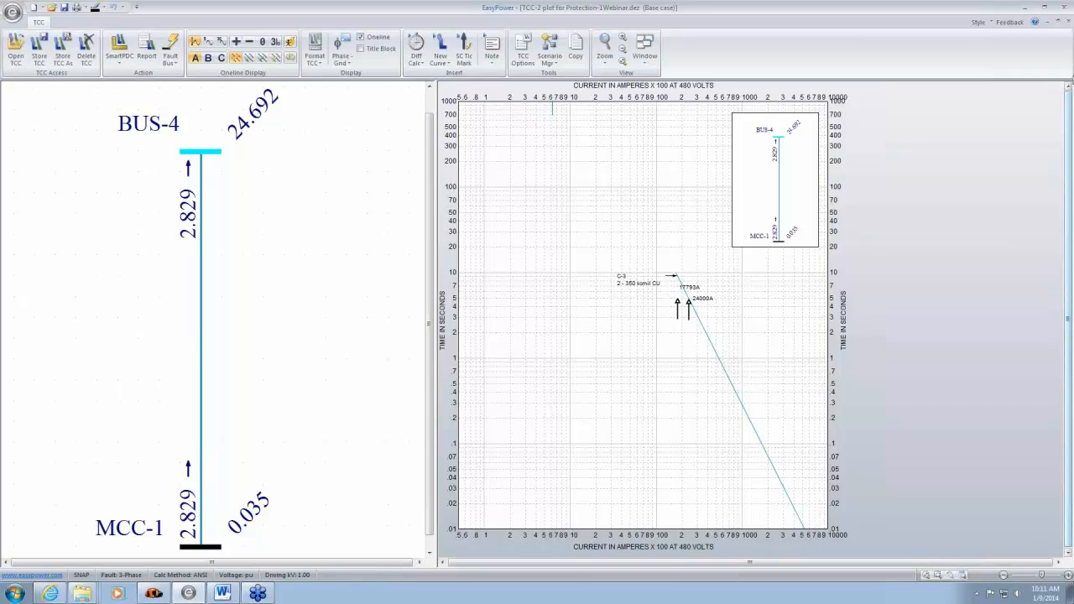
- Close the TCC-2 plot without storing its changes and return to transformer TX-2 on the main one-line
left_click(1068, 23)
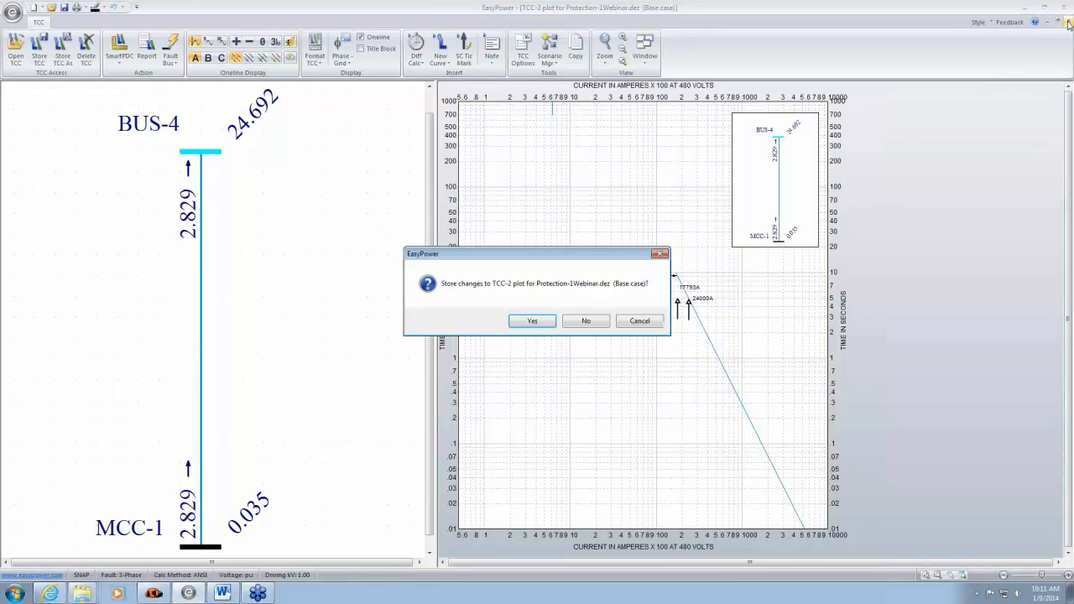
left_click(589, 331)
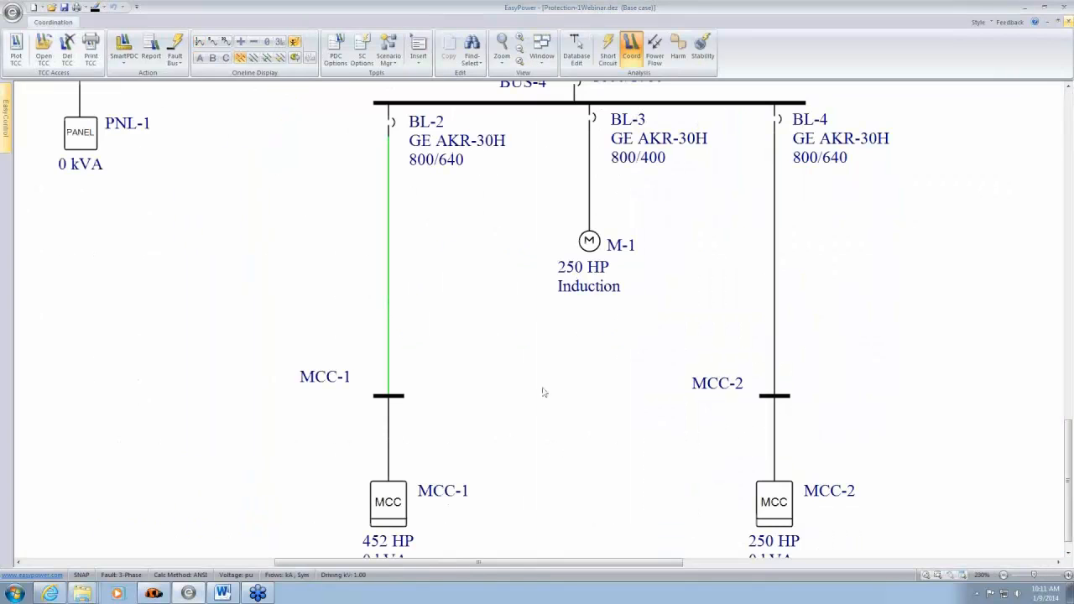
left_click_drag(532, 353, 529, 371)
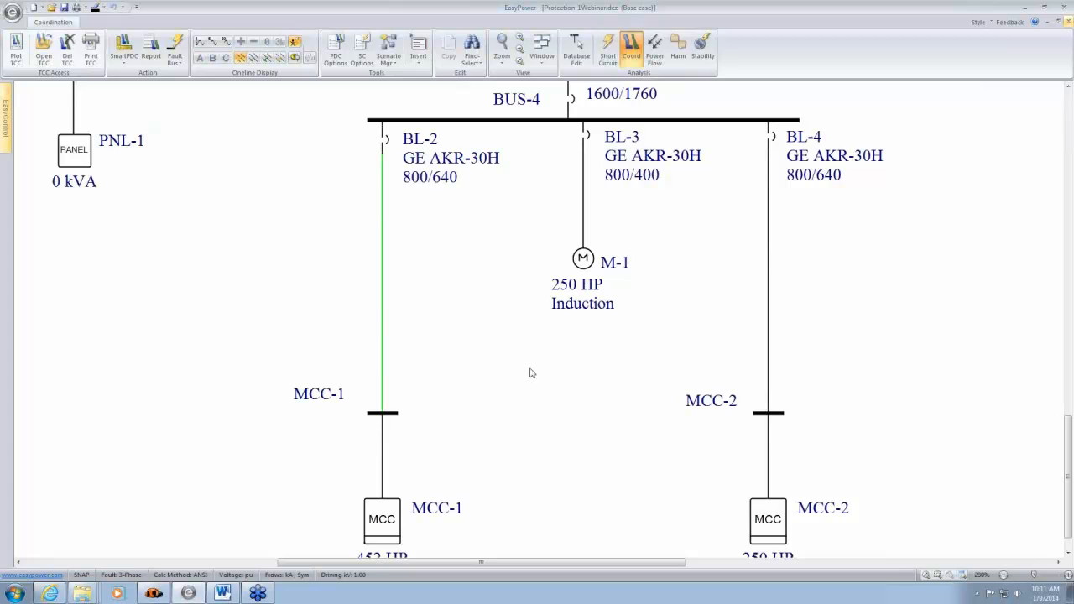
left_click_drag(634, 238, 553, 553)
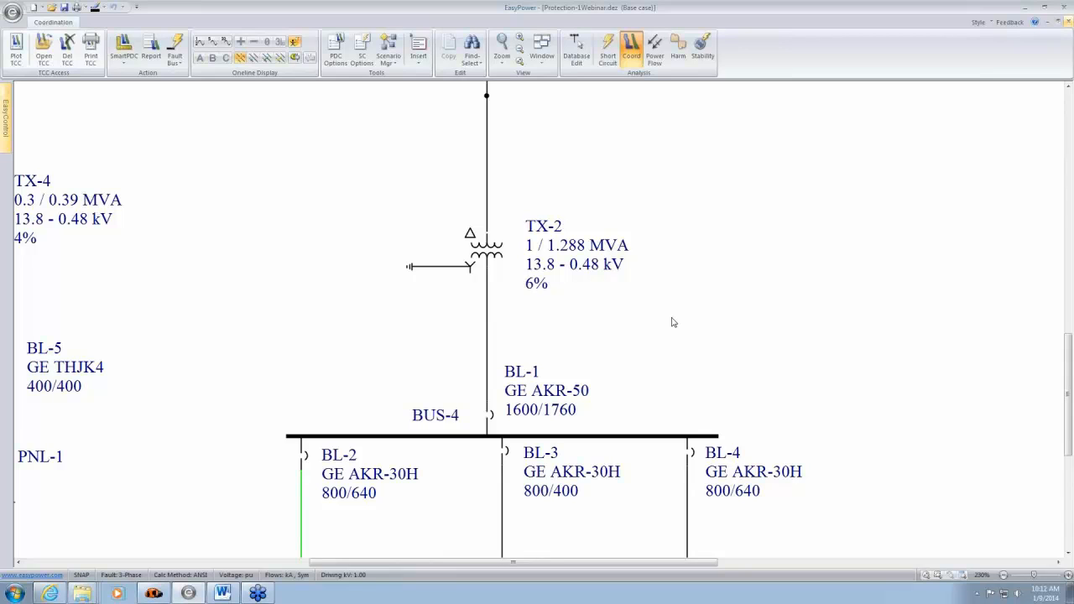
- Check transformer TX-2's TCC and specification data, and plot its time-current curves from the one-line
double_click(497, 259)
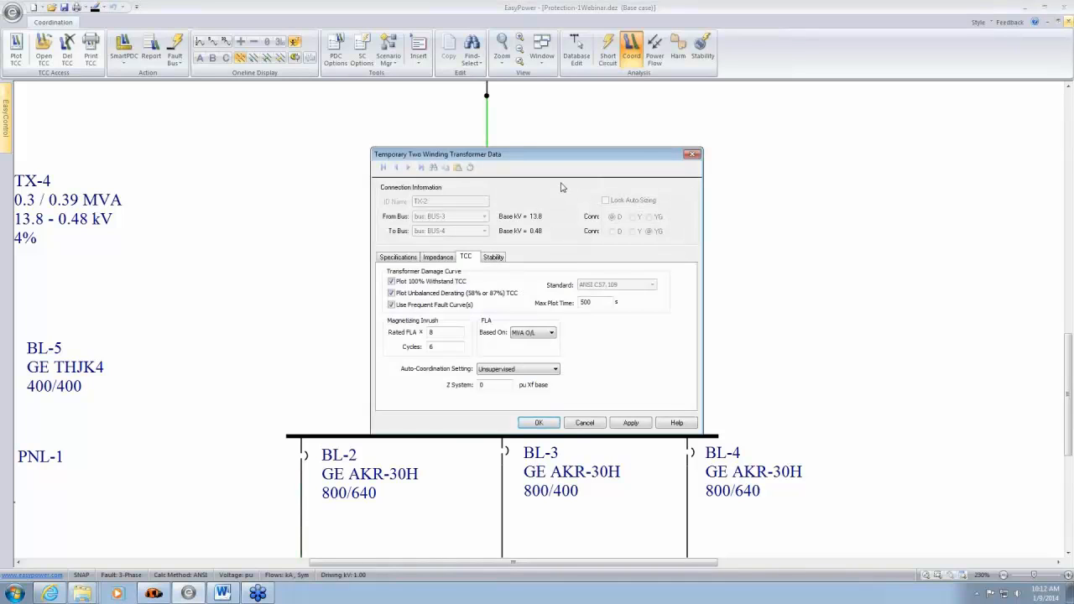
left_click(409, 260)
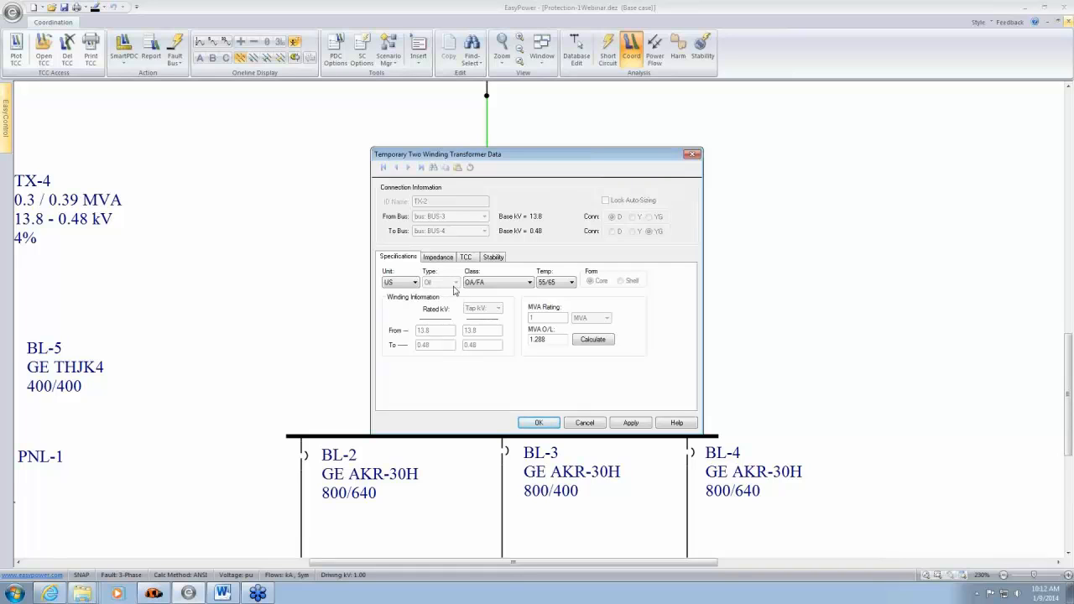
left_click(595, 423)
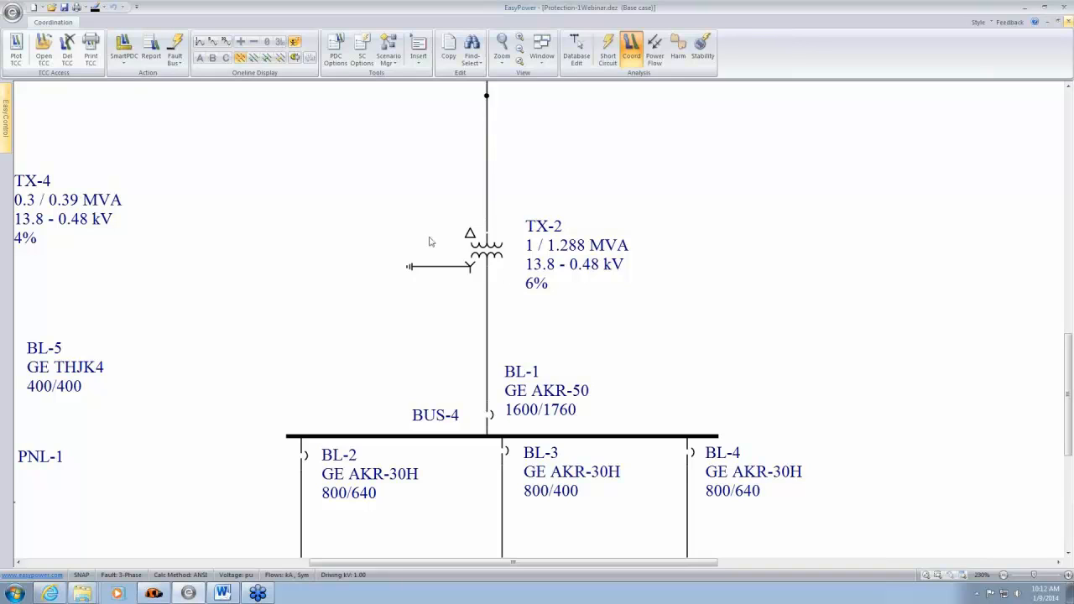
left_click_drag(358, 221, 520, 297)
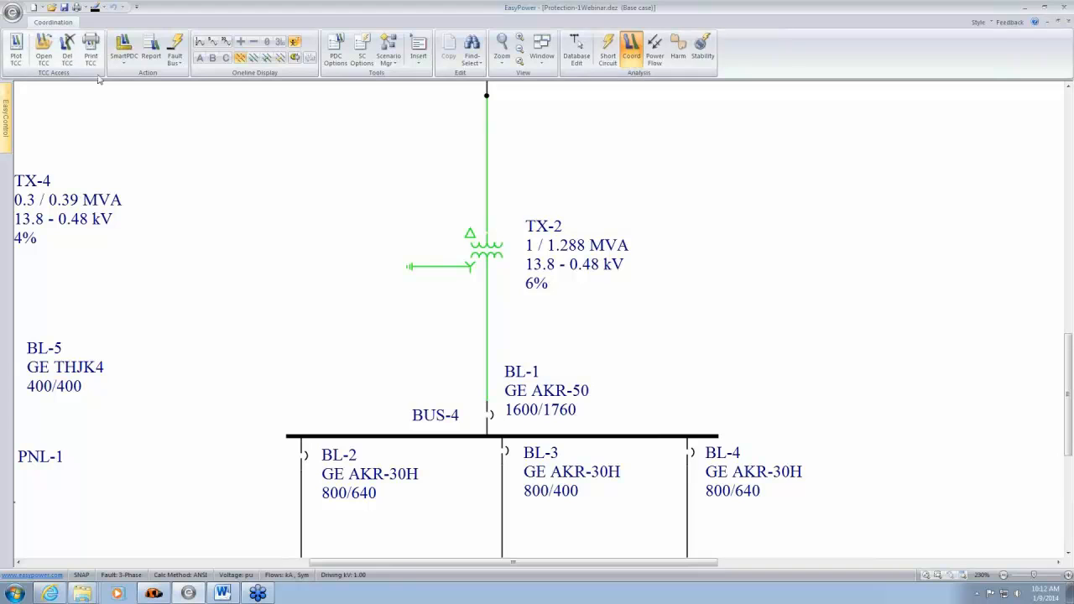
left_click(15, 51)
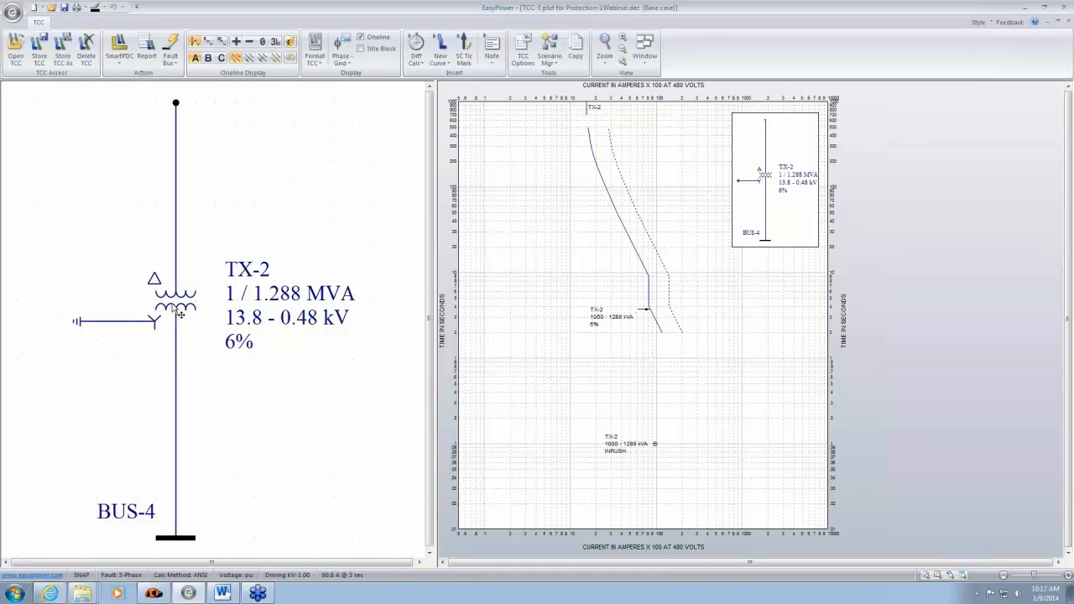
- Review TX-2's damage curve, magnetizing inrush and FLA settings alongside the plotted curves
double_click(179, 312)
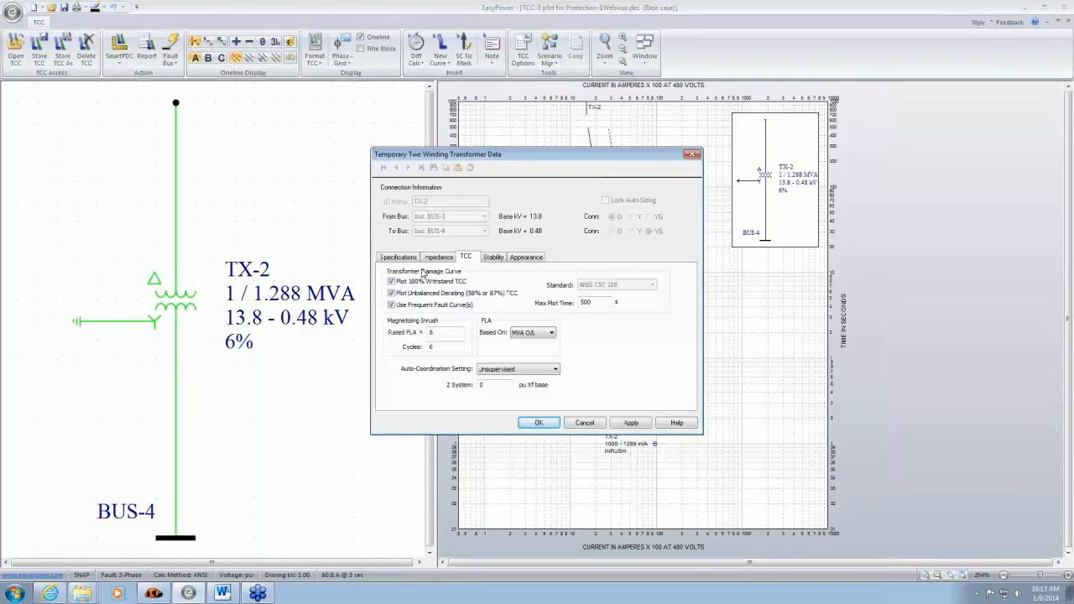
left_click_drag(605, 151, 319, 126)
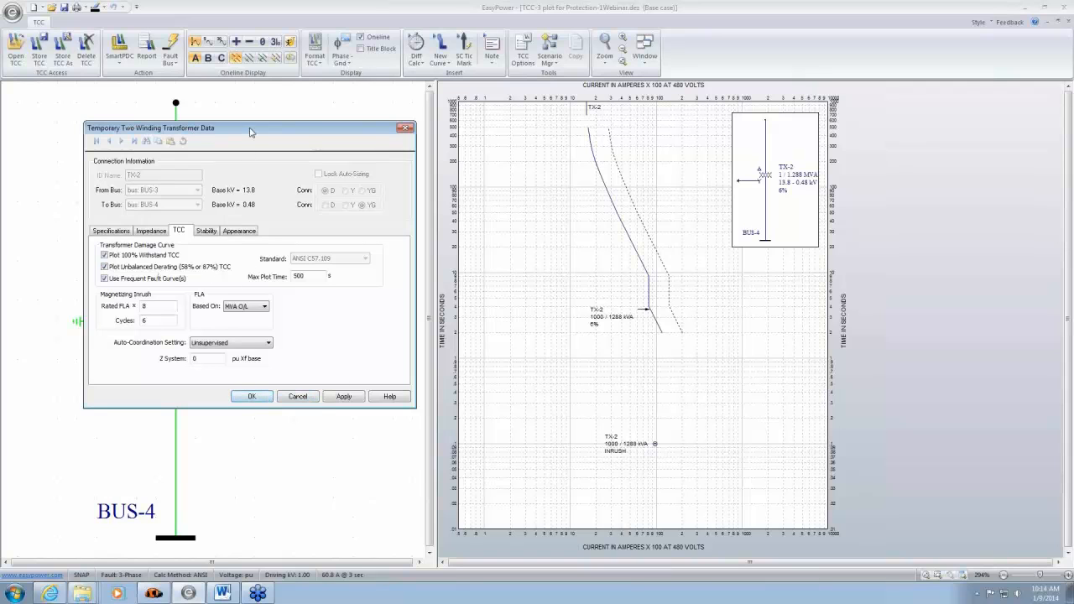
left_click_drag(252, 127, 897, 185)
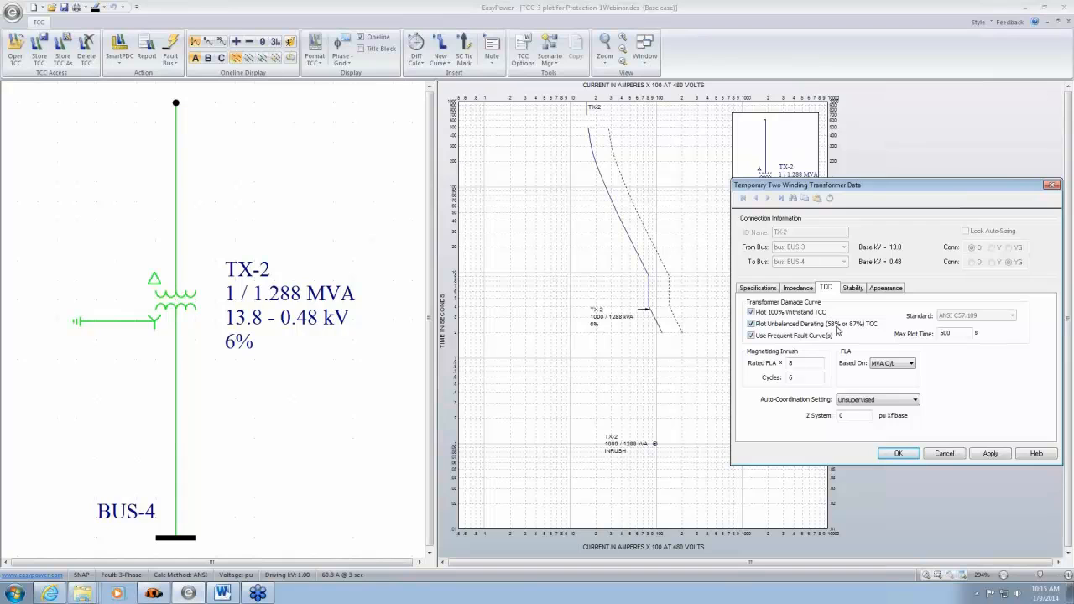
left_click_drag(987, 187, 819, 165)
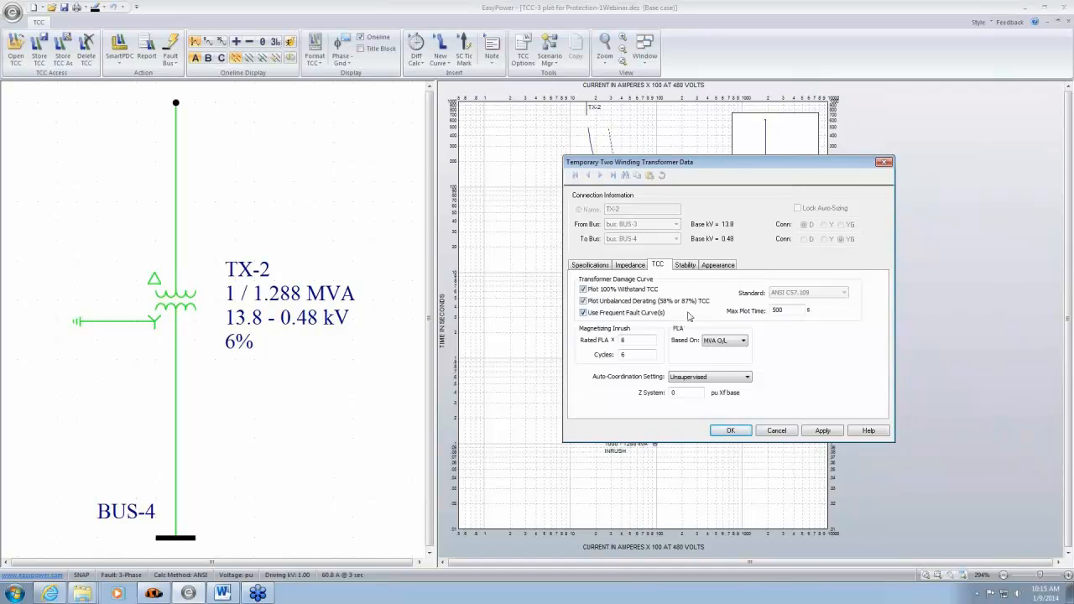
left_click_drag(812, 164, 953, 149)
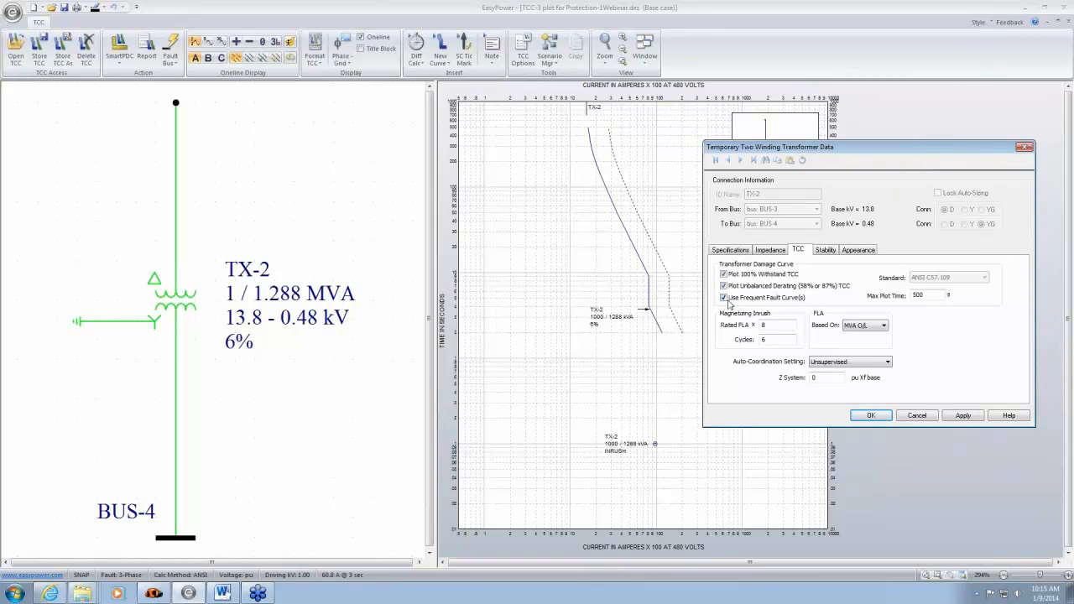
left_click(917, 416)
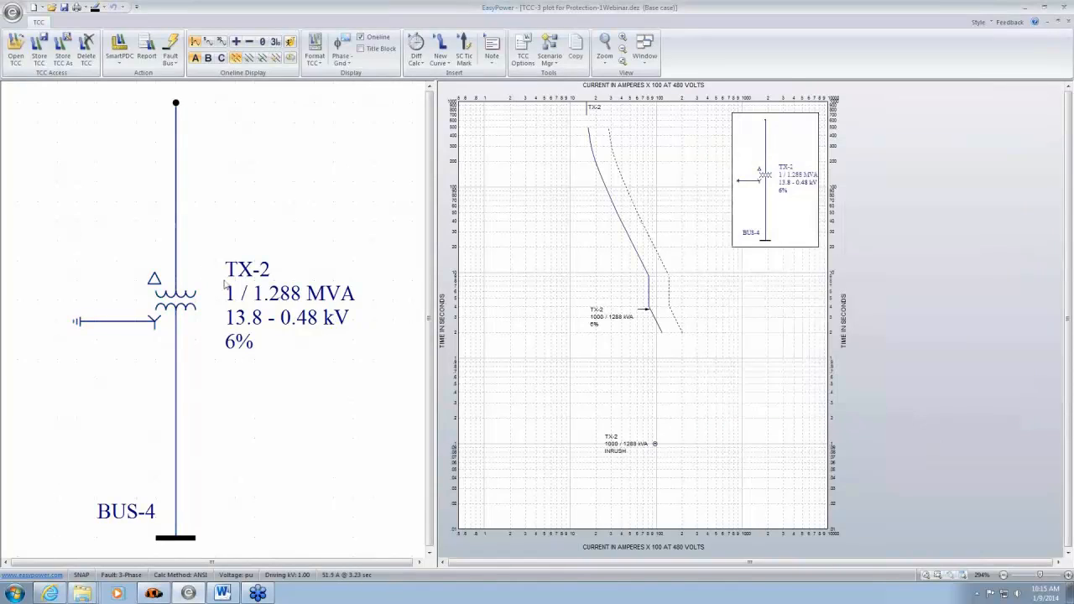
- Turn off TX-2's unbalanced derating (58% or 87%) curve and apply it to the plot
double_click(182, 310)
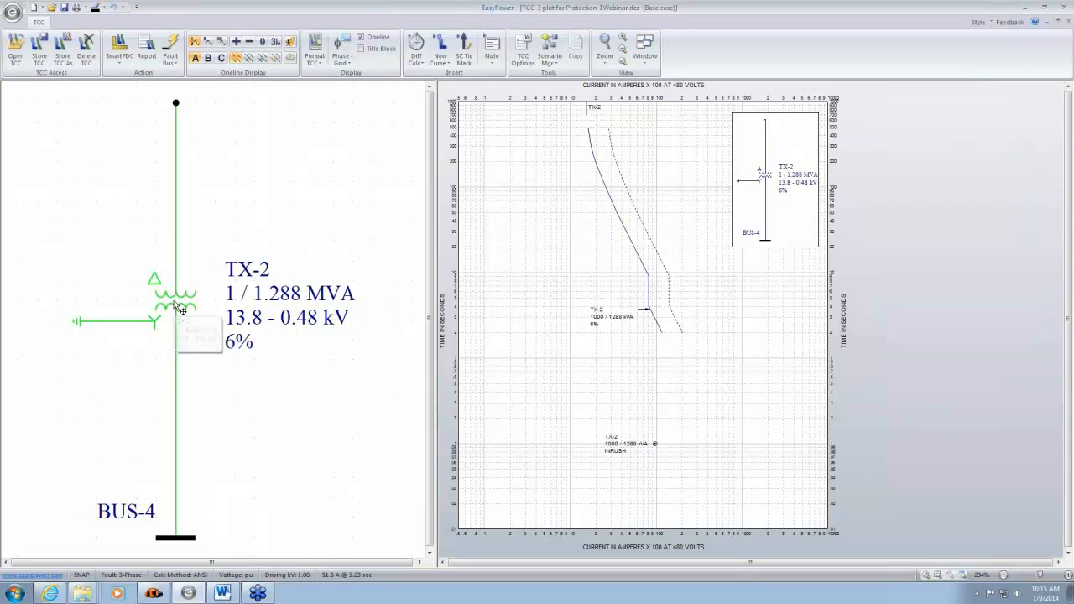
left_click(392, 294)
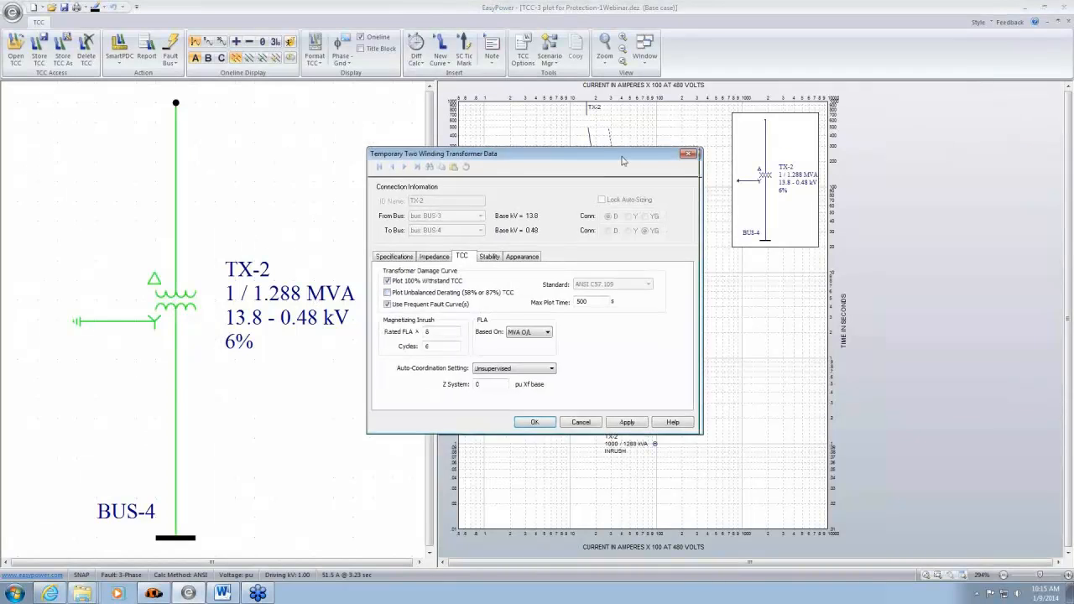
left_click_drag(626, 157, 338, 100)
left_click(343, 367)
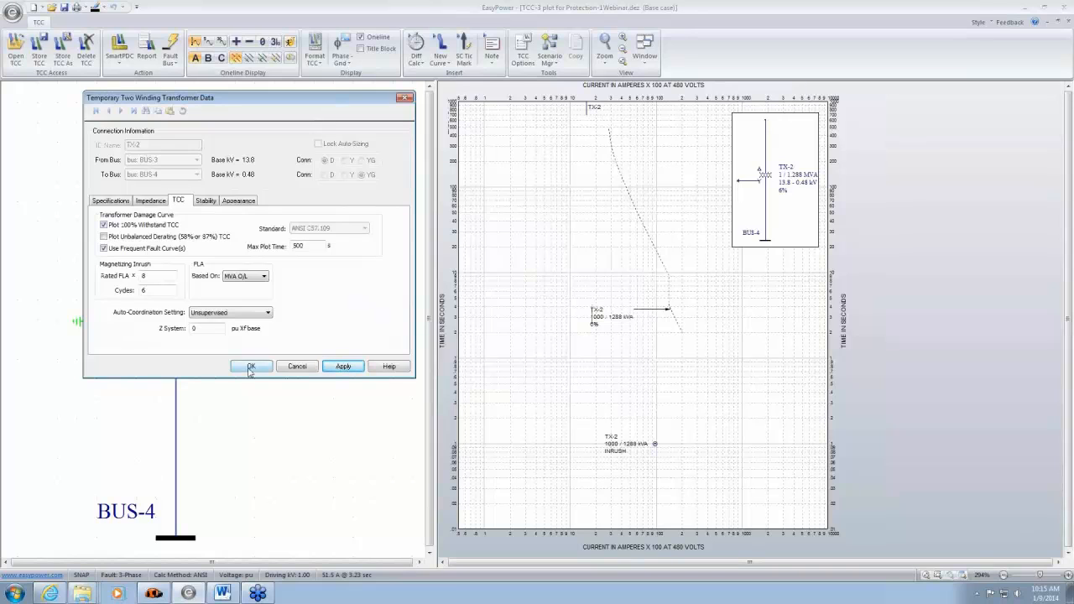
- Turn TX-2's unbalanced derating curve back on and disable its frequent fault curves on the plot
left_click(103, 236)
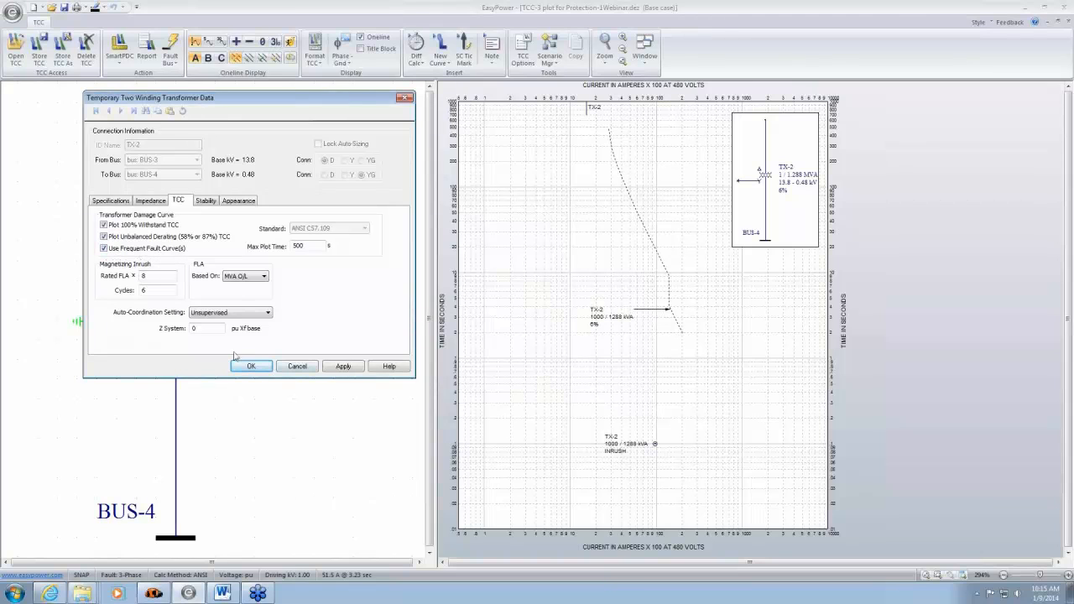
left_click(104, 248)
left_click(345, 368)
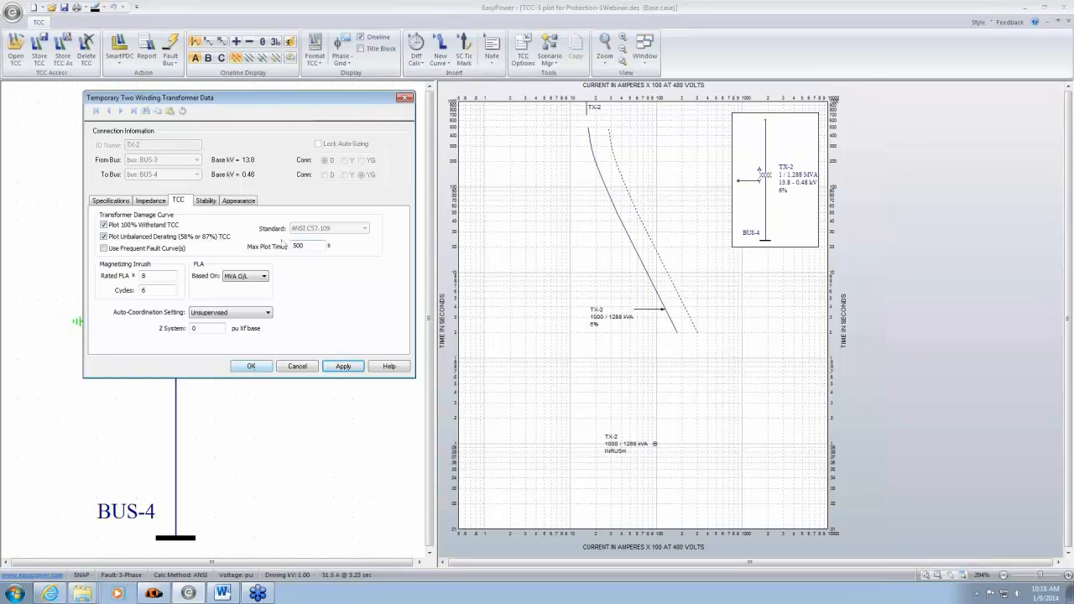
left_click(260, 369)
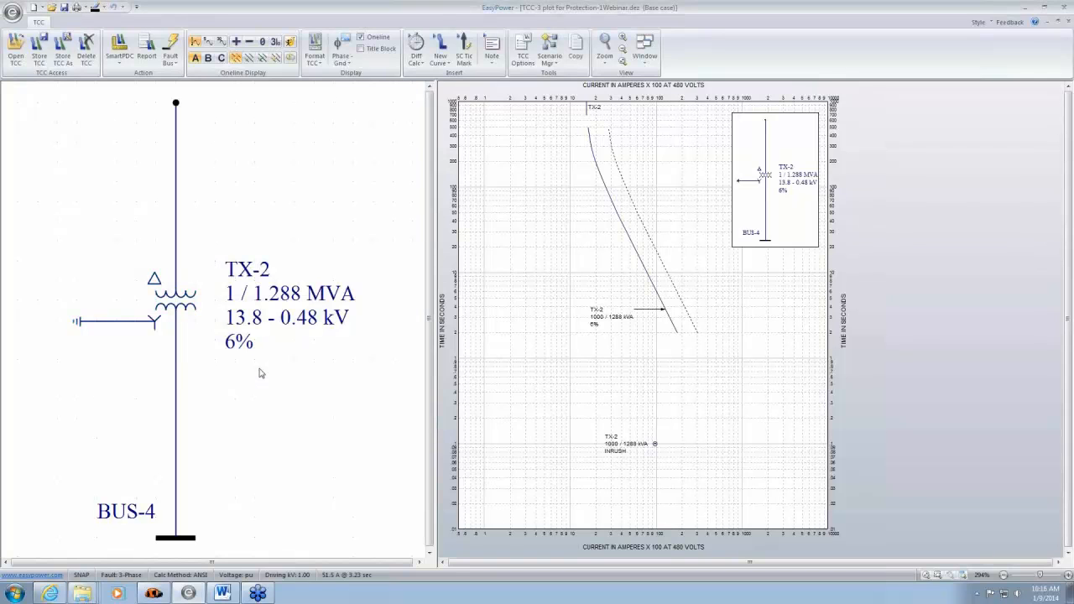
- Examine TX-2's magnetizing inrush multiplier and its MVA O/L rating next to the plot
double_click(191, 308)
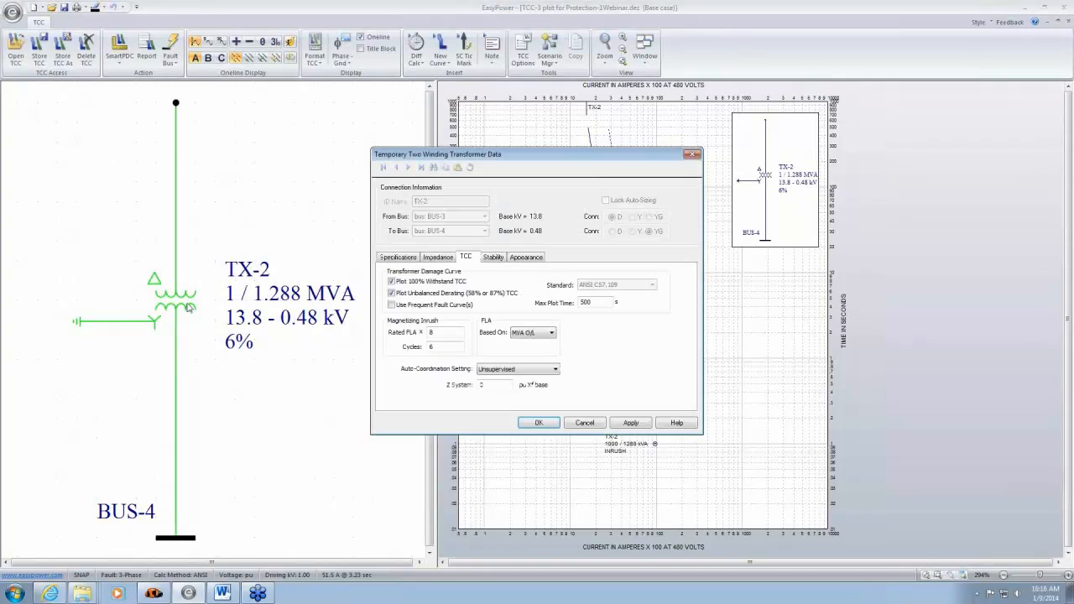
left_click_drag(663, 162, 383, 101)
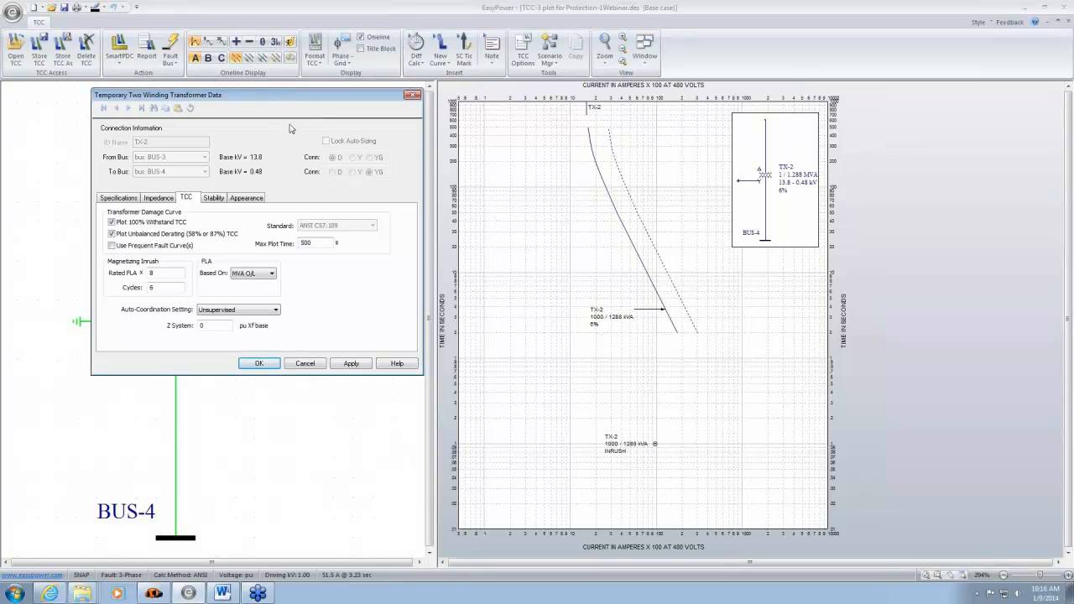
left_click_drag(308, 95, 262, 82)
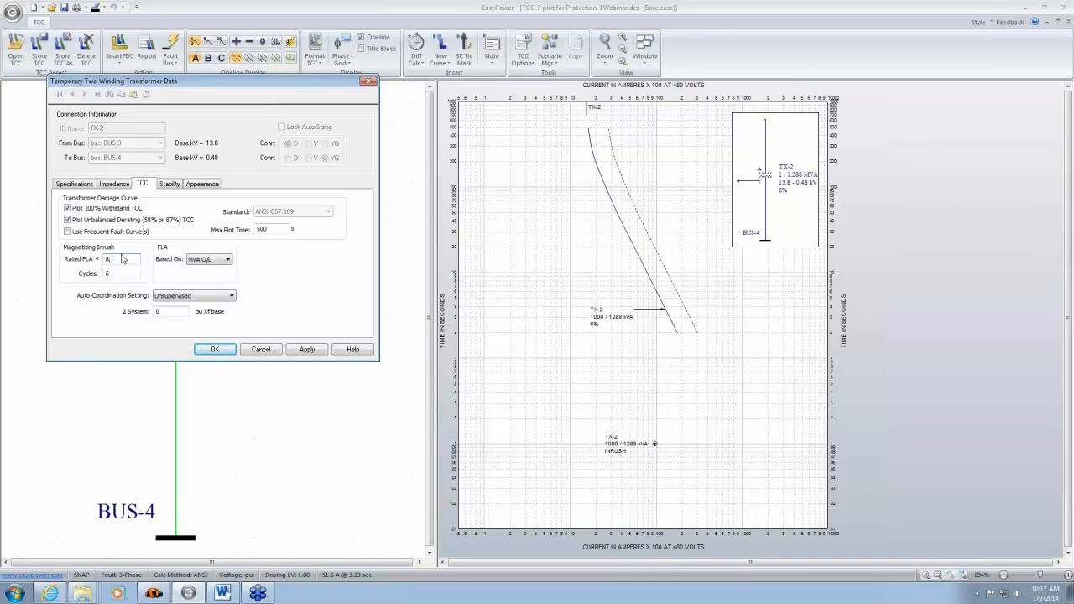
left_click_drag(124, 260, 97, 262)
type("6")
left_click(75, 183)
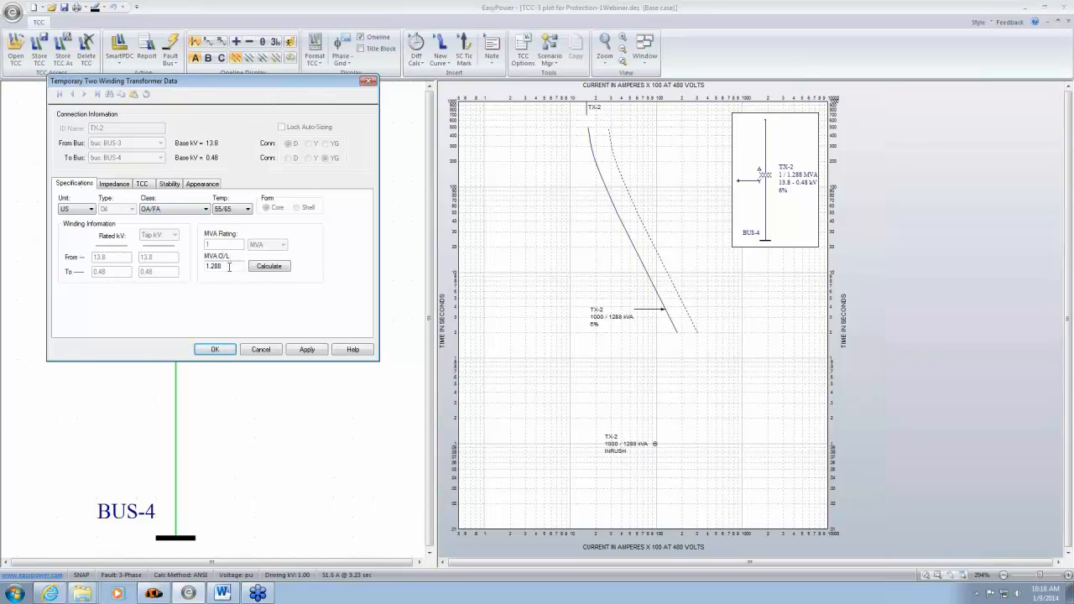
double_click(229, 266)
left_click(236, 266)
left_click(148, 186)
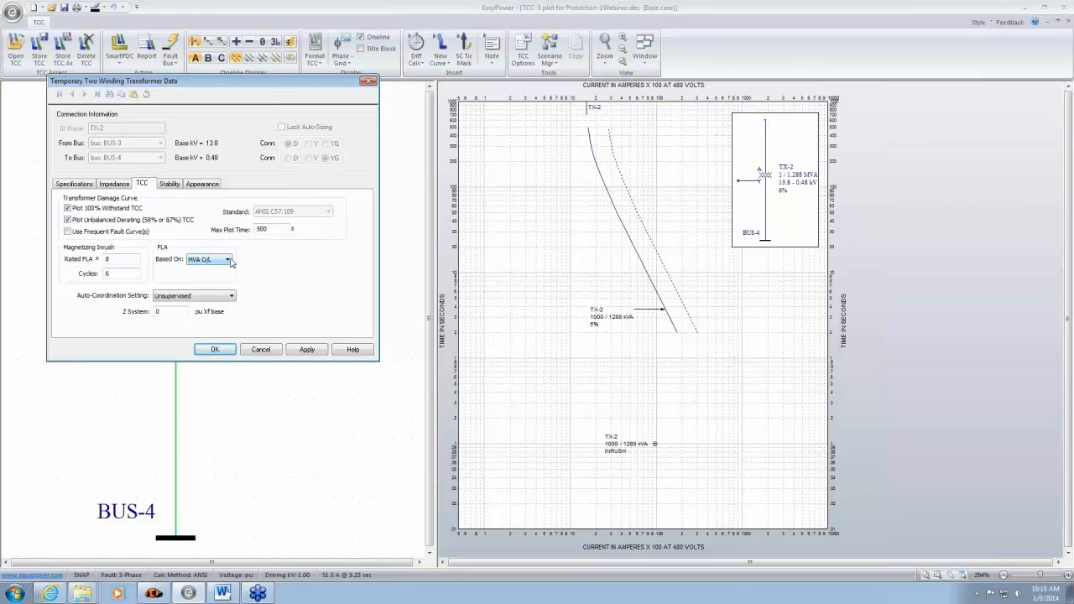
- Try another basis for TX-2's FLA and return it to MVA O/L
left_click(229, 261)
left_click(215, 277)
left_click(220, 262)
left_click(211, 269)
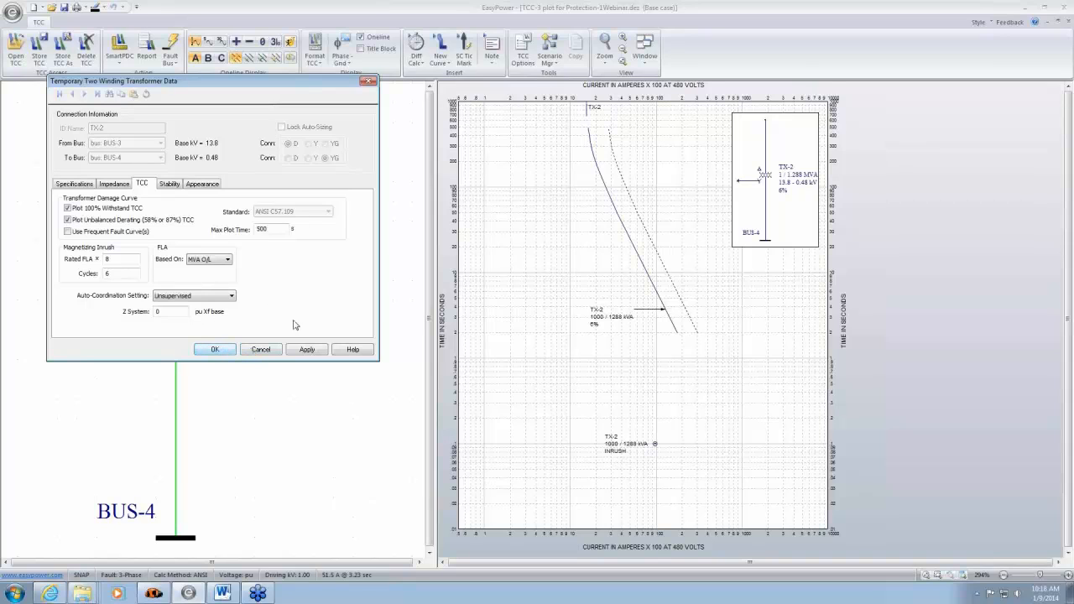
- Re-enable TX-2's frequent fault curves and apply the setting to the plot
left_click(68, 232)
left_click(306, 352)
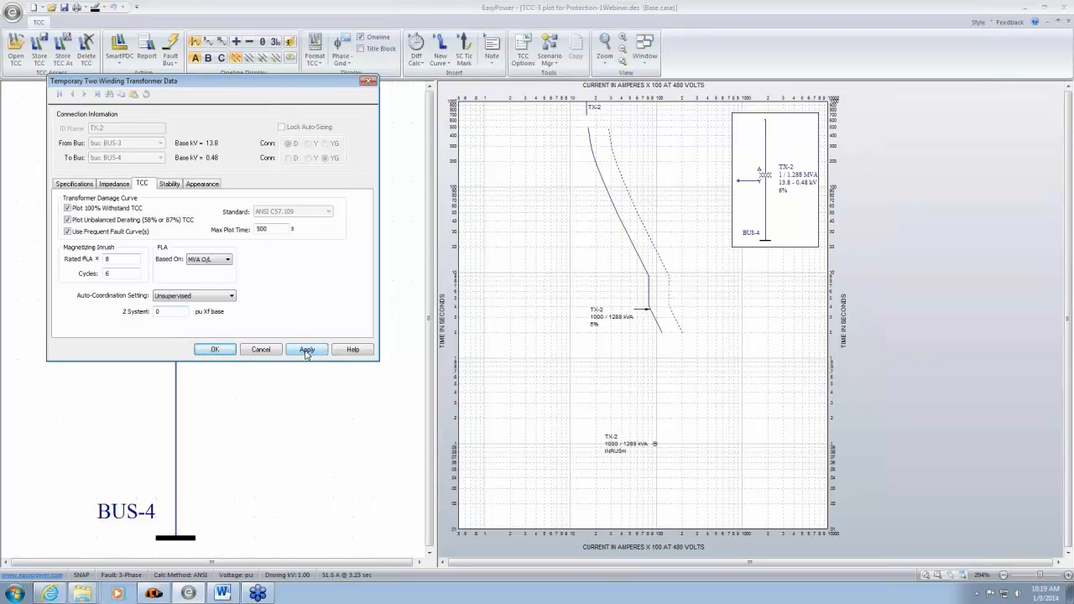
left_click(217, 350)
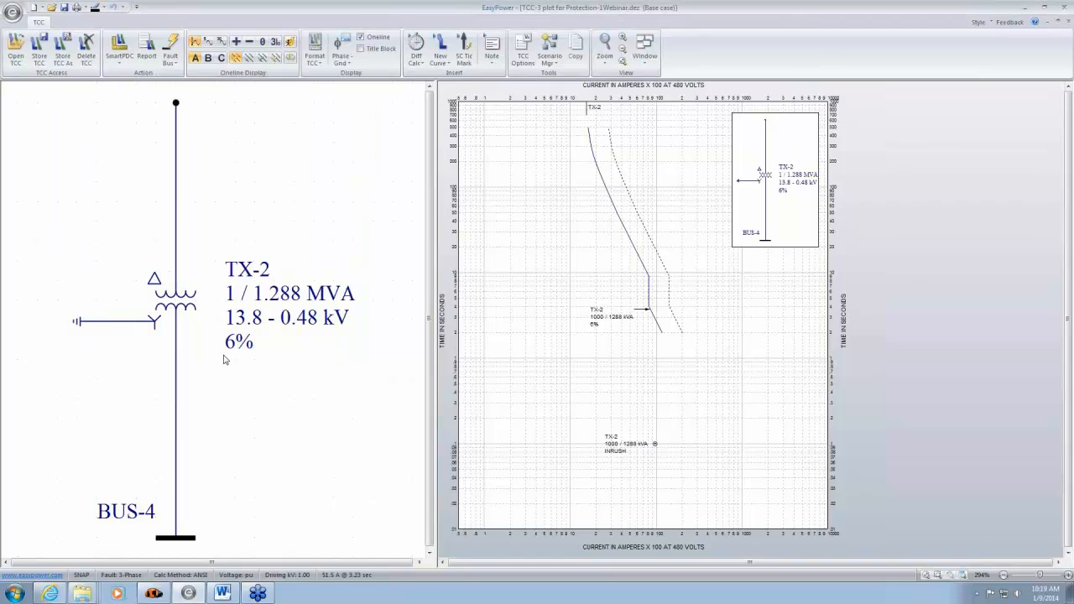
- Close the TCC-3 plot without storing its changes and go to motor M-1 on the main one-line
left_click(1069, 23)
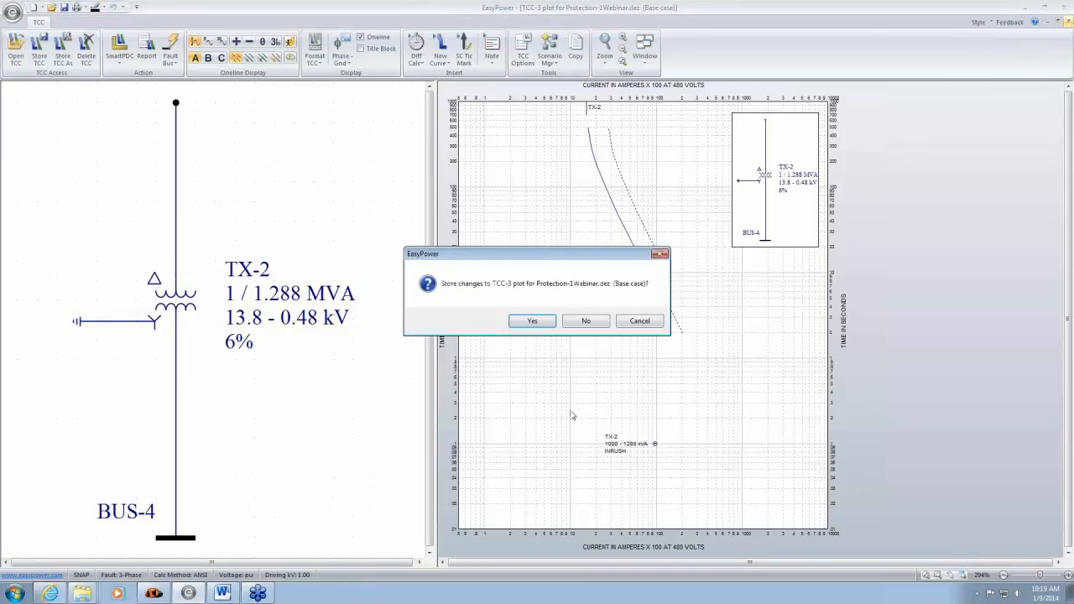
left_click(586, 326)
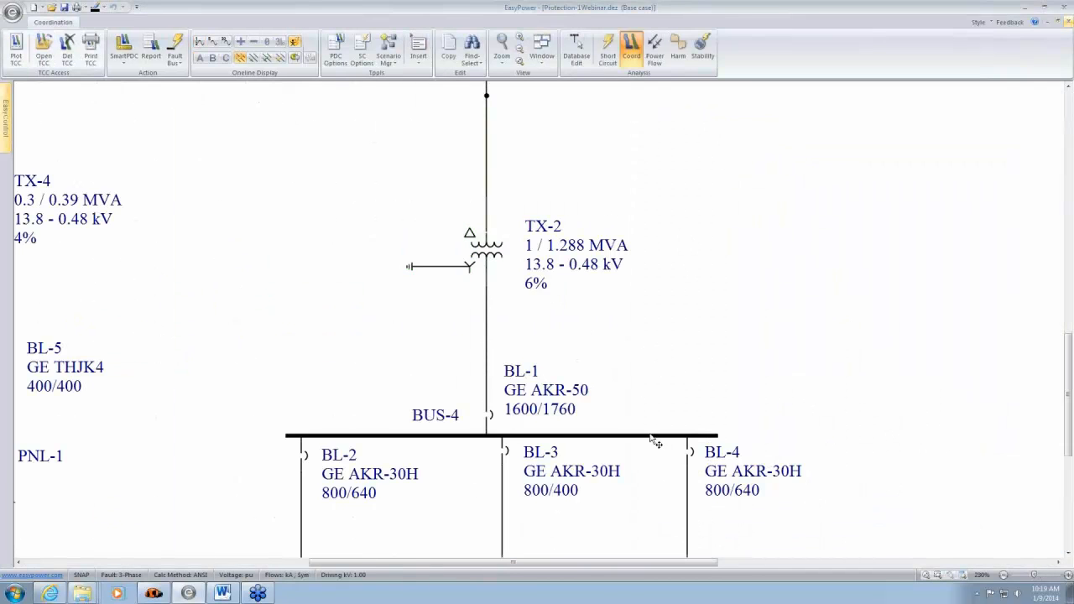
left_click_drag(613, 506, 586, 270)
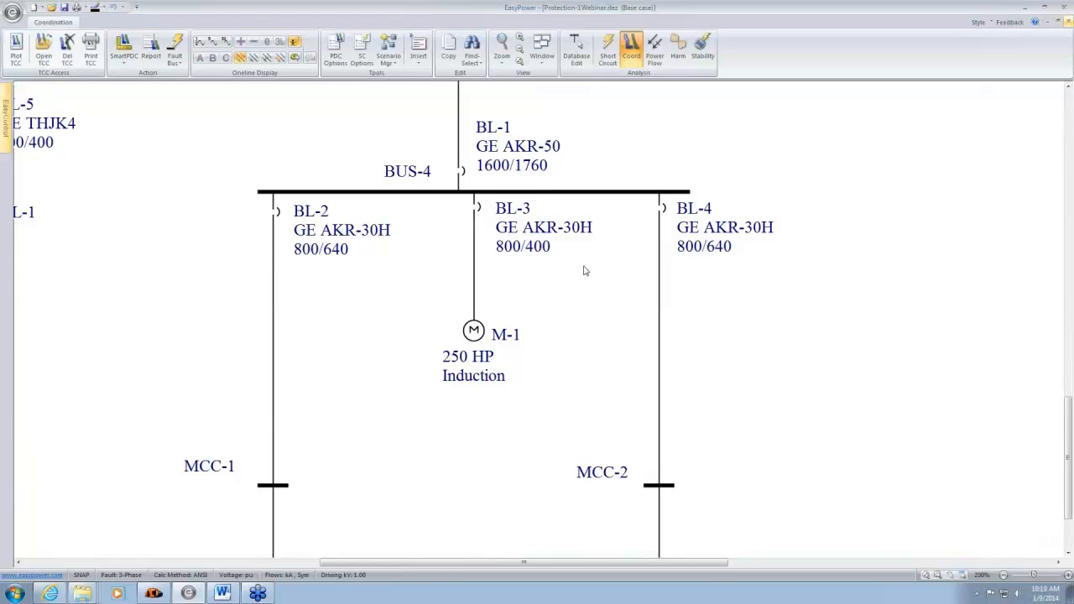
- Plot the time-current curve of motor M-1 and move its label farther from the curve
left_click(475, 336)
left_click(17, 55)
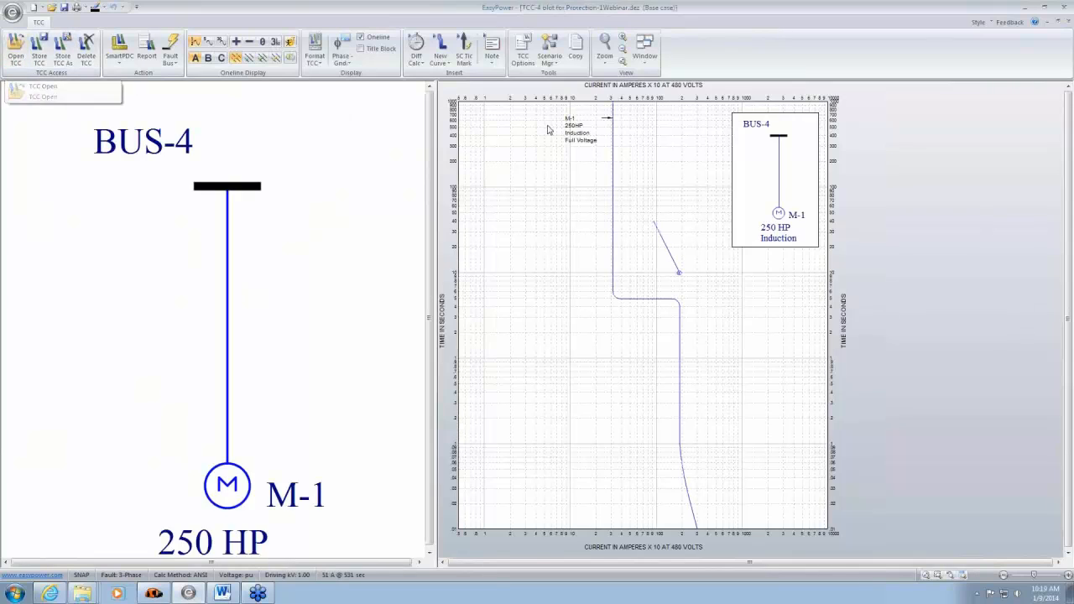
left_click_drag(577, 138, 555, 148)
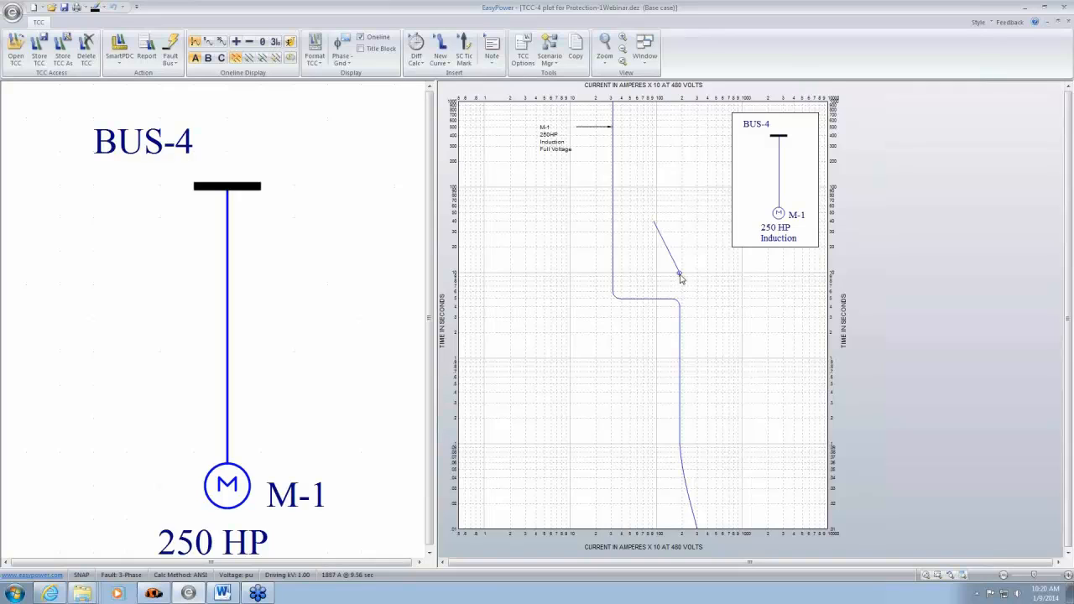
- Review motor M-1's full voltage starting parameters and thermal limit curve stall times beside the plot
double_click(238, 495)
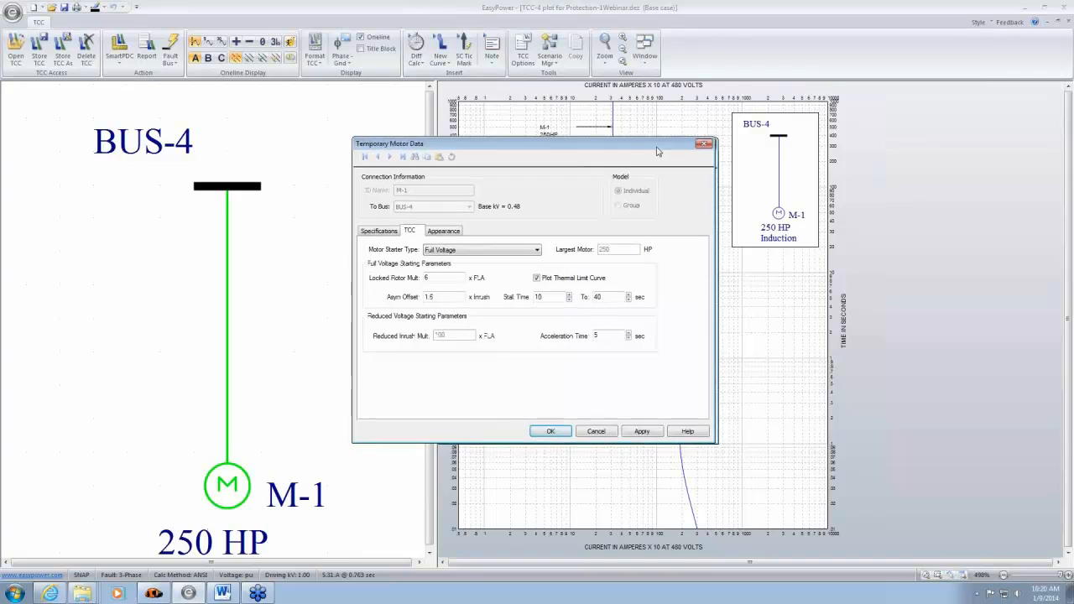
left_click_drag(659, 146, 378, 140)
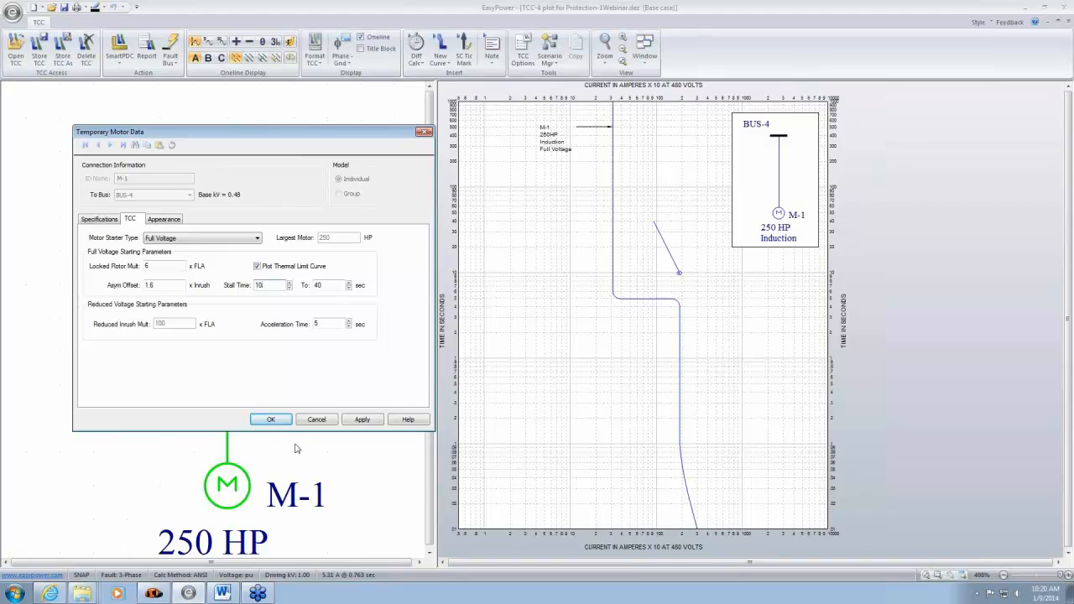
left_click(270, 420)
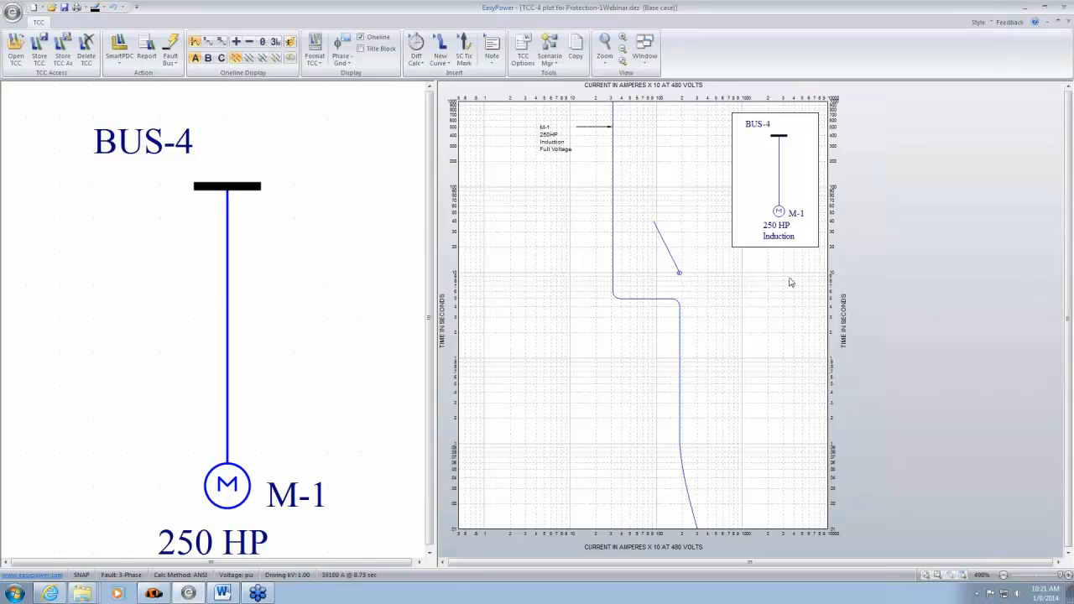
- Set the text size of the M-1 plot area to Medium
double_click(753, 269)
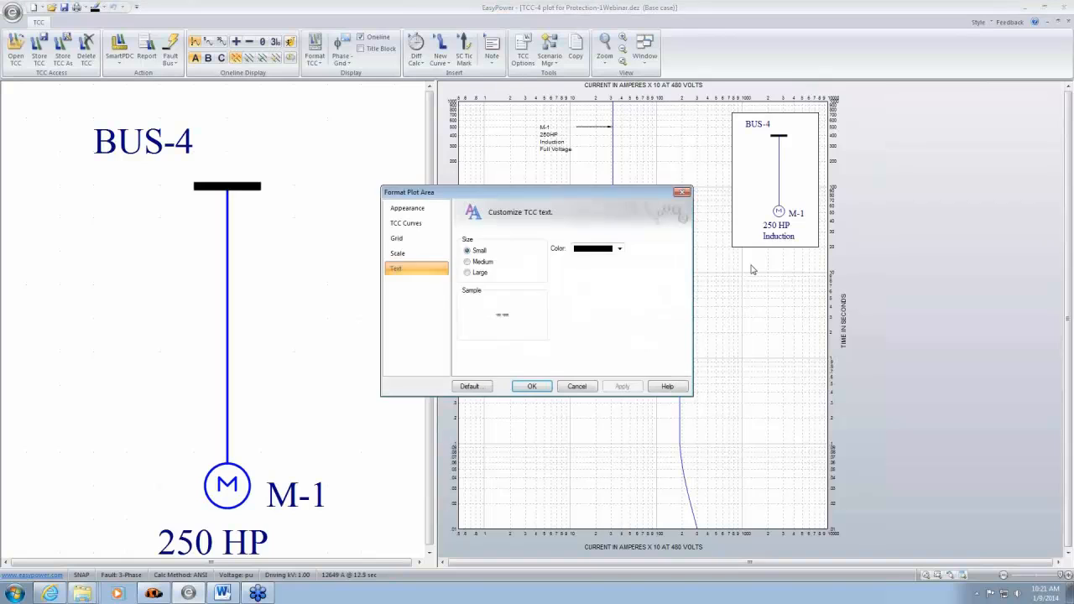
left_click(467, 262)
left_click(545, 387)
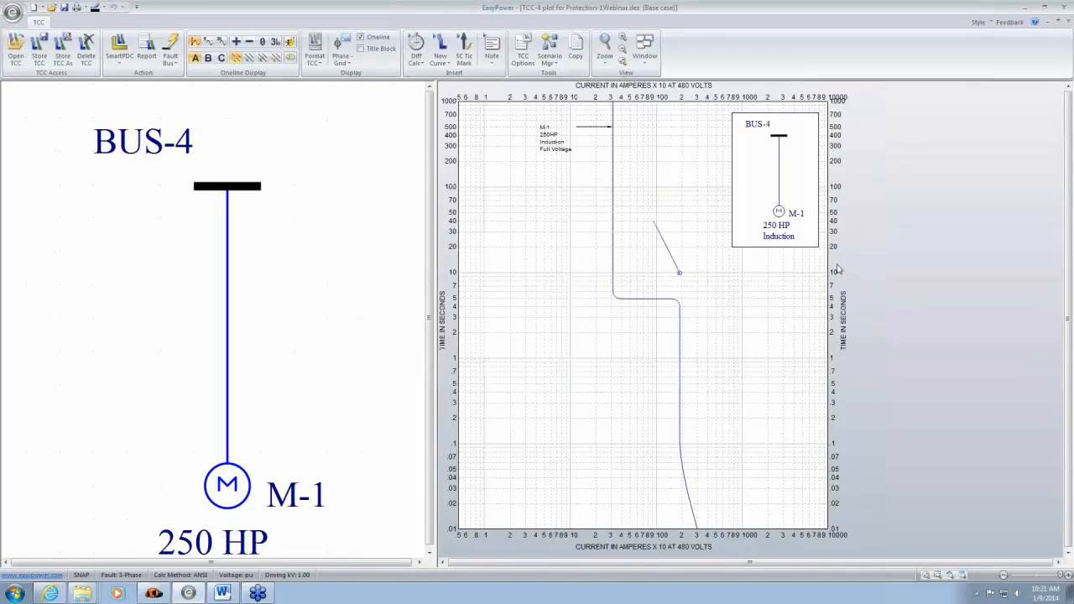
- Reopen motor M-1's TCC data beside the plot and examine its thermal limit curve and acceleration time settings
left_click(678, 274)
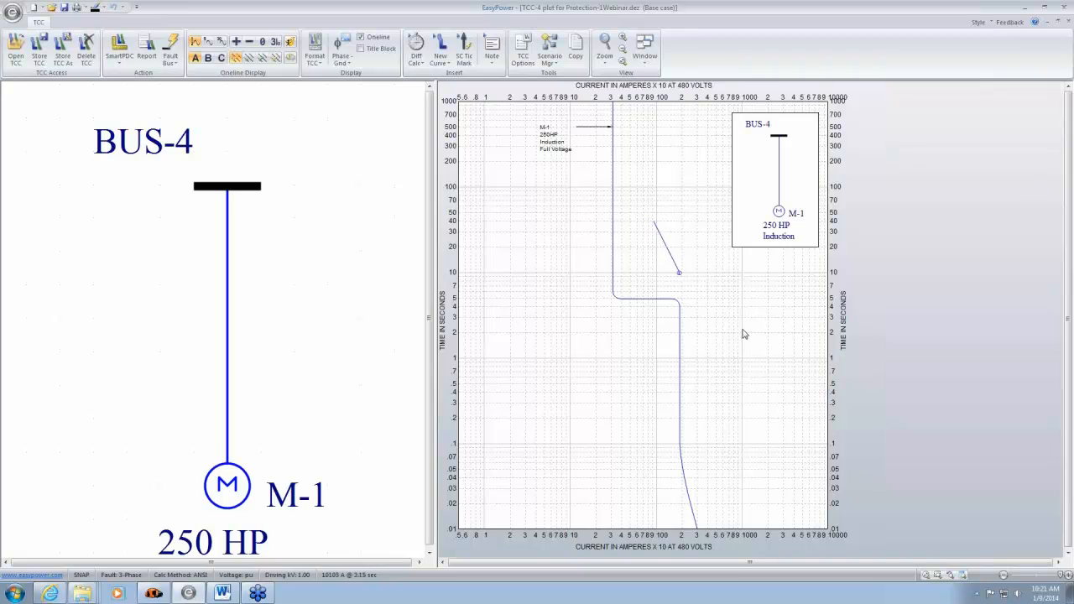
double_click(225, 494)
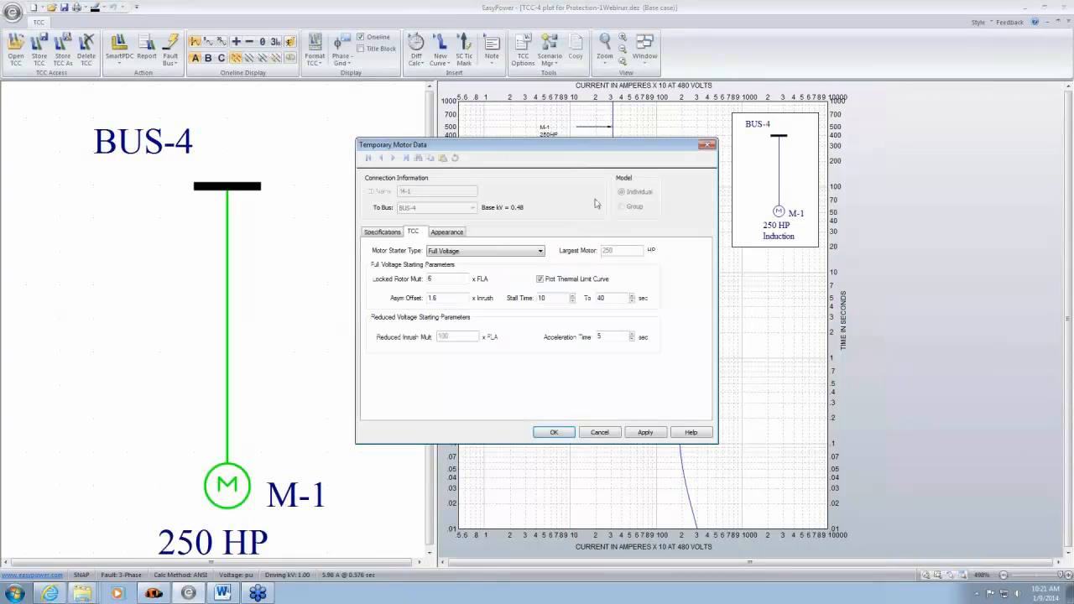
left_click_drag(618, 143, 348, 130)
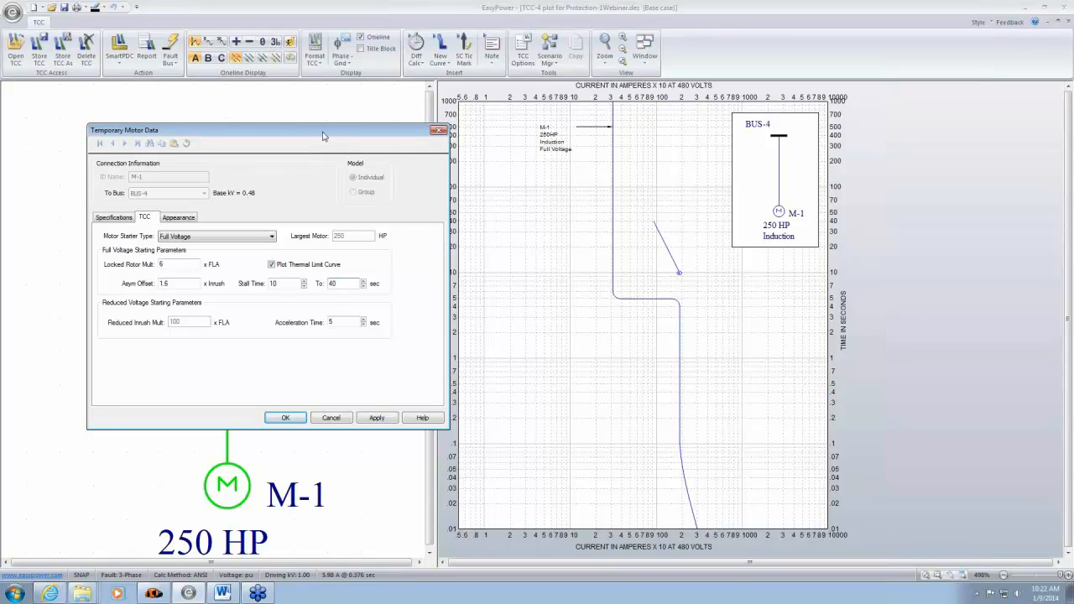
left_click_drag(332, 136, 312, 124)
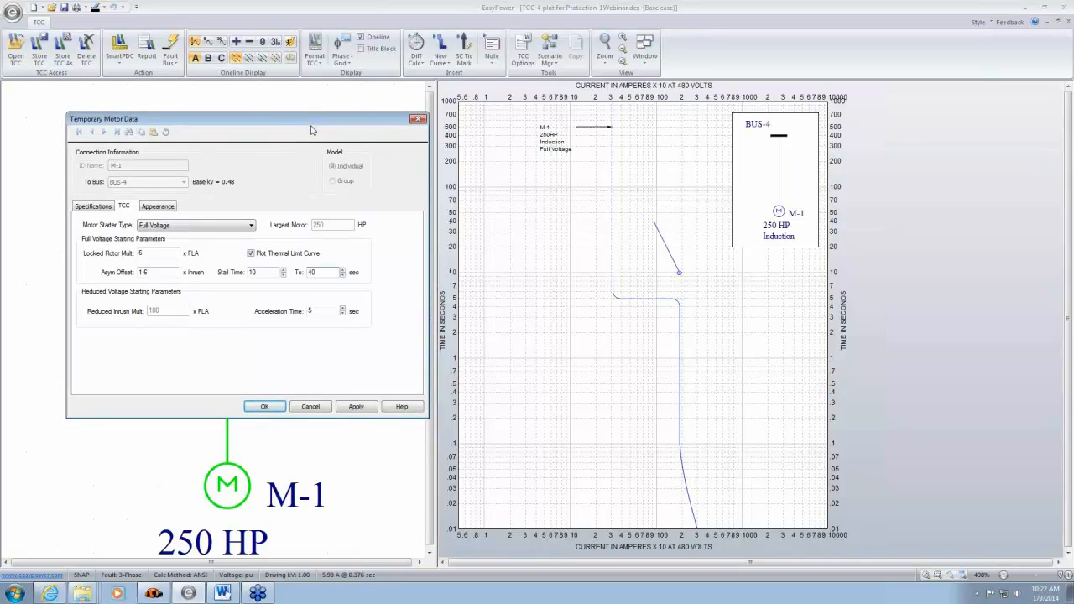
left_click(265, 407)
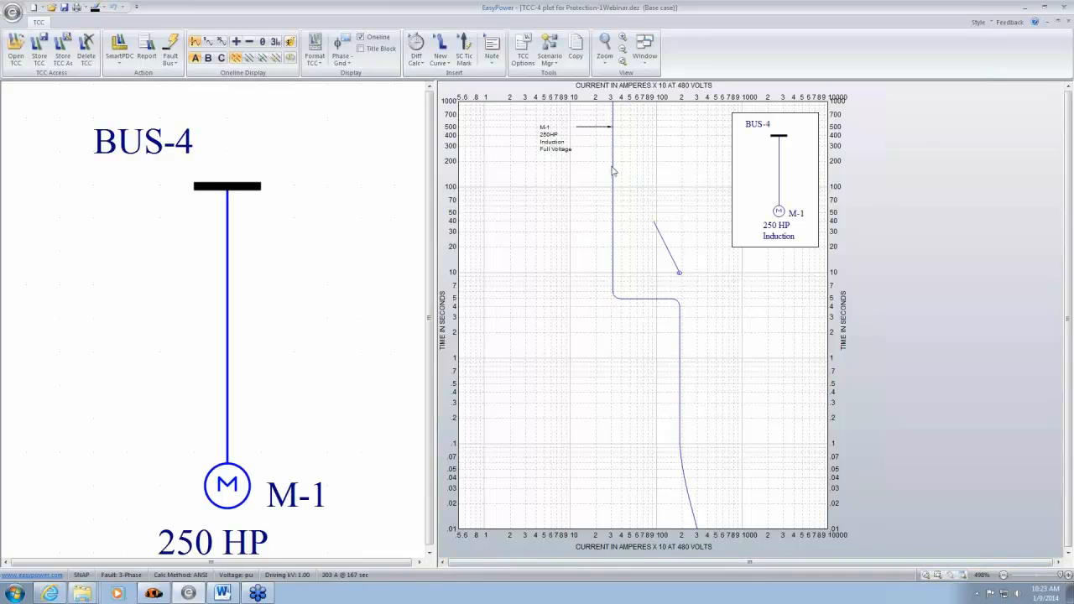
- Open motor M-1's TCC data beside the plot and review the available motor starter types
double_click(227, 484)
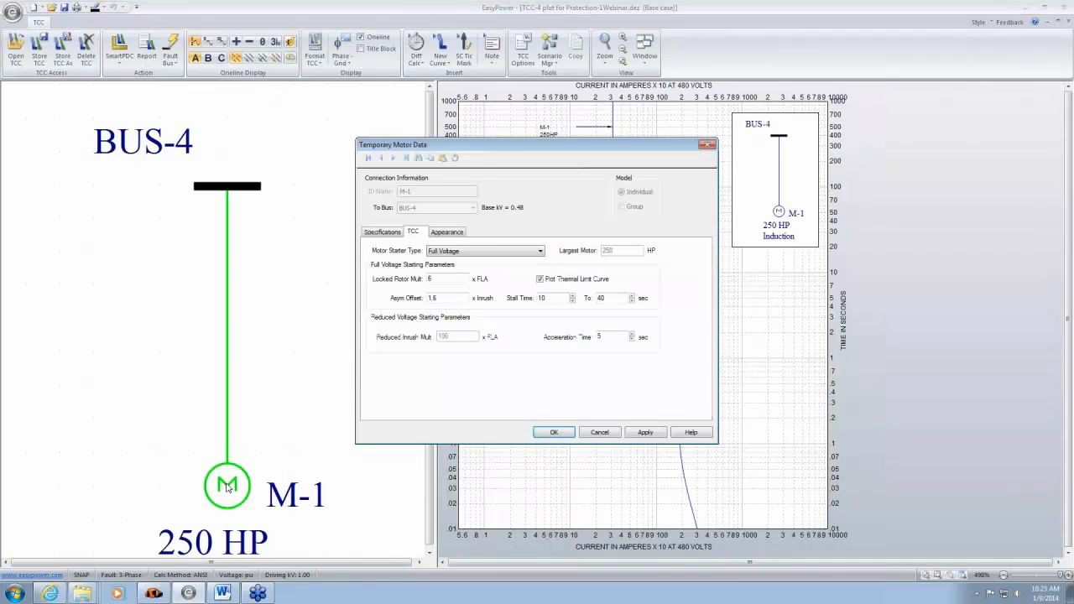
left_click_drag(625, 147, 375, 119)
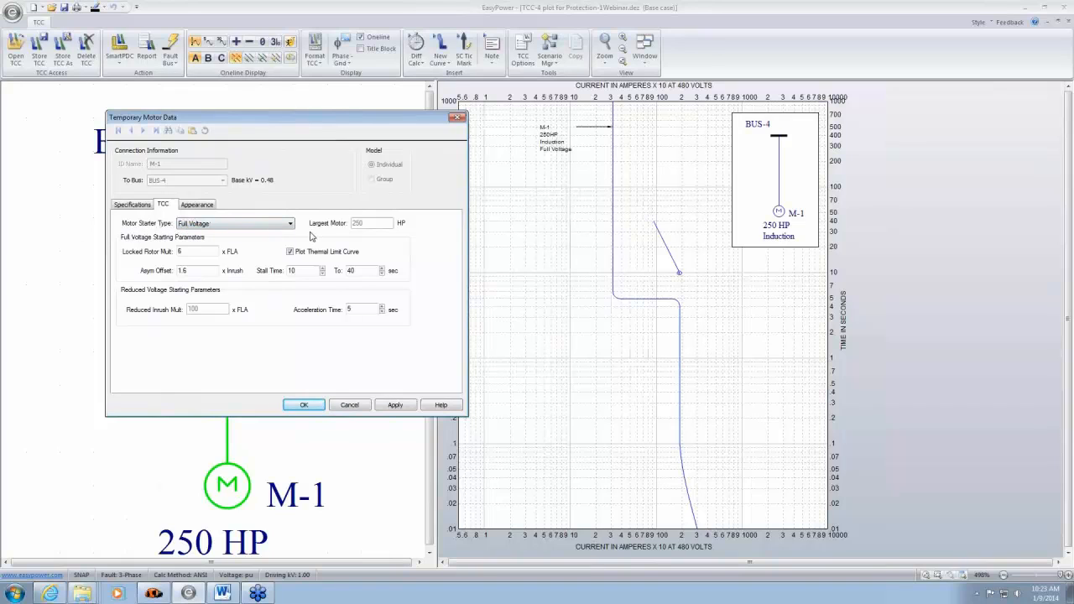
left_click(291, 223)
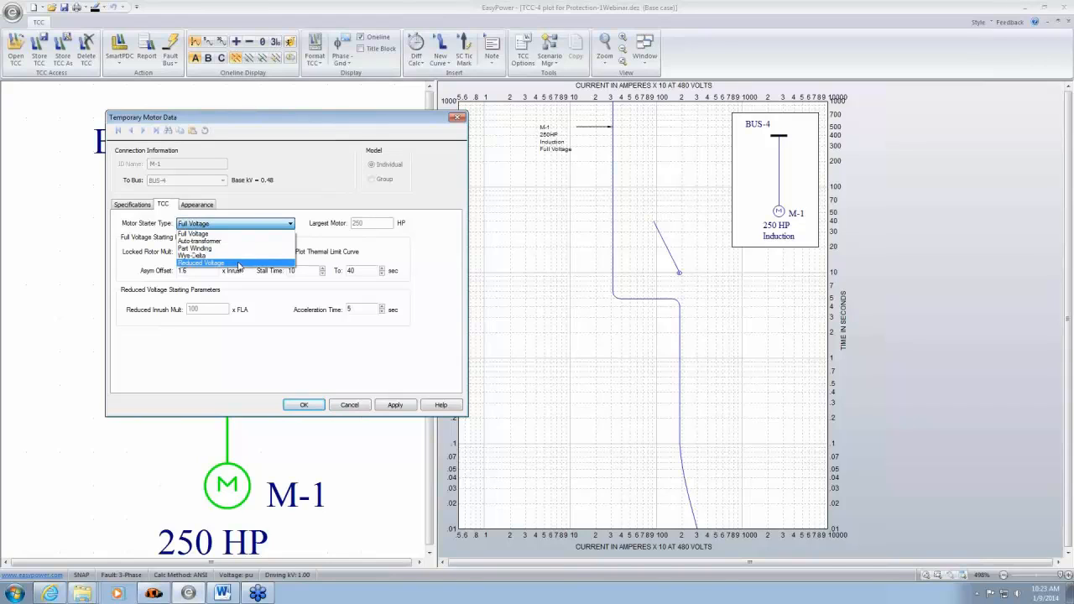
left_click(424, 260)
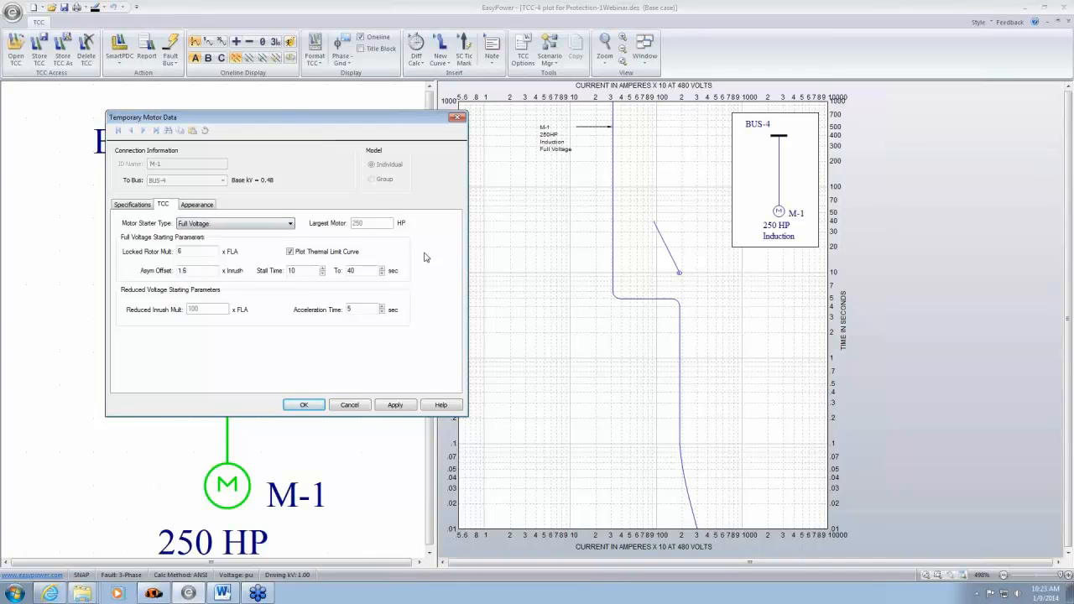
left_click(293, 223)
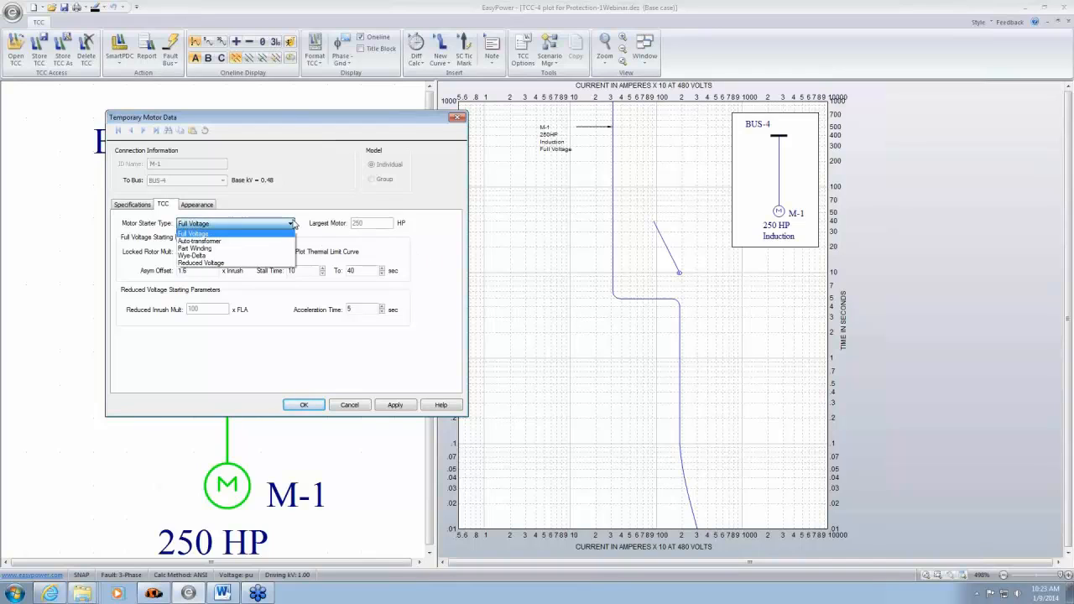
left_click(448, 256)
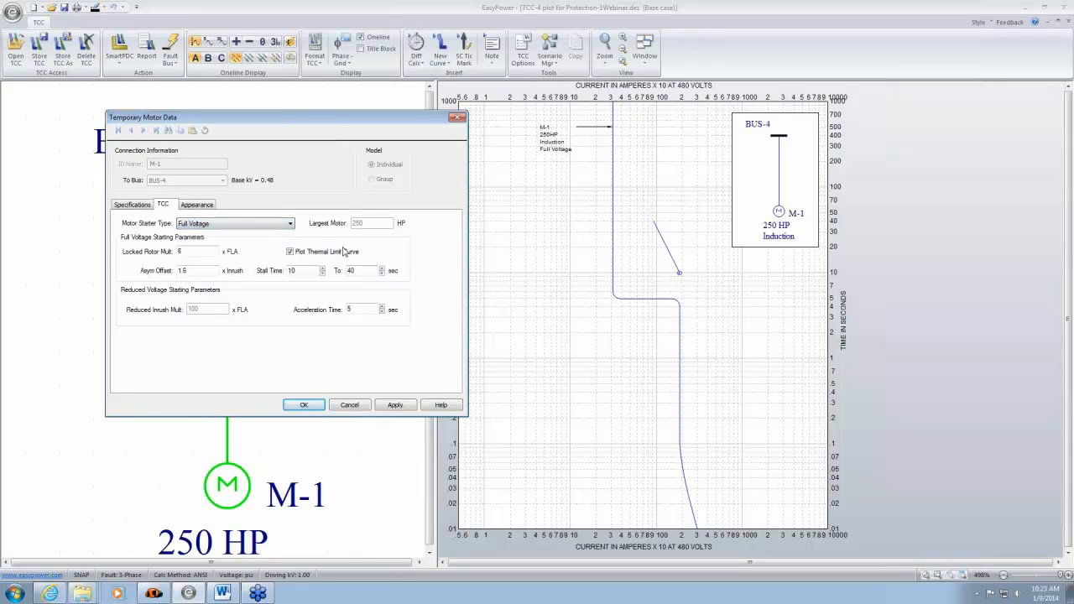
- Set motor M-1's starter type to Wye-Delta and apply it to the plotted curve
left_click(290, 225)
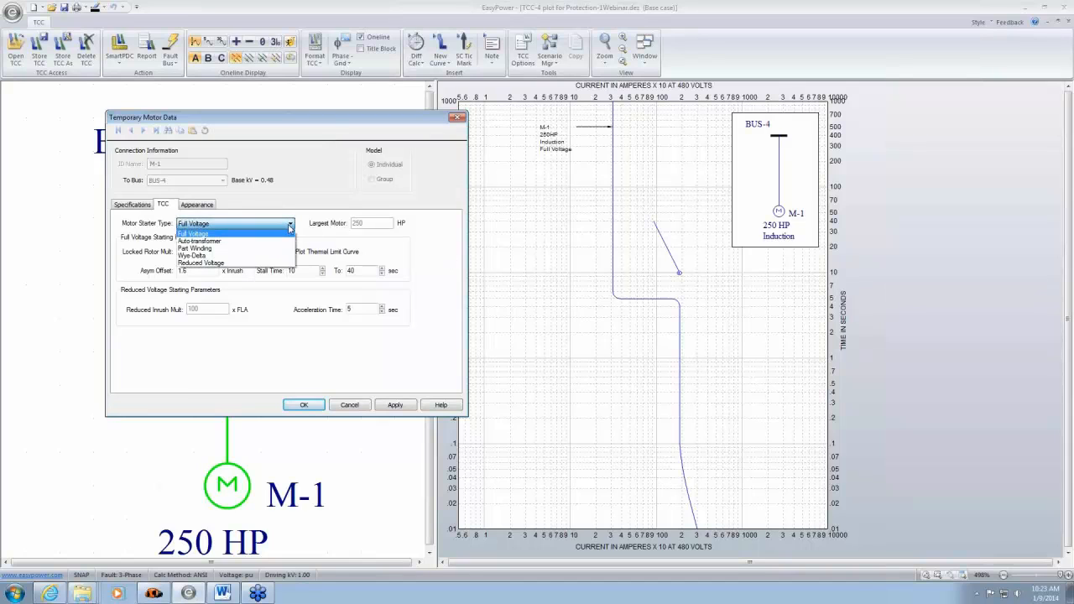
left_click(259, 256)
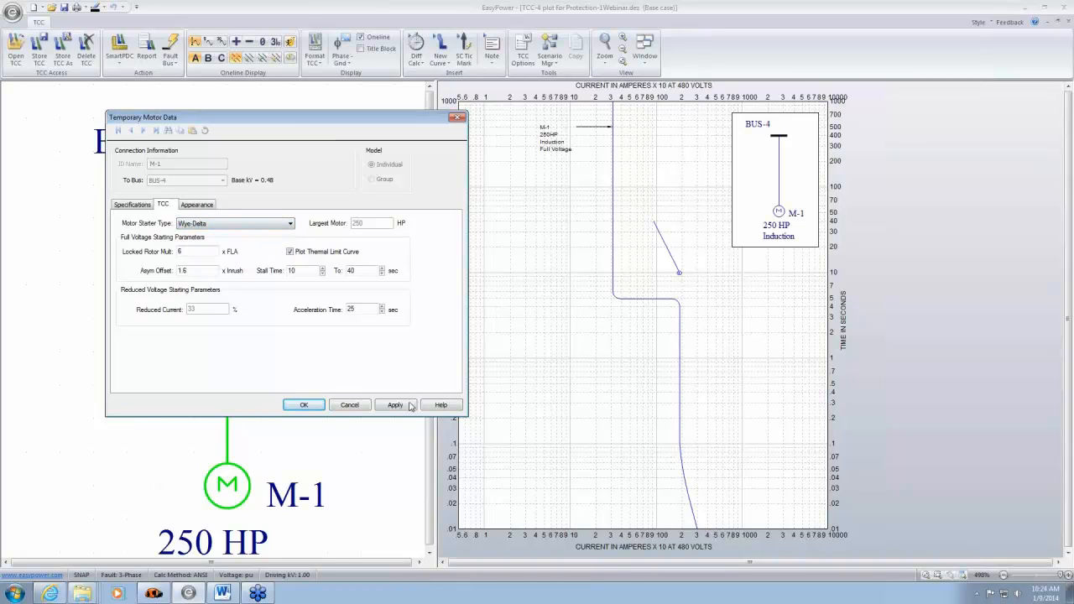
left_click(407, 407)
left_click(407, 407)
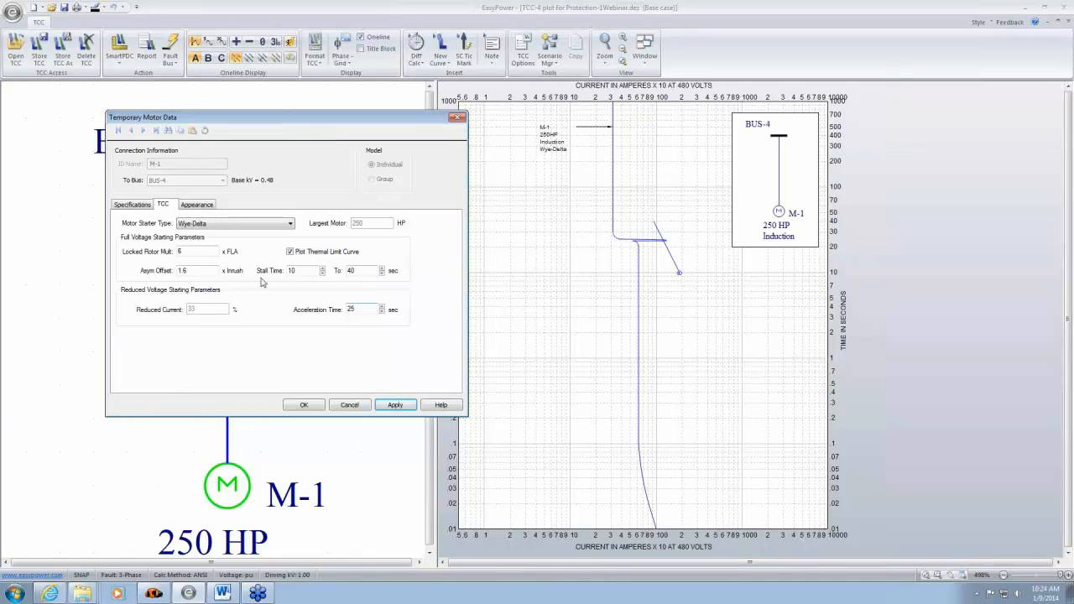
- Set motor M-1's starter type back to Full Voltage with a locked rotor multiplier of 6 and accept the motor data
left_click(292, 224)
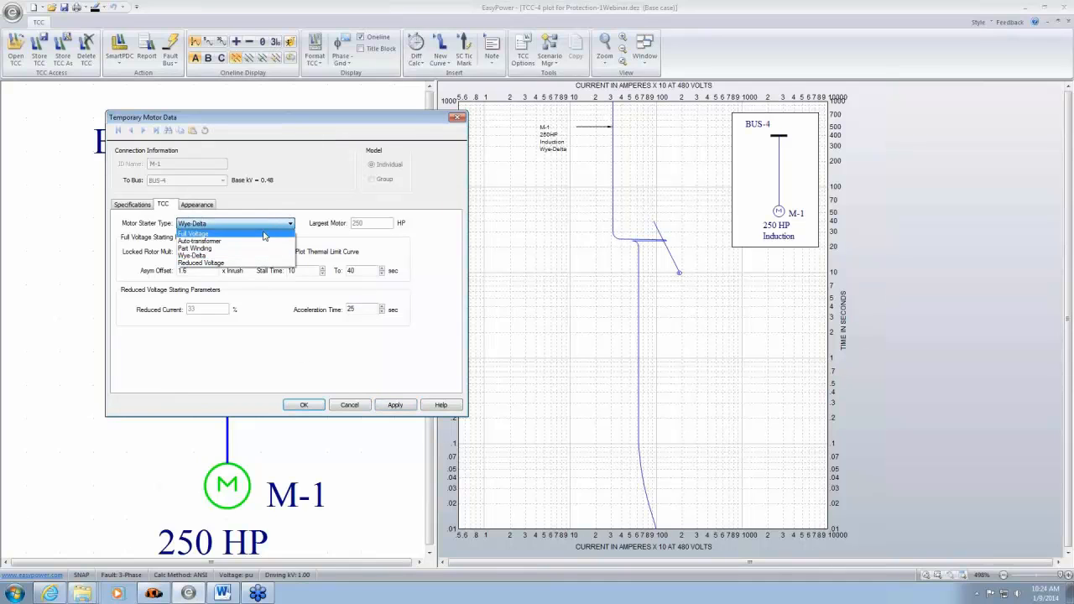
left_click(263, 234)
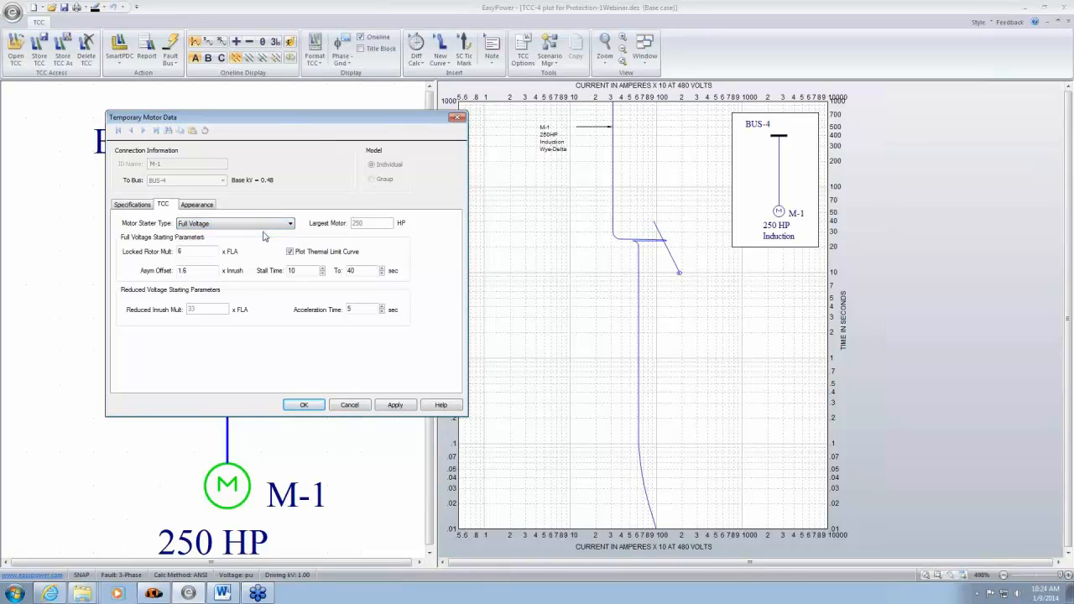
double_click(193, 252)
key("BackSpace")
type("5.")
left_click(192, 270)
left_click_drag(329, 117, 340, 101)
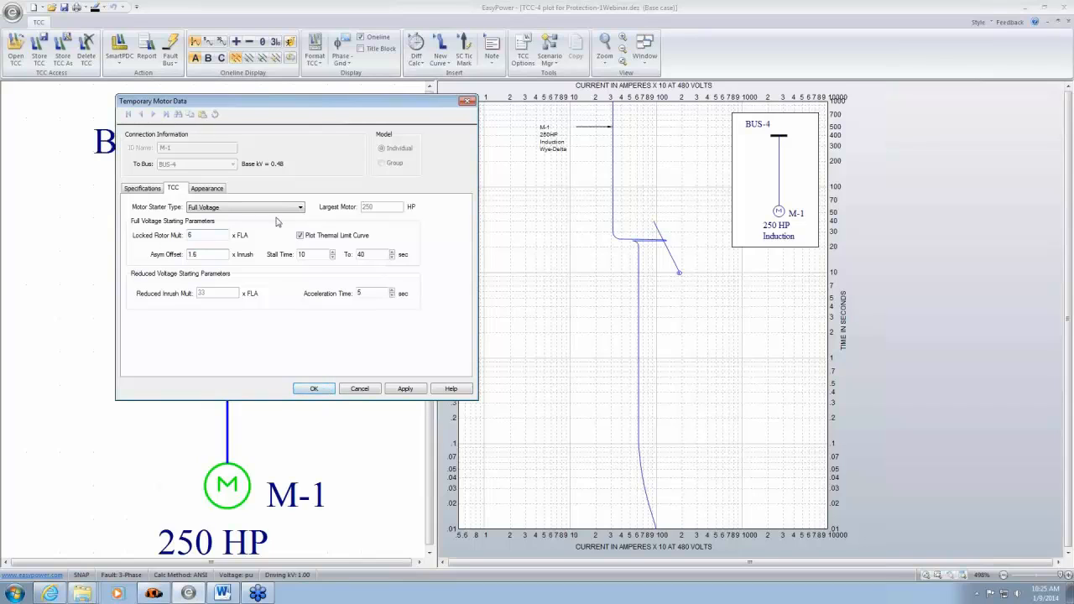
left_click(300, 207)
left_click(236, 217)
left_click(317, 388)
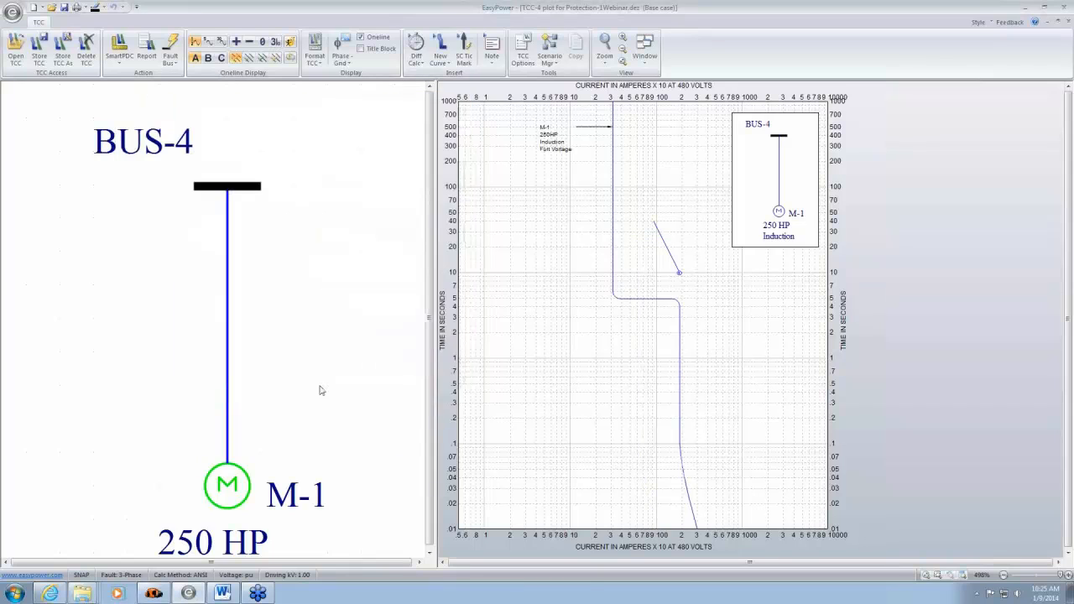
- Move the M-1 label farther from its curve, and close the TCC-4 plot without storing its changes
left_click(562, 375)
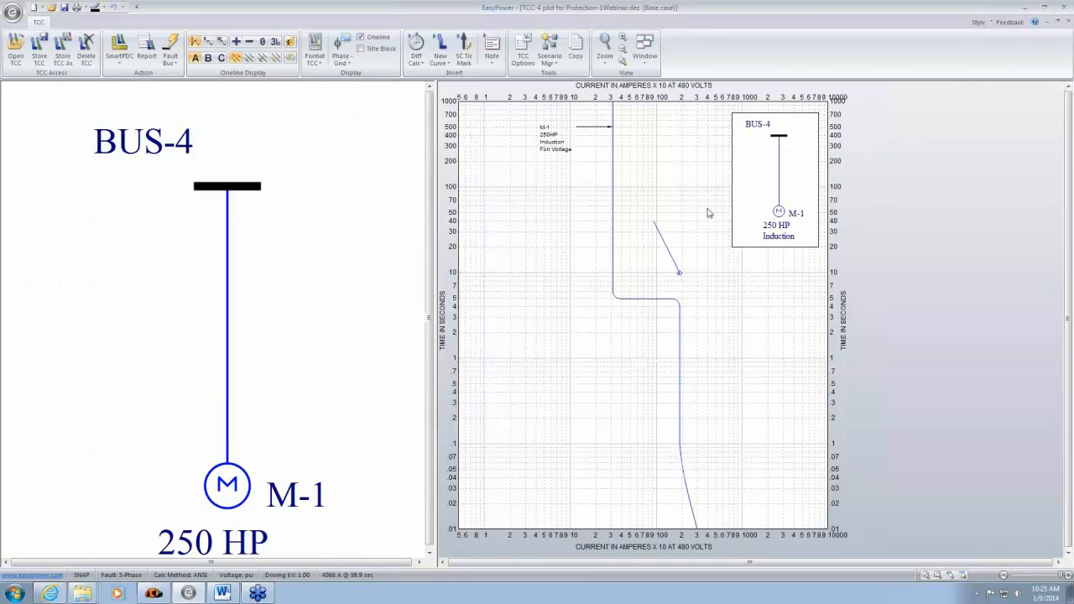
left_click_drag(548, 151, 505, 153)
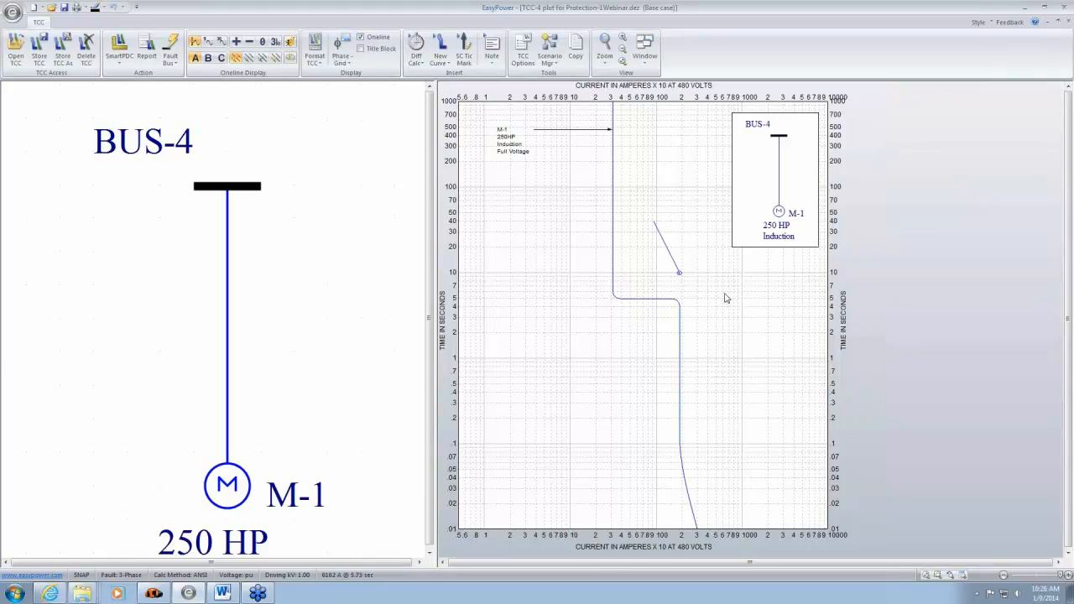
left_click(1068, 25)
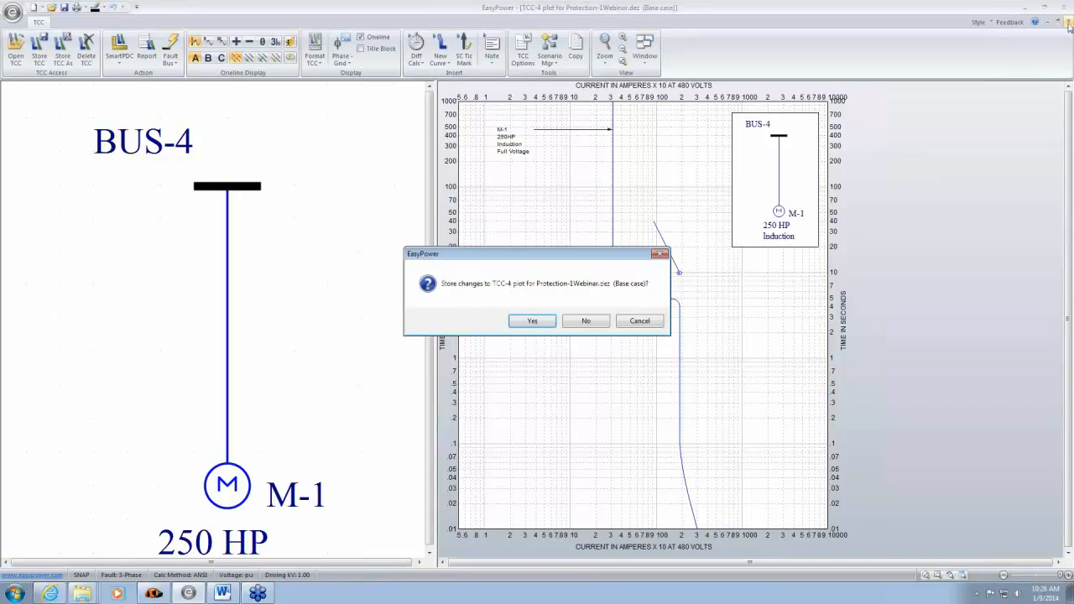
left_click(588, 325)
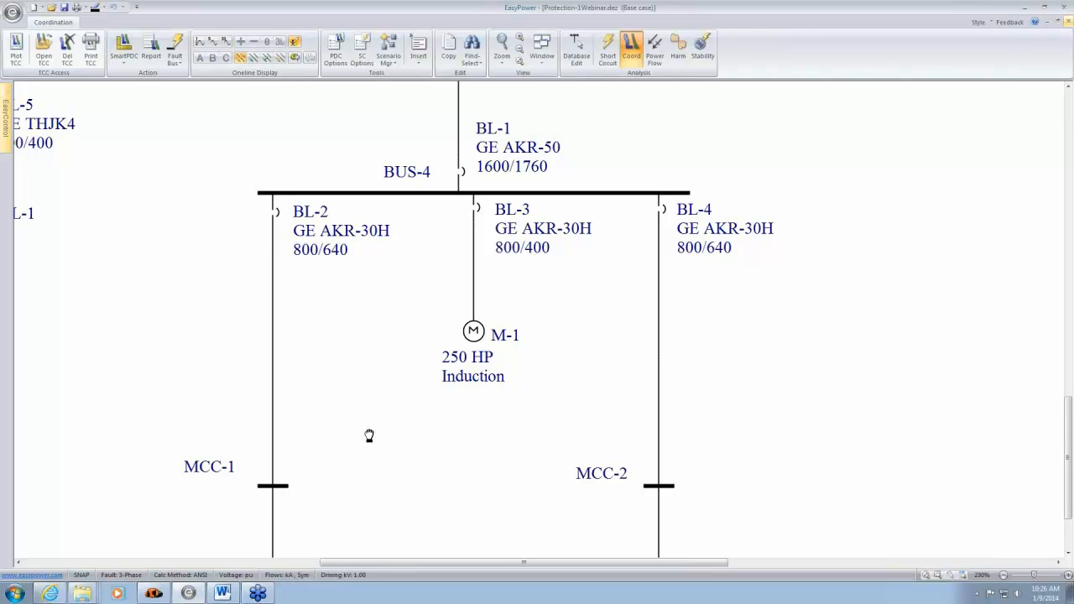
- Review the fuse specifications of the S&C SMU-20 fused switch below the MAIN SWG bus on the one-line
left_click_drag(367, 434, 779, 453)
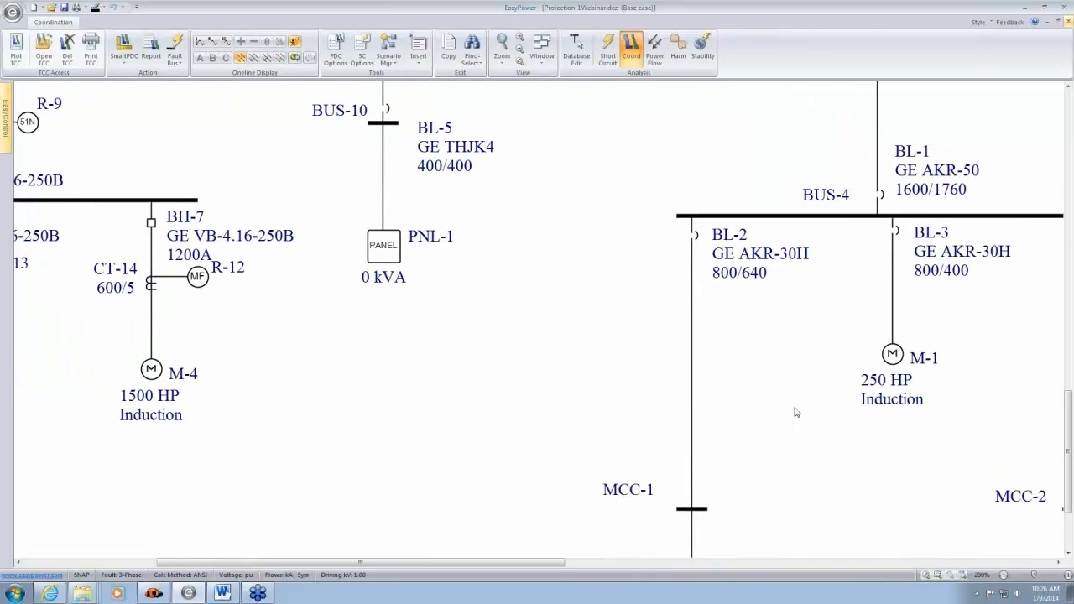
left_click_drag(587, 209, 685, 565)
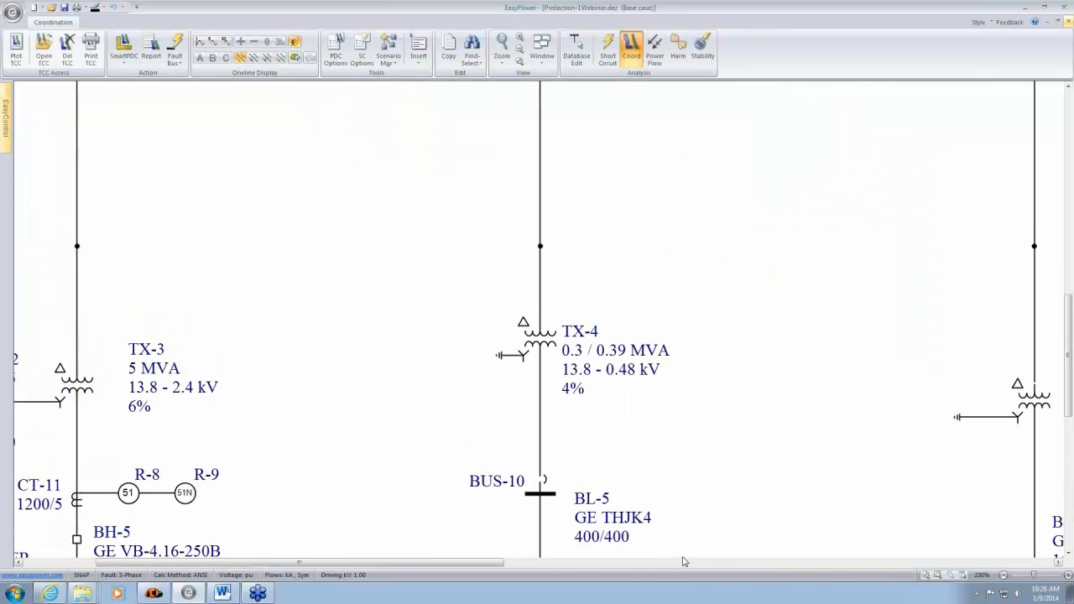
left_click_drag(661, 480, 744, 578)
left_click_drag(791, 407, 762, 499)
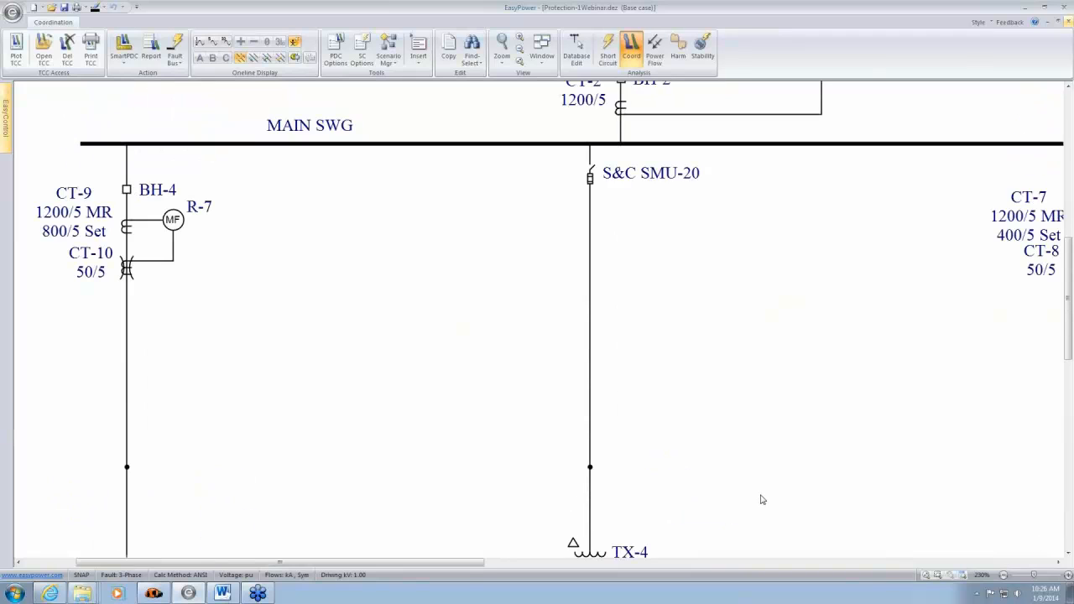
left_click_drag(827, 311, 599, 324)
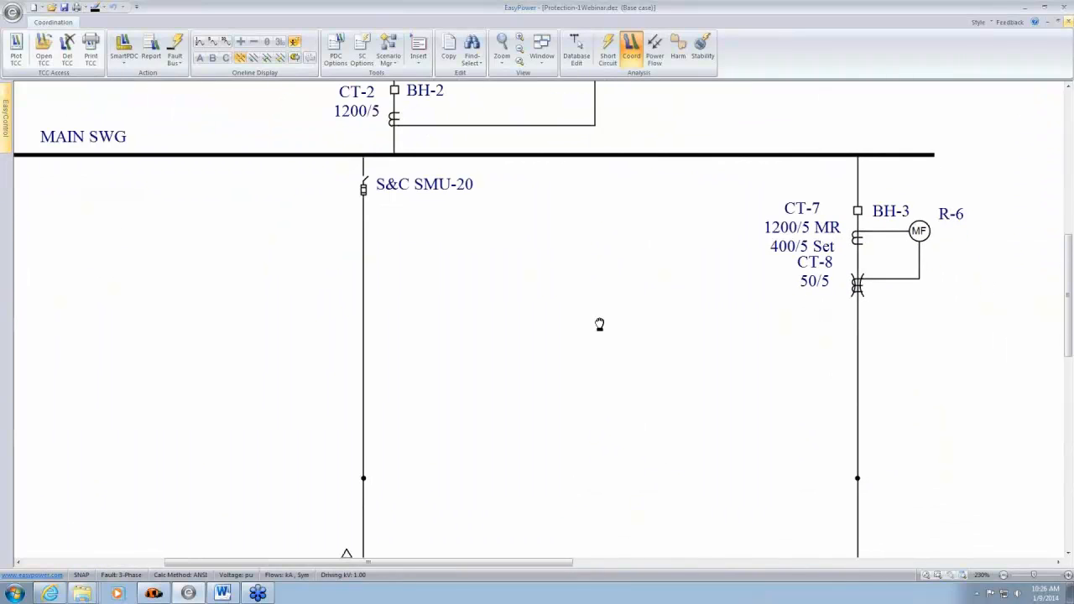
scroll(359, 189, "up", 3)
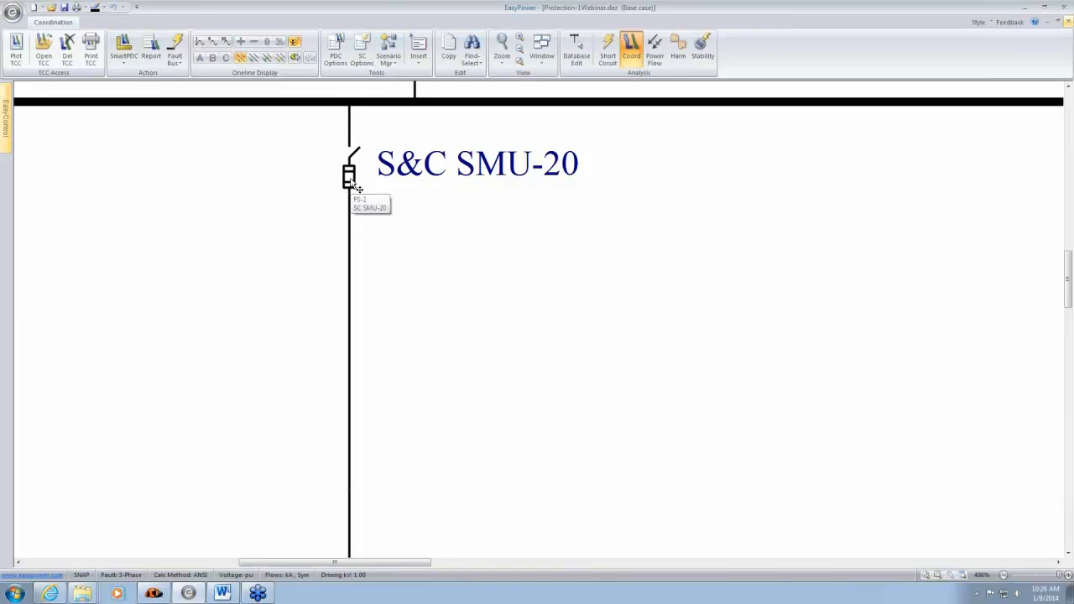
double_click(352, 183)
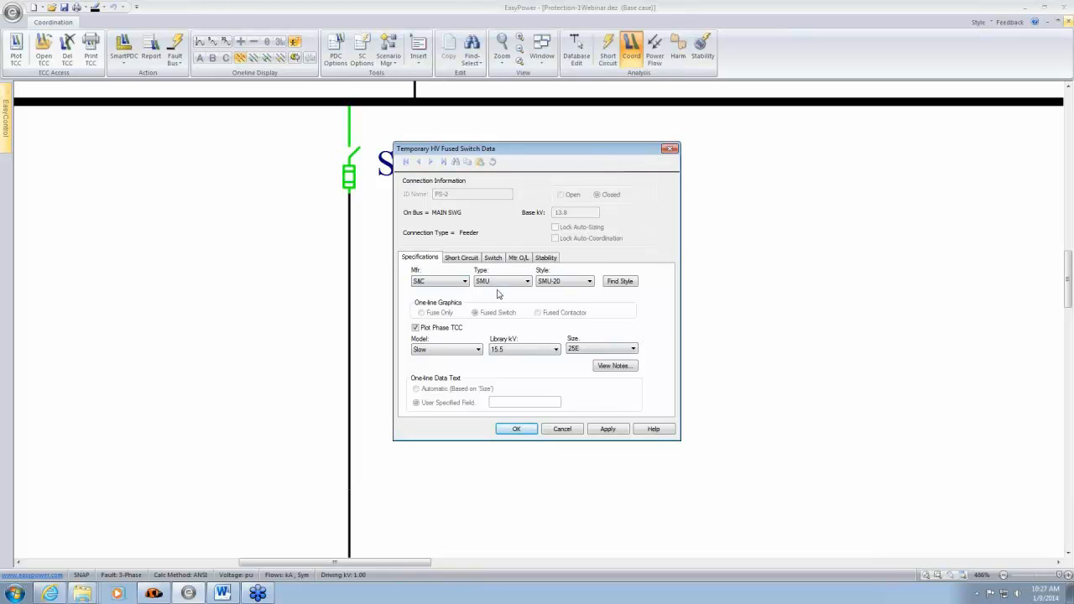
left_click(562, 429)
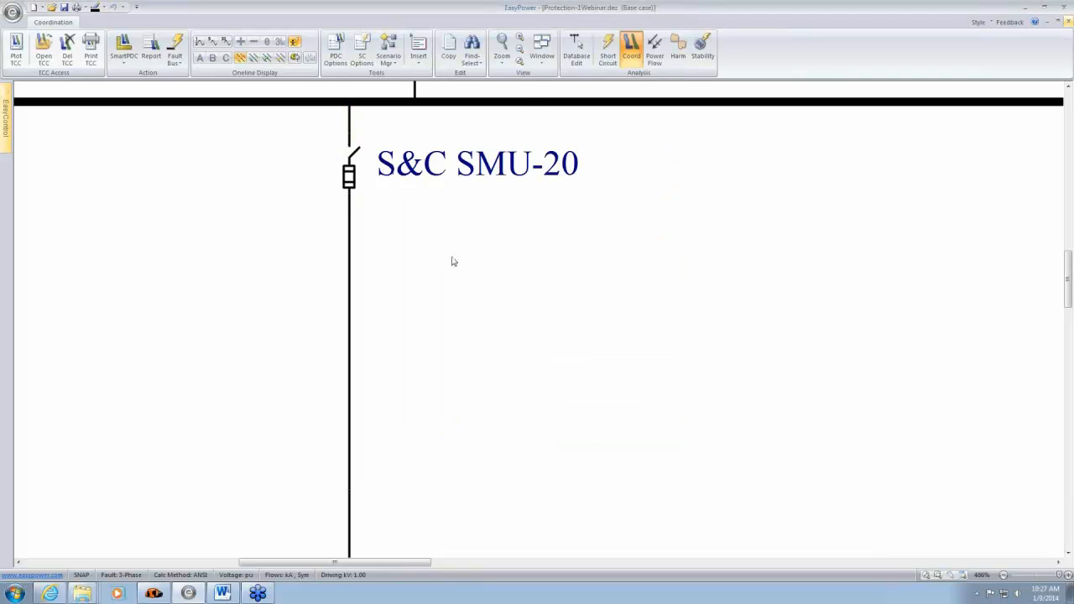
- Plot the time-current curve of the S&C SMU-20 fused switch and insert a 1 kA short-circuit tick mark at 13.8 kV
left_click(352, 188)
left_click(13, 54)
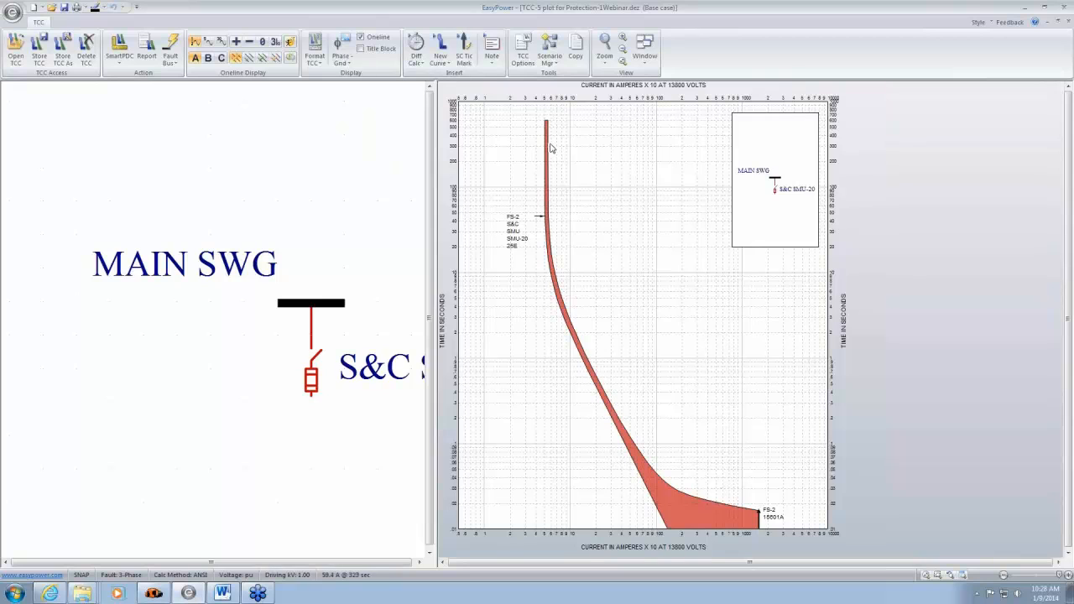
left_click(466, 53)
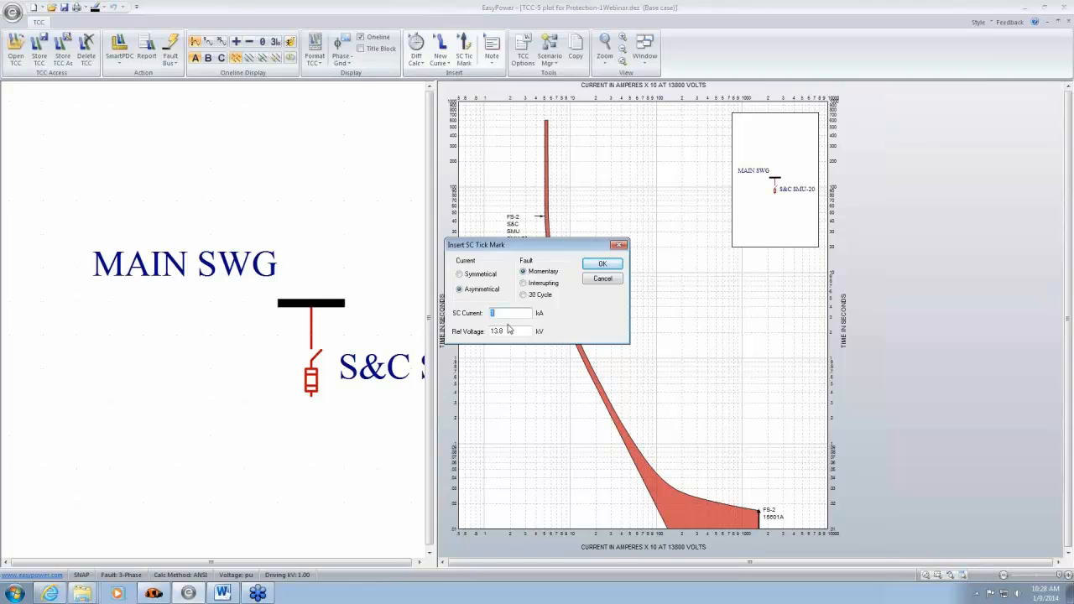
type("10")
left_click_drag(502, 313, 477, 308)
type("1")
left_click(603, 264)
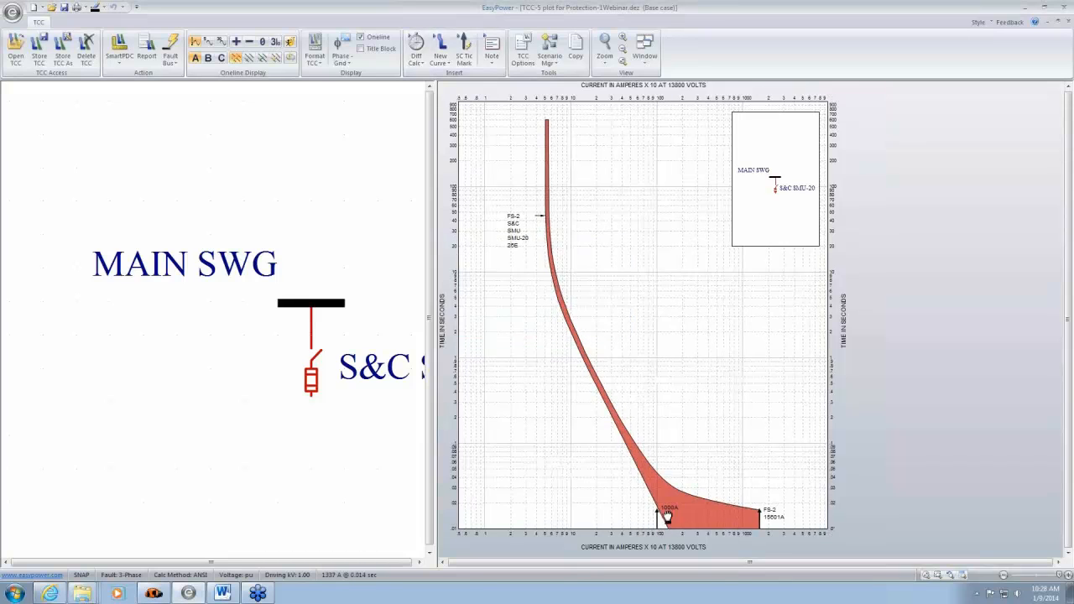
- Raise the 1000A tick mark slightly so its arrowhead meets the lower edge of the fuse curve
scroll(663, 399, "up", 3)
scroll(662, 403, "up", 3)
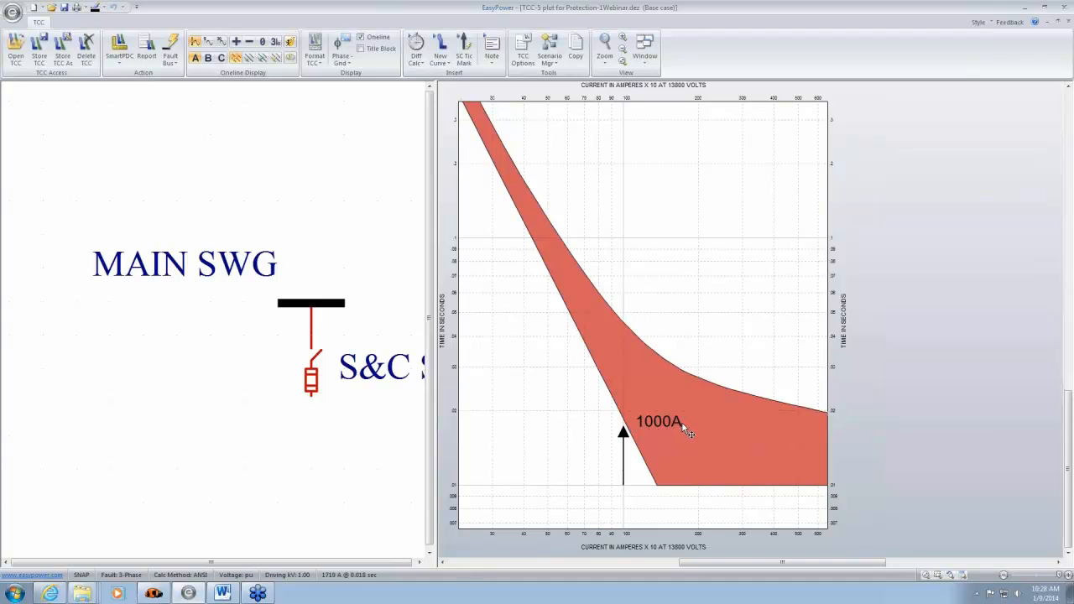
mouse_move(622, 433)
left_mouse_down()
mouse_move(622, 414)
mouse_move(623, 426)
left_mouse_up()
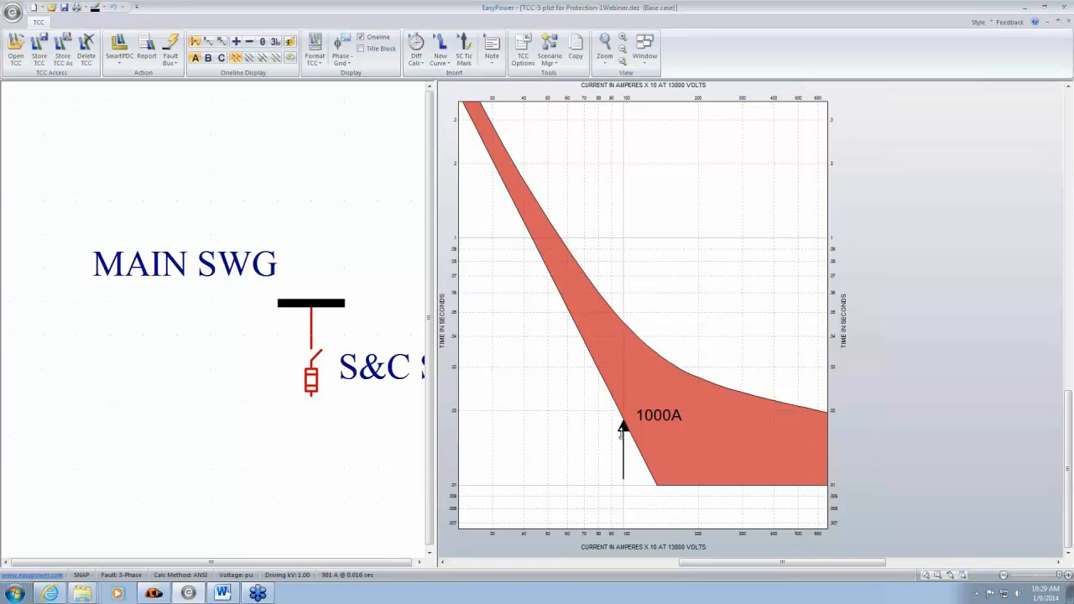
- Raise the 1000A tick mark so its arrowhead reaches the upper edge of the fuse curve
left_click_drag(623, 426, 618, 320)
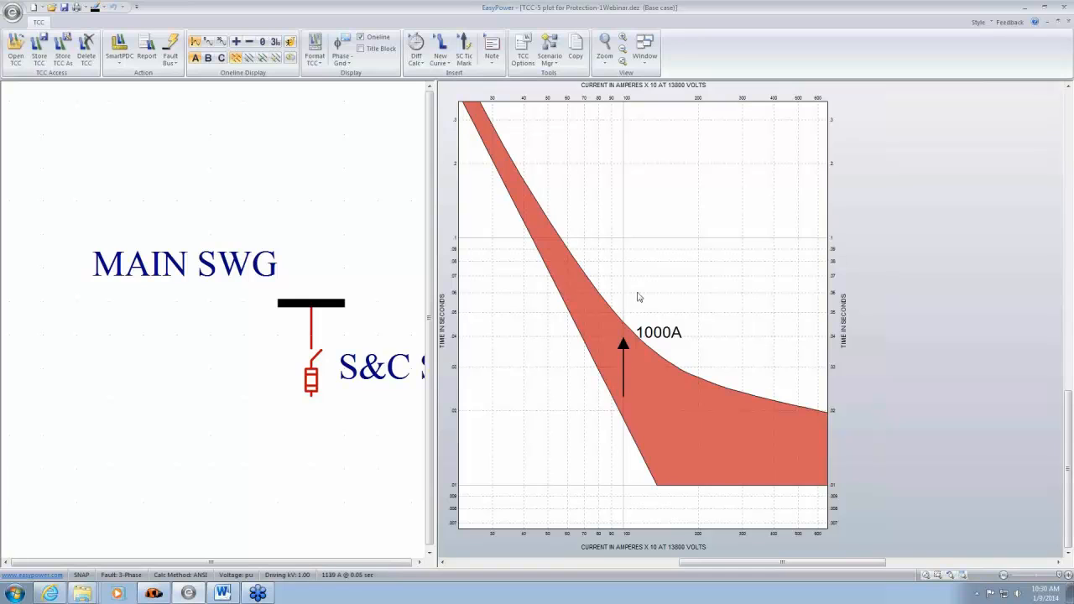
mouse_move(647, 343)
left_mouse_down()
mouse_move(753, 426)
mouse_move(750, 406)
left_mouse_up()
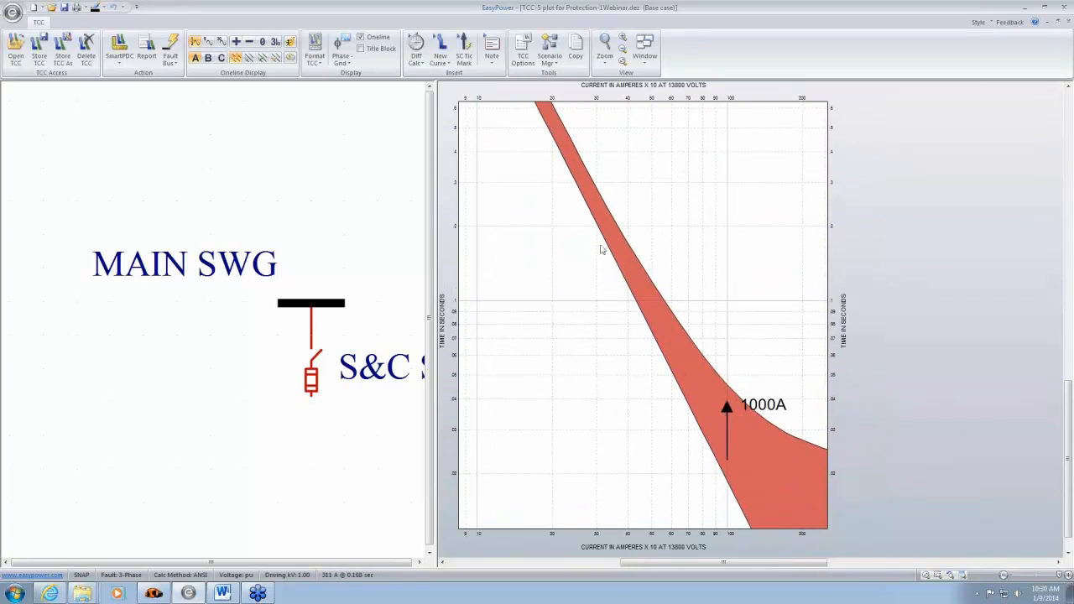
scroll(621, 299, "down", 2)
scroll(705, 277, "down", 2)
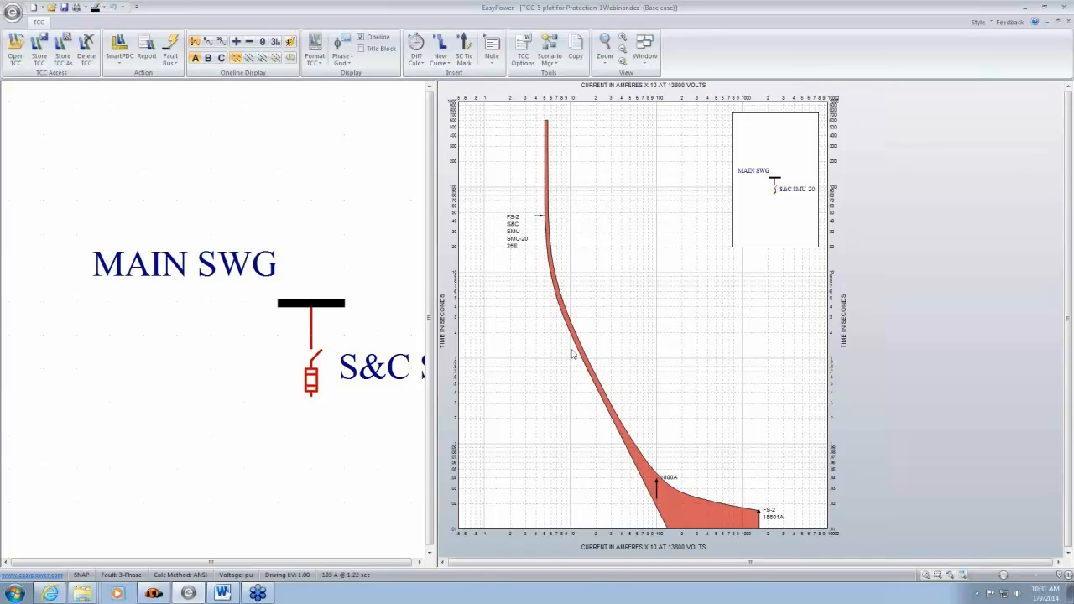
- Insert a symmetrical short-circuit tick mark of 0.1 kA at 13.8 kV on the fuse plot
left_click(464, 48)
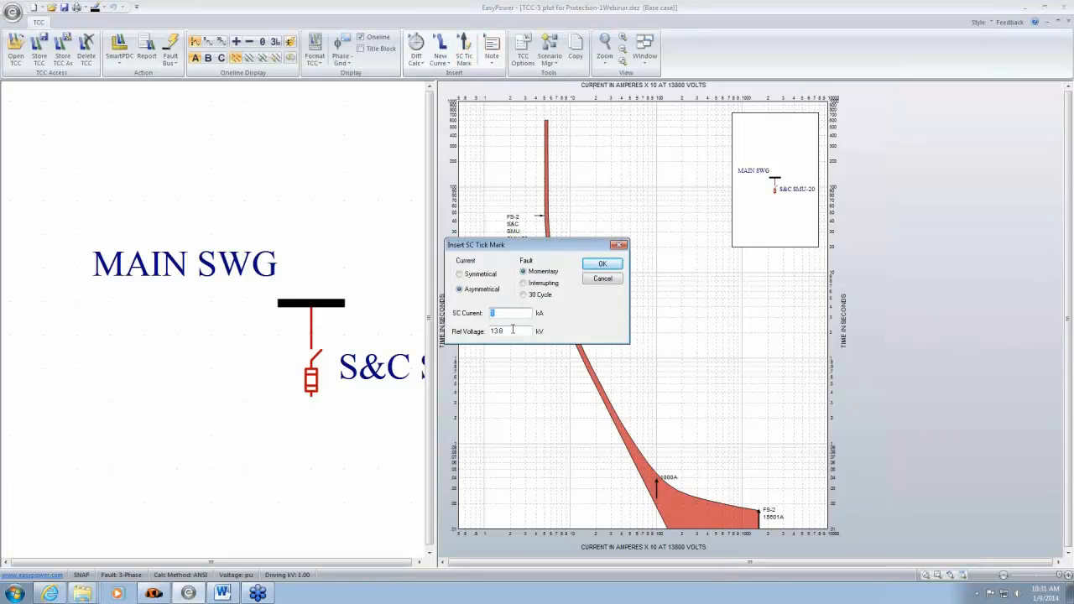
type("0.1")
left_click(461, 276)
left_click(602, 265)
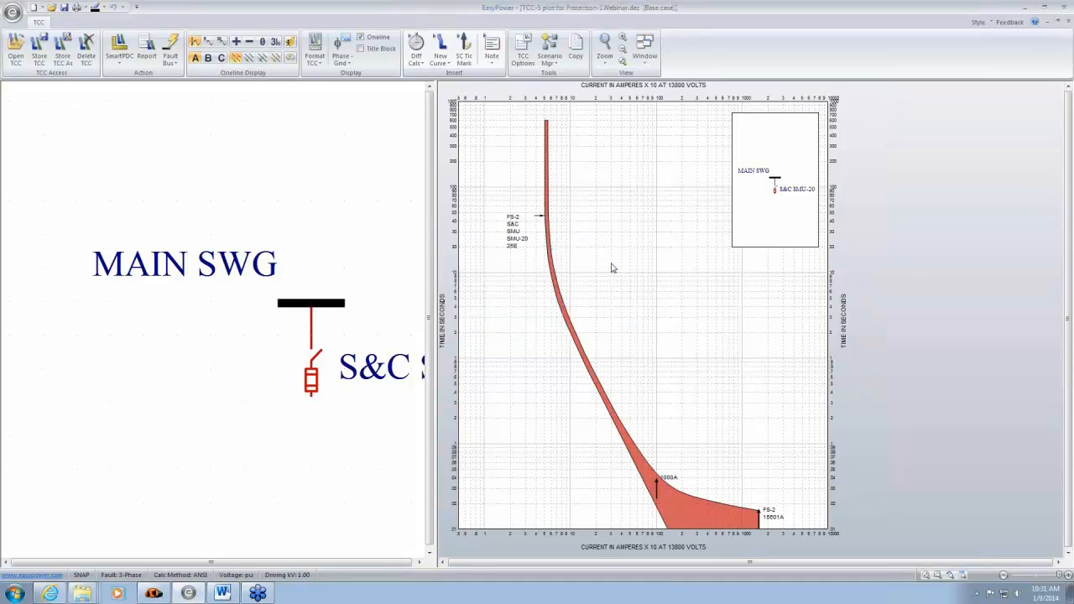
left_click_drag(571, 508, 571, 477)
left_click(570, 484)
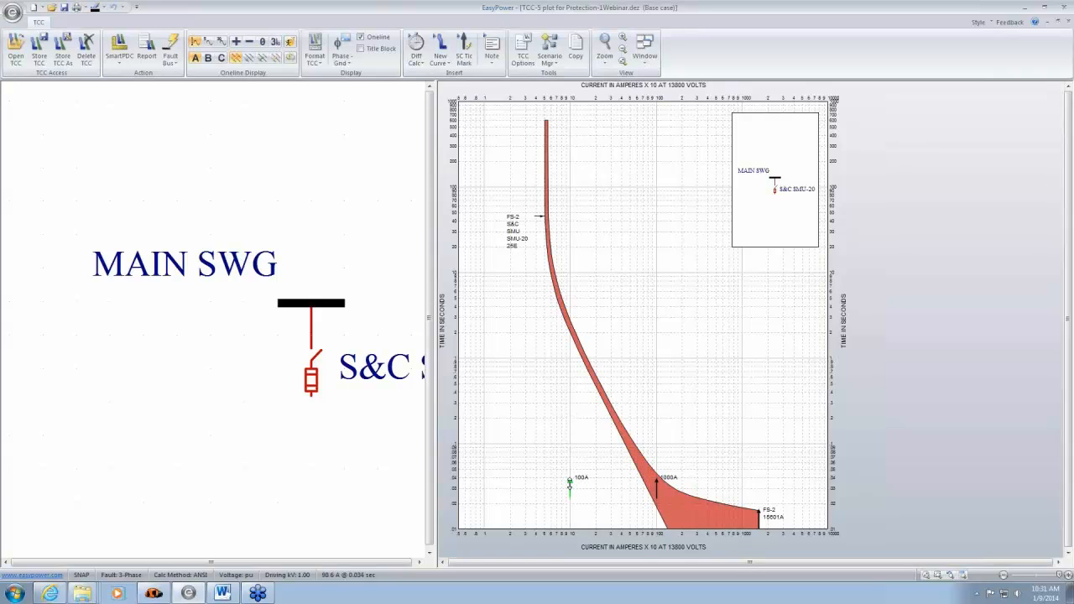
- Set the 100A tick mark's fault type to 30 Cycle and raise its arrowhead onto the fuse curve
double_click(570, 484)
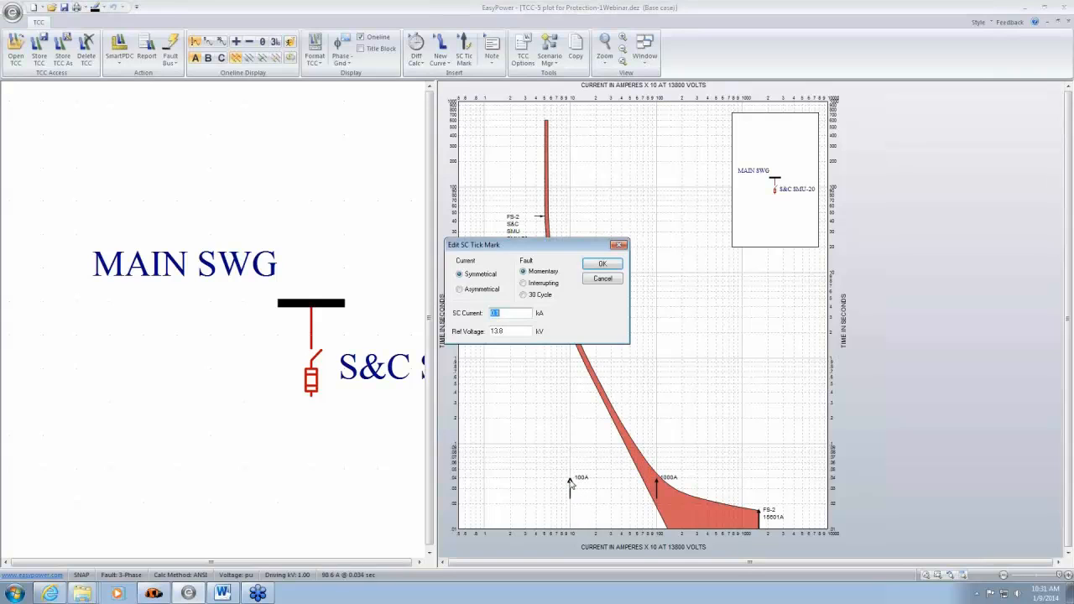
left_click(602, 264)
left_click_drag(569, 384, 583, 340)
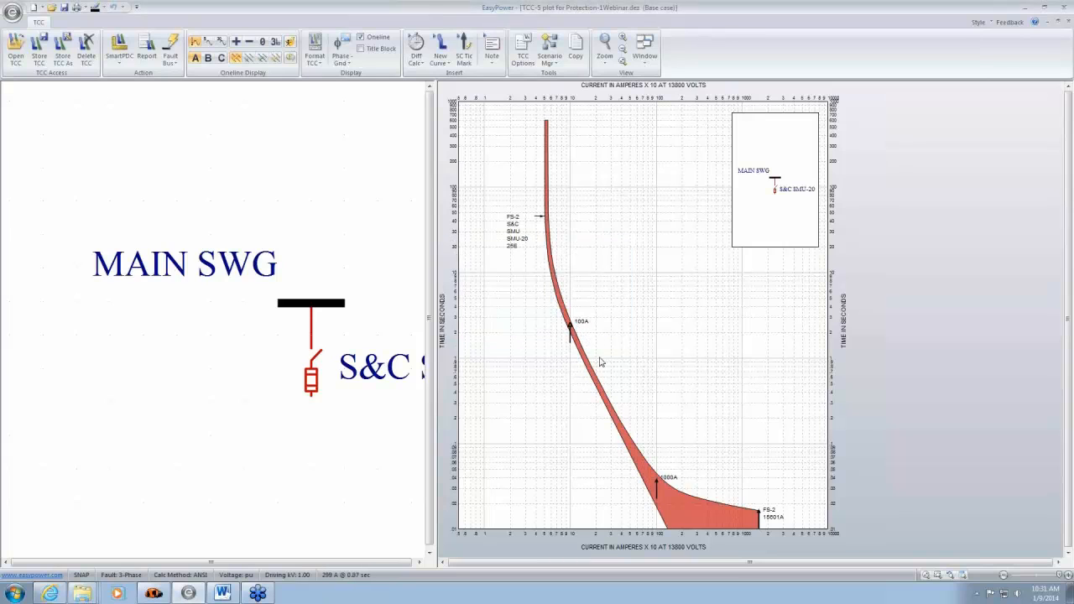
- Set the text size of the TCC plot area to Large
scroll(579, 366, "up", 3)
scroll(791, 308, "up", 3)
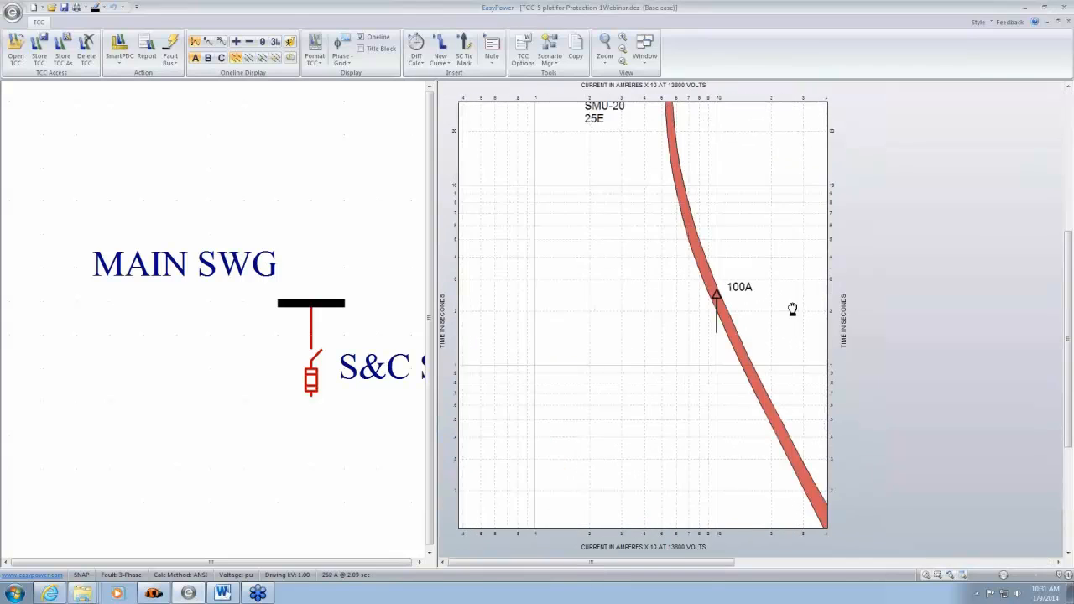
double_click(837, 312)
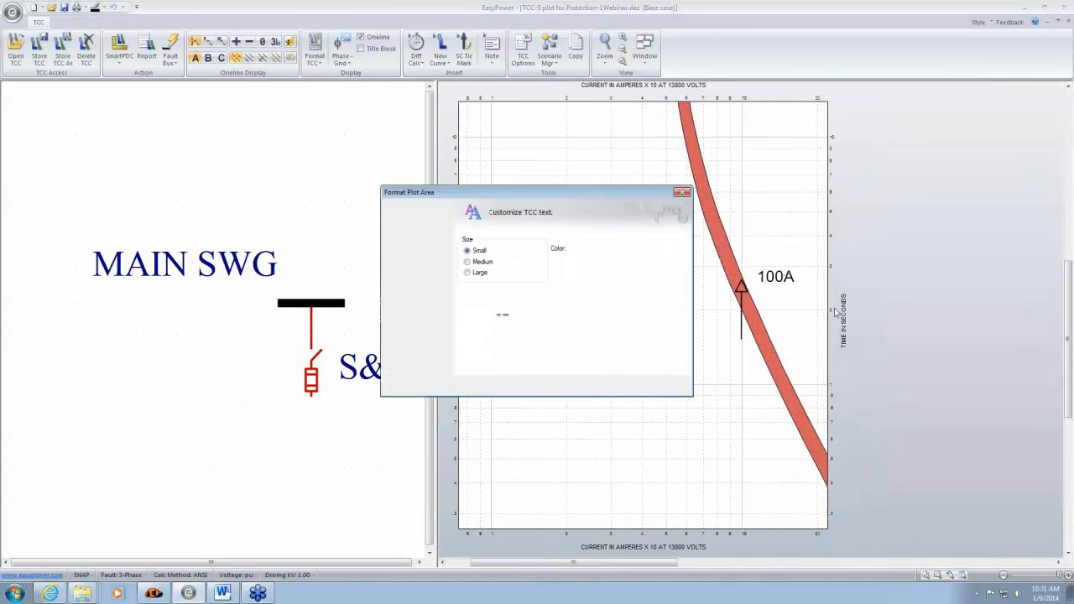
left_click(471, 275)
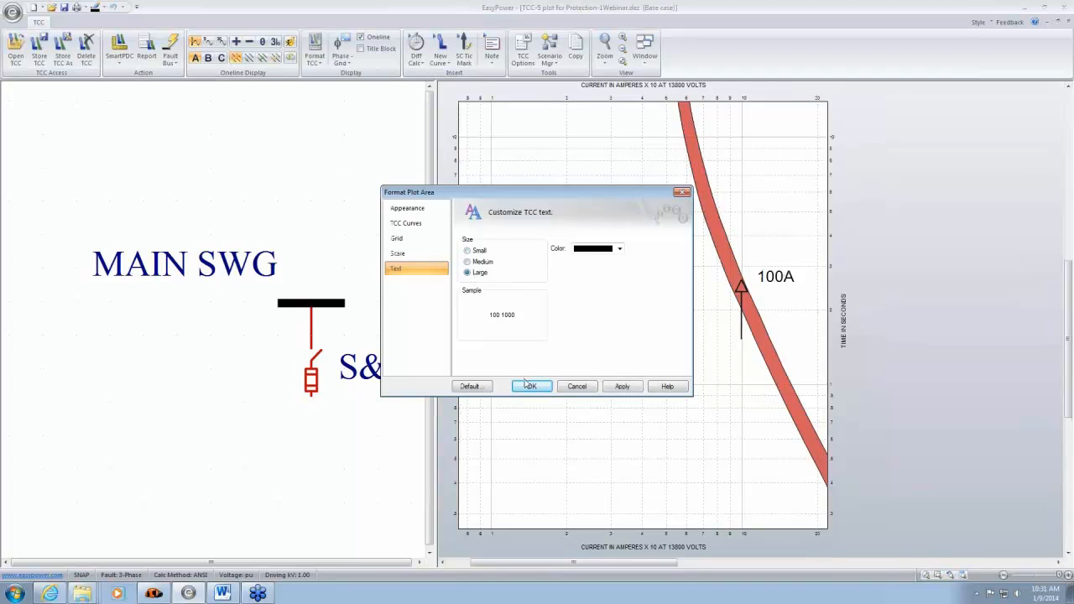
left_click(531, 386)
- Check where the 100A tick mark meets the fuse curve, and close the TCC-5 plot without storing it
left_click_drag(743, 311, 613, 302)
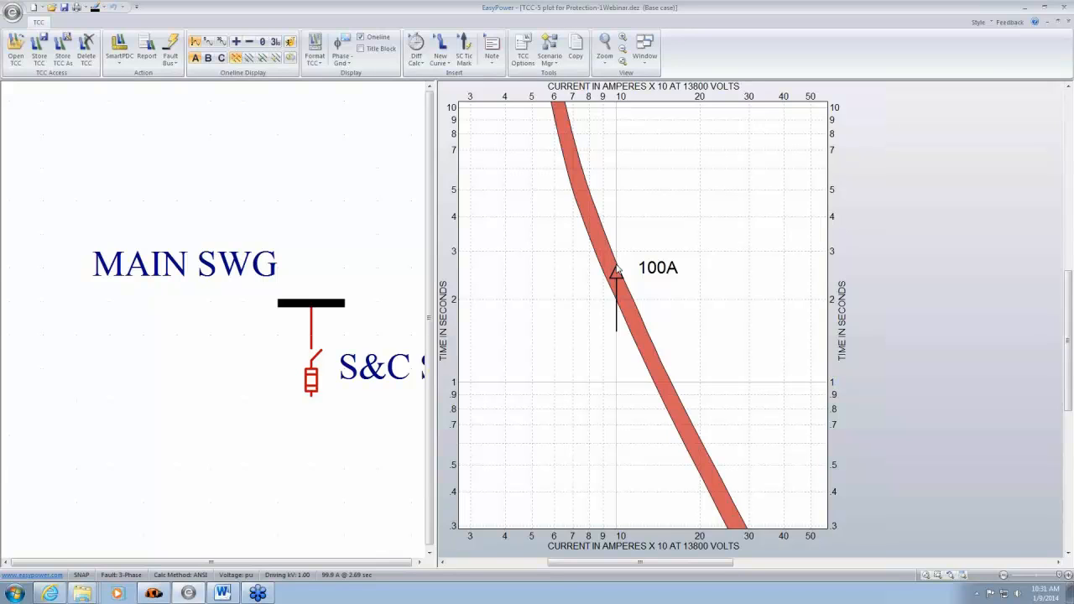
scroll(655, 288, "down", 4)
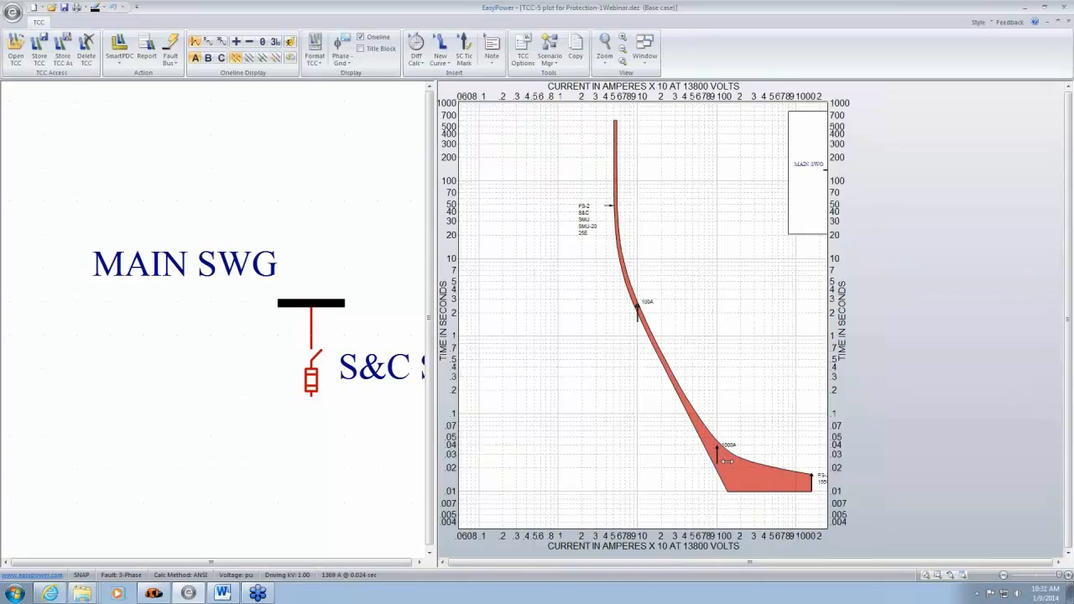
middle_click(756, 395)
middle_click(757, 396)
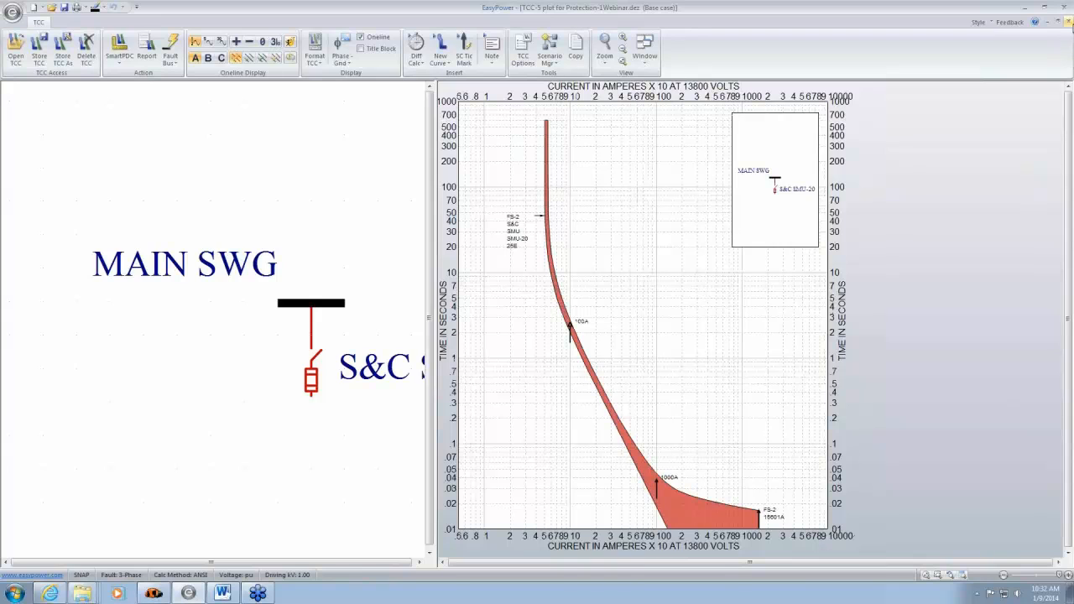
left_click(1068, 22)
left_click(579, 321)
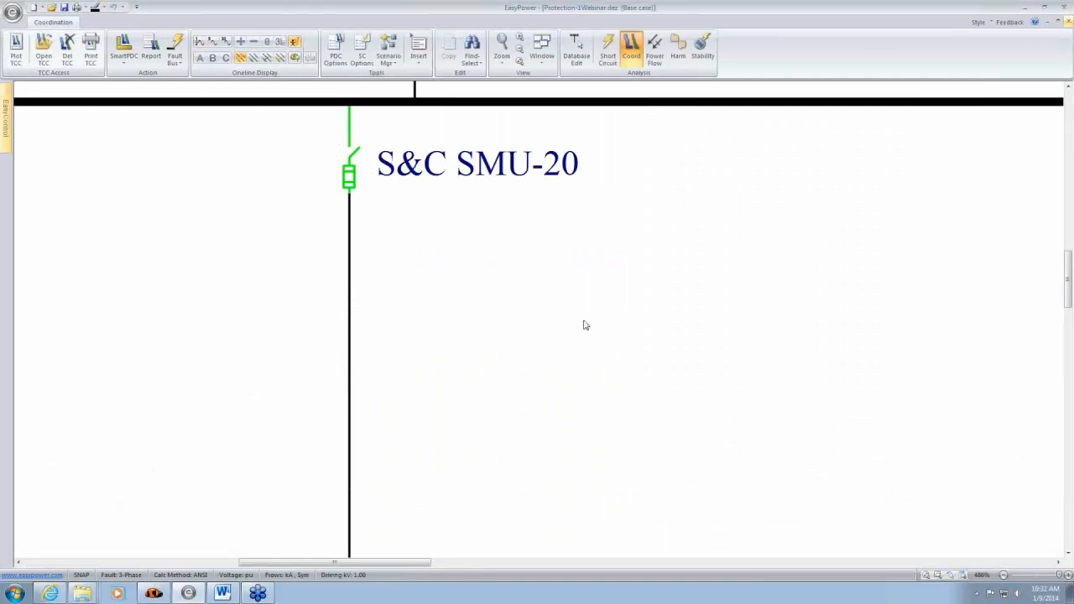
- Switch to database editing and add a fused switch below BUS-4, between breakers BL-2 and BL-3
scroll(591, 319, "down", 6)
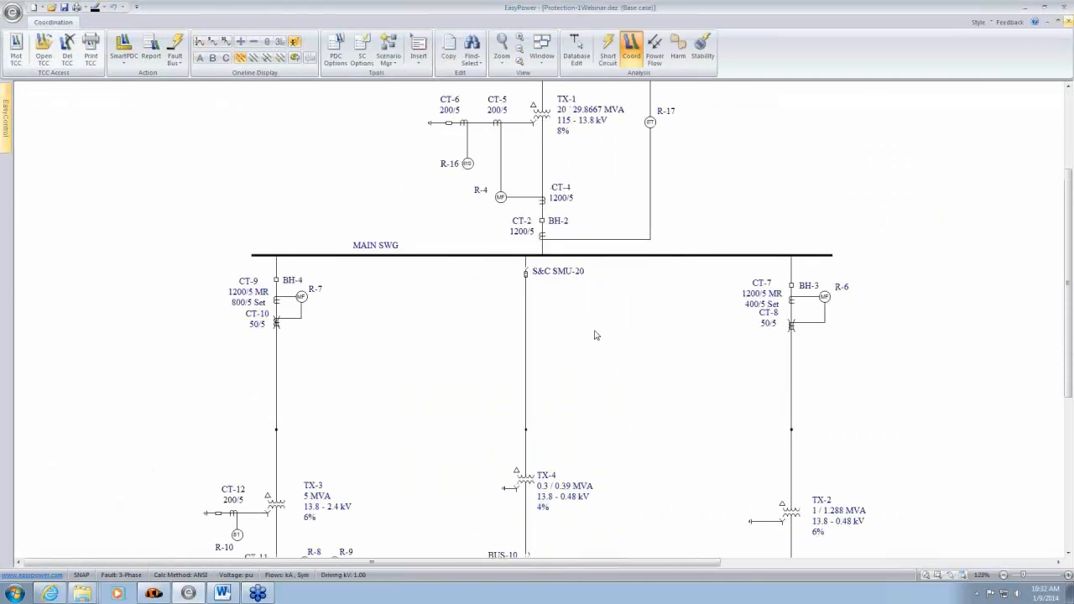
left_click_drag(617, 403, 644, 243)
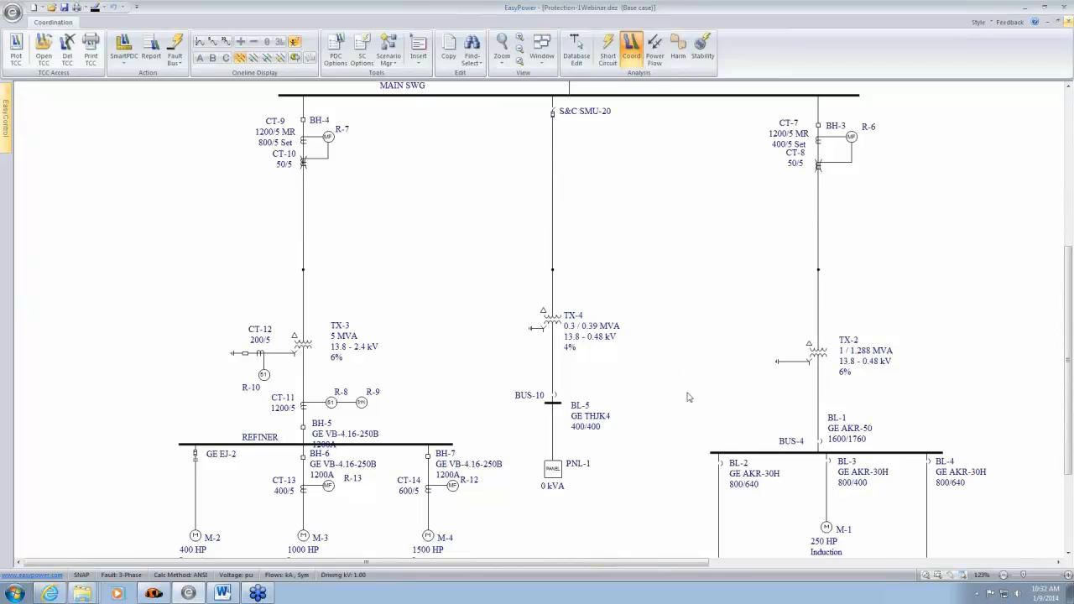
left_click_drag(743, 408, 408, 216)
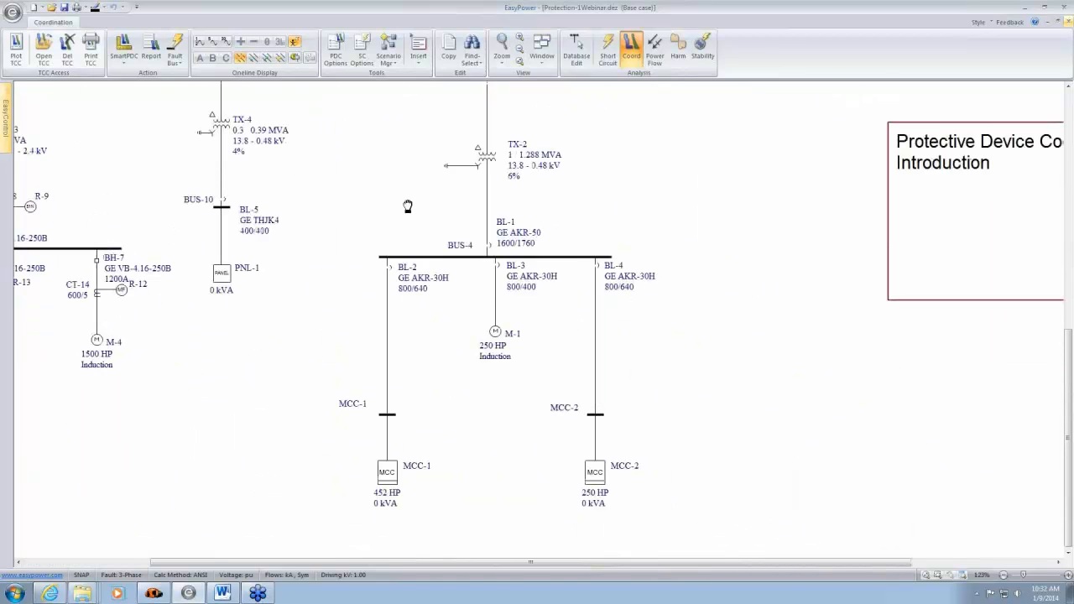
left_click(578, 53)
left_click(549, 332)
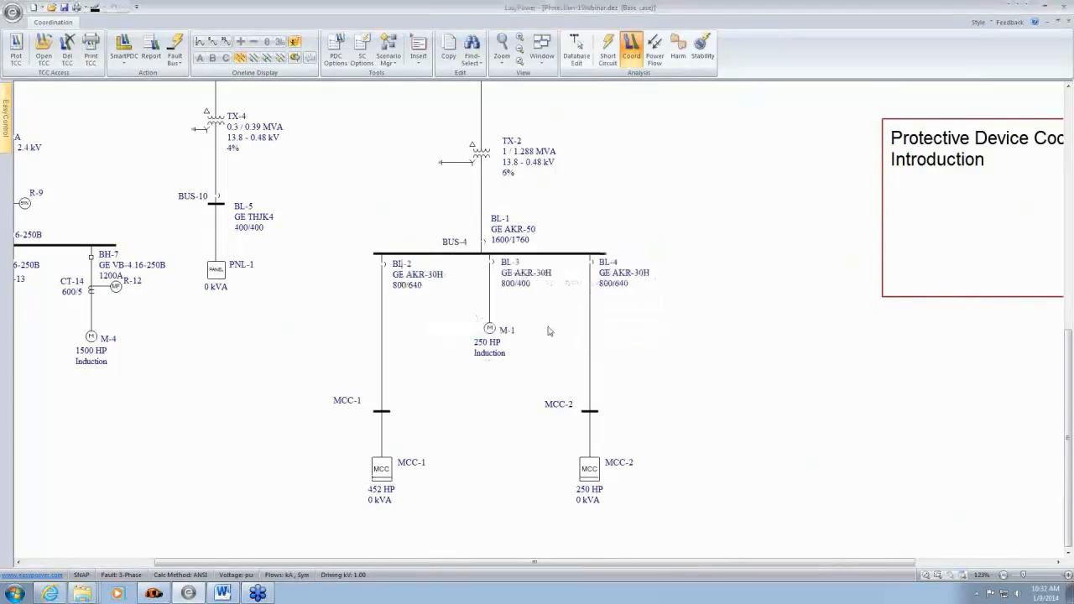
scroll(596, 337, "up", 2)
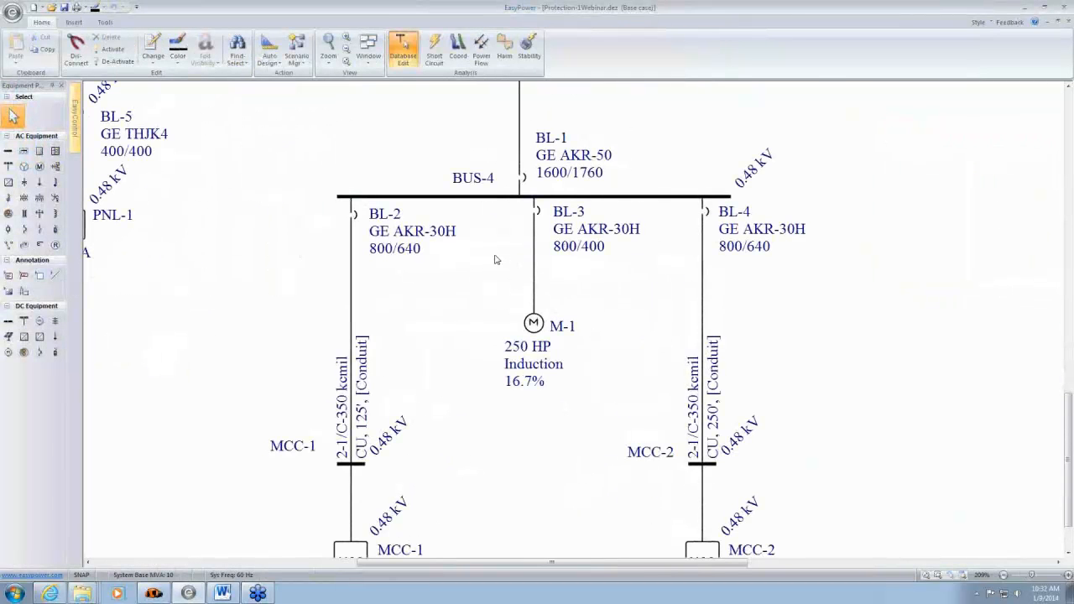
left_click(55, 231)
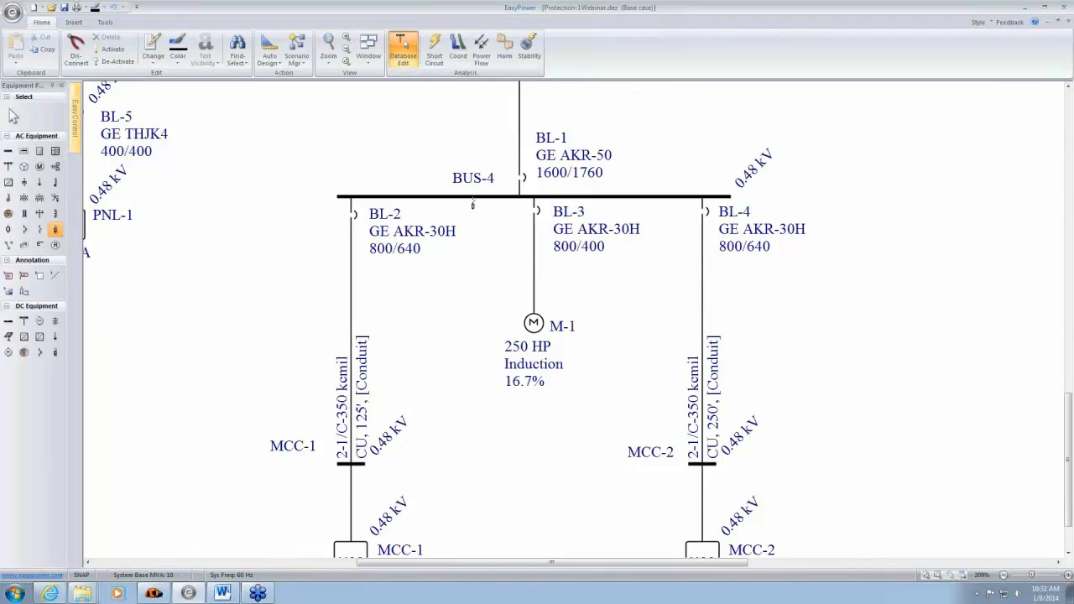
left_click(473, 205)
right_click(465, 341)
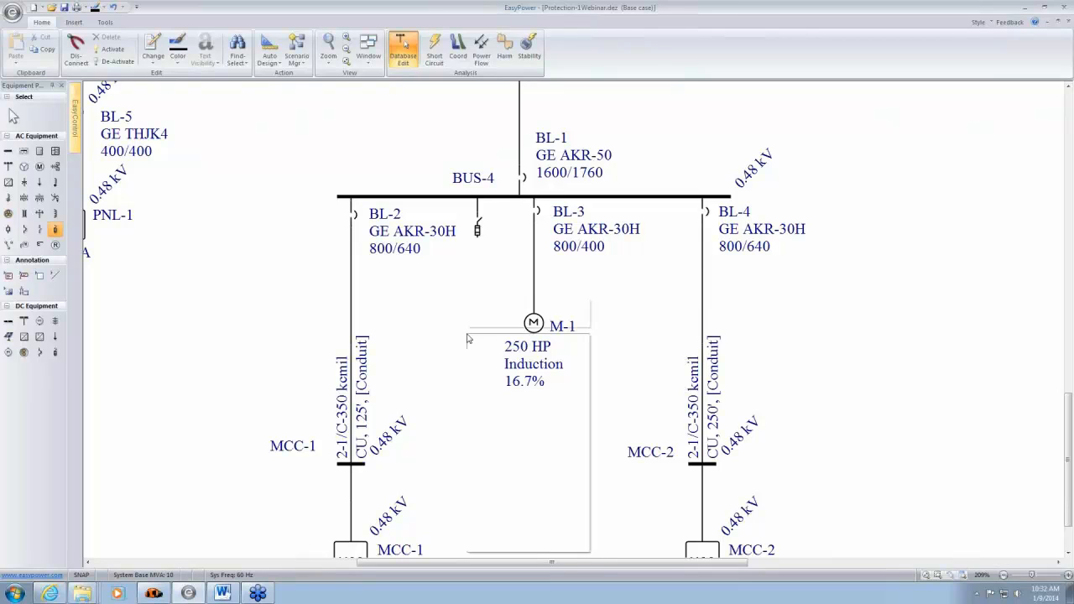
- Specify the new fused switch with manufacturer BUSS, type (Std) and style FRS-R(RK5)
left_click(478, 233)
double_click(478, 235)
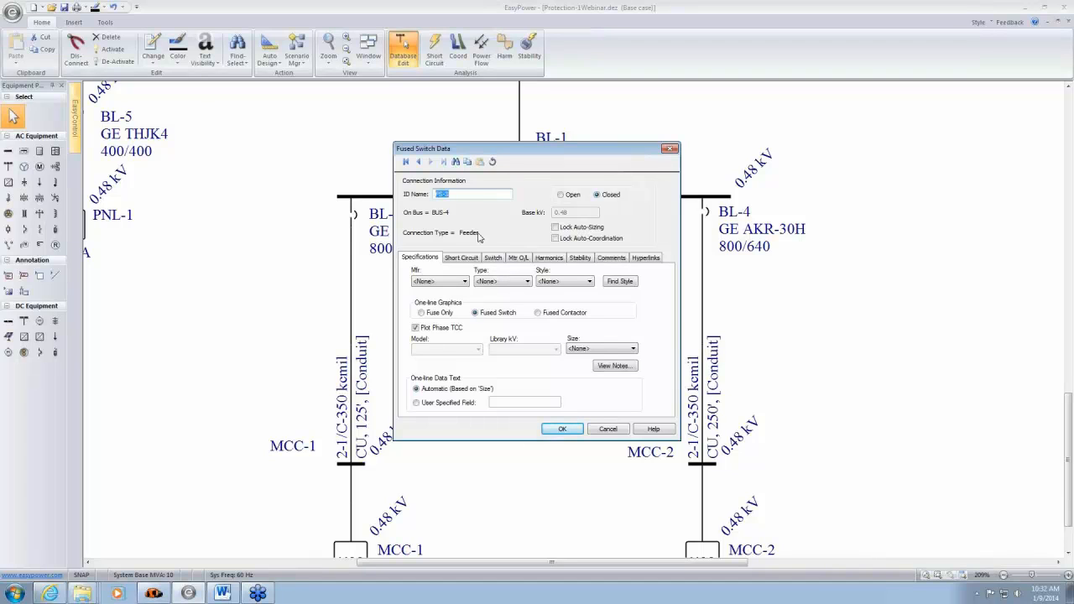
left_click(464, 282)
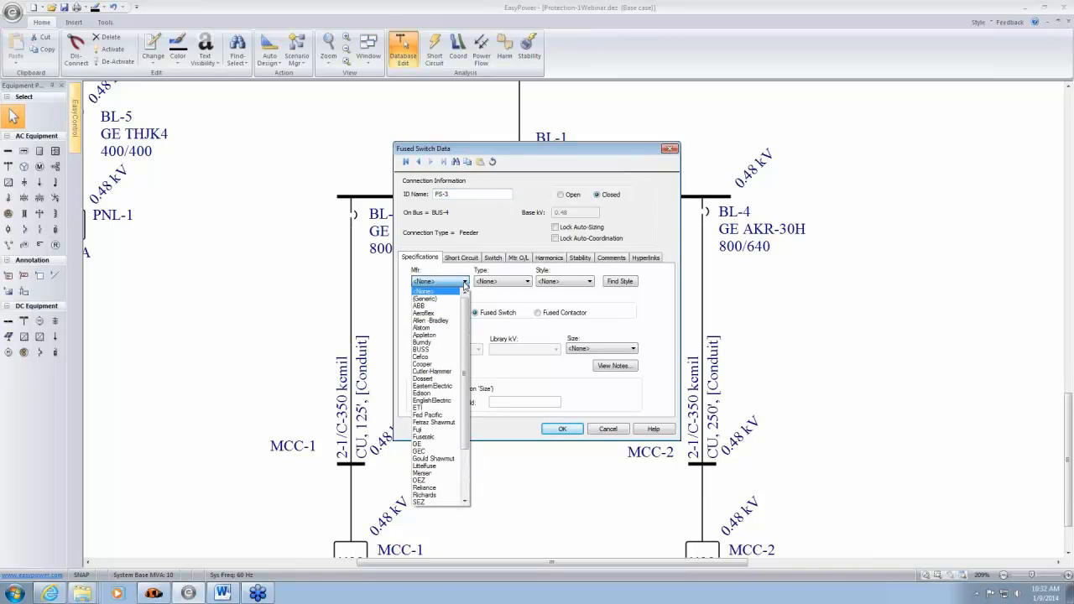
left_click(445, 349)
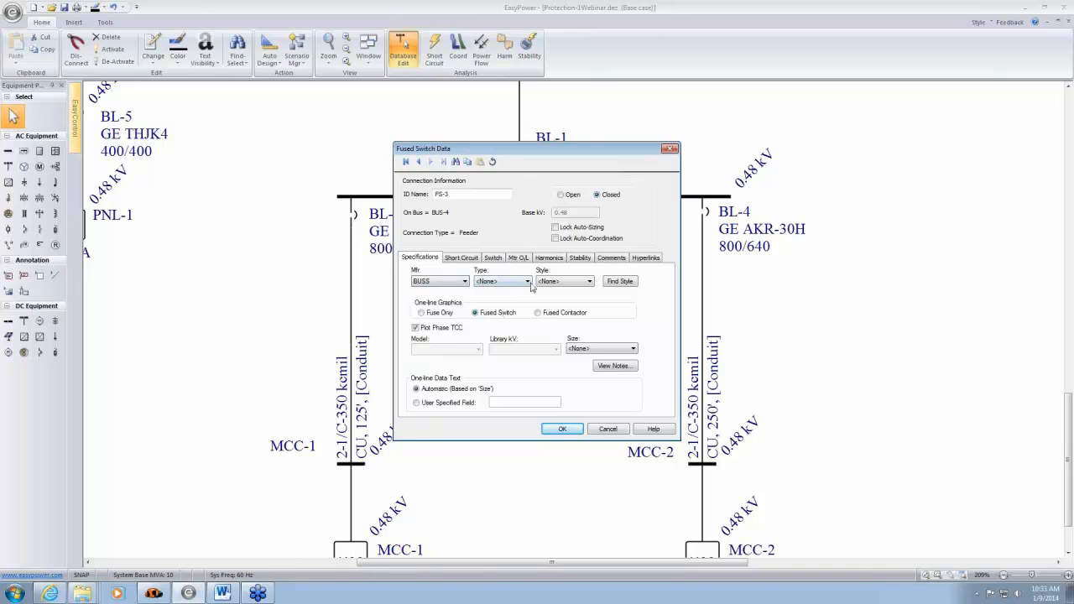
left_click(530, 286)
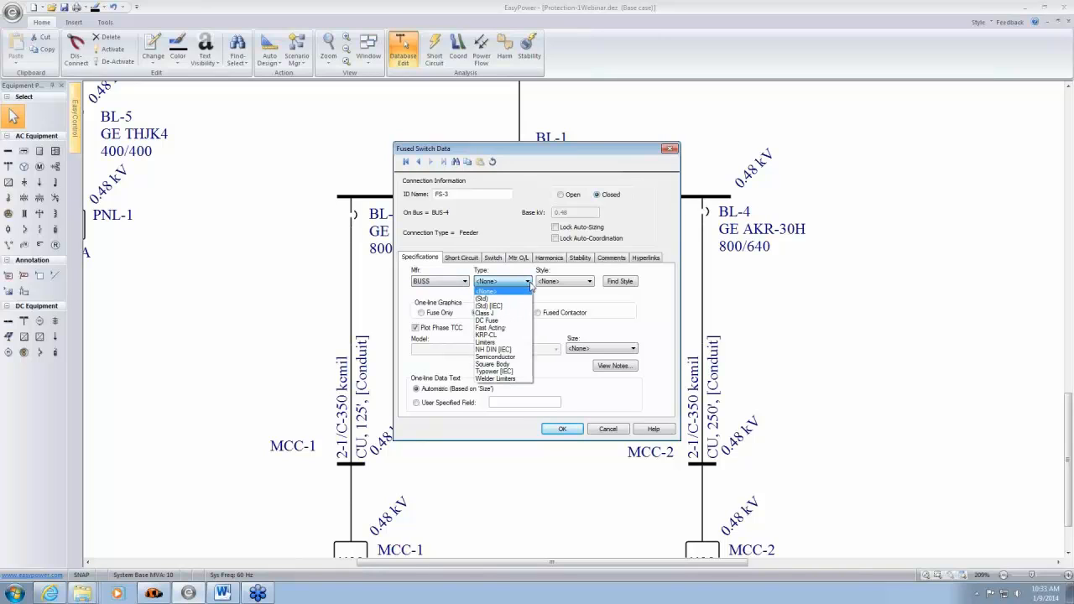
left_click(521, 298)
left_click(591, 282)
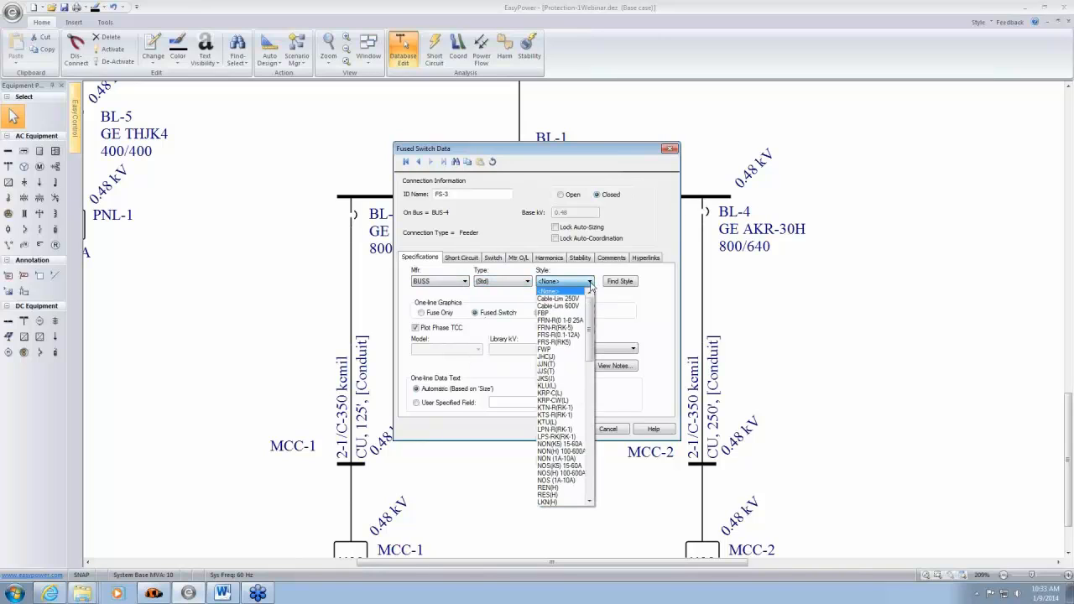
left_click(574, 343)
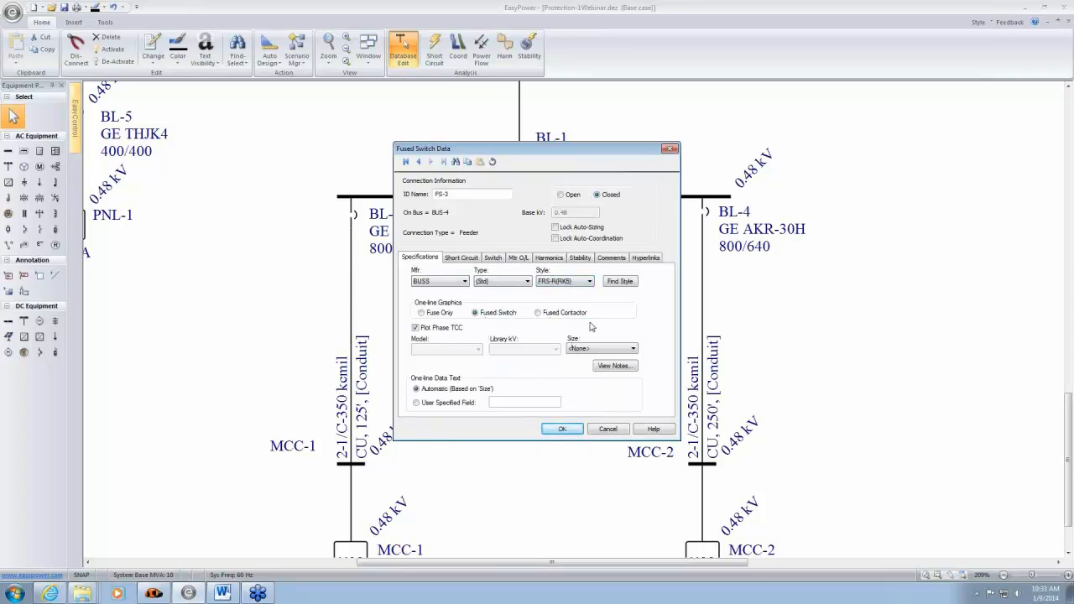
- Set the size of the fused switch on BUS-4 to 600A and apply its data
left_click(635, 349)
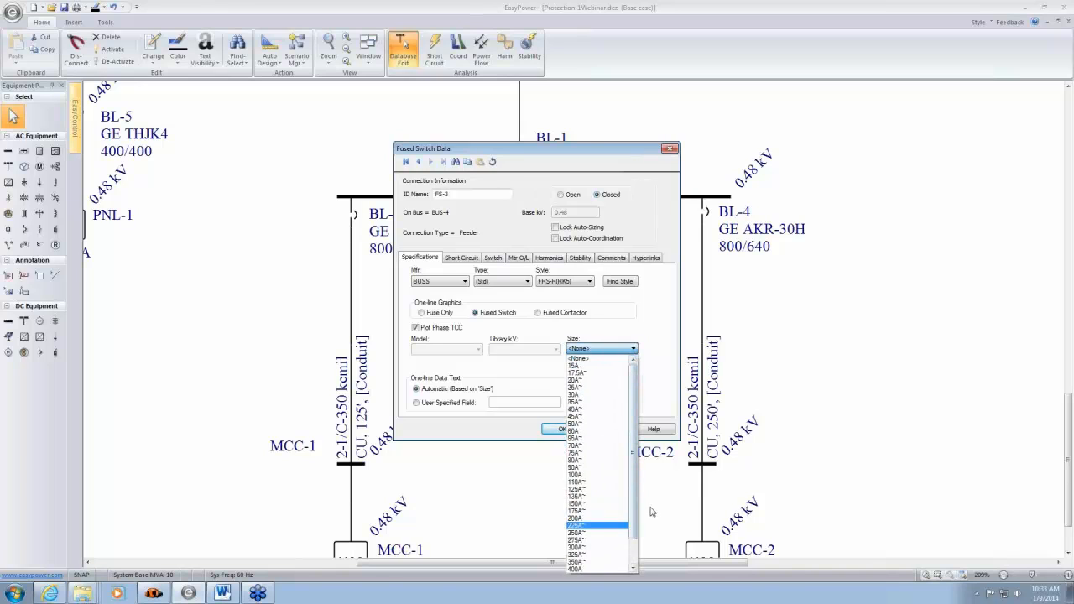
scroll(635, 518, "down", 2)
left_click(585, 566)
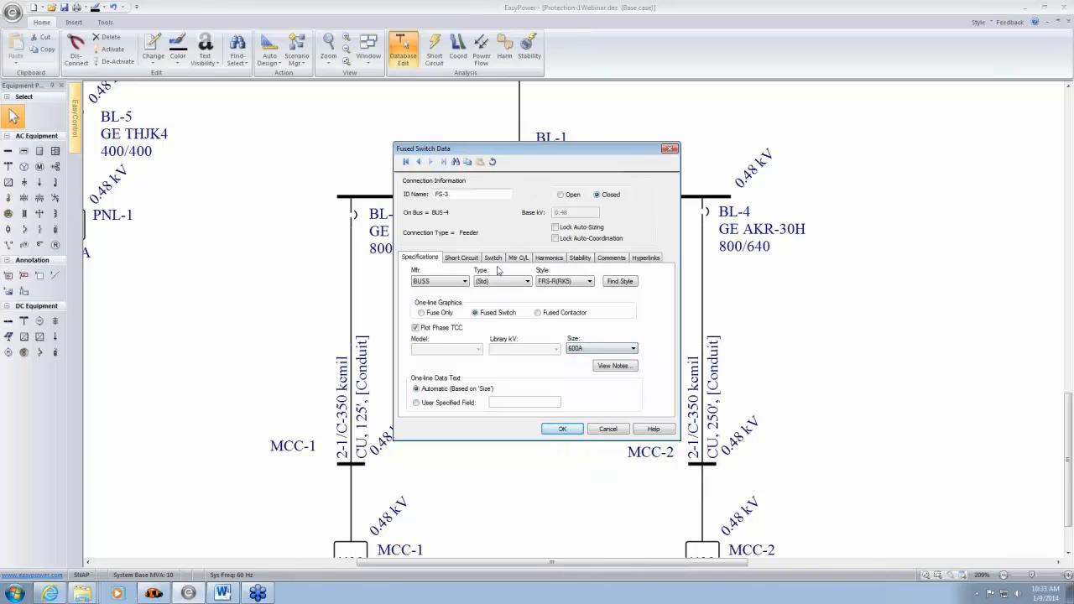
left_click(563, 429)
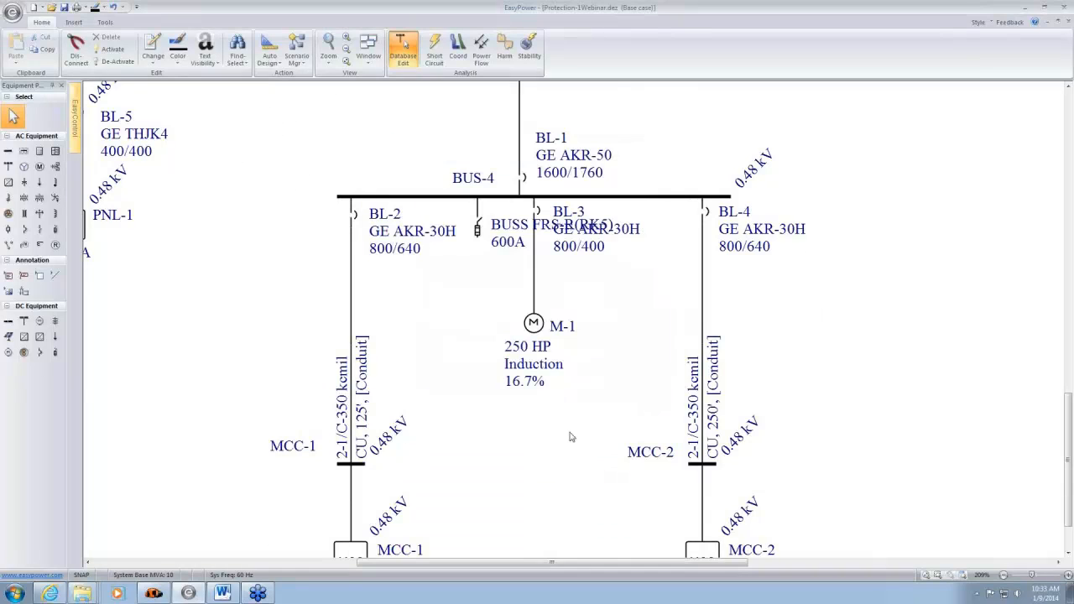
- Return to coordination and plot the time-current curve of the BUSS FRS-R(RK5) fused switch
left_click(482, 232)
left_click(458, 49)
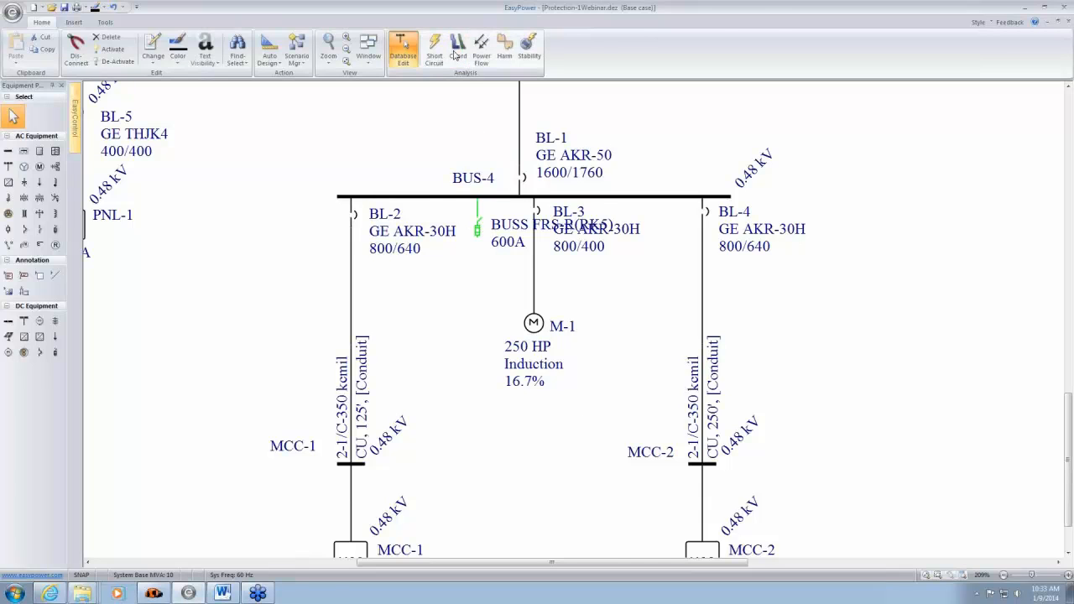
left_click(16, 49)
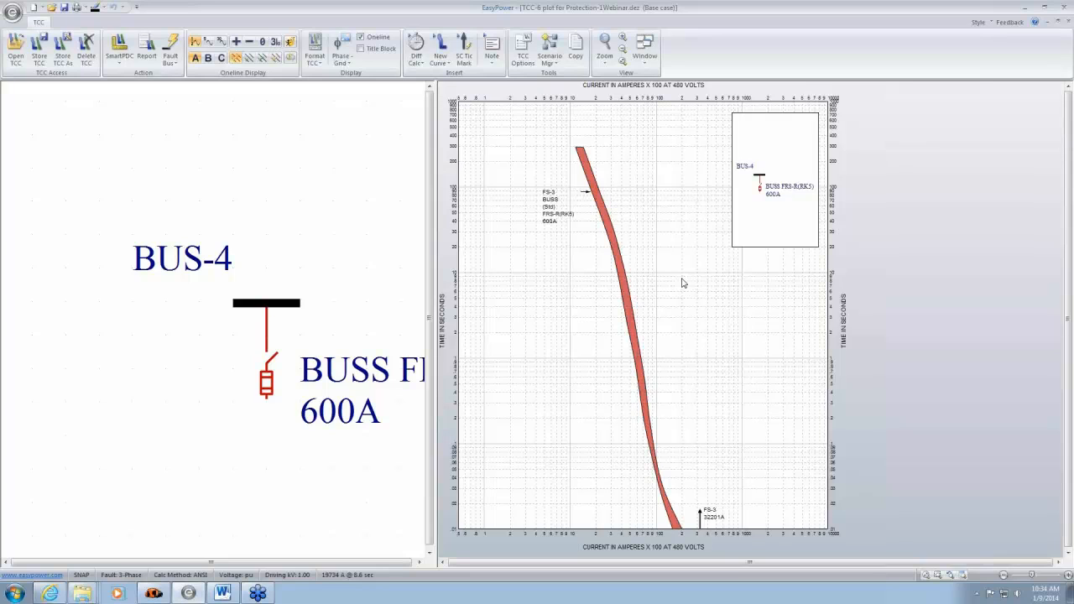
- Close the TCC-6 plot without storing it, and move the BUSS fused switch farther below BUS-4, clear of the BL-3 label
left_click(1066, 23)
left_click(585, 322)
scroll(561, 307, "down", 5)
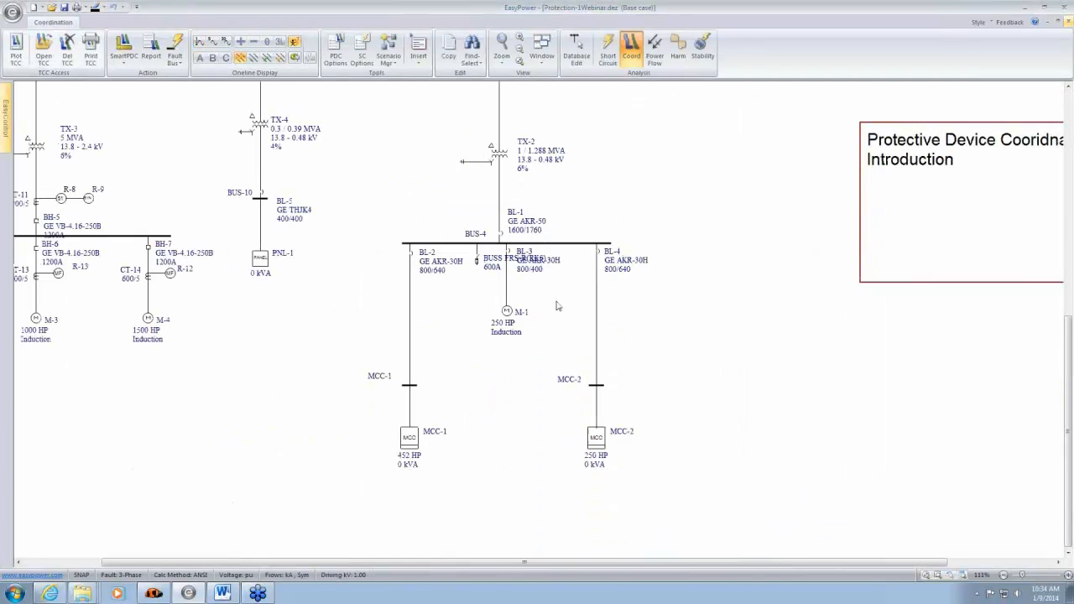
left_click_drag(485, 269, 485, 399)
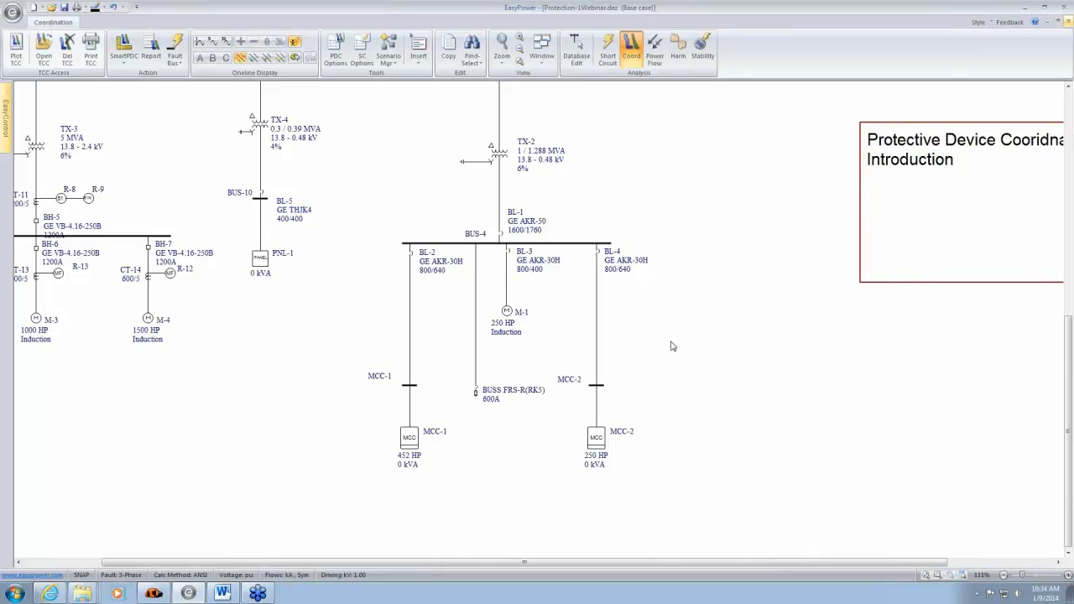
- Open the data of breaker BL-5 on BUS-10 and review its phase trip settings and the available instantaneous values
scroll(400, 232, "up", 2)
scroll(584, 251, "up", 3)
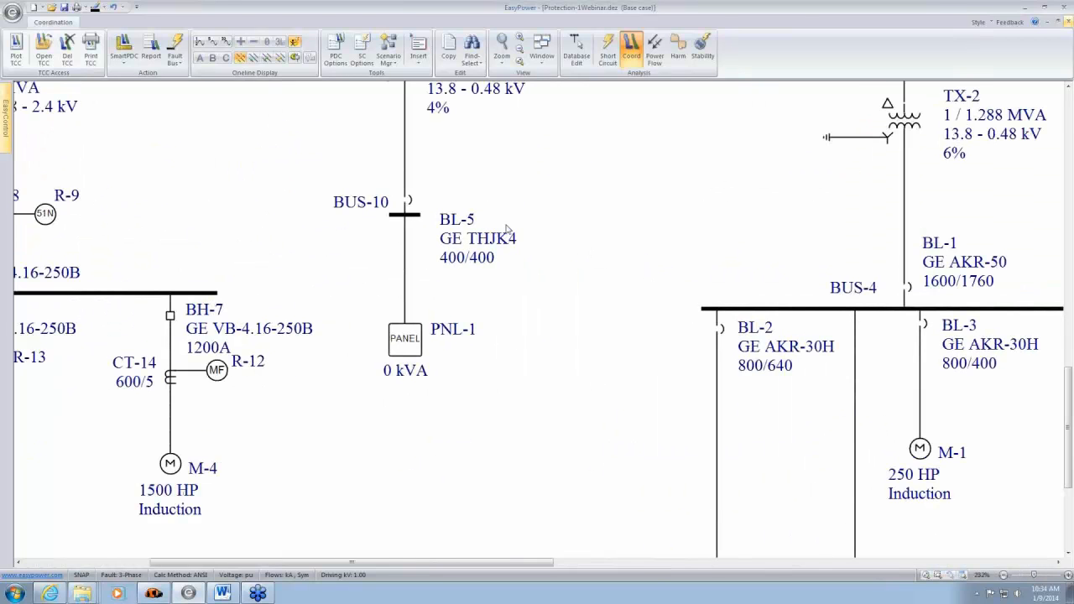
scroll(409, 201, "up", 3)
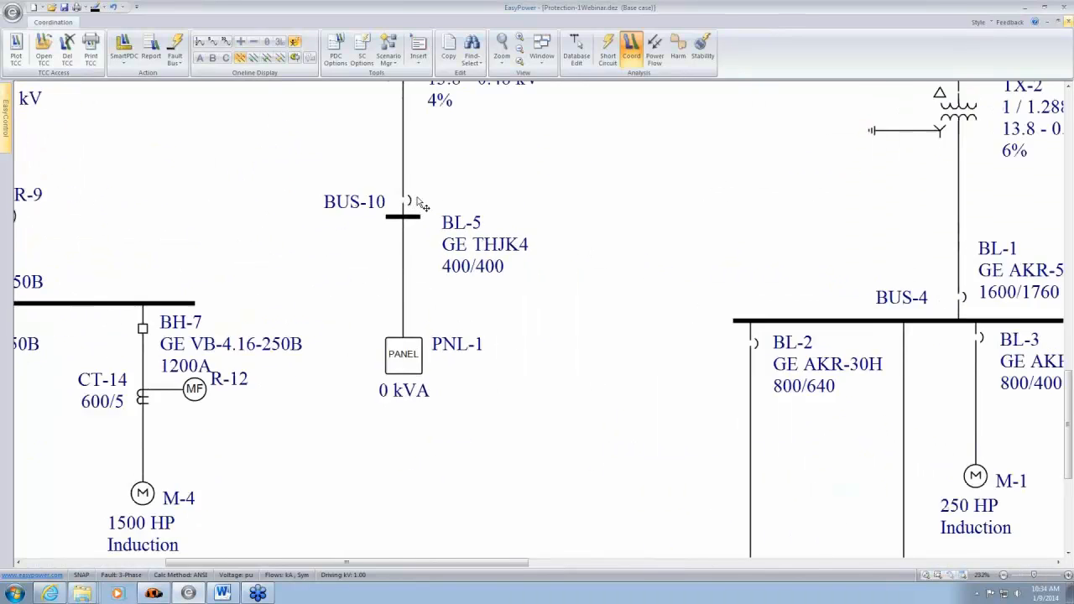
double_click(401, 199)
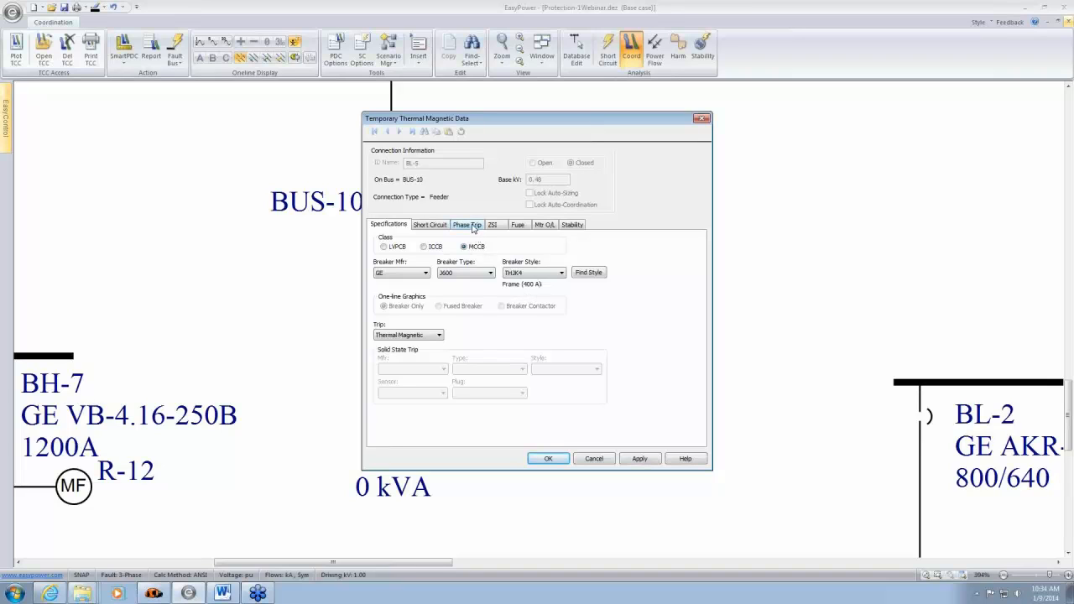
left_click(472, 227)
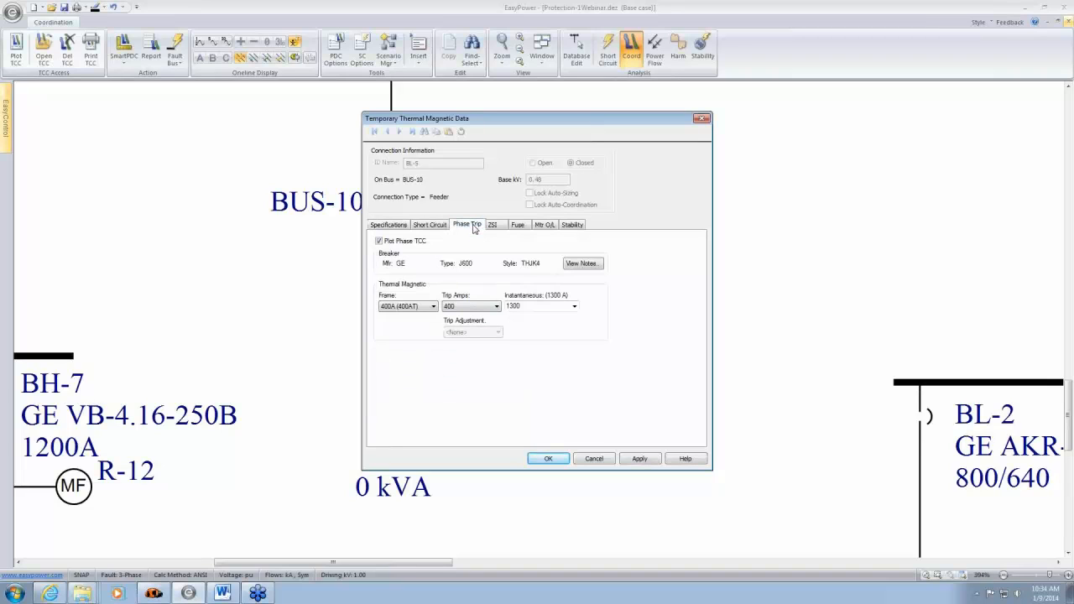
left_click(574, 306)
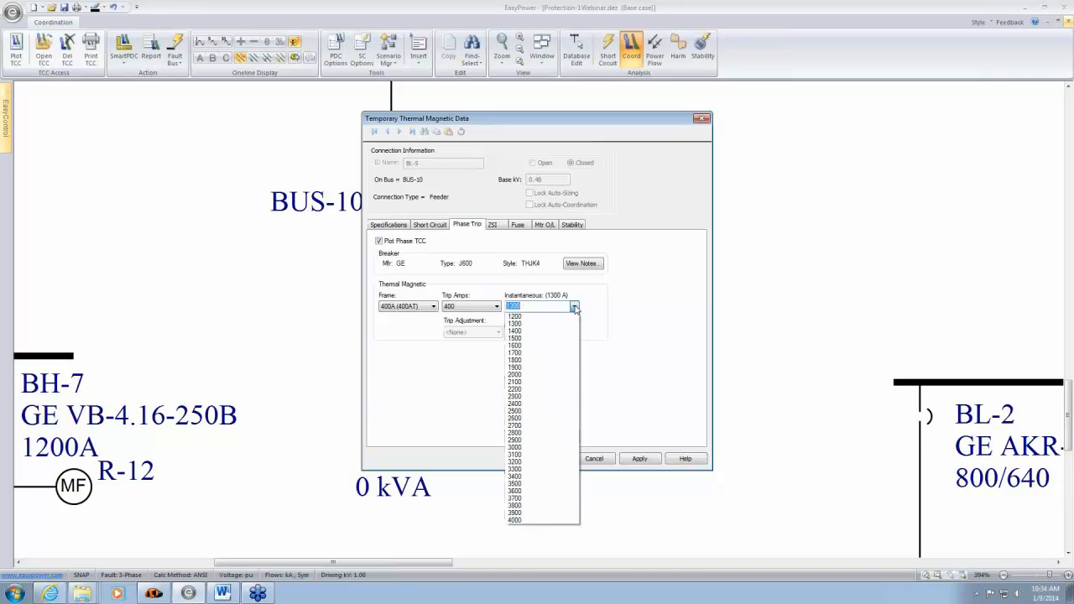
left_click(635, 297)
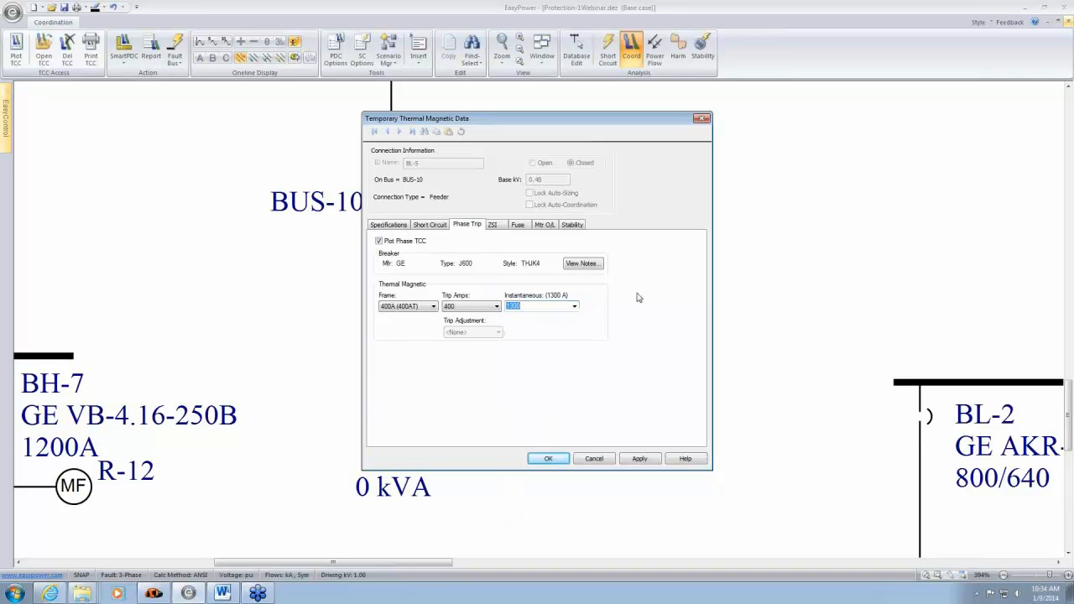
left_click(554, 459)
- Plot the time-current curve of breaker BL-5 and move its label down and away from the curve's upper end
left_click(401, 193)
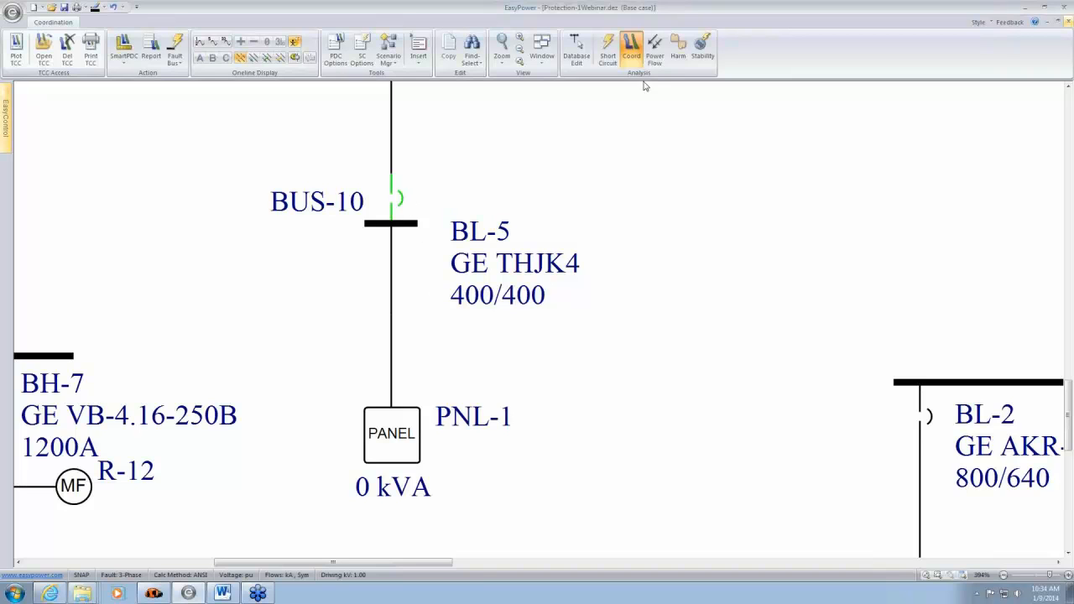
left_click(16, 50)
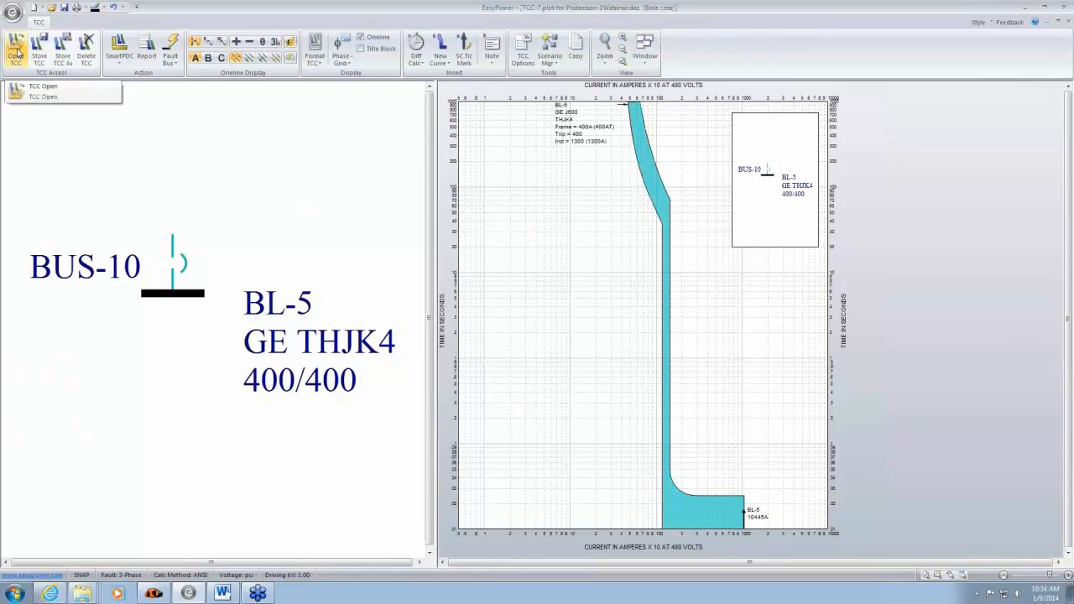
left_click_drag(575, 146, 520, 202)
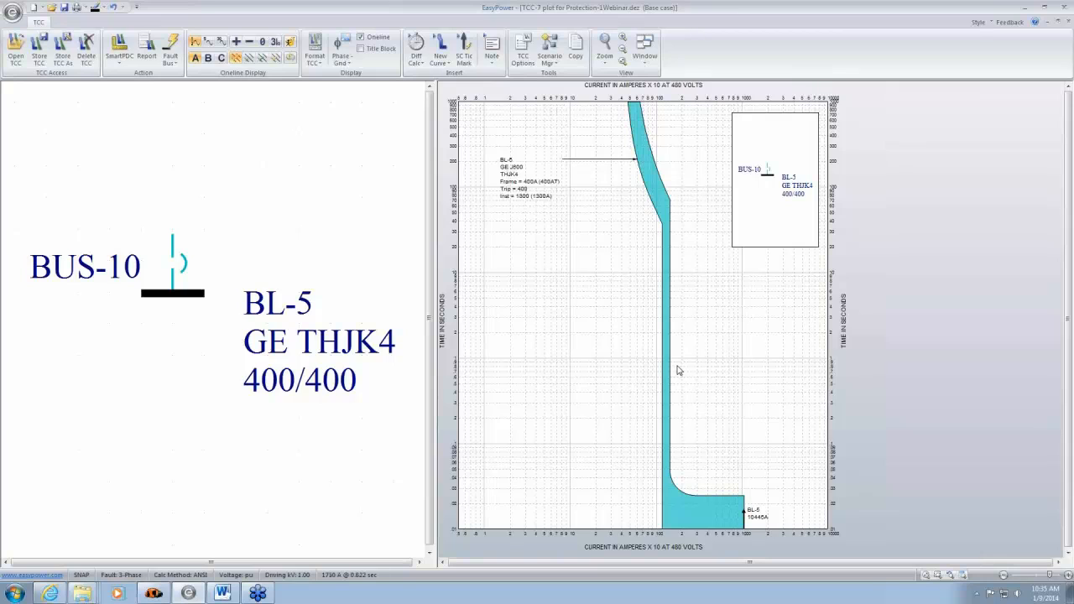
- Raise BL-5's instantaneous pickup to HI (4000A) directly on the plotted curve
mouse_move(666, 365)
left_click_drag(675, 361, 745, 391)
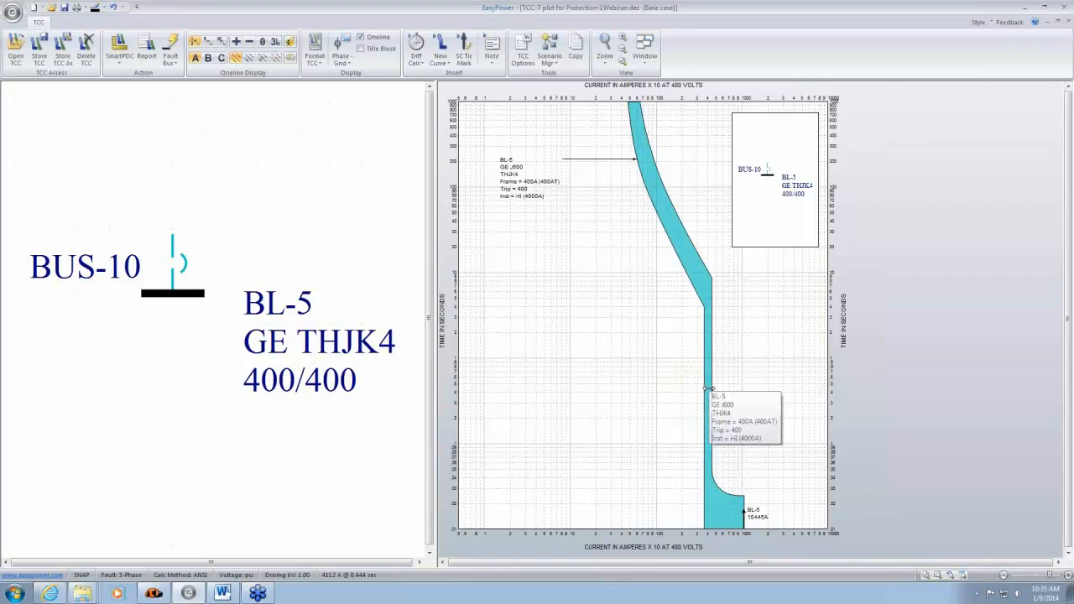
mouse_move(707, 388)
left_mouse_down()
mouse_move(658, 388)
mouse_move(724, 389)
left_mouse_up()
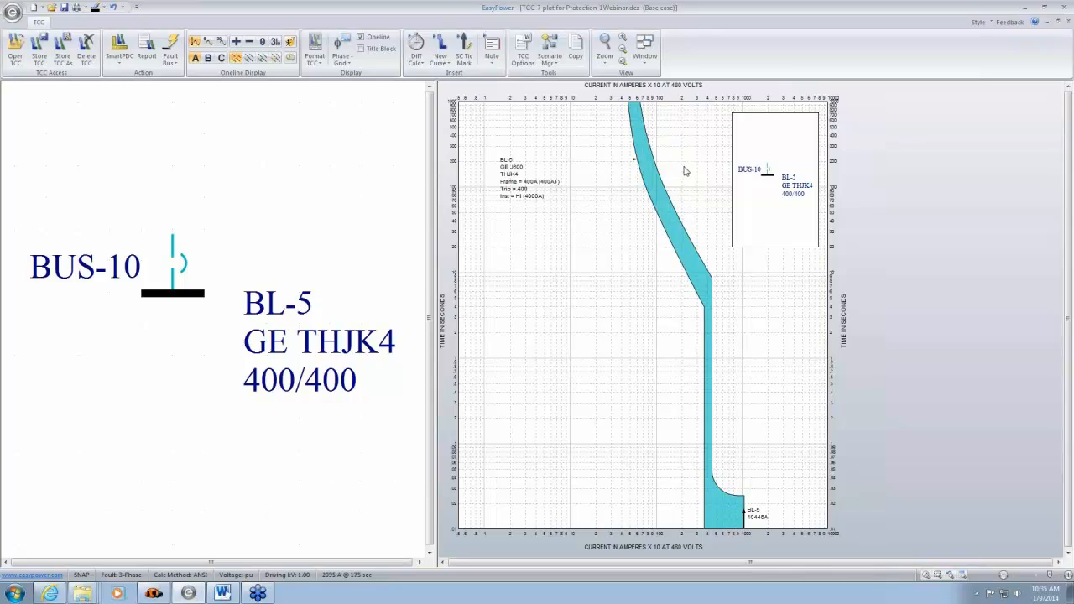
- Shift the BL-5 label slightly lower and reduce the breaker's instantaneous pickup to Lo (1200A) on the curve
left_click_drag(537, 191, 535, 196)
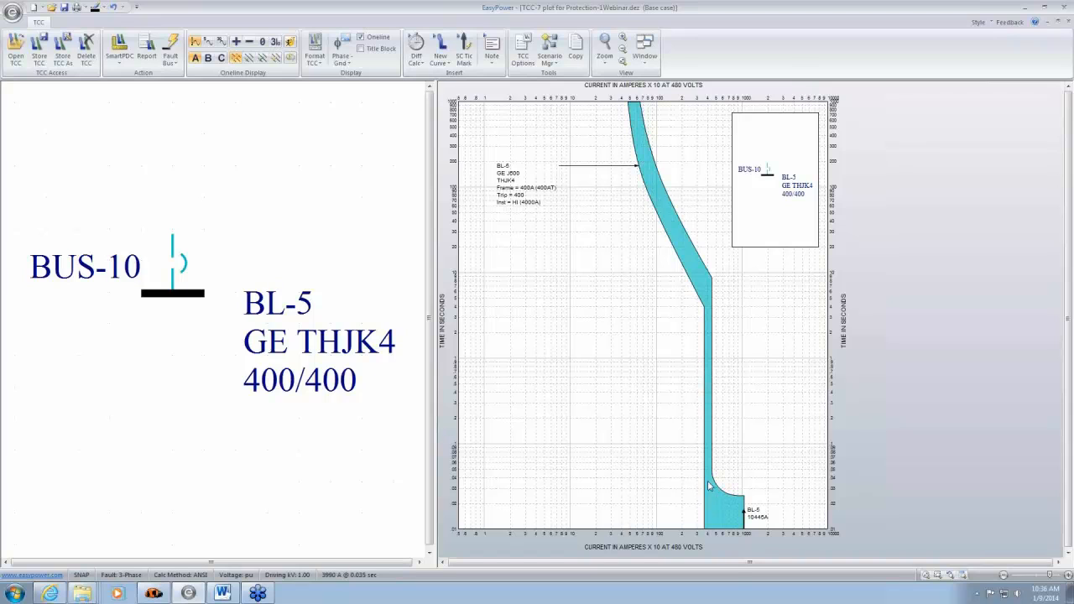
left_click_drag(706, 433, 714, 410)
left_click_drag(709, 444, 656, 501)
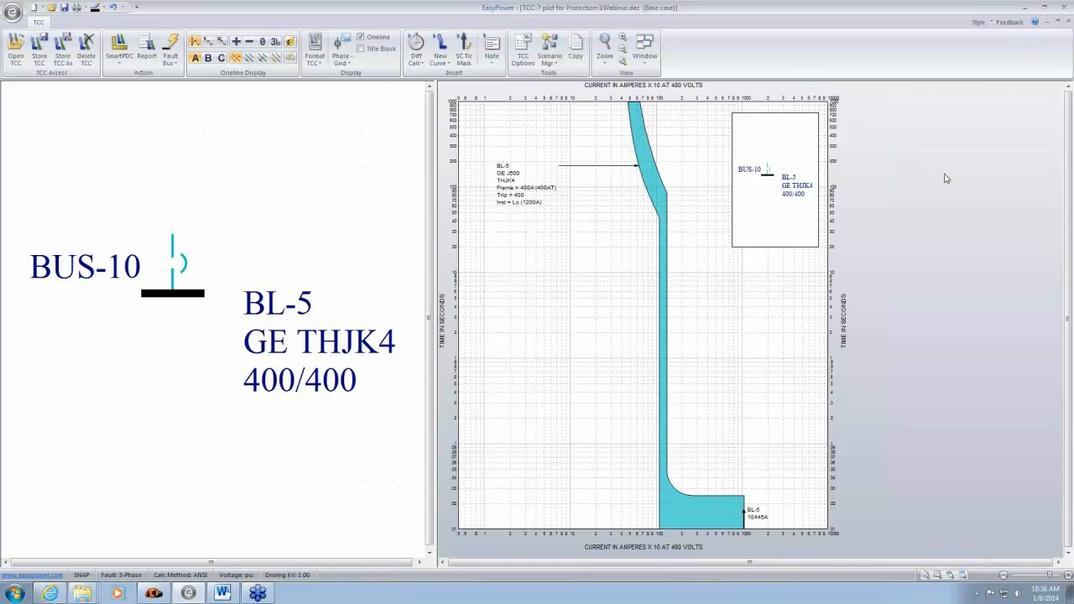
- Examine the instantaneous region of BL-5's curve up to its short-circuit current mark
left_click_drag(767, 461, 755, 343)
scroll(741, 439, "up", 3)
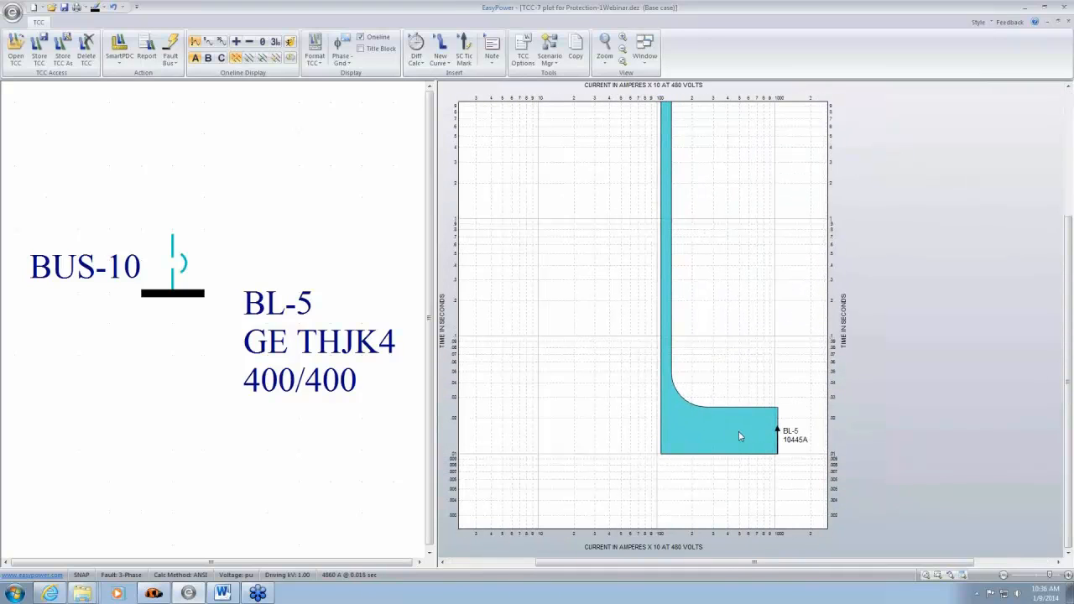
left_click_drag(749, 476, 723, 447)
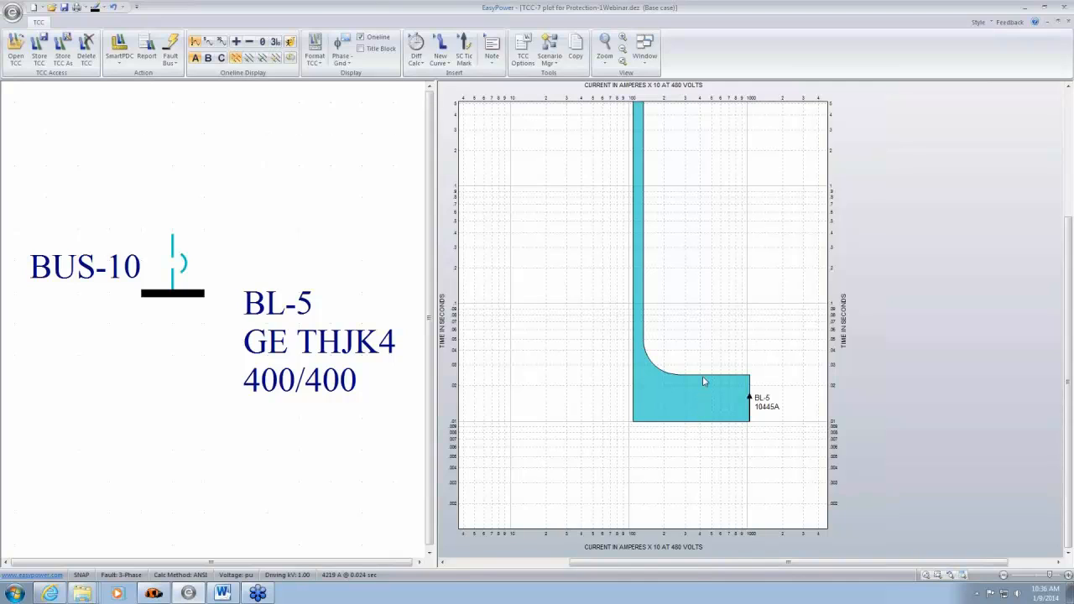
mouse_move(705, 380)
scroll(765, 384, "up", 1)
left_click_drag(806, 402, 695, 381)
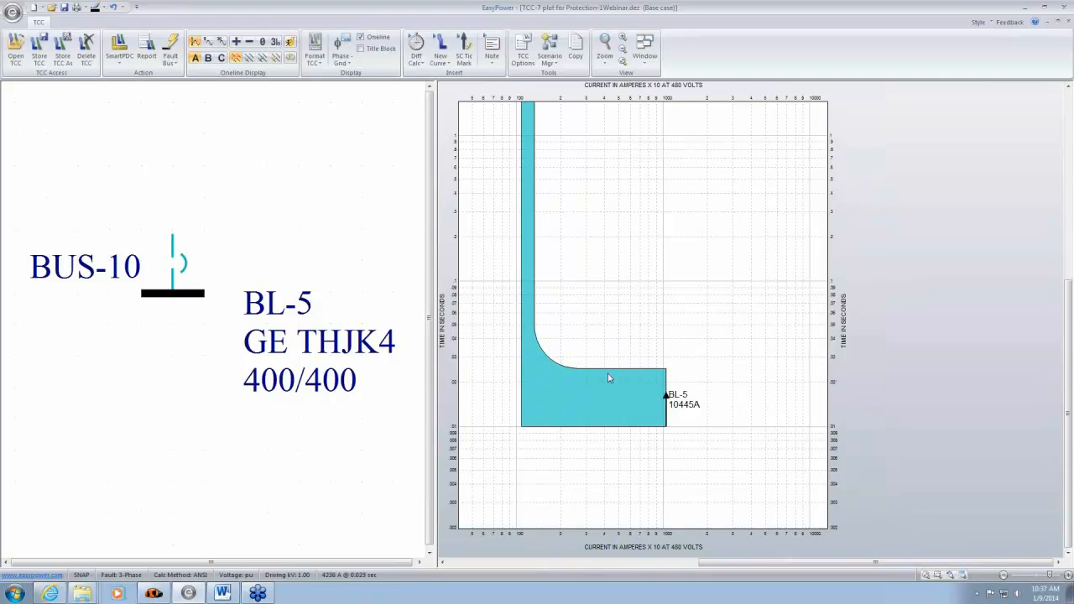
scroll(595, 310, "down", 3)
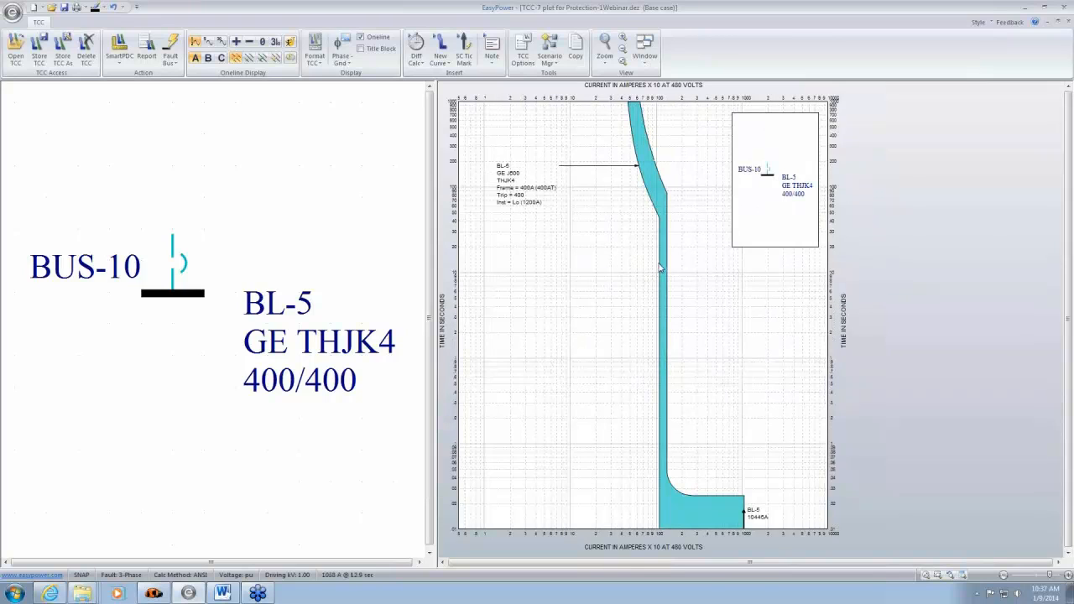
- Insert an asymmetrical momentary short-circuit tick mark at 1.2 kA with a 0.48 kV reference voltage
mouse_move(663, 276)
left_click(467, 46)
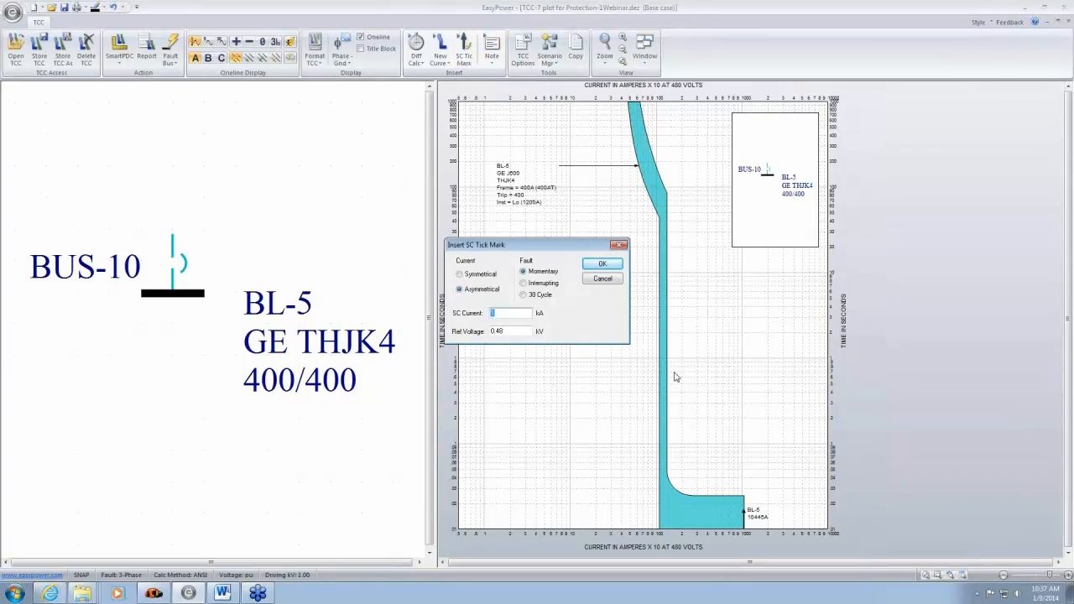
type("1")
type(".3")
left_click(601, 266)
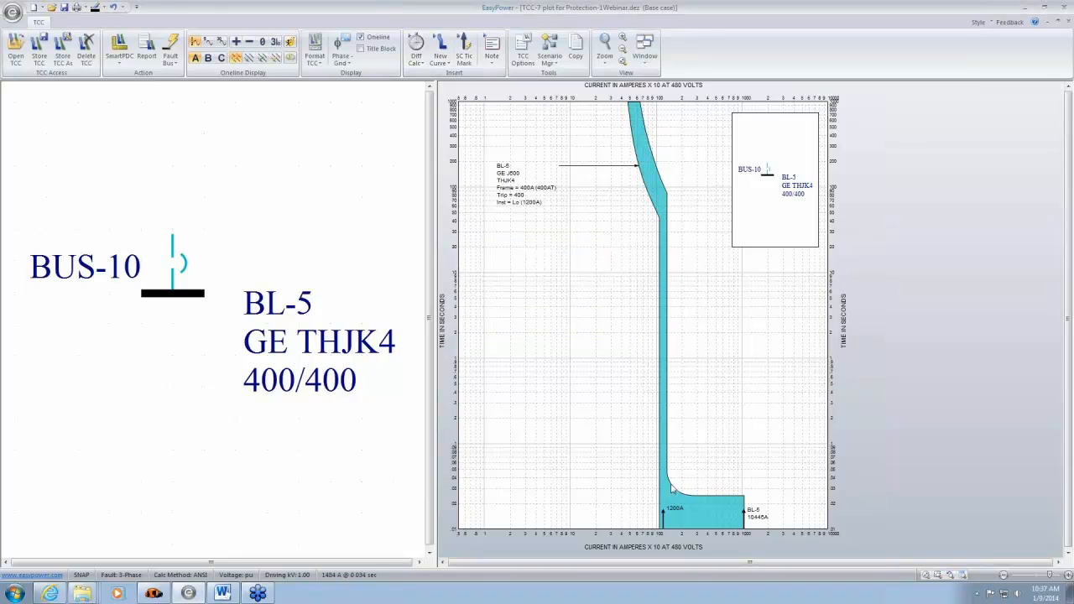
- Raise the 1200A tick mark to the bend where BL-5's curve enters the instantaneous region
scroll(689, 420, "down", 3)
scroll(646, 391, "up", 3)
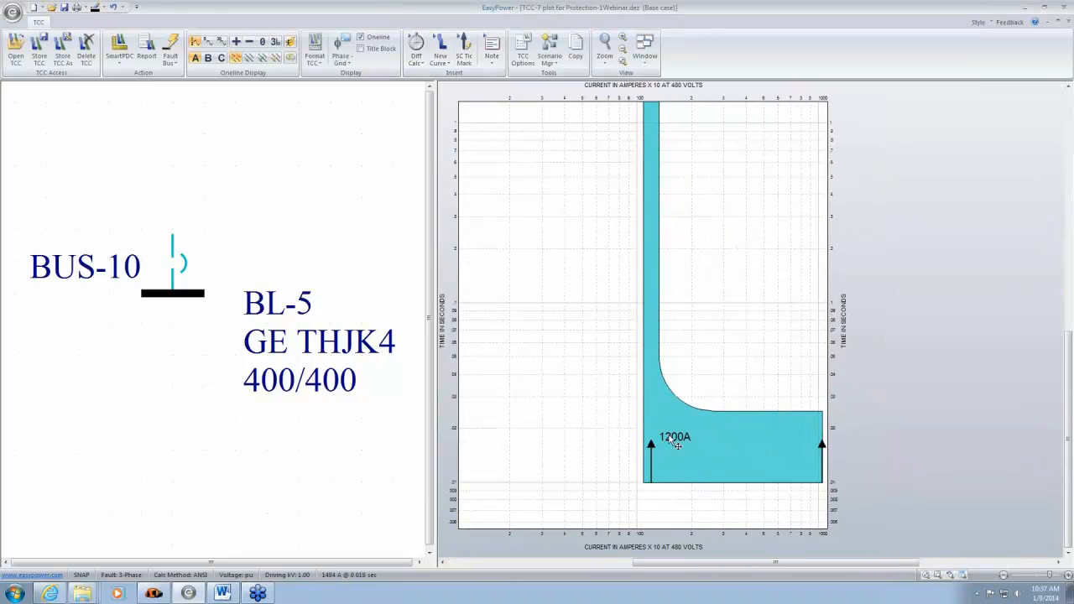
left_click_drag(652, 443, 652, 380)
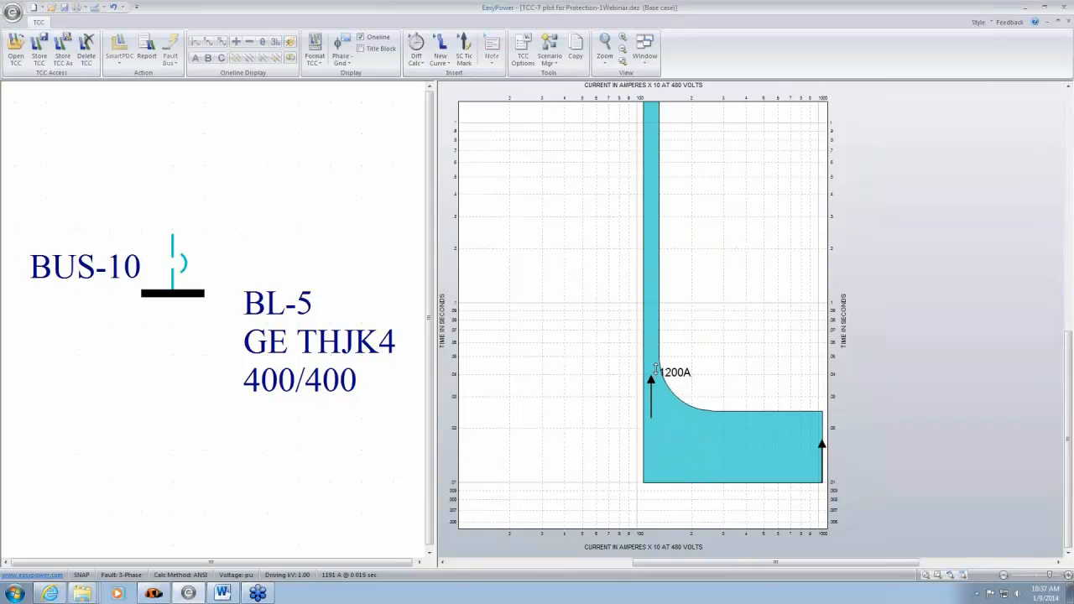
- Examine BL-5's curve around the 1200A tick mark, comparing its vertical instantaneous band with the flat clearing region
left_click_drag(711, 434, 626, 445)
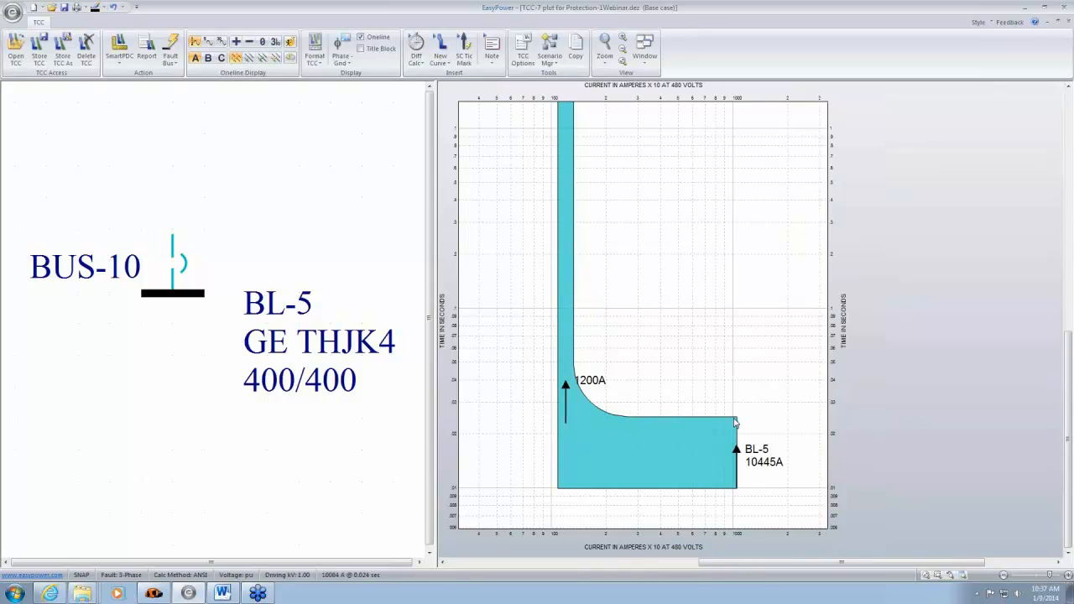
mouse_move(566, 399)
scroll(629, 307, "down", 2)
left_click_drag(655, 227, 640, 339)
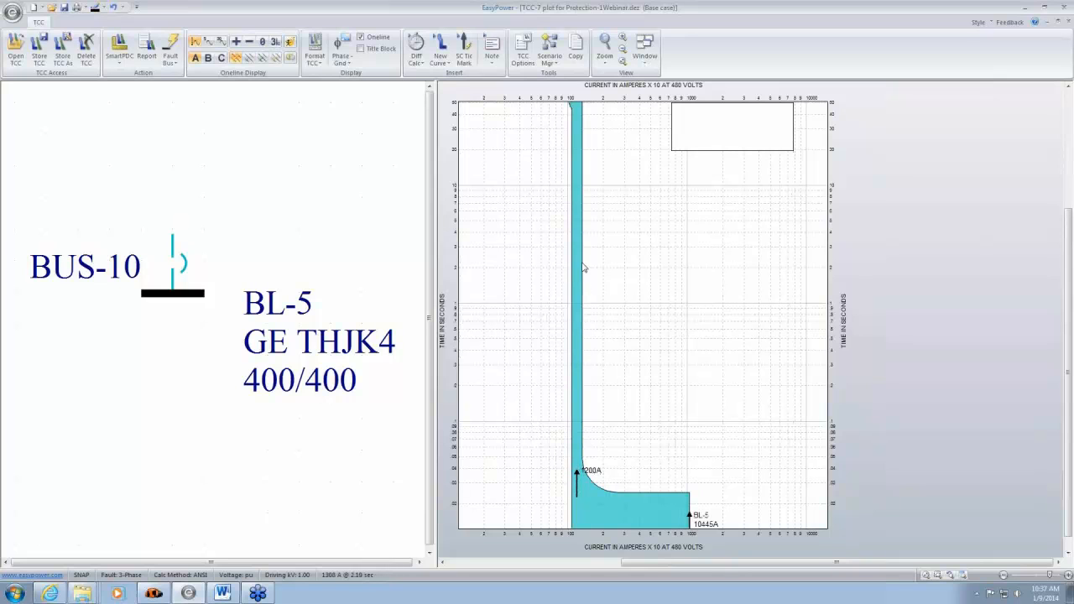
left_click_drag(637, 183, 634, 190)
scroll(636, 191, "down", 2)
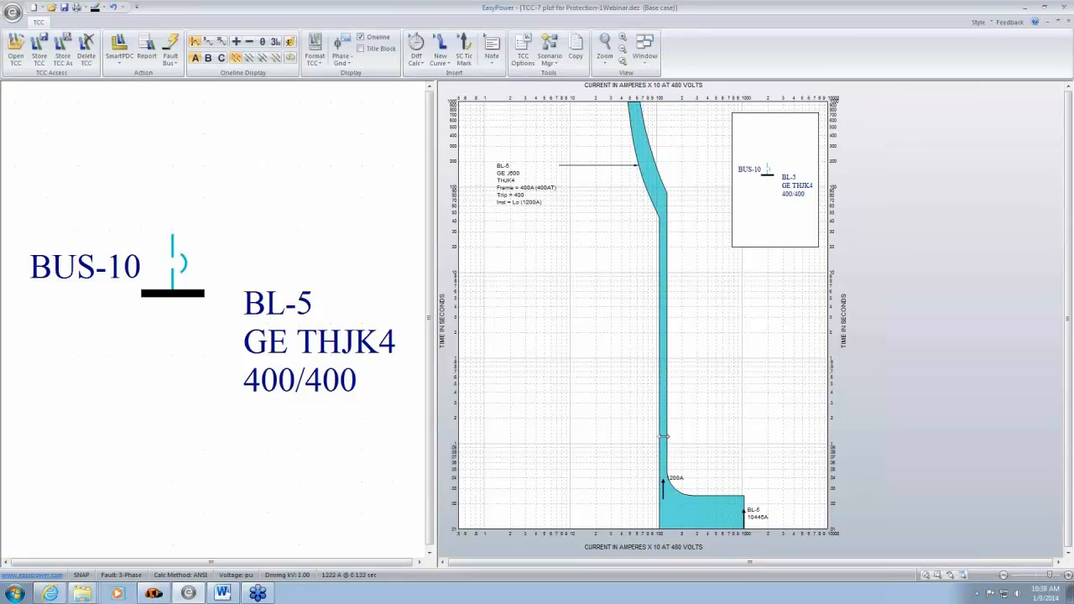
mouse_move(663, 436)
scroll(687, 392, "up", 4)
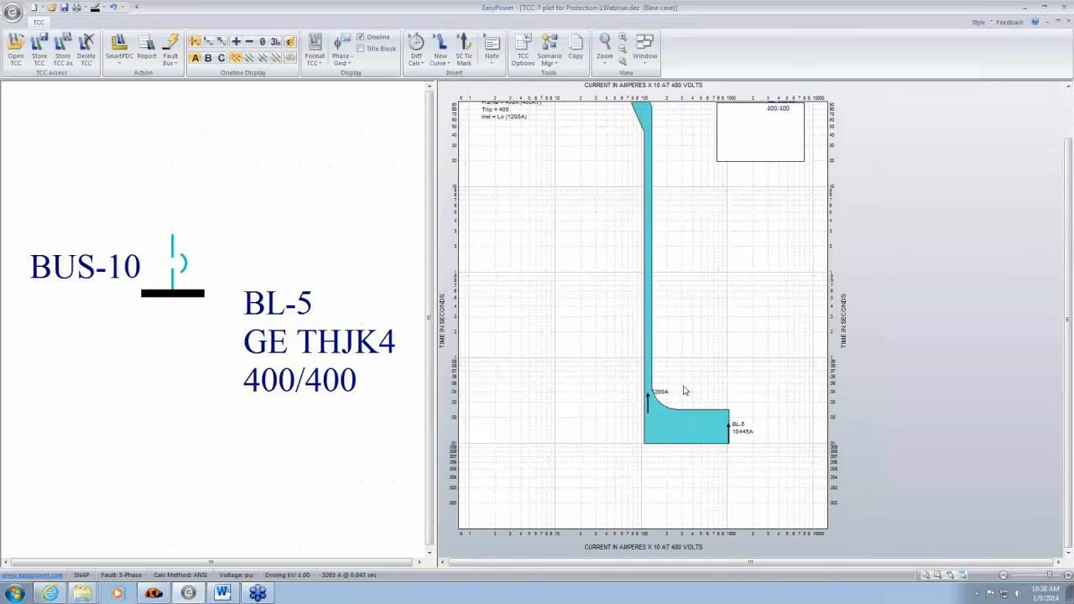
scroll(747, 428, "down", 1)
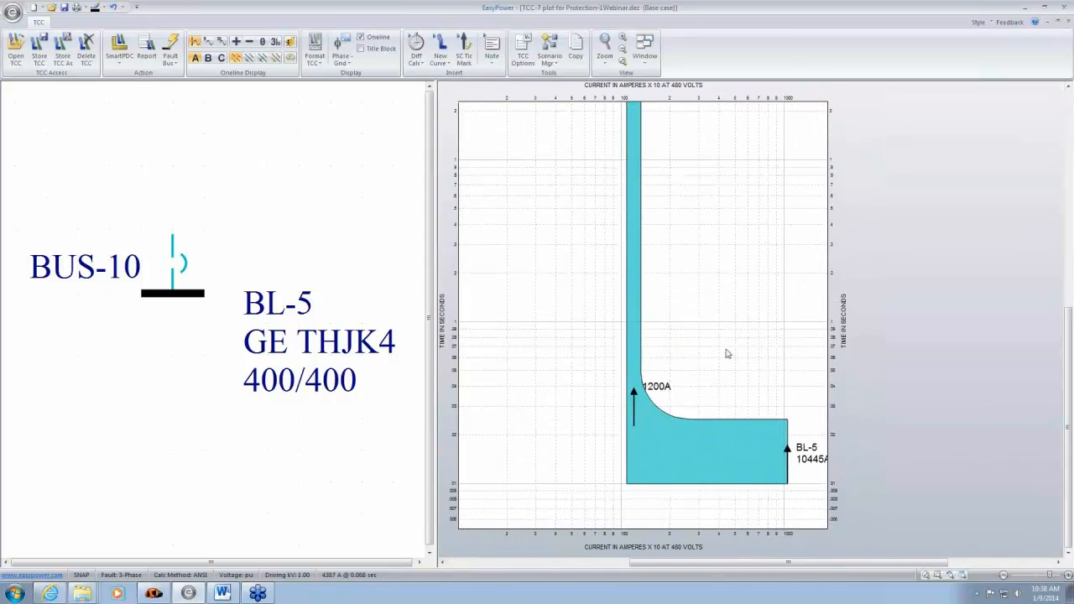
mouse_move(626, 317)
scroll(707, 329, "down", 3)
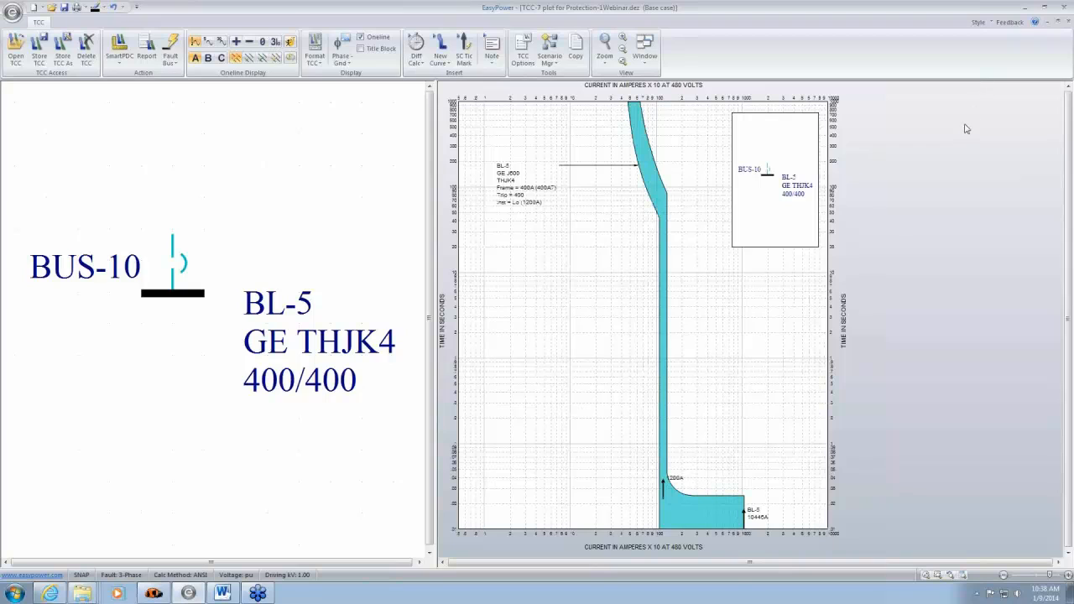
- Close the TCC-7 plot and select breaker BL-1 feeding BUS-4 on the one-line
left_click(1069, 23)
left_click(599, 326)
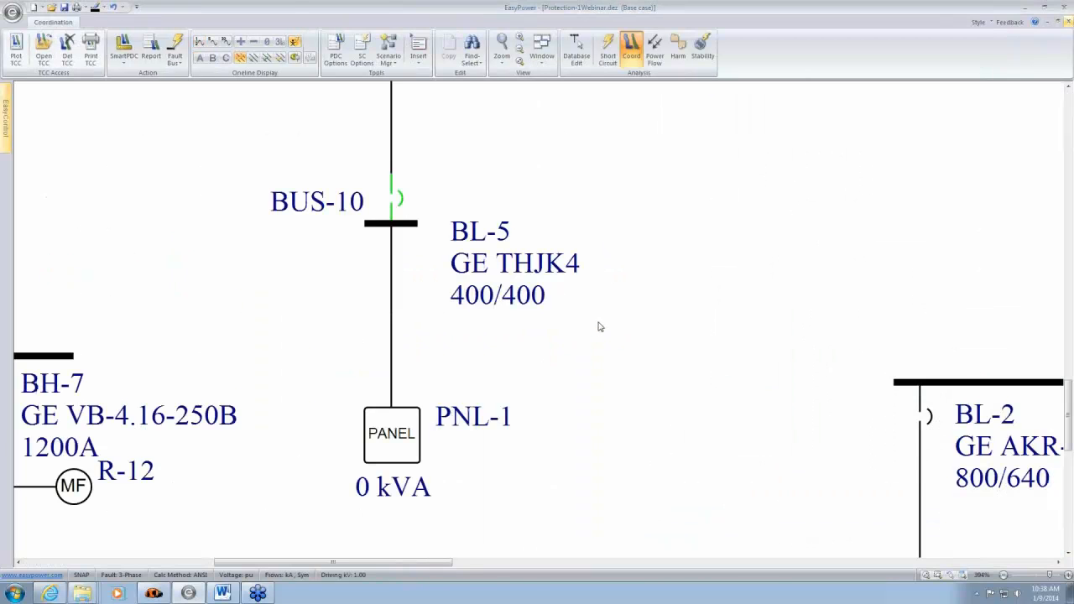
left_click_drag(793, 342, 612, 230)
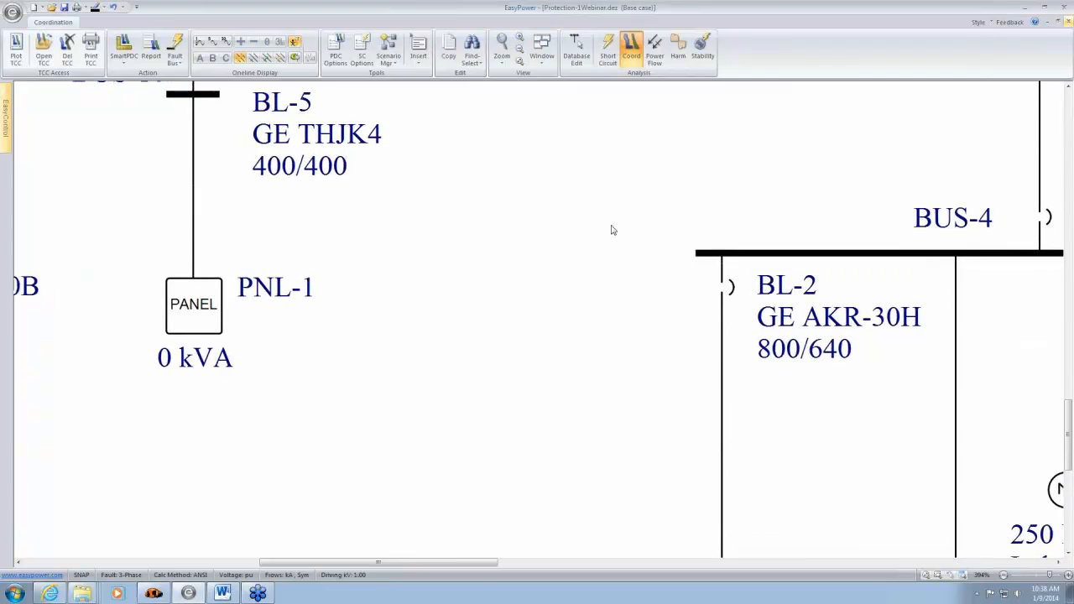
left_click_drag(880, 373, 621, 305)
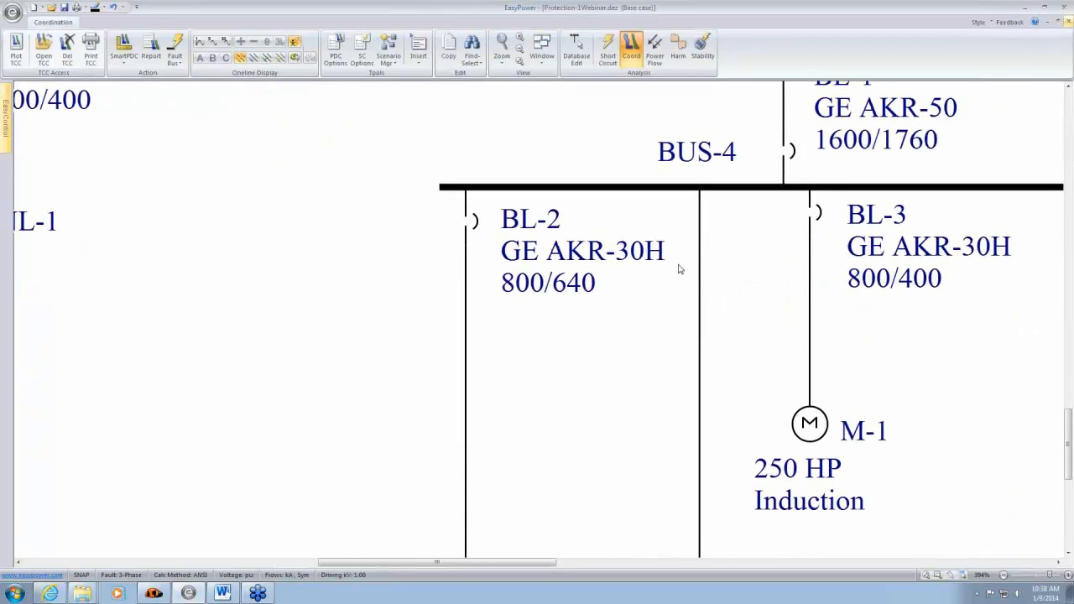
left_click_drag(865, 162, 739, 254)
left_click(666, 241)
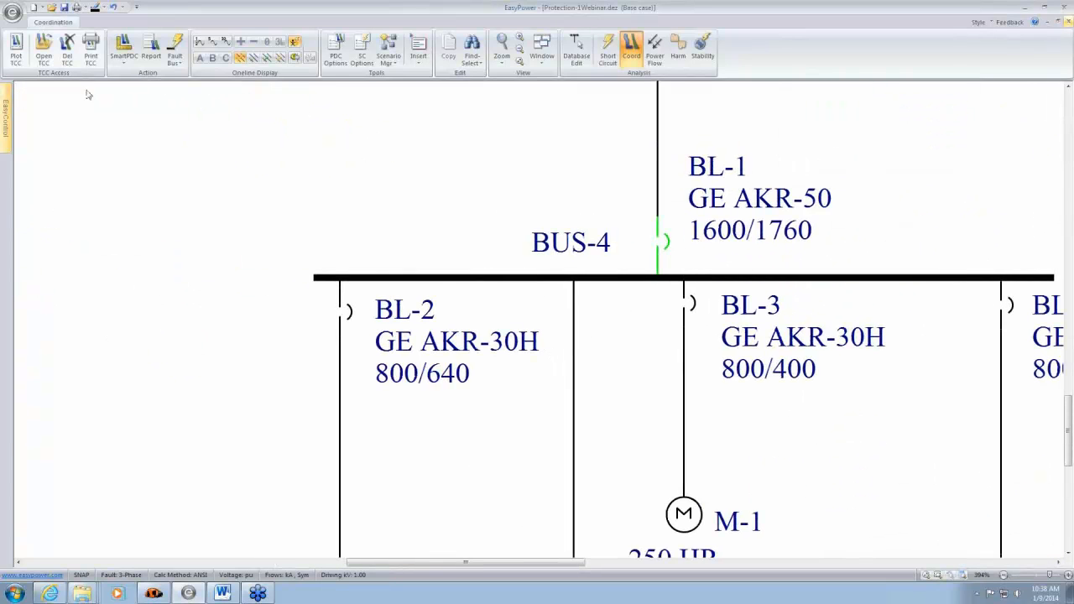
- Review BL-1's solid state trip specifications and phase trip settings, including the available short-time delay options
double_click(667, 246)
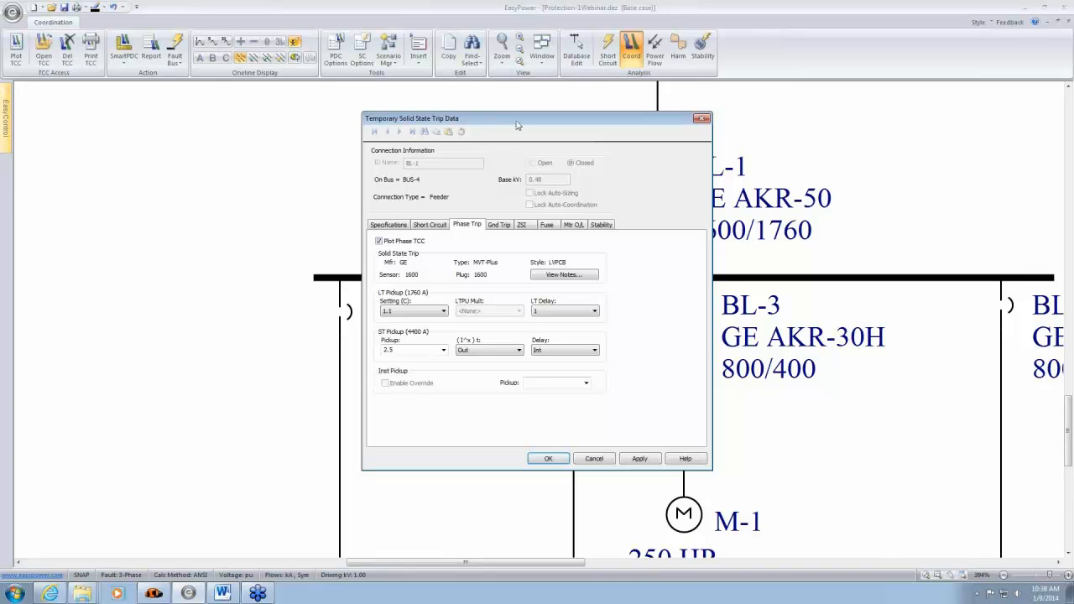
left_click_drag(518, 124, 245, 105)
left_click(114, 205)
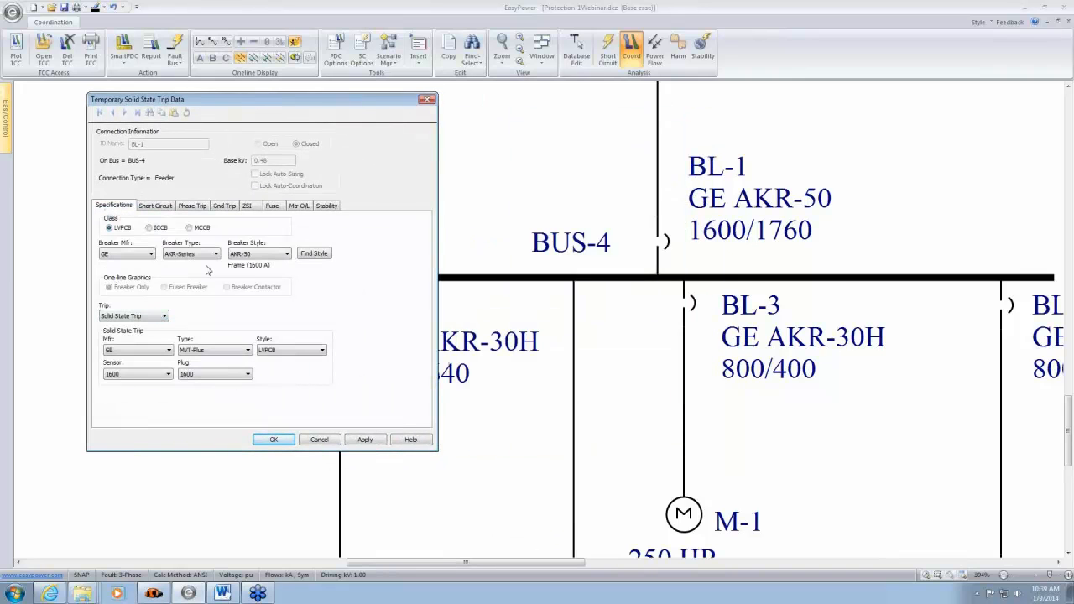
left_click(189, 349)
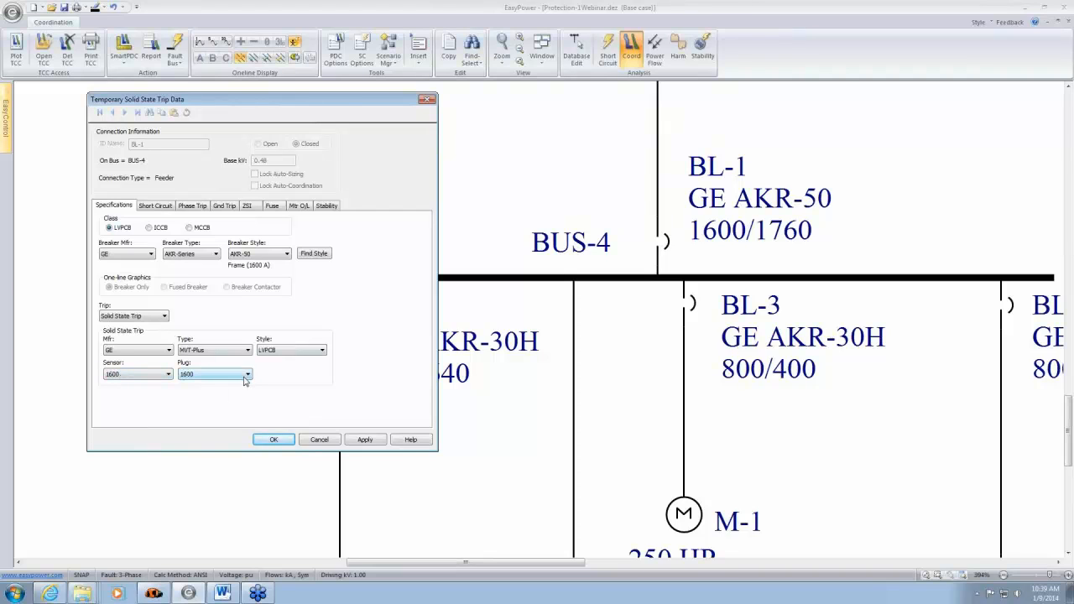
left_click(193, 209)
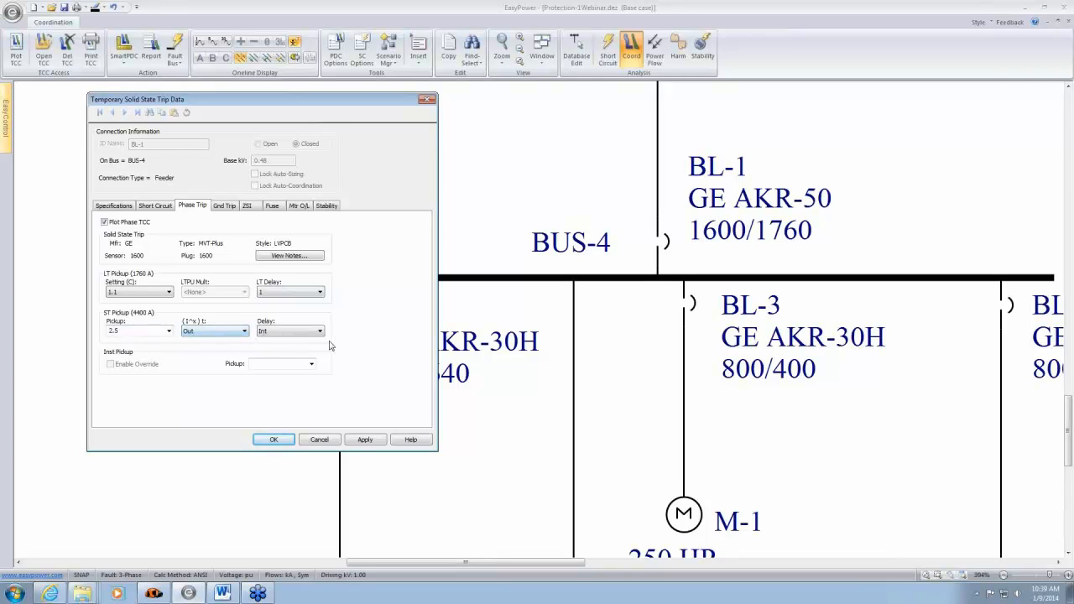
left_click(322, 335)
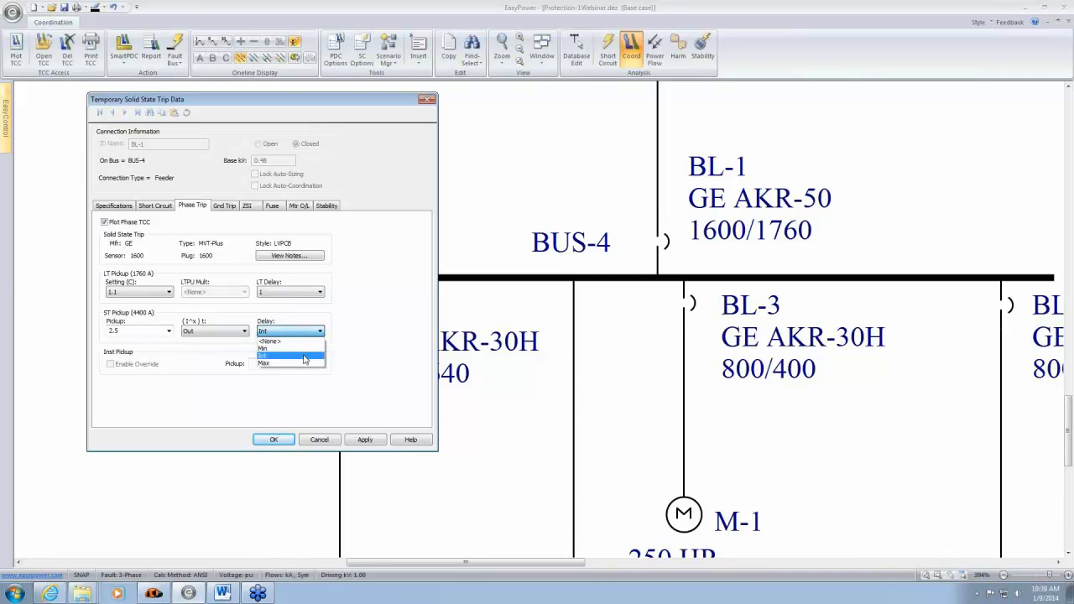
left_click(304, 359)
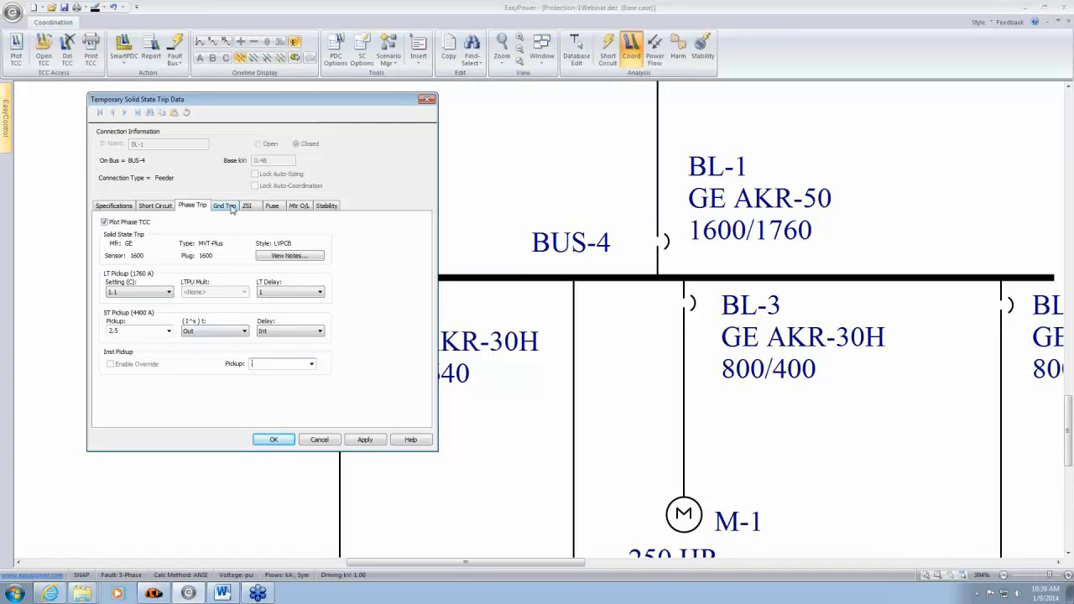
- Enable the ground TCC plot for BL-1 with a ground pickup of 0.2 and a Max delay
left_click(224, 205)
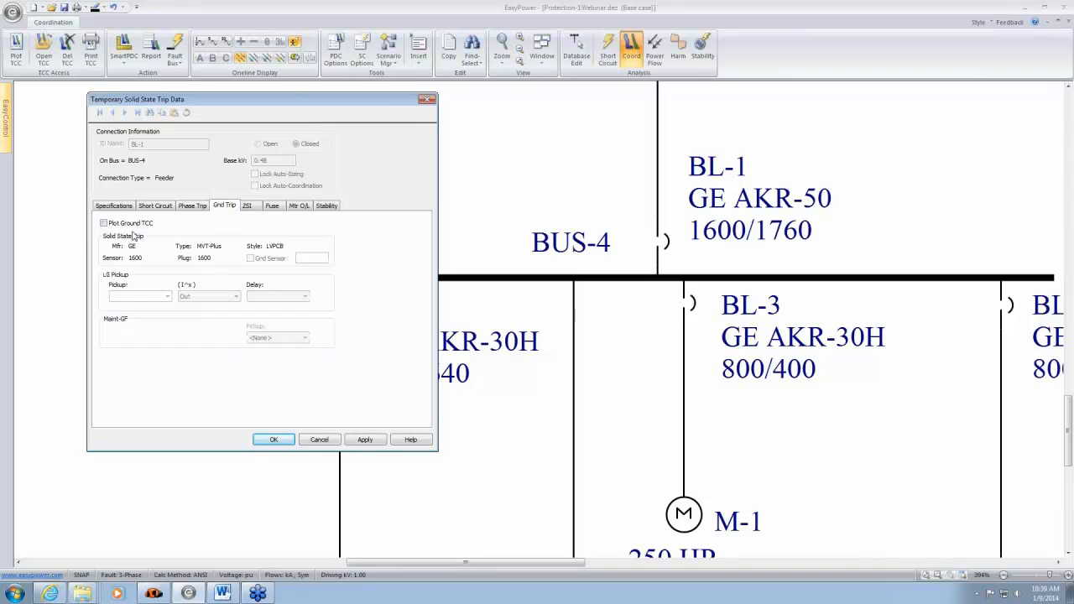
left_click(104, 223)
left_click(167, 296)
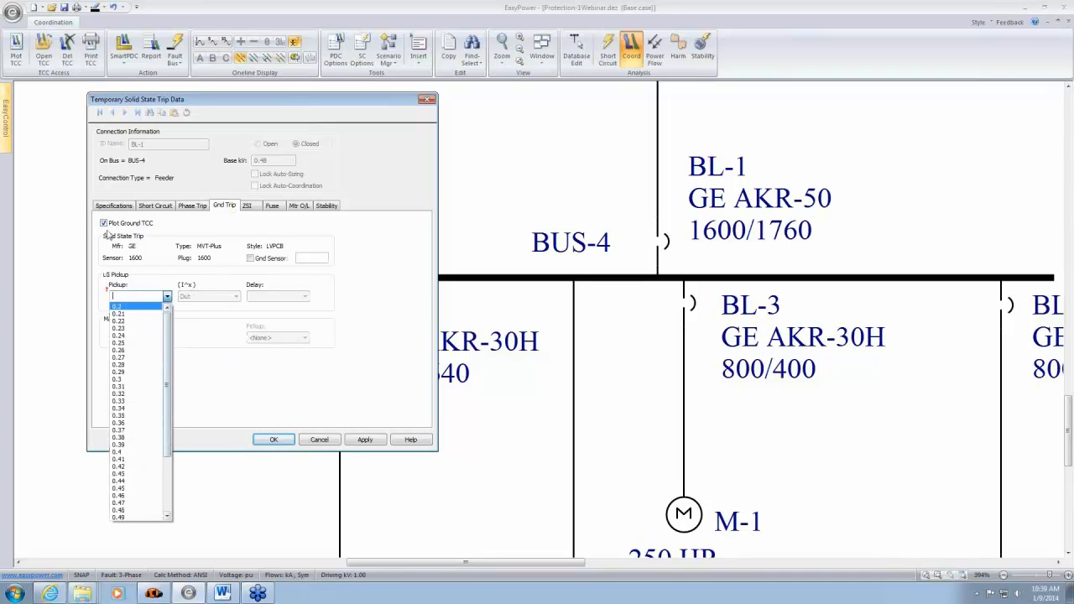
left_click_drag(167, 346, 181, 459)
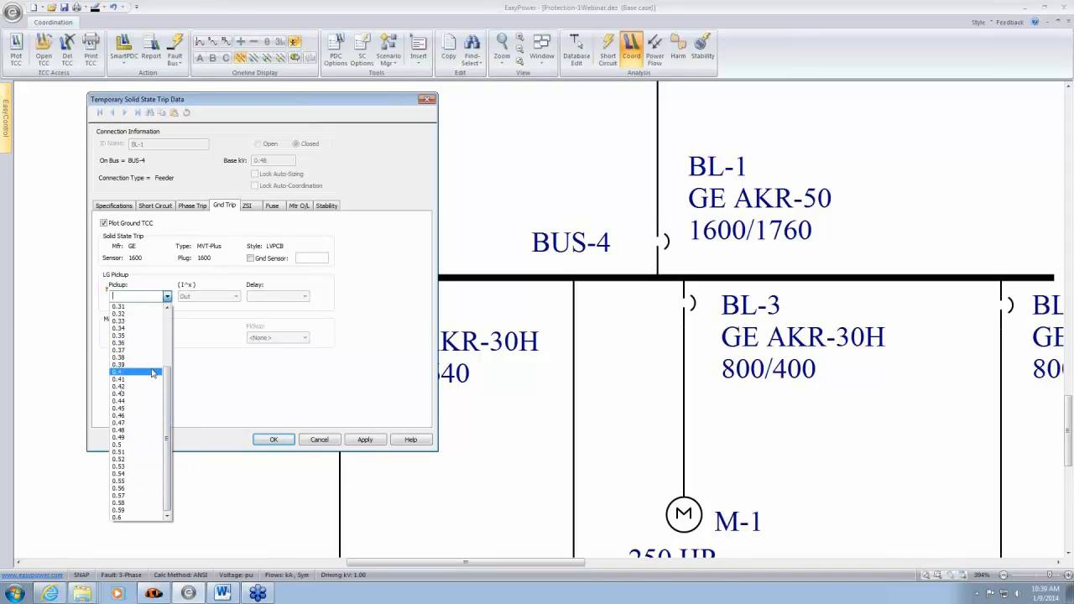
left_click_drag(167, 389, 174, 334)
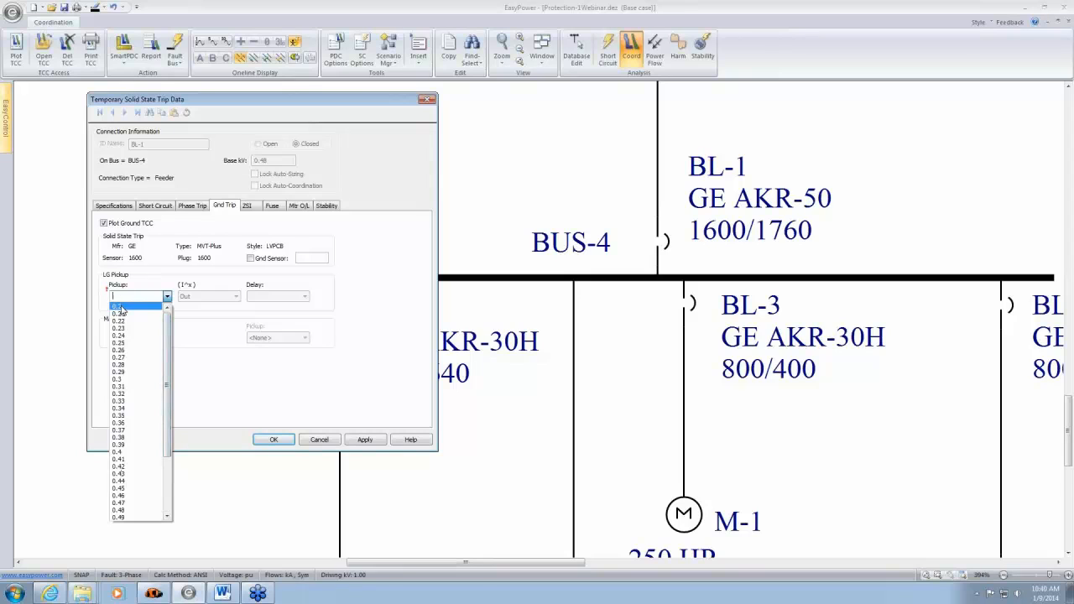
left_click(119, 306)
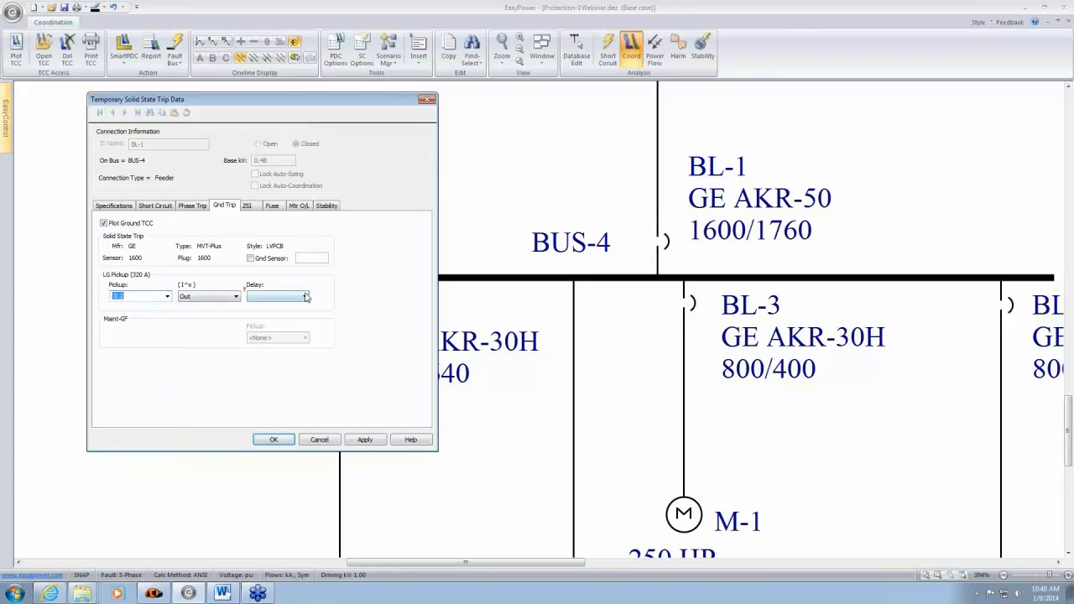
left_click(305, 296)
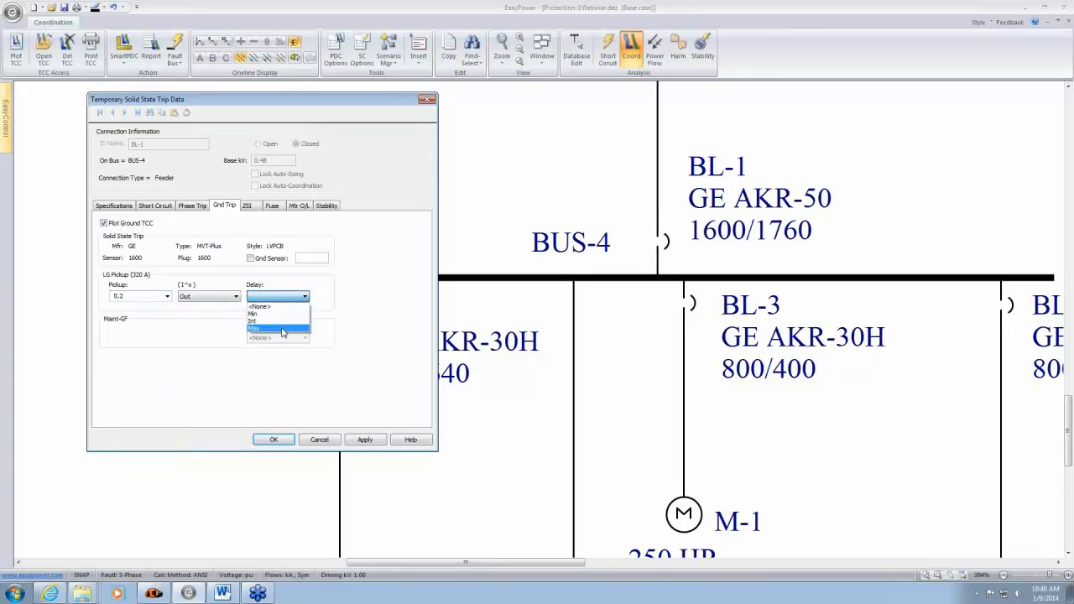
left_click(285, 328)
left_click(277, 440)
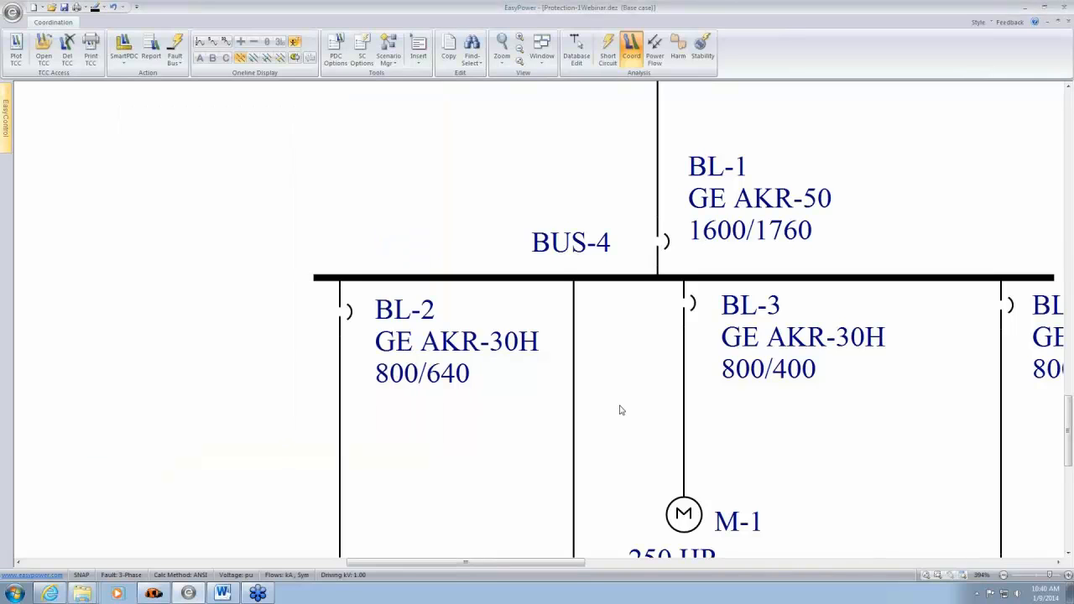
- Plot BL-1's time-current curve and raise its long-time delay to band 2 directly on the plot
left_click(668, 245)
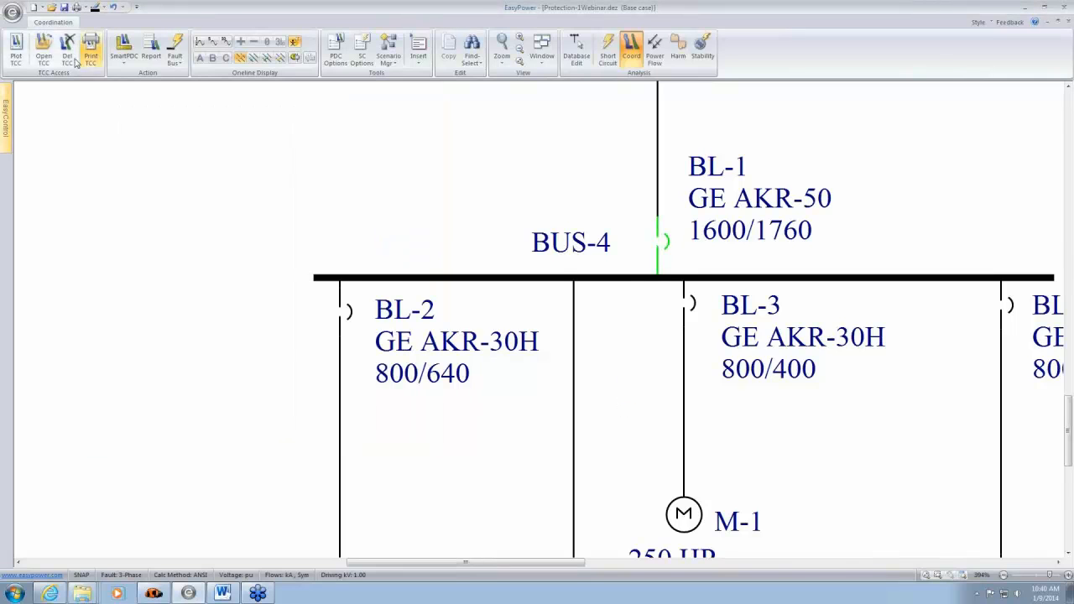
left_click(17, 50)
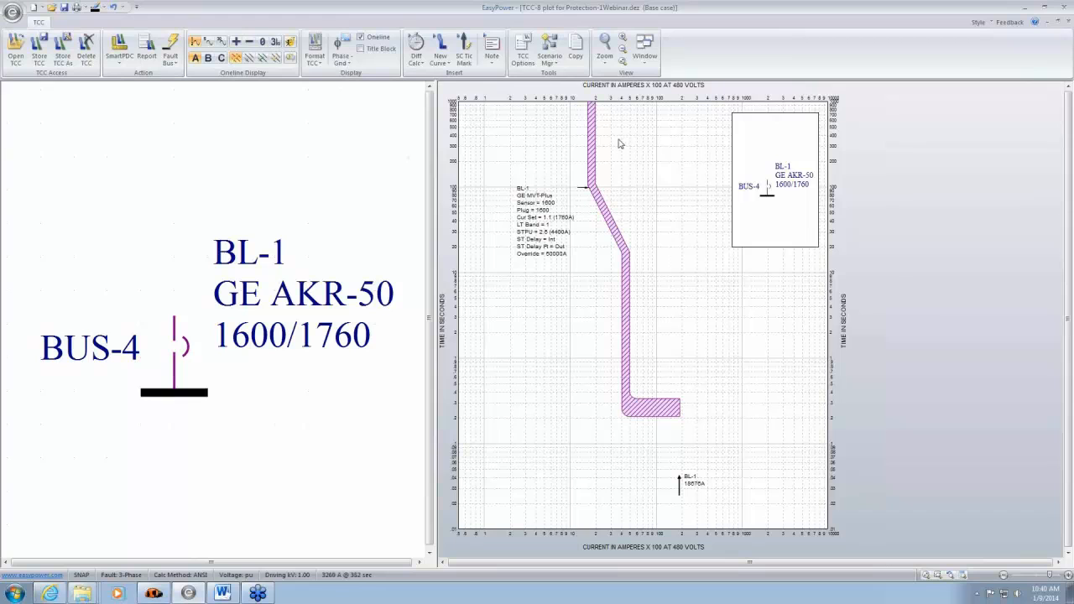
mouse_move(591, 130)
left_mouse_down()
mouse_move(604, 131)
mouse_move(551, 131)
mouse_move(596, 133)
left_mouse_up()
left_click_drag(603, 216, 621, 195)
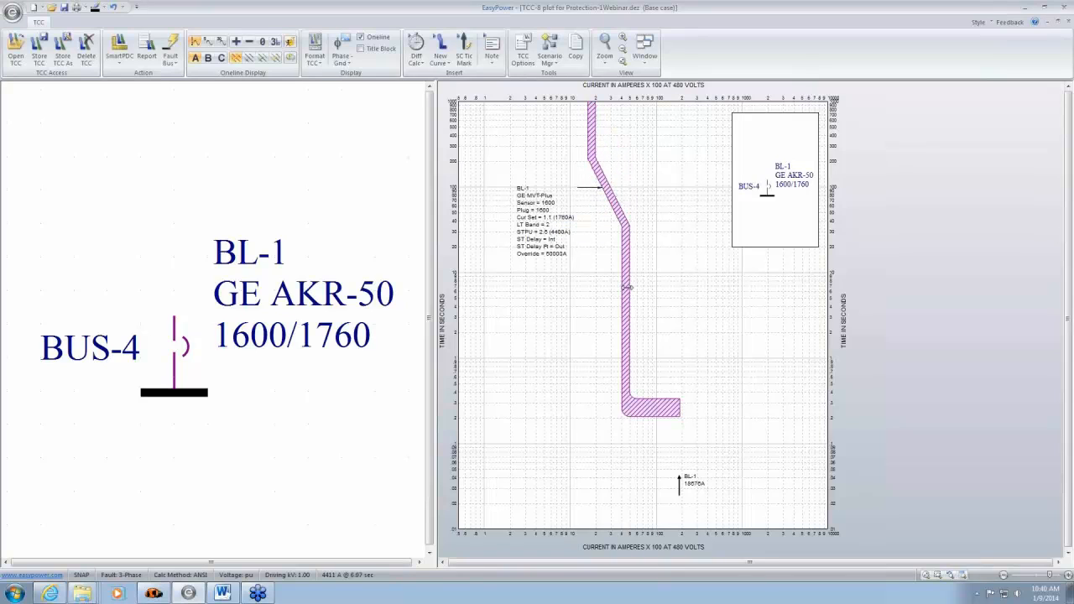
- Shift BL-1's curve to a short-time pickup of 2 and raise its short-time delay to Max
left_click_drag(626, 288, 620, 317)
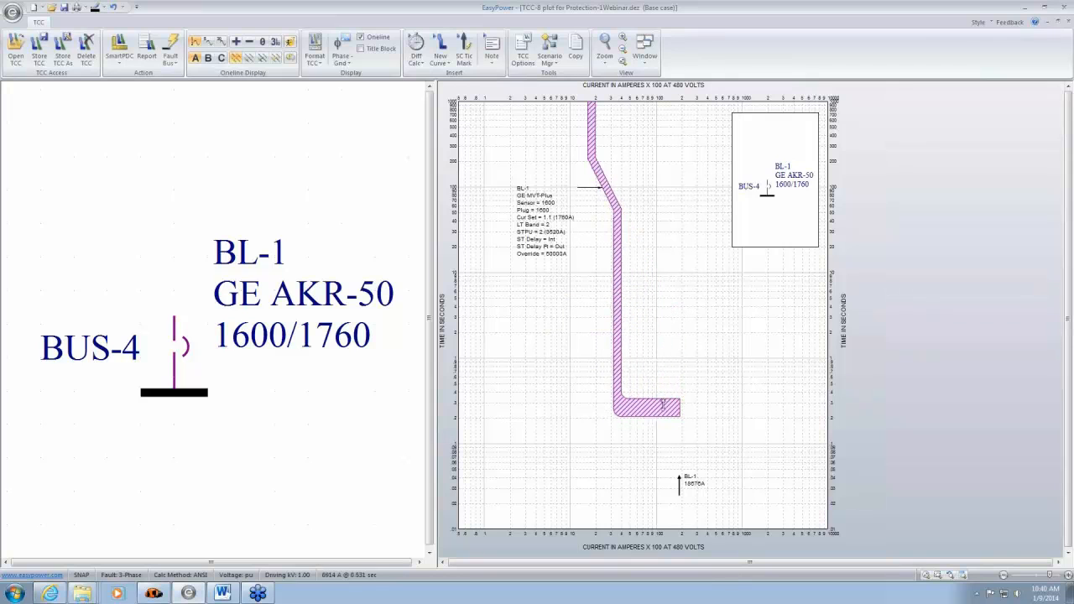
left_click_drag(663, 405, 672, 339)
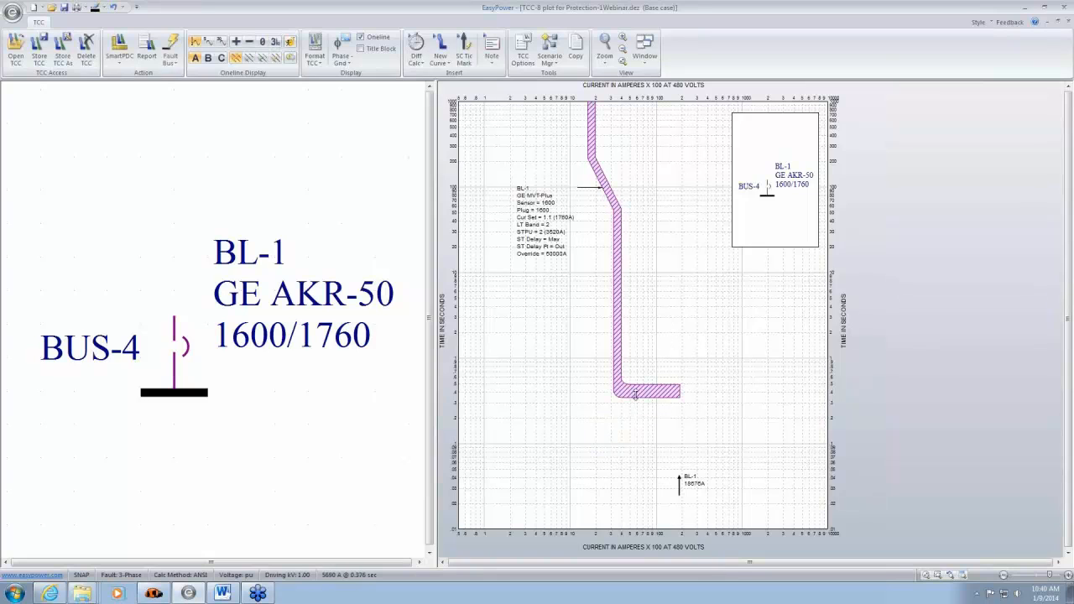
mouse_move(650, 390)
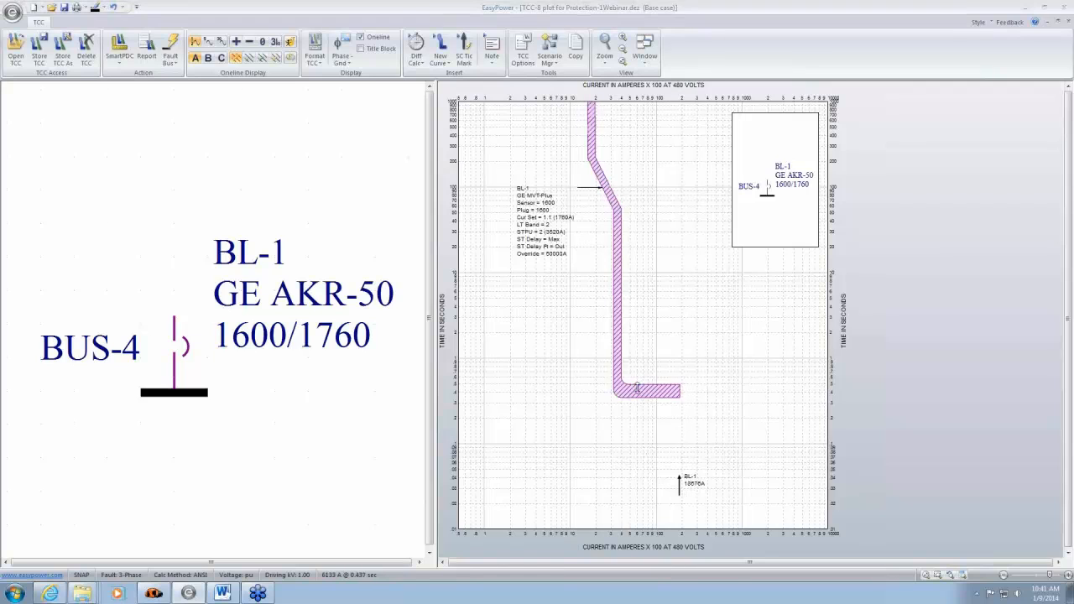
- Remove the TCC clipping from BL-1's curve and set its instantaneous pickup to 15
double_click(618, 362)
left_click(429, 225)
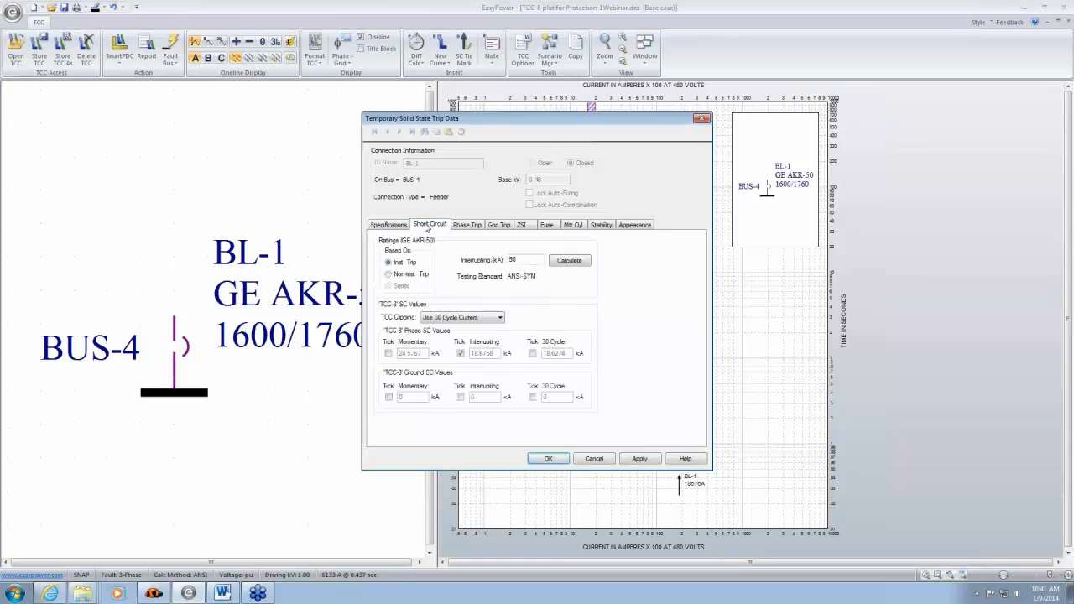
left_click(501, 317)
left_click(433, 328)
left_click(472, 225)
left_click(585, 383)
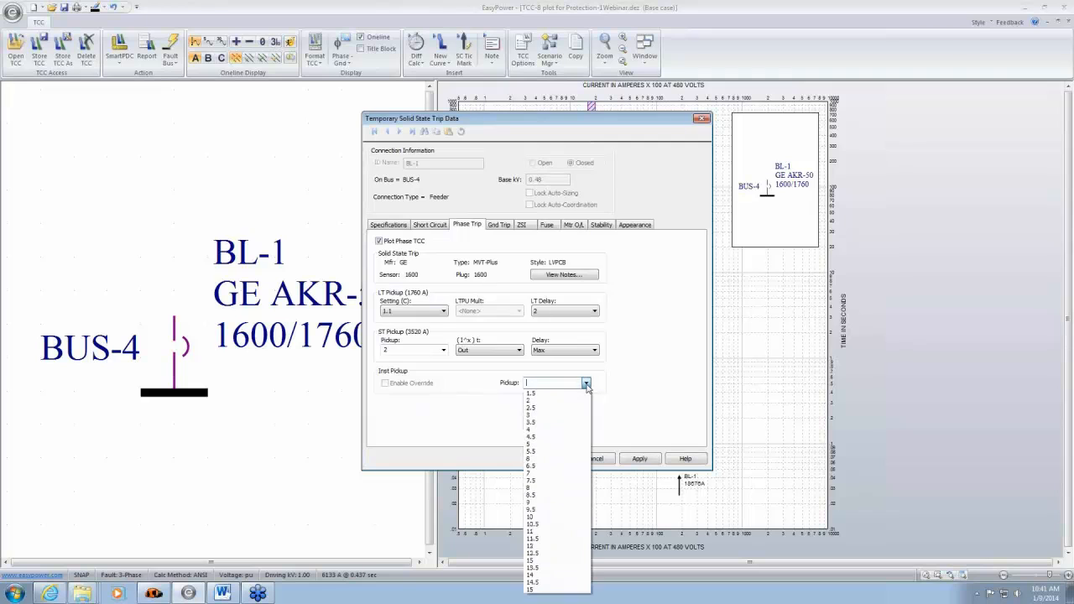
left_click(541, 590)
left_click(548, 458)
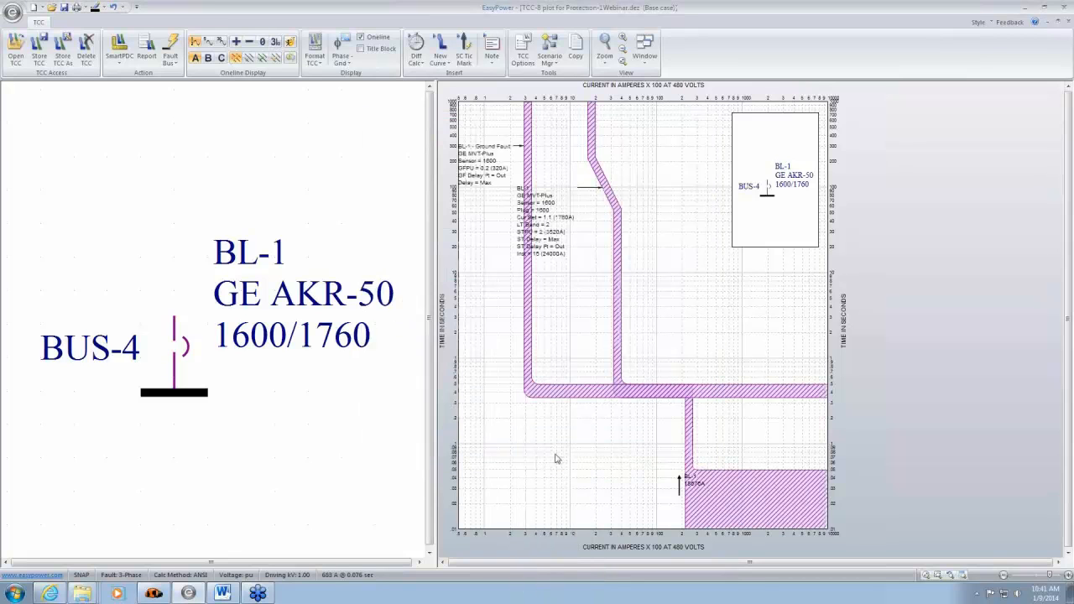
- Move BL-1's phase settings label into the empty area below the short-time band and display phase coordination only
left_click_drag(571, 256, 519, 495)
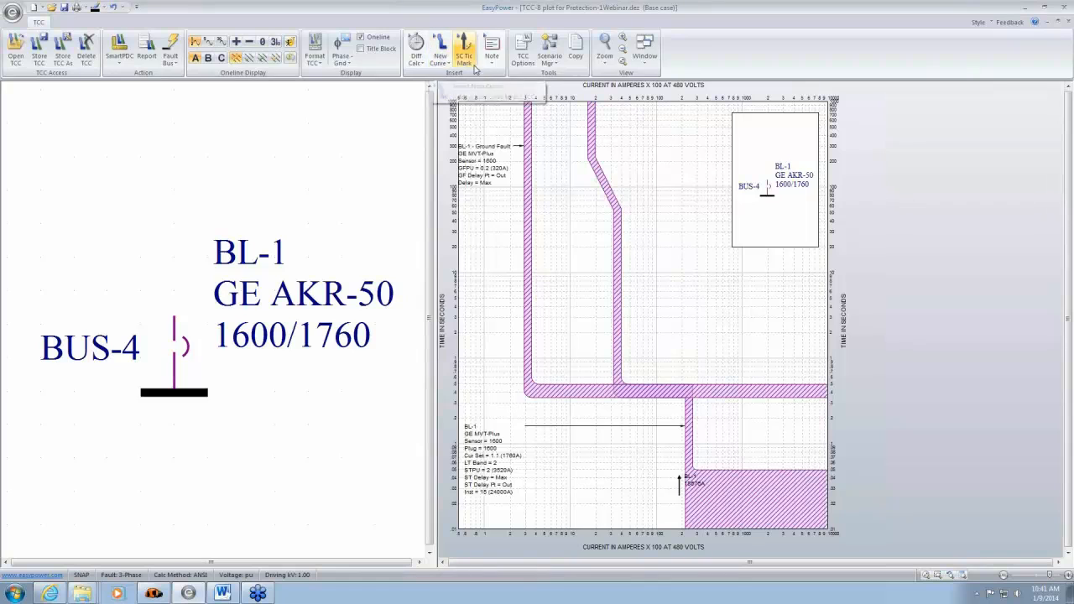
left_click(344, 65)
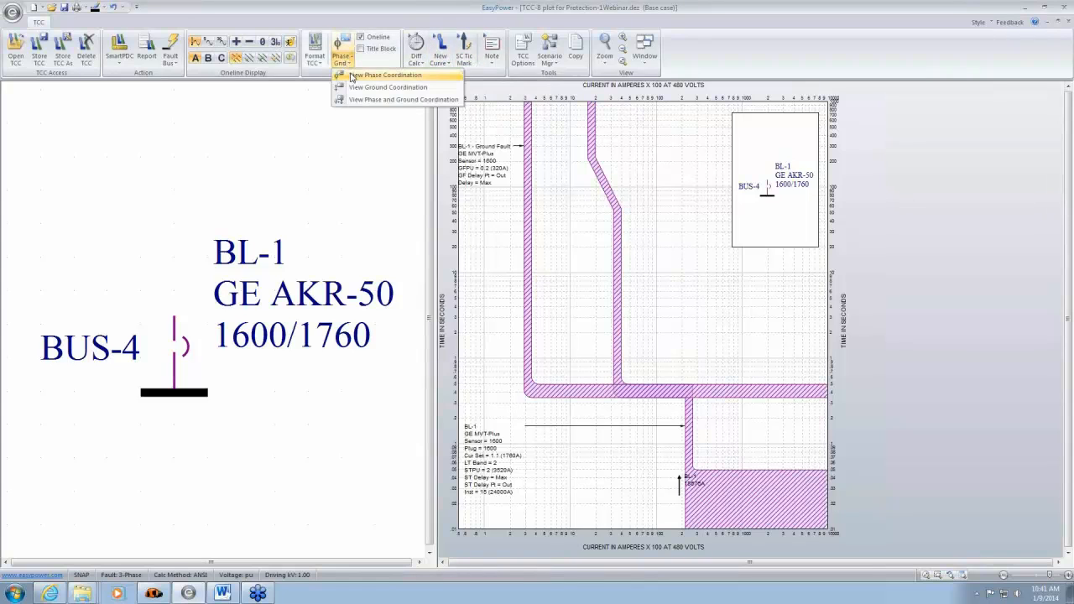
left_click(351, 75)
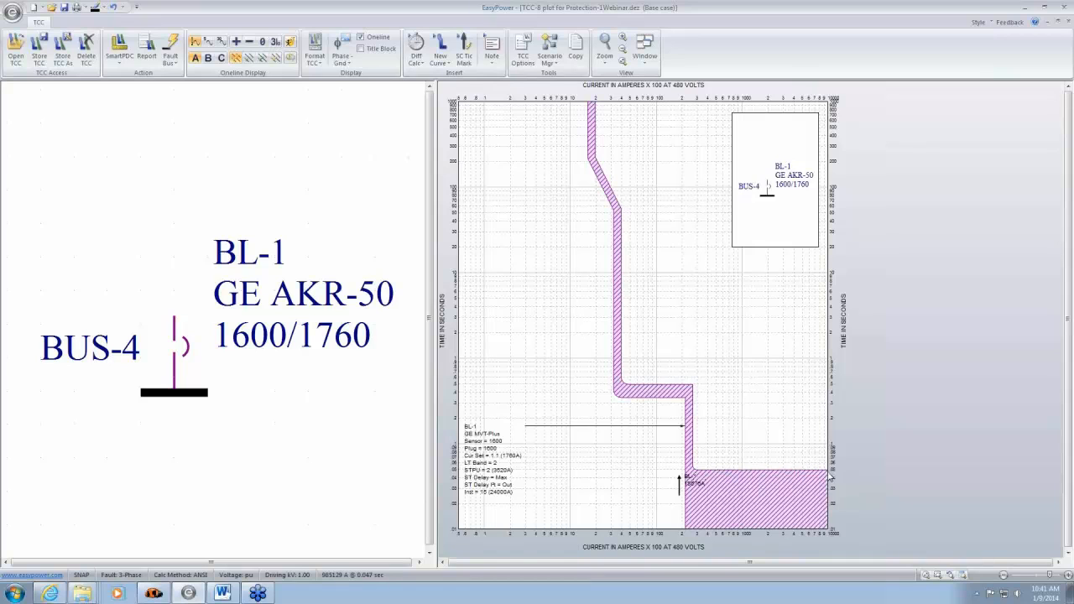
mouse_move(835, 477)
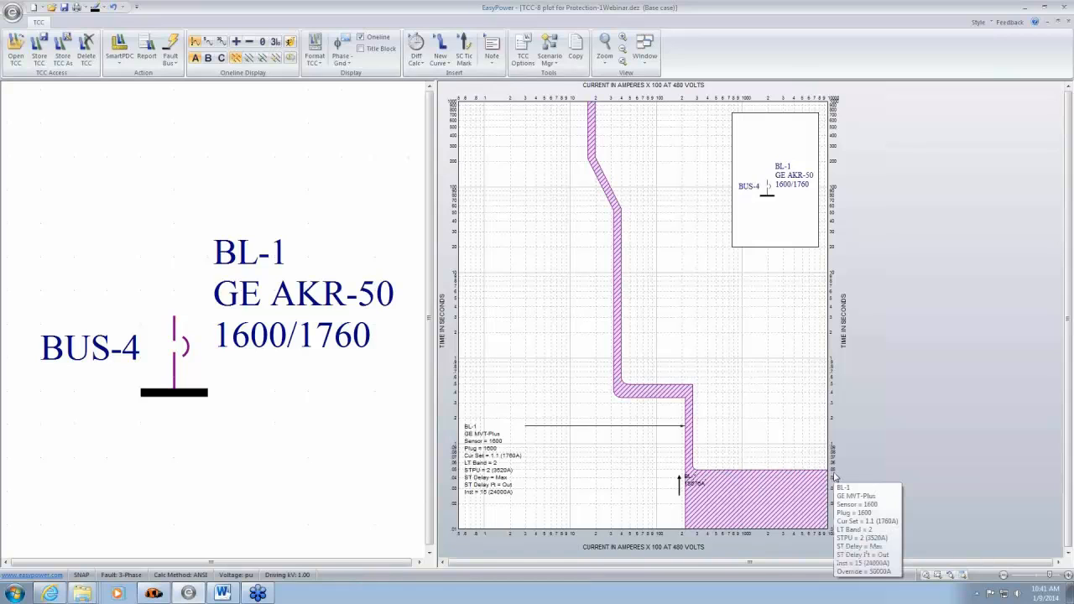
left_click(678, 482)
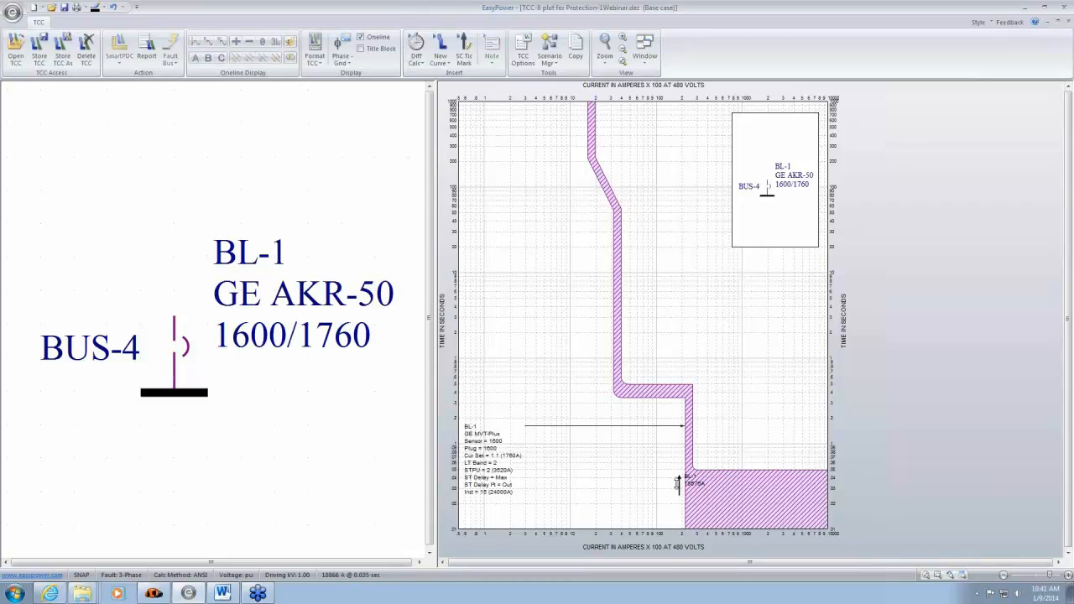
left_click_drag(678, 482, 679, 510)
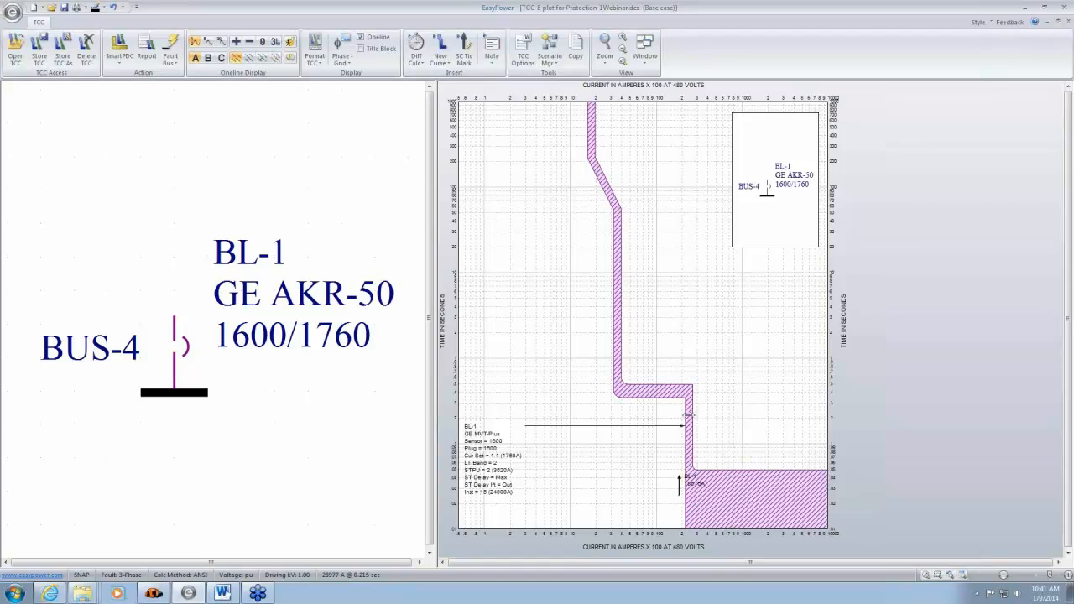
- Clear BL-1's instantaneous pickup setting in its phase trip data
double_click(692, 424)
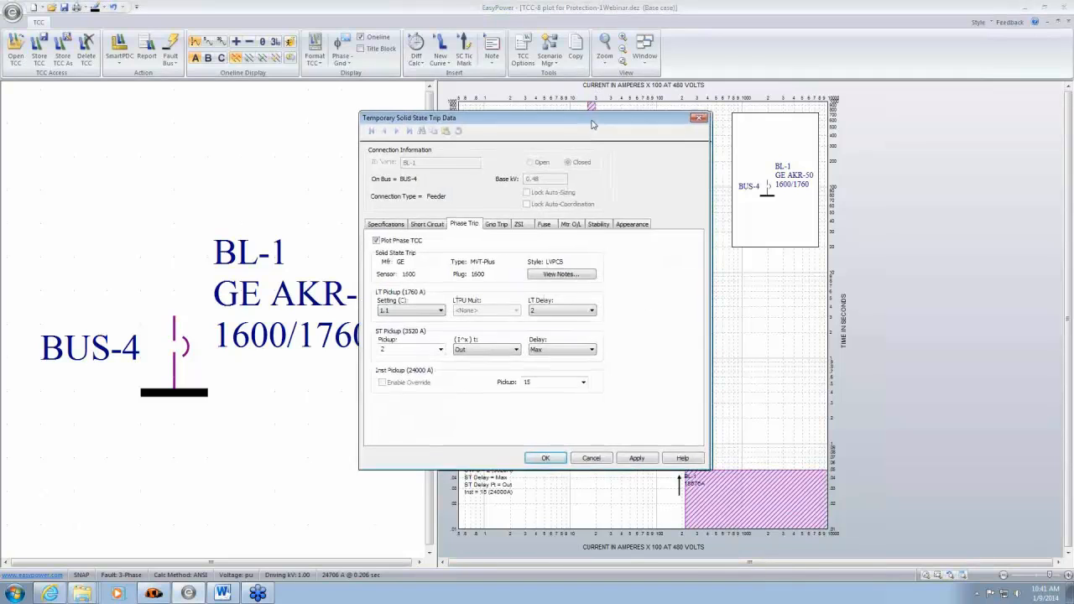
left_click_drag(591, 122, 459, 119)
double_click(424, 381)
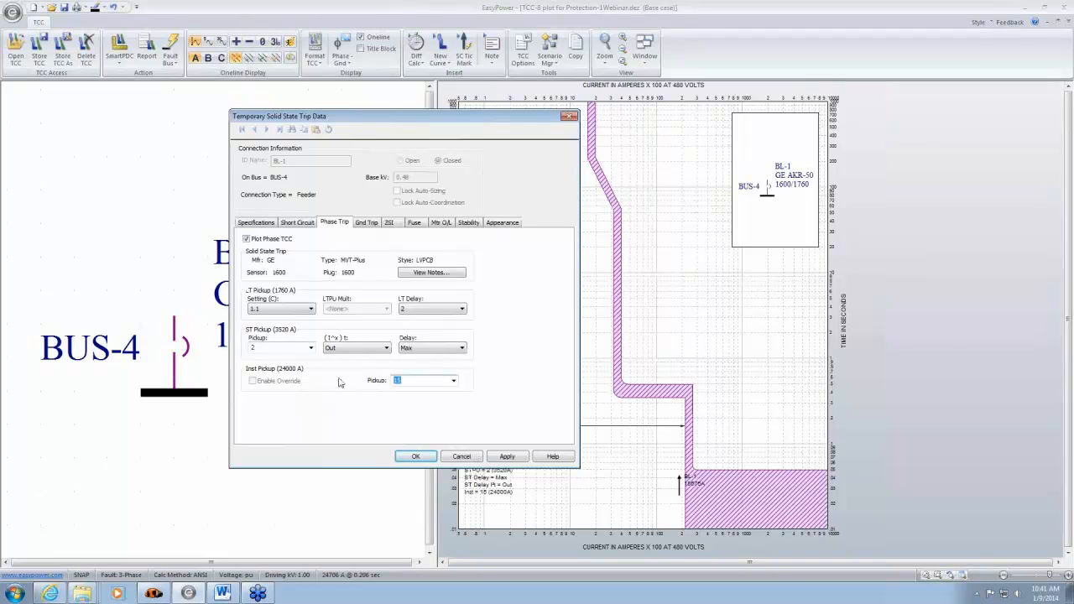
key("BackSpace")
left_click(424, 458)
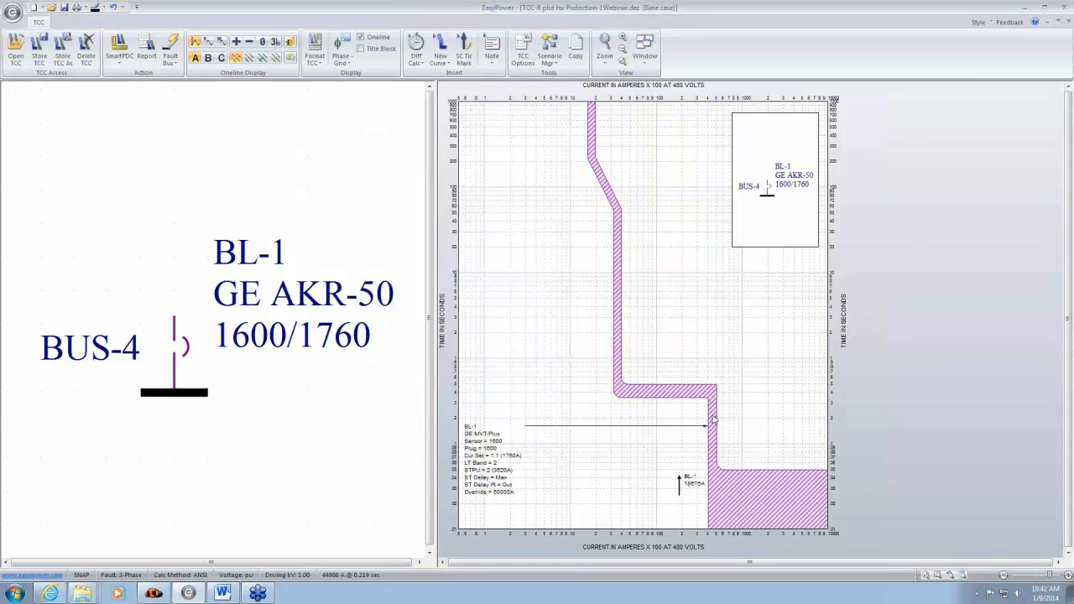
- Check the instantaneous pickup and override fields in BL-1's phase trip data
left_click(711, 420)
double_click(712, 419)
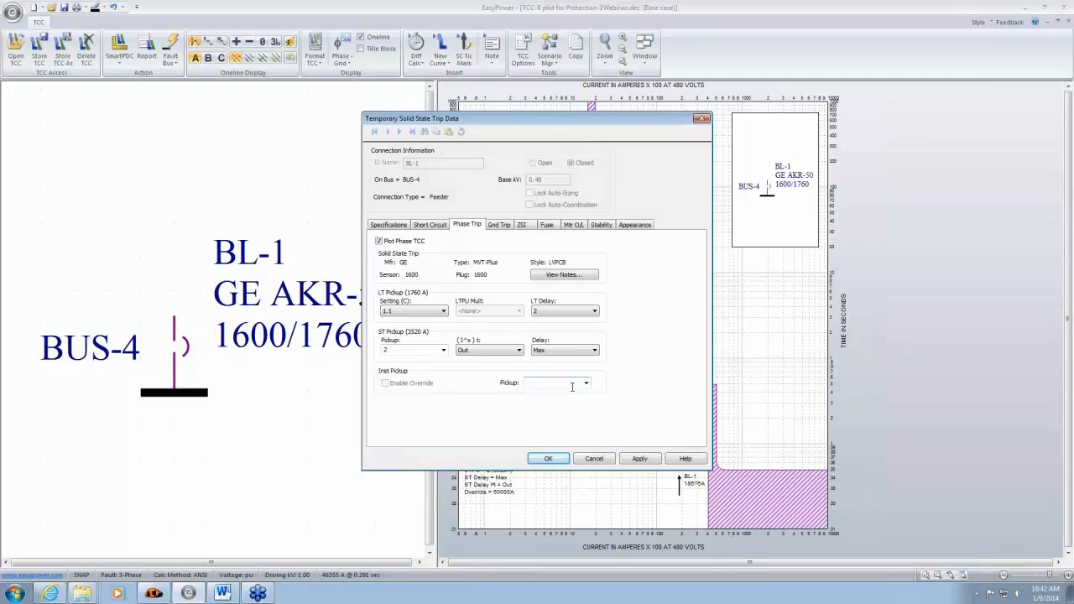
left_click(550, 458)
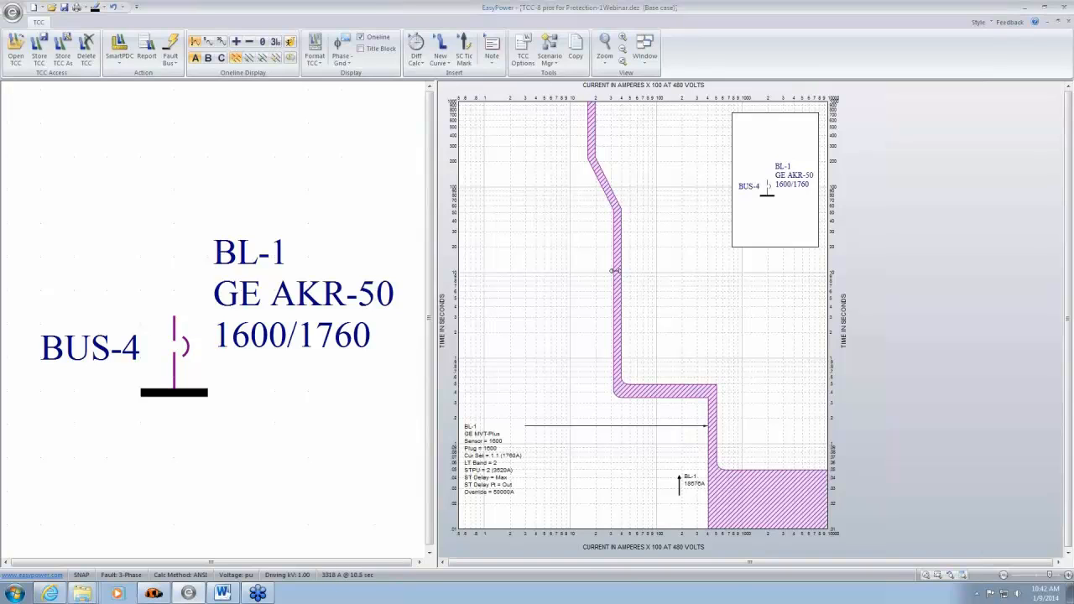
- Plot BL-1's ground TCC and move its ground fault label lower, just beside the ground curve
double_click(615, 269)
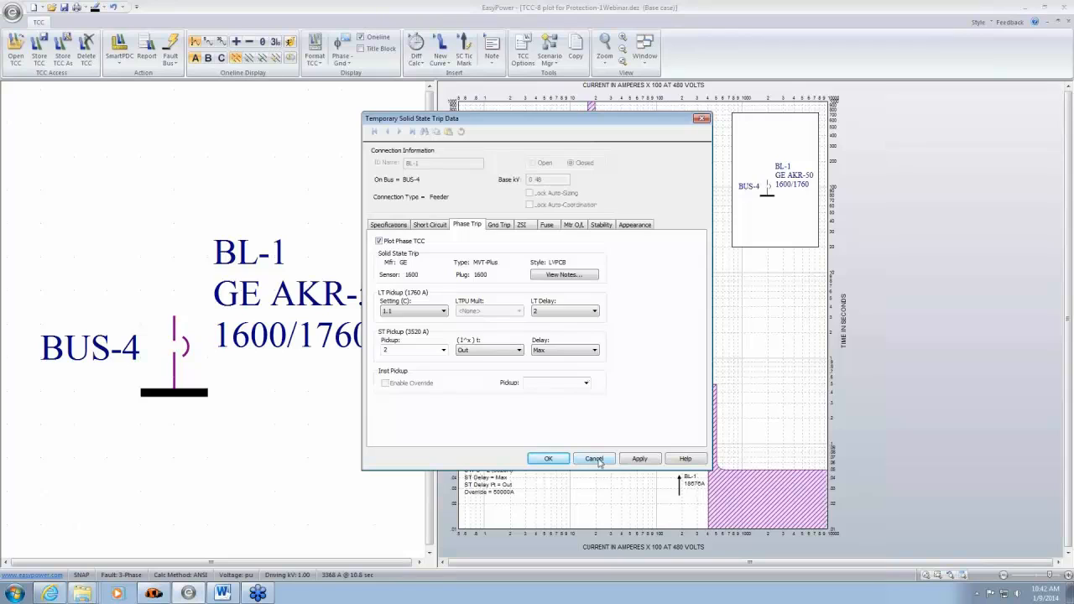
left_click(499, 225)
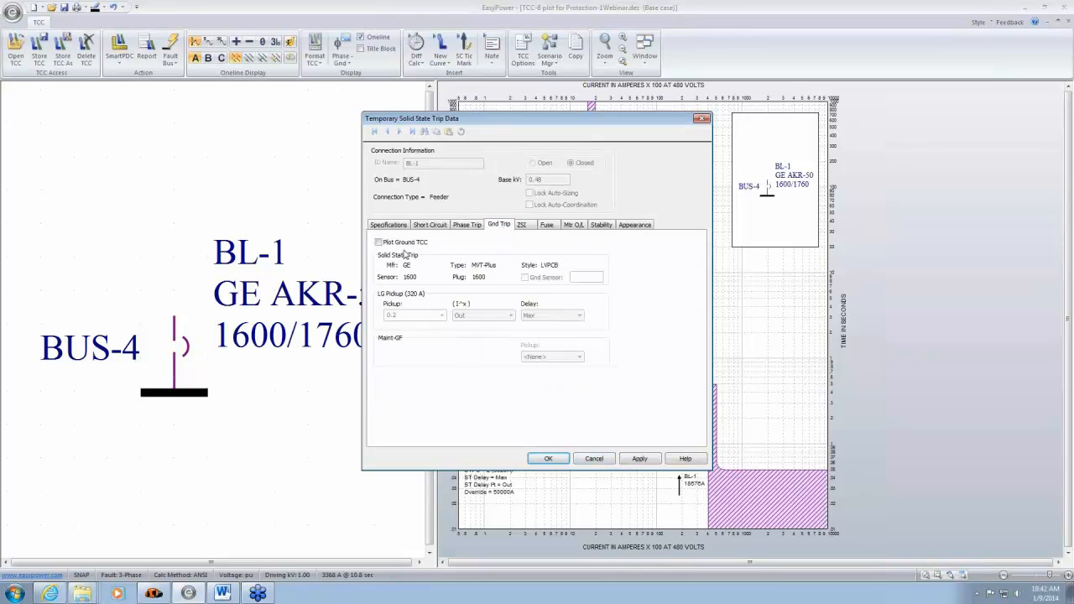
left_click(379, 242)
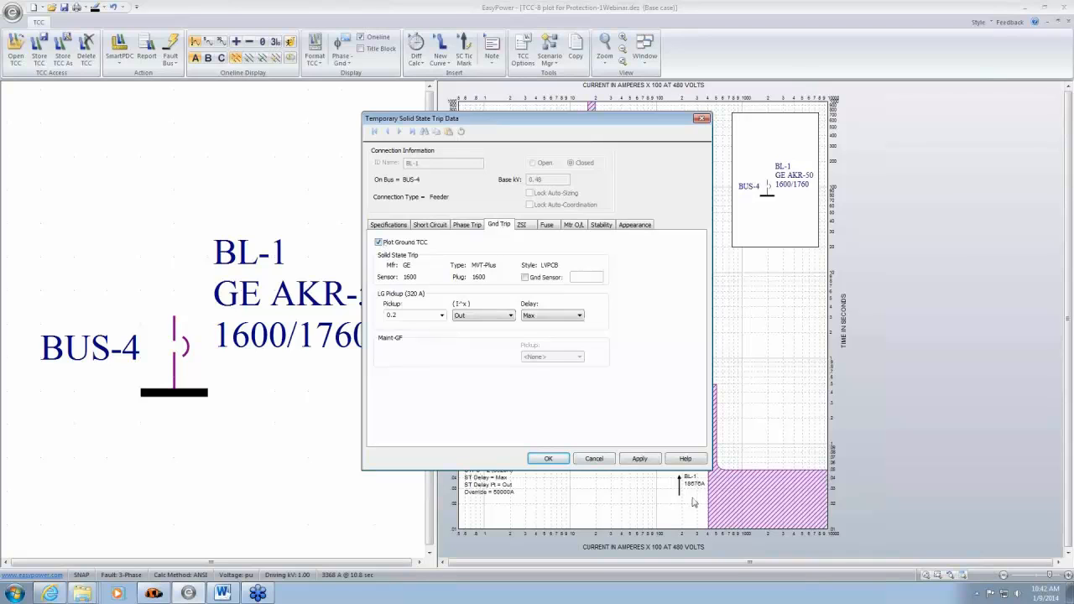
left_click(549, 460)
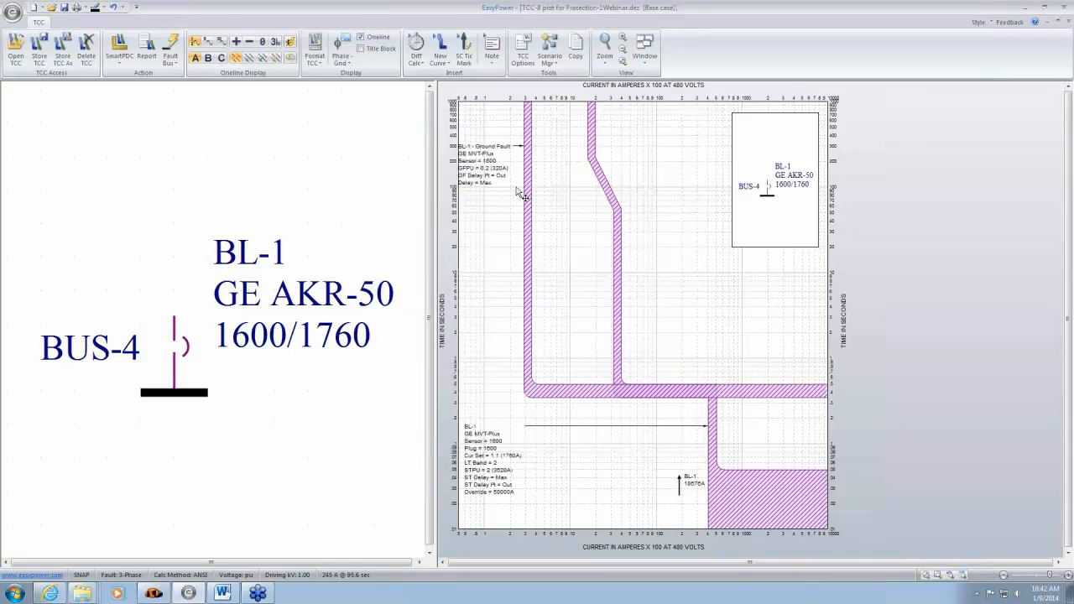
left_click_drag(493, 173, 500, 226)
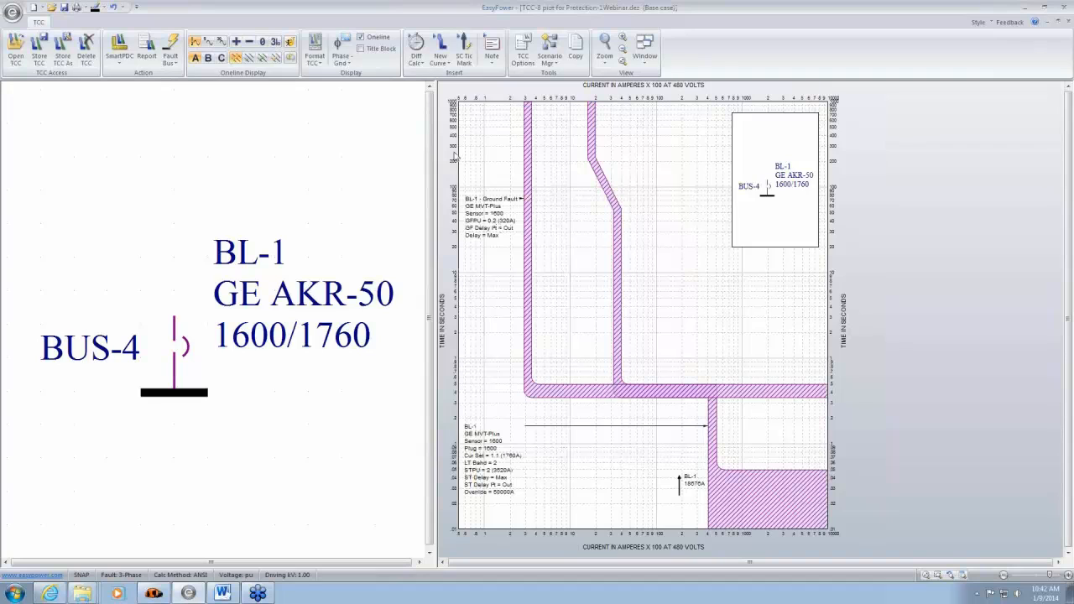
- Compare BL-1's curves by viewing phase coordination only, ground coordination only, and phase and ground coordination combined
left_click(342, 52)
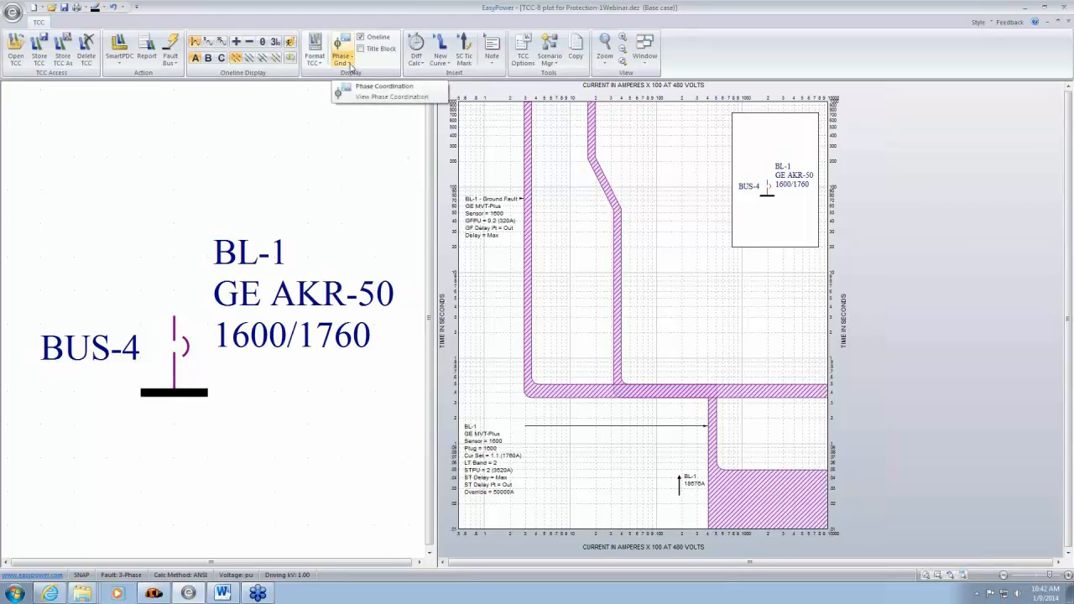
left_click(351, 66)
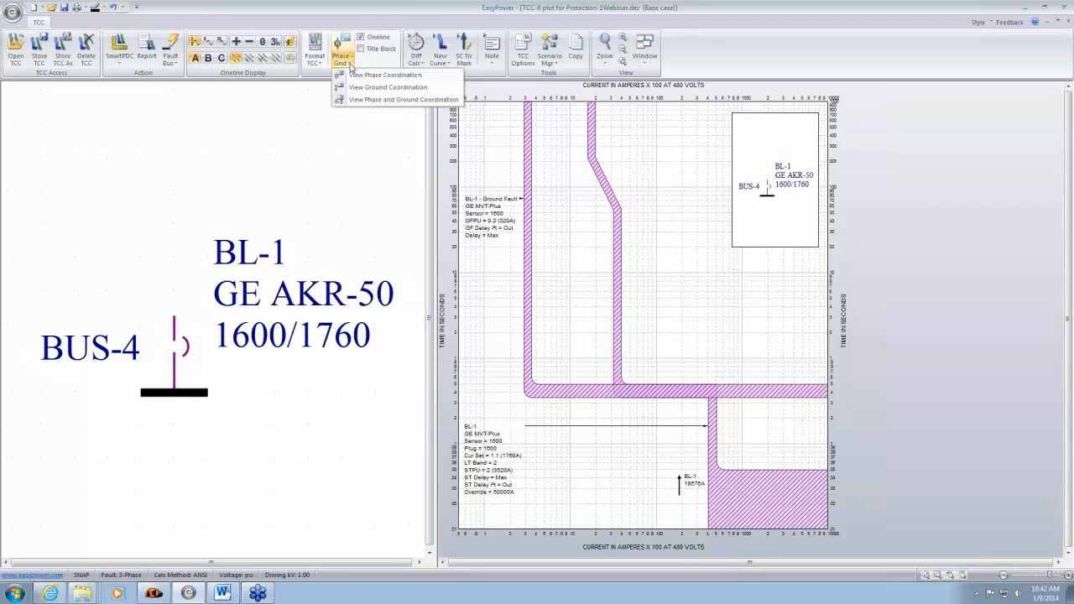
left_click(384, 76)
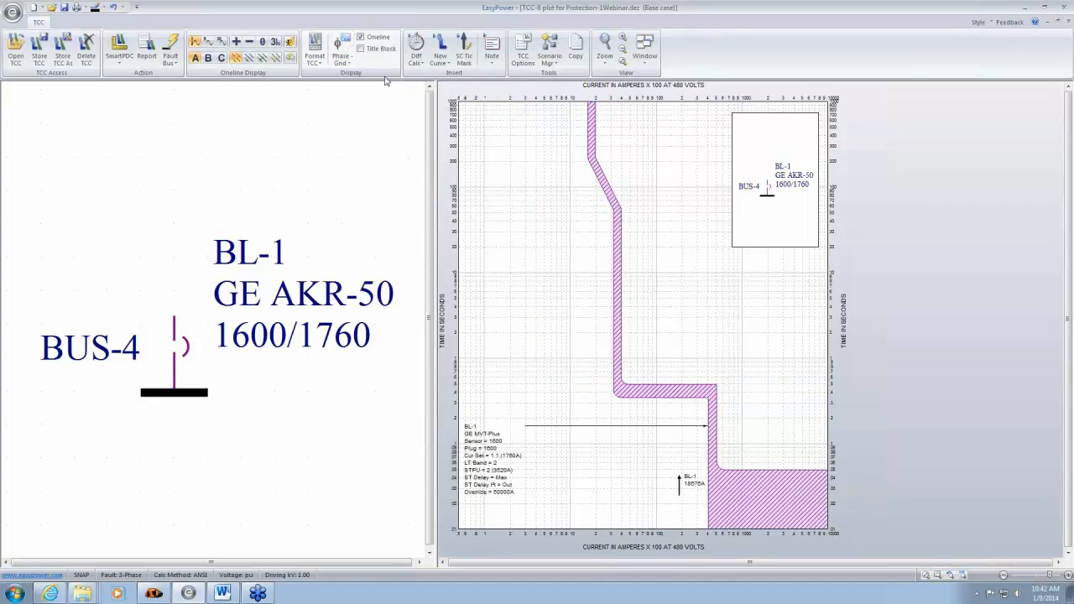
left_click(314, 57)
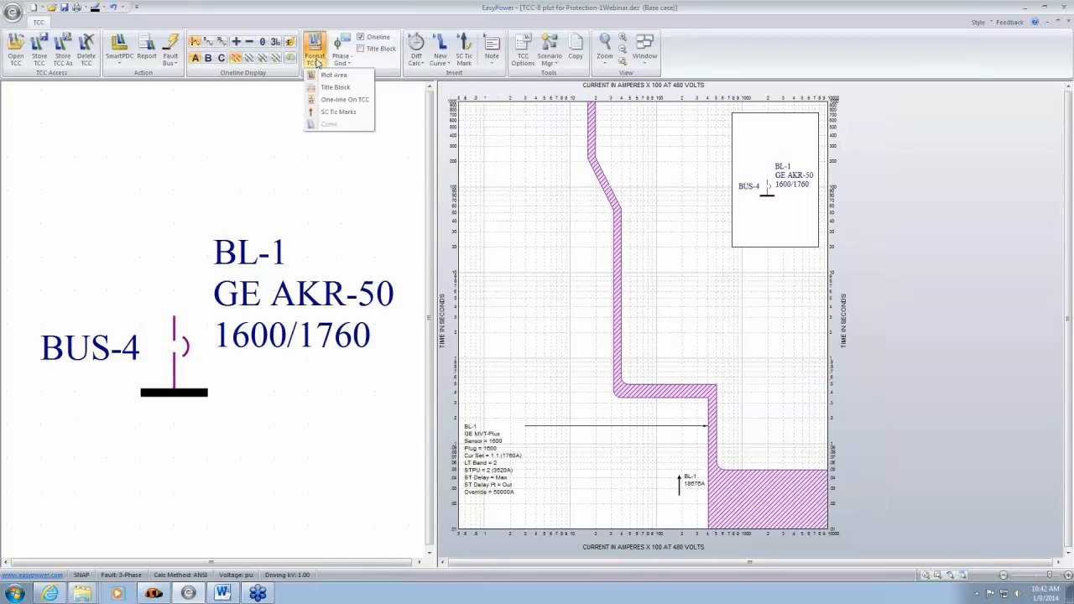
left_click(341, 63)
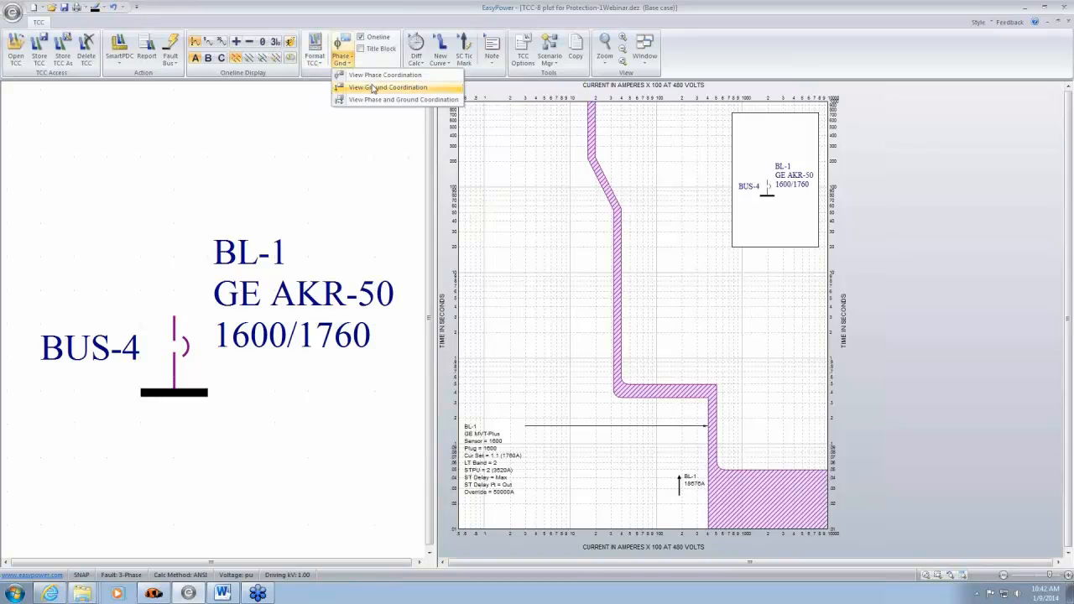
left_click(375, 87)
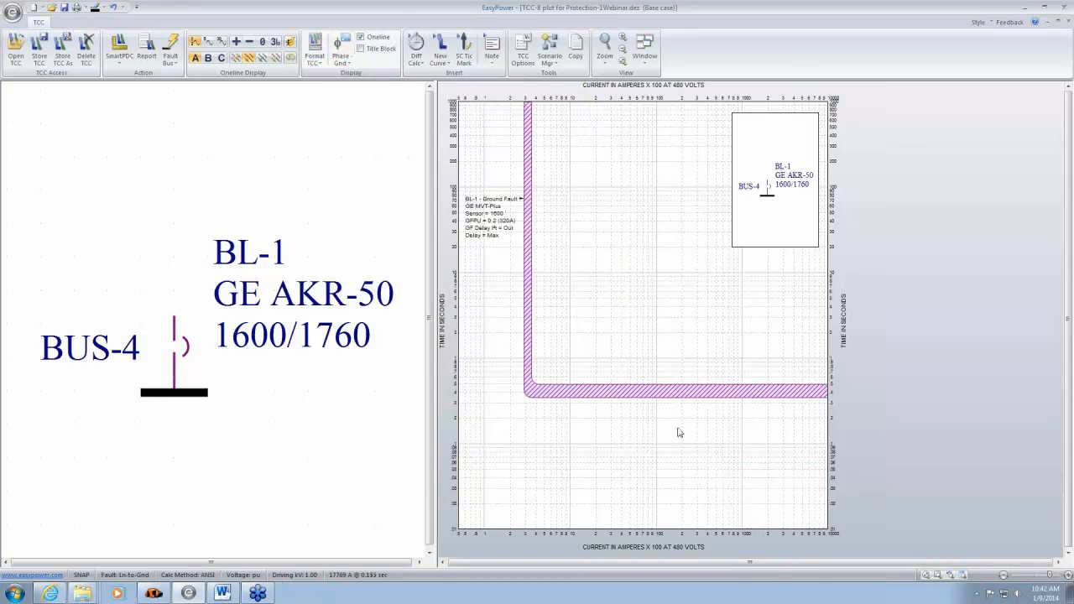
left_click(342, 63)
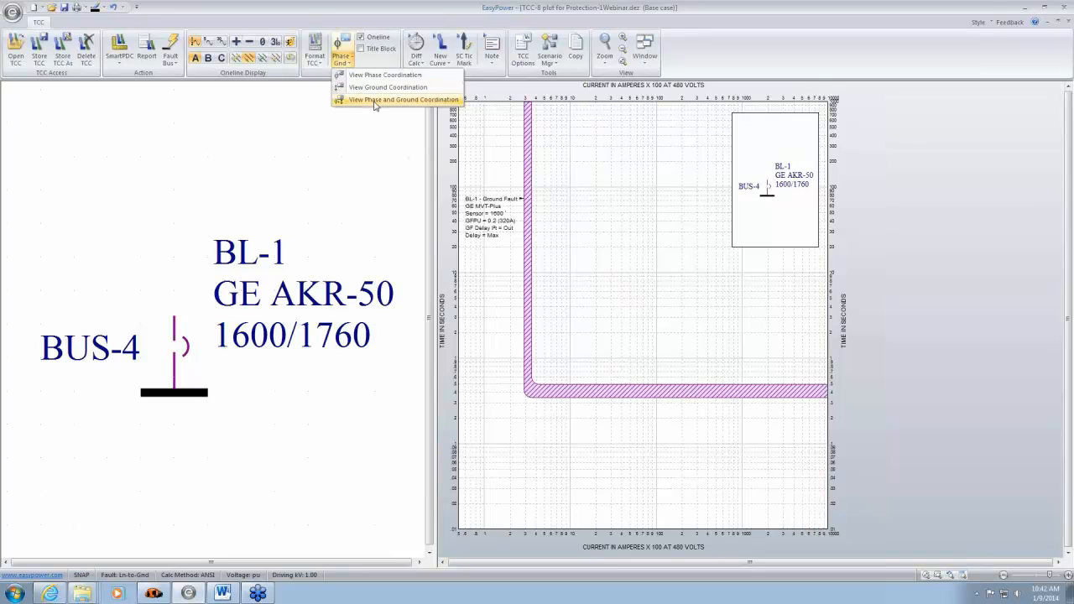
left_click(444, 100)
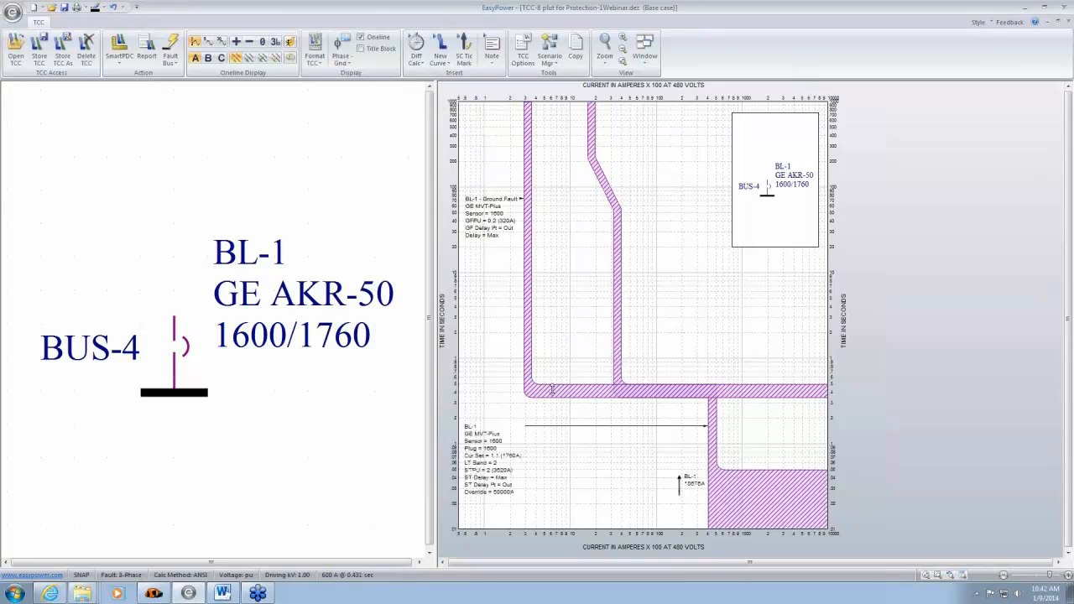
- Lower BL-1's ground fault delay band to Min and set its short-time (I^x) t option to In
left_click_drag(554, 392, 560, 461)
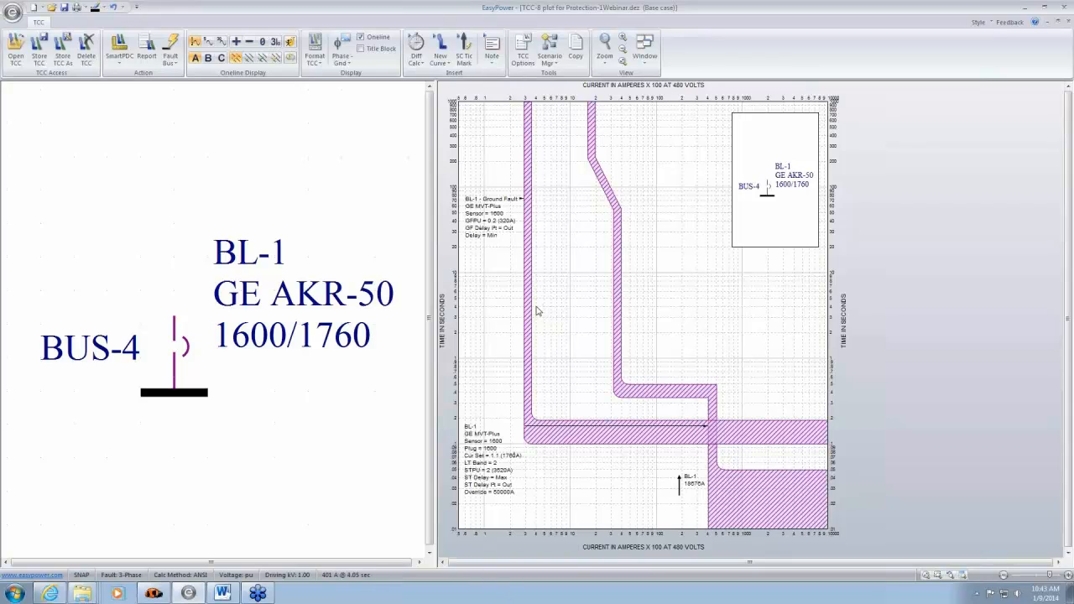
double_click(613, 320)
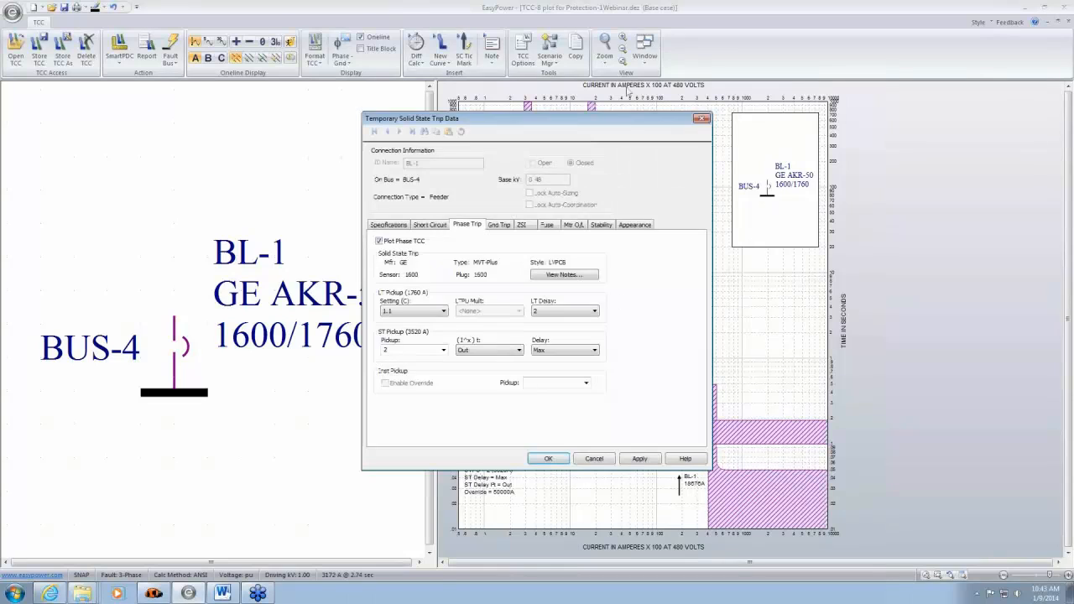
left_click_drag(625, 130, 343, 109)
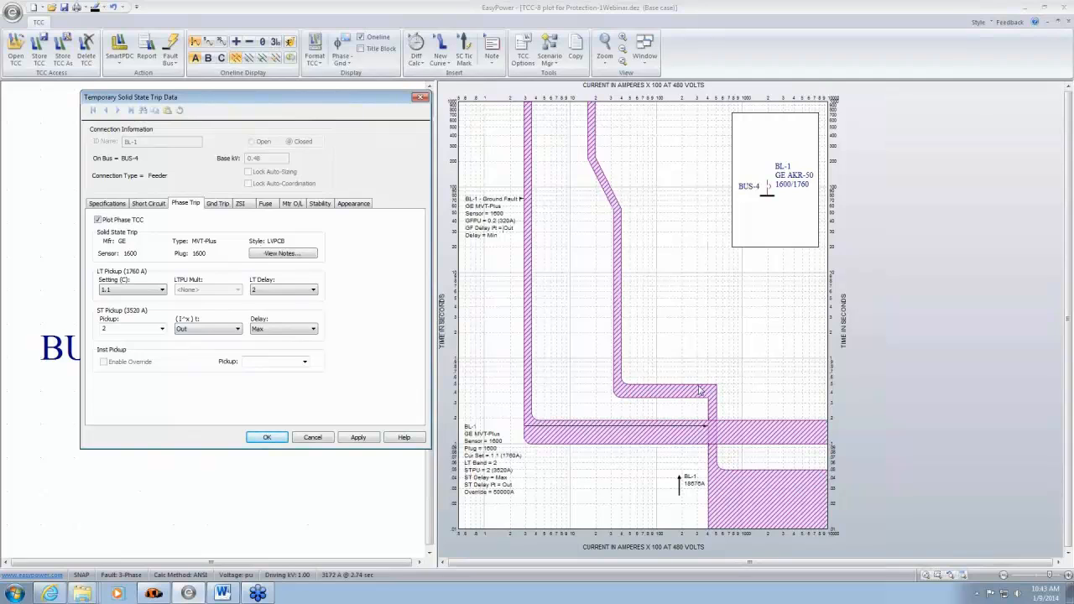
left_click(232, 331)
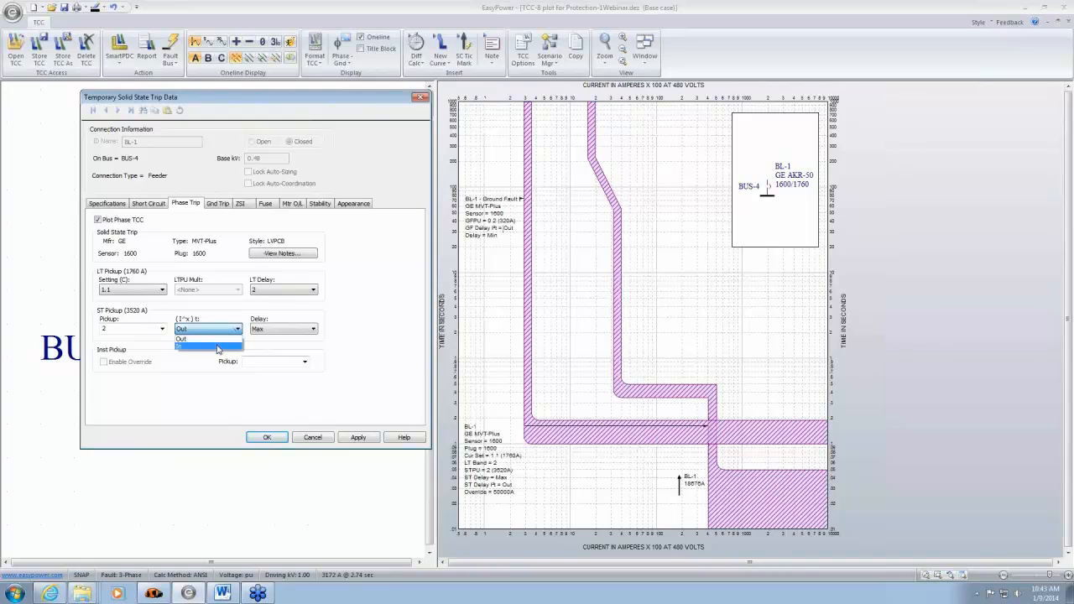
left_click(220, 344)
left_click(358, 437)
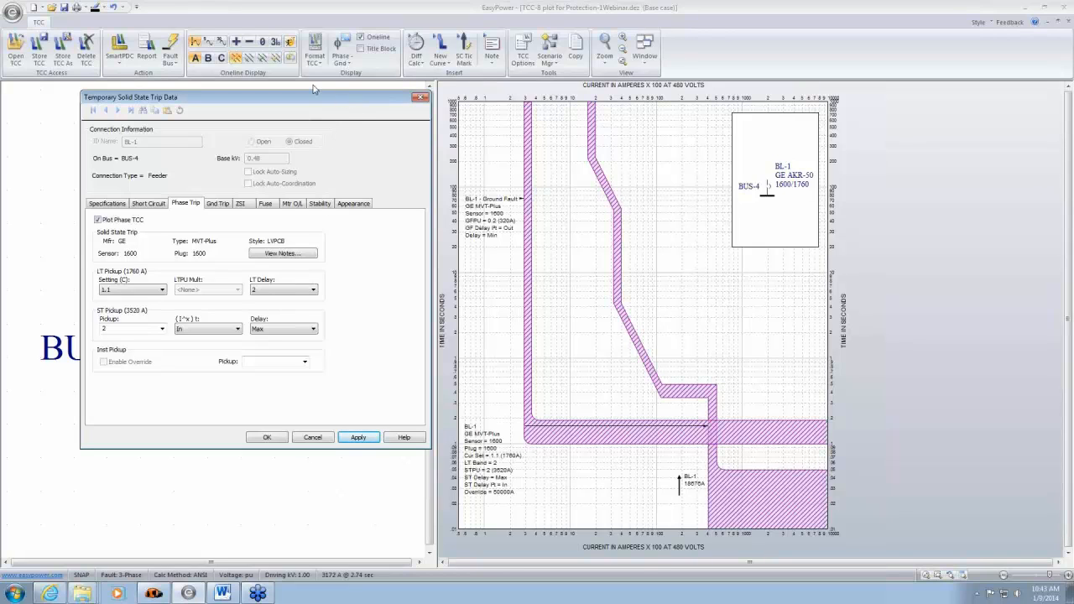
- Set BL-1's LT Delay to 4 and move its phase settings label below the ground fault band
left_click_drag(322, 104, 309, 91)
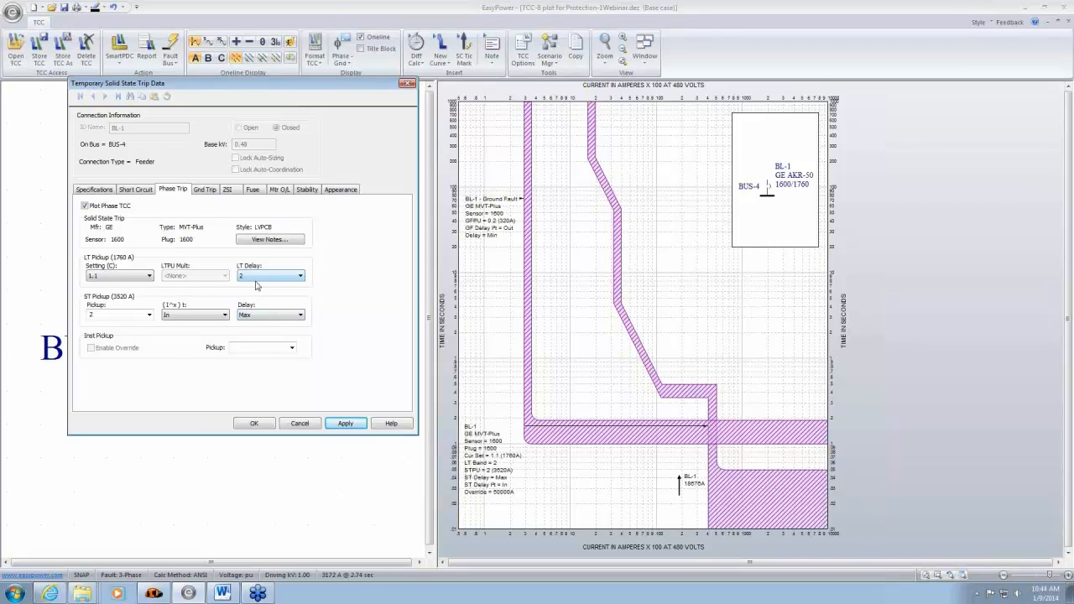
left_click(303, 280)
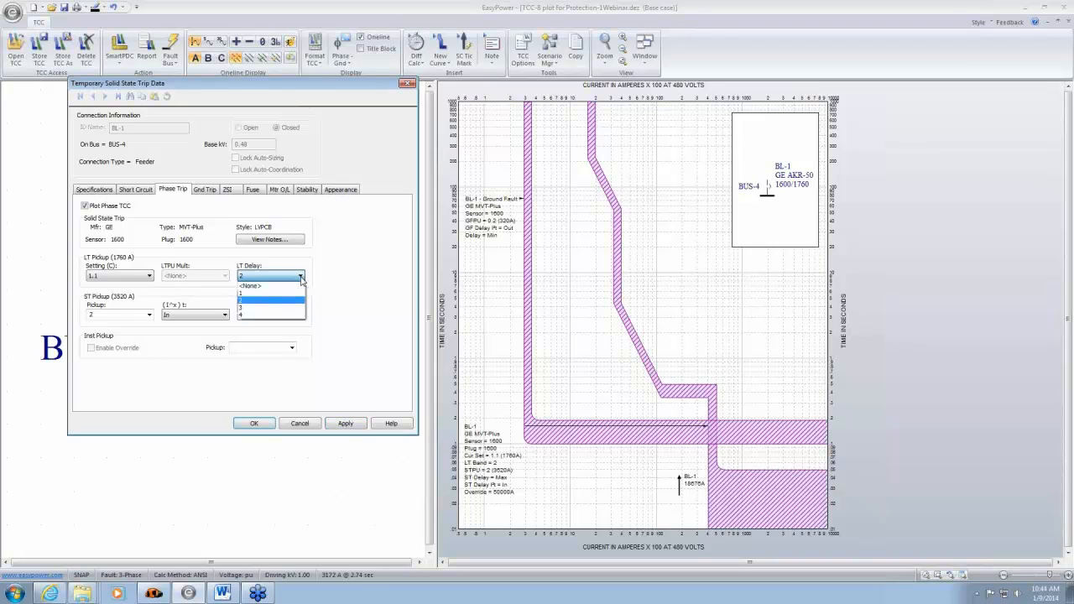
left_click(271, 315)
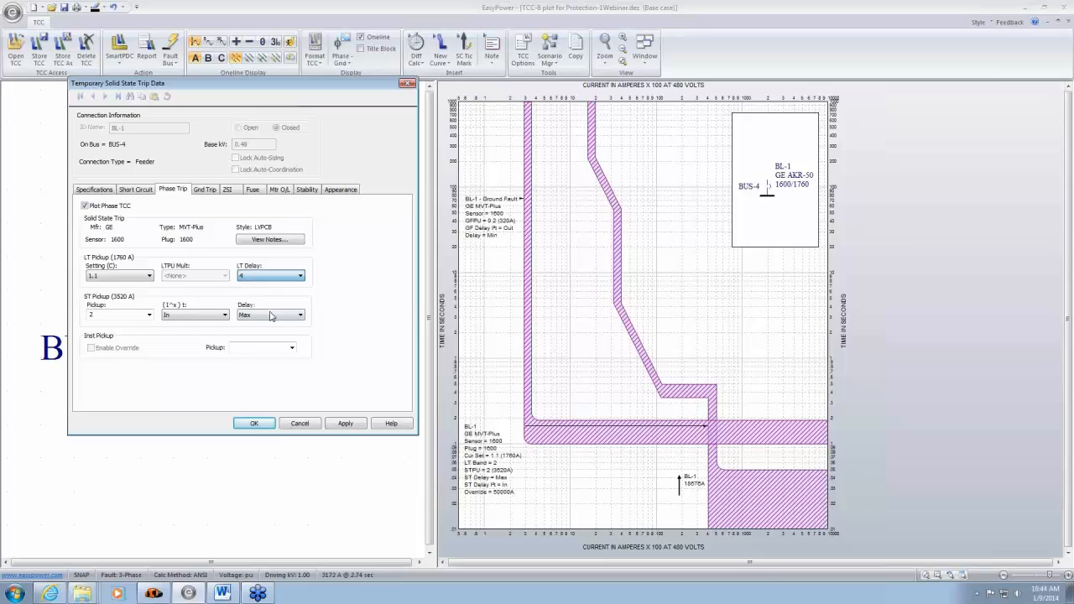
left_click(347, 424)
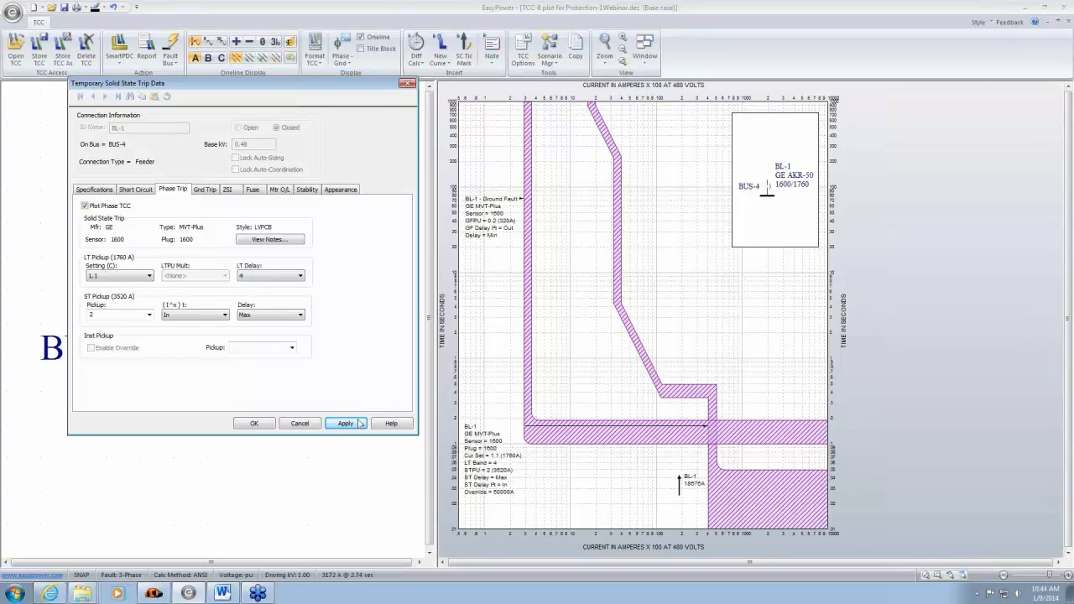
left_click(256, 424)
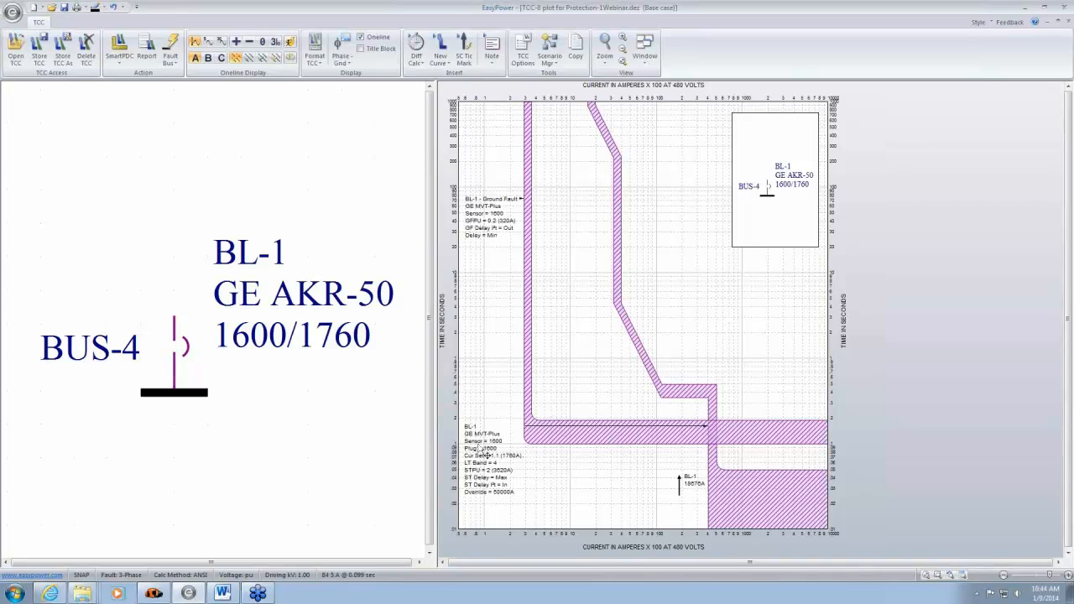
left_click_drag(478, 464, 488, 492)
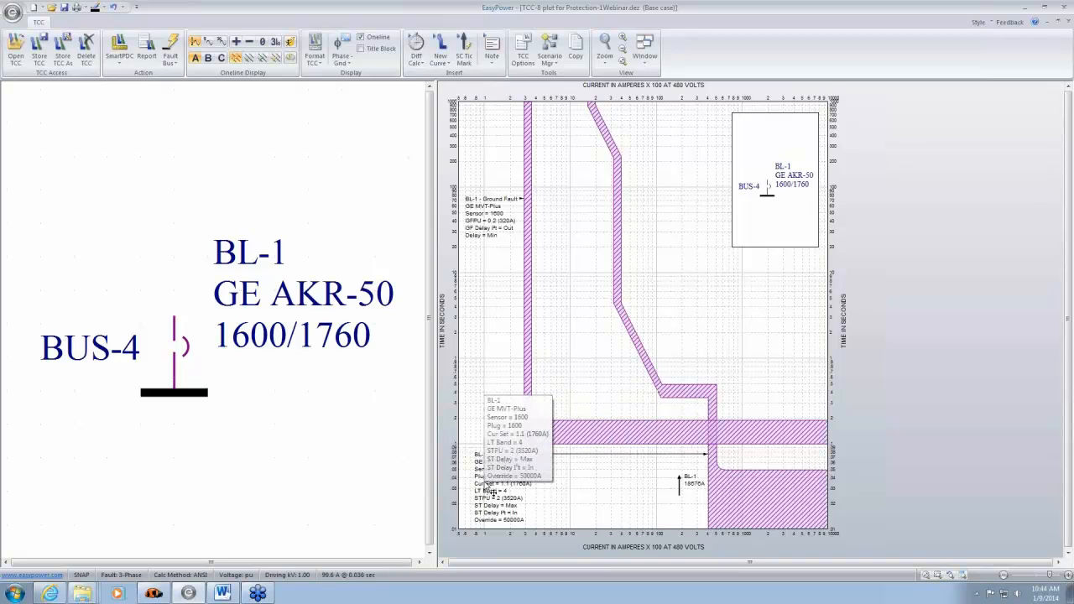
- Close the TCC plot and move the 600A BUSS FRS-R(RK5) fused switch up, closer to BUS-4, on the one-line
left_click(1068, 22)
left_click(587, 322)
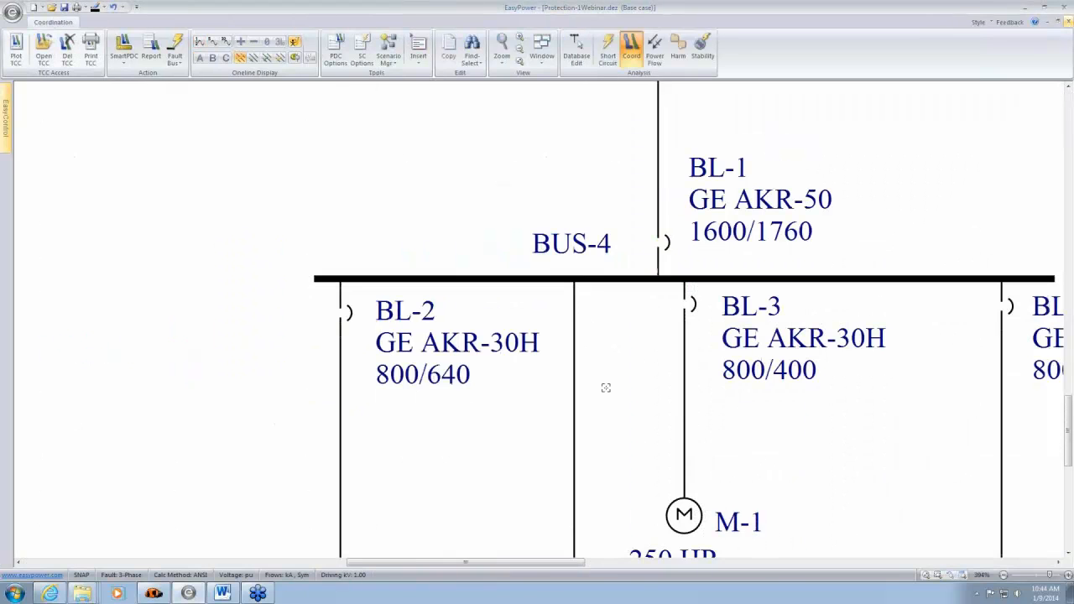
left_click_drag(665, 406, 590, 254)
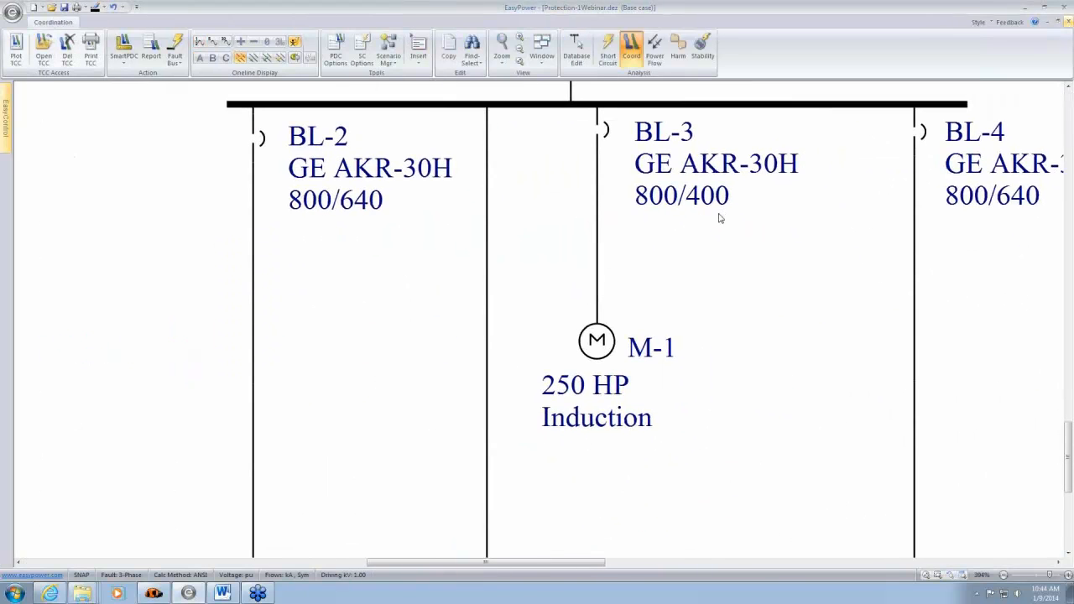
left_click_drag(719, 215, 876, 162)
scroll(912, 268, "down", 1)
scroll(911, 269, "up", 1)
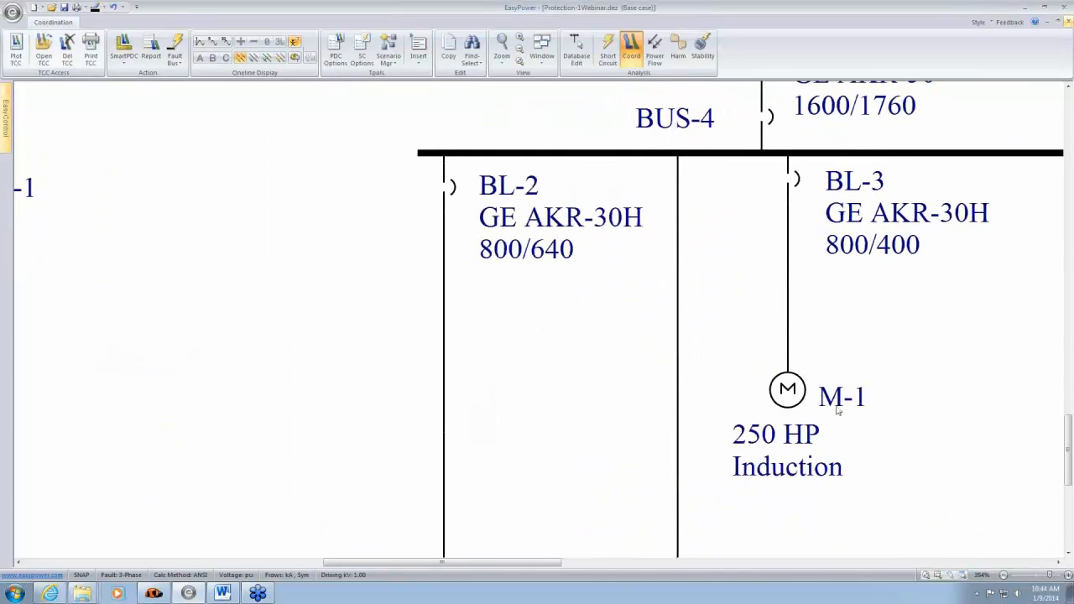
scroll(822, 495, "down", 3)
left_click_drag(823, 496, 709, 232)
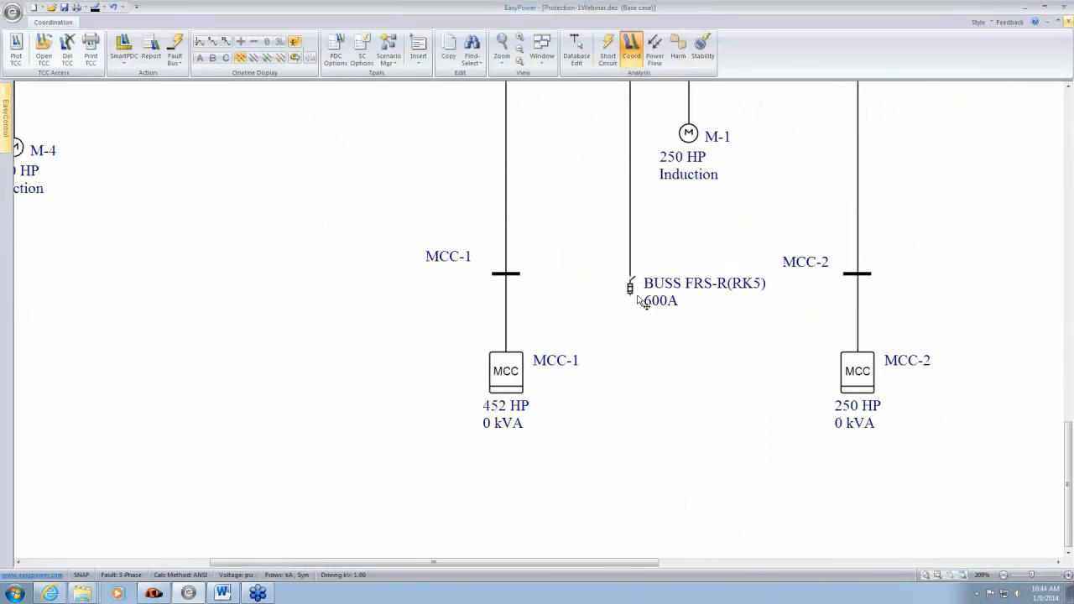
left_click_drag(635, 290, 629, 237)
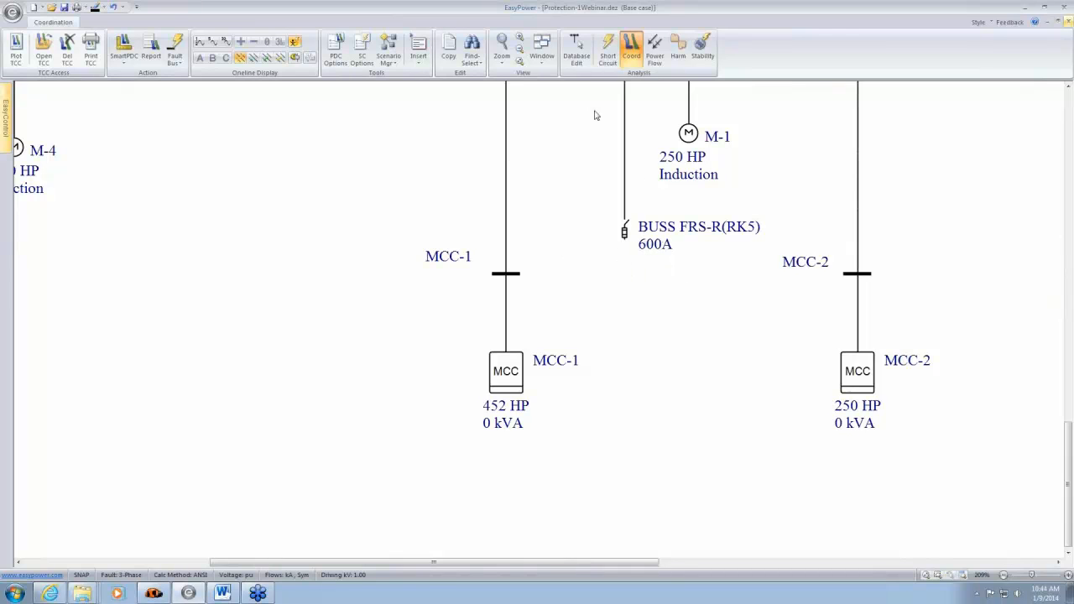
- Switch to database editing, saving the temporary changes, and enable plotting of the motor overload relay TCC for fused switch FS-3
left_click(575, 54)
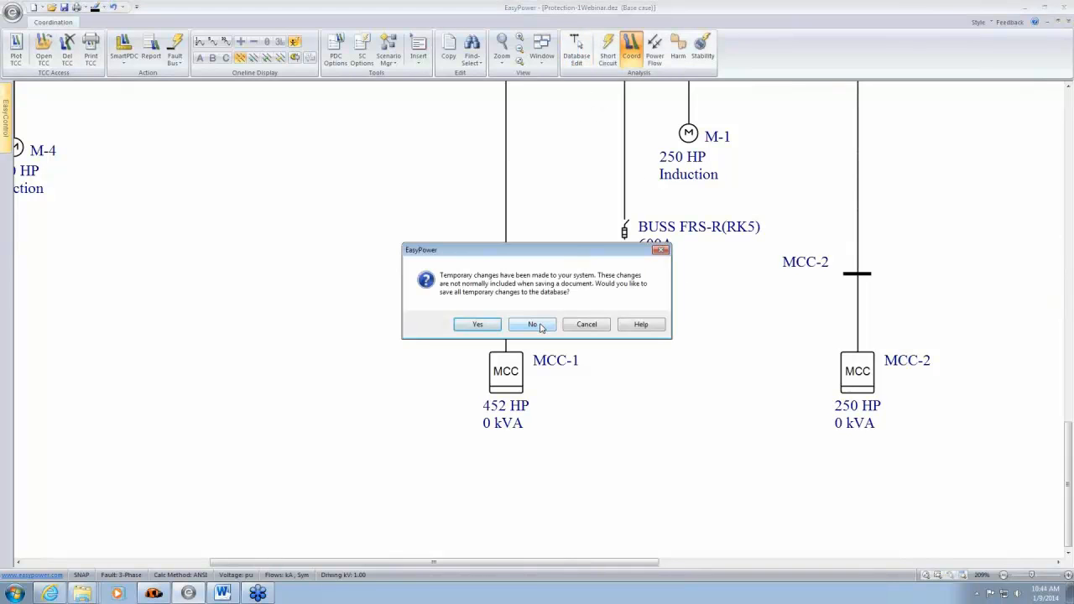
left_click(477, 325)
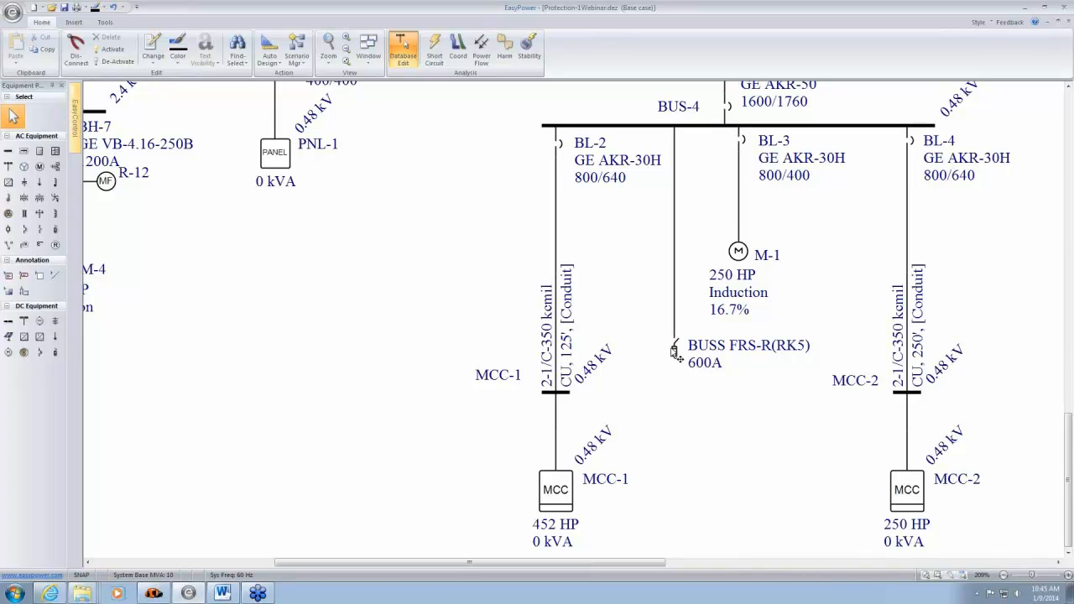
mouse_move(682, 359)
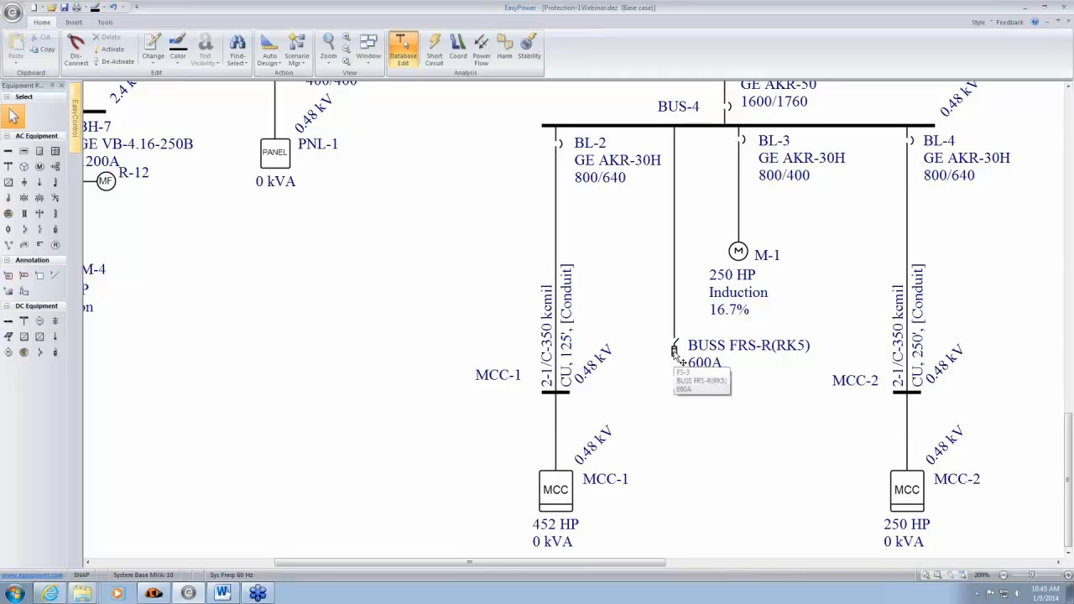
double_click(675, 350)
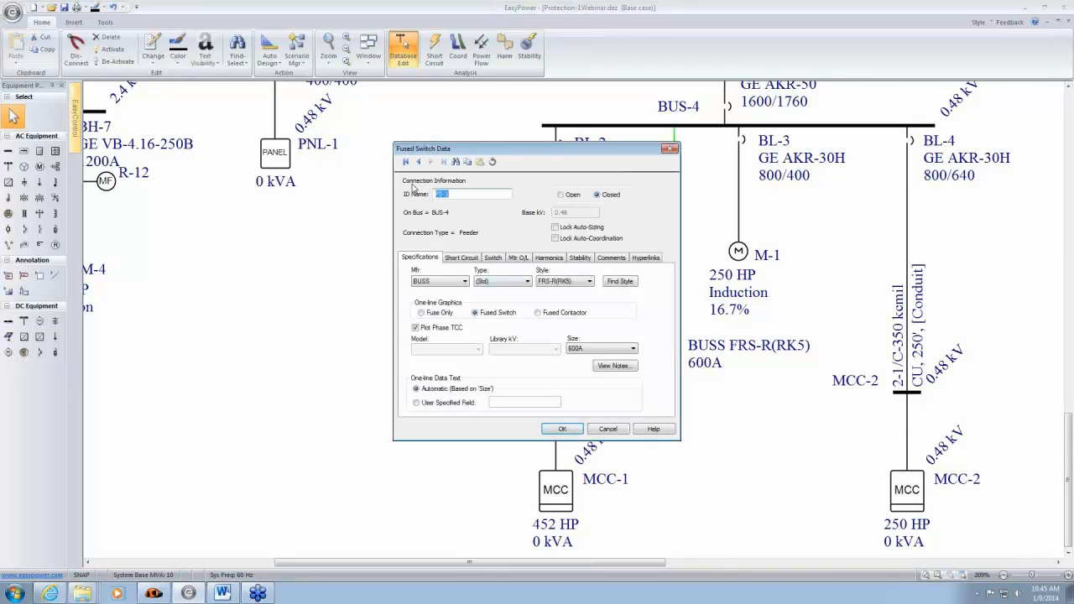
left_click(524, 258)
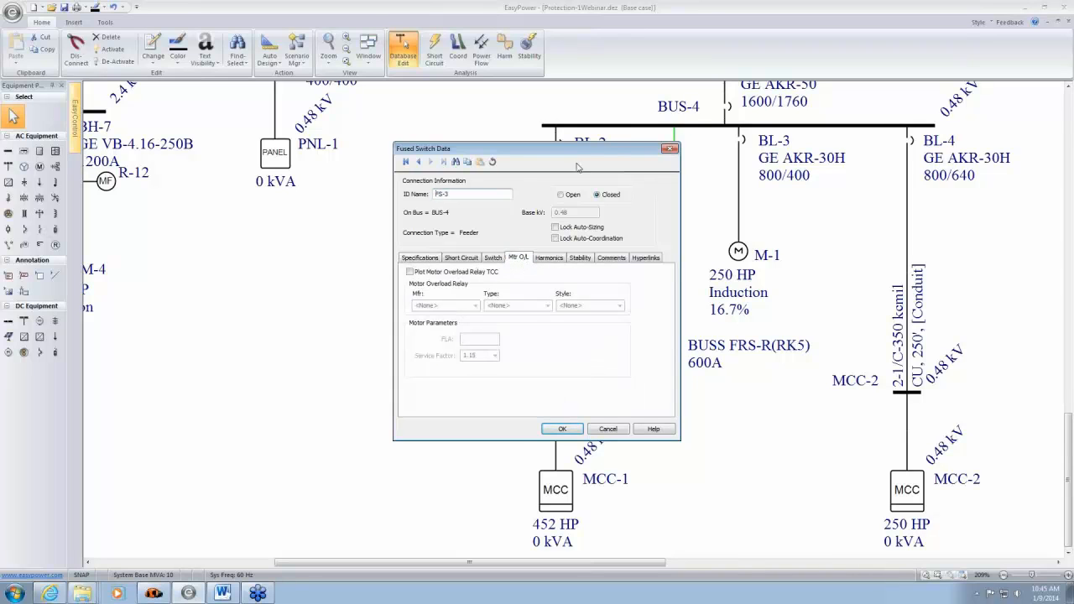
left_click_drag(608, 151, 431, 136)
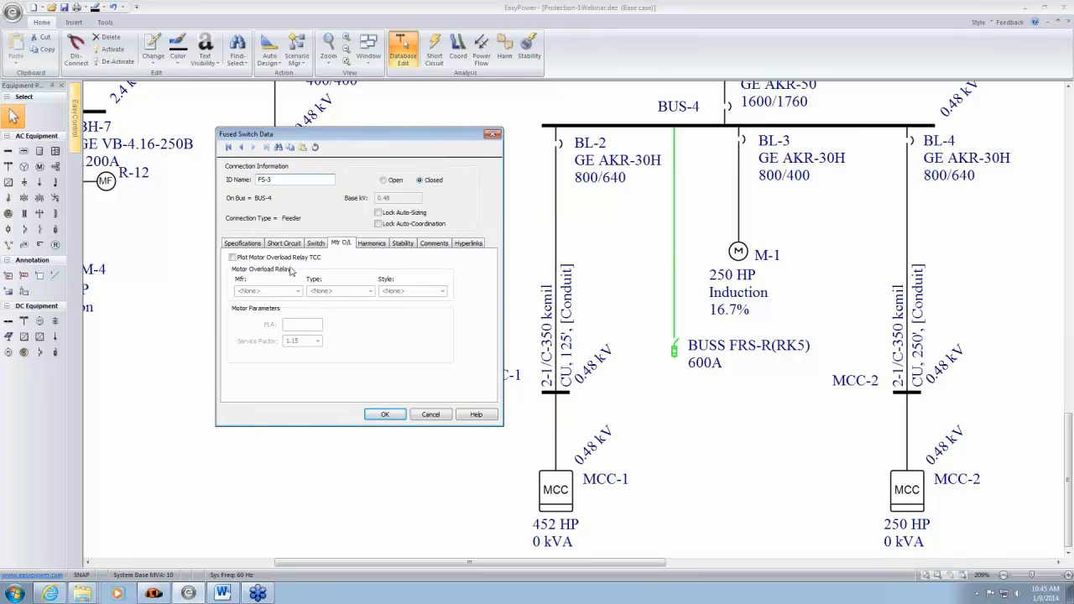
left_click(234, 258)
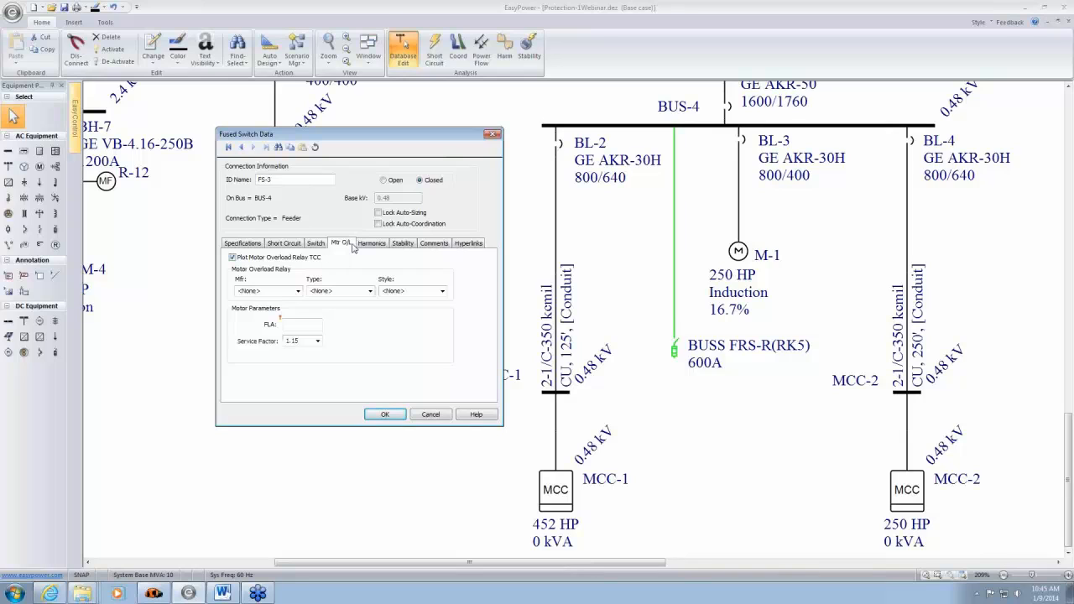
- Set FS-3's motor overload relay to Cutler-Hammer, type W200, style Class 10, with an FLA of 250
left_click(298, 292)
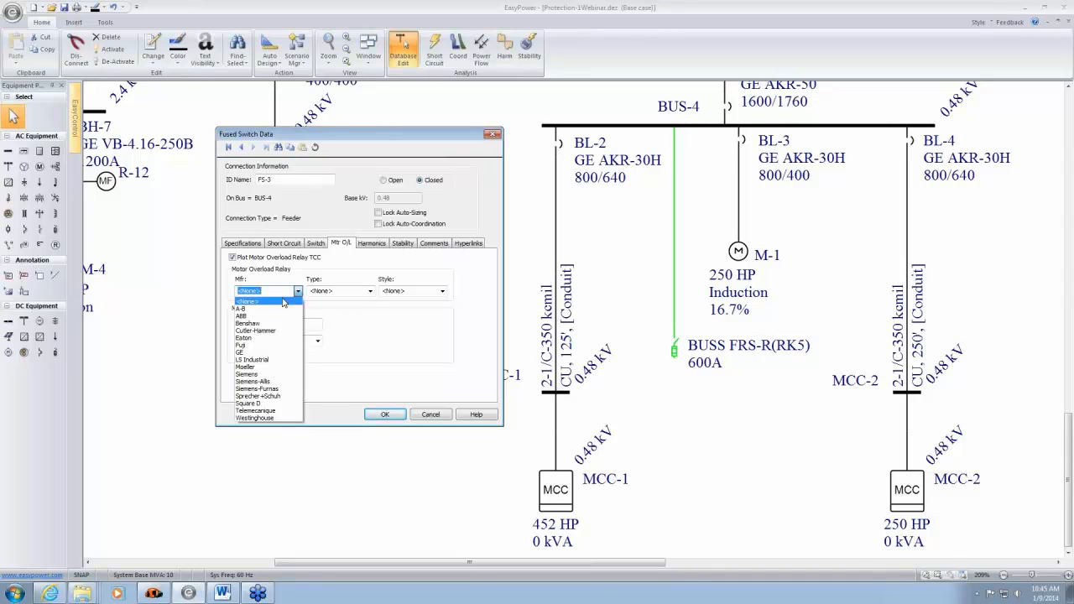
left_click(256, 330)
left_click(370, 291)
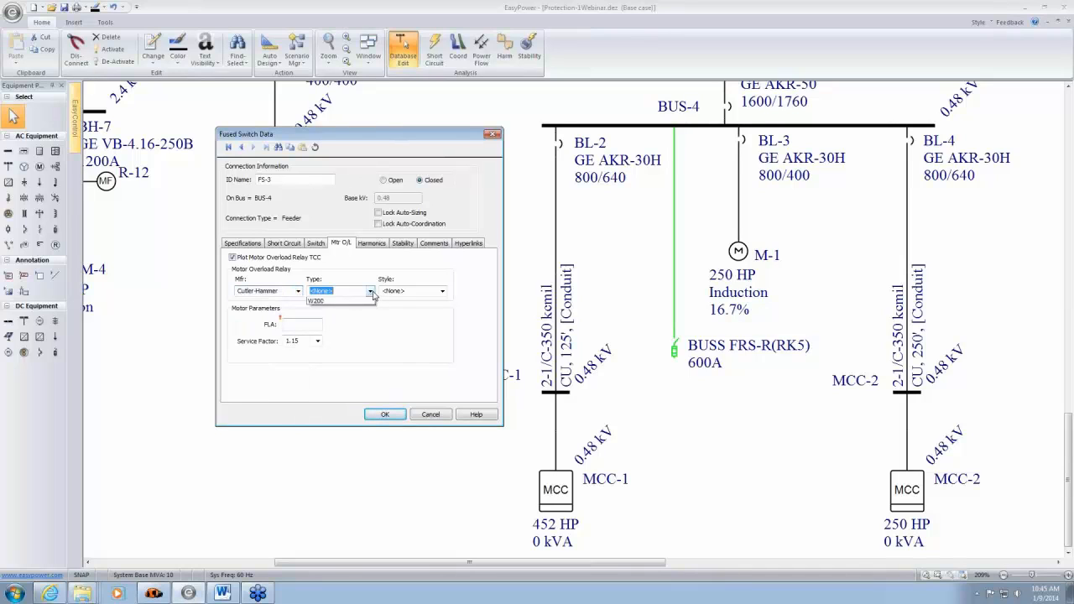
left_click(352, 378)
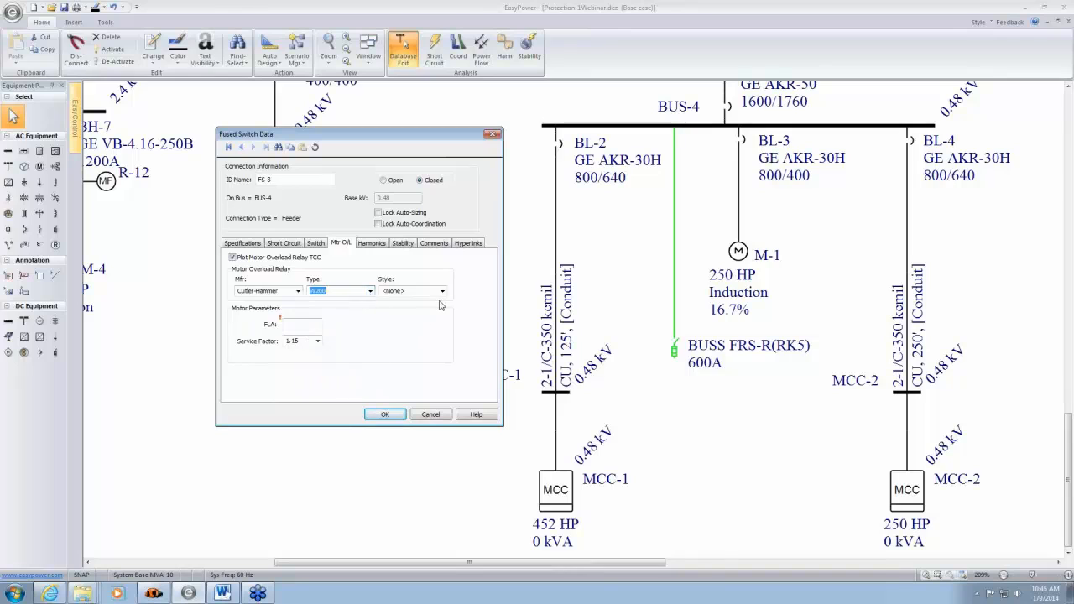
left_click(442, 291)
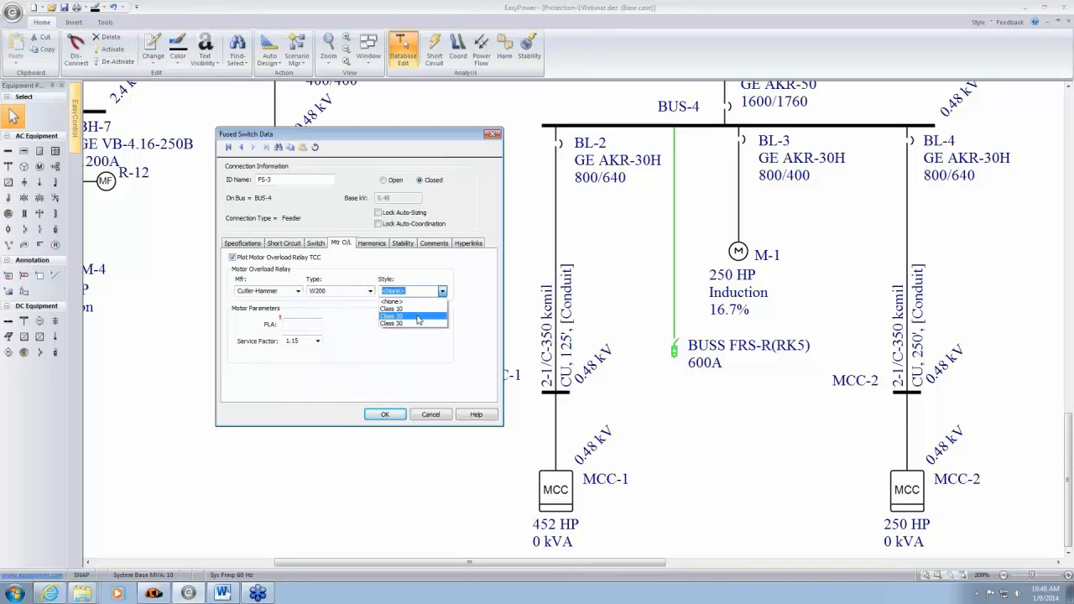
left_click(411, 309)
left_click(310, 324)
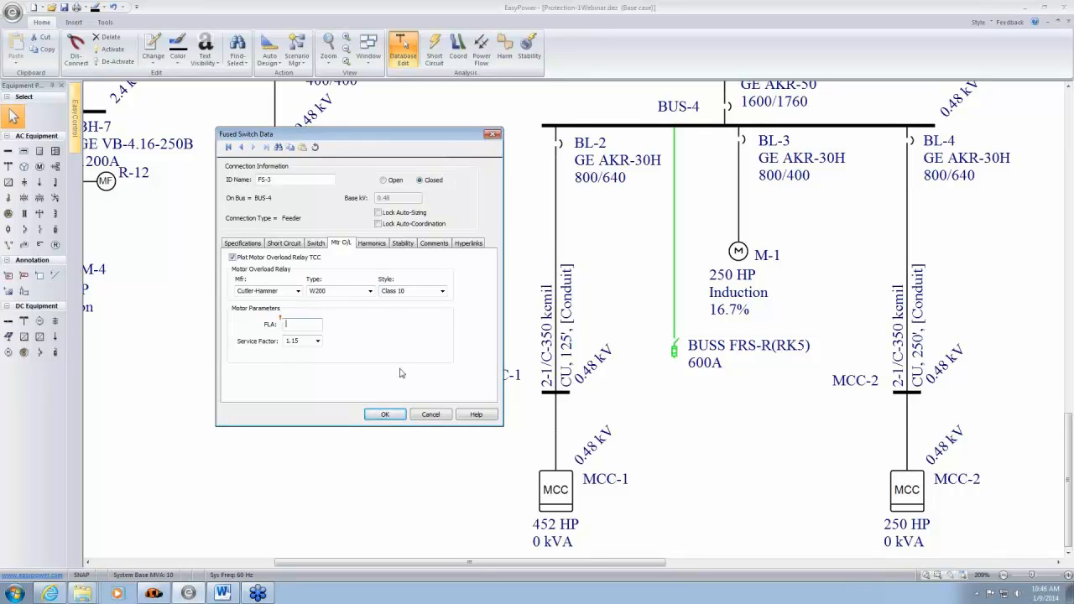
type("250")
left_click(386, 415)
- Return to coordination and plot the time-current curve of fused switch FS-3
left_click(457, 49)
left_click(605, 337)
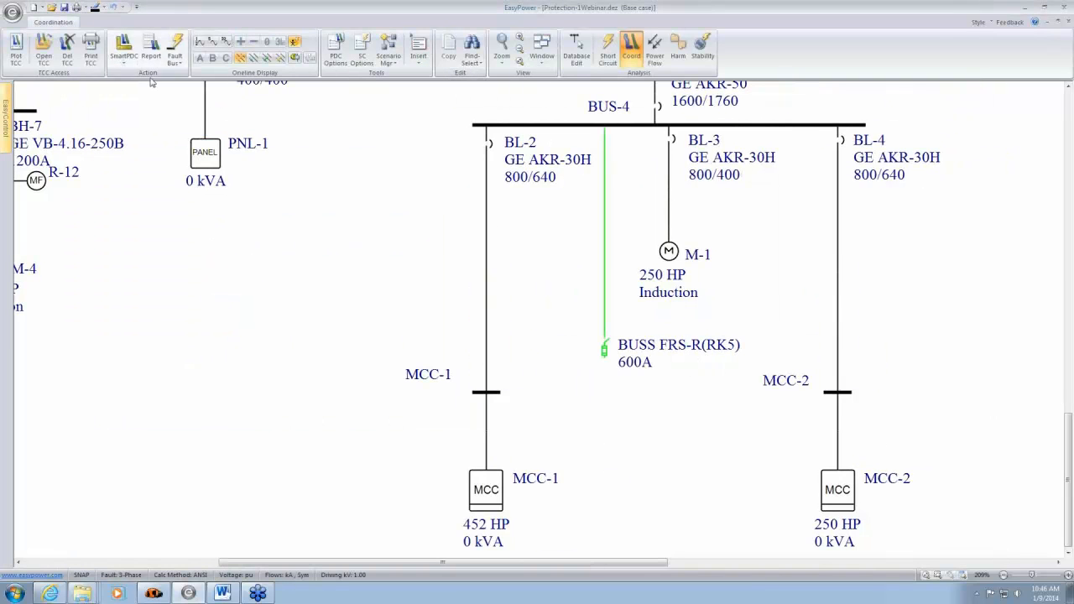
left_click(16, 46)
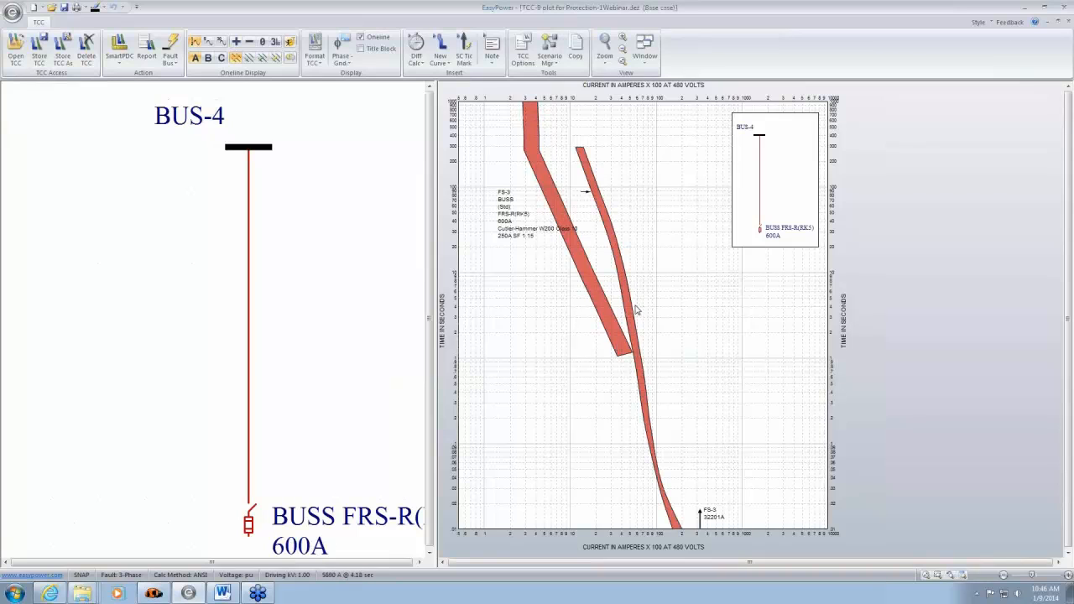
- Shift FS-3's fuse curve to the 275A size, move its label off the curve, and close the plot without storing it
mouse_move(629, 302)
left_click_drag(629, 302, 613, 308)
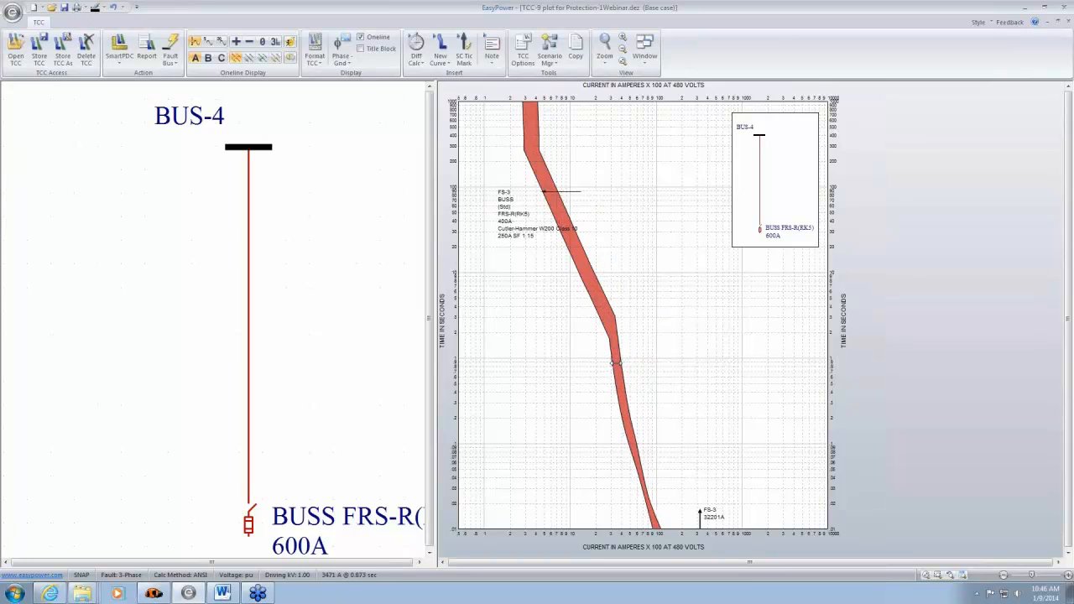
left_click_drag(615, 359, 607, 365)
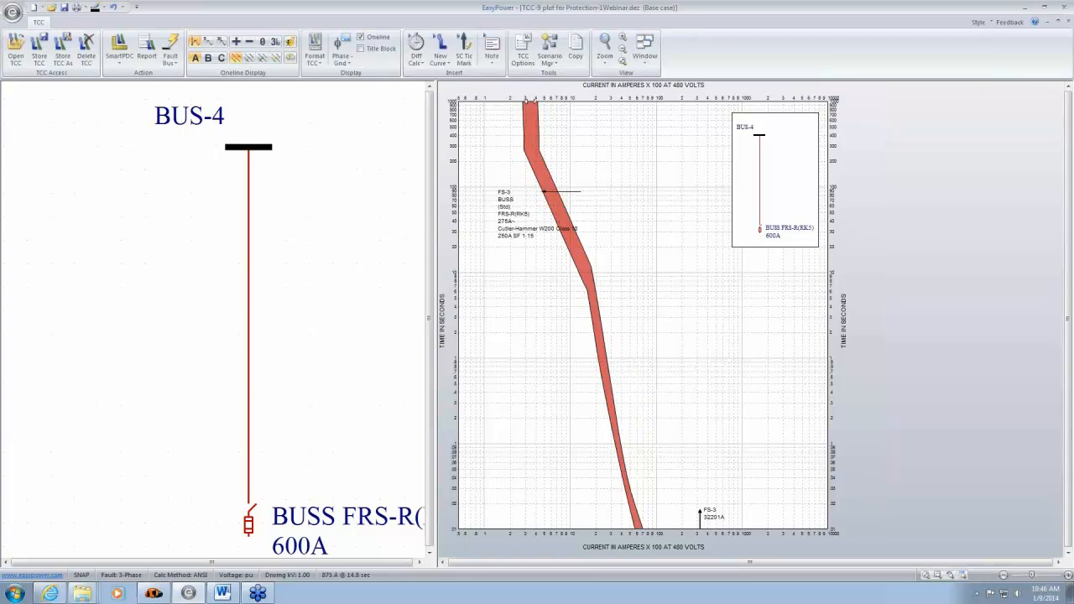
left_click_drag(528, 244, 495, 295)
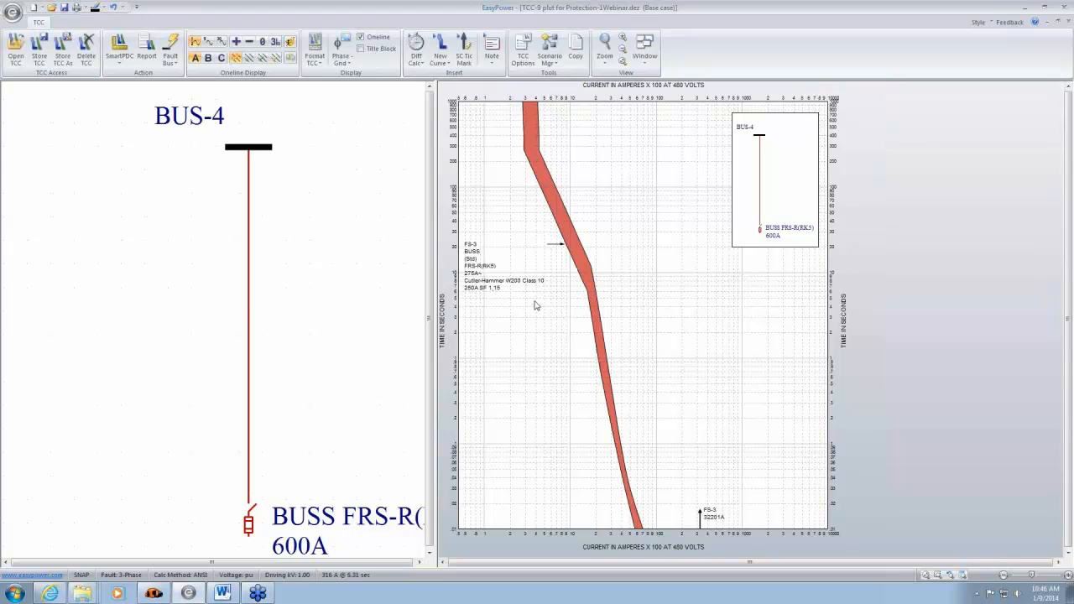
left_click(1069, 26)
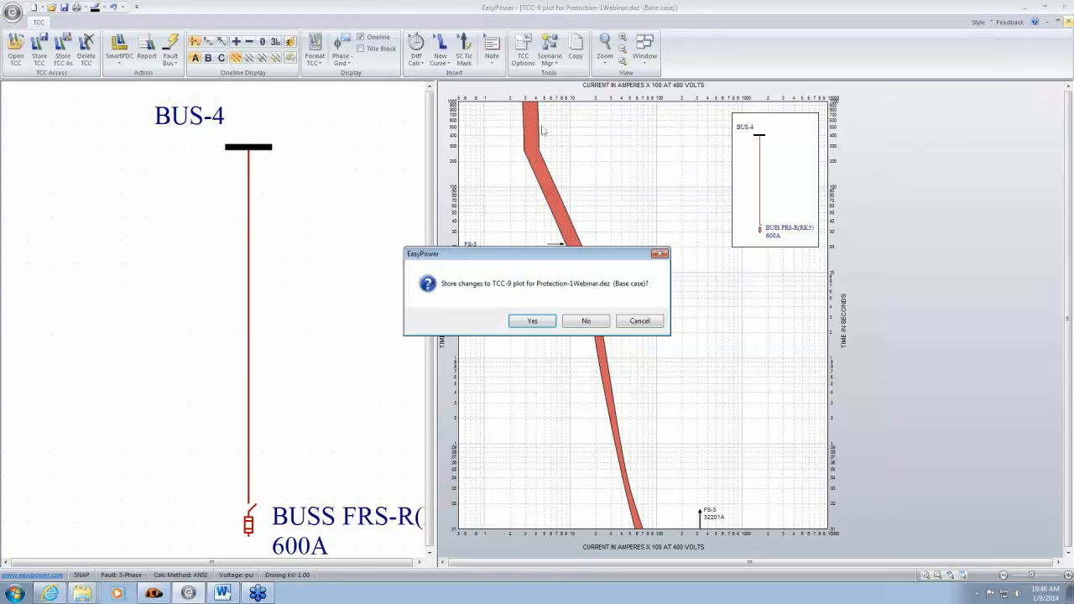
left_click(586, 323)
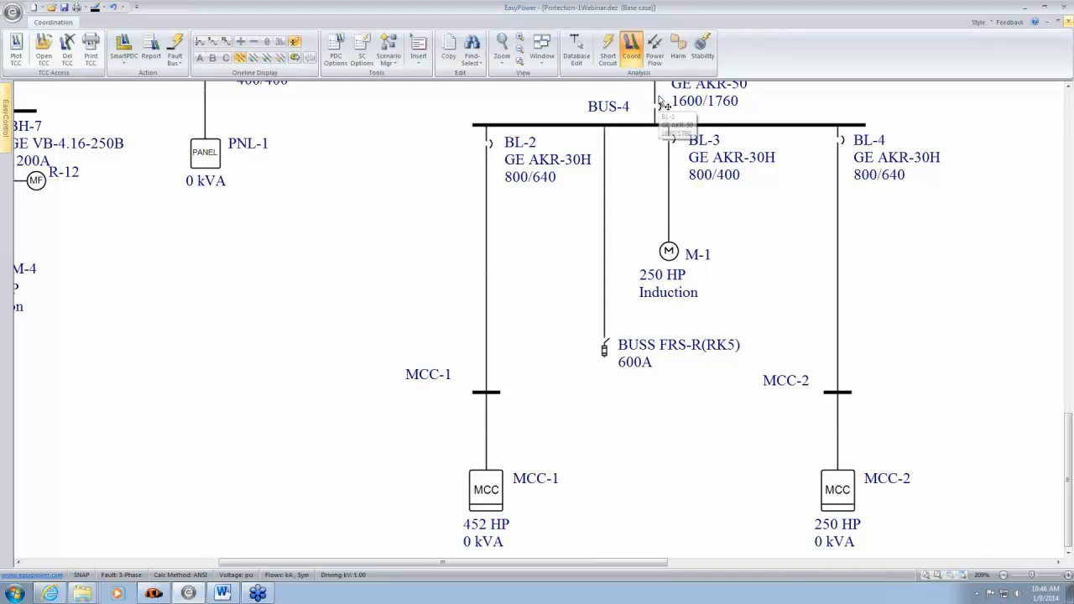
- Plot relay R-6's time-current curve and move its settings label farther from the curve
left_click_drag(727, 192, 789, 572)
left_click_drag(812, 146, 799, 361)
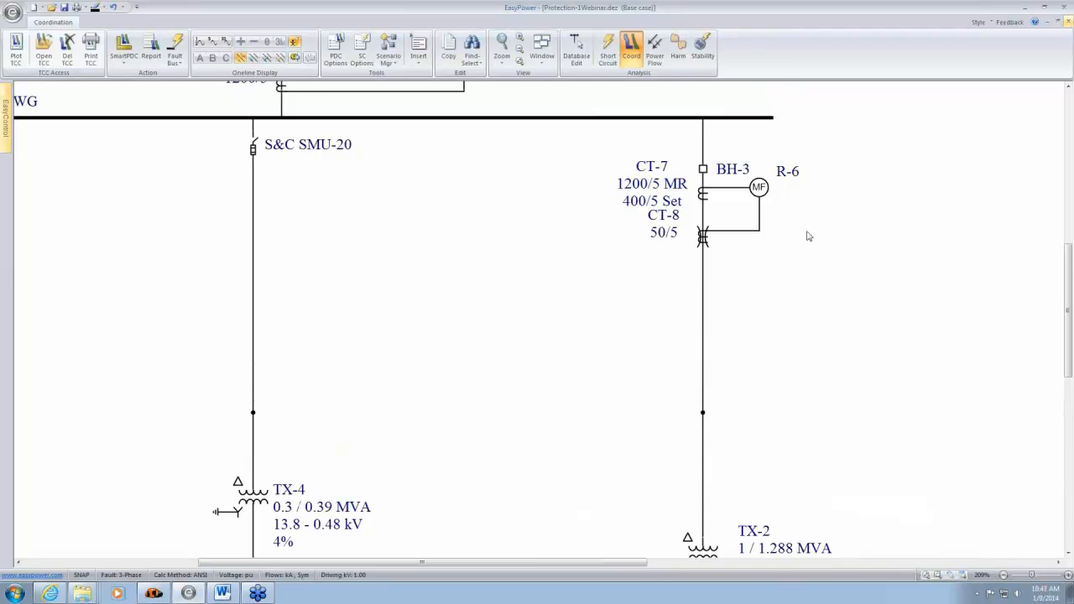
left_click_drag(808, 236, 636, 144)
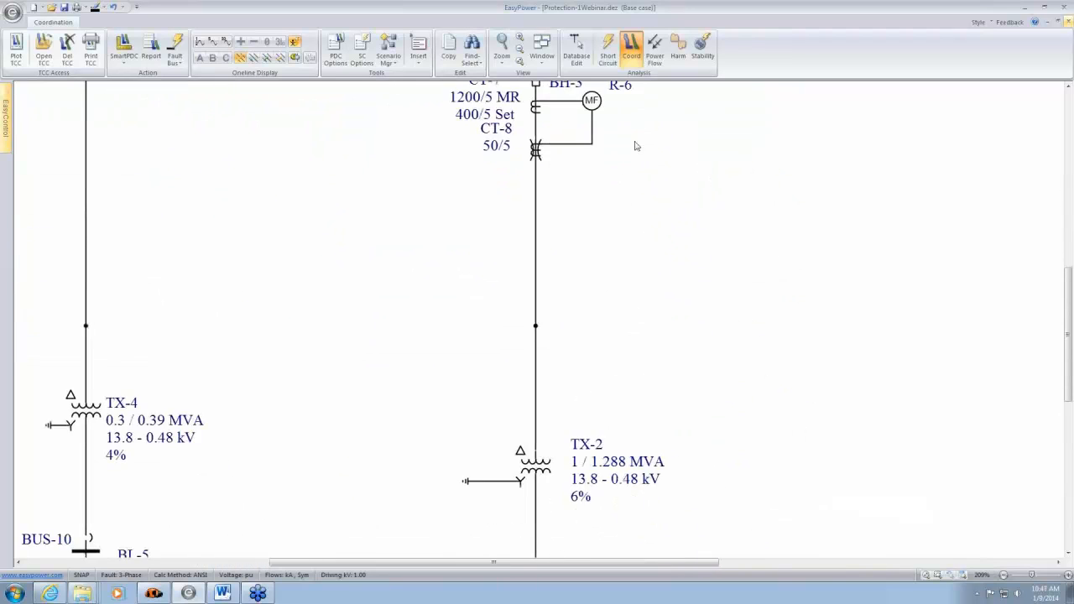
scroll(603, 225, "down", 3)
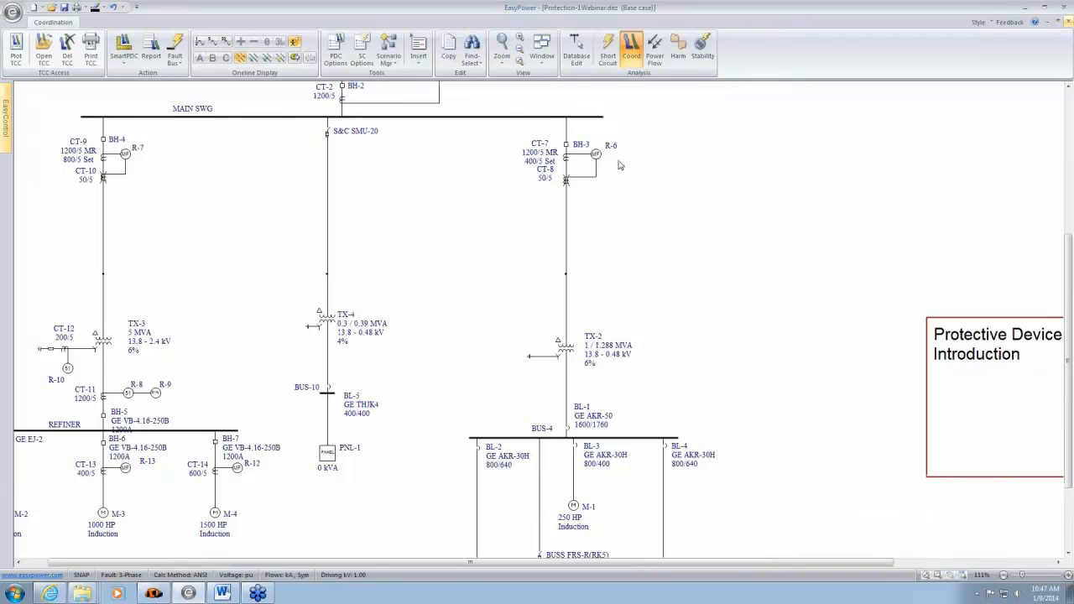
scroll(607, 168, "up", 3)
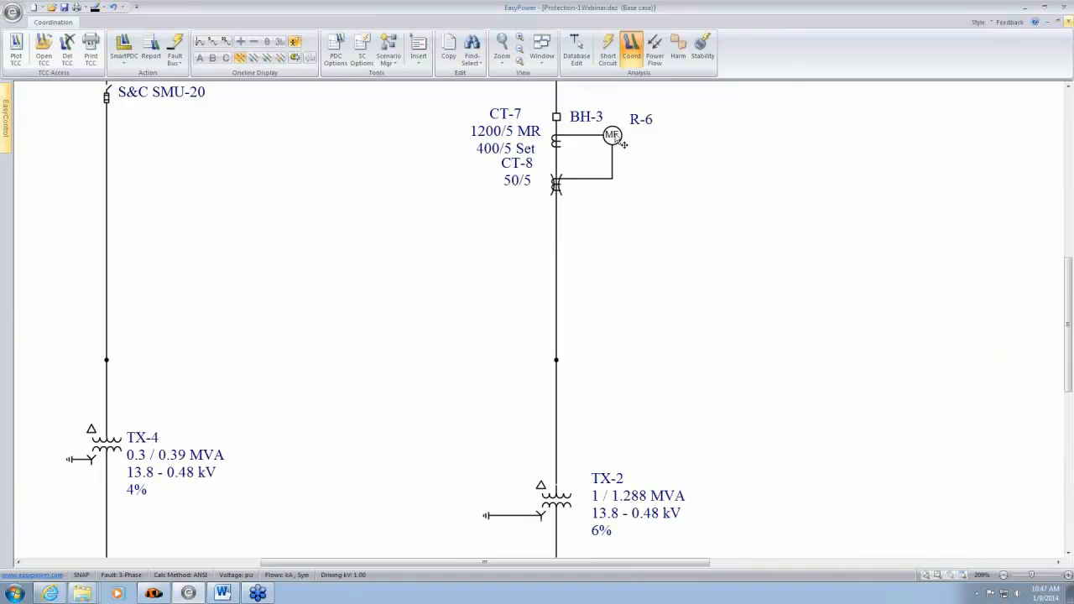
left_click(835, 165)
left_click(15, 46)
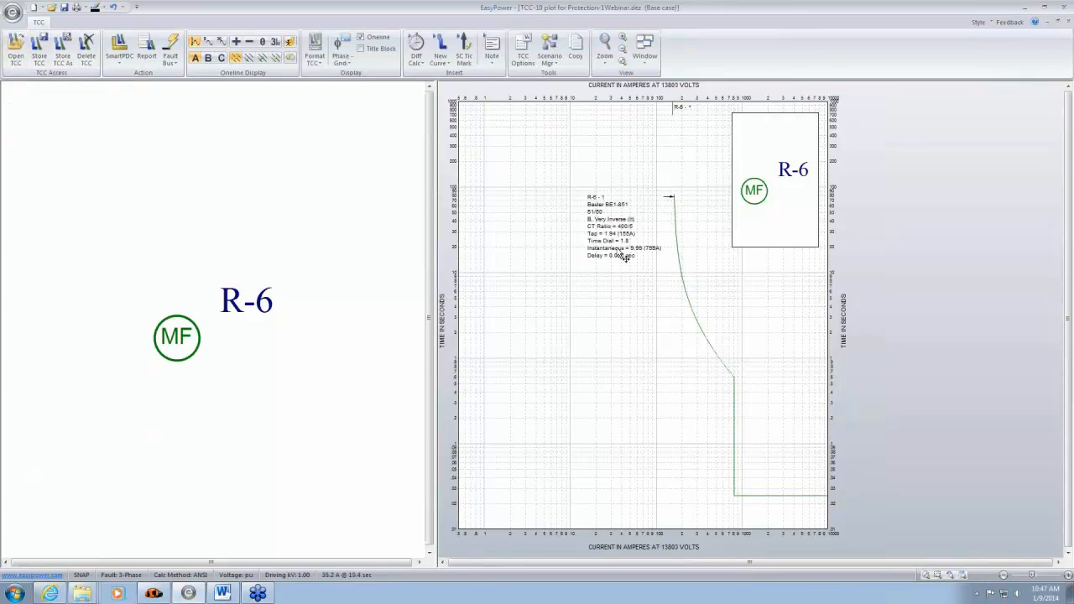
left_click_drag(625, 254, 576, 294)
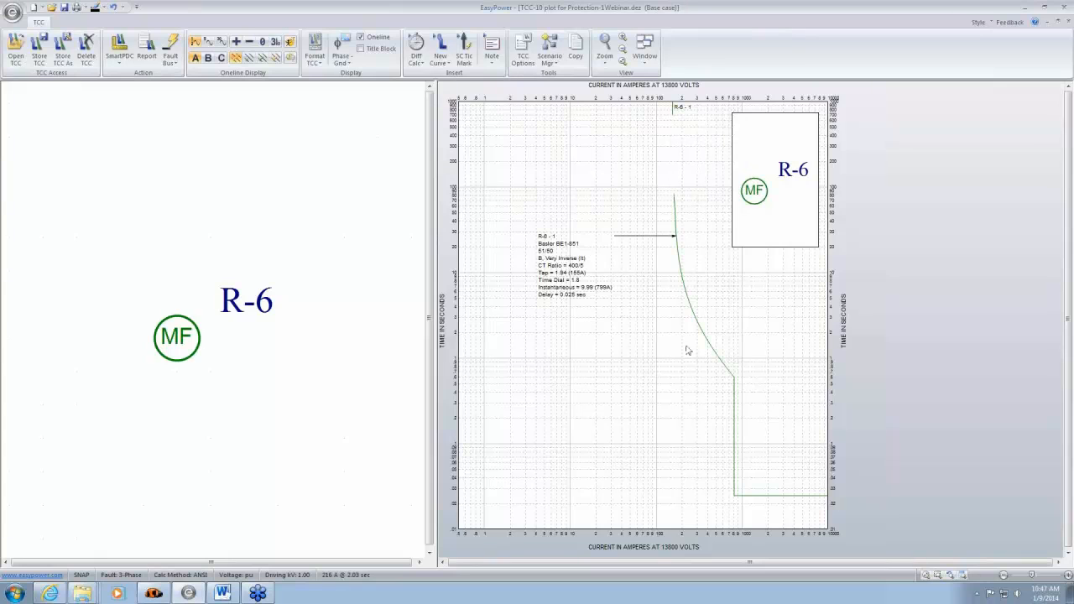
- Open relay R-6's settings and examine the available tap ranges, time dial curve types and time dial settings
double_click(188, 352)
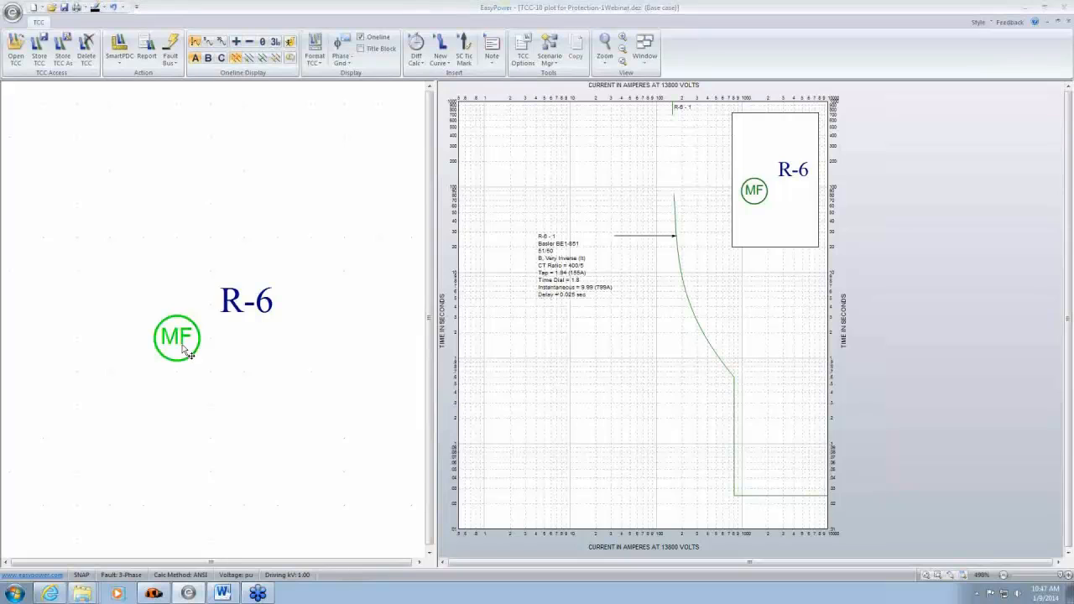
left_click_drag(609, 114, 337, 54)
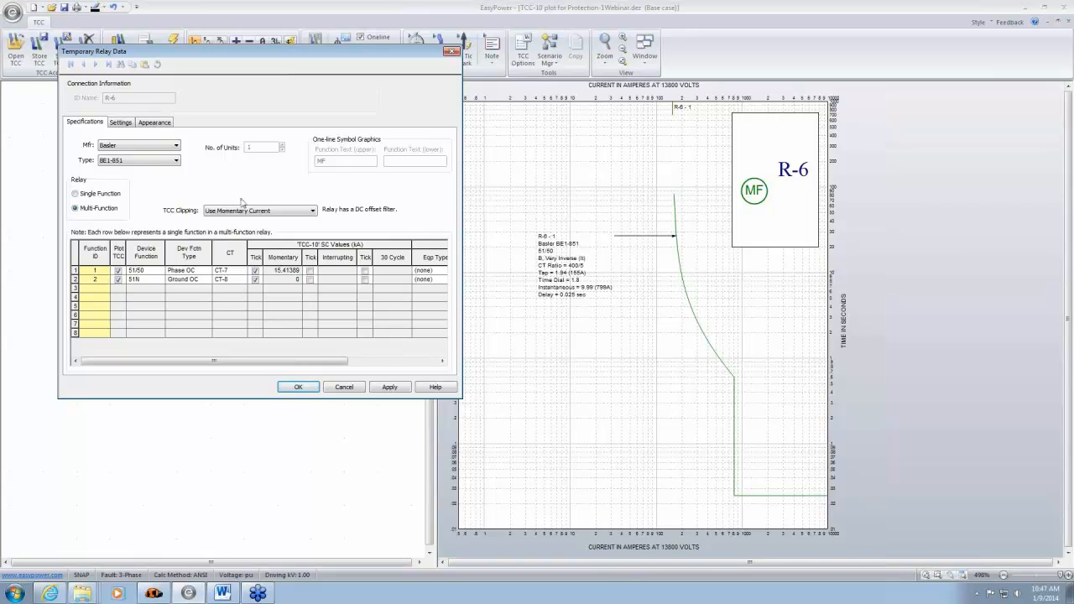
left_click(123, 124)
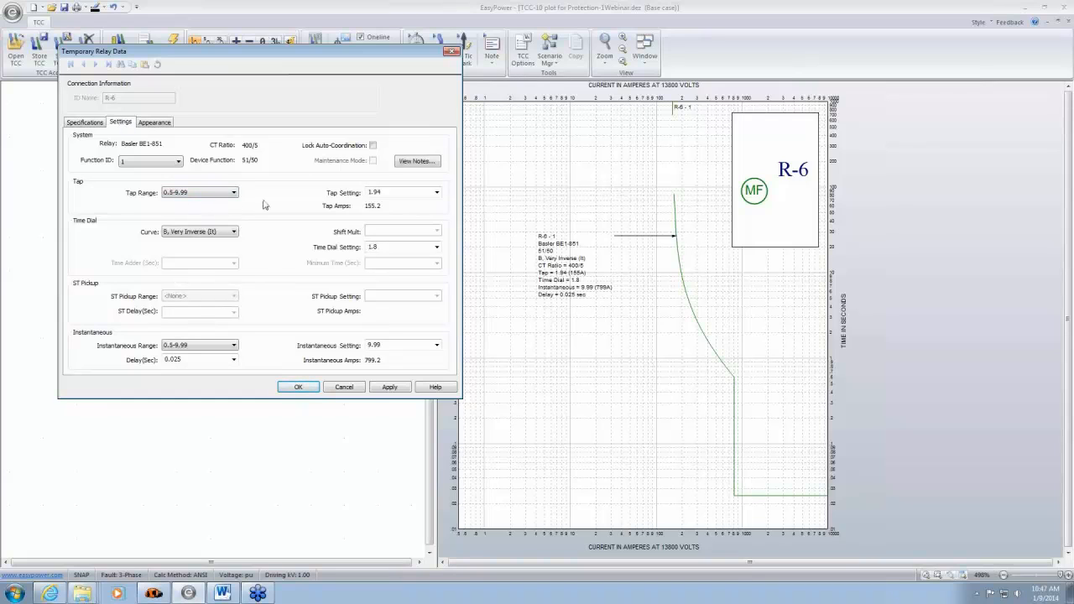
left_click(235, 194)
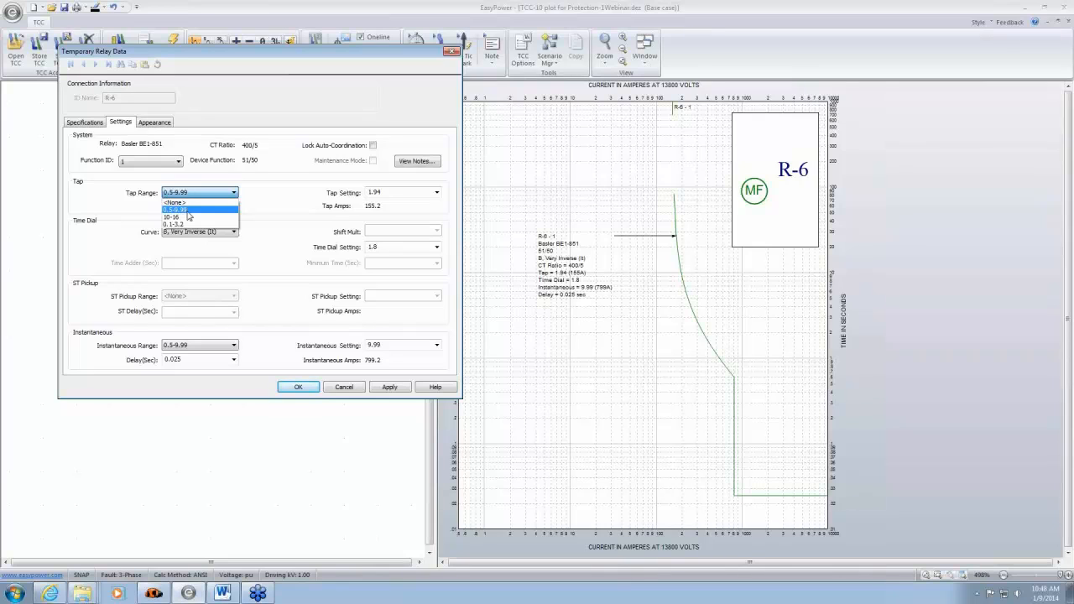
left_click(271, 211)
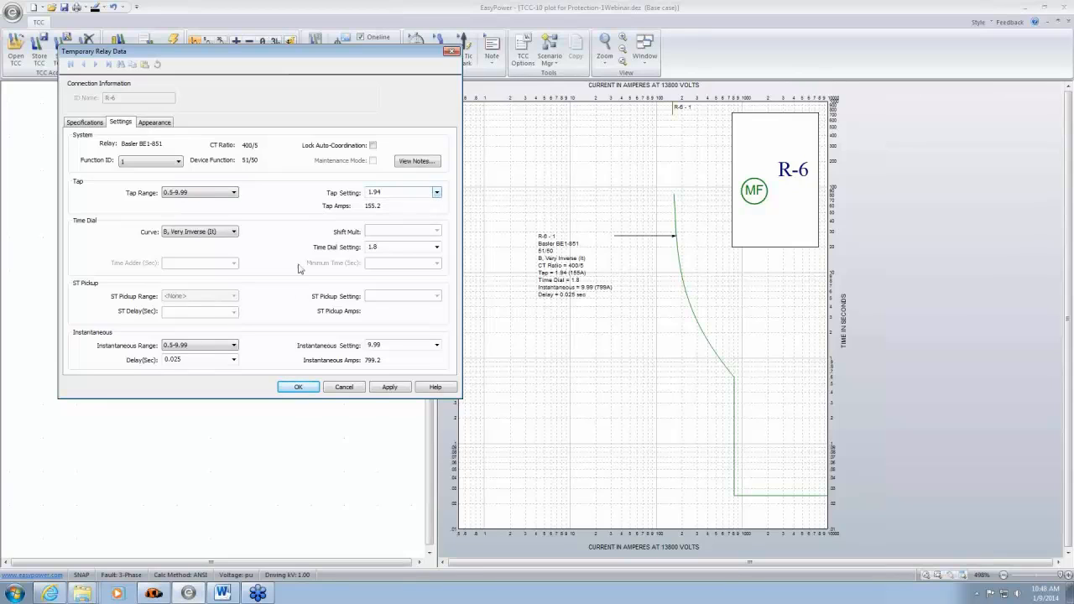
left_click(234, 233)
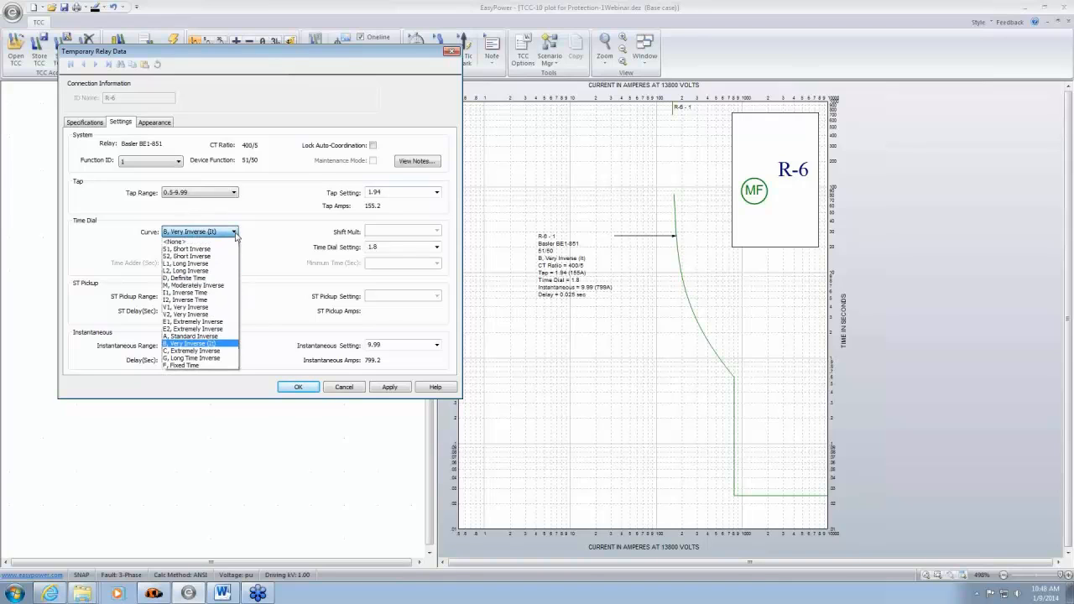
left_click(294, 244)
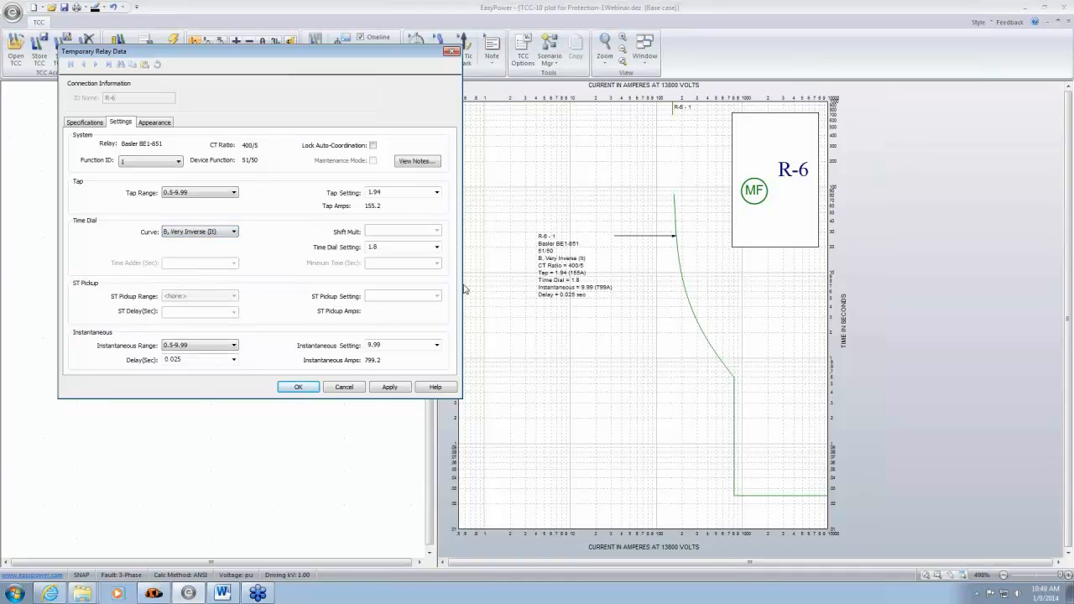
left_click(437, 248)
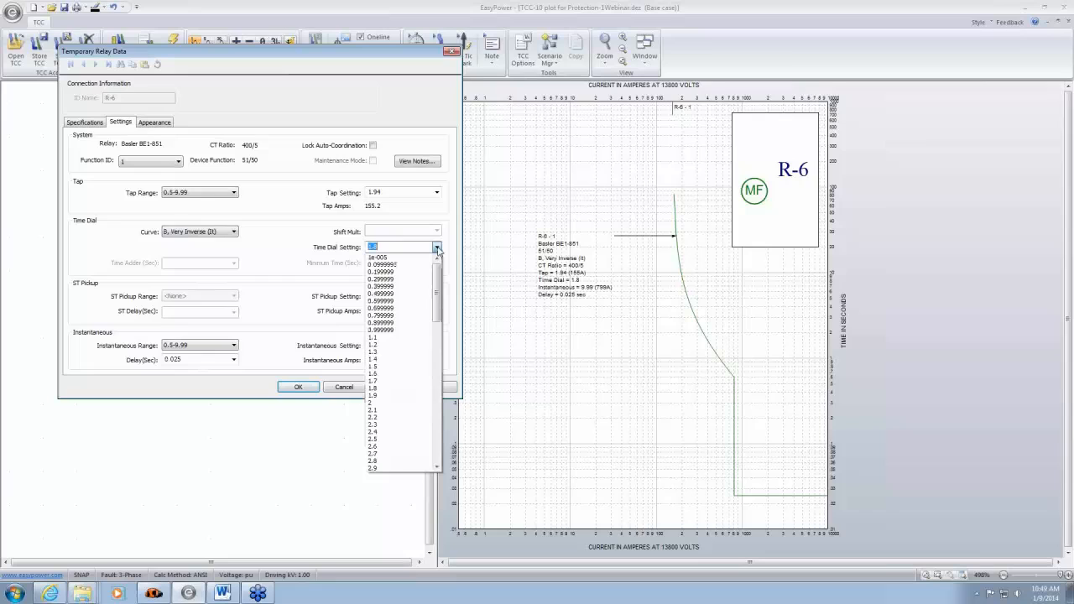
left_click(453, 248)
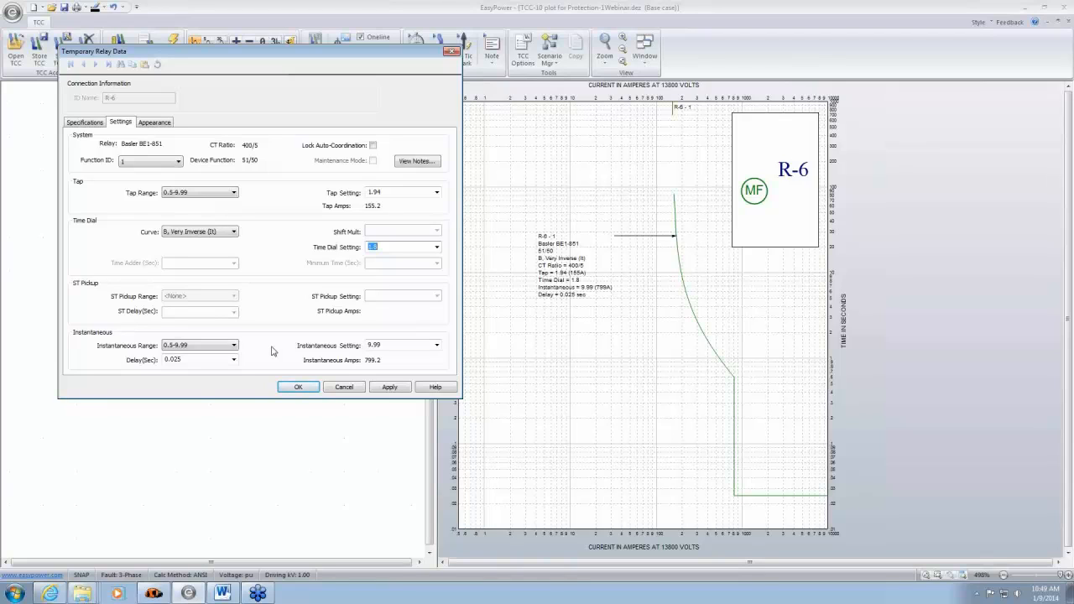
- Accept the relay data and reshape R-6's curve on the plot to a tap setting of 2.16 and a time dial of 9.9
left_click(302, 391)
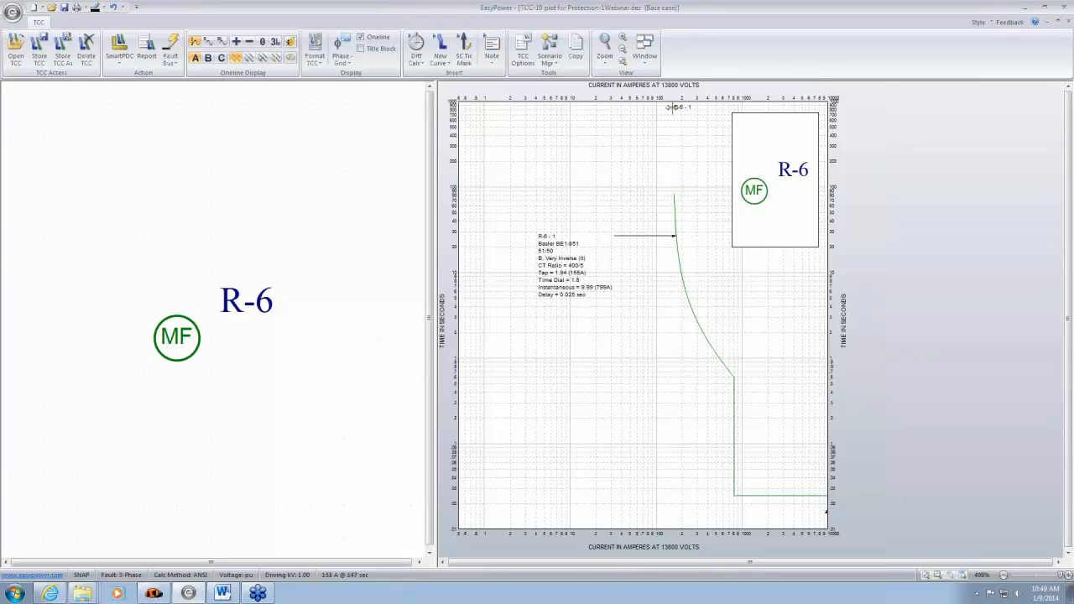
mouse_move(672, 106)
left_mouse_down()
mouse_move(693, 109)
mouse_move(651, 109)
mouse_move(678, 108)
left_mouse_up()
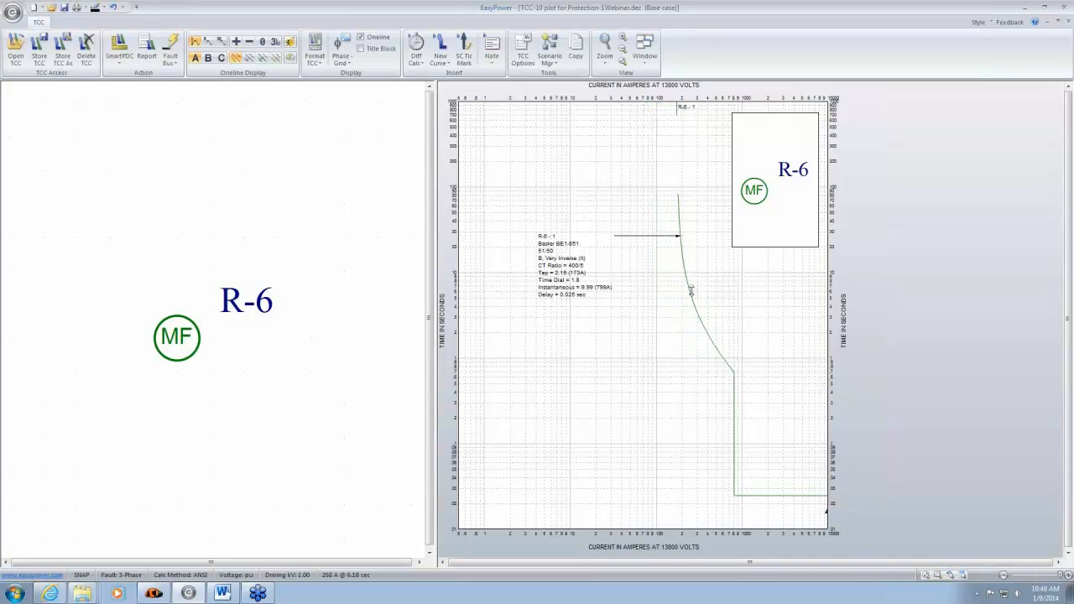
left_click_drag(691, 292, 707, 262)
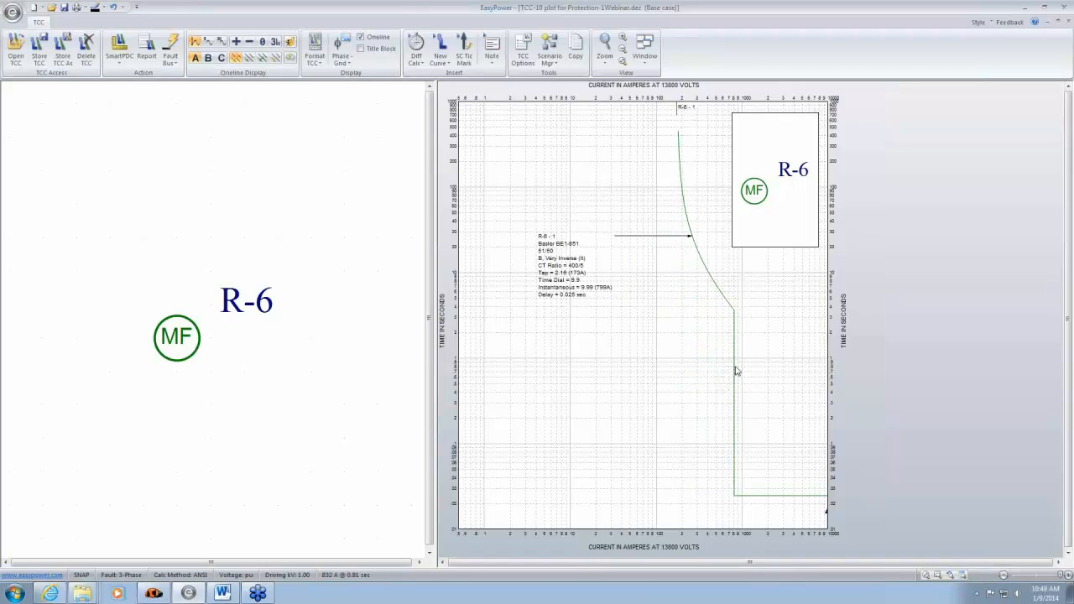
- Reopen relay R-6's settings from its curve and apply an instantaneous setting of 3.09
double_click(725, 296)
left_click_drag(696, 122, 415, 120)
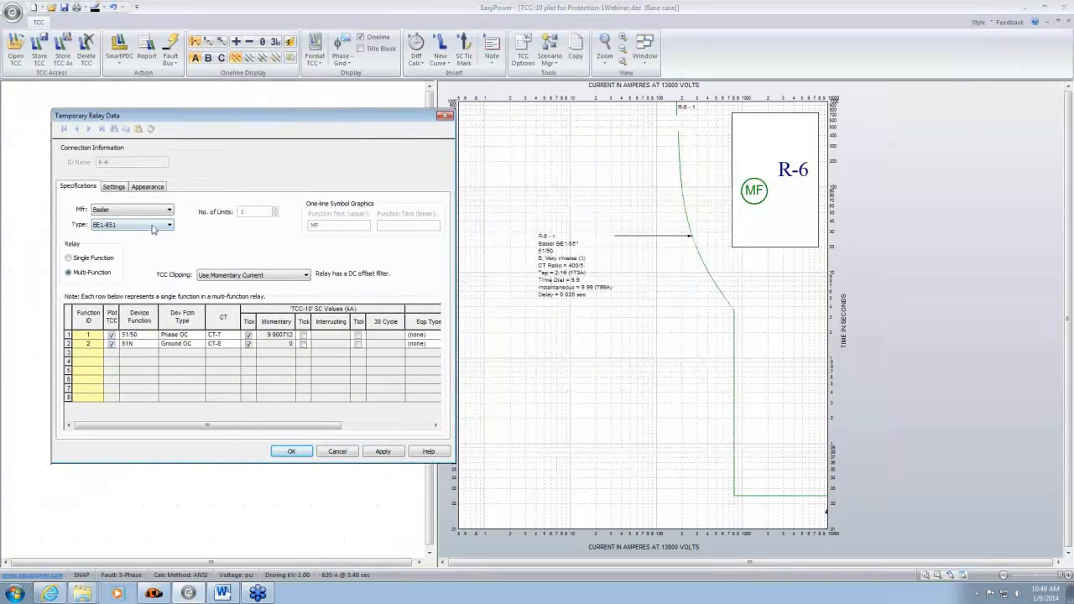
left_click(111, 188)
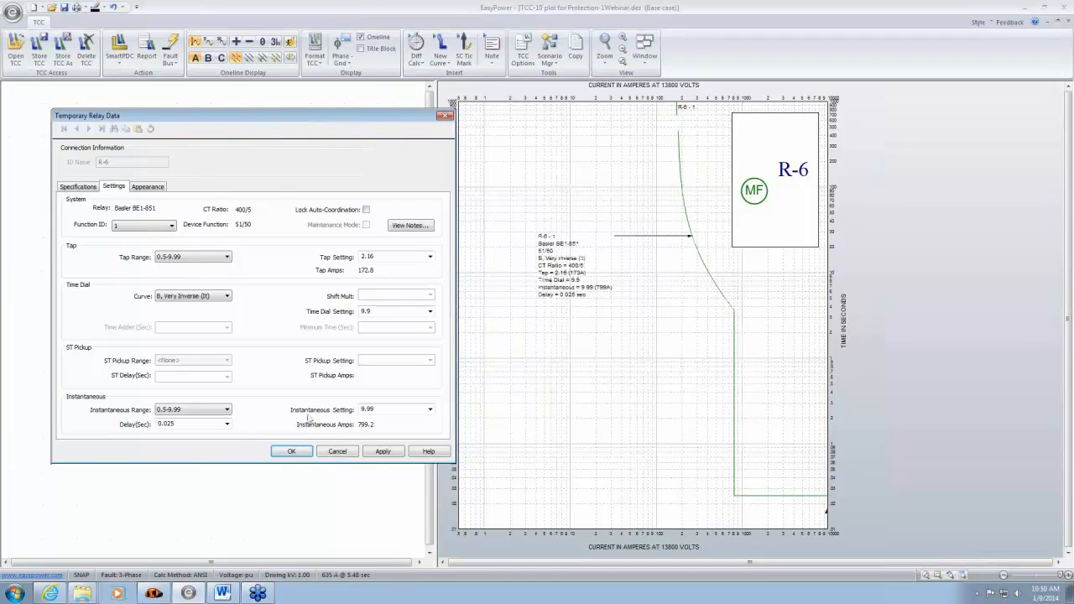
left_click(431, 410)
left_click(389, 409)
left_click(383, 451)
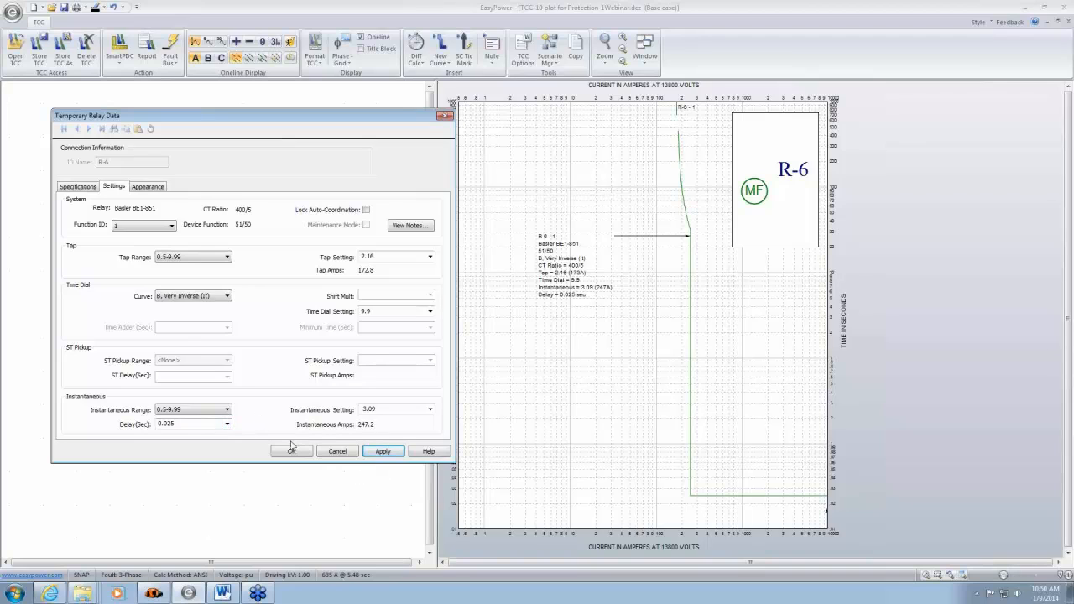
- Set R-6's instantaneous delay to 0.1 seconds and apply it to the plot
left_click(226, 424)
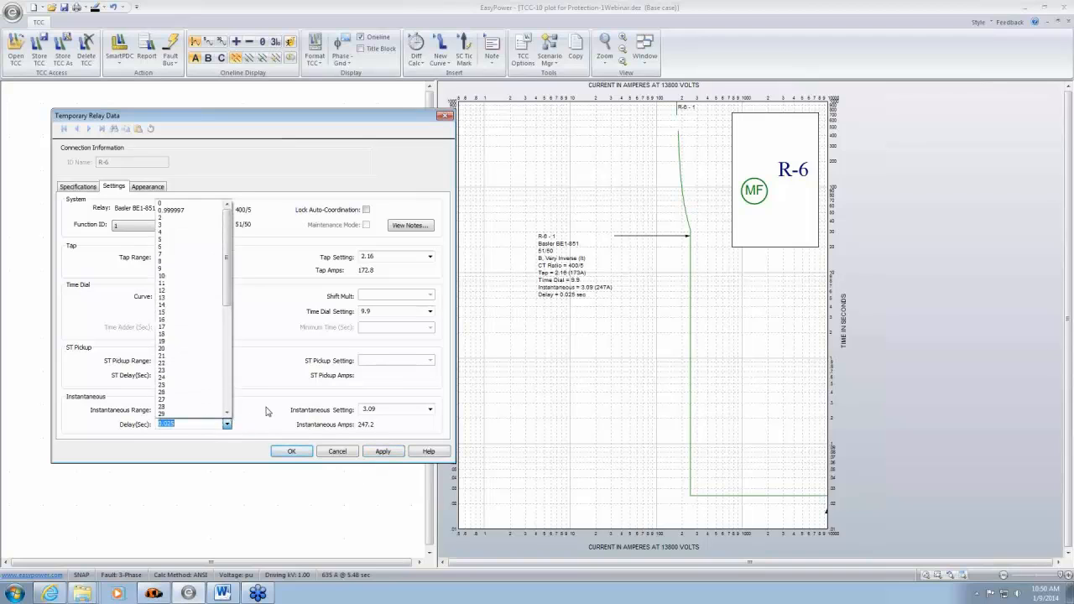
left_click(267, 410)
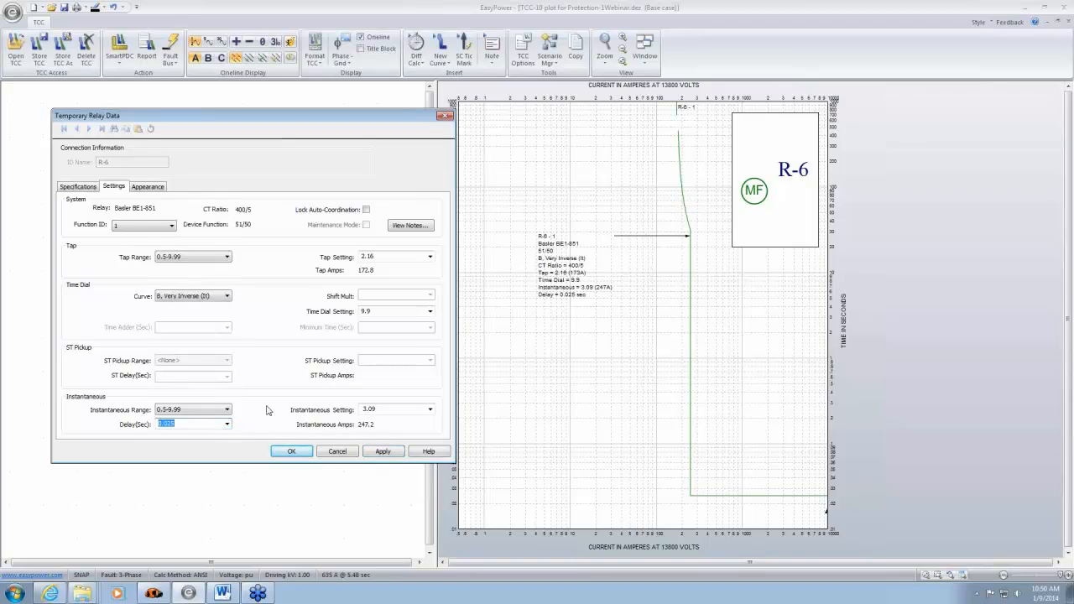
left_click(226, 424)
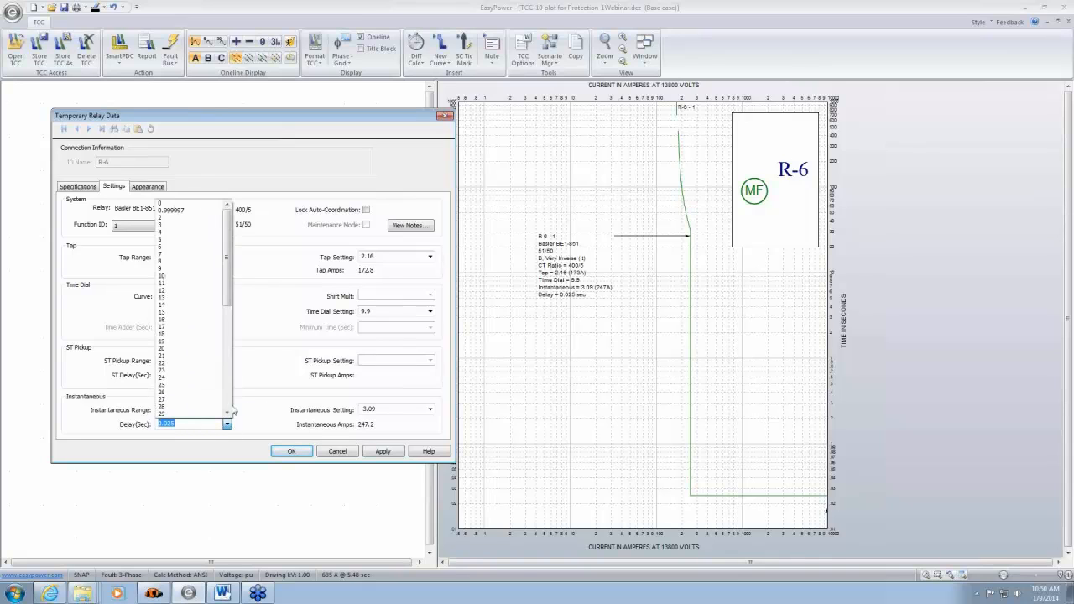
left_click(186, 203)
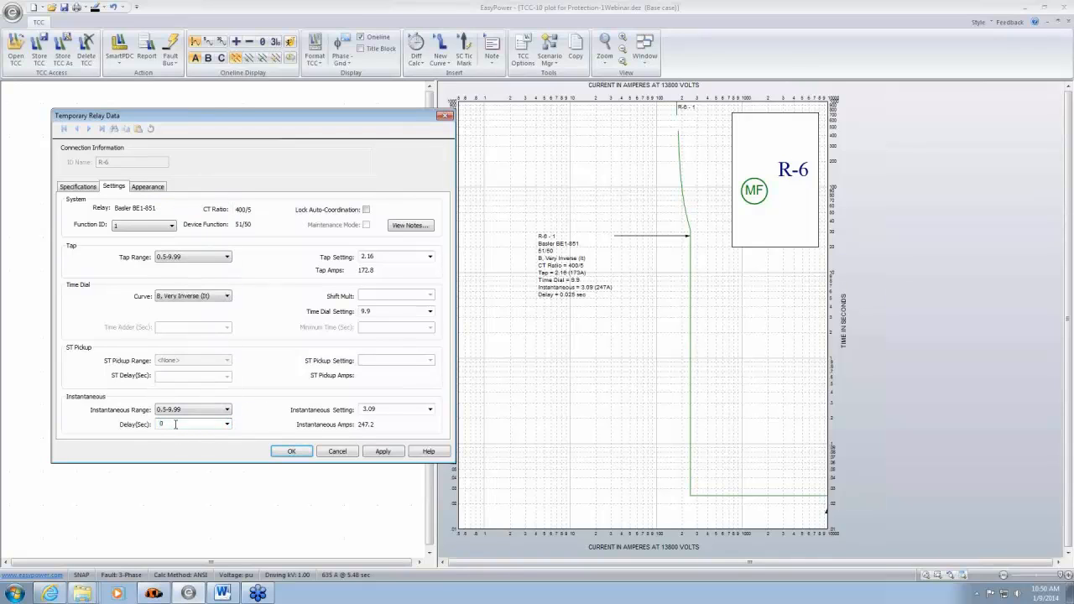
left_click(176, 424)
type(".1")
left_click(383, 451)
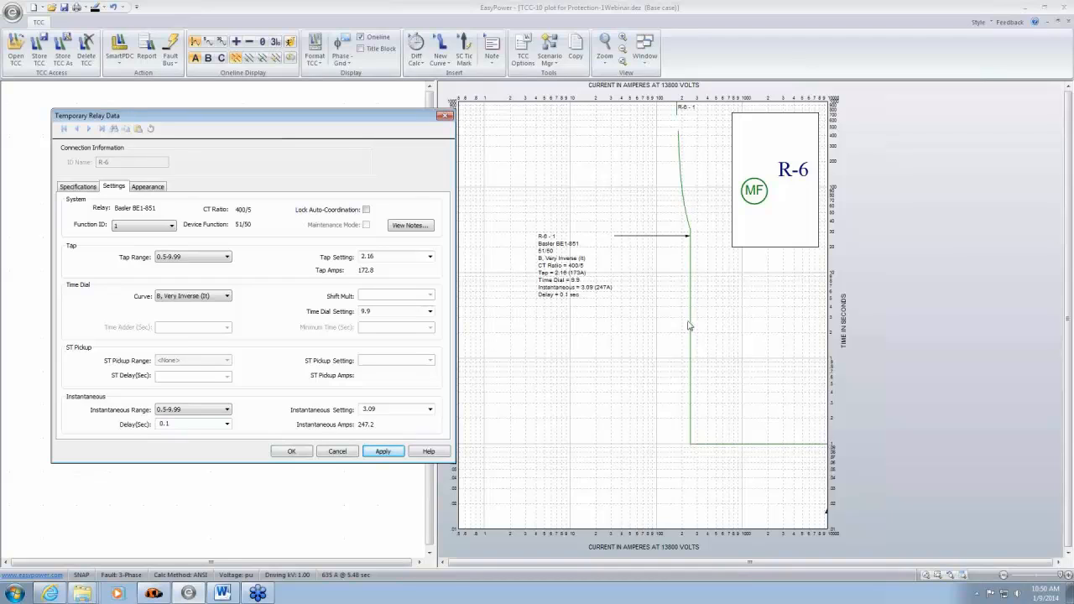
- Set R-6's time dial setting to 7 and apply it to the curve
left_click(431, 312)
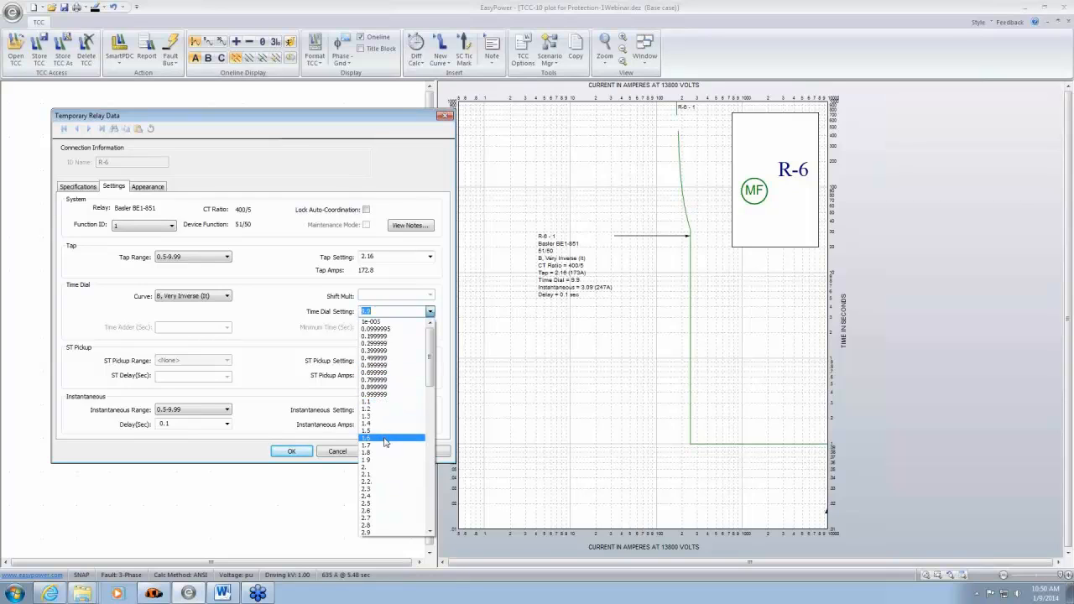
scroll(386, 521, "down", 20)
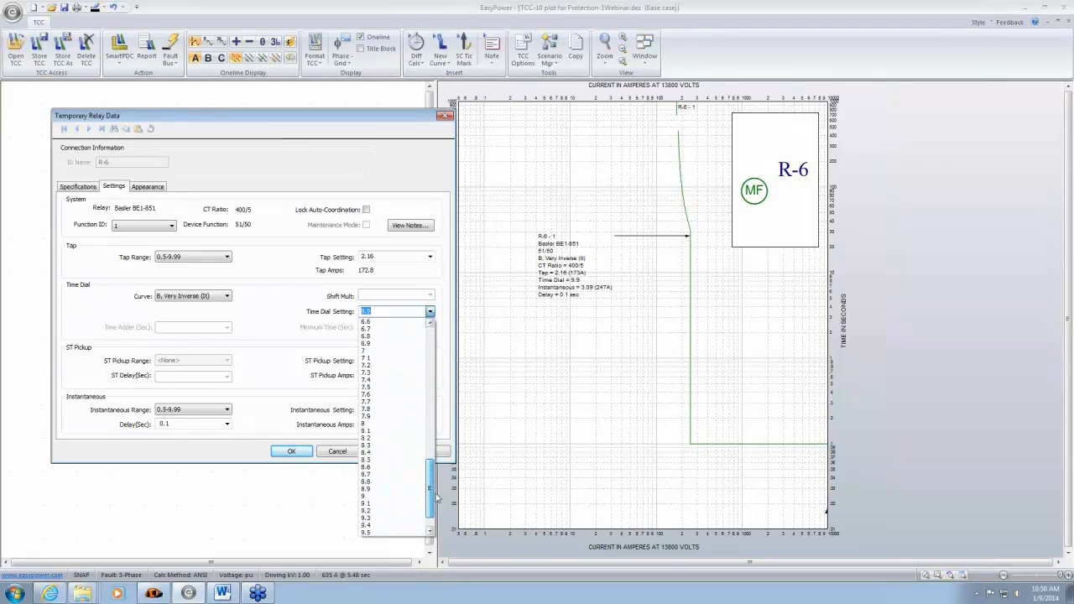
left_click_drag(436, 498, 436, 520)
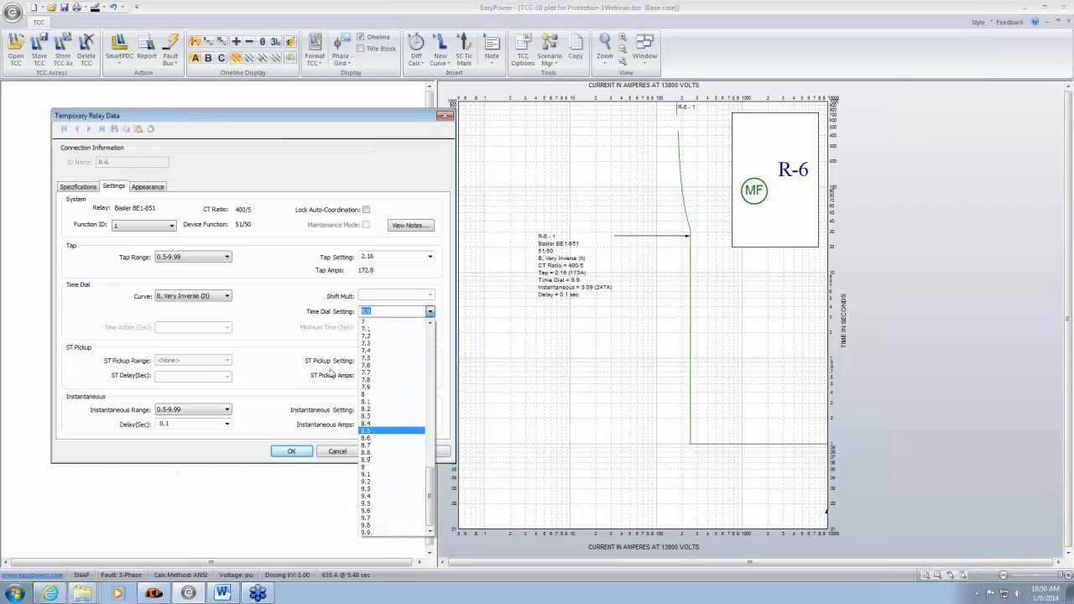
left_click(394, 322)
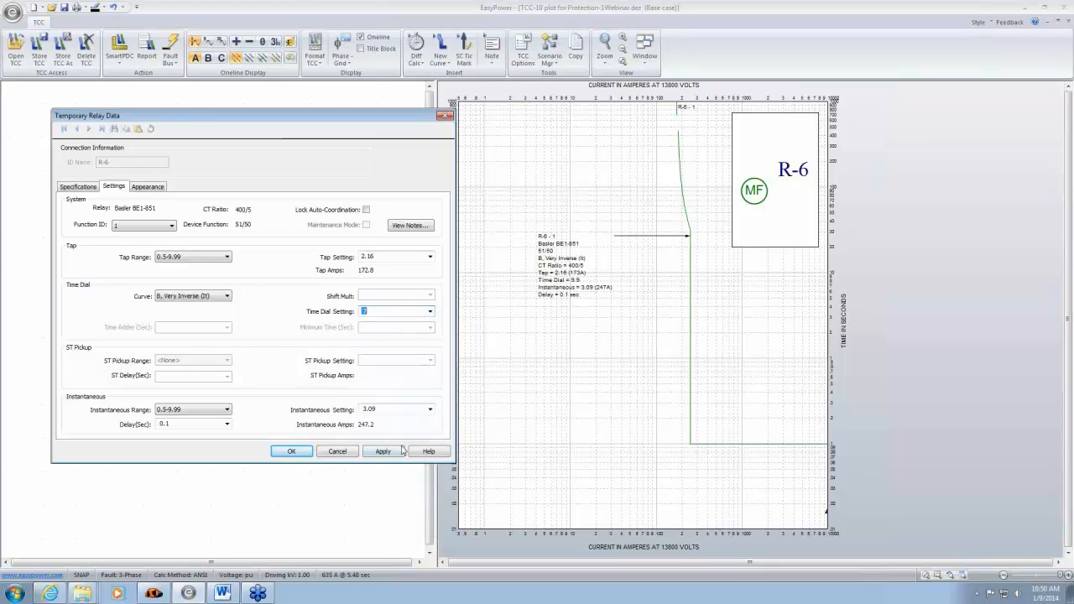
left_click(401, 452)
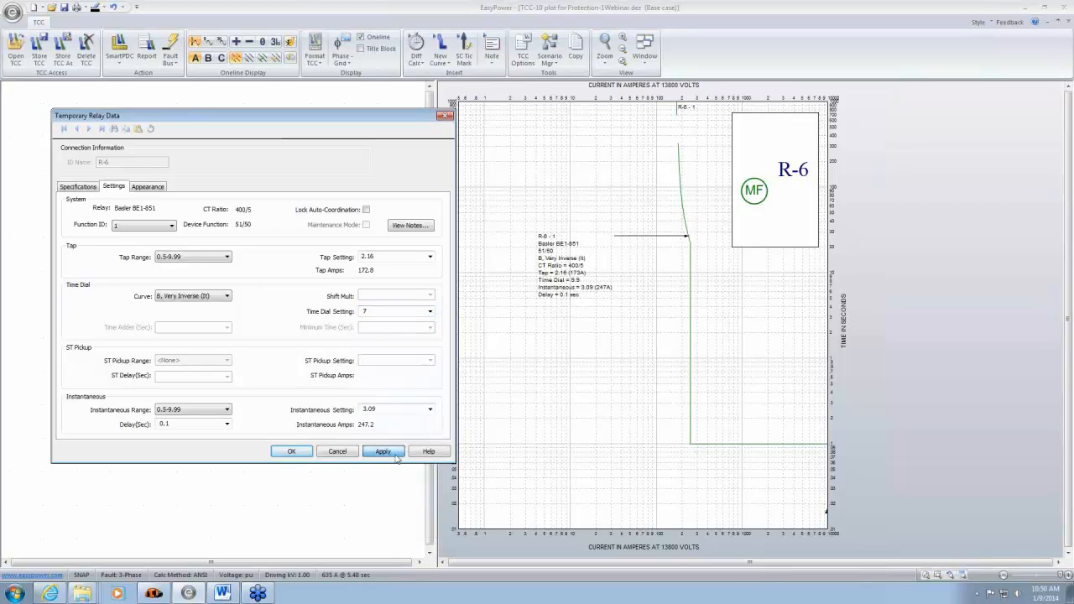
- Raise R-6's instantaneous setting to 5.79, accept the relay data, and close the plot without storing changes
left_click(430, 410)
left_click(408, 388)
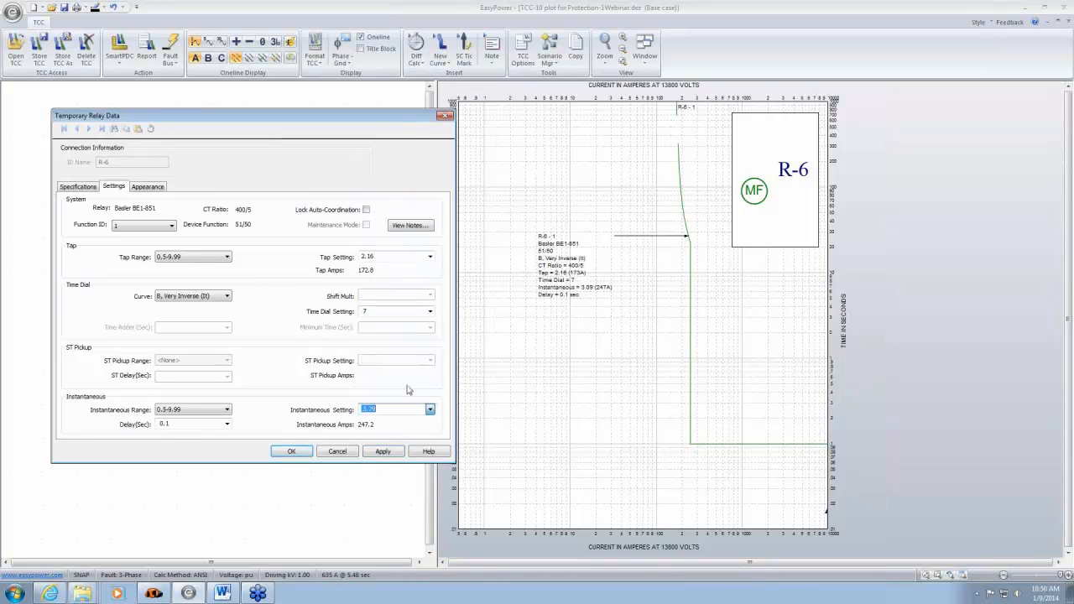
left_click(384, 451)
left_click(294, 454)
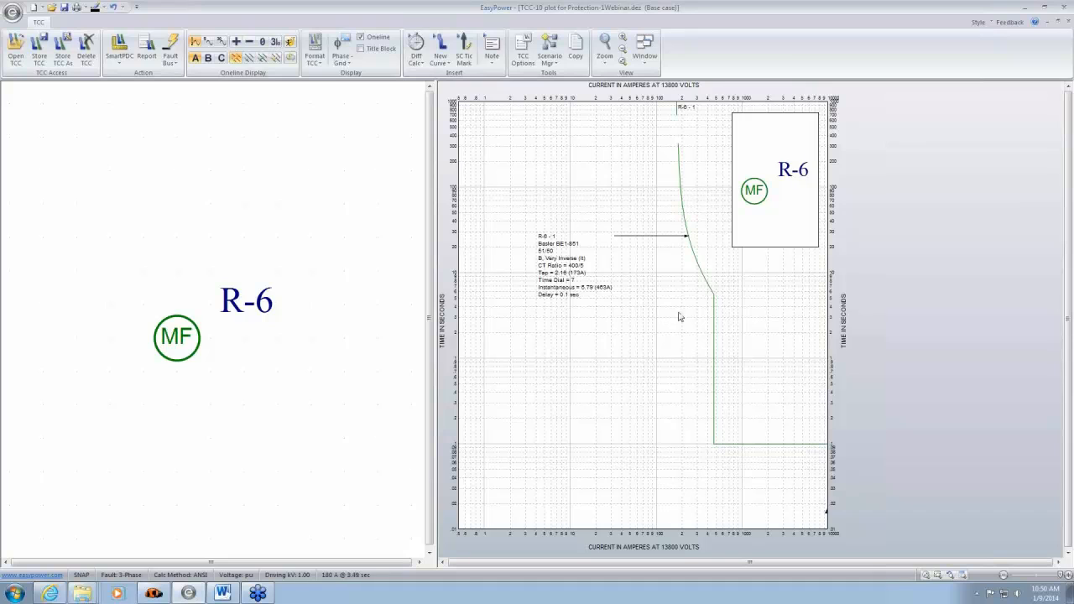
left_click(1070, 25)
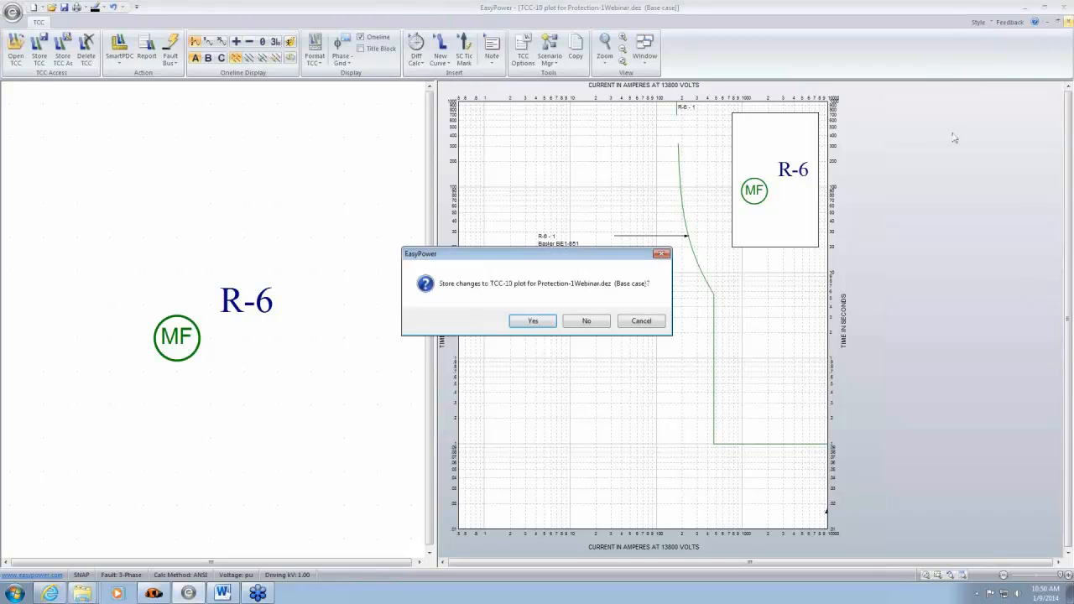
left_click(587, 323)
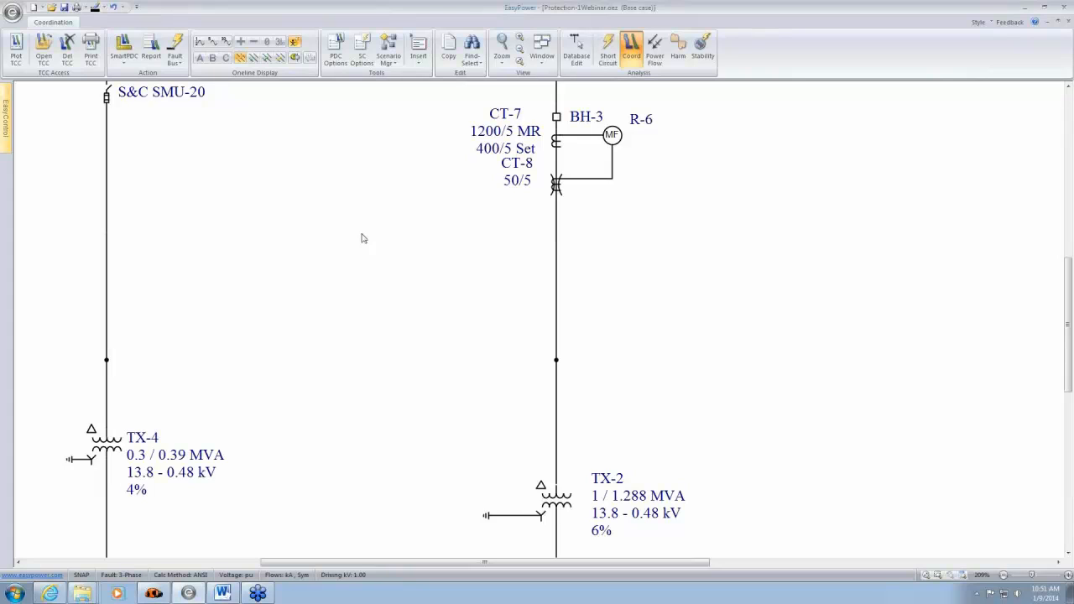
- Open the device library file Stdlib.mdb
left_click(12, 12)
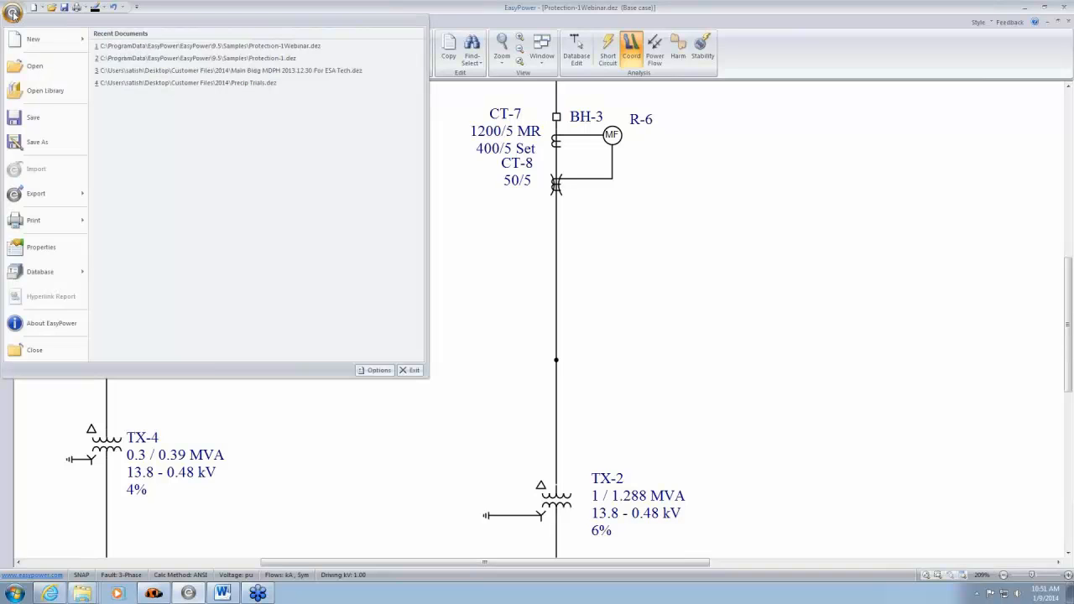
left_click(46, 90)
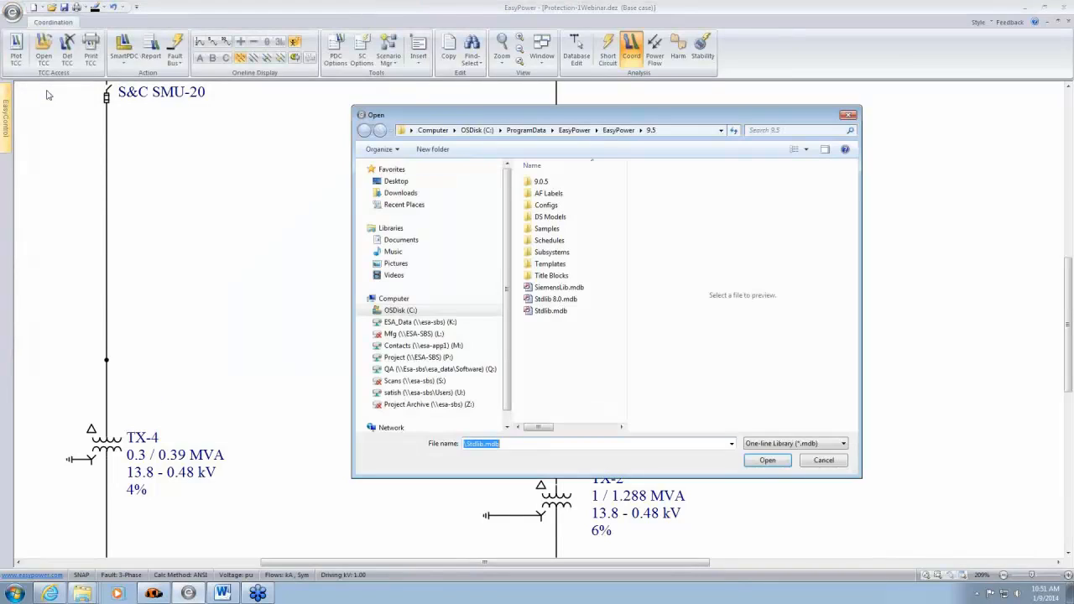
left_click(554, 312)
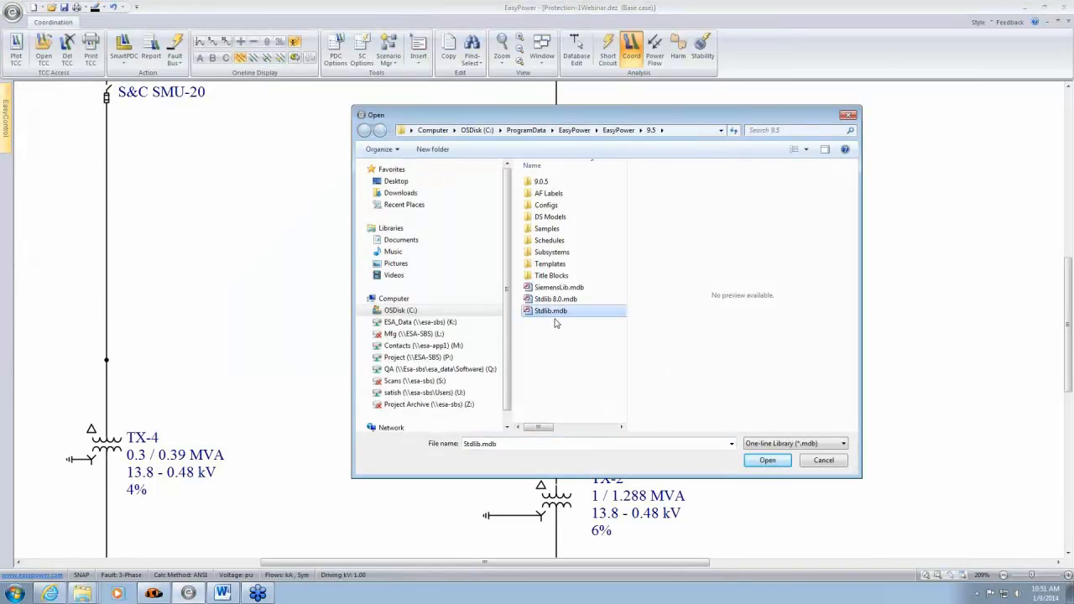
left_click(775, 463)
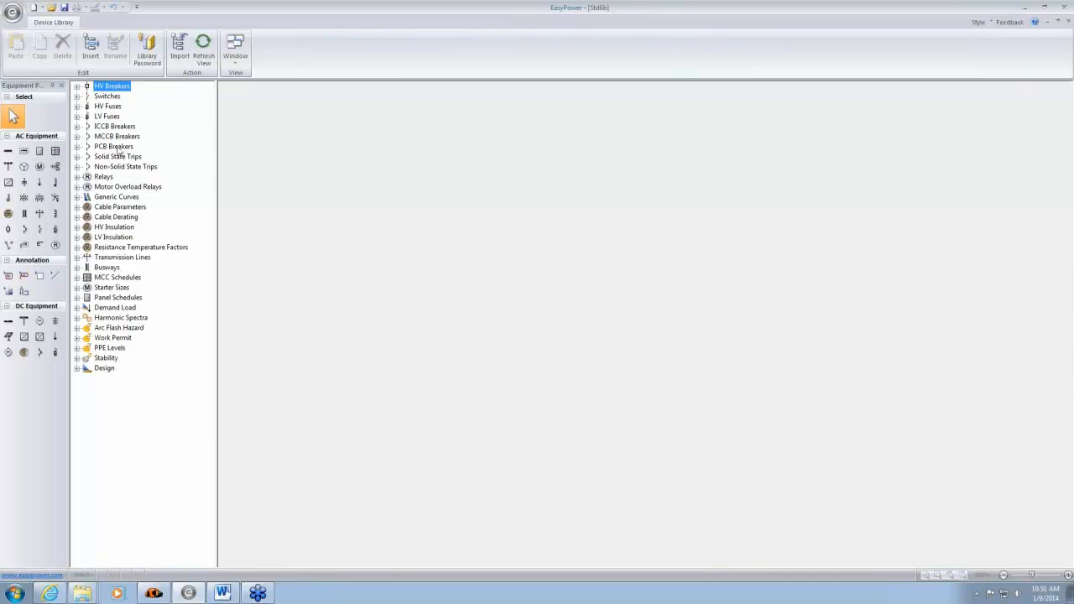
- Examine the high-voltage breaker manufacturers in the library and the ABB breaker types, and collapse the category
left_click(77, 87)
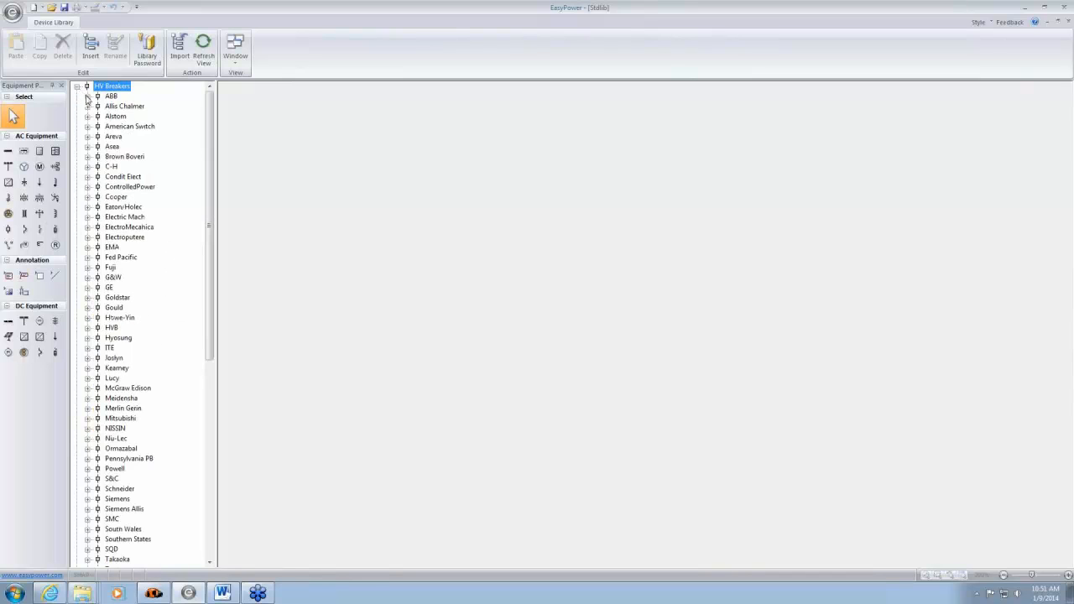
left_click(87, 95)
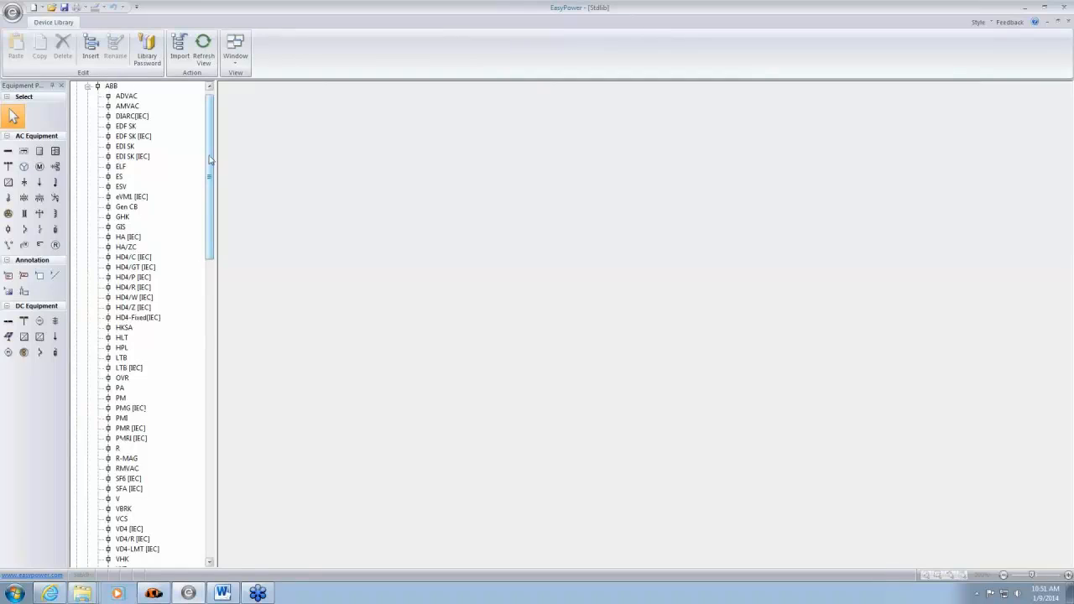
mouse_move(214, 157)
left_mouse_down()
mouse_move(221, 184)
mouse_move(223, 144)
left_mouse_up()
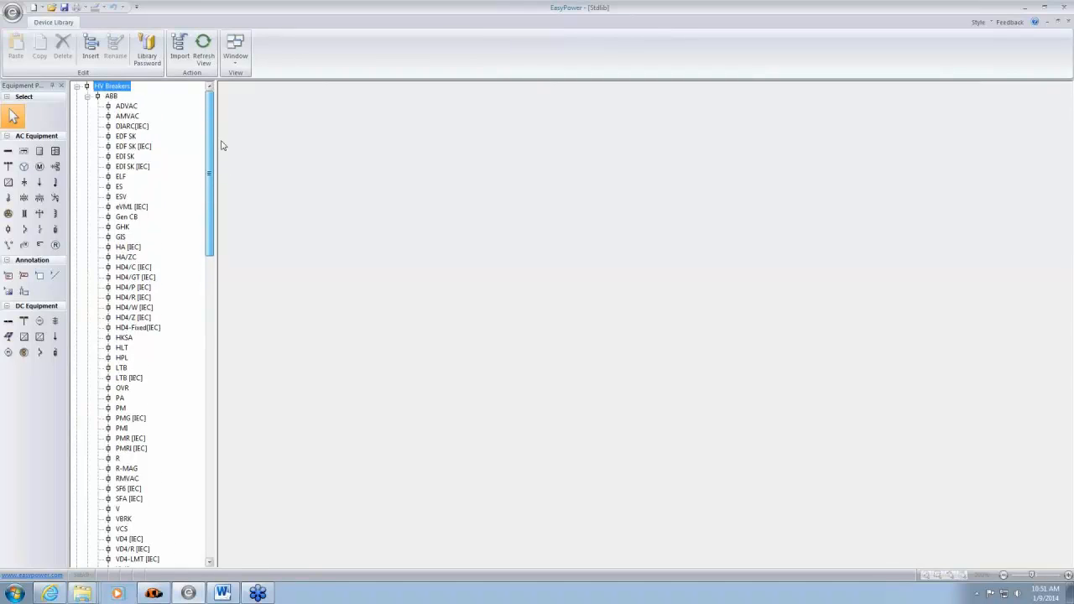
left_click(77, 88)
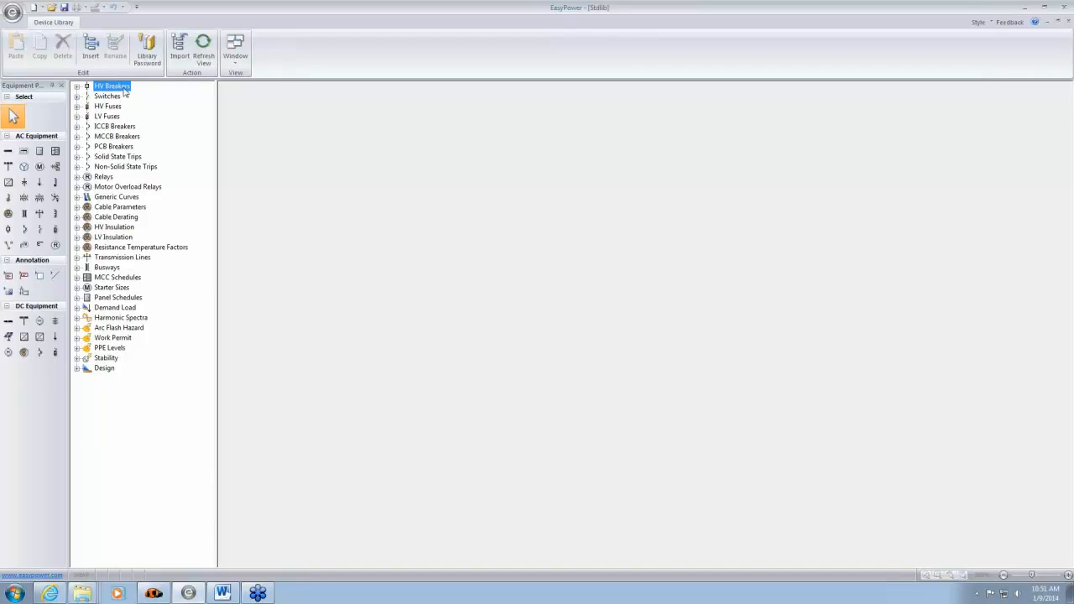
- Examine the AC high-voltage fuse types of A.B. Chance, ABB and Allis Chalmer, and collapse the HV Fuses category
left_click(77, 106)
left_click(87, 117)
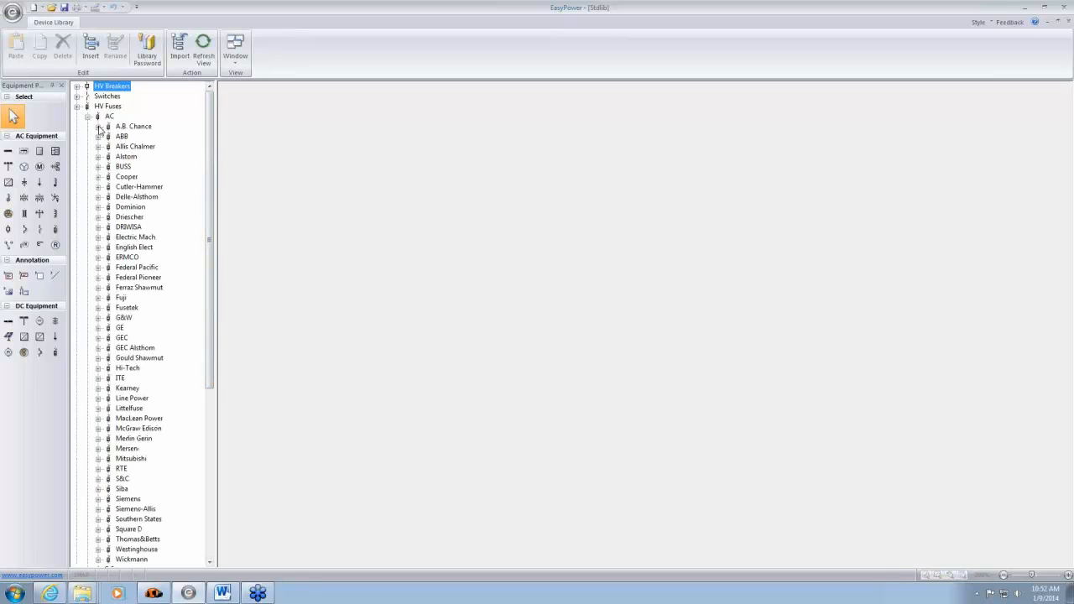
left_click(98, 127)
left_click(97, 157)
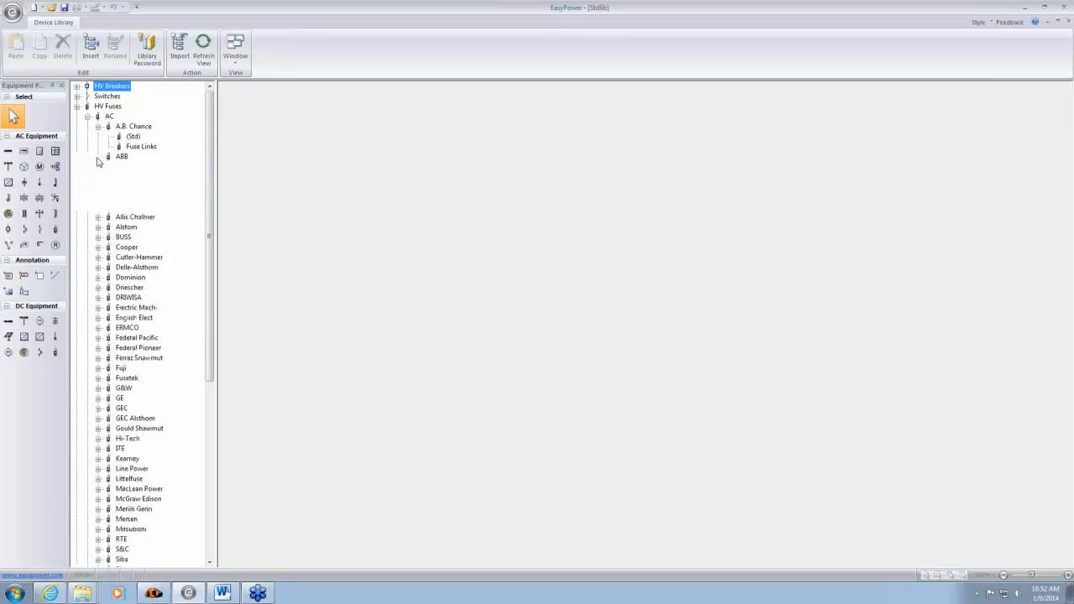
left_click(98, 217)
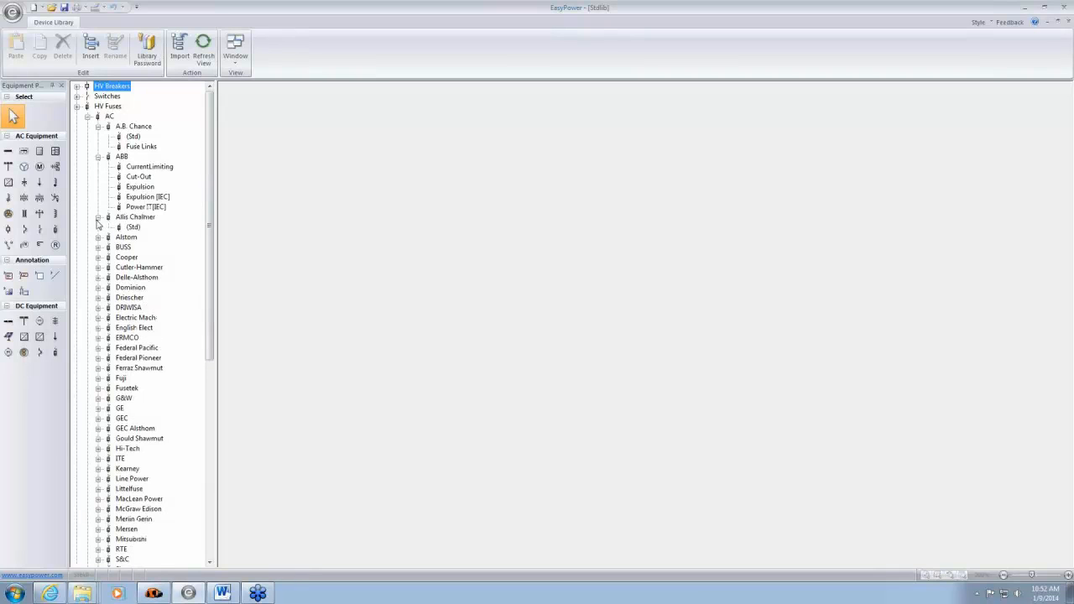
left_click(77, 107)
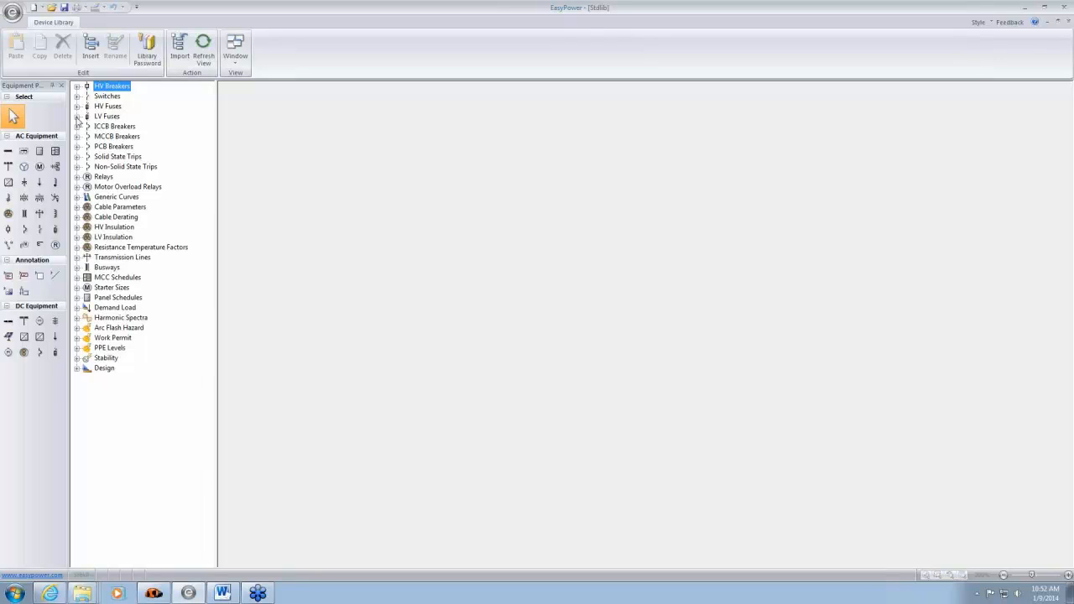
- Examine the AC low-voltage fuse manufacturers and the fuse types offered by BUSS
left_click(78, 117)
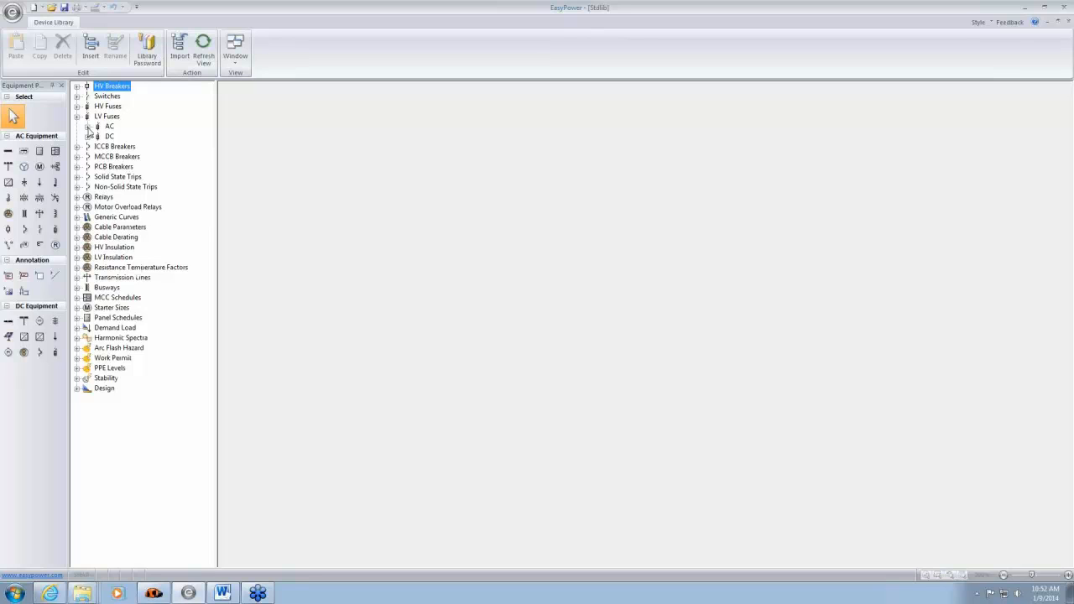
left_click(87, 126)
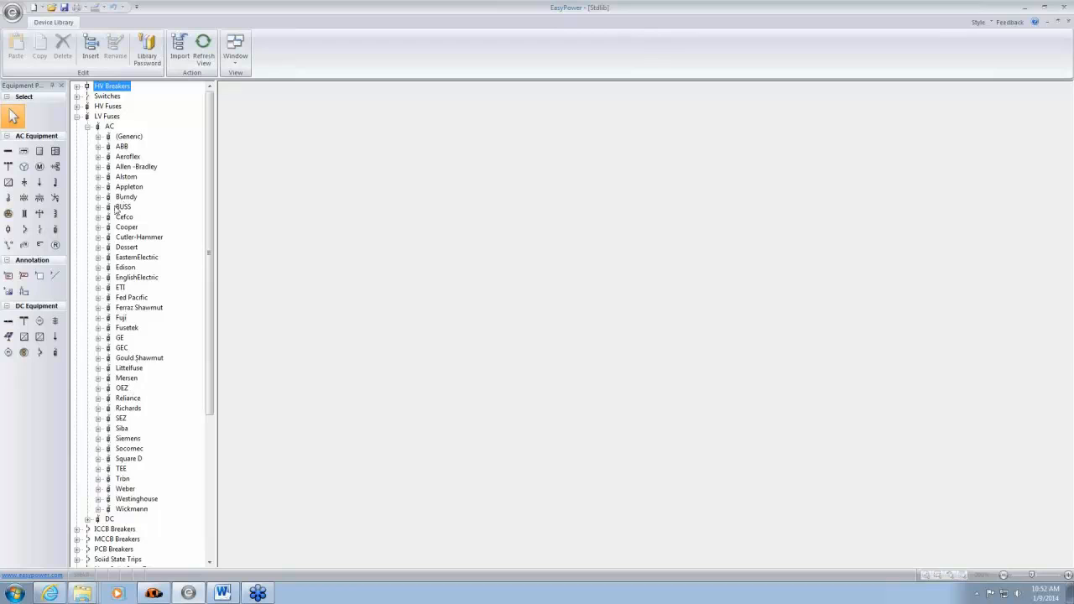
left_click(98, 208)
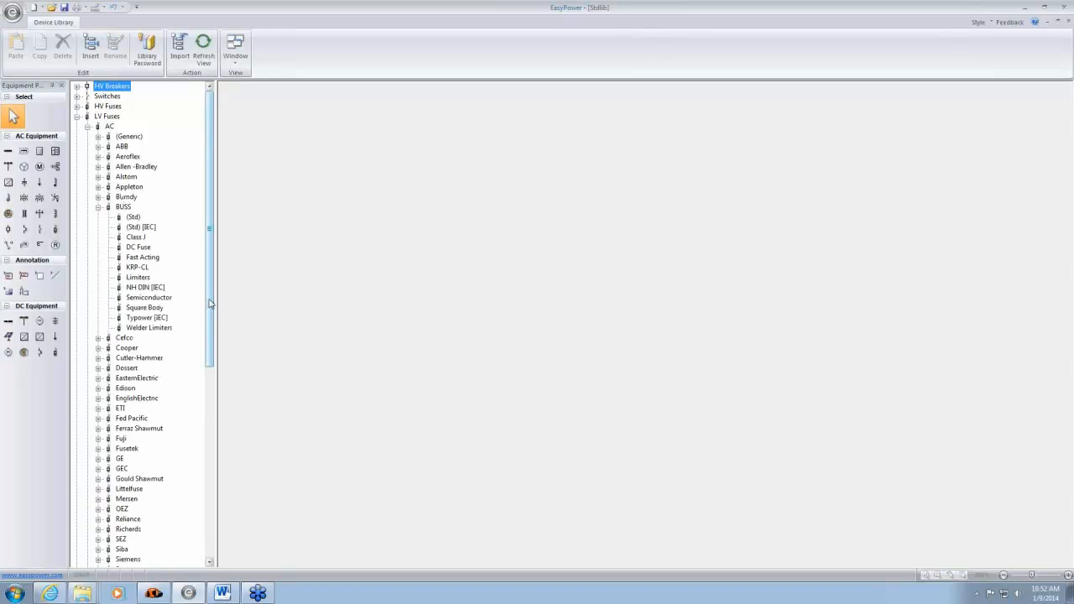
- Examine the Ferraz Shawmut low-voltage fuse types and GE's AC types under MCCB Breakers
left_click_drag(209, 304, 213, 342)
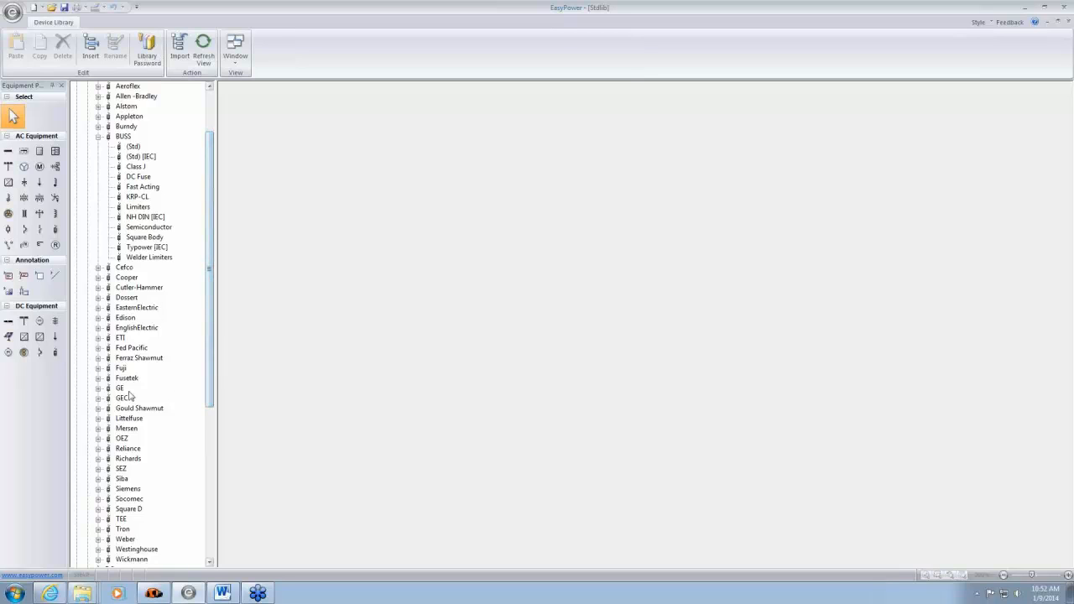
left_click(98, 358)
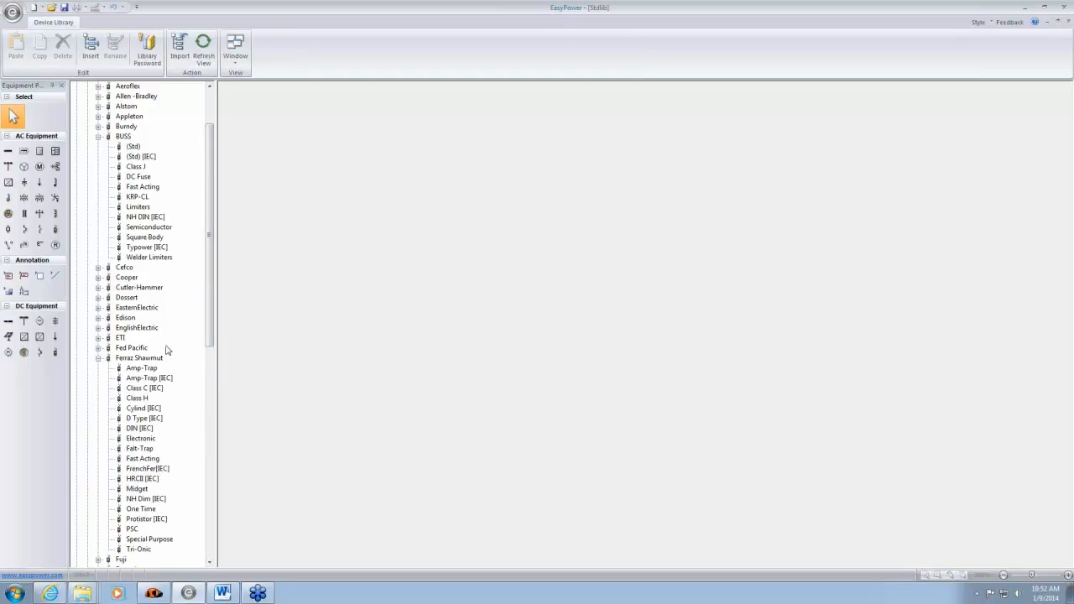
left_click_drag(215, 263, 239, 521)
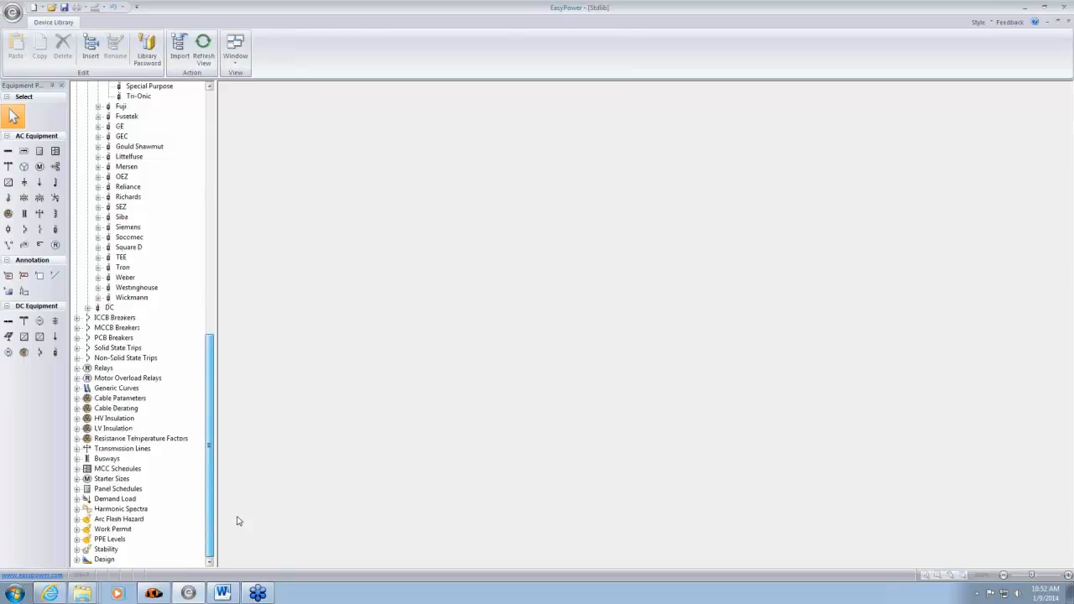
left_click(77, 328)
left_click(87, 338)
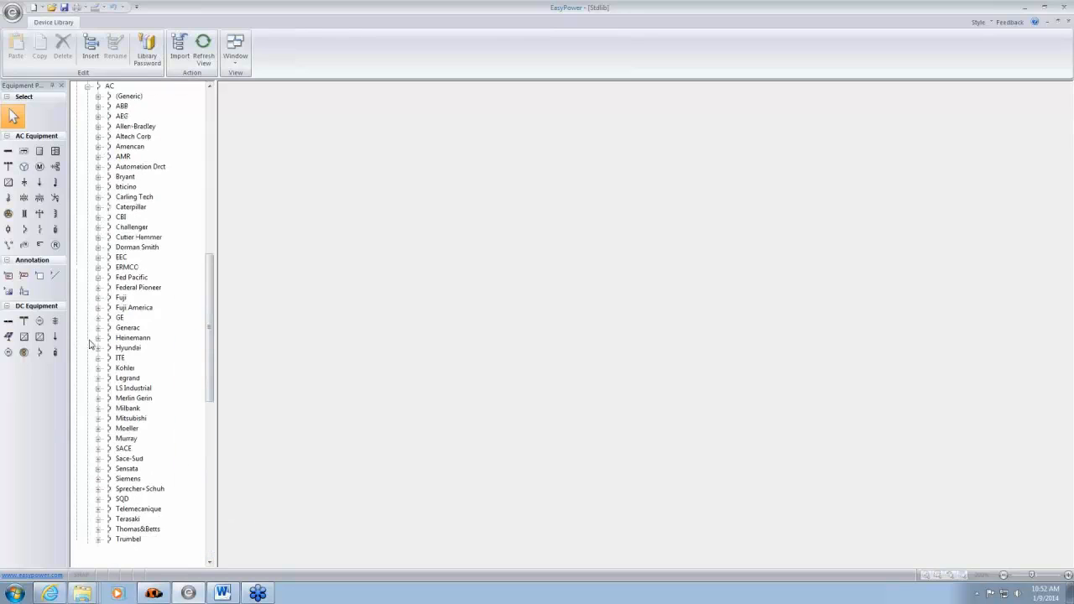
left_click(98, 318)
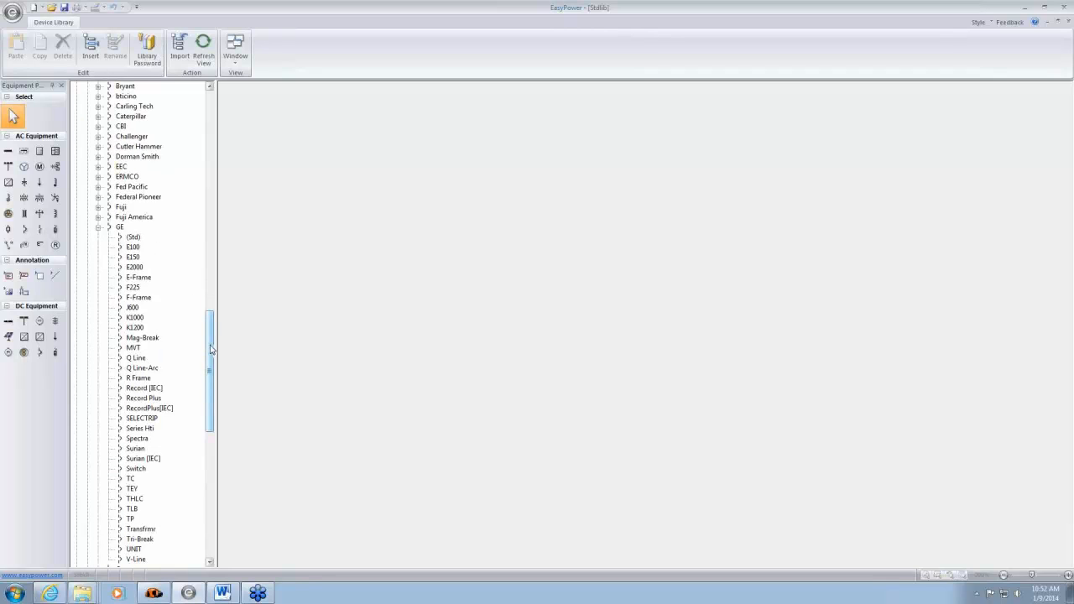
- Display the device data of the LVPCB style under GE's MVT-Plus solid state trips
left_click_drag(211, 353, 225, 447)
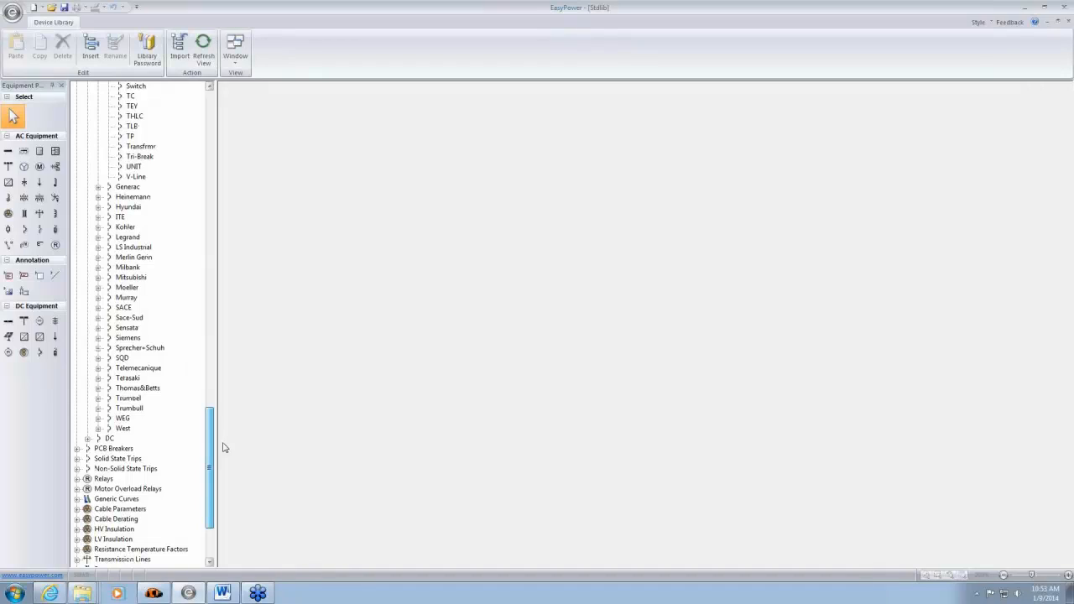
left_click(76, 459)
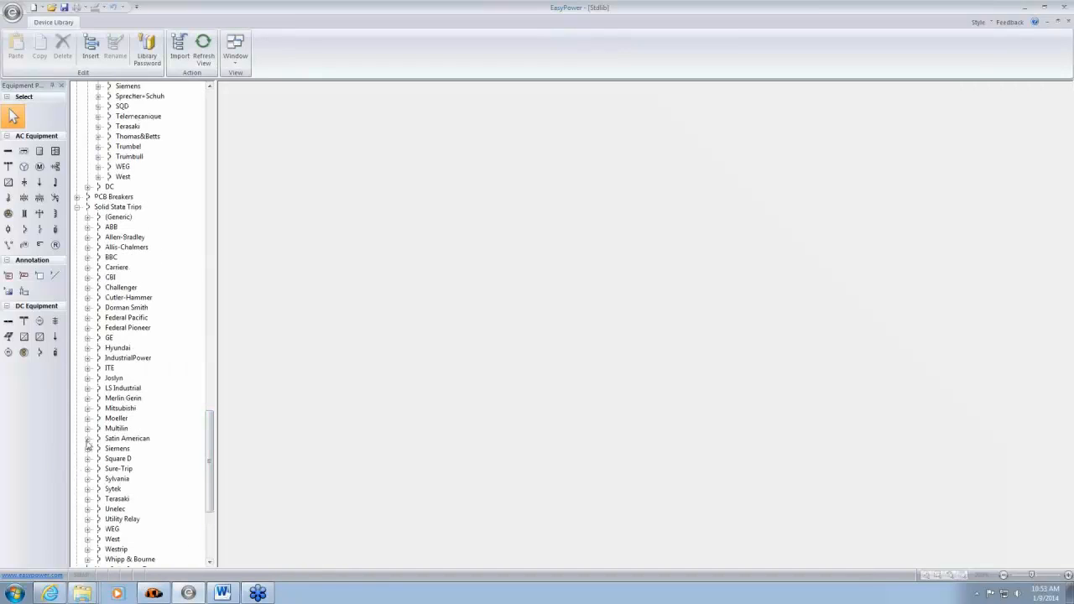
scroll(88, 441, "down", 2)
left_click(87, 278)
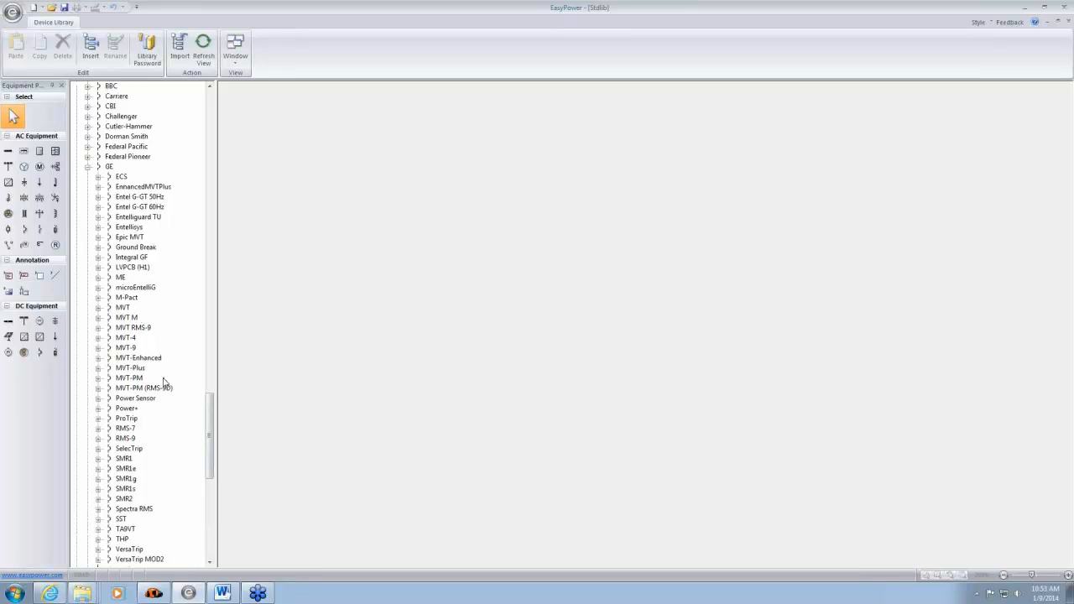
left_click(130, 368)
left_click(98, 369)
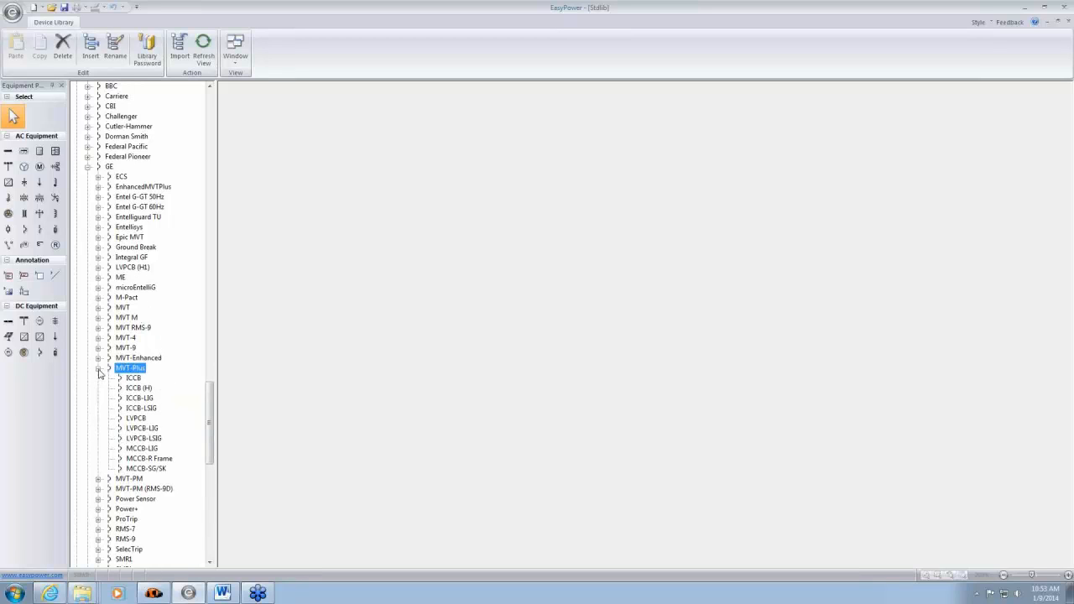
left_click(139, 419)
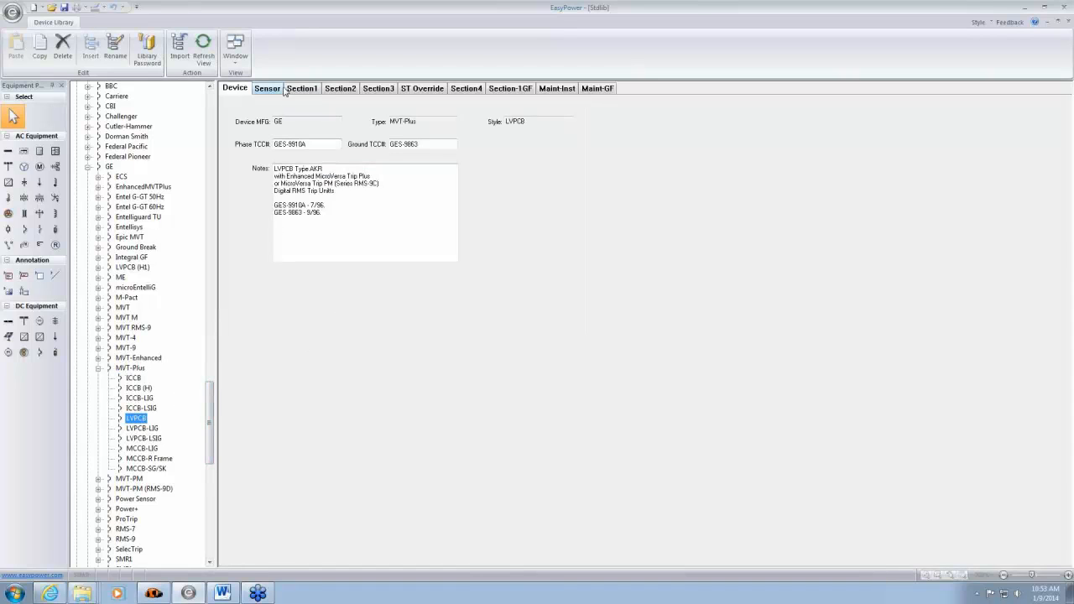
- Collapse the expanded library categories, including LV Fuses and Solid State Trips, and close the device library
left_click_drag(212, 406, 201, 113)
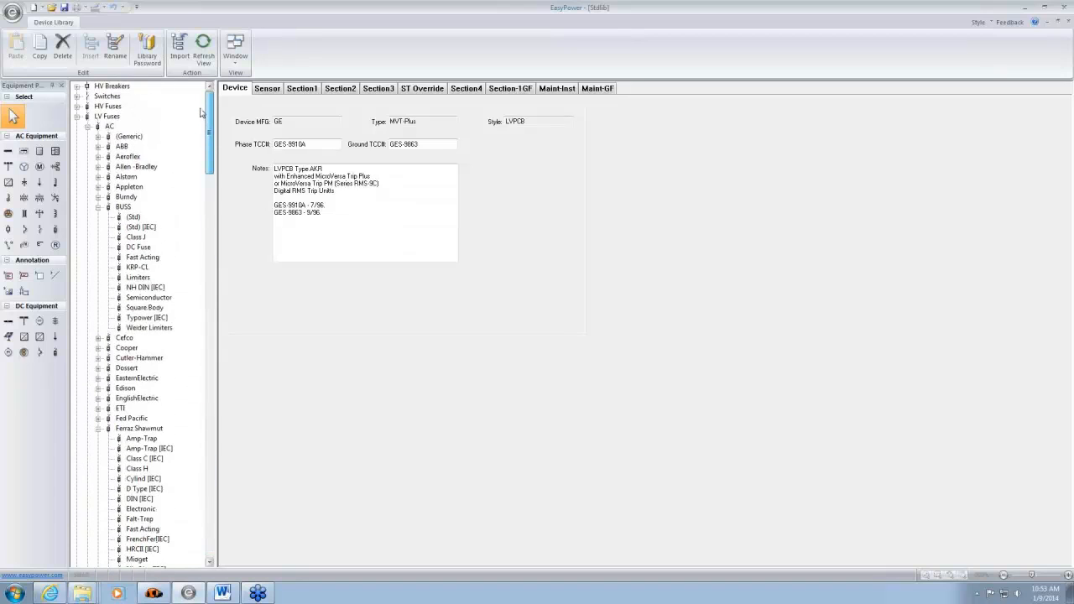
left_click(77, 117)
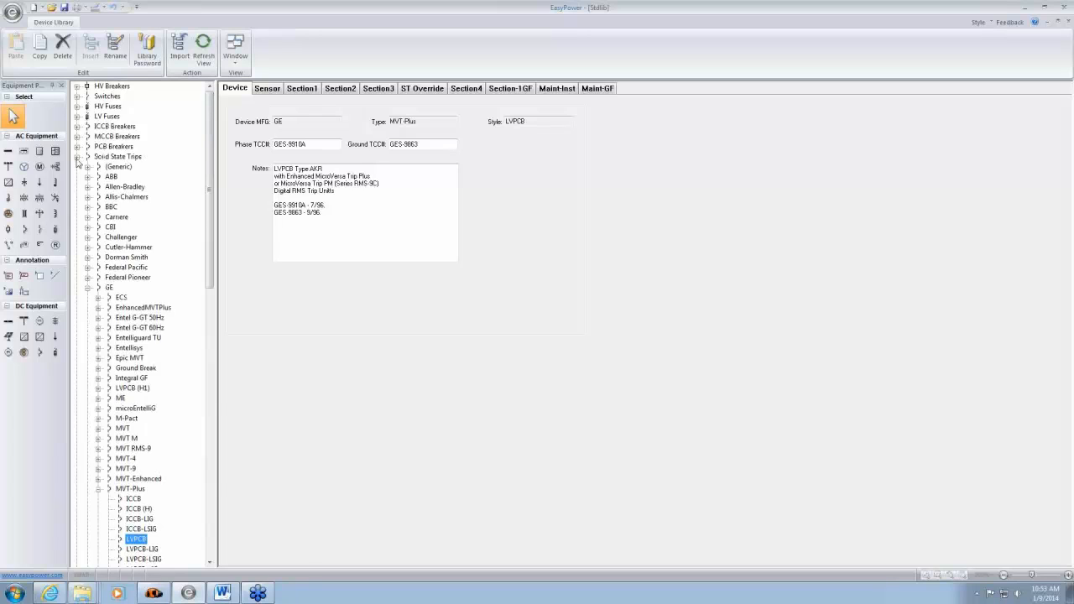
left_click(77, 157)
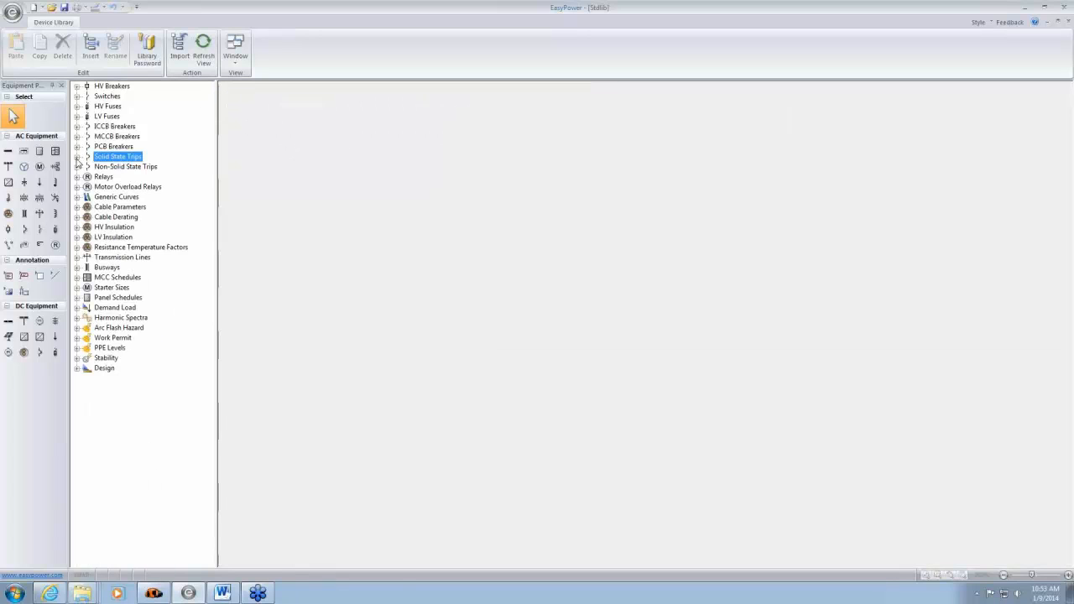
left_click(414, 191)
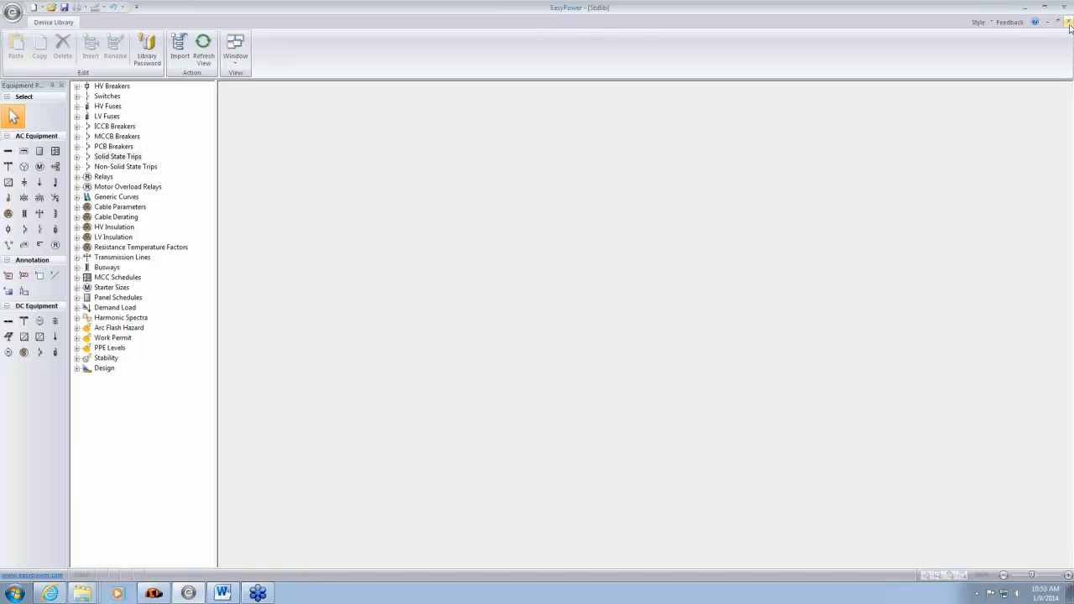
left_click(1068, 24)
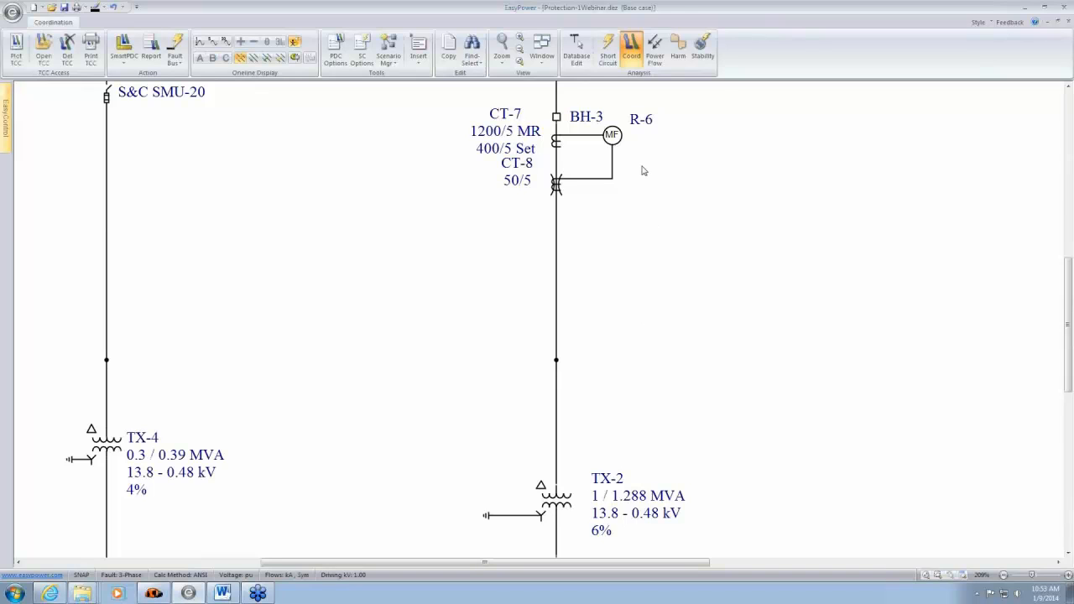
- Plot the time-current curves of transformer TX-2 and breaker BL-1 above BUS-4
scroll(741, 377, "down", 3)
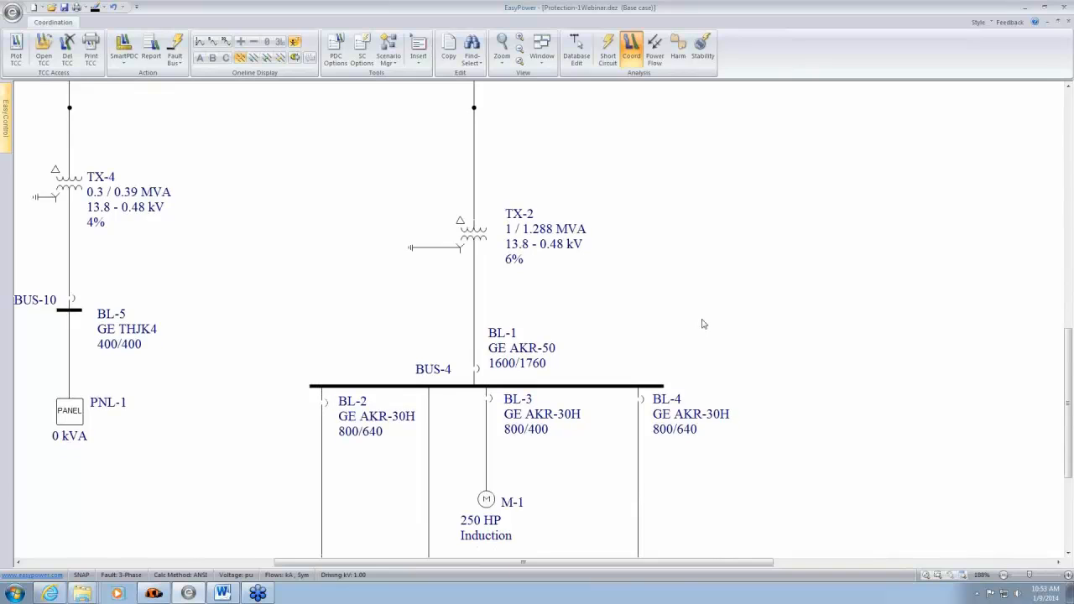
scroll(703, 321, "down", 1)
left_click_drag(354, 146, 543, 305)
left_click(16, 52)
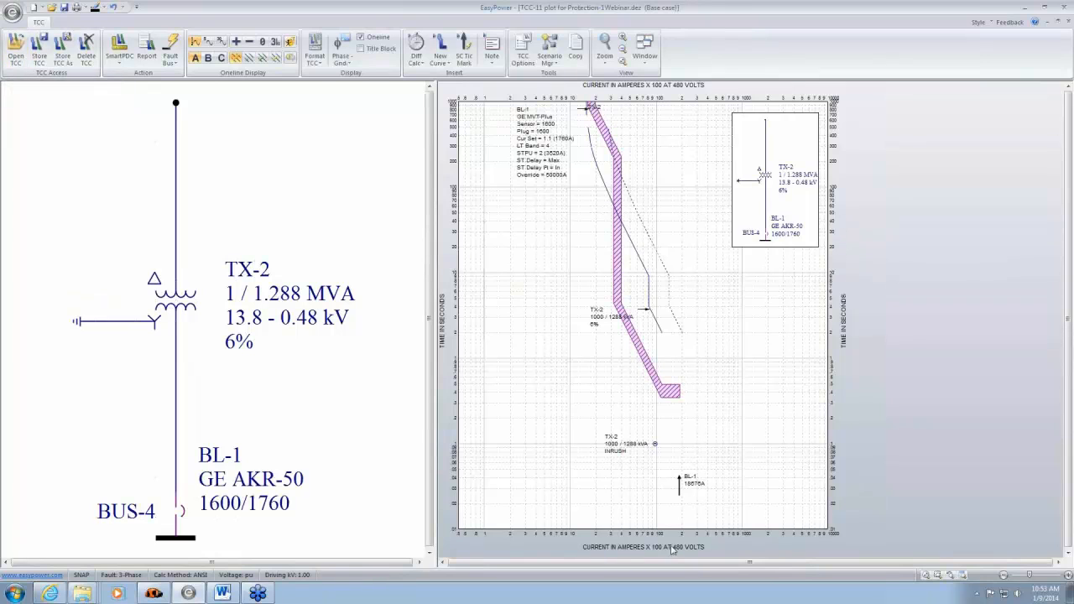
- Examine the reference kV and current scale settings of the TCC plot area, leaving them unmodified
double_click(758, 330)
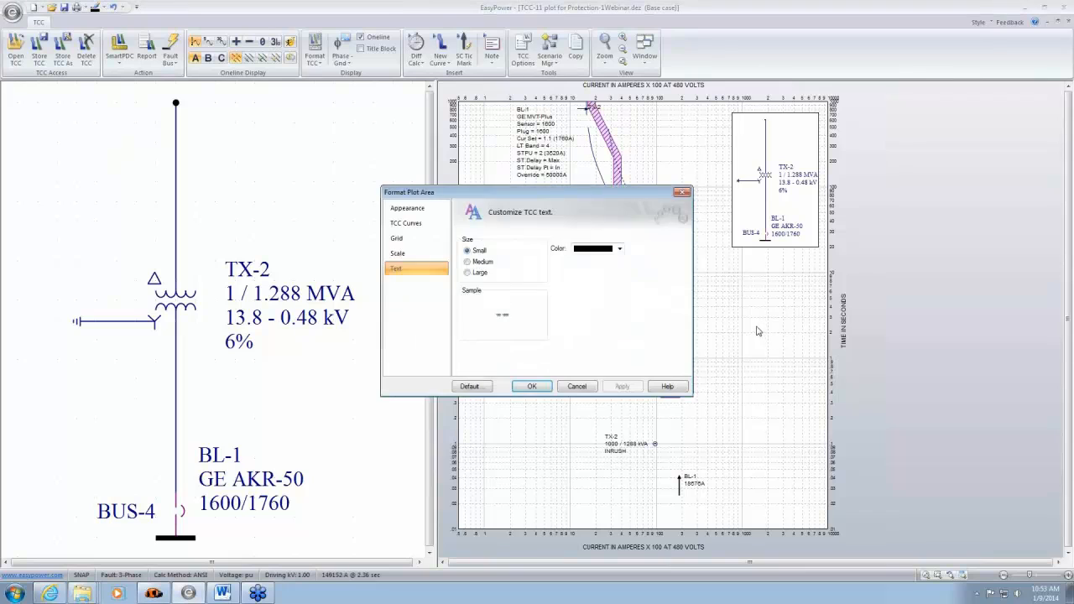
left_click(411, 254)
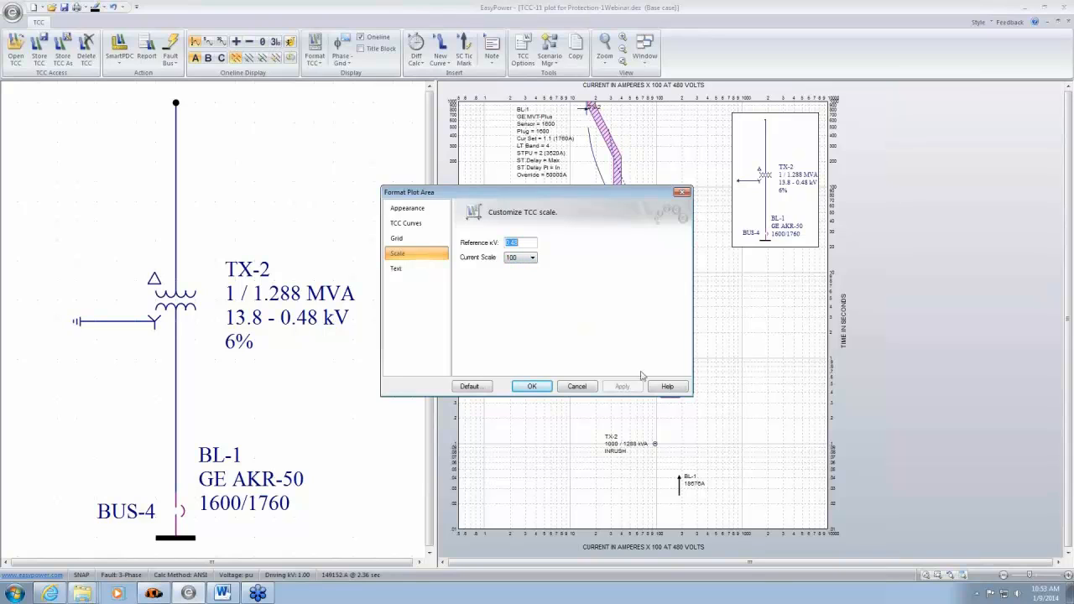
left_click(578, 387)
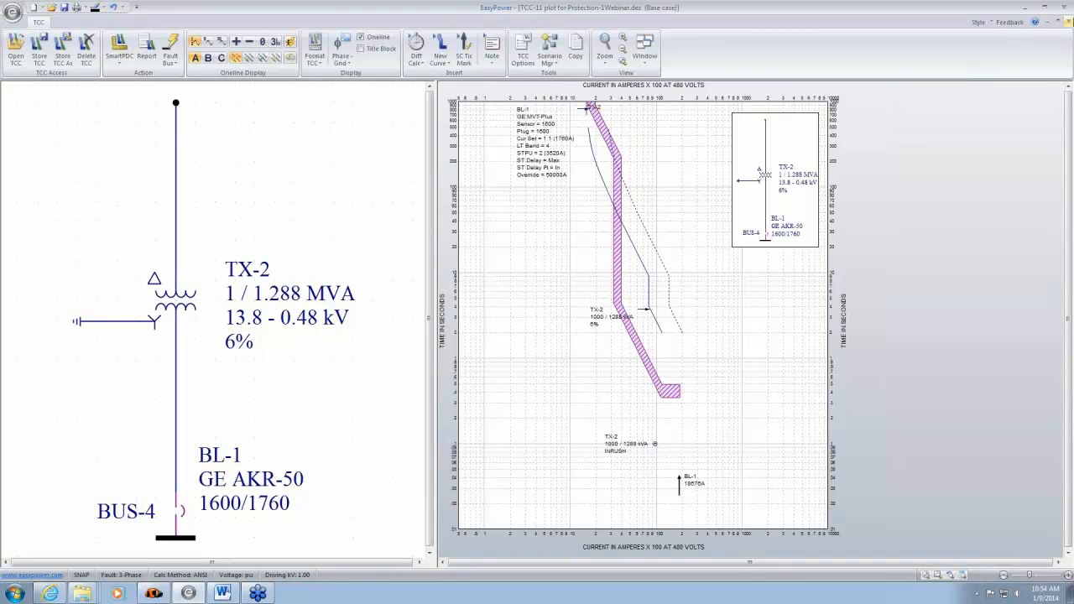
- Set the reference kV of the TX-2 and BL-1 TCC plot to 13.8
double_click(580, 440)
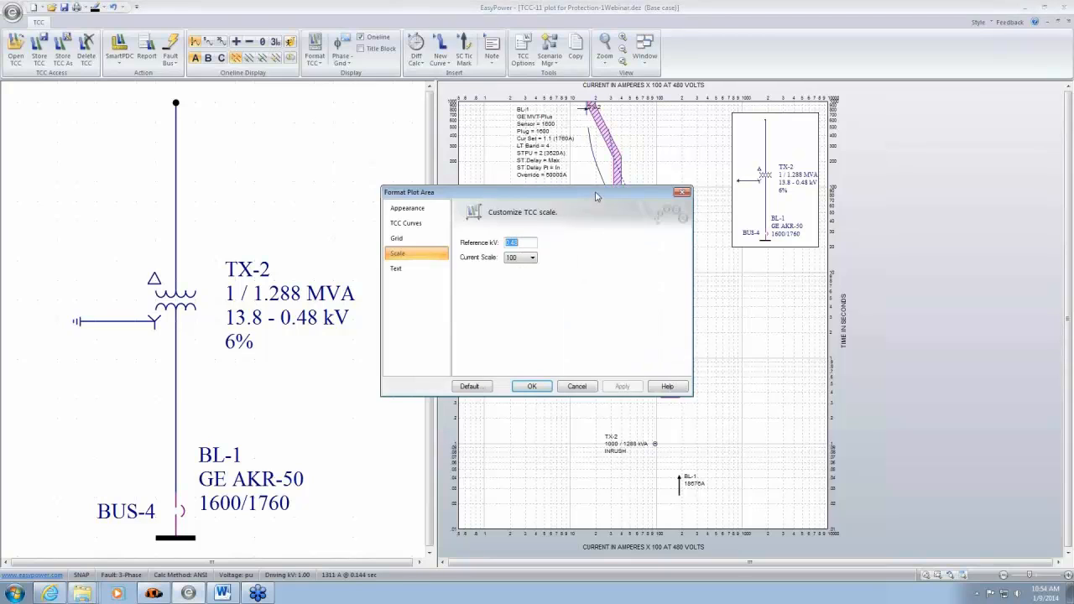
left_click_drag(596, 196, 401, 190)
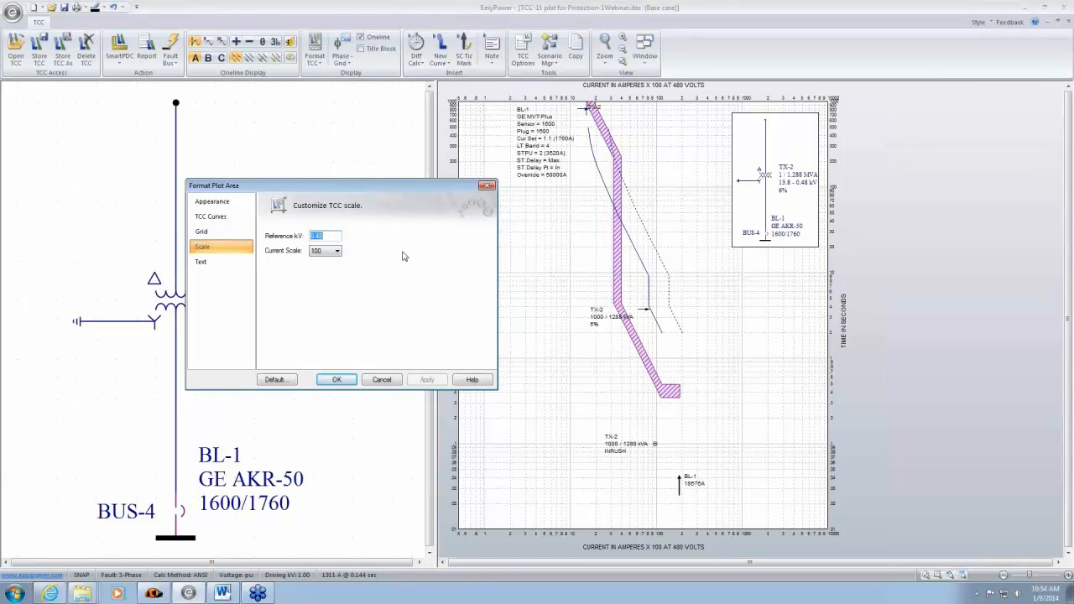
type("13")
left_click(336, 381)
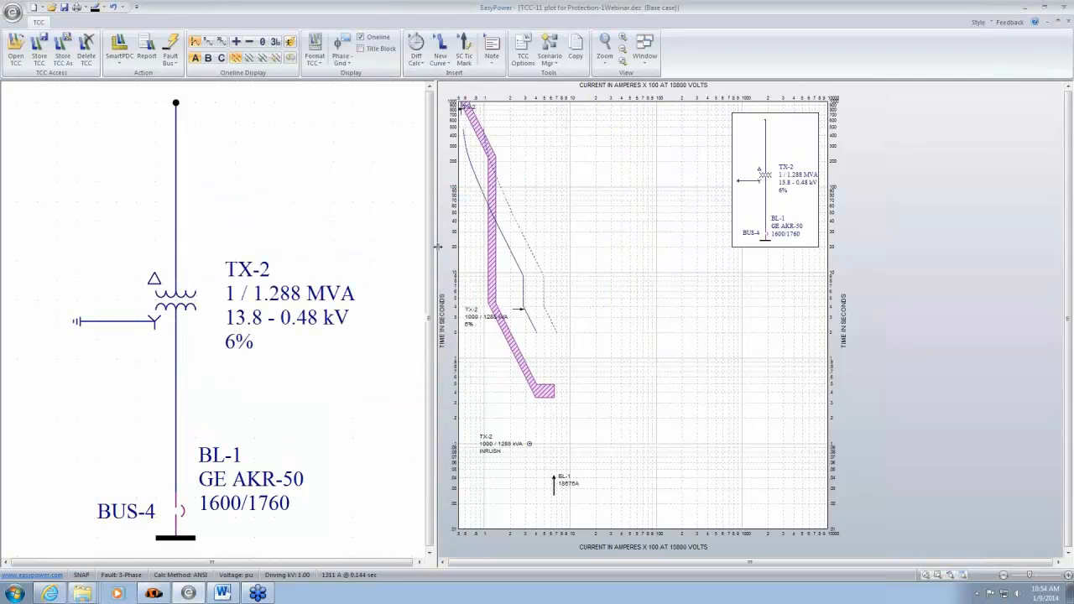
- Shift the plot's current axis toward lower currents and reposition BL-1's settings label slightly lower beside its curve, keeping the plot open
left_click(443, 563)
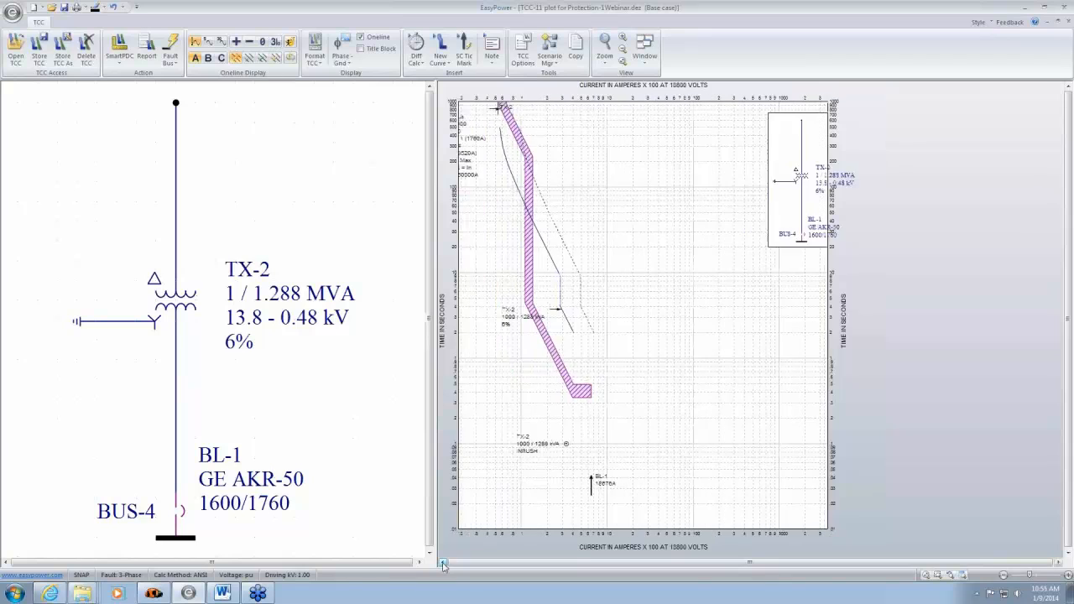
left_click(443, 563)
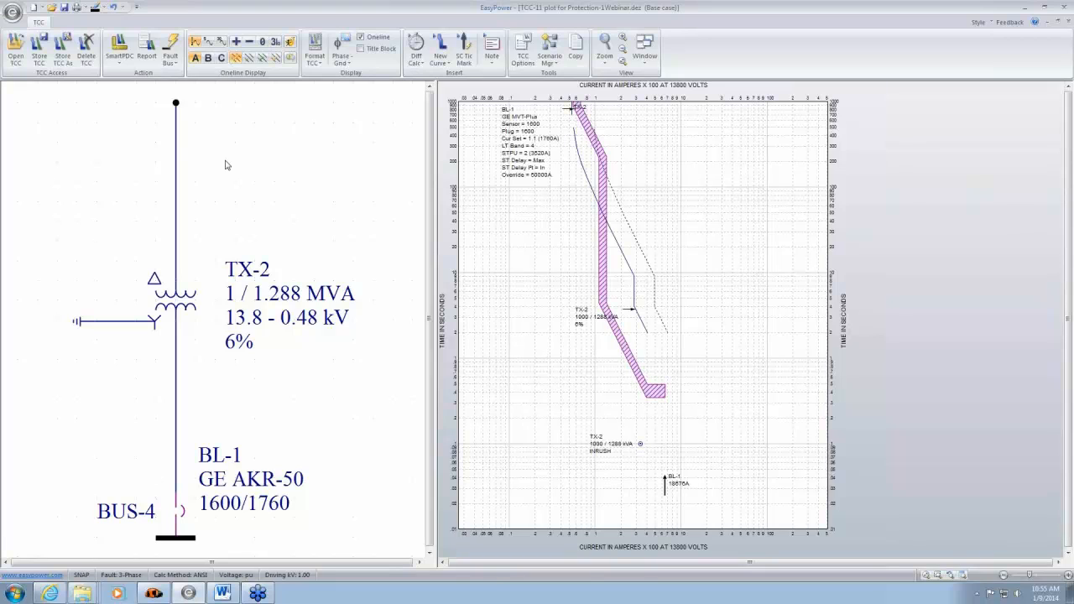
left_click_drag(546, 175, 533, 197)
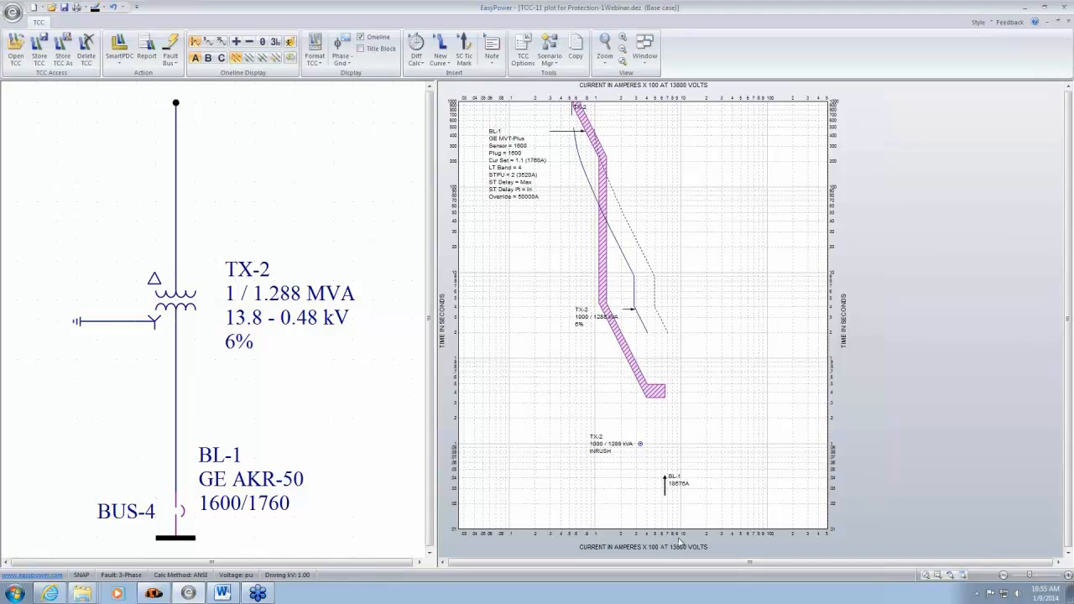
left_click(1069, 24)
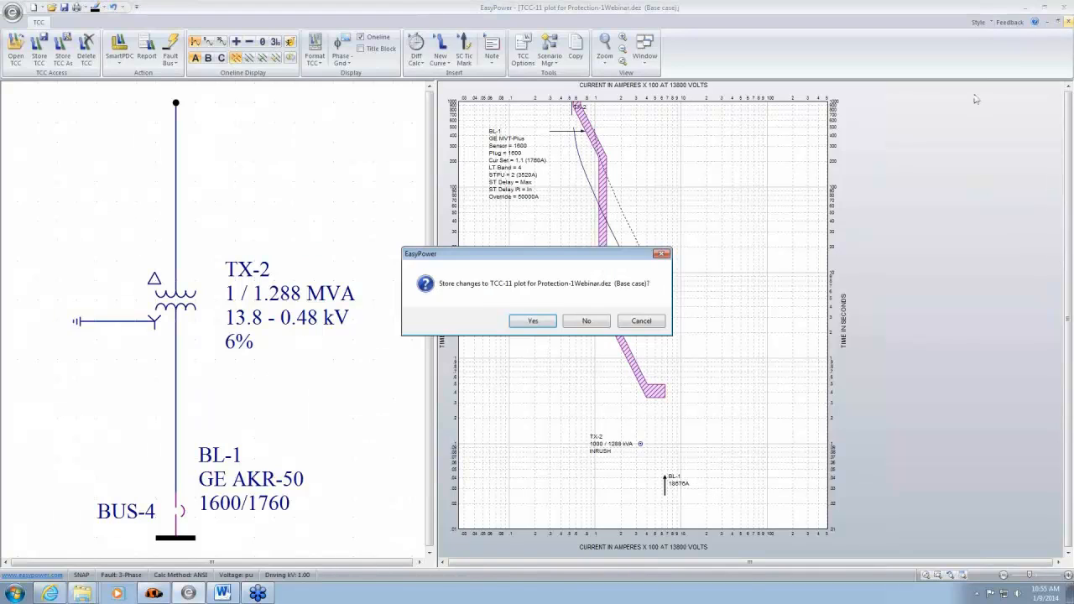
left_click(643, 322)
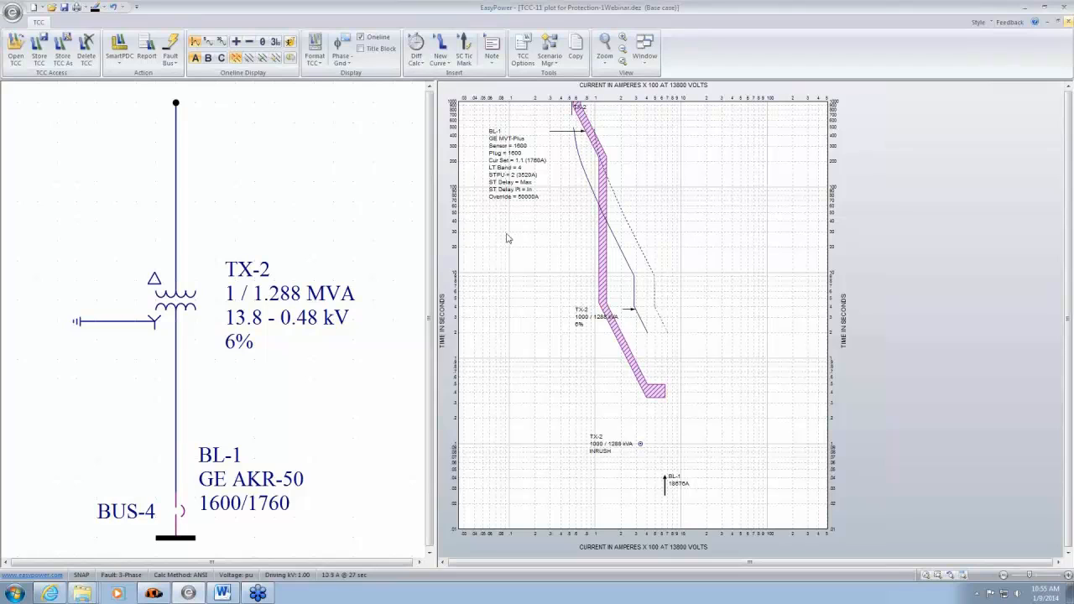
- Review the plot area's grid, TCC curve transparency and appearance settings, leaving them unmodified
double_click(522, 257)
left_click(407, 239)
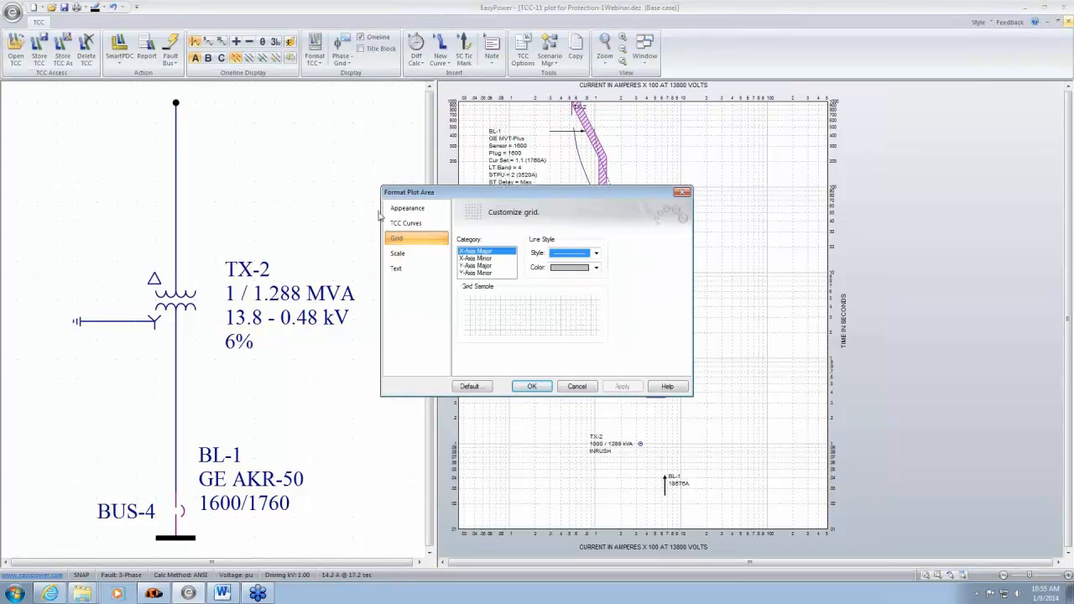
left_click(408, 225)
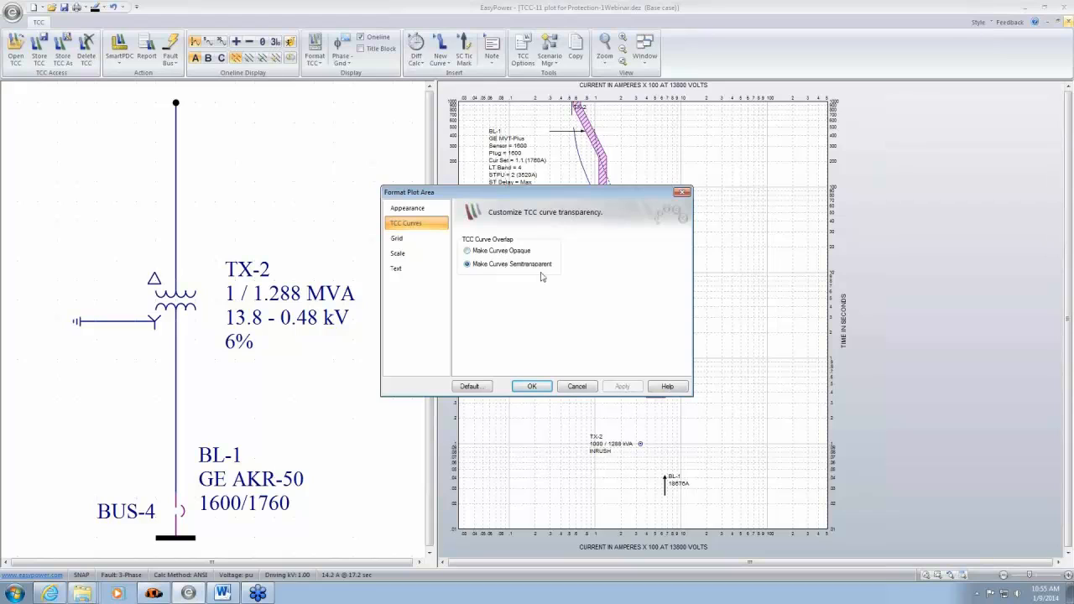
left_click(424, 210)
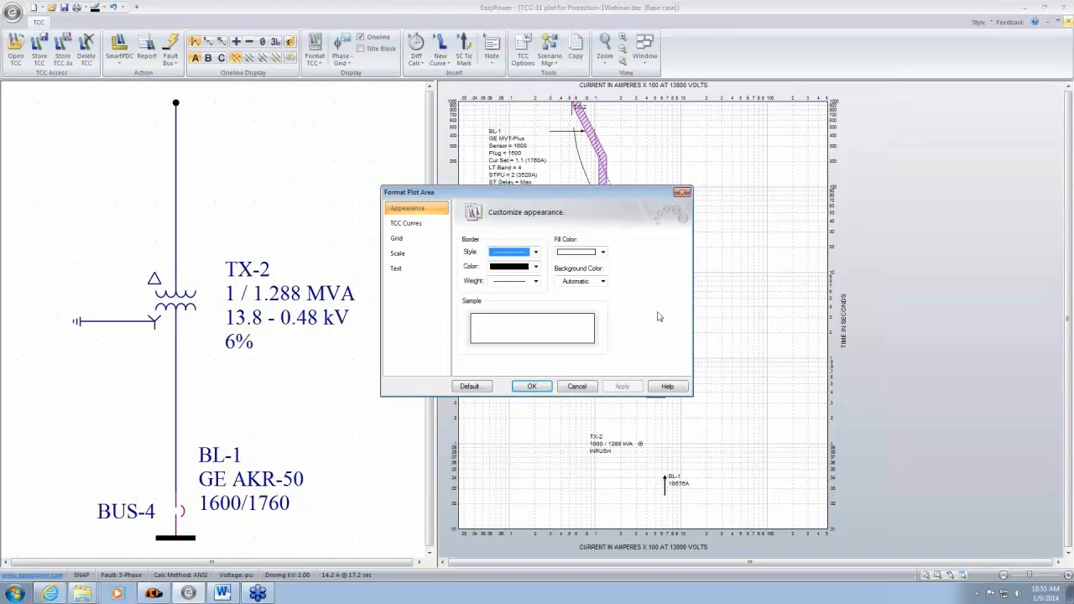
left_click(578, 386)
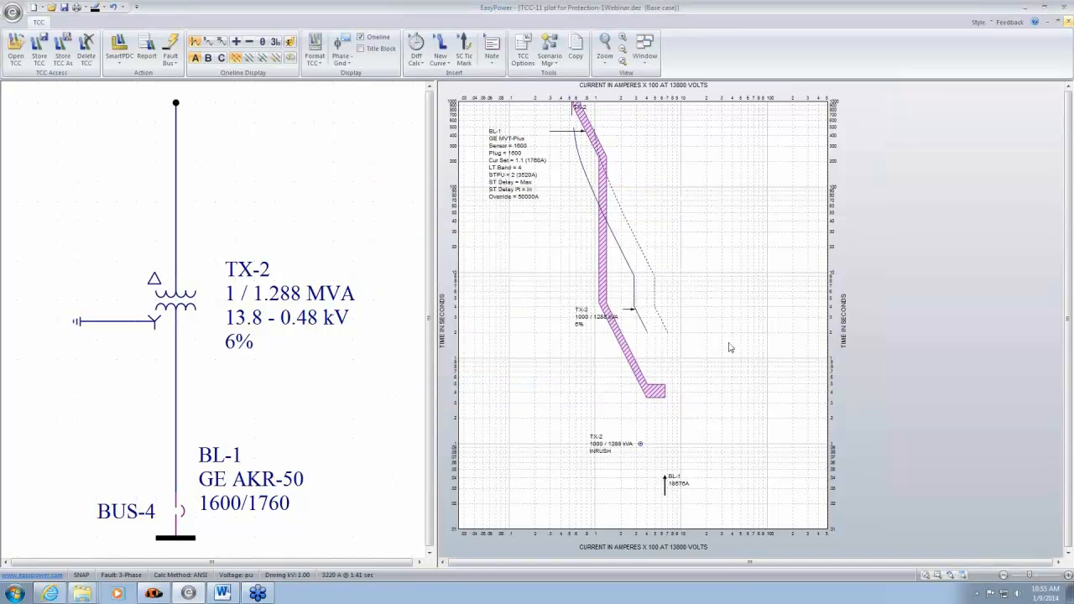
- Close the TX-2 and BL-1 plot without storing its changes
left_click(1068, 23)
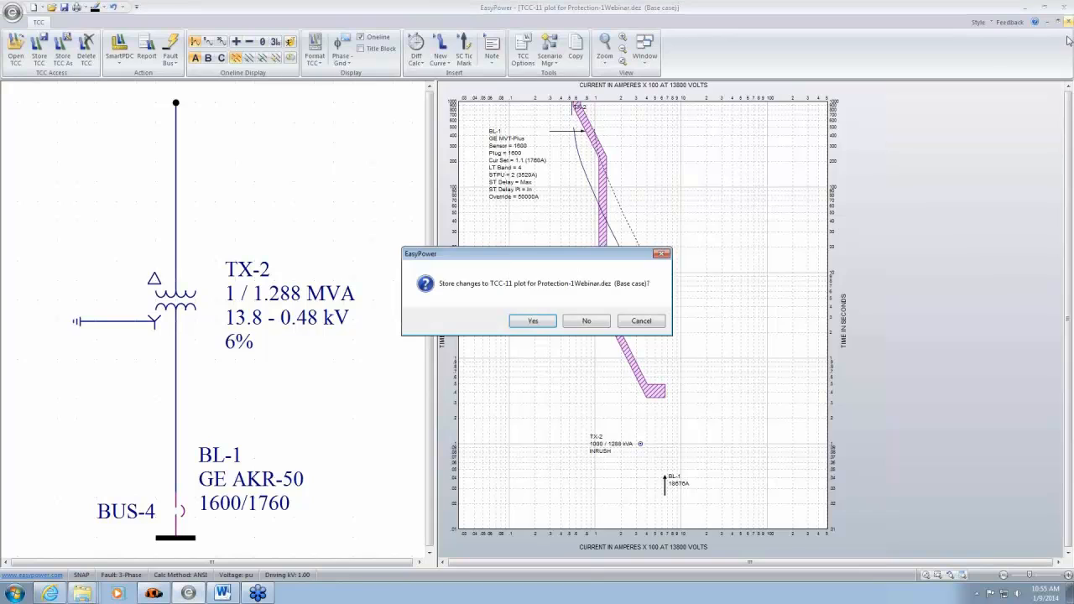
left_click(601, 325)
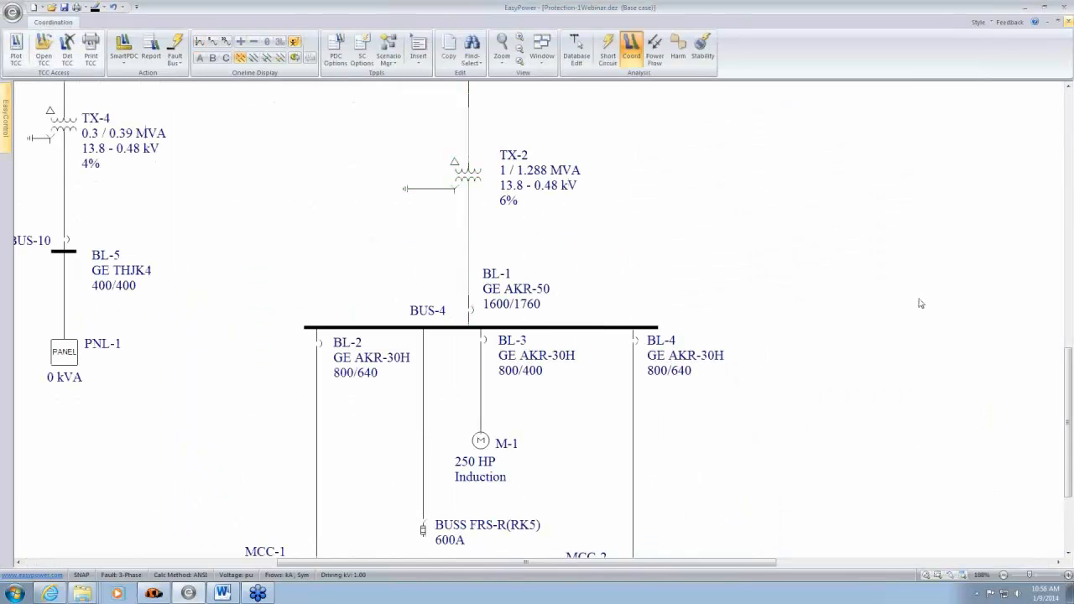
- Move the 600A BUSS FRS-R(RK5) fuse branch below BUS-4 closer to the BL-2 feeder on the one-line
left_click_drag(914, 411, 925, 345)
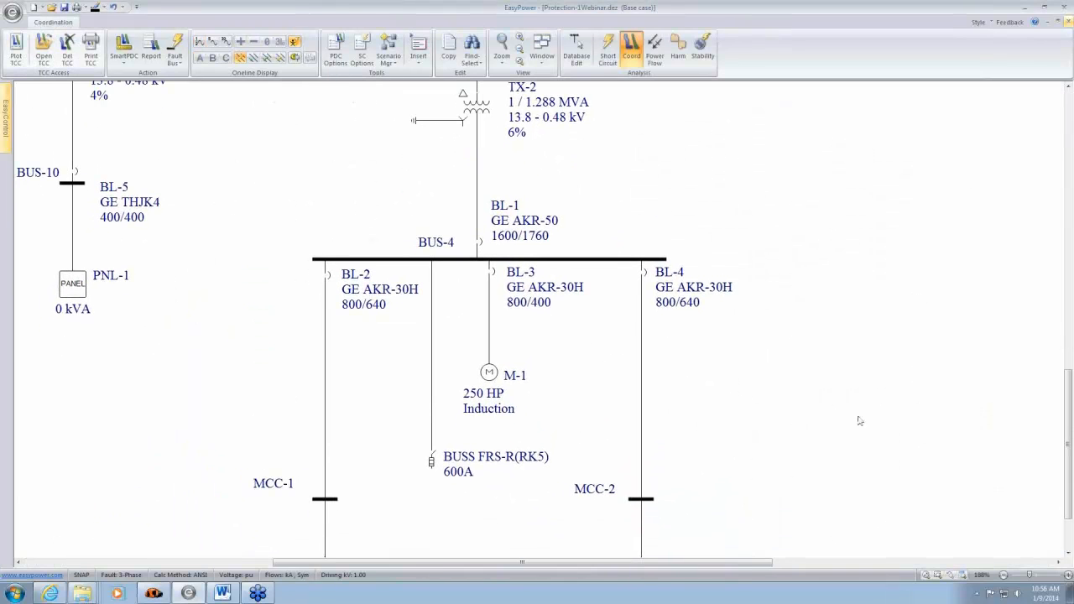
left_click_drag(741, 429, 894, 364)
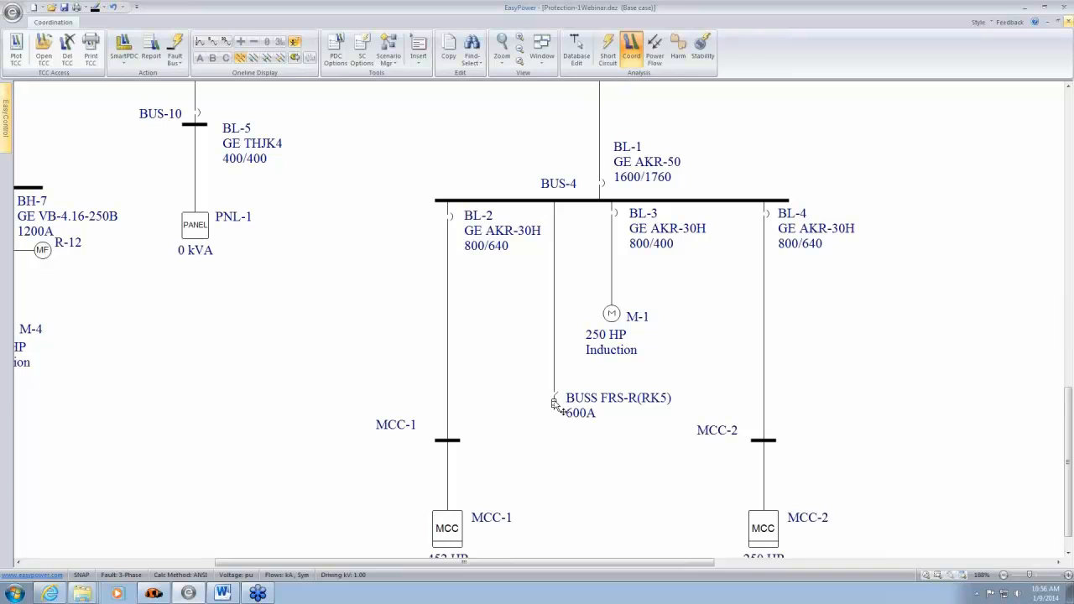
left_click_drag(556, 406, 523, 407)
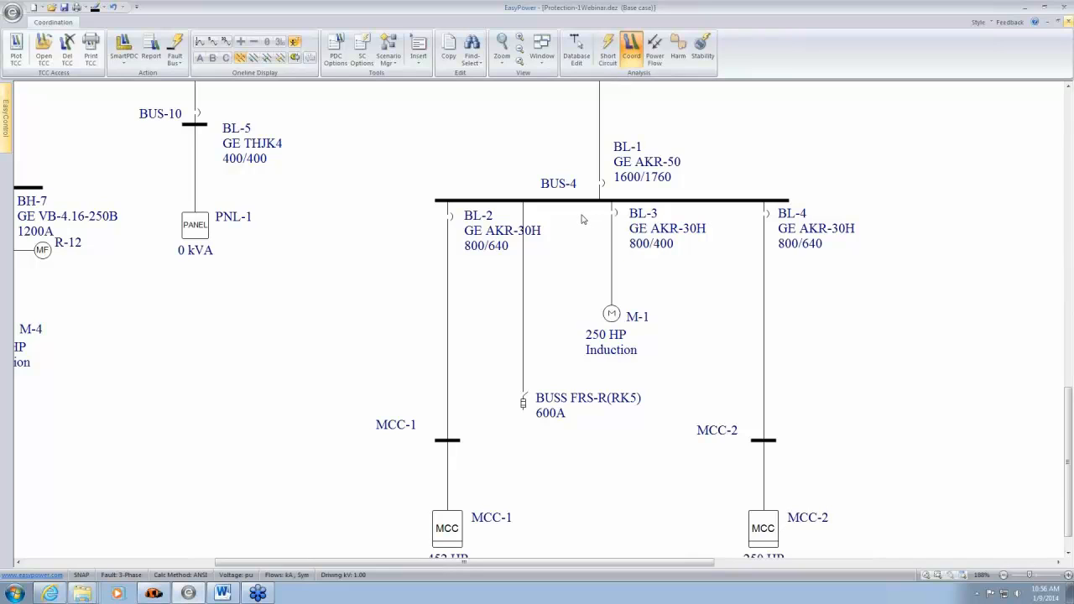
- Plot the time-current curves of breaker BL-3 and the 250 HP motor M-1
left_click_drag(583, 214, 658, 319)
scroll(657, 271, "up", 3)
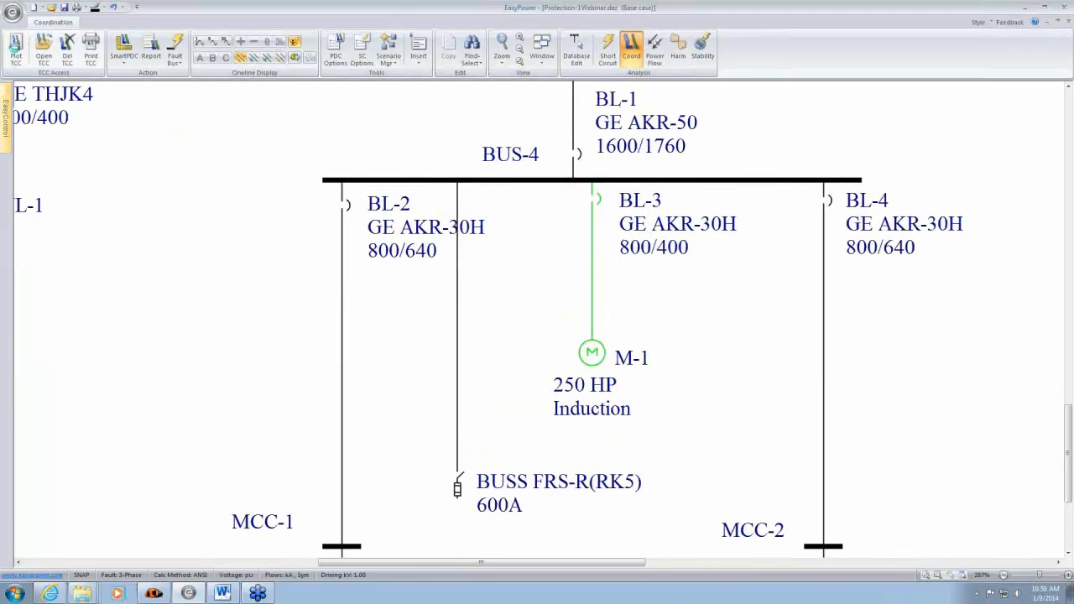
left_click(21, 49)
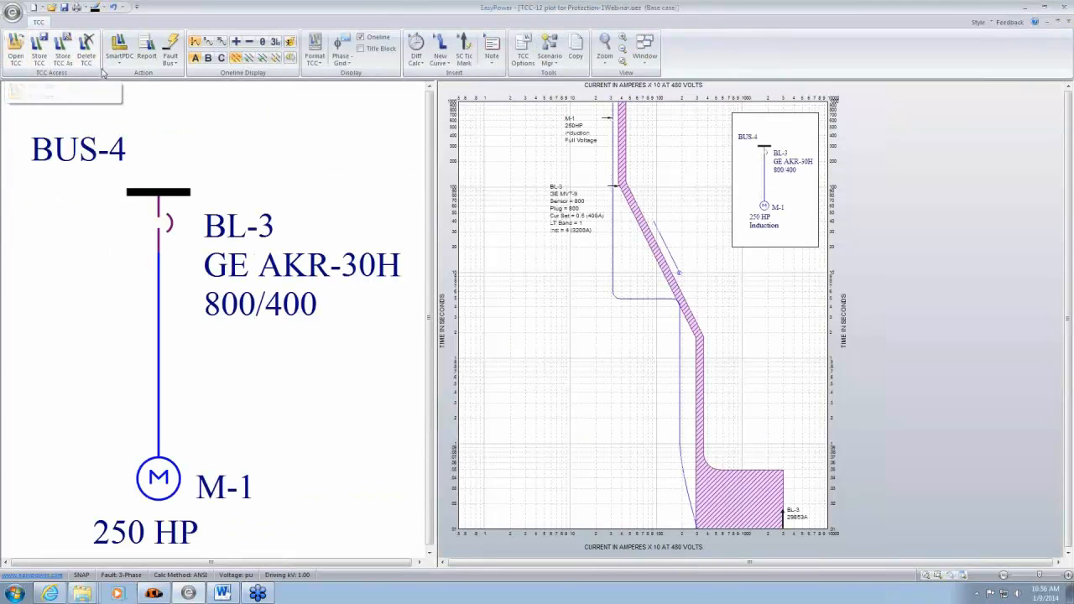
- Lower BL-3's instantaneous setting to 1.5 (1200A) on the plot and move the BL-3 and M-1 labels away from the curves
mouse_move(701, 401)
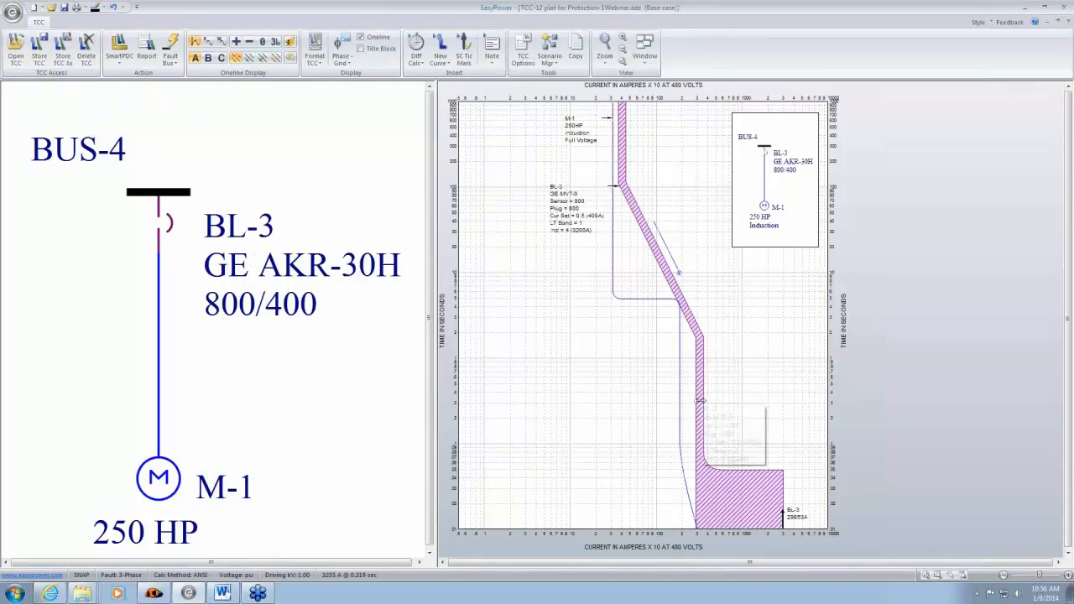
left_click_drag(701, 401, 631, 400)
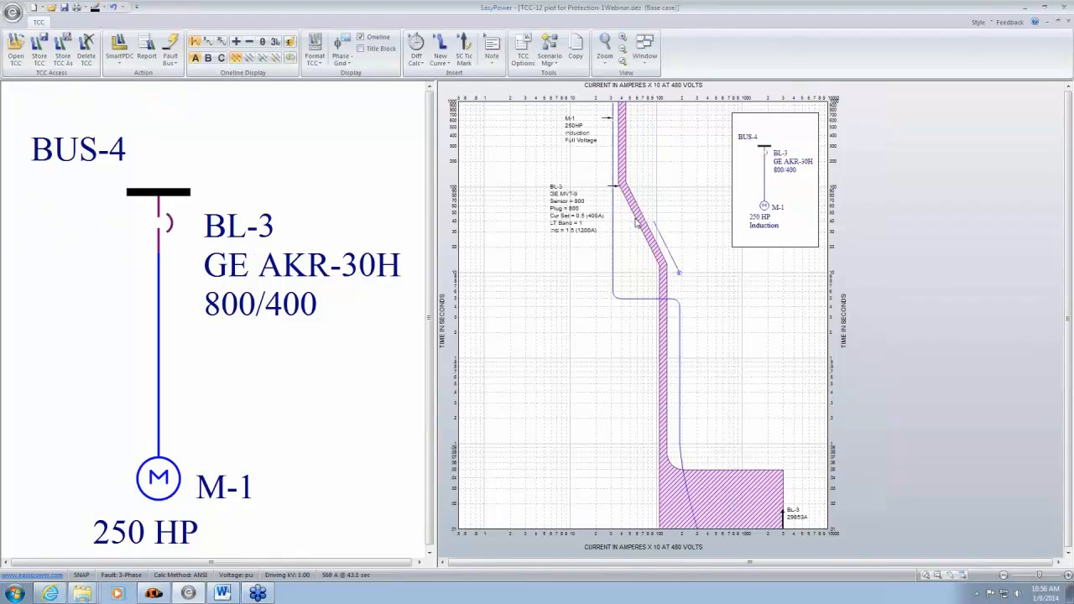
mouse_move(641, 217)
left_click_drag(641, 218, 624, 281)
left_click_drag(557, 229, 531, 310)
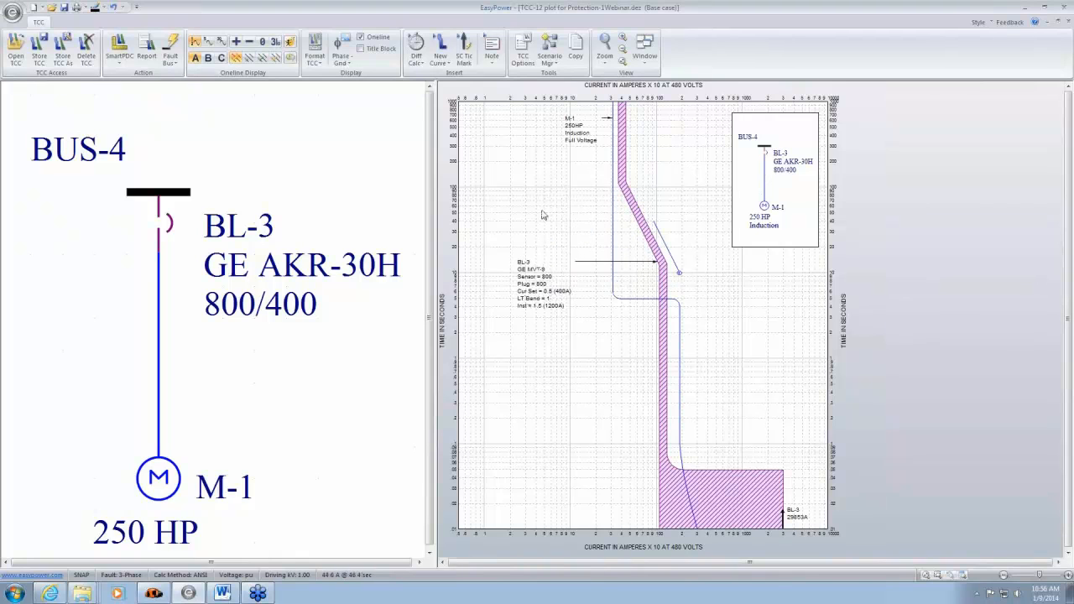
left_click_drag(574, 141, 544, 146)
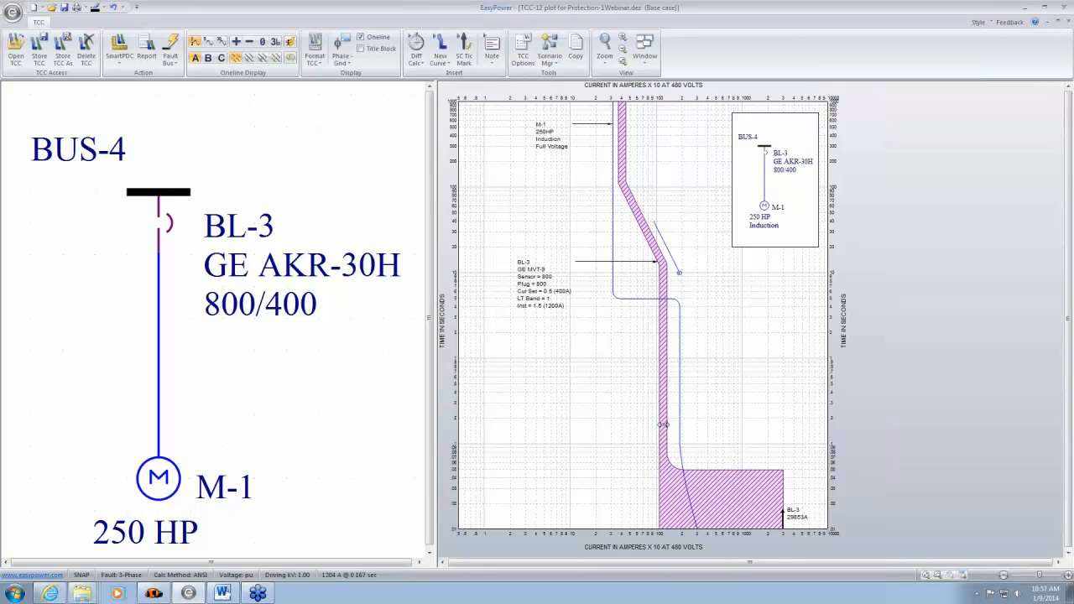
- Raise BL-3's instantaneous setting to 4 (3200A) and move the BL-3 and M-1 labels farther from the curves
left_click_drag(663, 425, 710, 433)
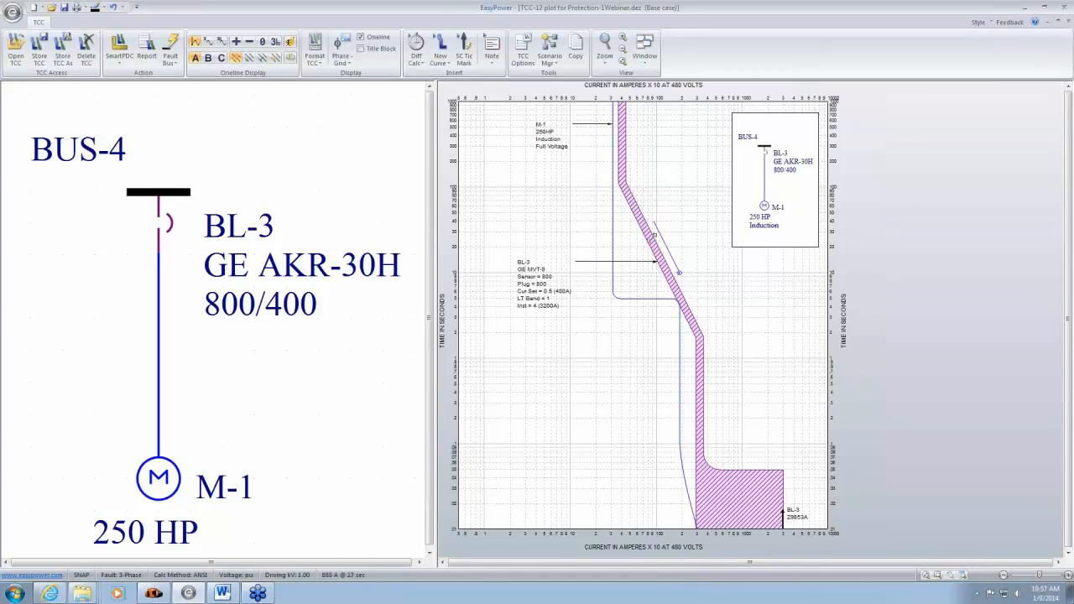
left_click_drag(689, 317, 629, 182)
left_click(696, 309)
left_click_drag(547, 290, 537, 300)
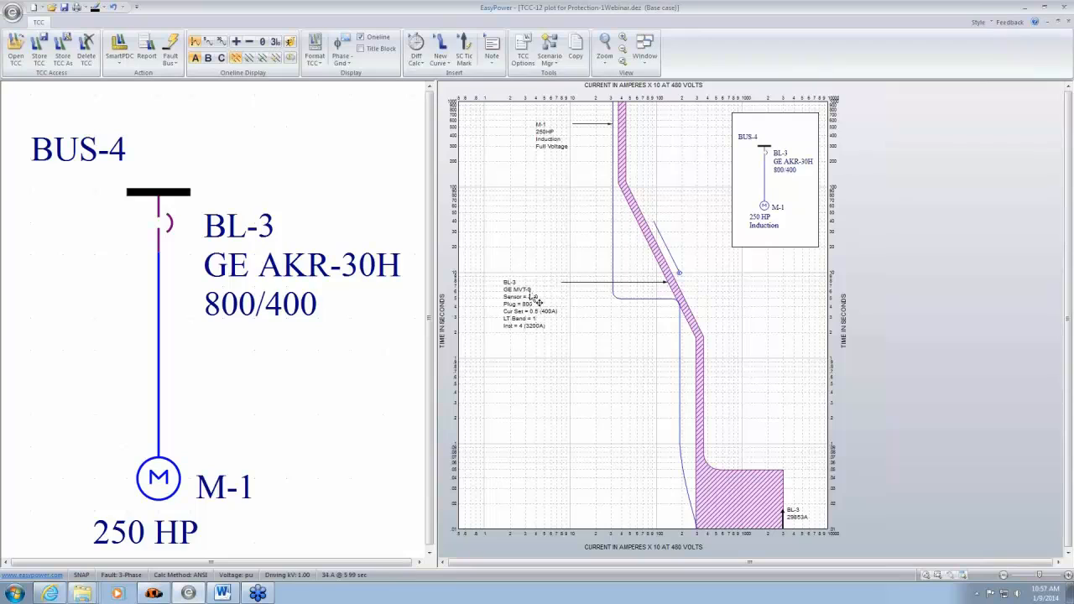
left_click_drag(549, 140, 515, 151)
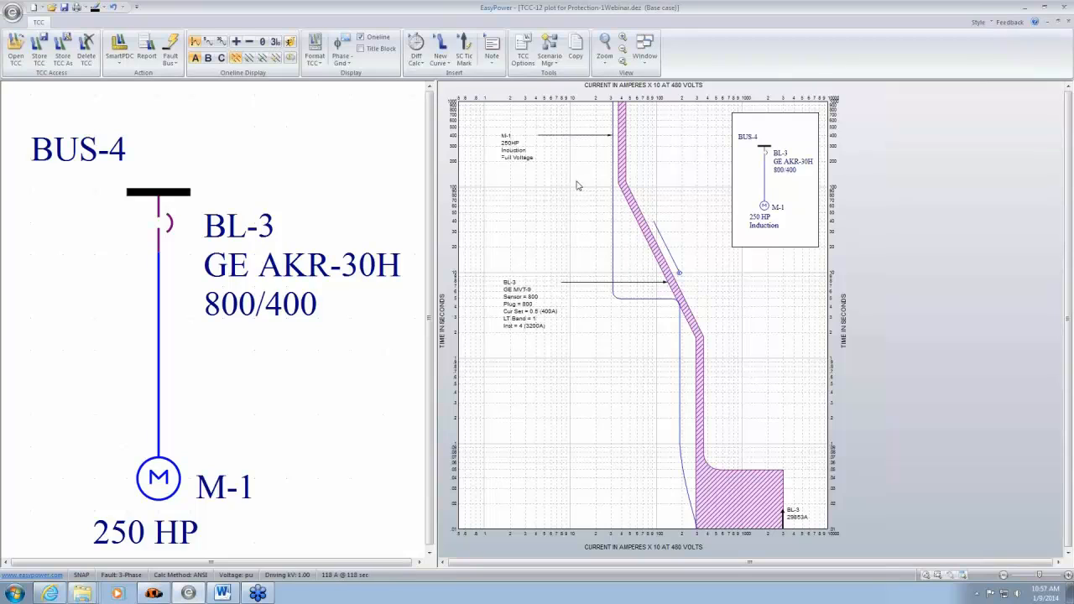
- Try BL-3's long-time current setting at 1 (800A), and set it back to 0.5 (400A)
left_click(617, 149)
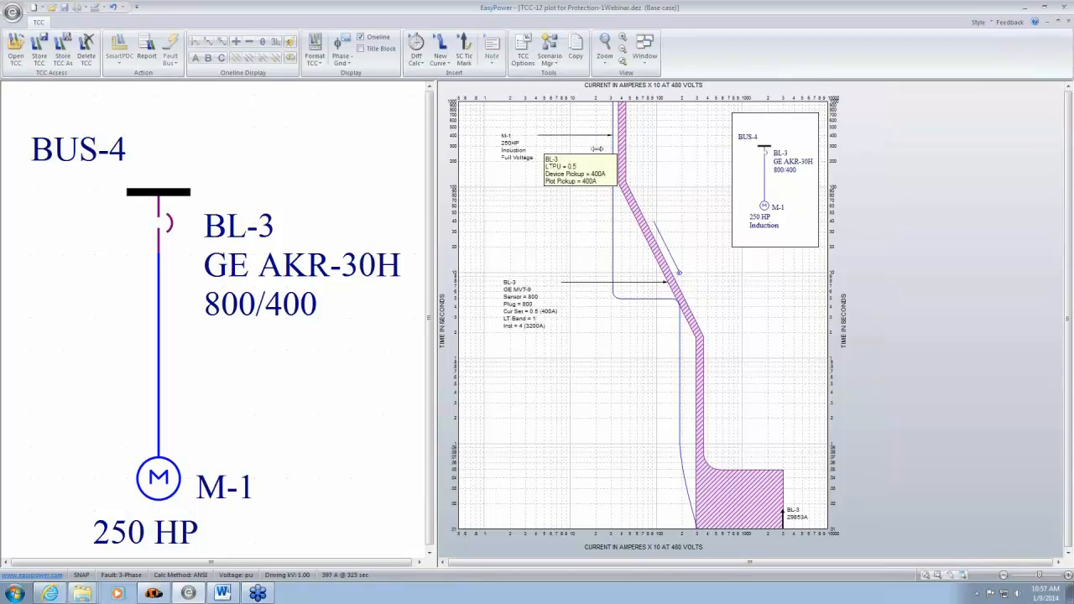
left_click_drag(617, 149, 660, 148)
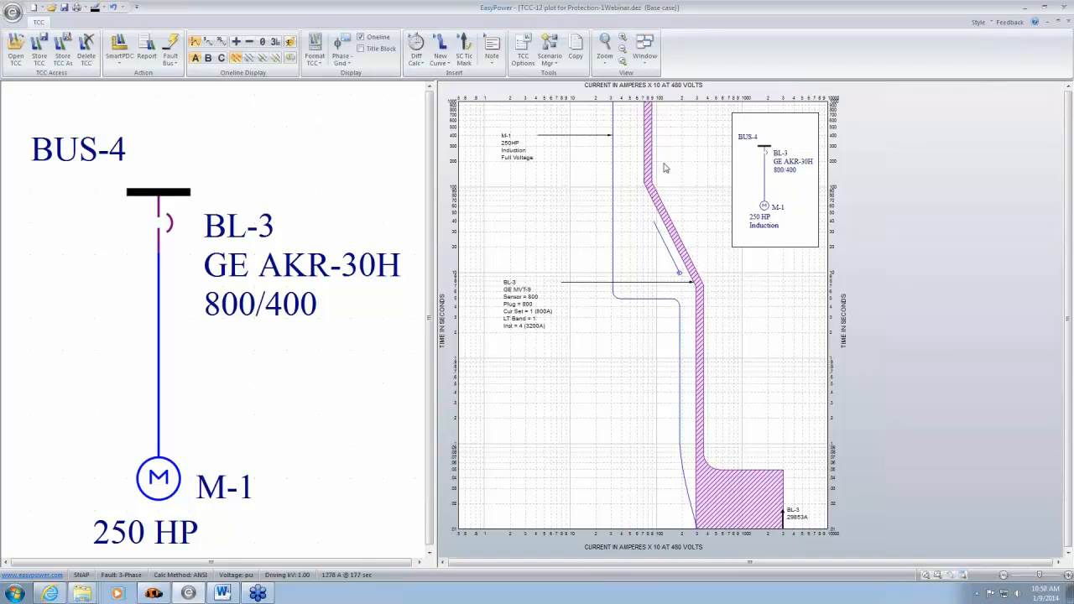
left_click_drag(647, 132, 618, 132)
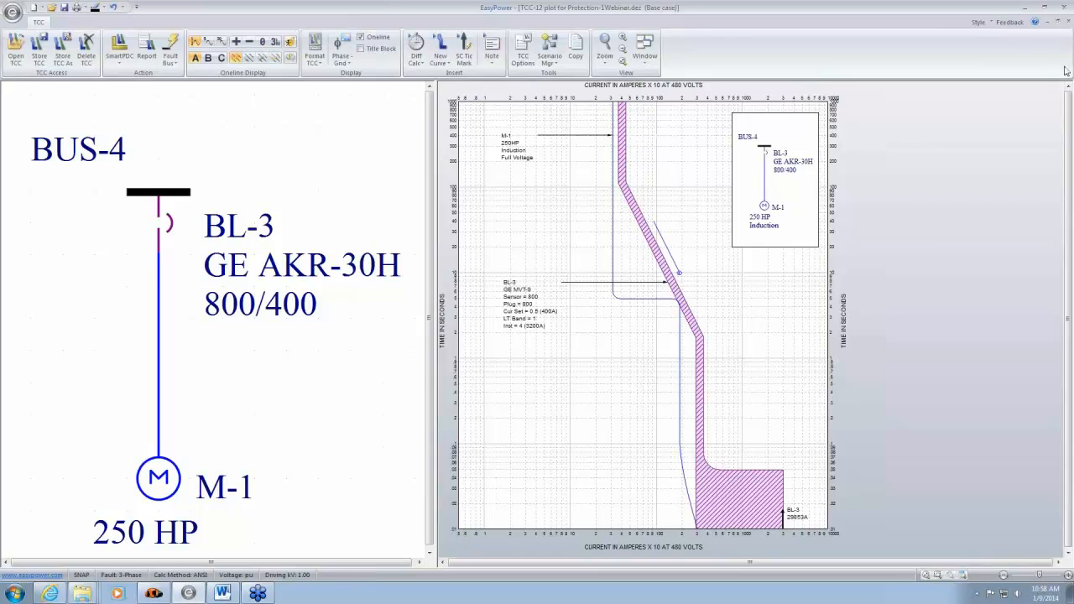
- Close the BL-3 and M-1 plot without storing its changes
left_click(1069, 23)
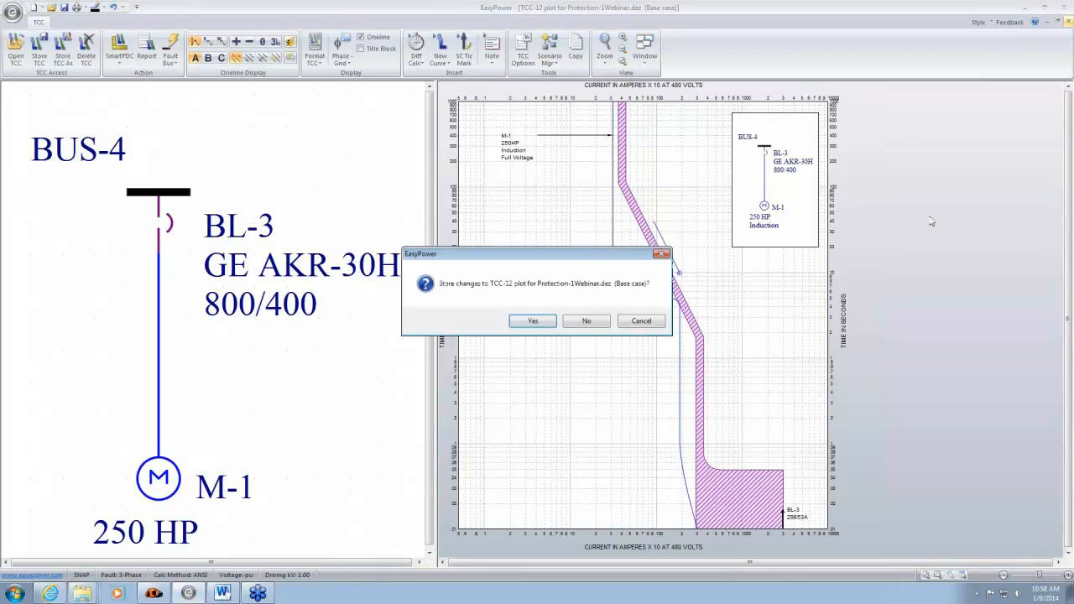
left_click(587, 322)
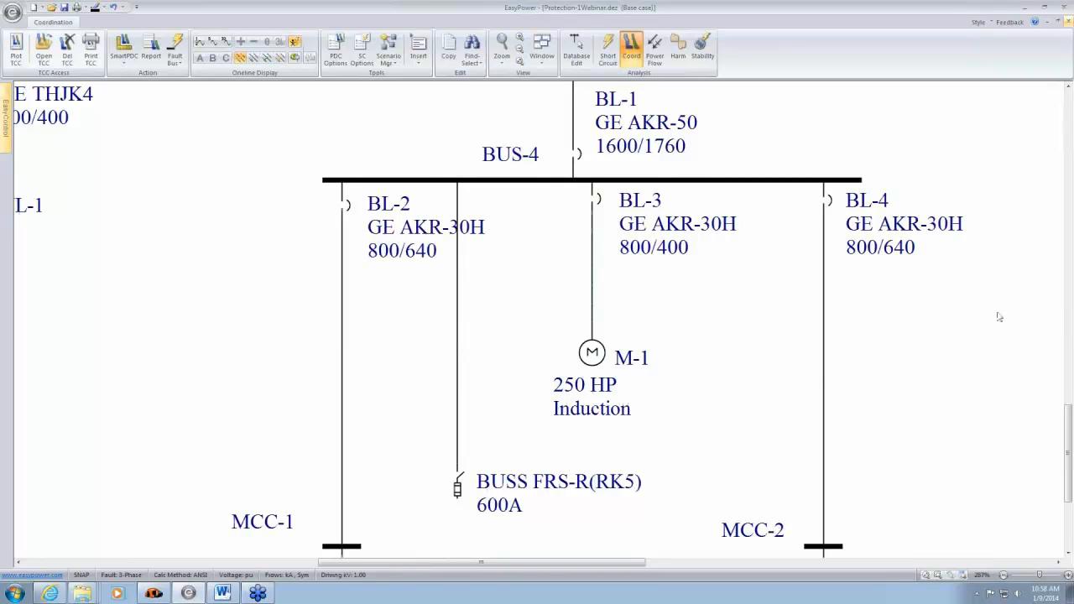
- Plot the time-current curves of breaker BL-4 and its cable to MCC-2, and close the plot without storing its changes
left_click_drag(931, 307, 805, 274)
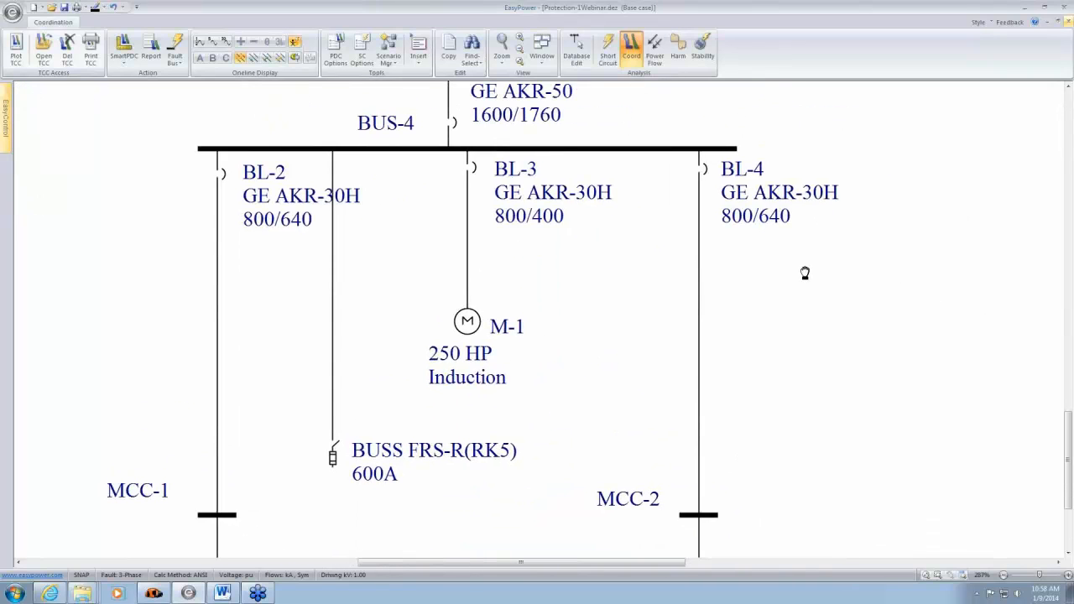
left_click(703, 263)
left_click_drag(781, 376, 774, 248)
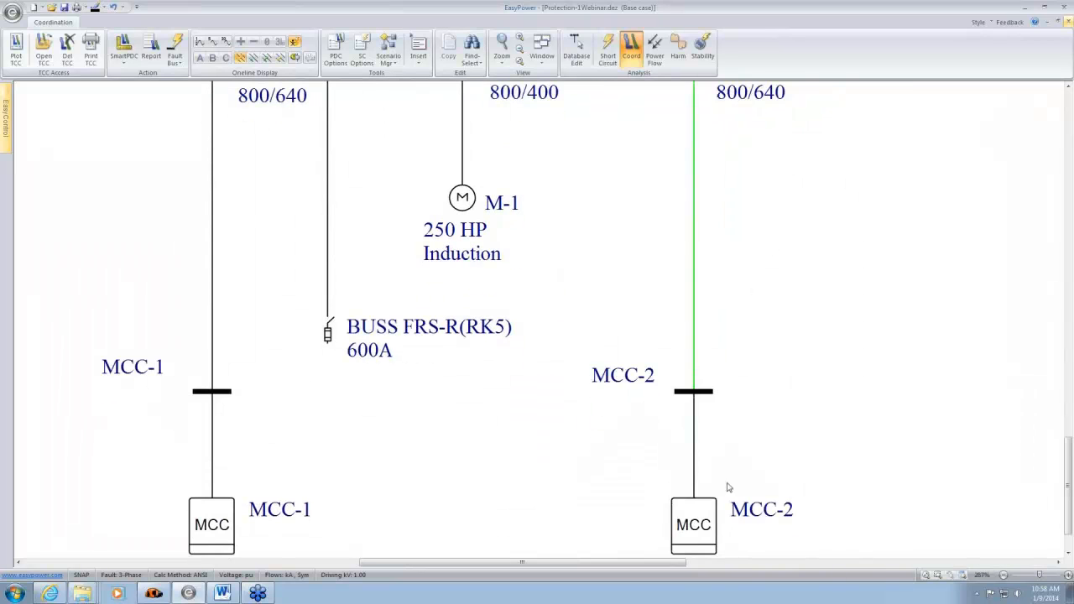
left_click_drag(898, 274, 883, 426)
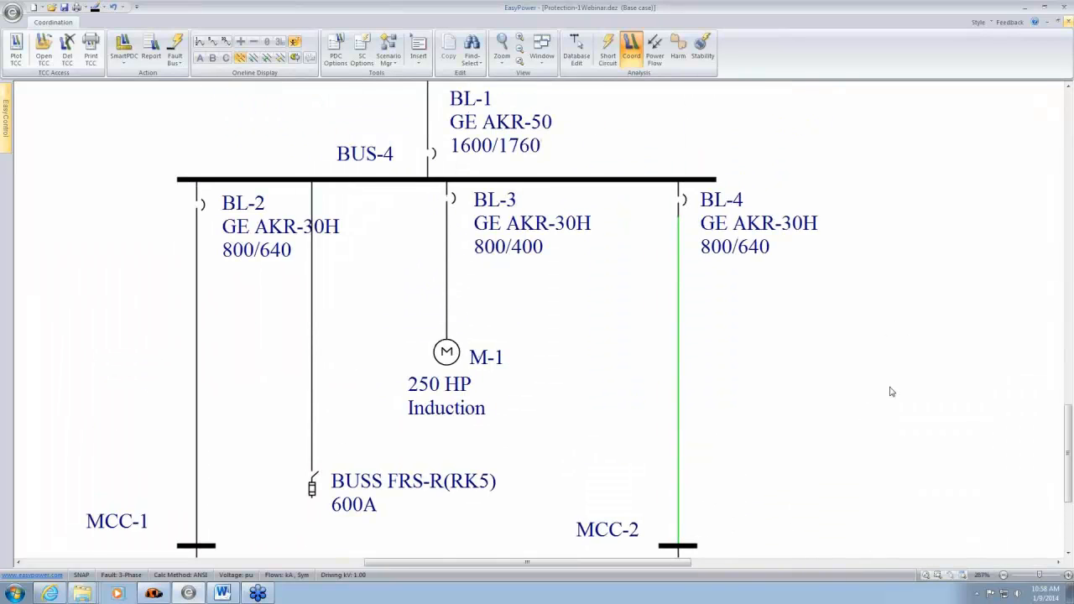
left_click(639, 196)
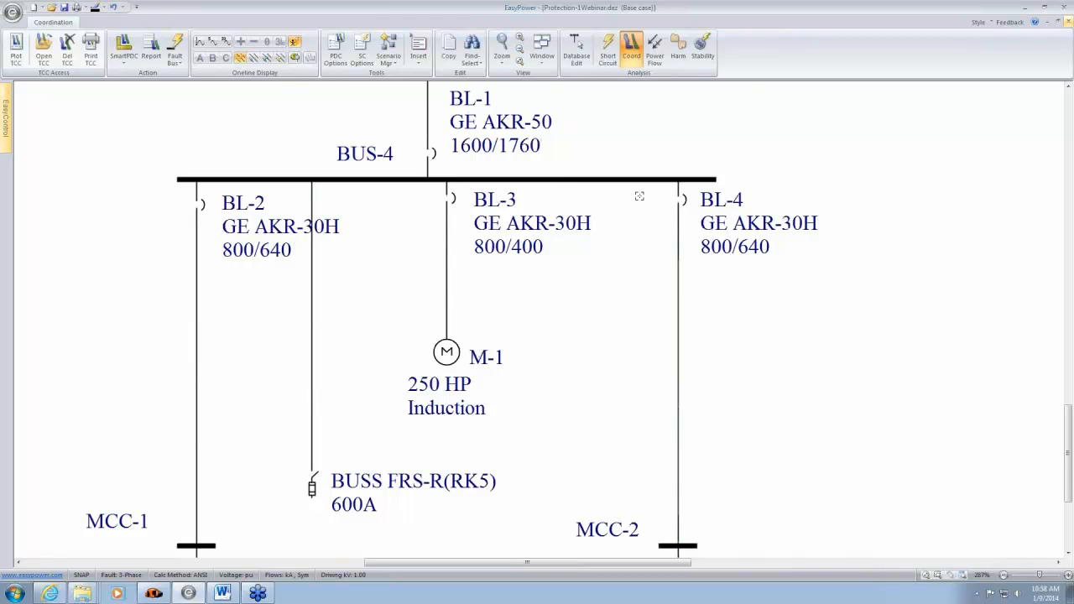
left_click_drag(639, 197, 723, 364)
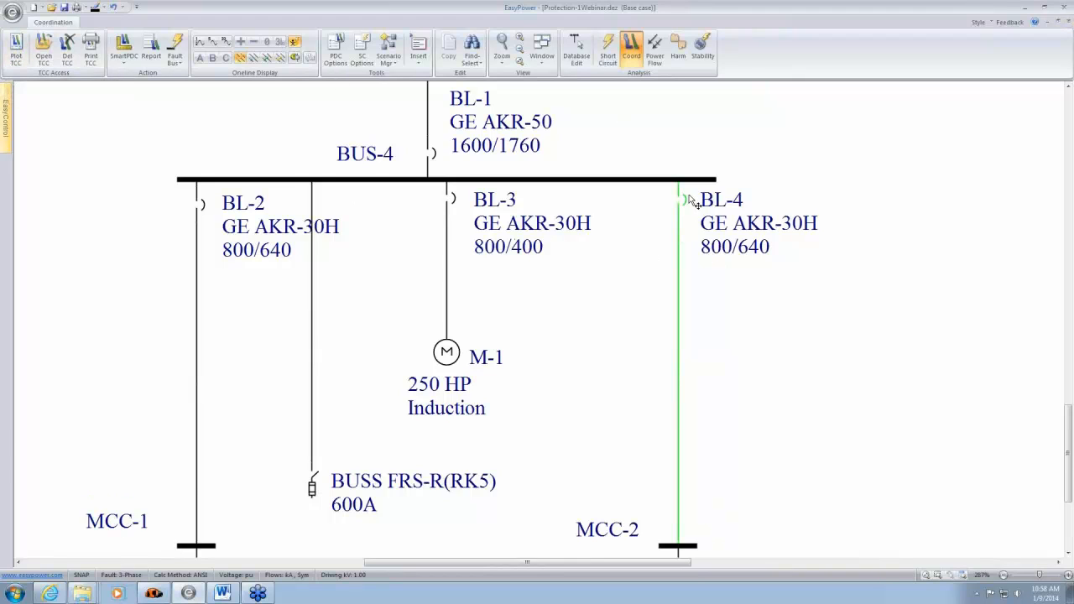
left_click(15, 53)
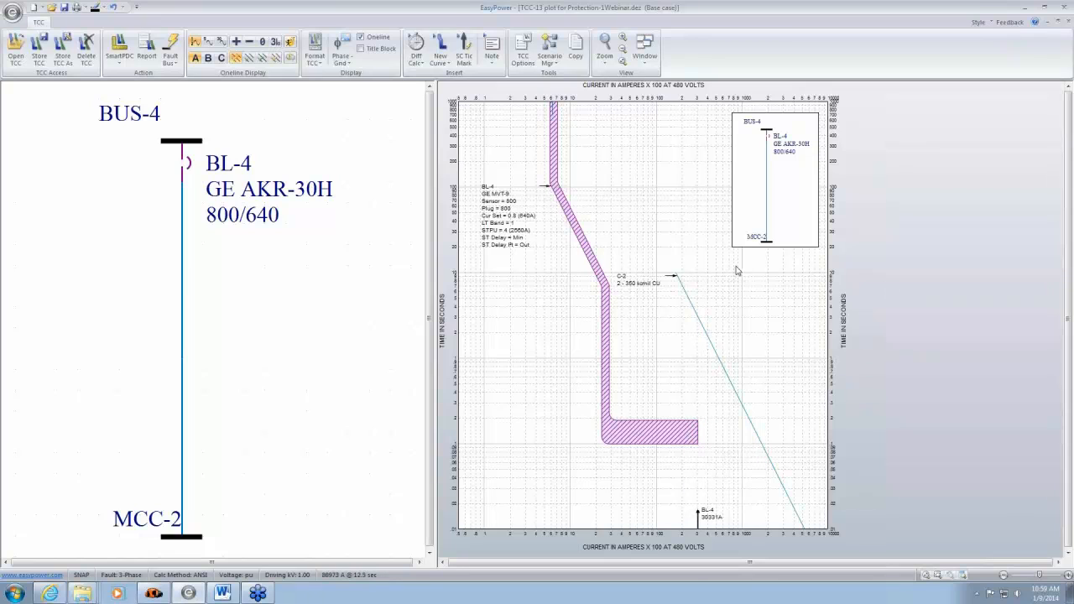
left_click(1068, 22)
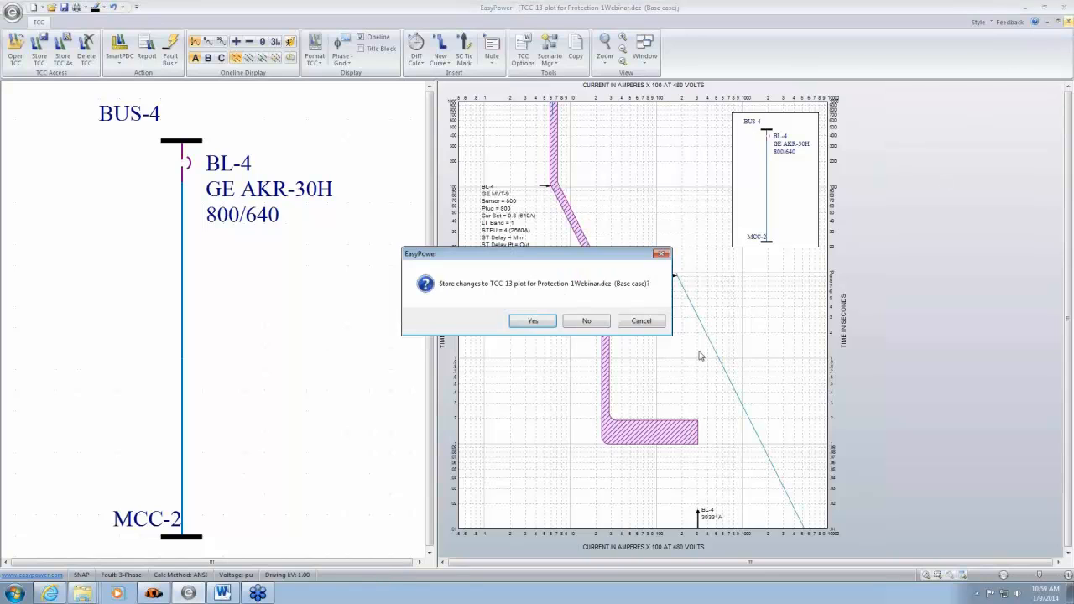
left_click(589, 327)
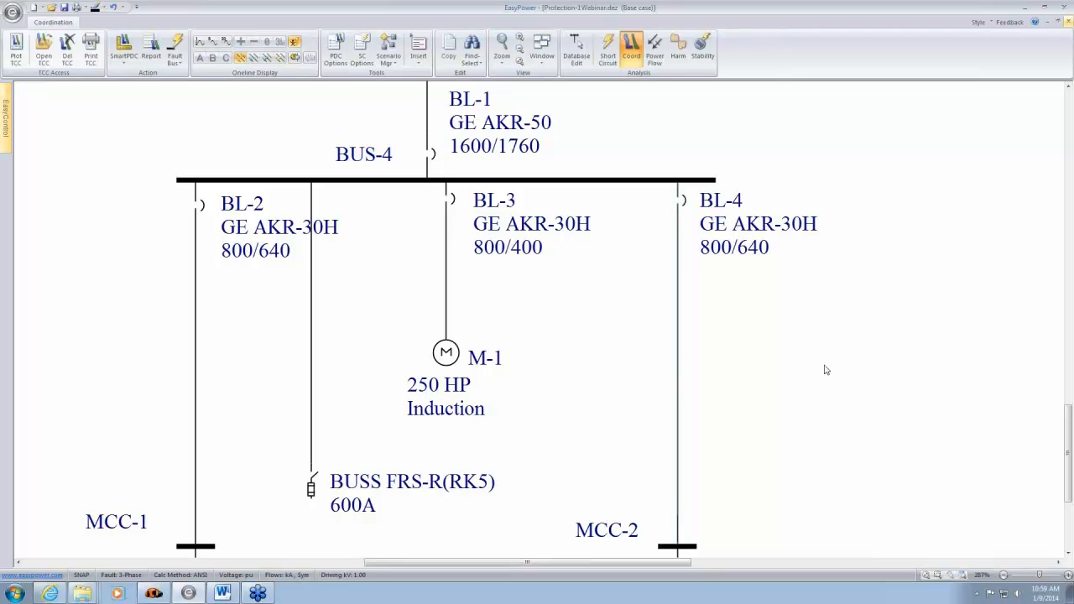
- Plot the time-current curves of transformer TX-4 together with its S&C SMU-20 fuse and connecting cable from MAIN SWG
left_click_drag(828, 296, 889, 598)
scroll(679, 243, "down", 2)
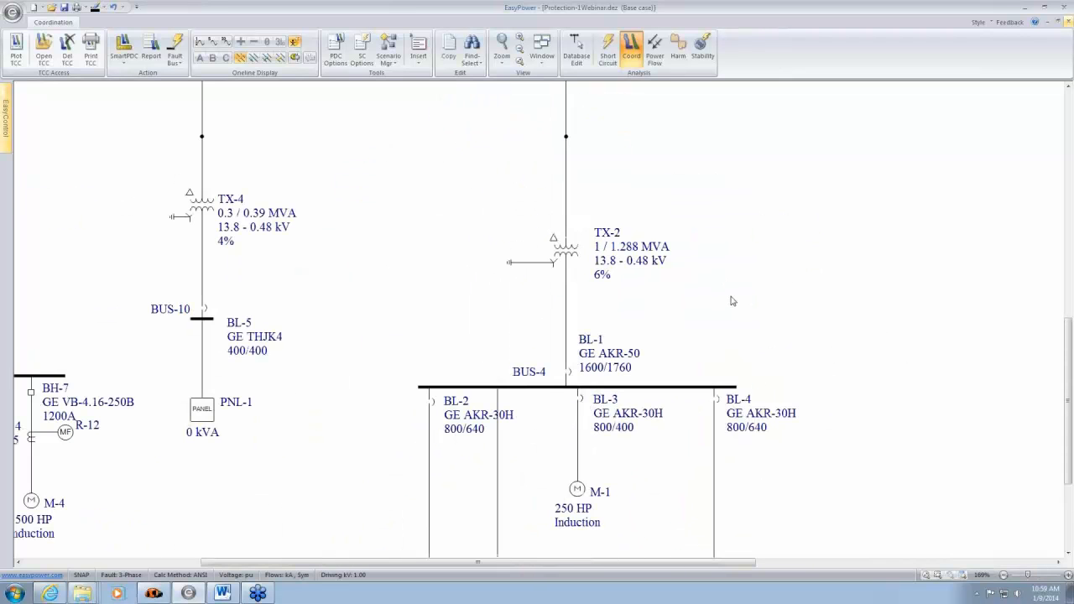
left_click_drag(676, 226, 908, 433)
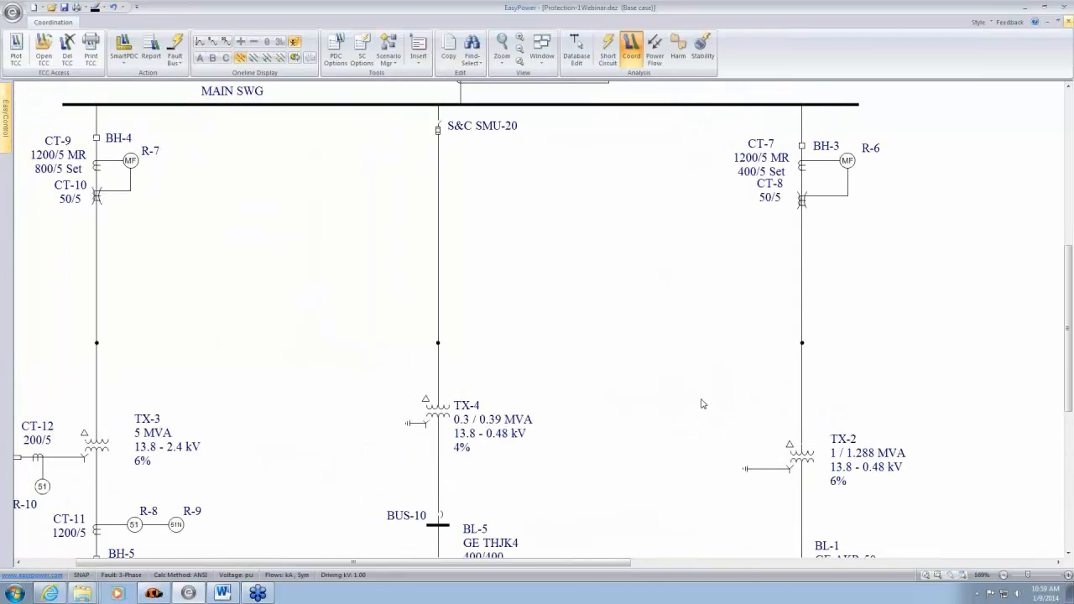
left_click(443, 417)
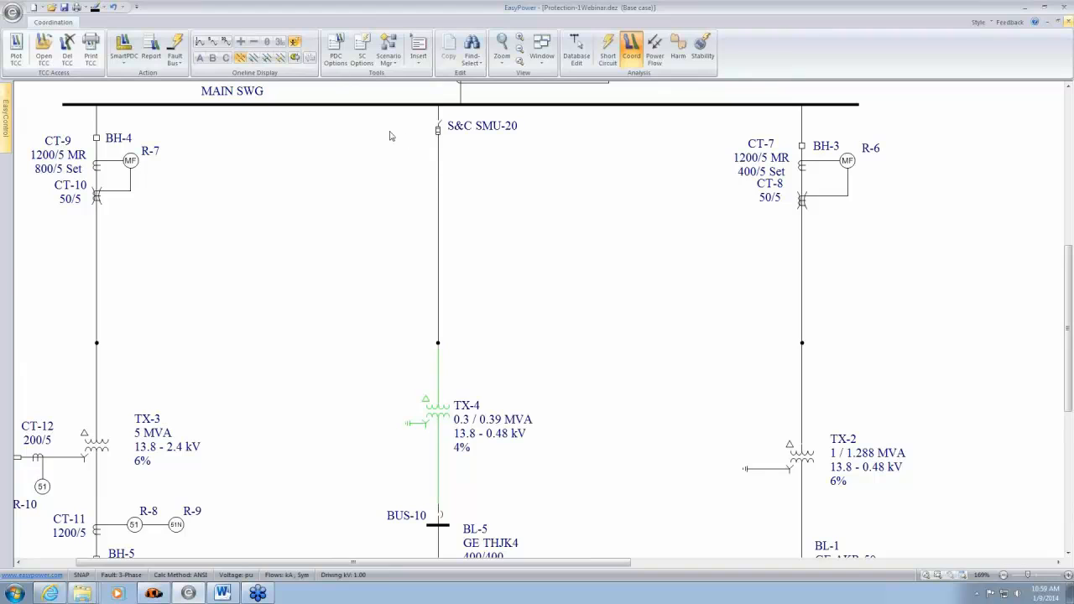
left_click_drag(385, 129, 518, 421)
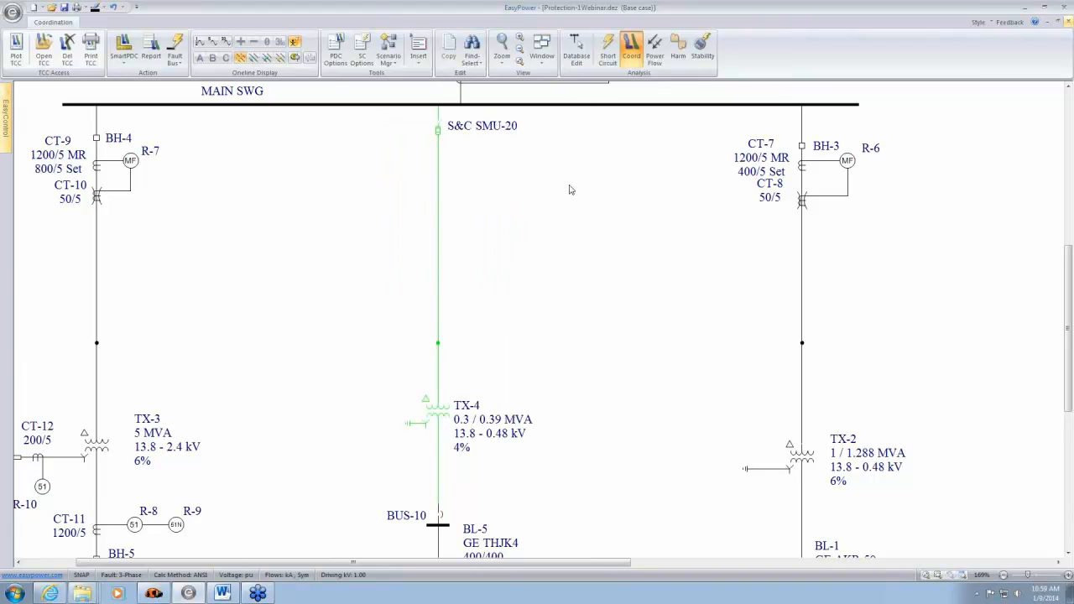
left_click(14, 67)
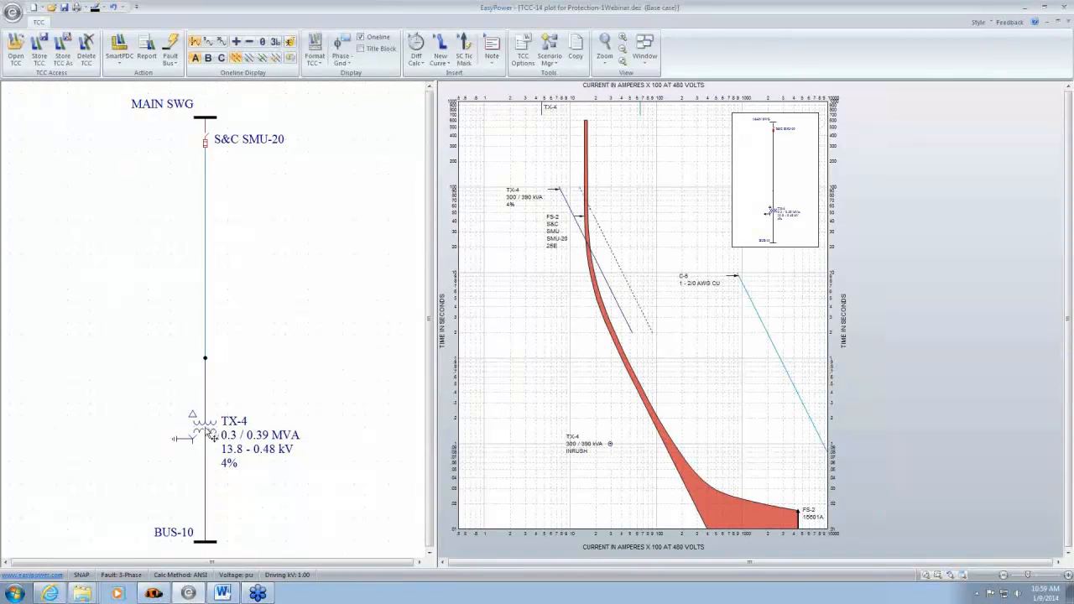
- Examine TX-4's specifications in its transformer data, including class, temperature rise and MVA rating, and leave them without changes
double_click(209, 436)
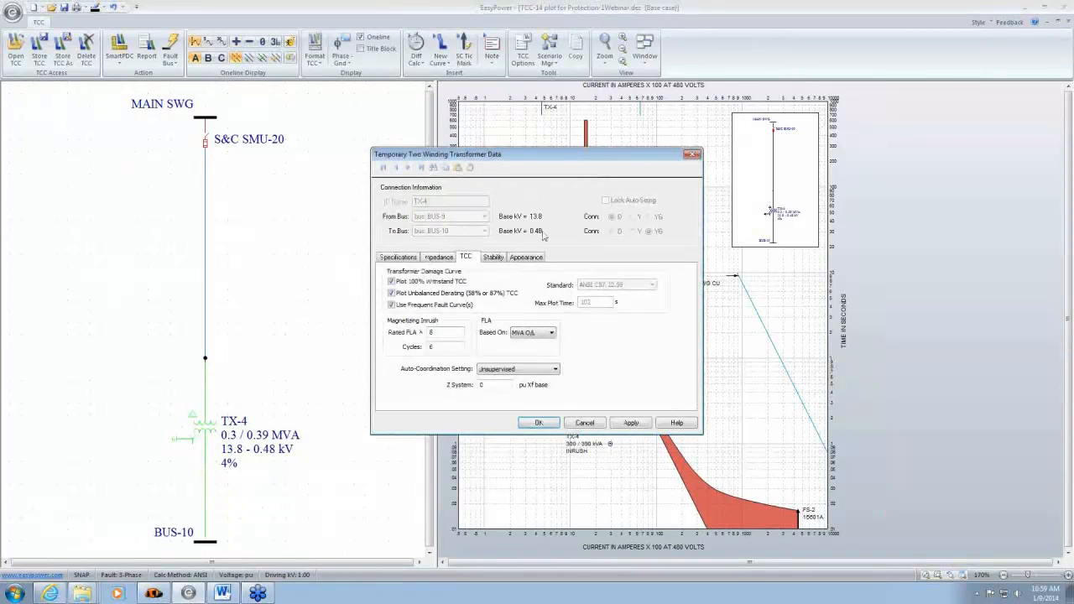
left_click(400, 257)
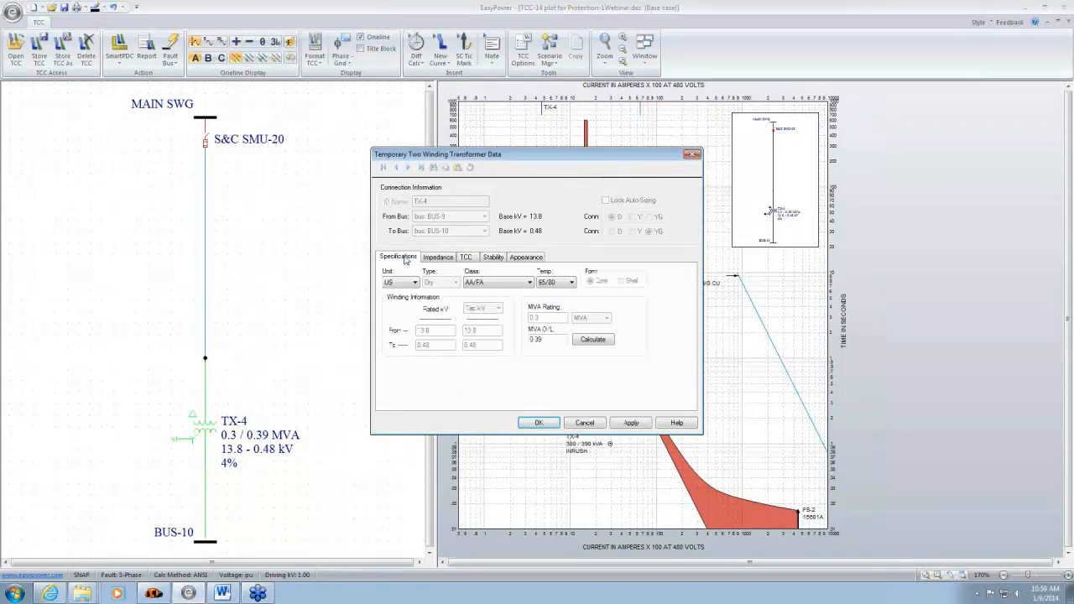
left_click_drag(618, 158, 453, 137)
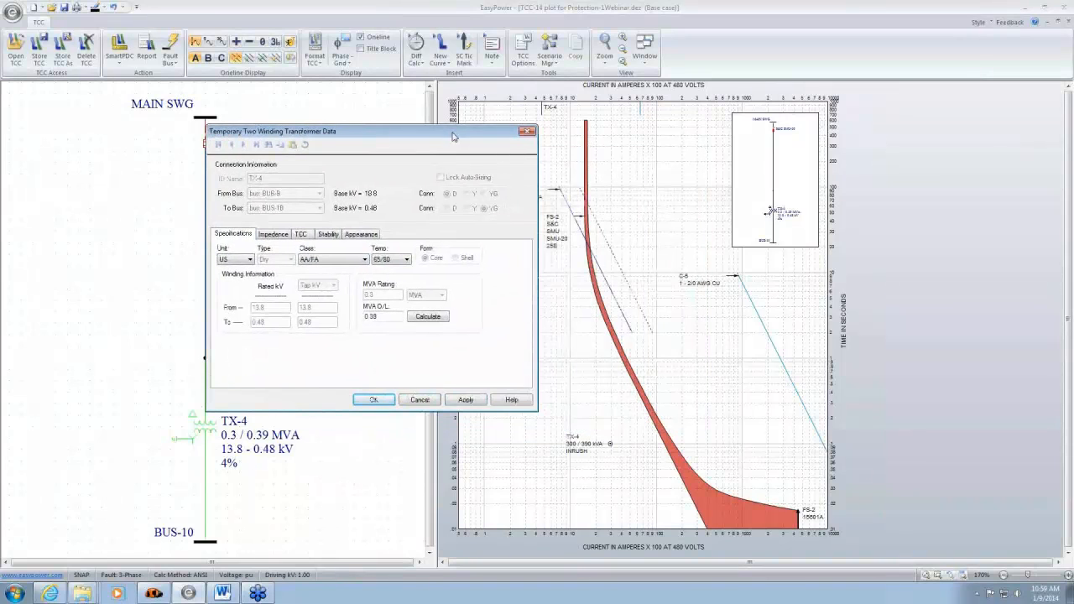
left_click(420, 399)
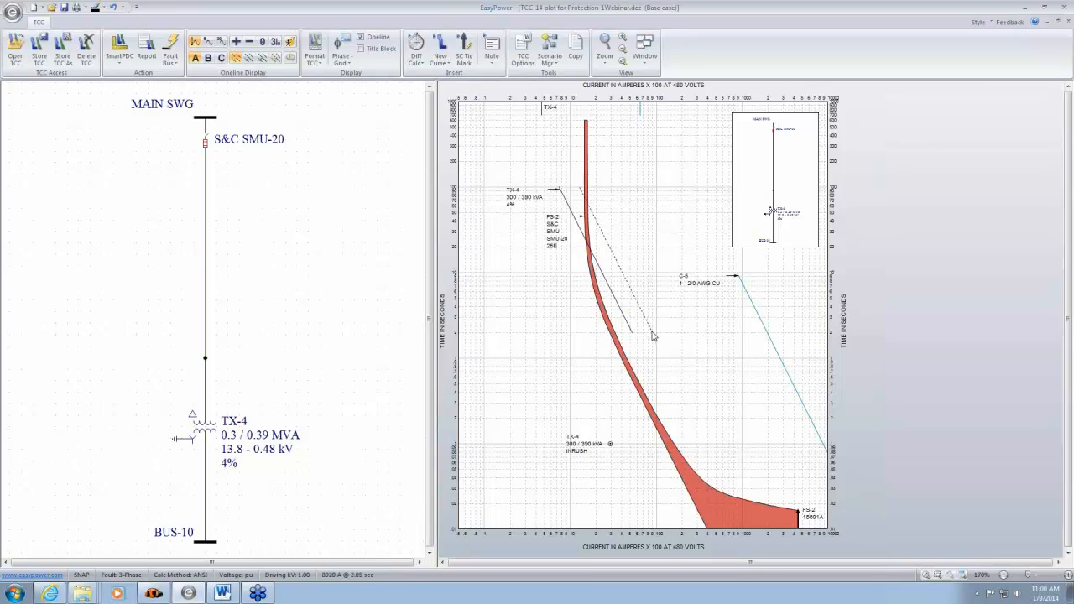
- Fault BUS-10 on the plot's one-line and examine the fault currents around TX-4
mouse_move(655, 337)
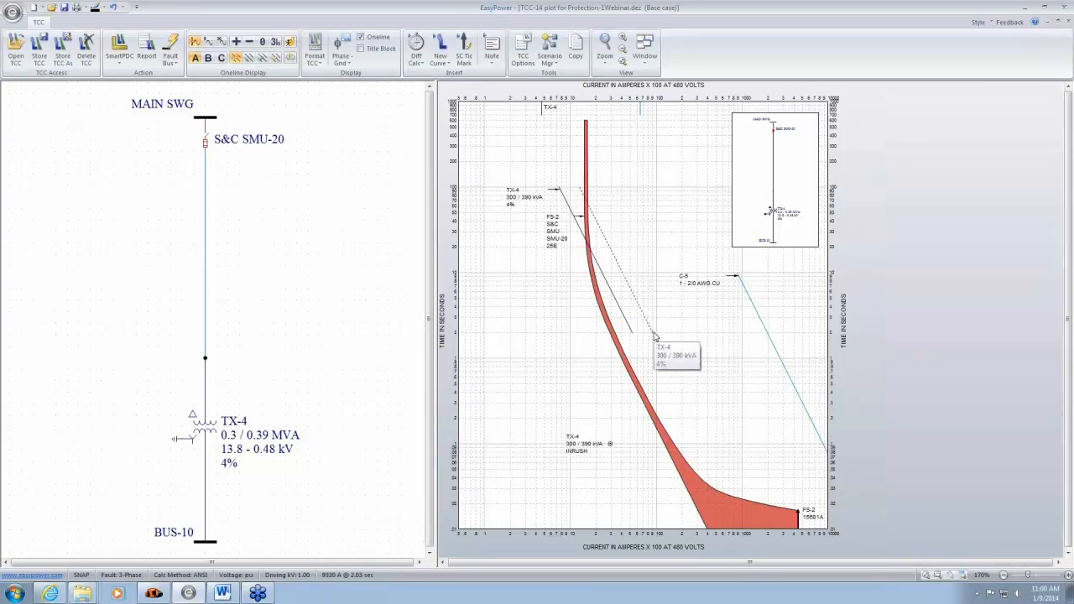
mouse_move(223, 442)
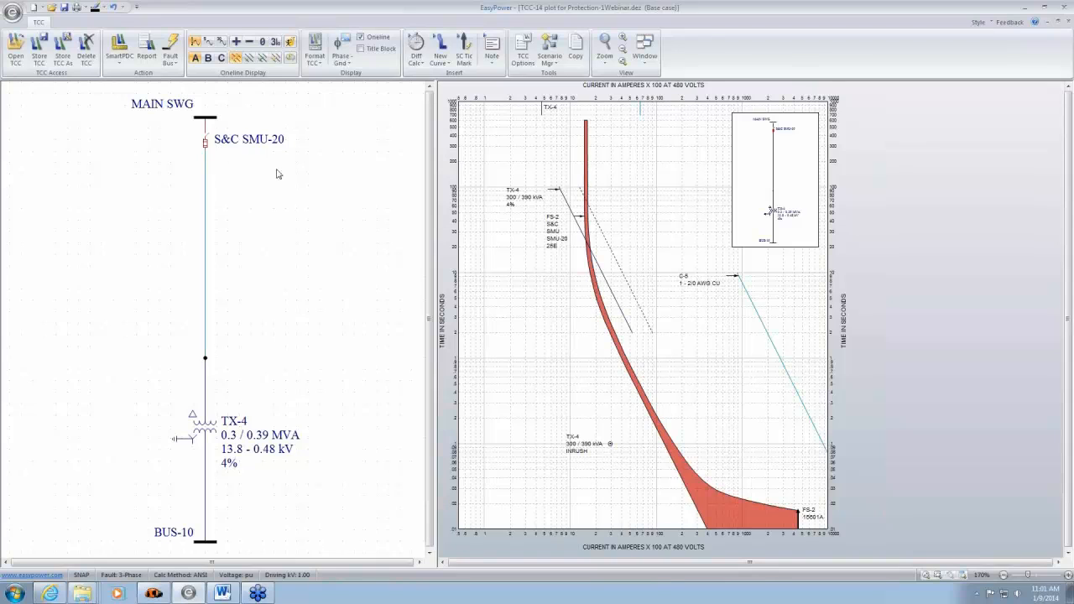
left_click(218, 544)
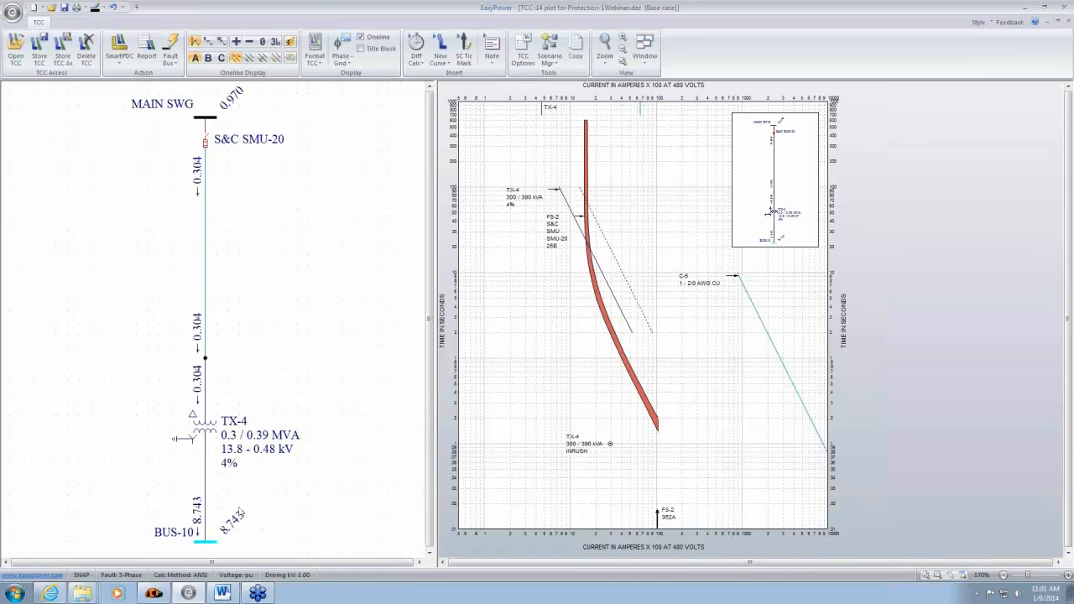
scroll(214, 538, "up", 3)
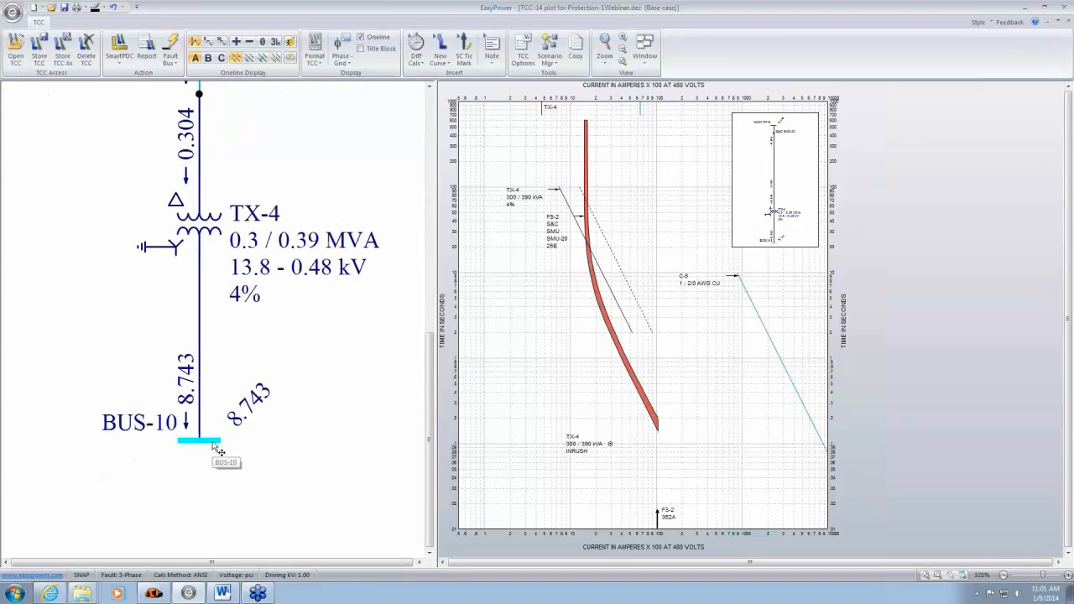
left_click_drag(274, 364, 255, 467)
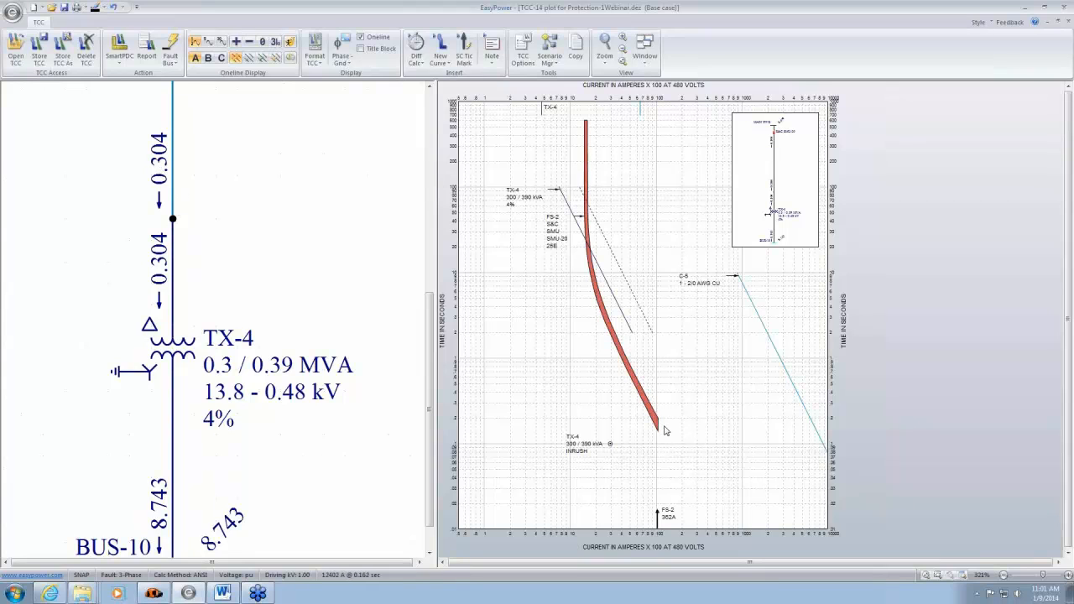
- Move the FS-2 fault-current arrow up toward the fuse curve, and close the TX-4 plot without storing its changes
left_click_drag(657, 511, 658, 484)
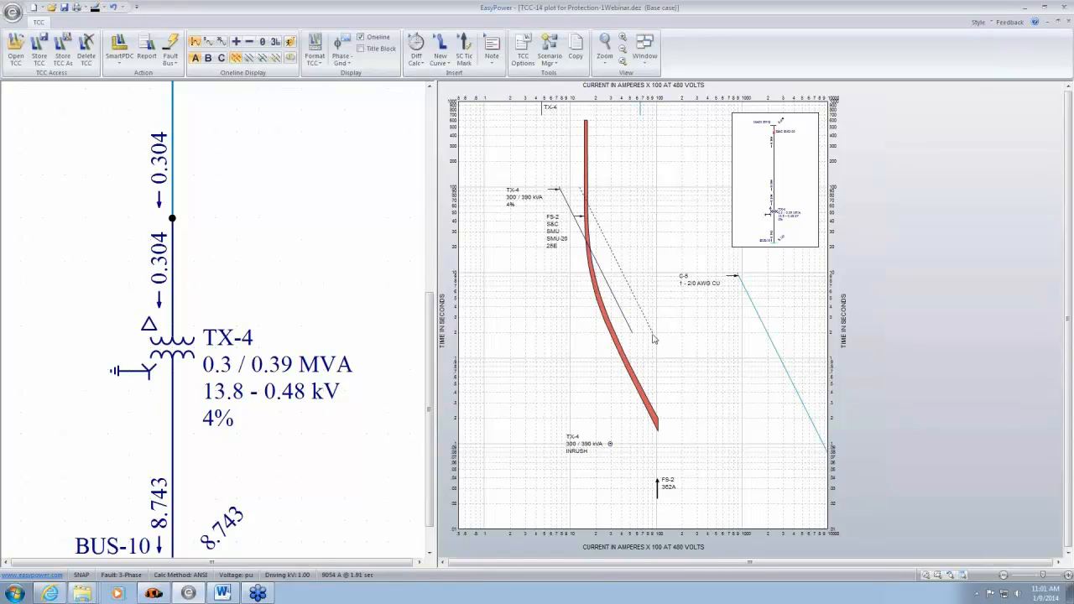
mouse_move(654, 334)
mouse_move(690, 389)
left_mouse_down()
mouse_move(692, 334)
mouse_move(695, 368)
left_mouse_up()
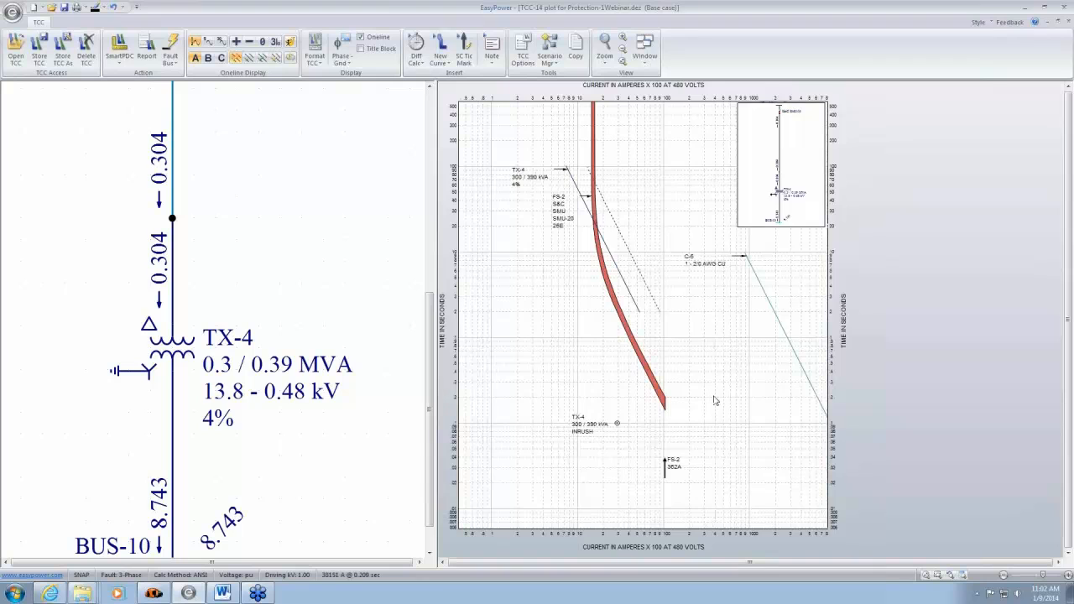
double_click(714, 399)
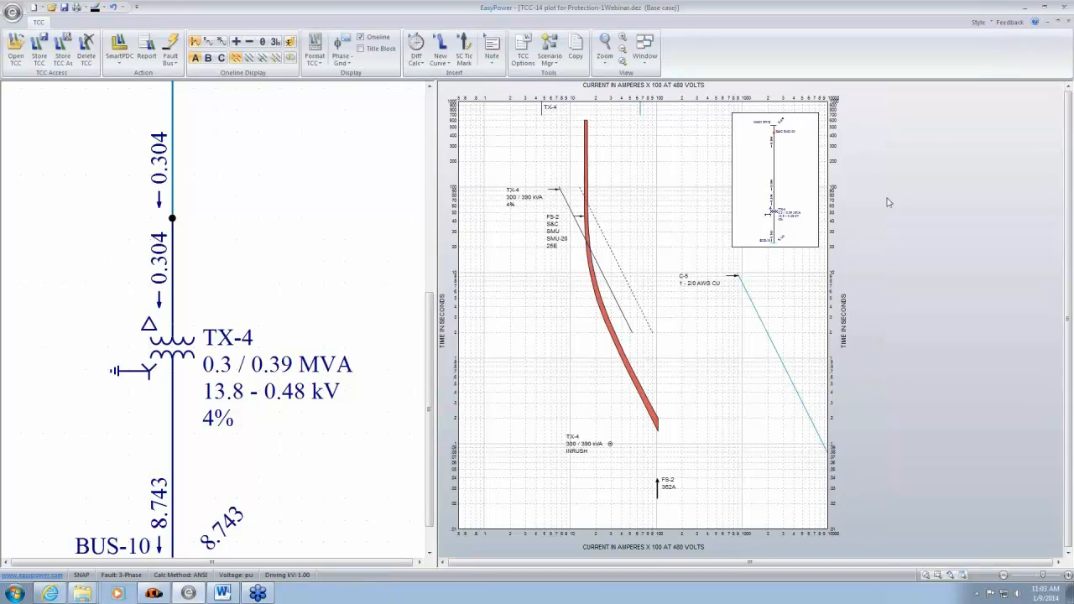
left_click(1069, 27)
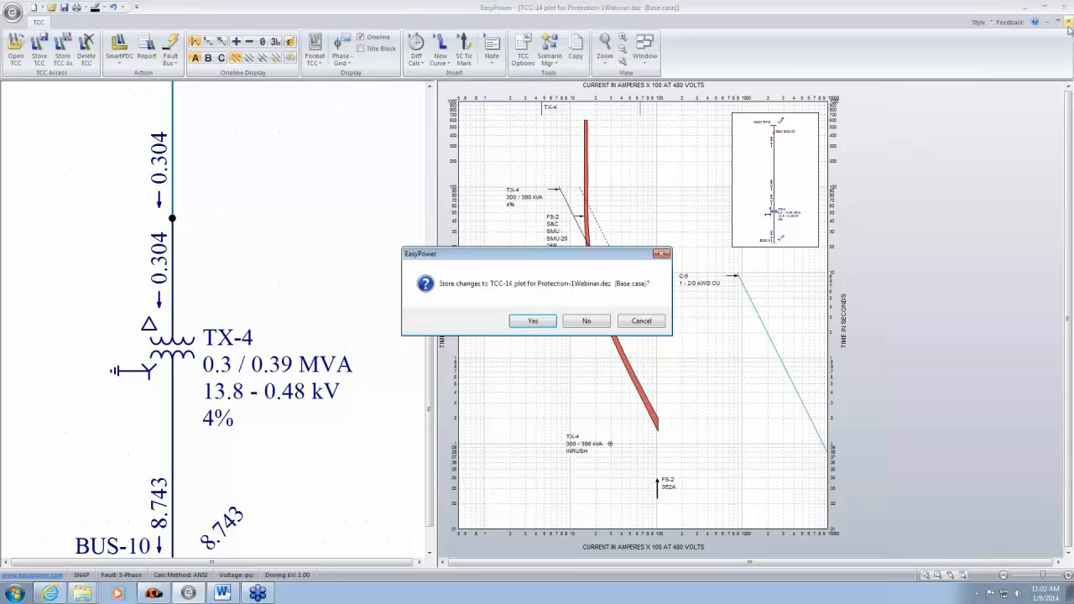
left_click(587, 321)
- Switch to Database Edit, saving all temporary changes, and de-activate the BUSS FRS-R(RK5) fuse branch under BUS-4
left_click_drag(642, 439, 627, 366)
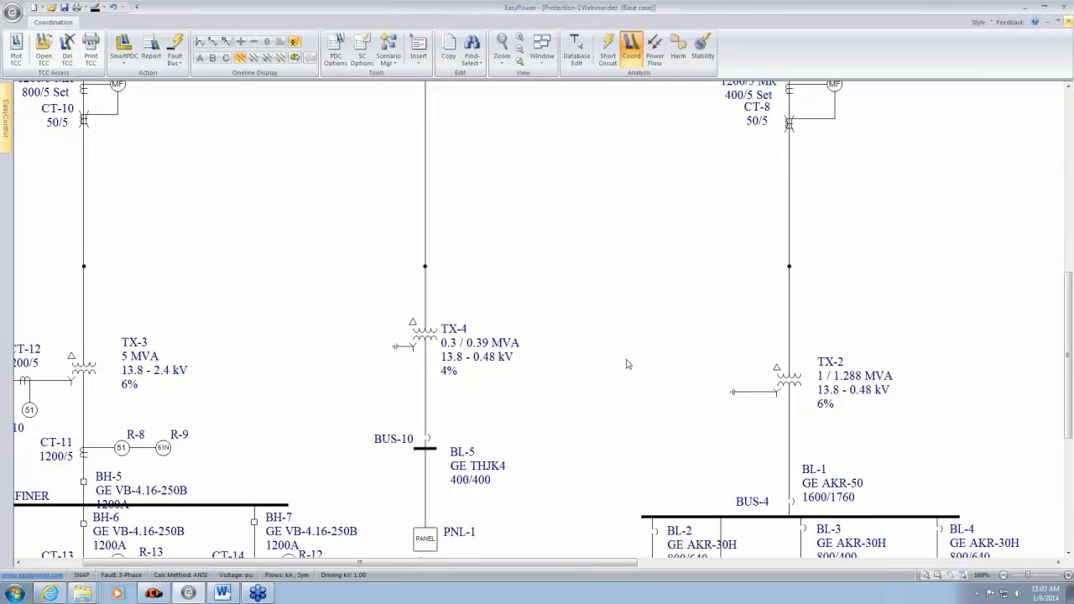
left_click_drag(970, 186, 927, 336)
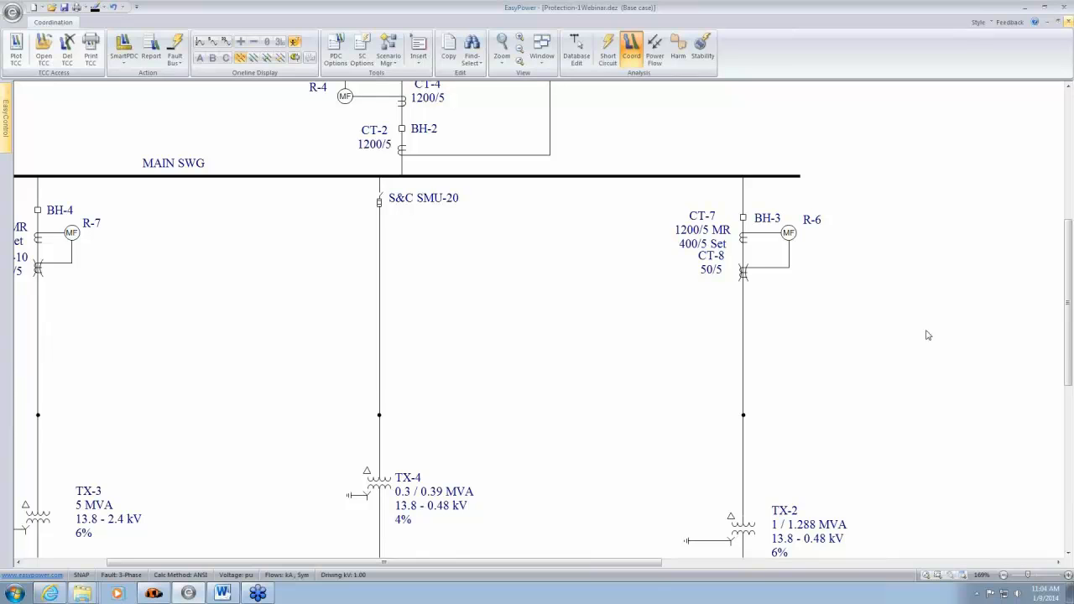
left_click_drag(894, 433, 710, 120)
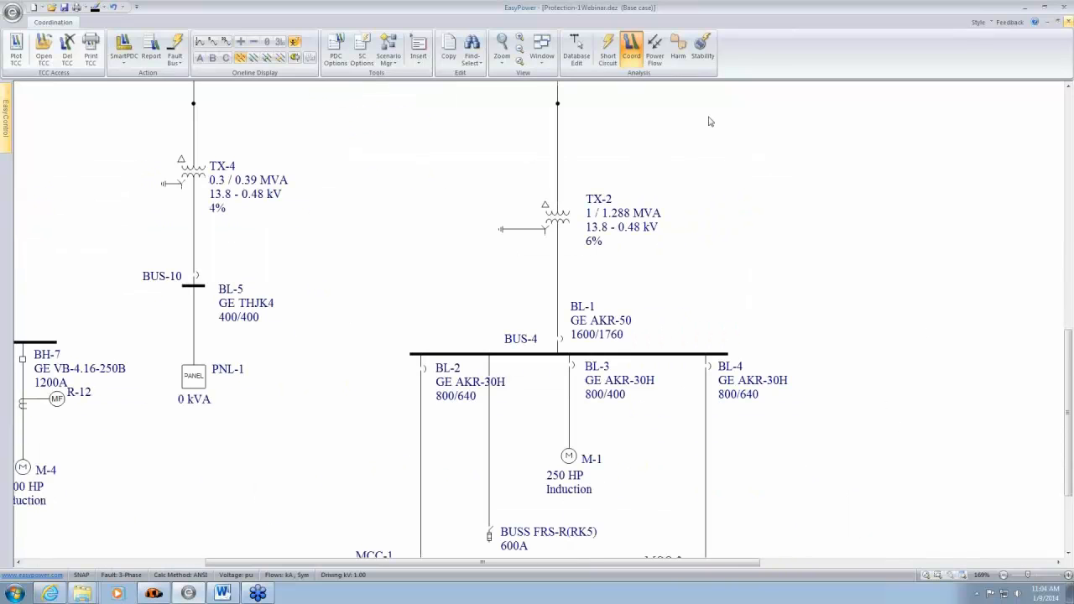
scroll(526, 516, "down", 3)
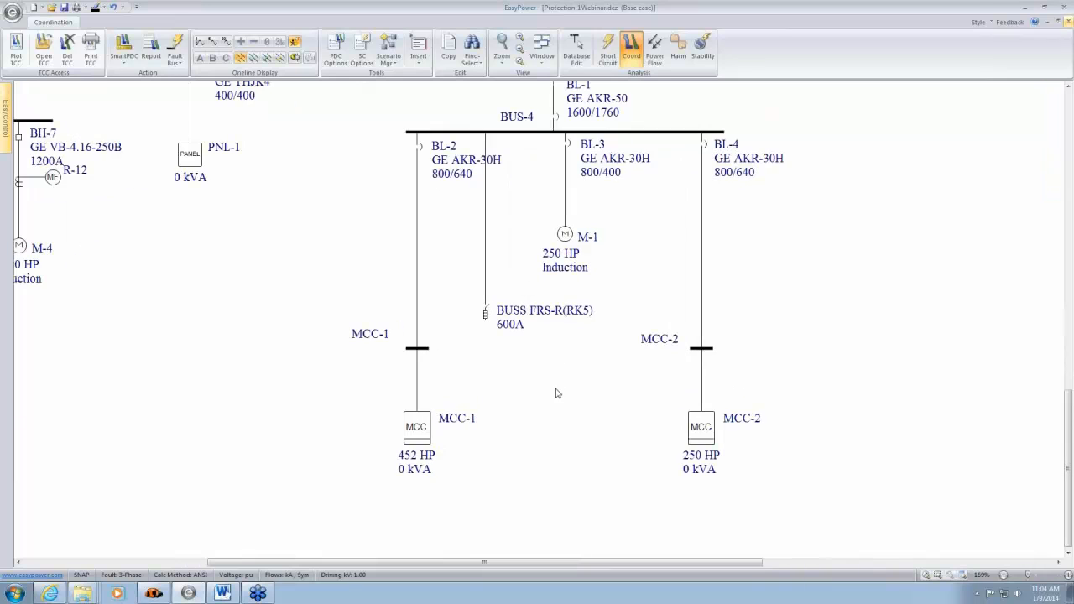
left_click_drag(555, 385, 464, 266)
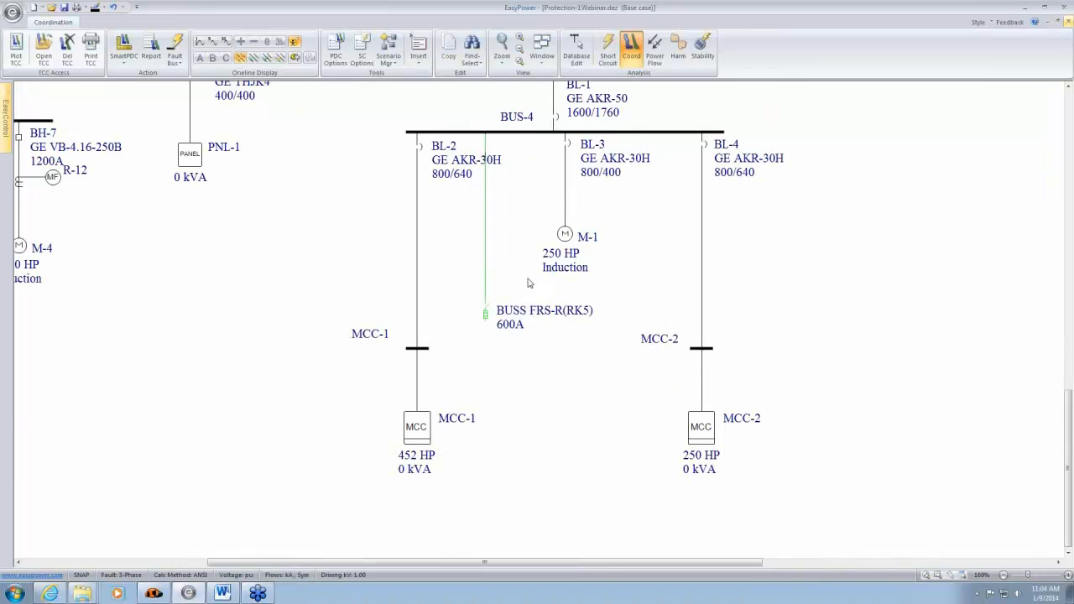
left_click(576, 49)
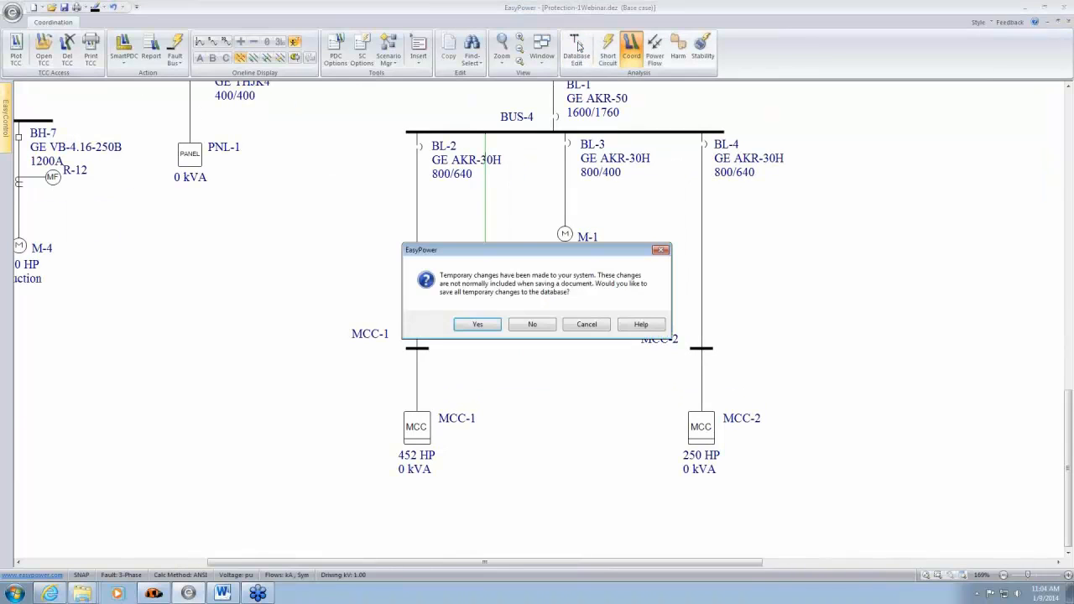
left_click(477, 324)
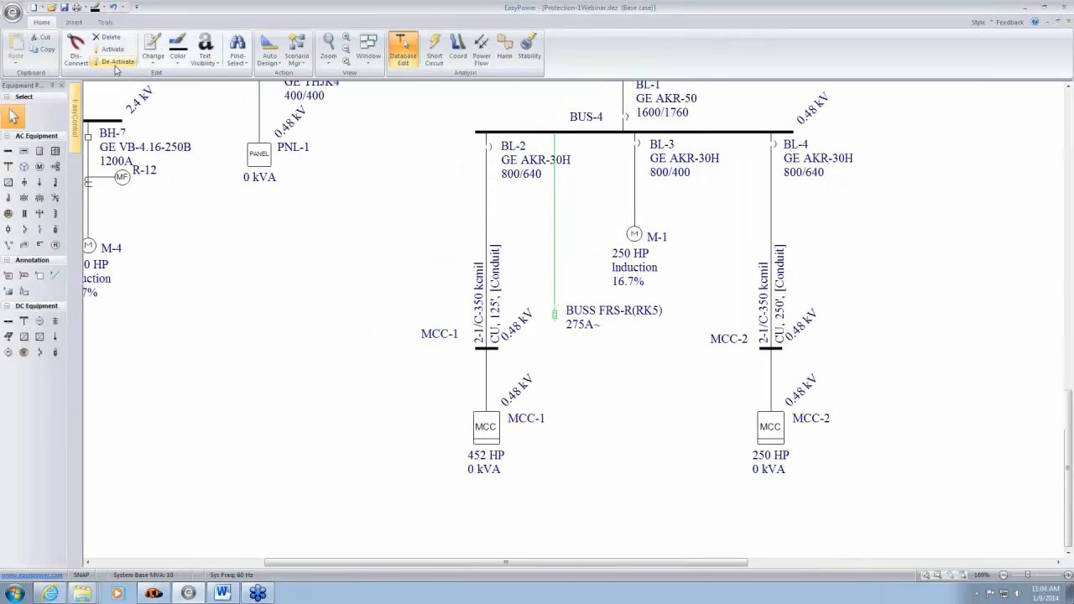
left_click(116, 62)
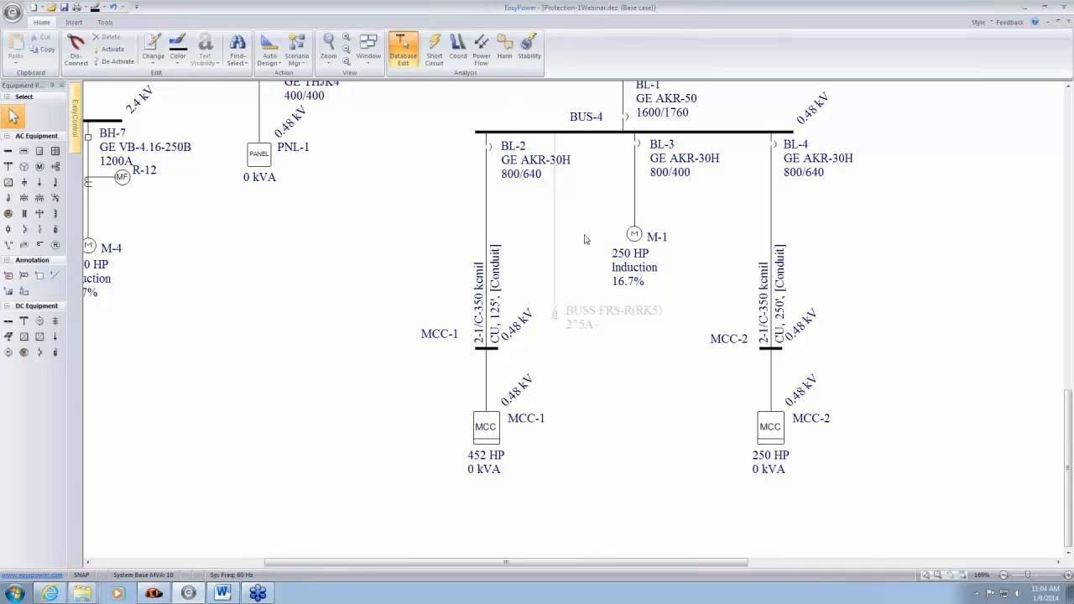
left_click_drag(610, 207, 580, 264)
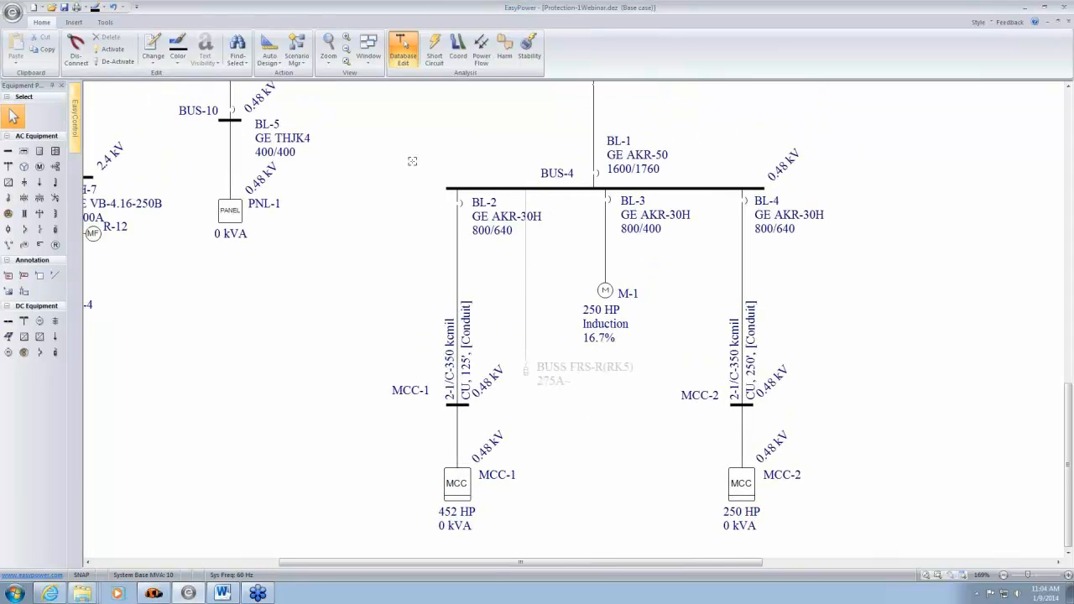
- Select BUS-4 with its connected breakers BL-1 to BL-4 and plot their time-current curves in Coordination mode
left_click_drag(412, 161, 773, 204)
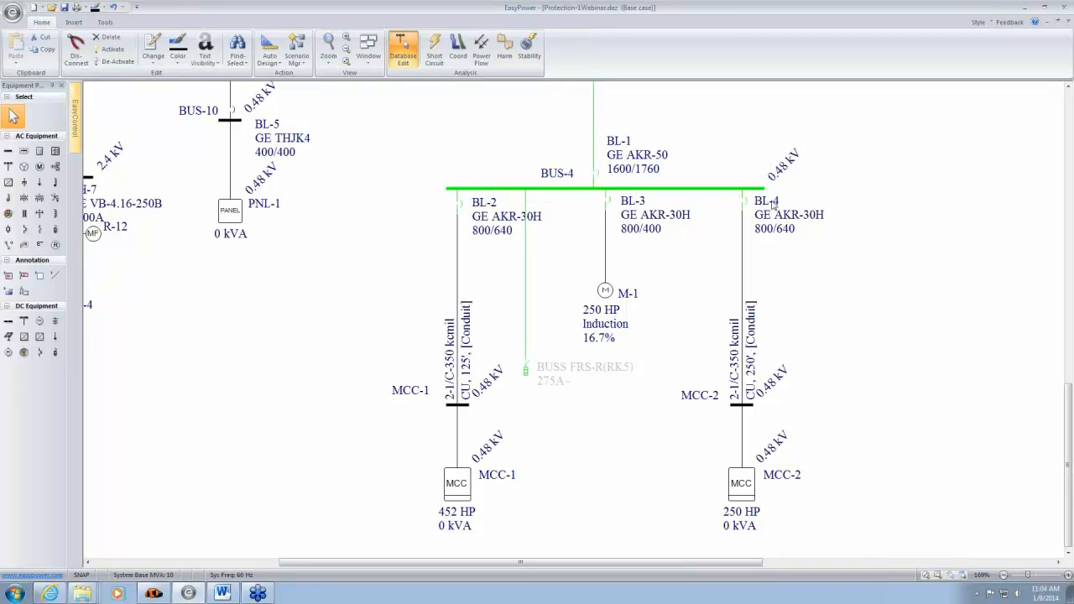
scroll(656, 198, "up", 3)
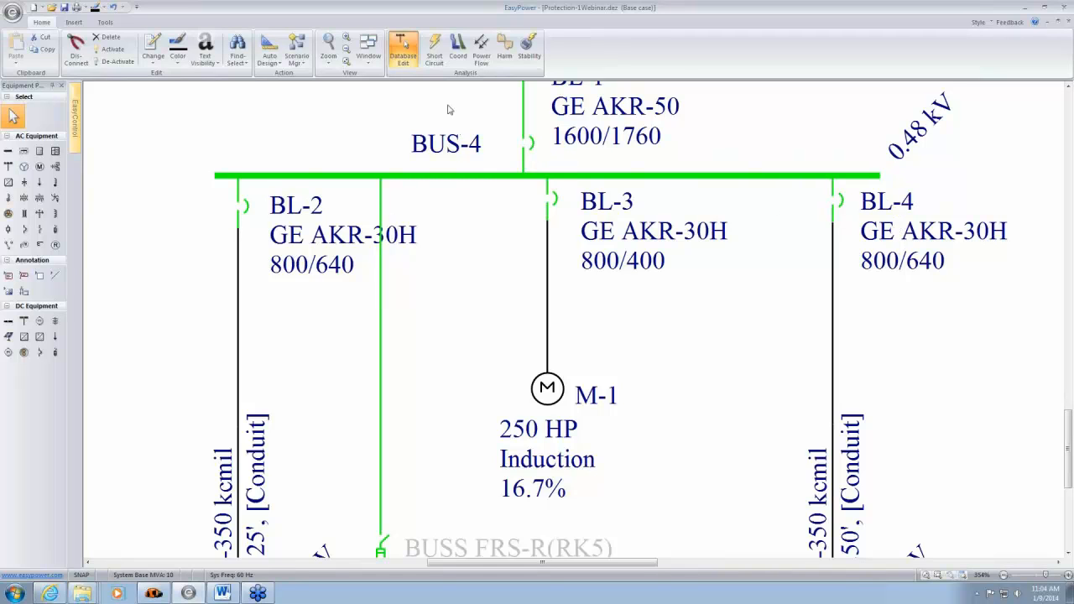
left_click(457, 48)
left_click(16, 48)
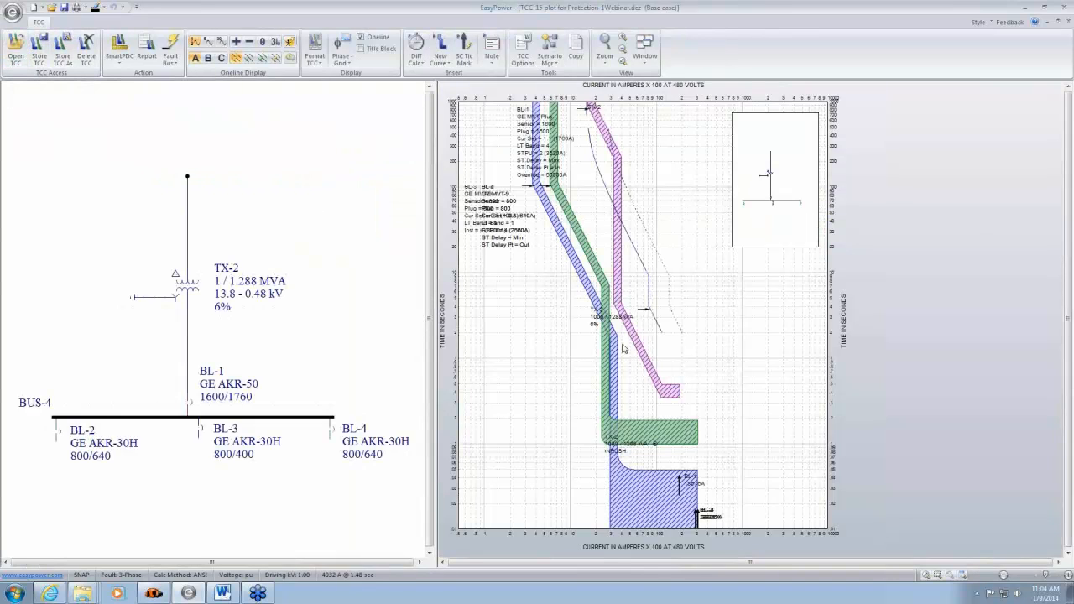
- Separate the overlapping breaker setting labels, stacking BL-2, BL-3 and BL-4 beside their curves and placing BL-1 on the opposite side
left_click_drag(524, 247, 509, 443)
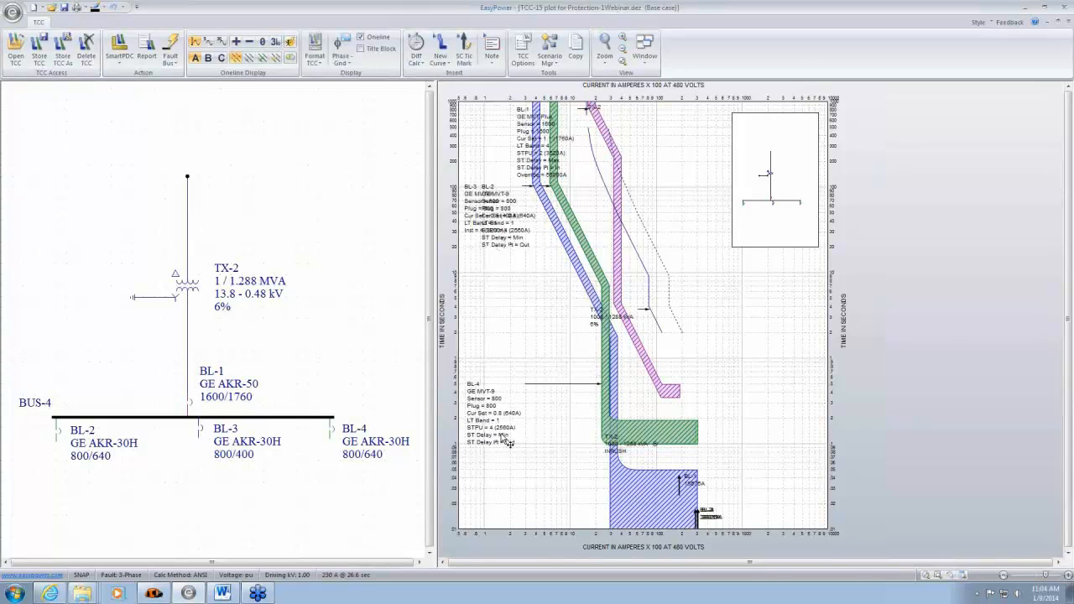
left_click_drag(510, 243, 522, 359)
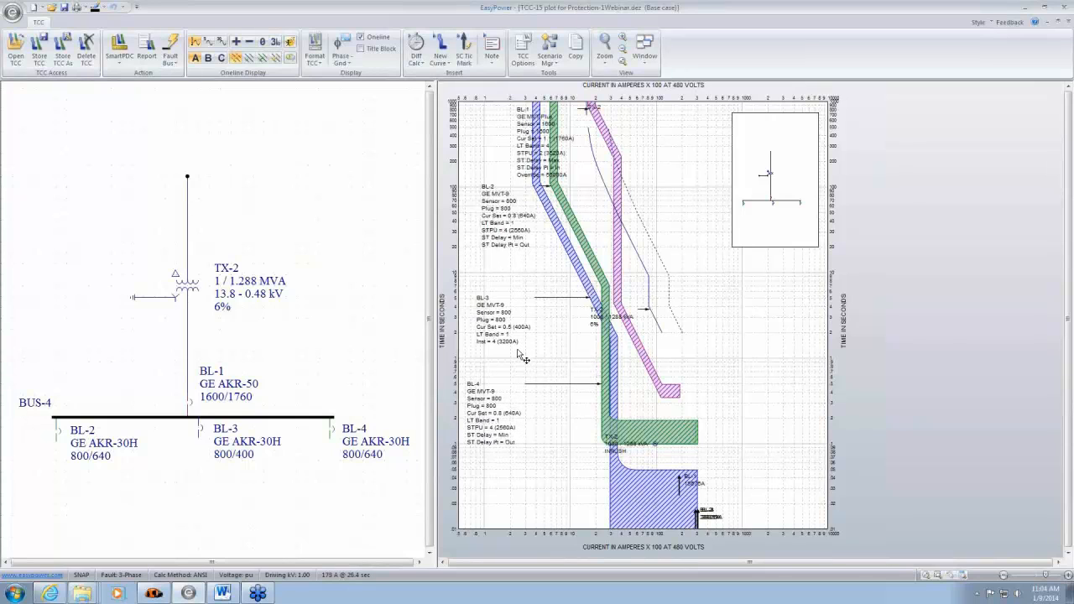
left_click_drag(517, 233, 509, 256)
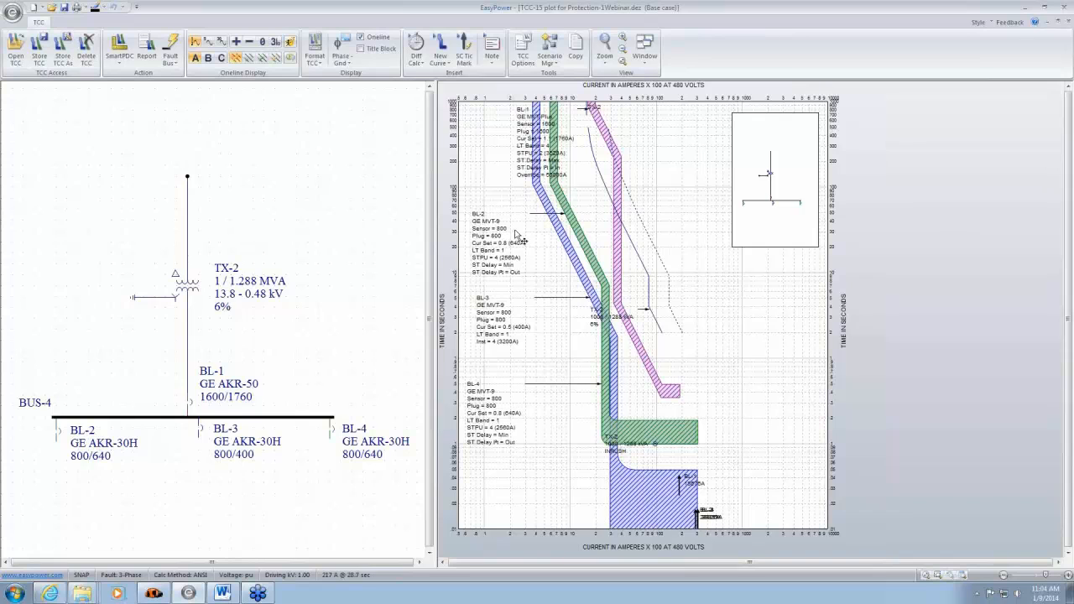
left_click_drag(543, 167, 758, 334)
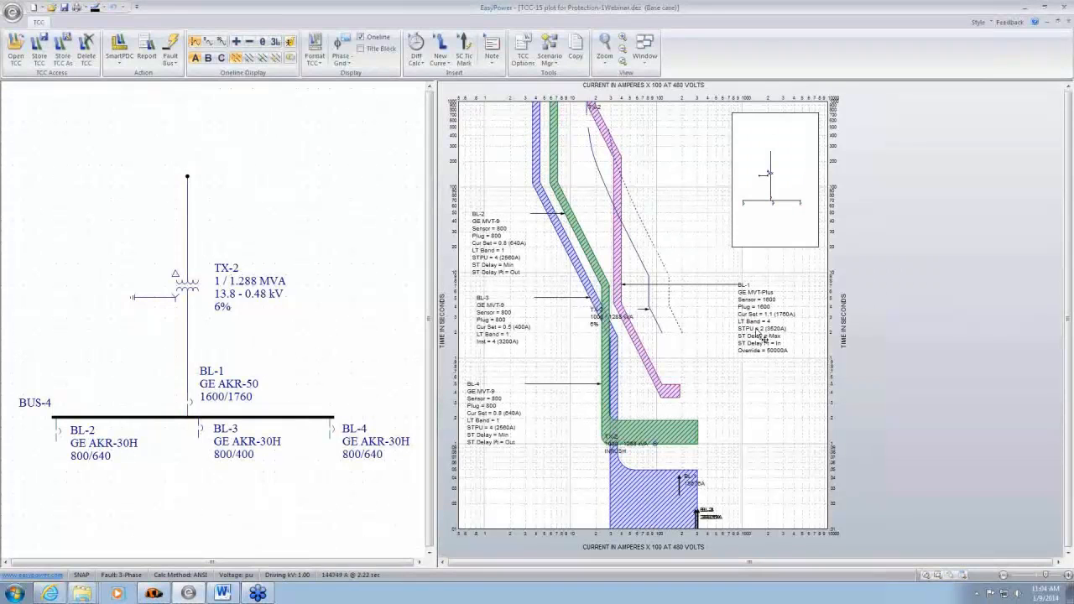
- Examine the colors of breakers BL-1 to BL-4 on the plot's one-line against their time-current curves
left_click_drag(265, 390, 291, 262)
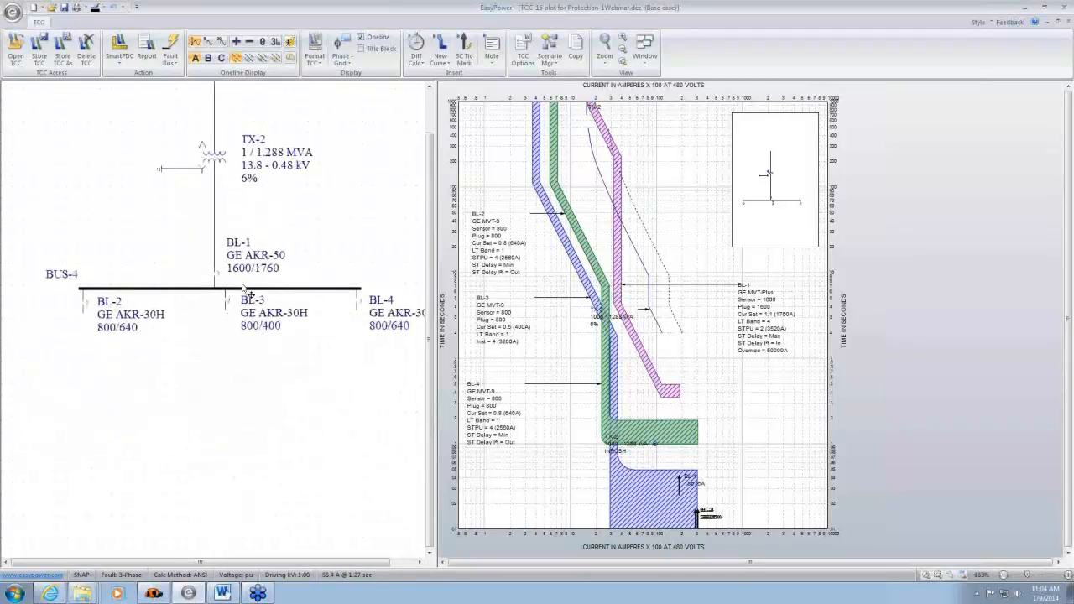
scroll(211, 305, "up", 2)
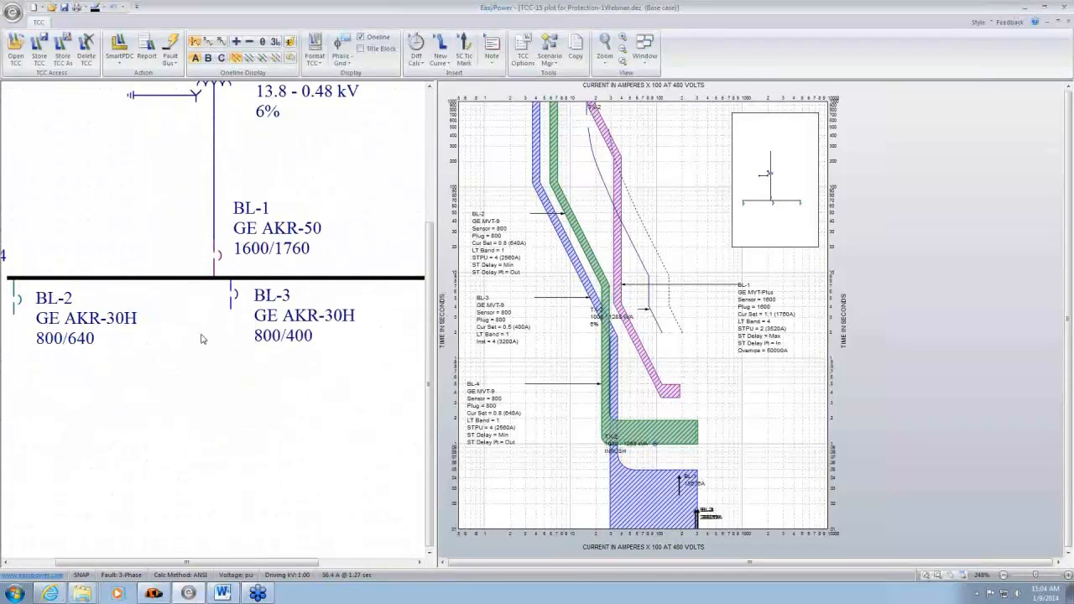
left_click_drag(140, 335, 177, 342)
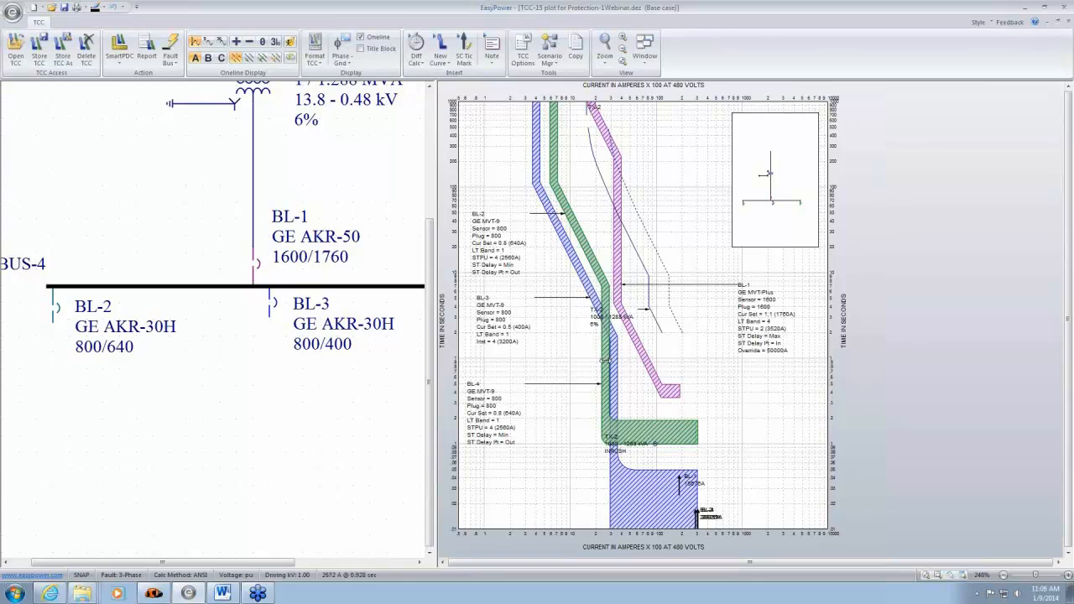
mouse_move(605, 363)
mouse_move(346, 245)
left_mouse_down()
mouse_move(327, 211)
mouse_move(258, 187)
mouse_move(303, 236)
mouse_move(332, 233)
left_mouse_up()
scroll(331, 233, "down", 4)
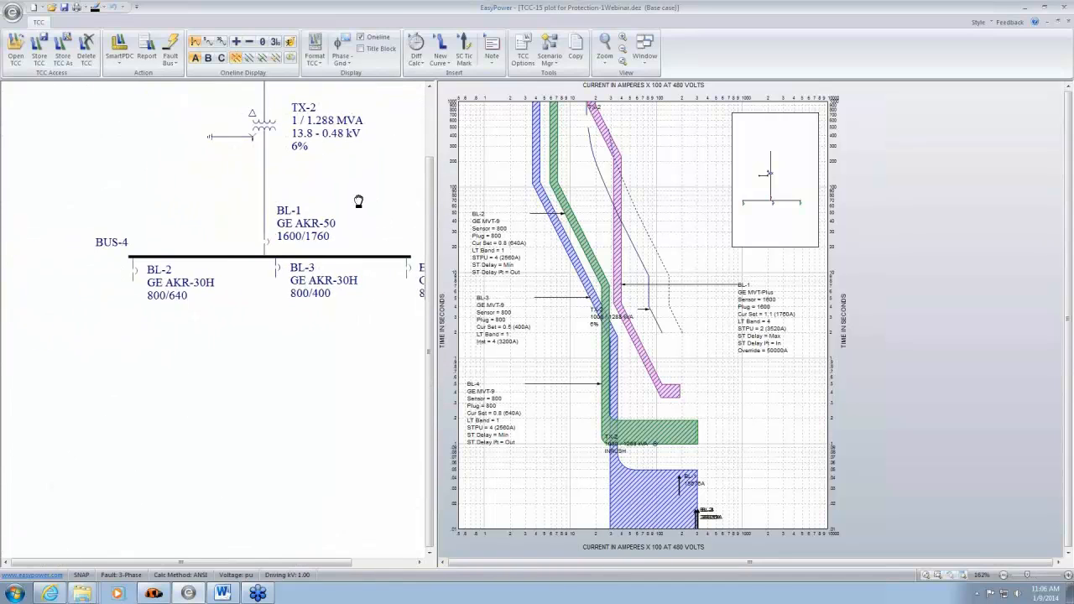
scroll(268, 300, "up", 5)
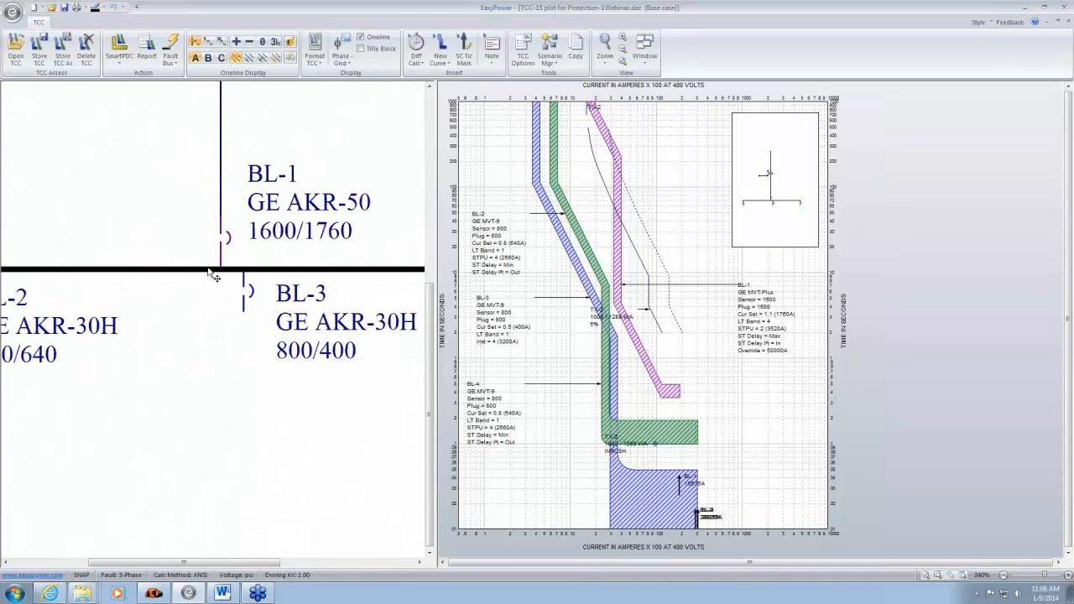
mouse_move(168, 347)
left_mouse_down()
mouse_move(342, 367)
mouse_move(167, 349)
left_mouse_up()
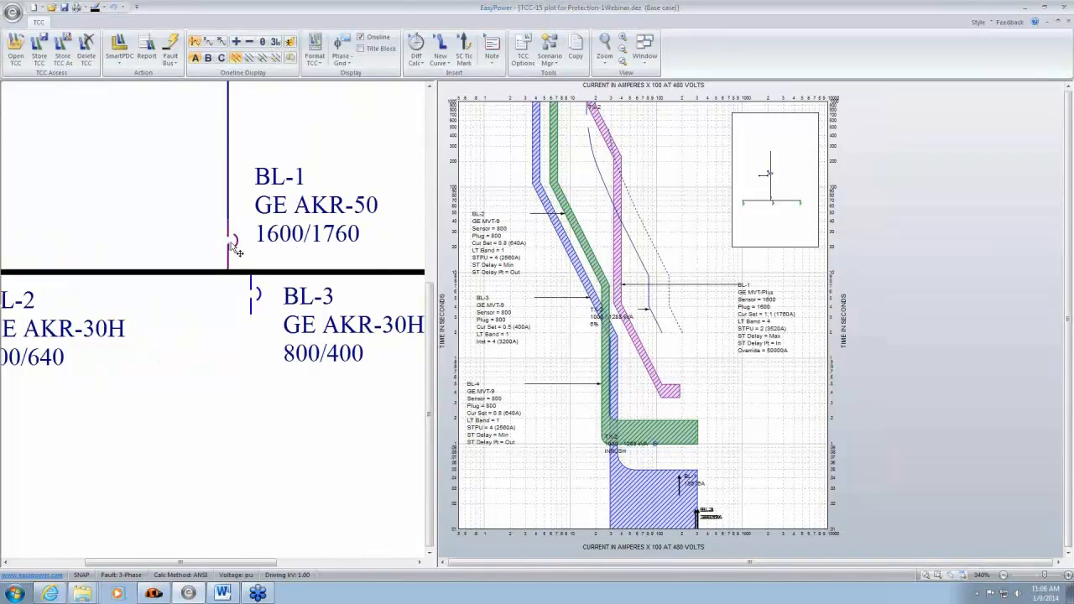
left_click_drag(172, 320, 201, 278)
left_click_drag(316, 268, 95, 326)
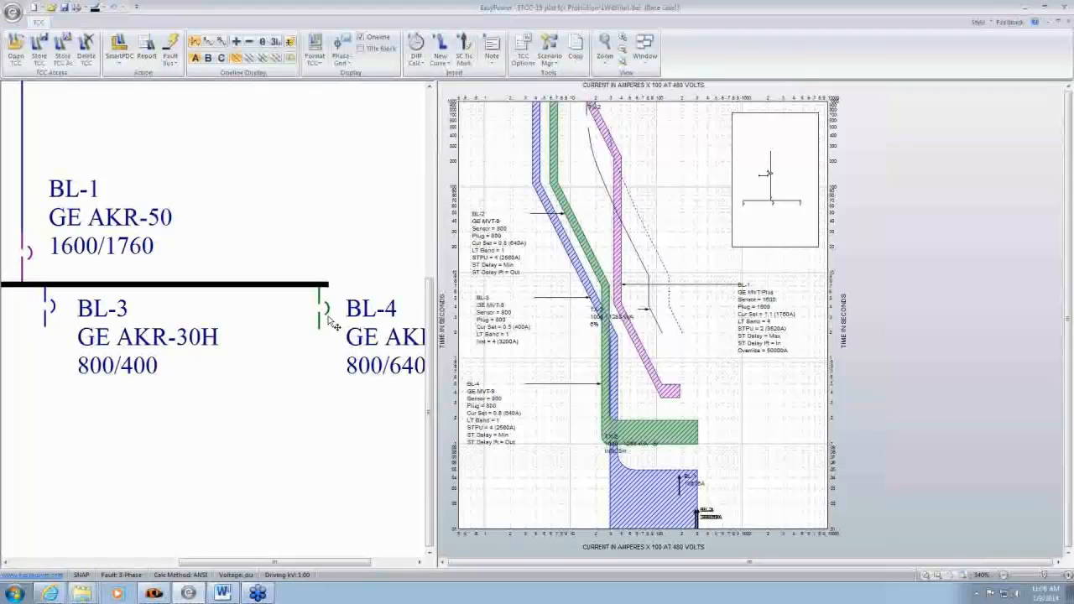
left_click_drag(216, 417, 220, 414)
scroll(220, 414, "down", 5)
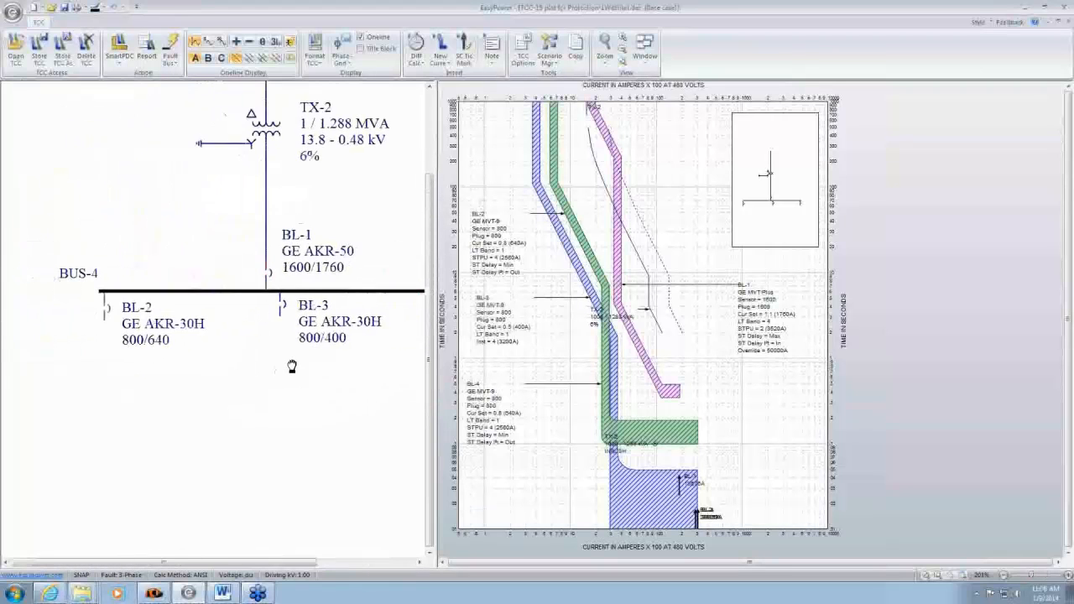
scroll(292, 366, "up", 5)
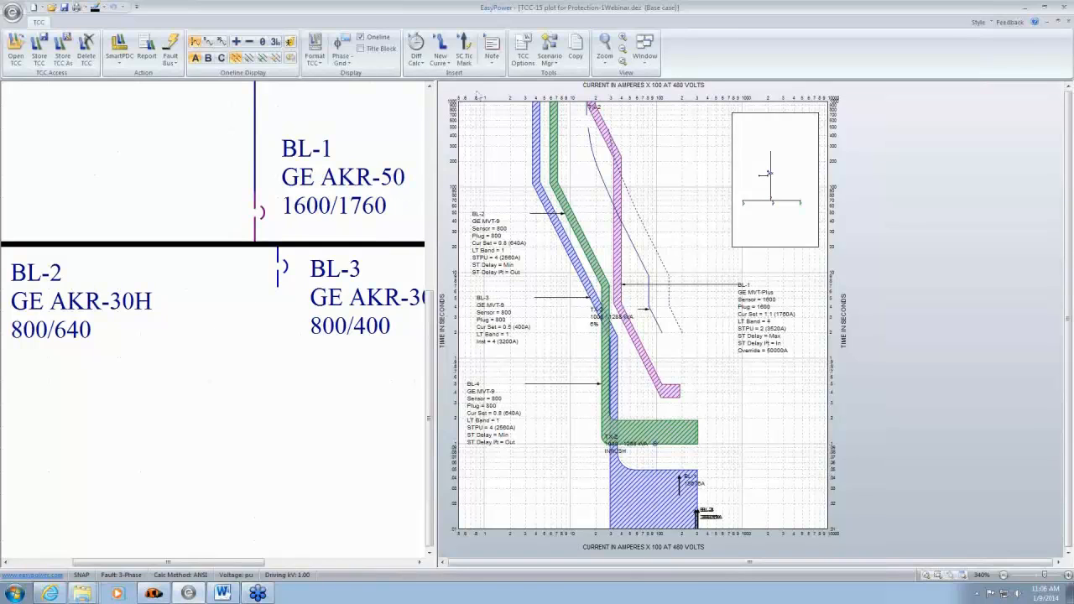
- Check the one-line color synchronization option in the TCC and Coordination options without changes, and return to the BUS-4 plot
left_click(524, 51)
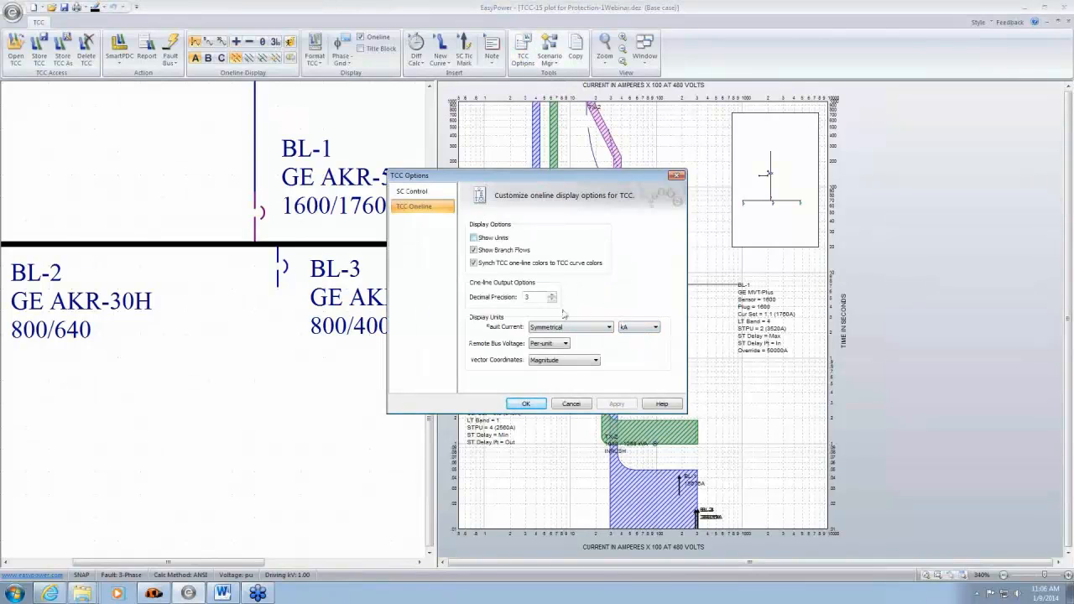
left_click(570, 403)
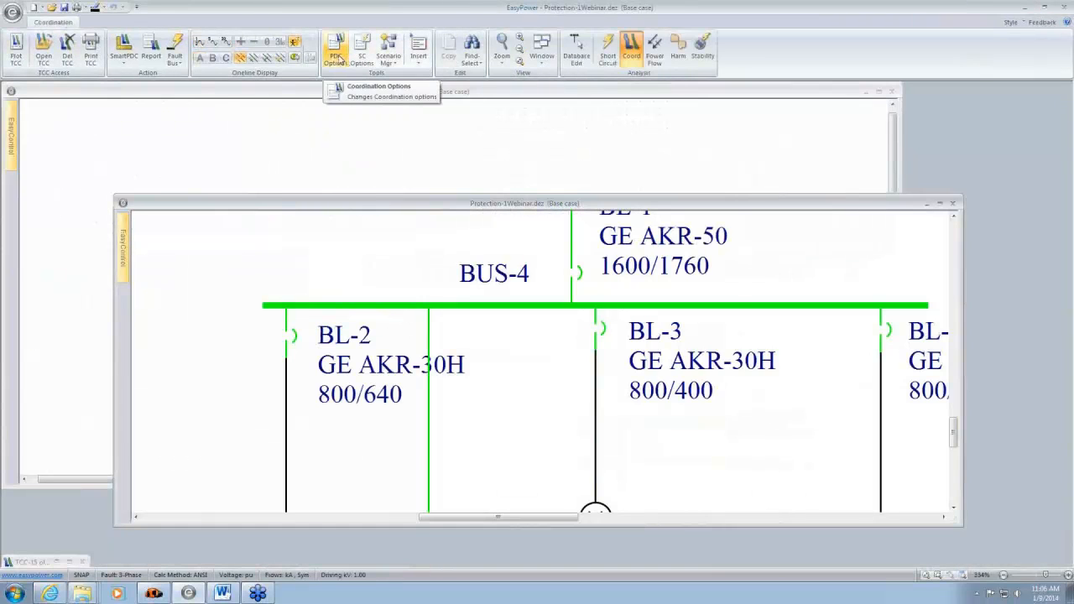
left_click(338, 57)
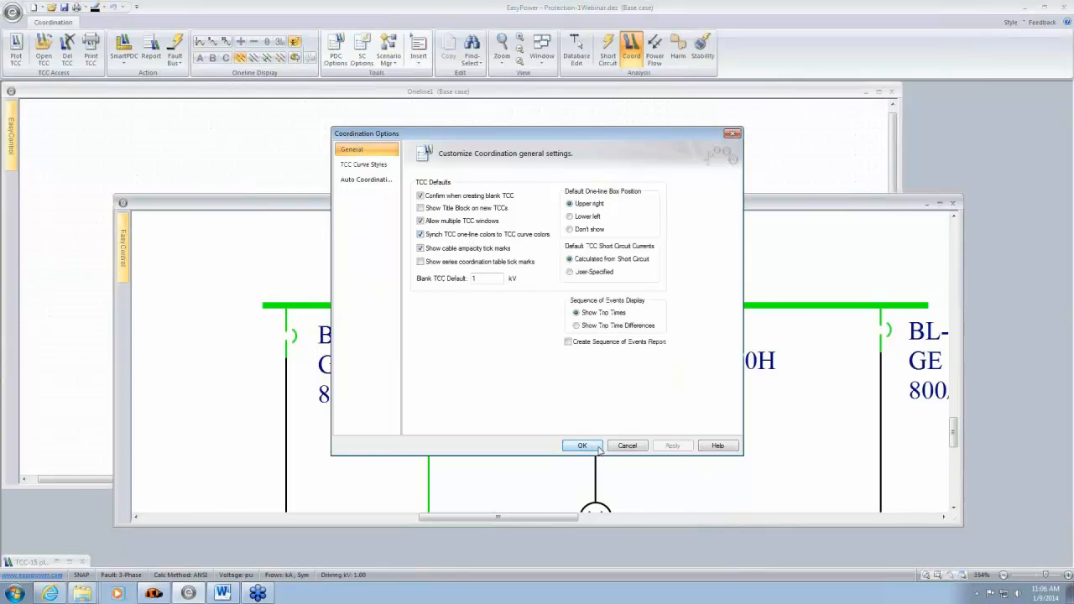
left_click(633, 445)
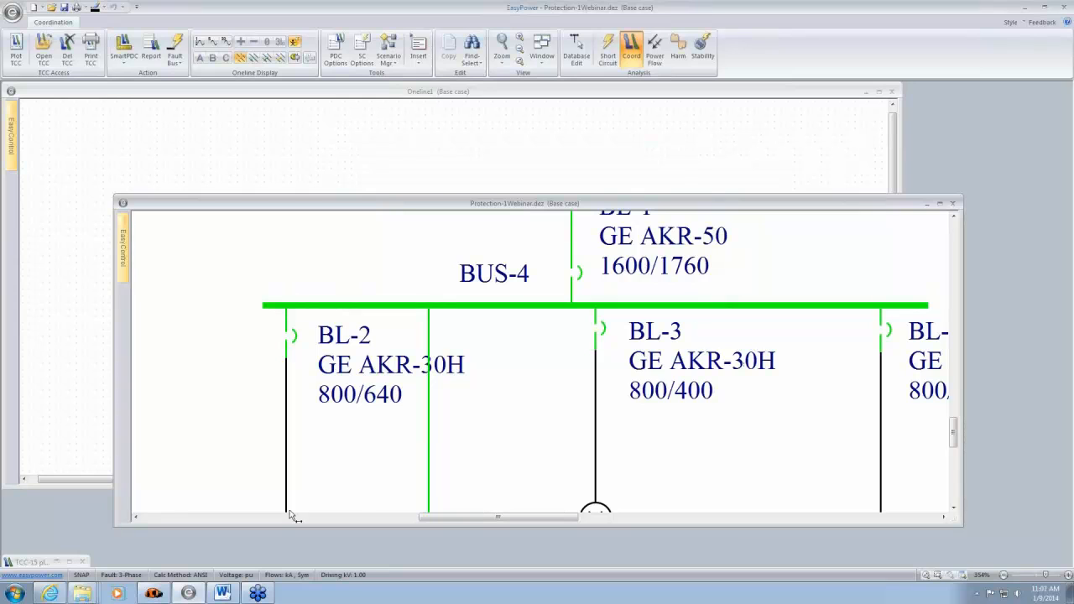
left_click(70, 565)
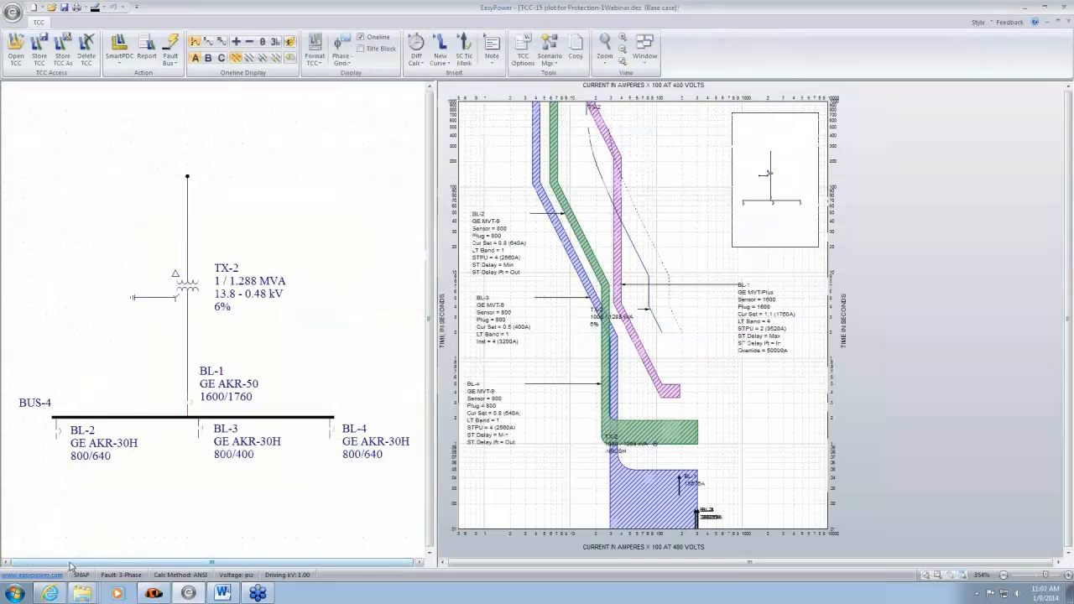
scroll(234, 404, "up", 3)
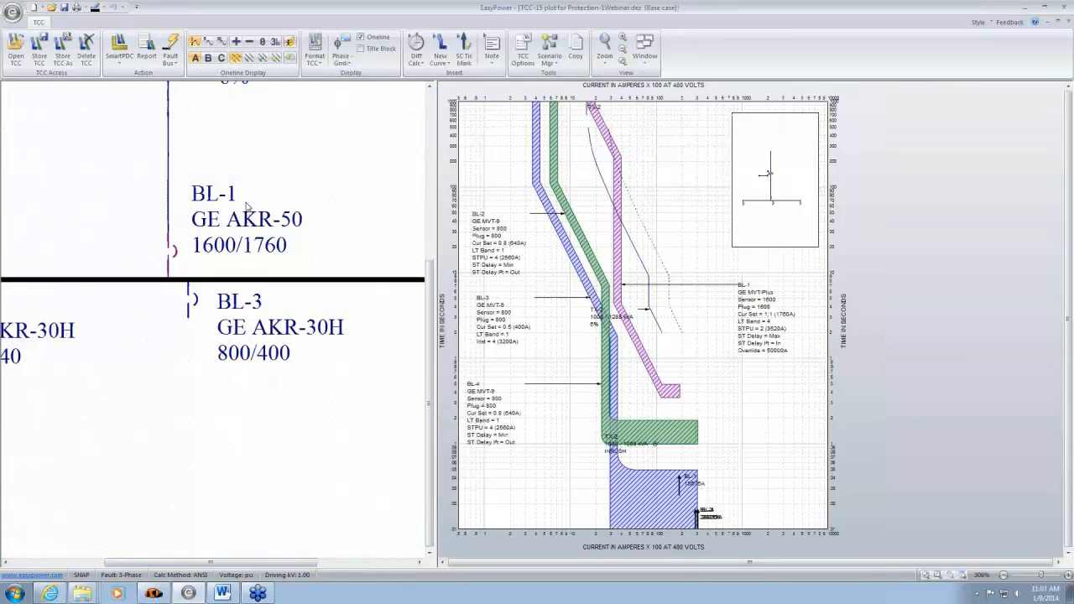
scroll(353, 206, "down", 2)
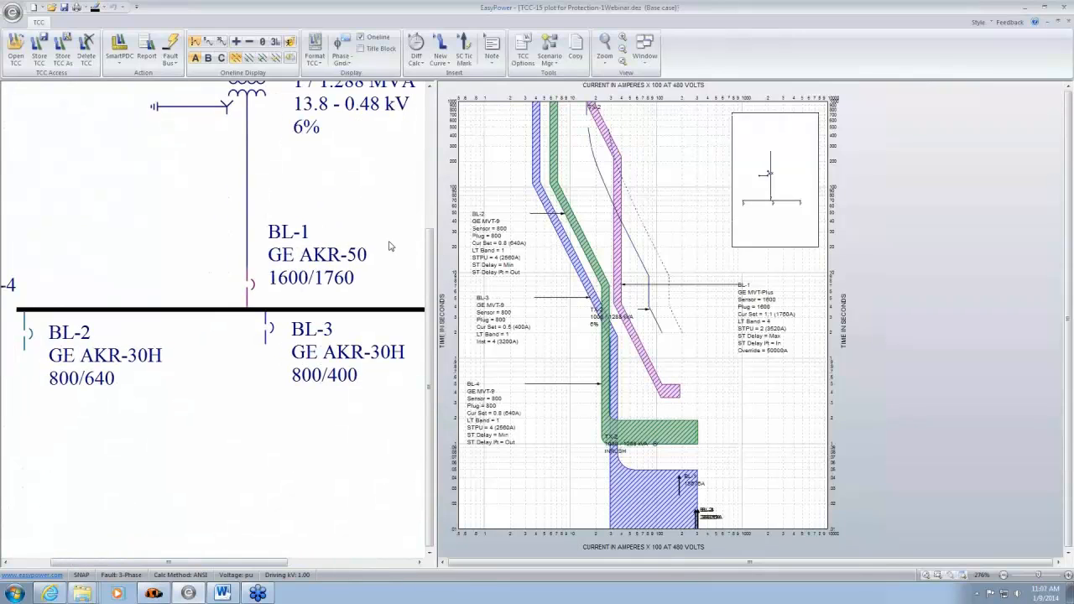
scroll(390, 245, "down", 4)
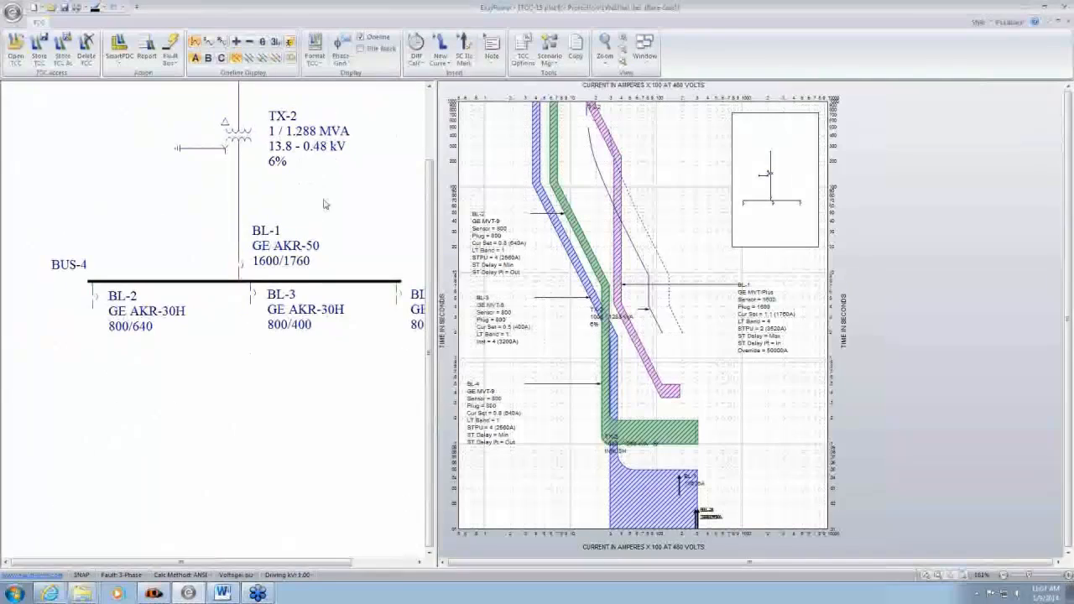
left_click_drag(326, 203, 304, 302)
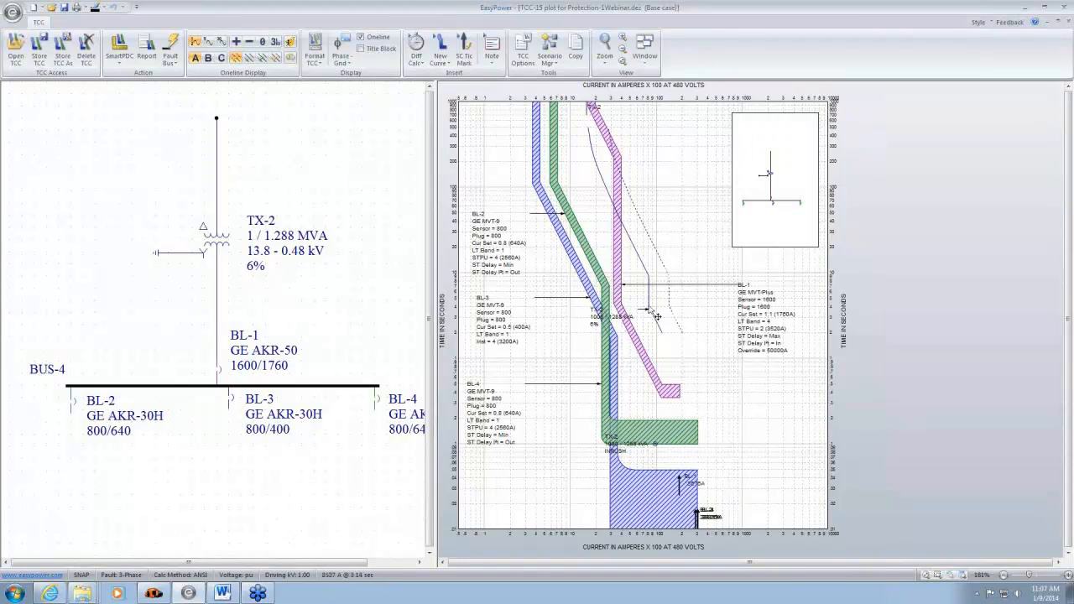
- Try lowering BL-1's short-time pickup to 1.5 (2640 A) on the plot, and return it to 2 (3520 A)
left_click_drag(618, 251, 602, 258)
scroll(605, 288, "up", 2)
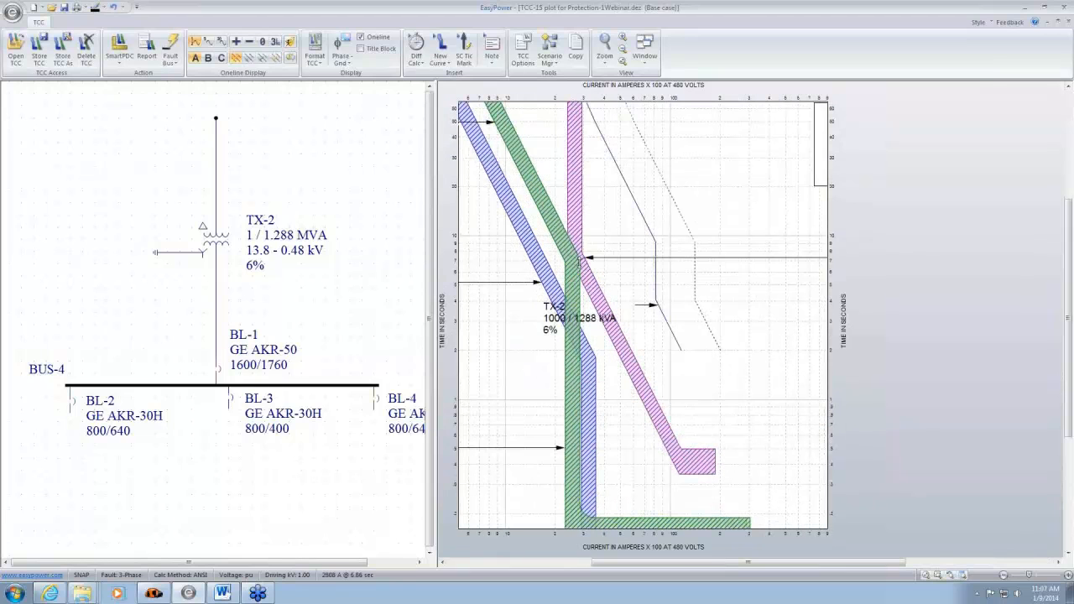
scroll(613, 220, "down", 2)
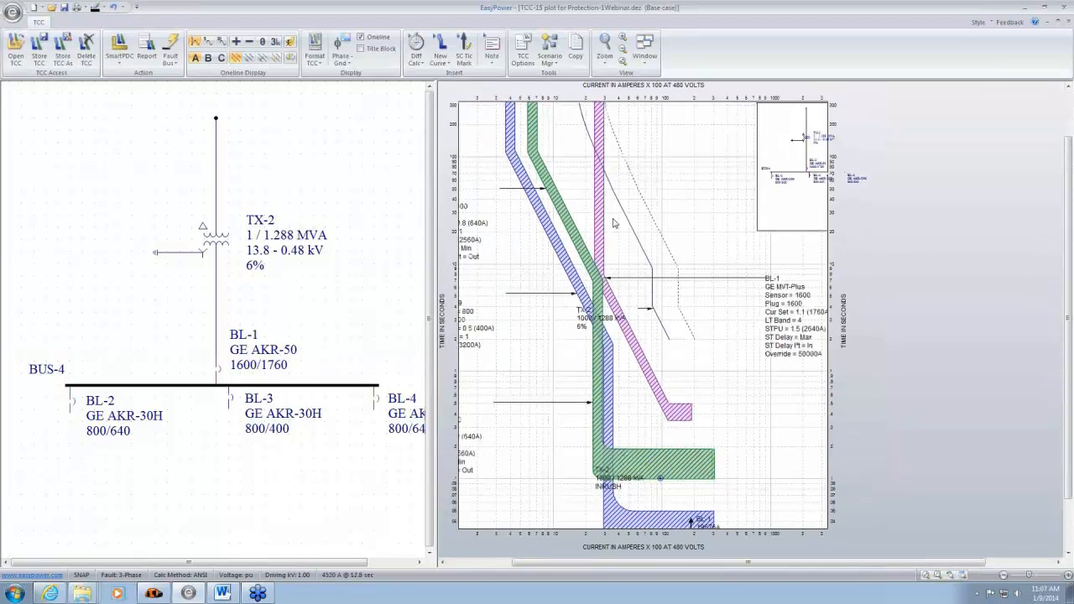
left_click_drag(602, 215, 612, 217)
- Set BL-1's short-time delay to Min and its short-time I²t to Out
left_click_drag(679, 411, 681, 470)
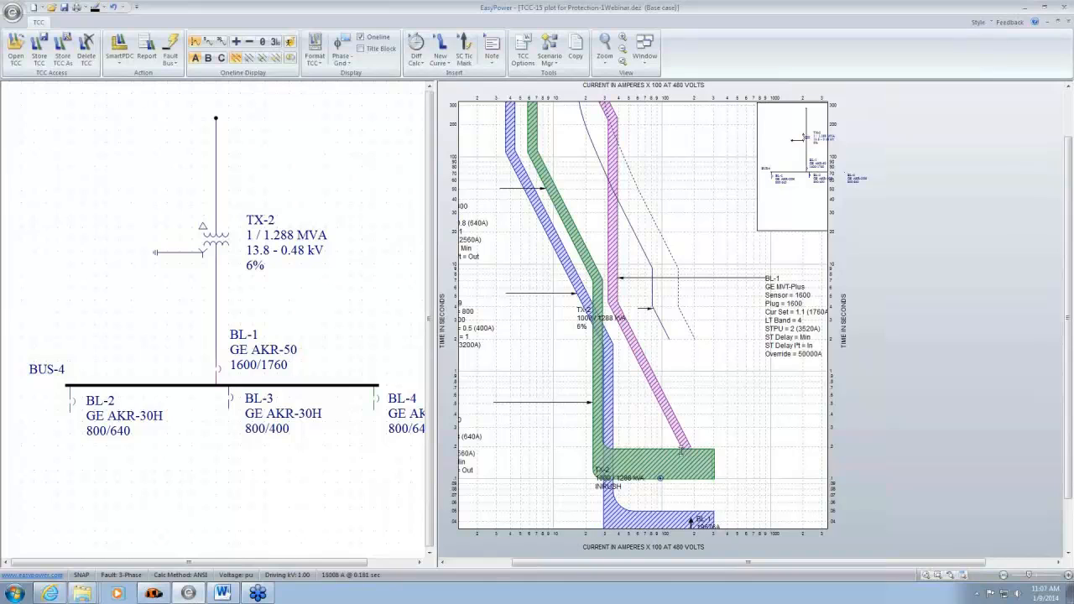
double_click(671, 417)
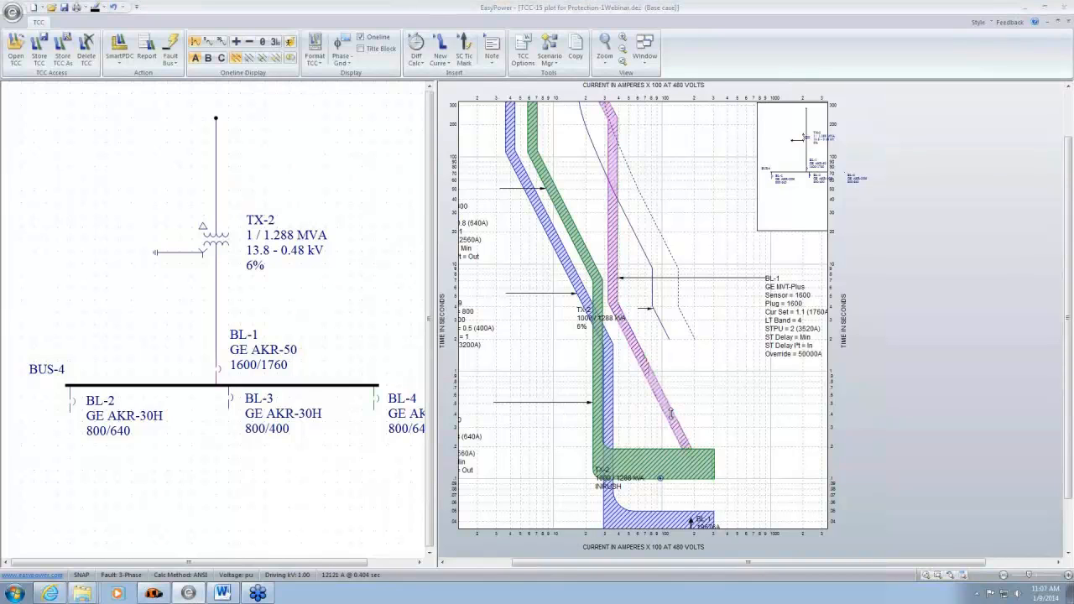
left_click(521, 352)
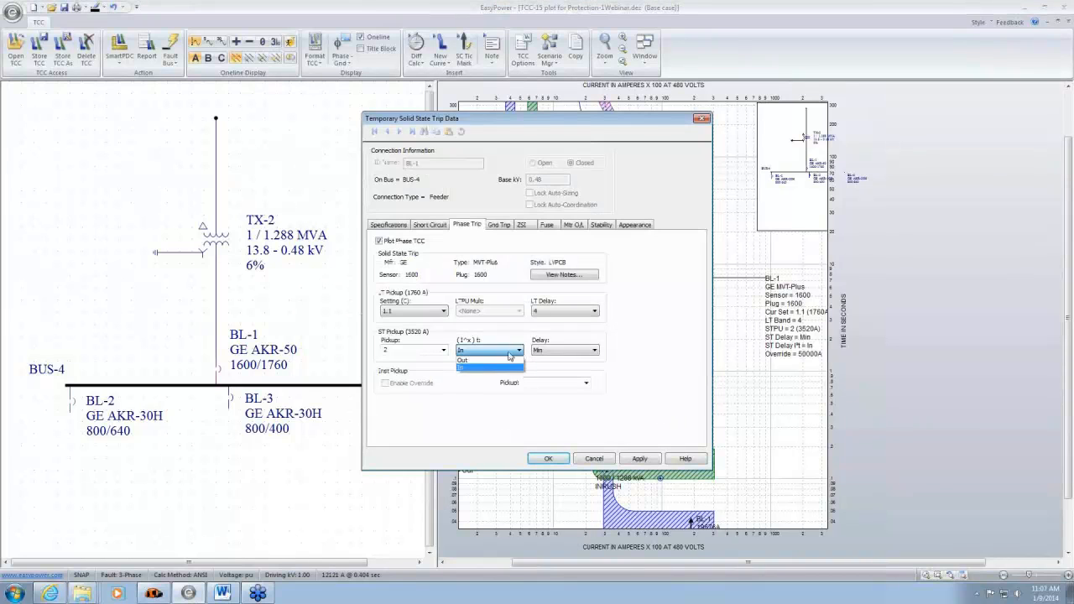
left_click(490, 367)
left_click(548, 458)
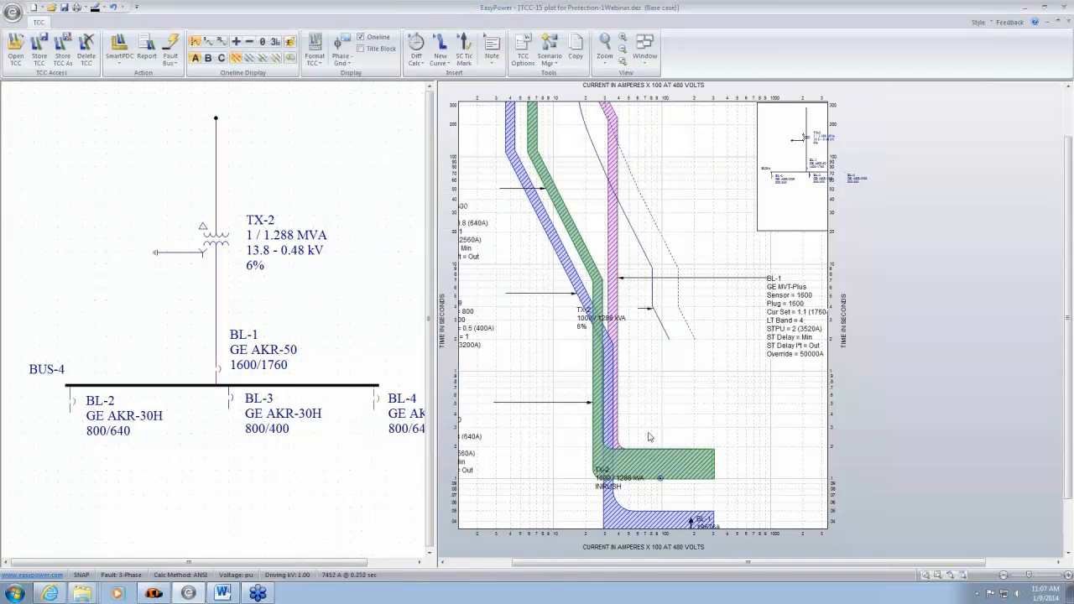
- Set BL-1's short-time delay to Max in its phase trip data
left_click_drag(648, 437, 616, 335)
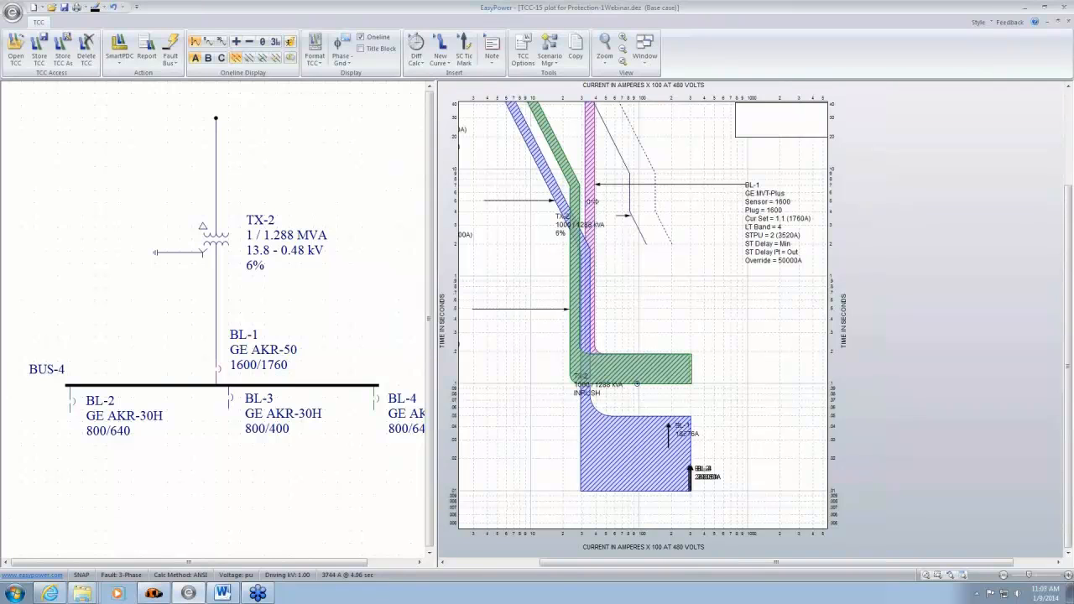
left_click(591, 202)
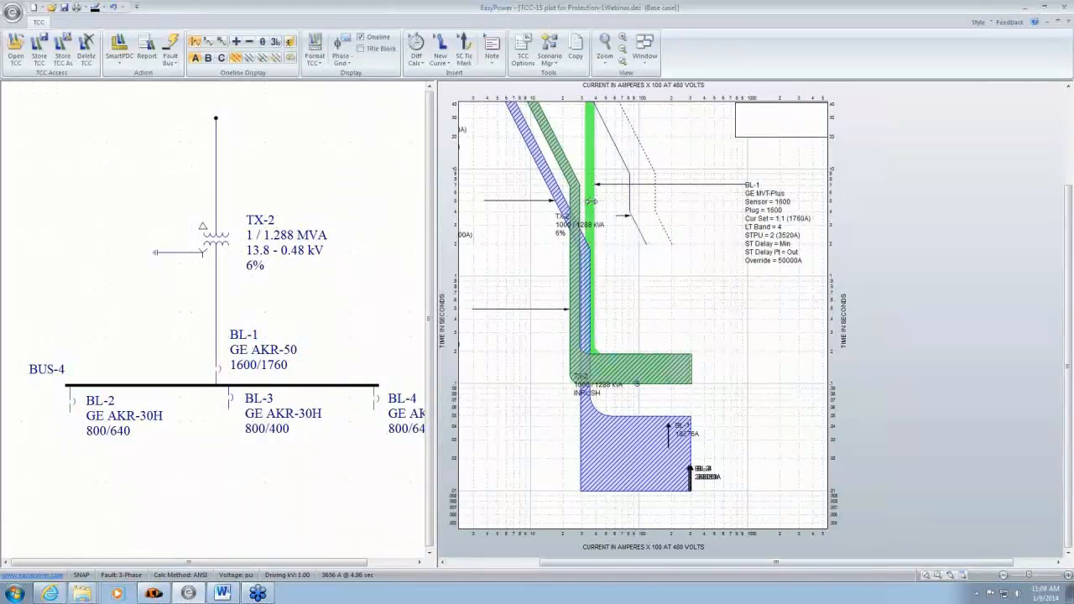
left_click(593, 201)
double_click(592, 202)
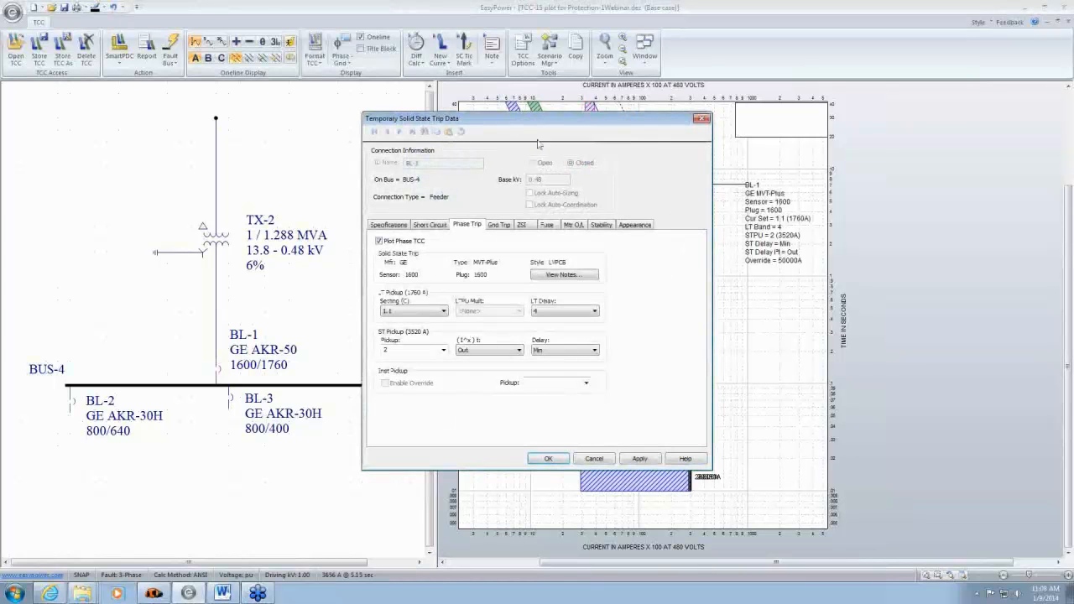
left_click_drag(594, 127, 369, 112)
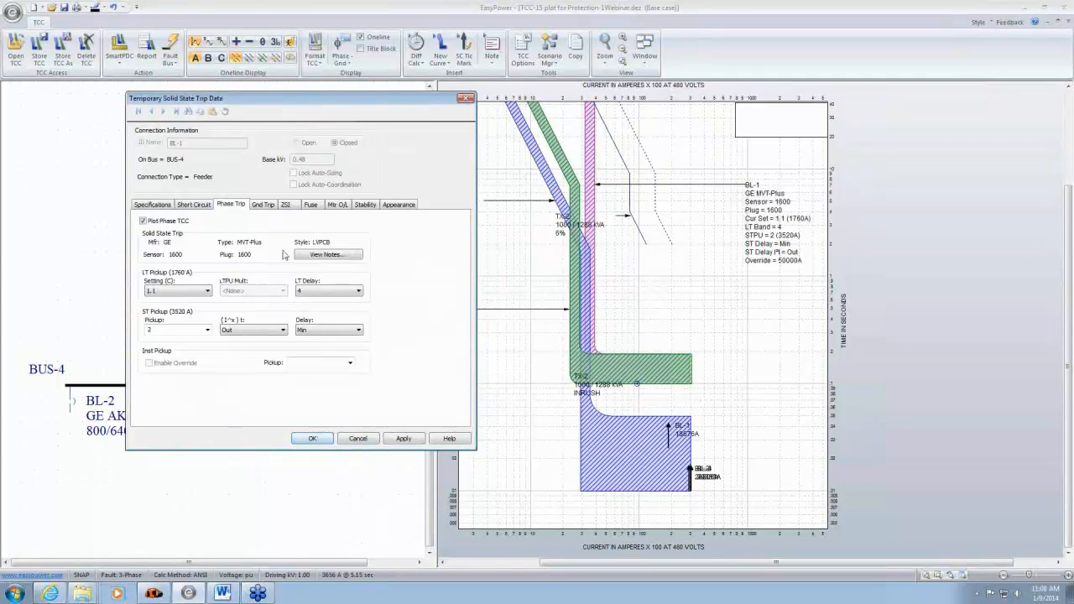
left_click(359, 330)
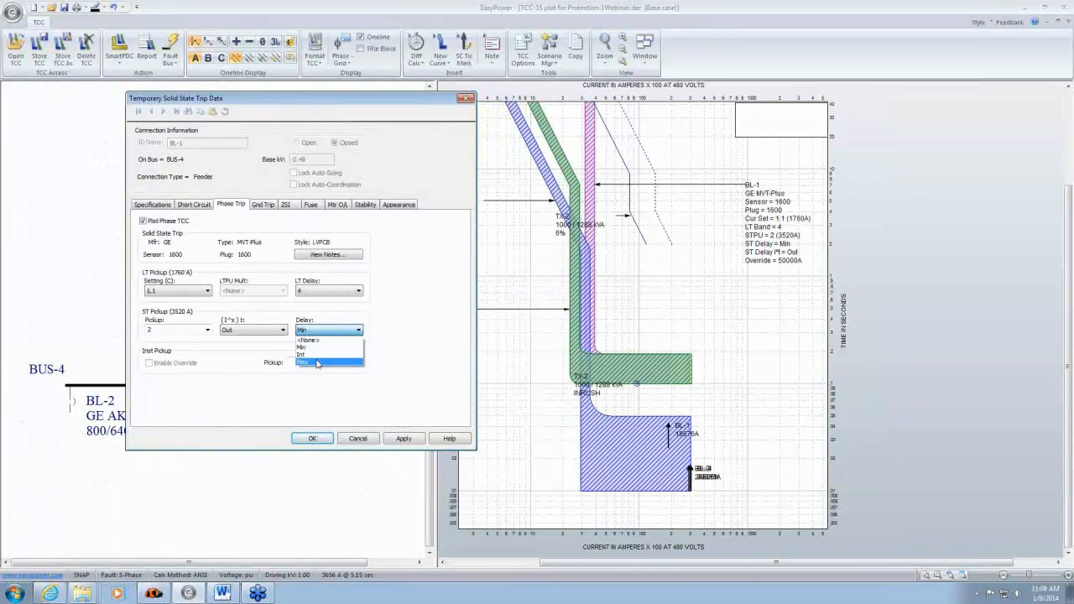
left_click(317, 363)
left_click(313, 438)
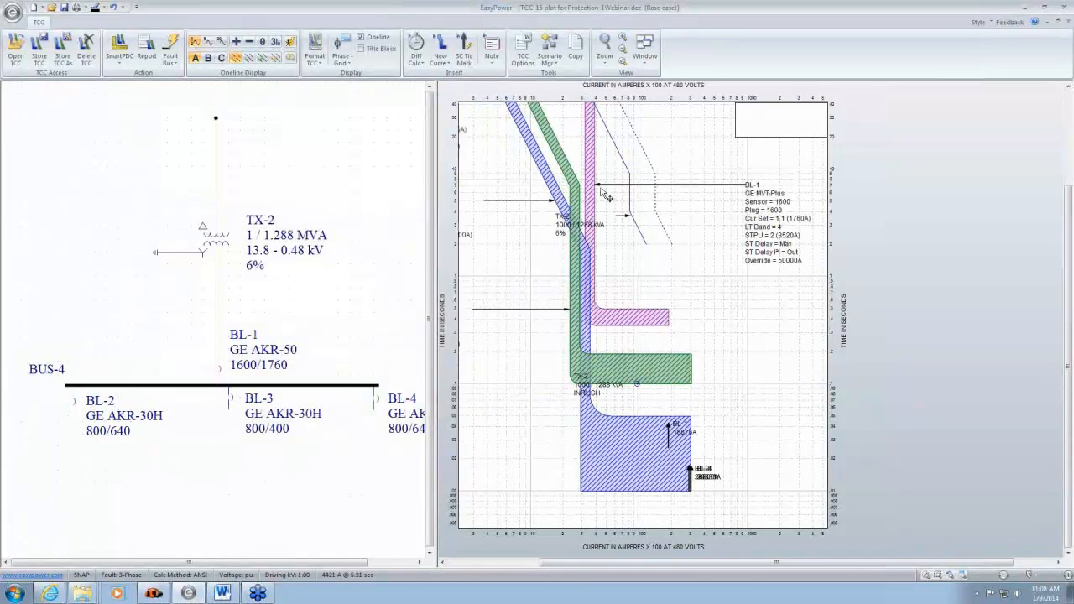
- Raise BL-1's short-time pickup to 2.5 (4400 A) and lower its short-time delay to Int directly on the curve
left_click_drag(592, 152, 602, 152)
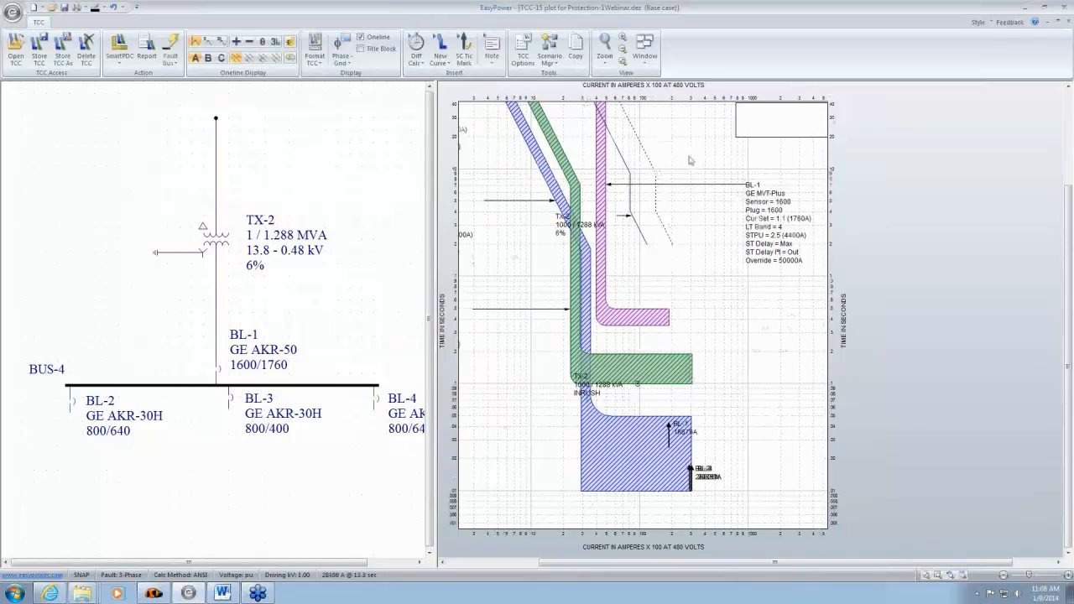
scroll(691, 160, "down", 2)
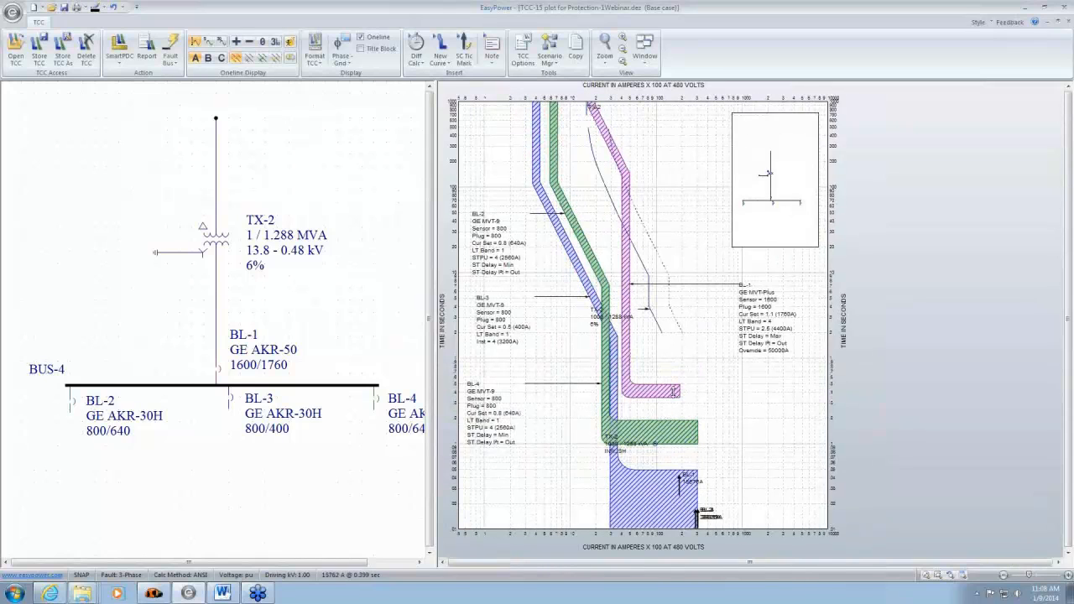
mouse_move(673, 392)
left_mouse_down()
mouse_move(674, 414)
mouse_move(679, 383)
mouse_move(676, 412)
left_mouse_up()
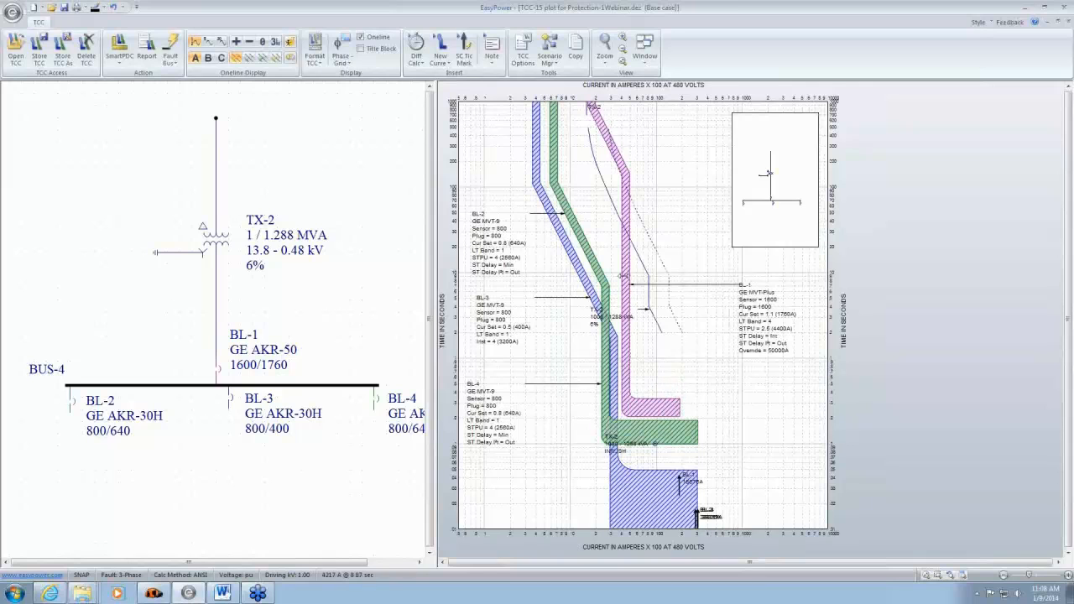
left_click_drag(626, 272, 626, 272)
scroll(225, 372, "up", 2)
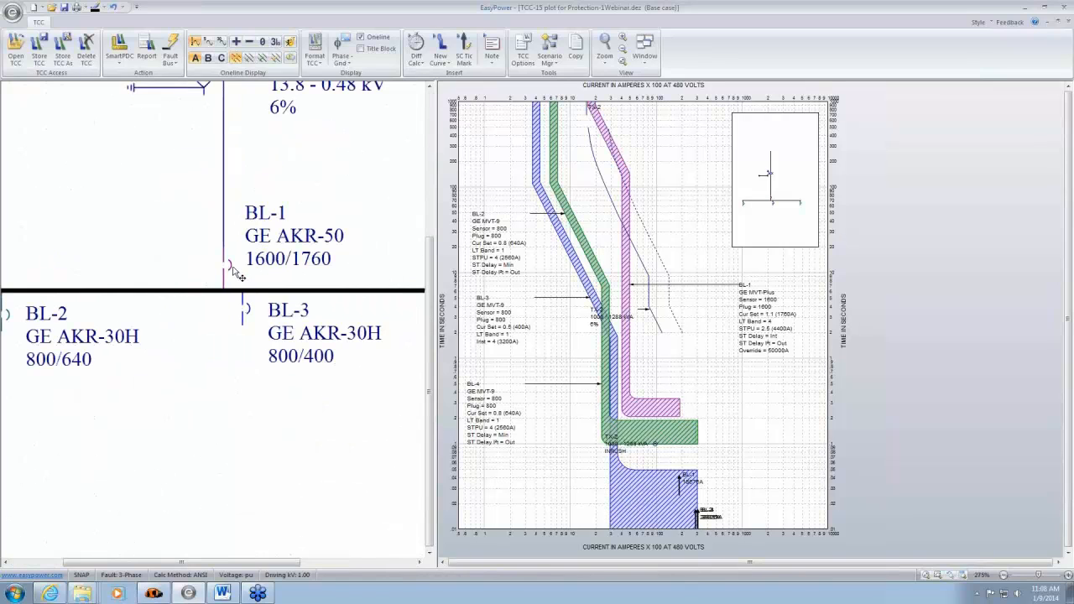
scroll(235, 282, "down", 1)
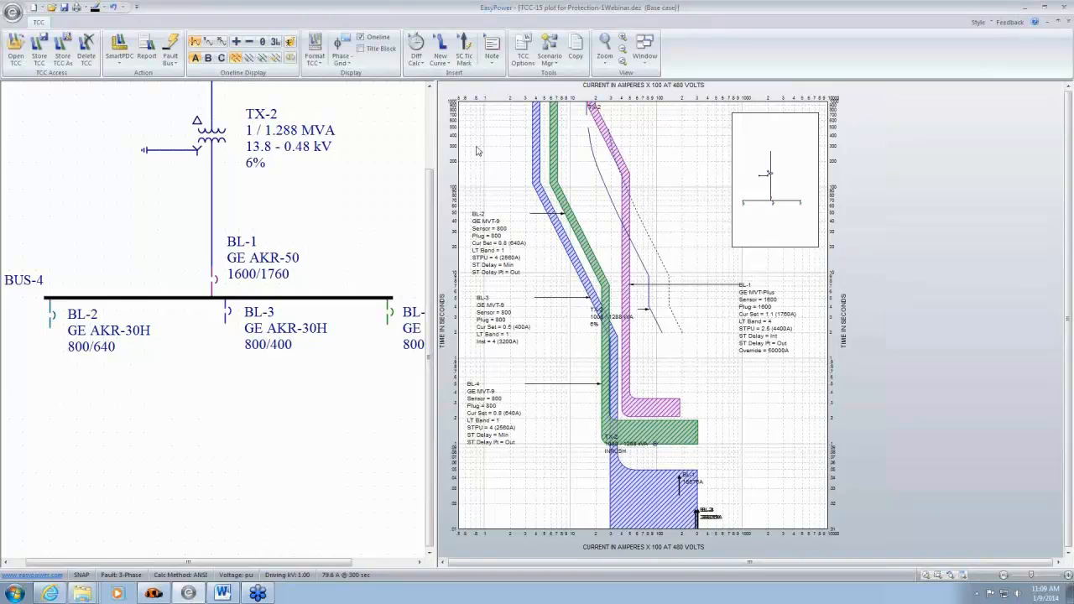
- Switch the plot to combined phase and ground coordination, and check BL-1's ground trip settings
left_click(345, 60)
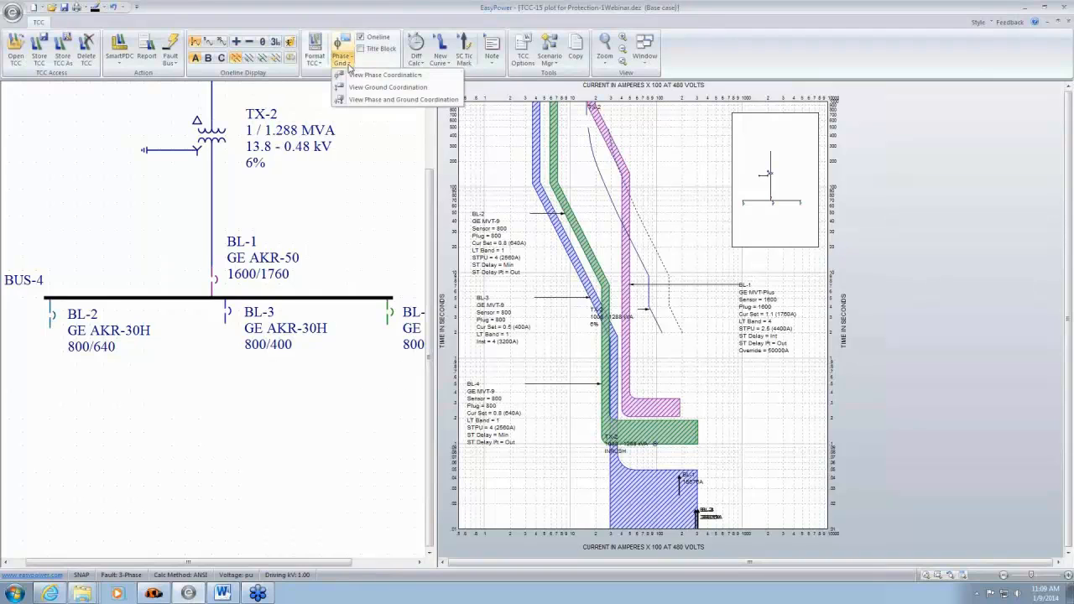
left_click(370, 101)
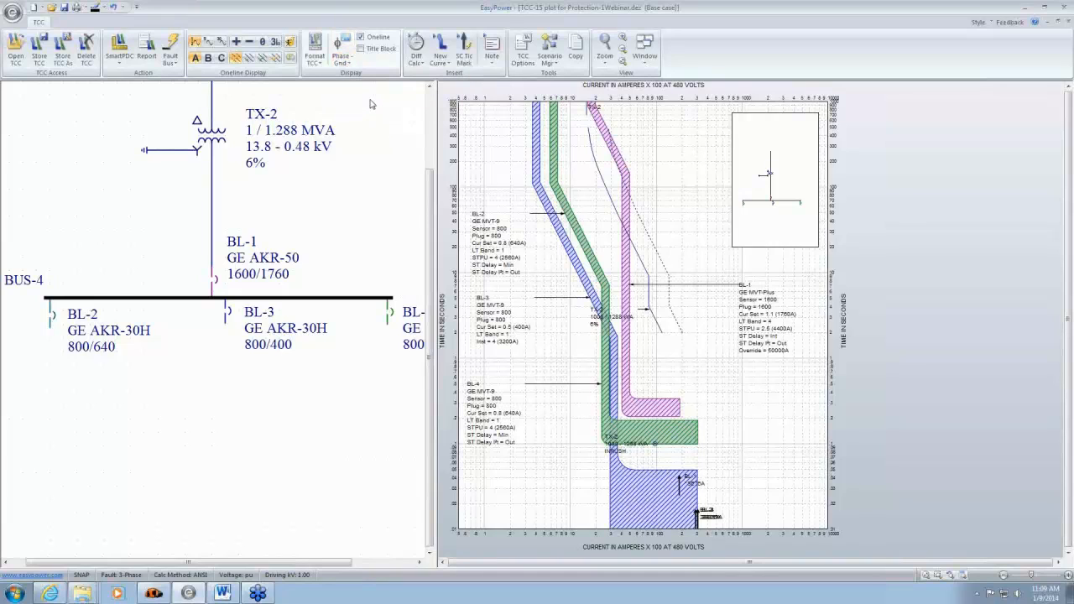
double_click(213, 287)
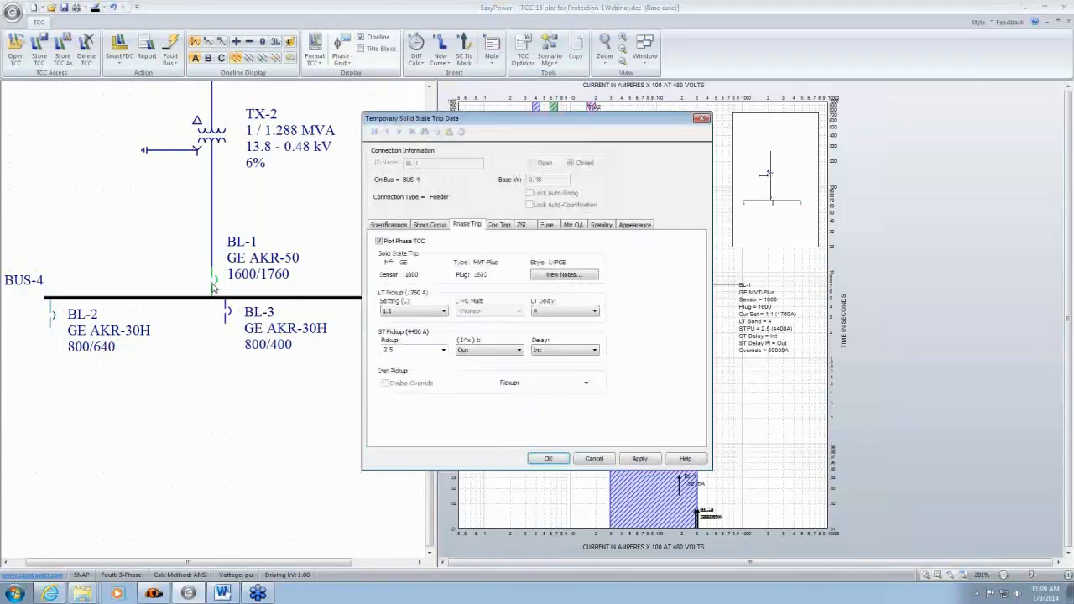
left_click(499, 225)
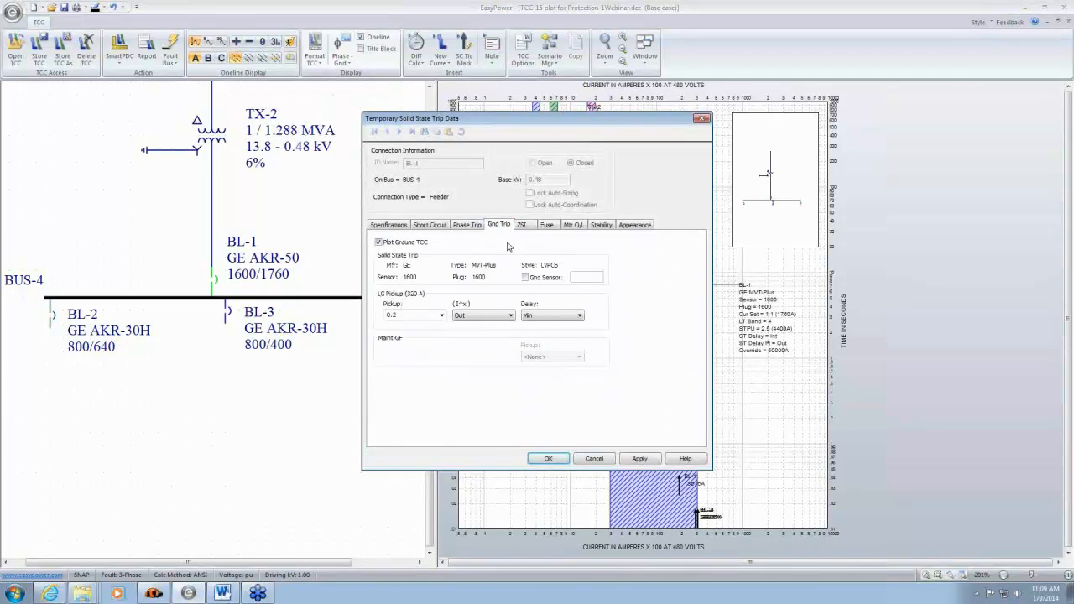
left_click(550, 459)
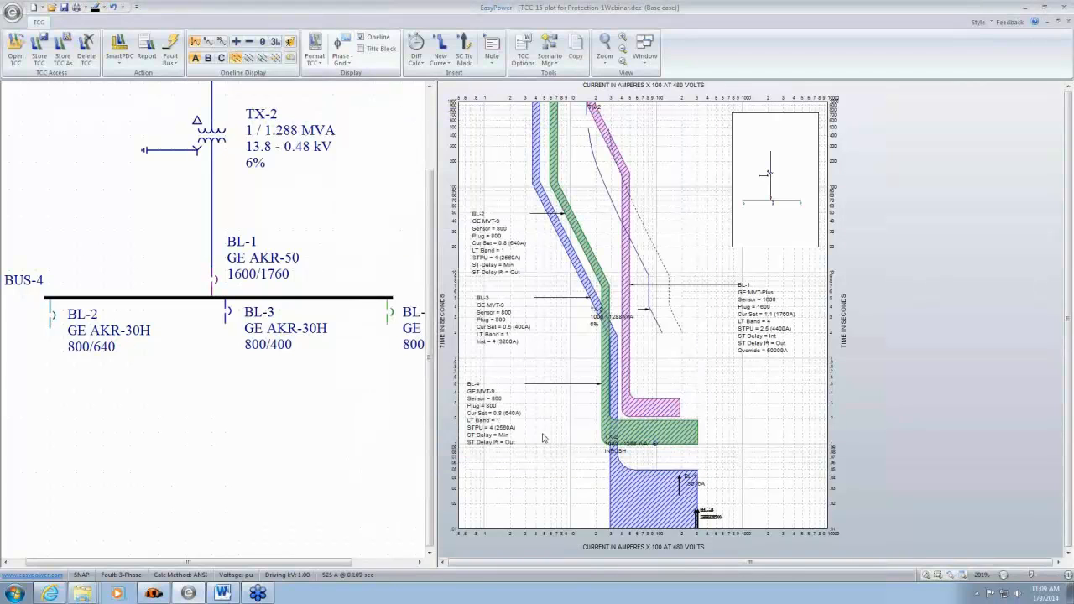
- Set the fault type to Line to Ground to plot BL-1's ground fault curve, and close the plot without storing changes
left_click(248, 58)
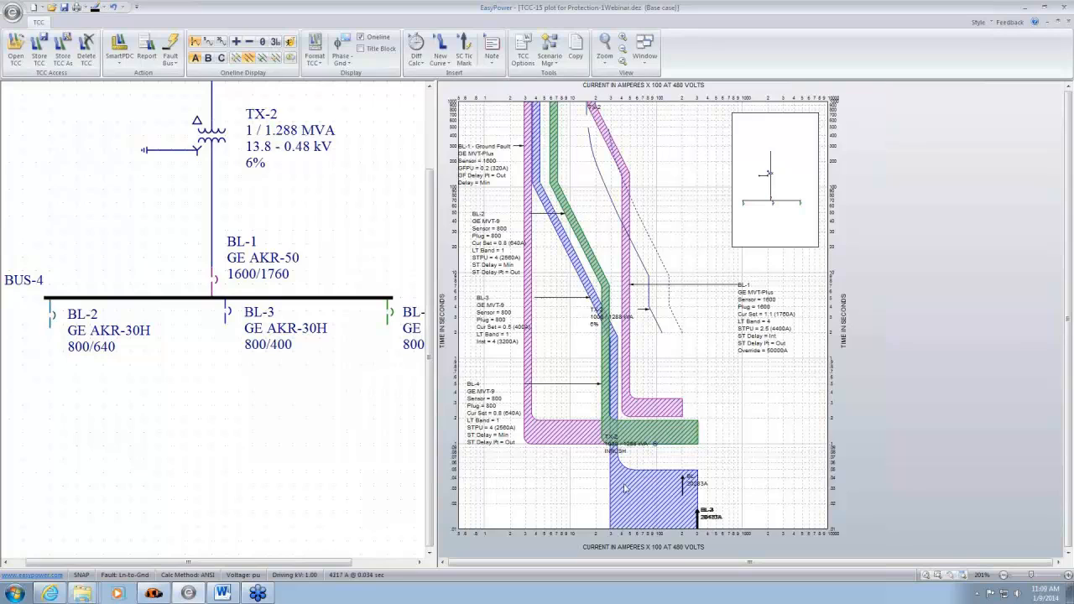
mouse_move(625, 488)
left_click(1070, 31)
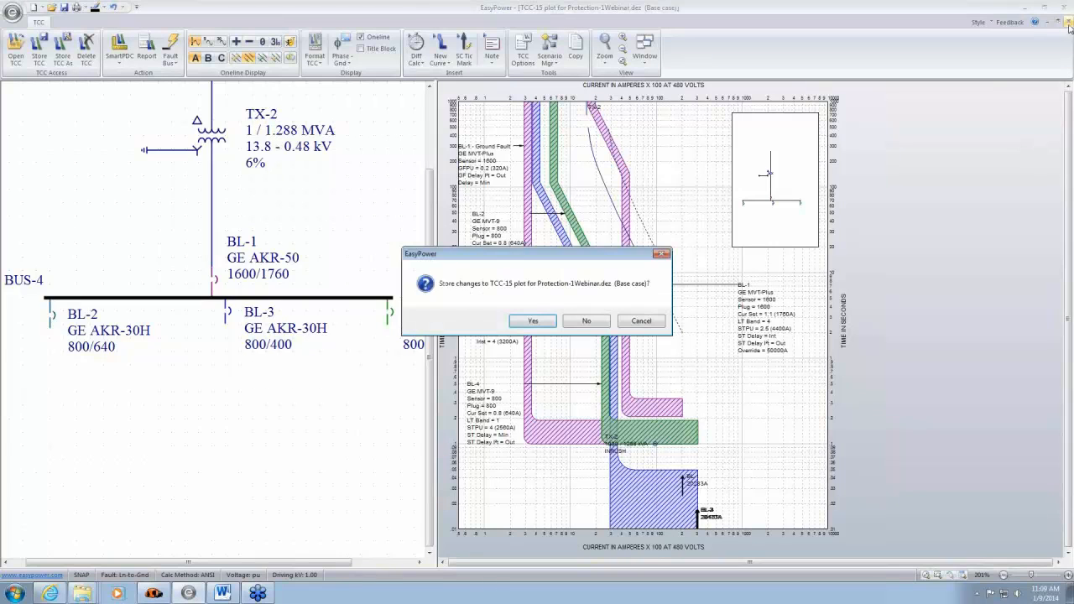
left_click(586, 320)
scroll(625, 444, "up", 2)
scroll(692, 283, "down", 2)
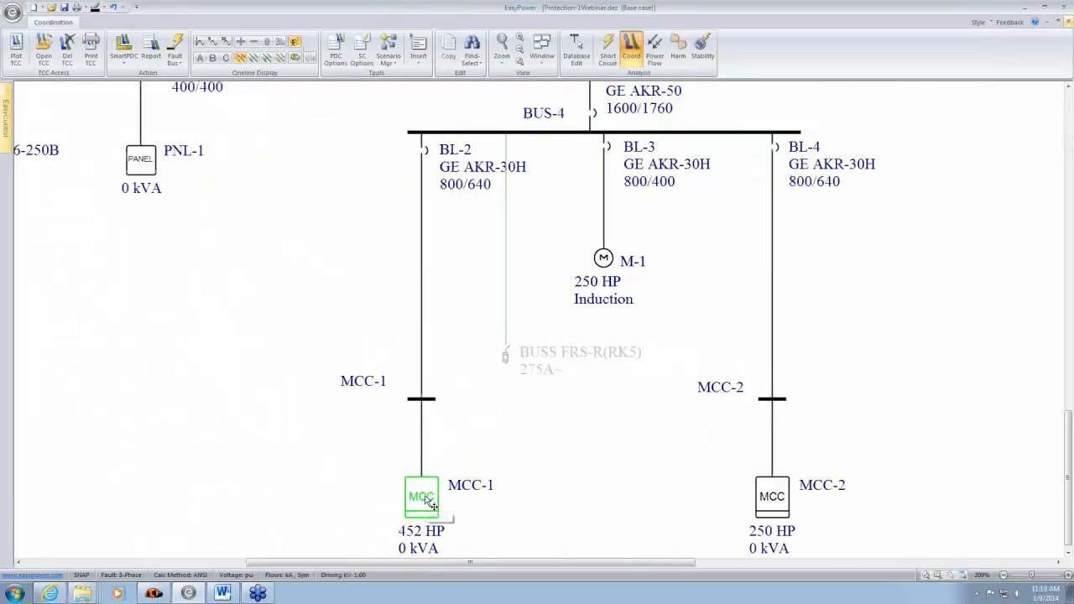
left_click_drag(561, 316, 555, 536)
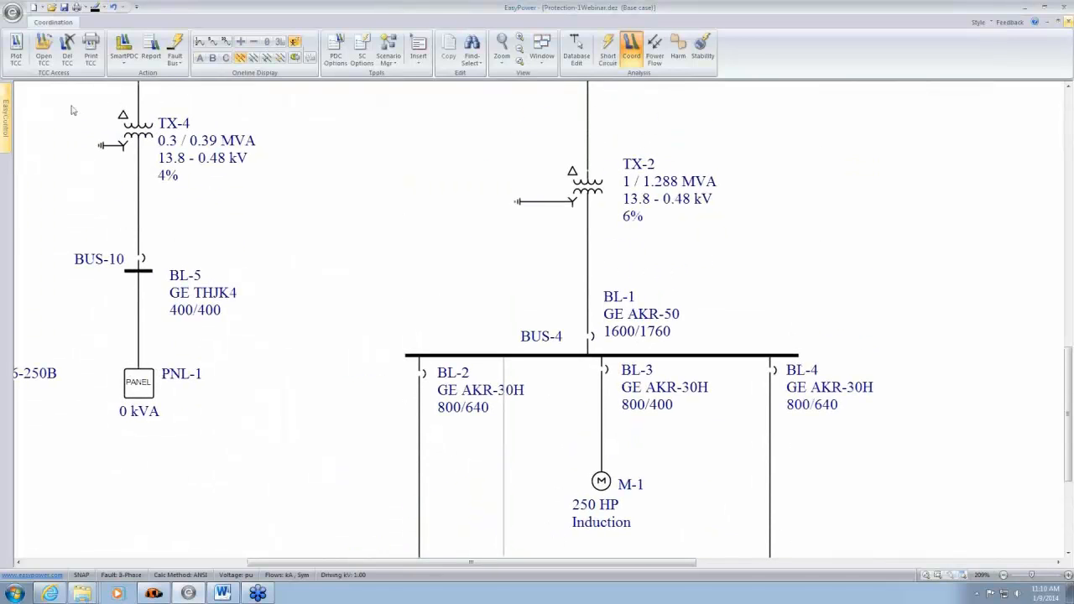
left_click(15, 51)
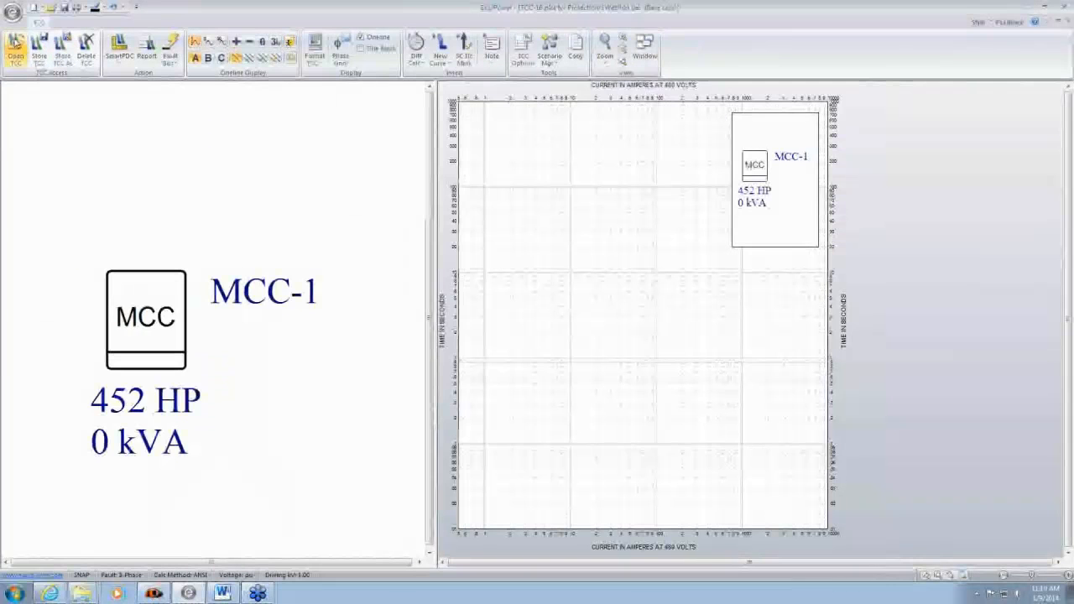
left_click(1066, 25)
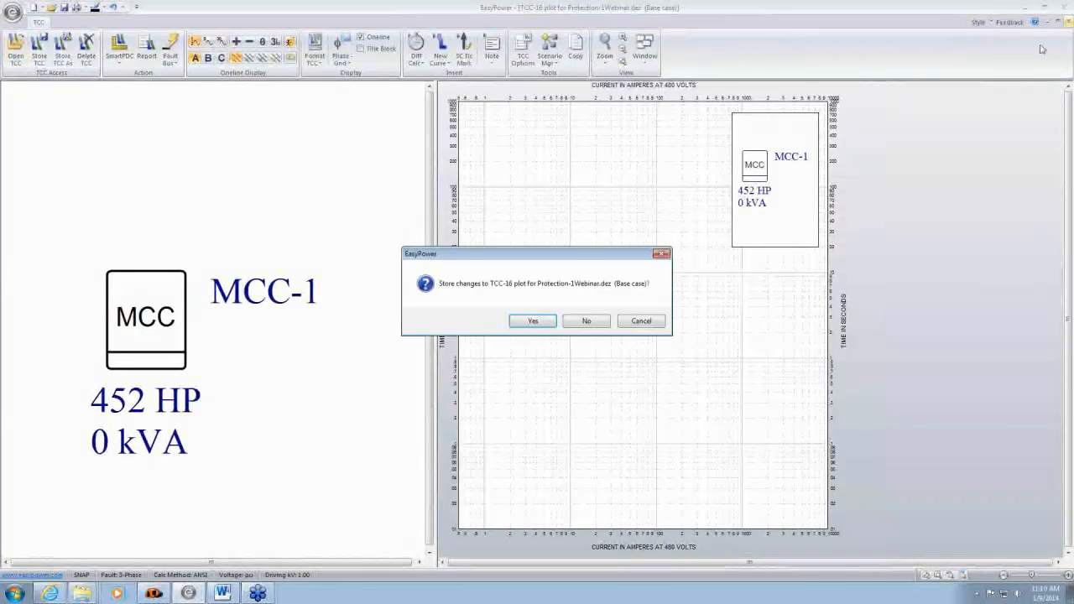
left_click(586, 321)
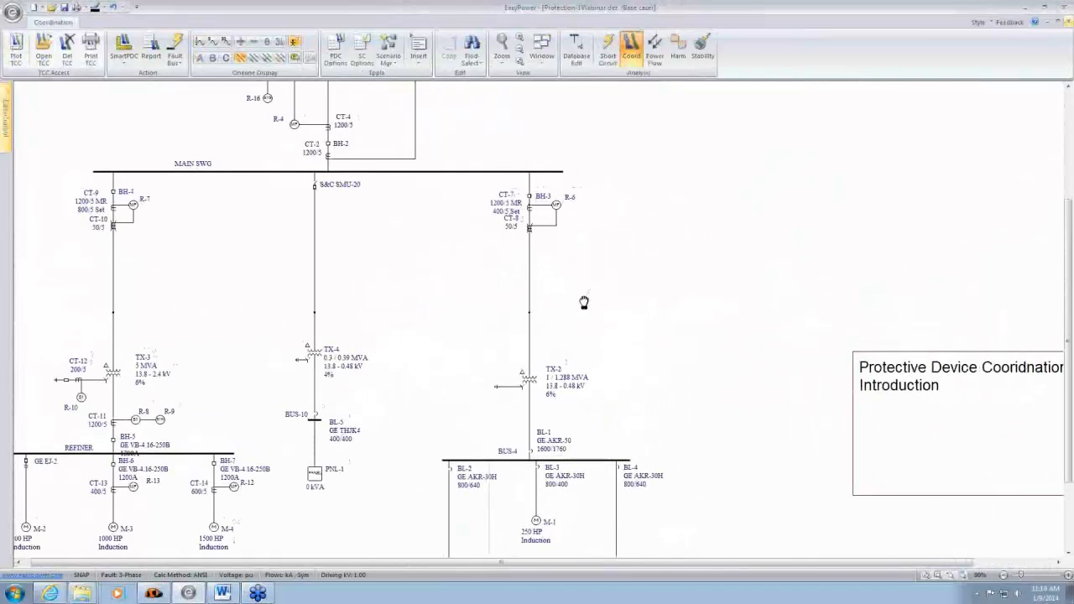
- Plot the time-current curves of the TX-4 feeder from the S&C SMU-20 fuse down to breaker BL-5 at BUS-10
left_click_drag(582, 303, 655, 235)
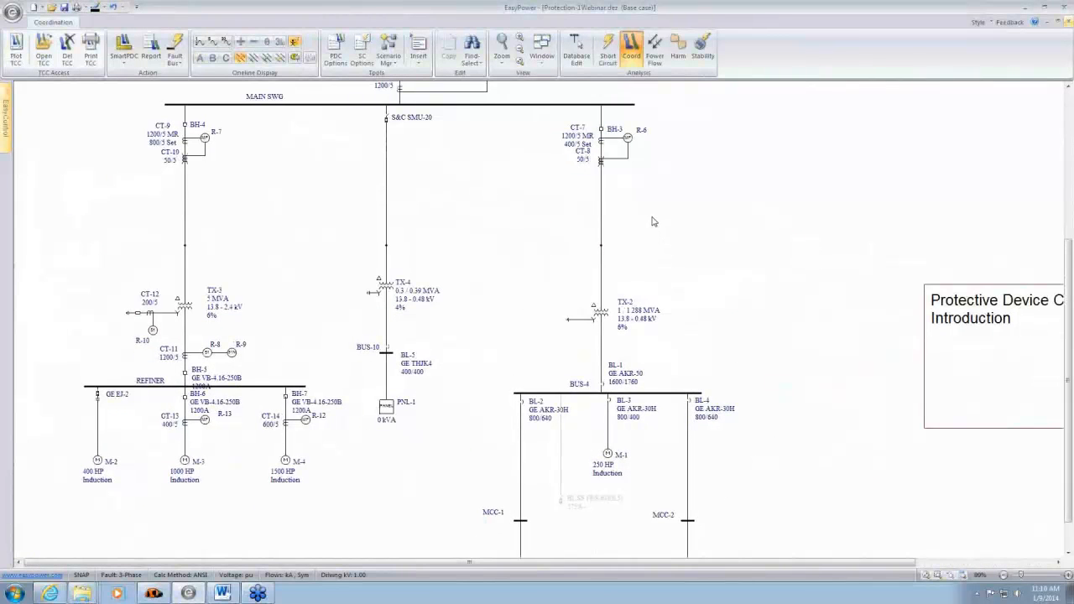
left_click_drag(351, 116, 431, 348)
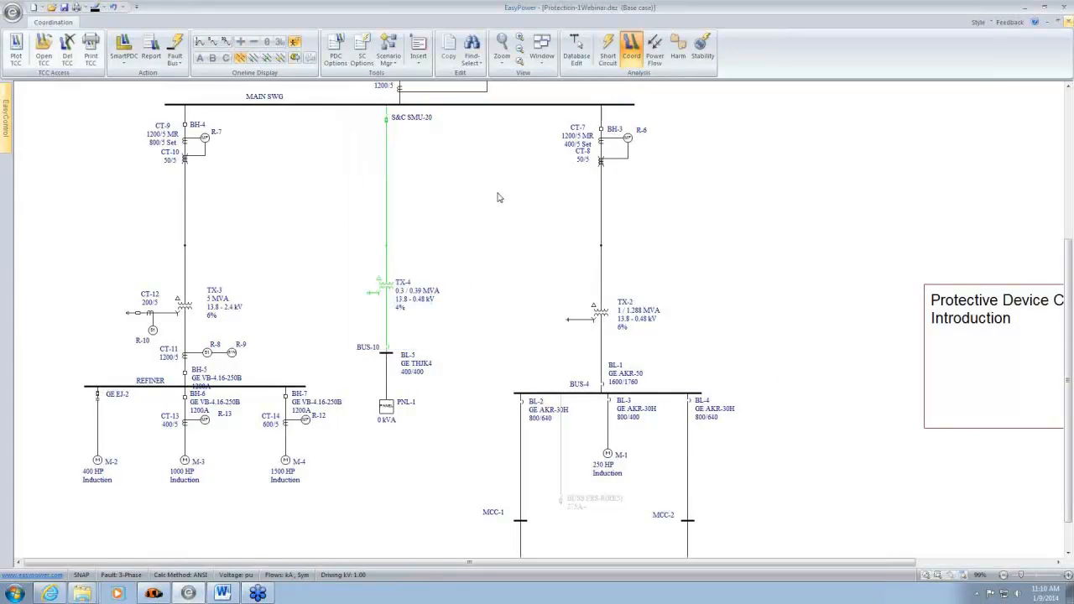
left_click(16, 49)
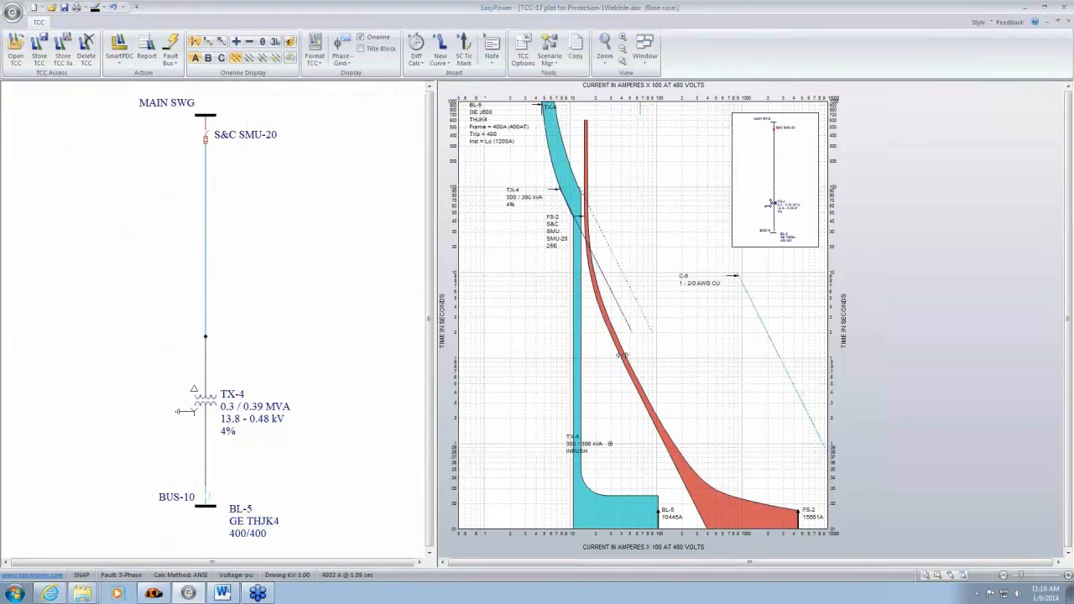
- Examine the BL-5 and FS-2 curves on the TX-4 plot, and check BL-5's TCC clipping and short-circuit values
scroll(696, 414, "up", 3)
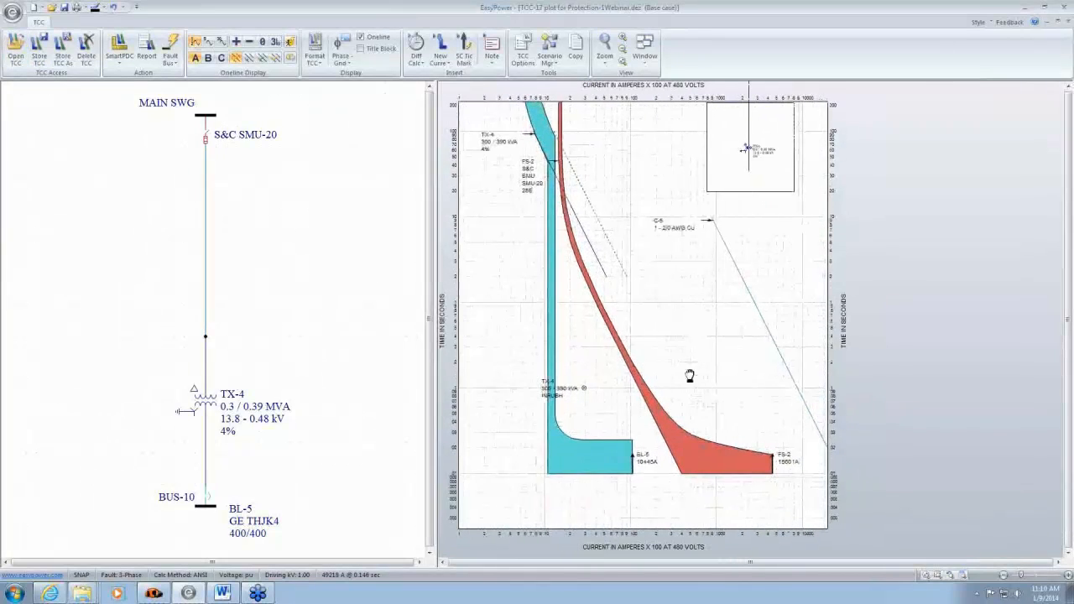
scroll(692, 379, "down", 1)
scroll(708, 402, "down", 2)
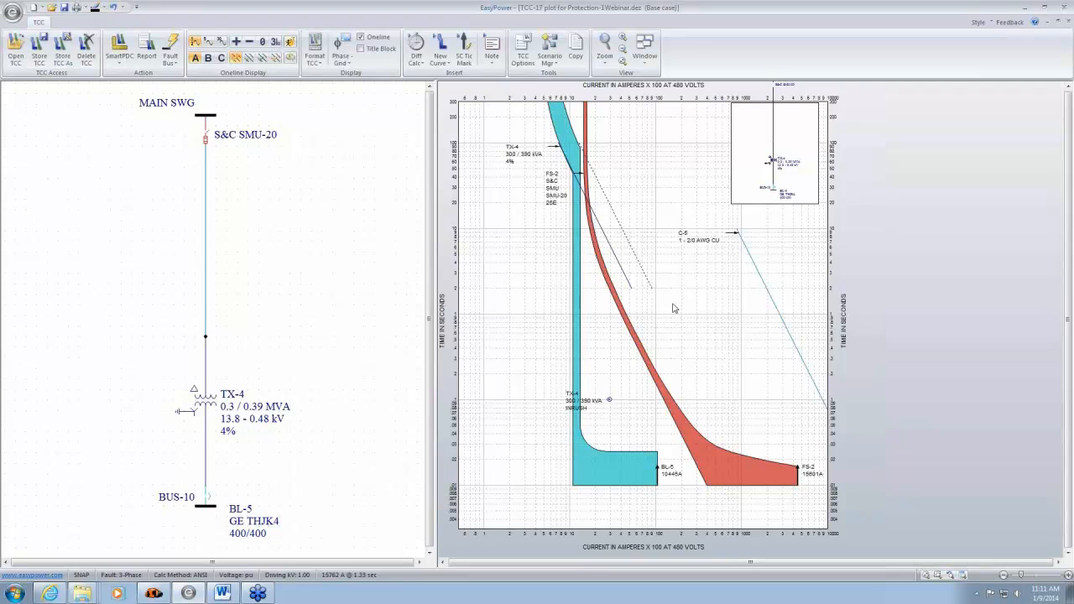
scroll(675, 308, "up", 1)
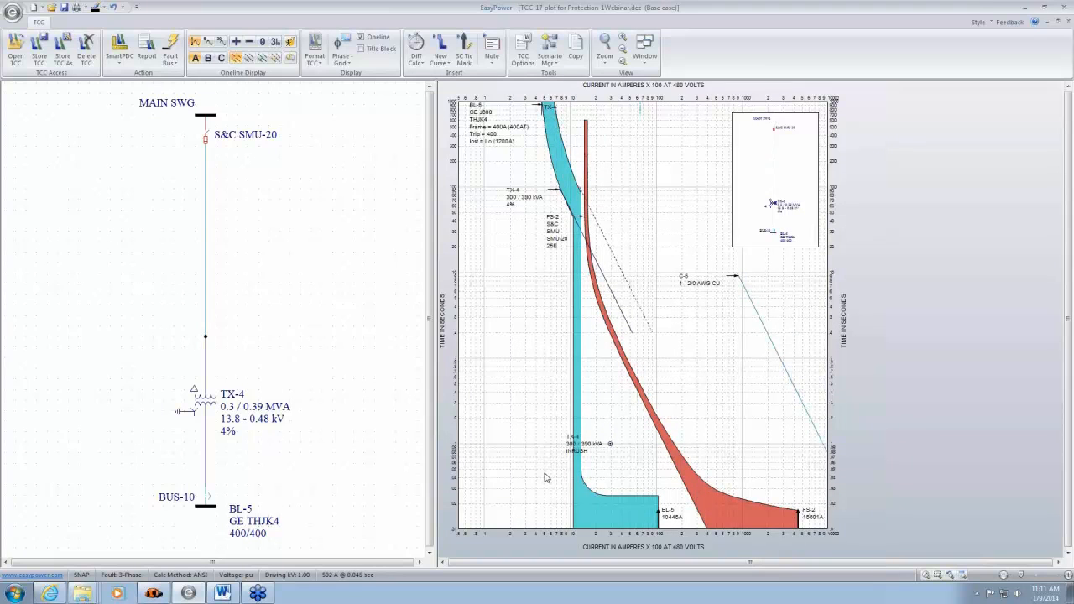
double_click(588, 517)
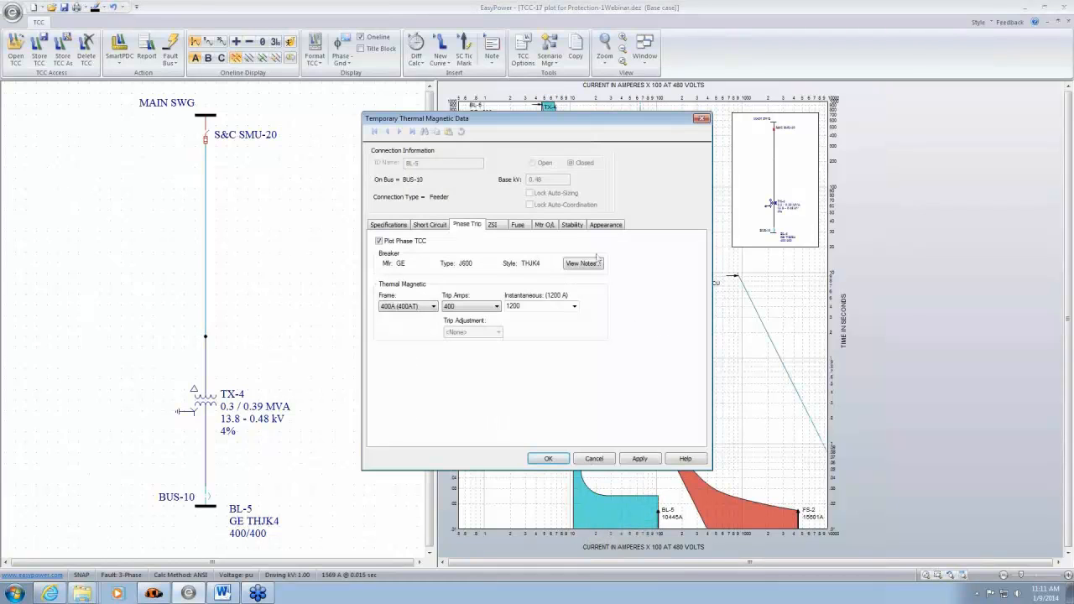
left_click_drag(622, 117, 363, 99)
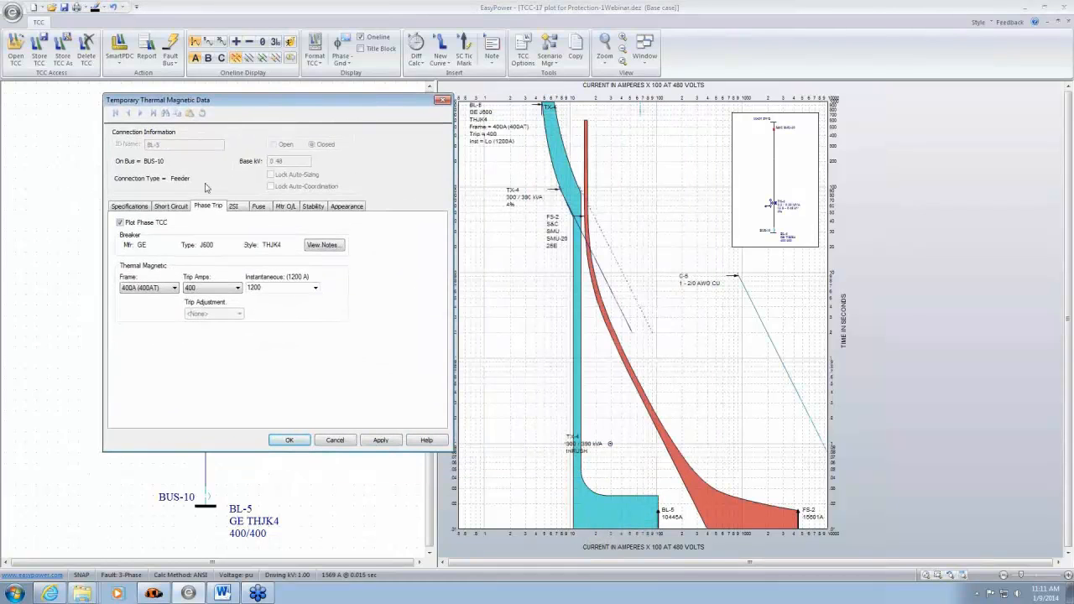
left_click(171, 207)
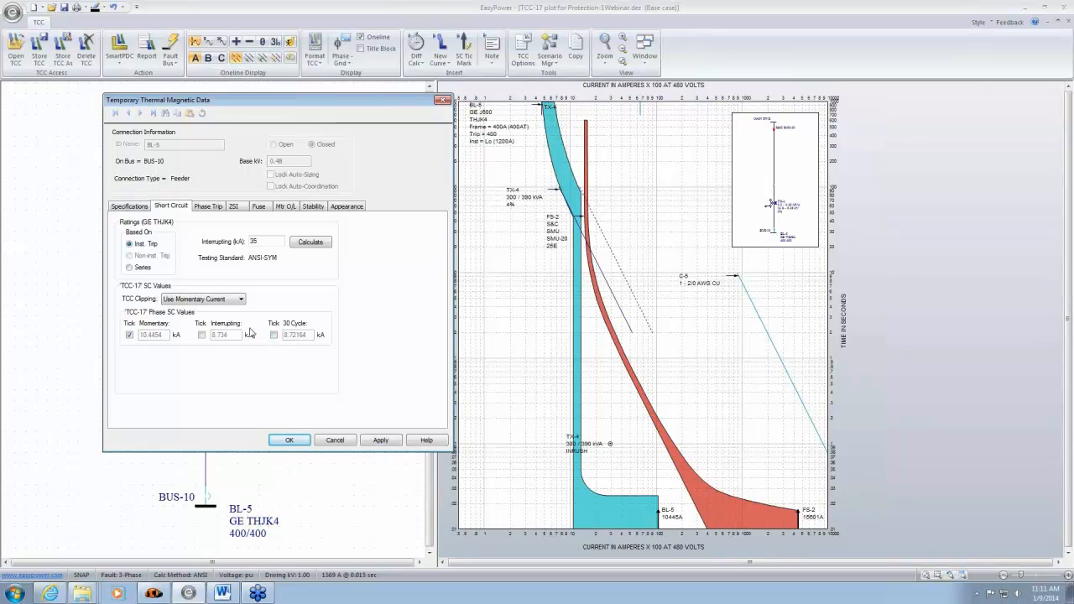
left_click(289, 440)
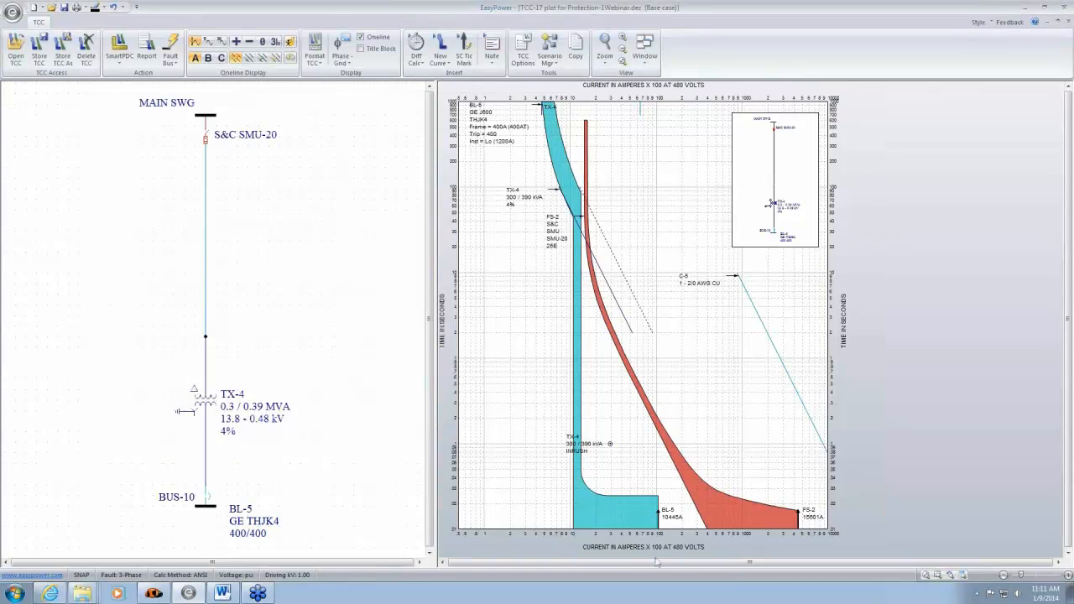
- Set BL-5's TCC clipping to None so its curve extends across the plot unclipped
mouse_move(659, 515)
double_click(647, 514)
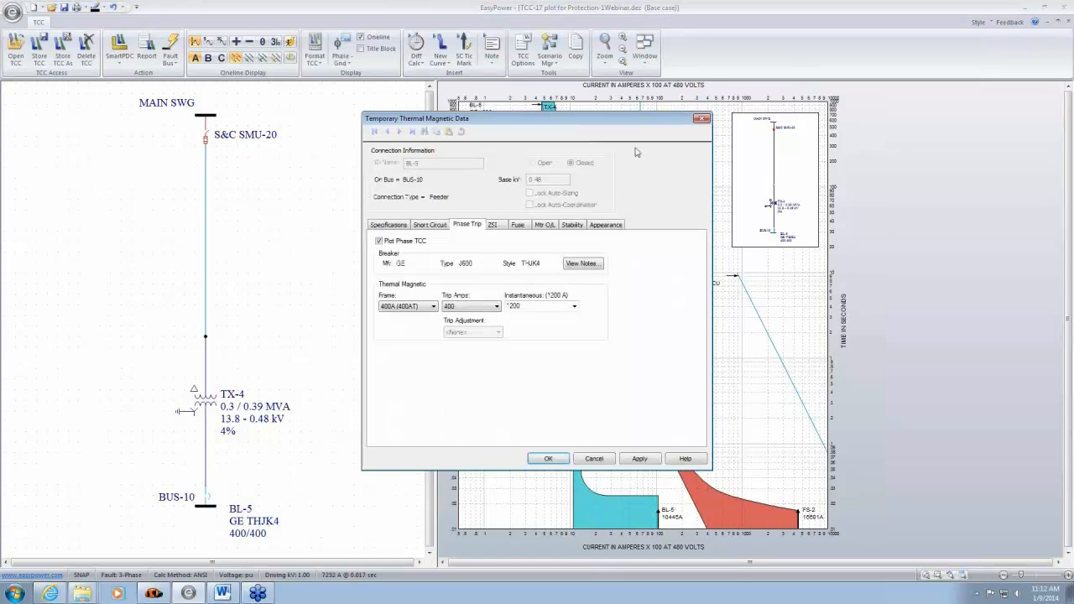
left_click_drag(470, 118, 143, 118)
left_click(103, 224)
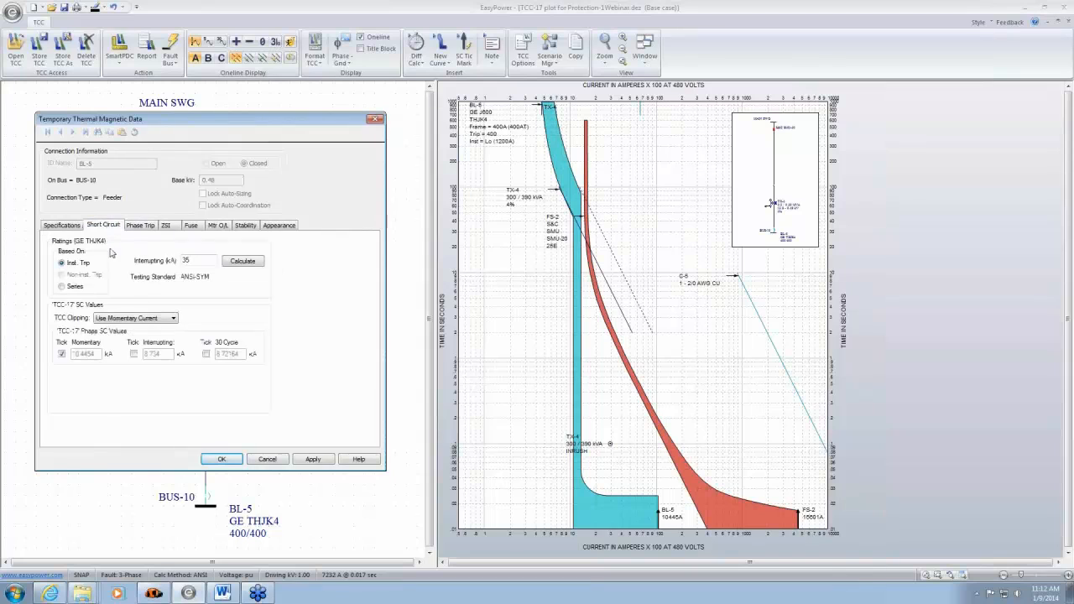
left_click(167, 318)
left_click(110, 328)
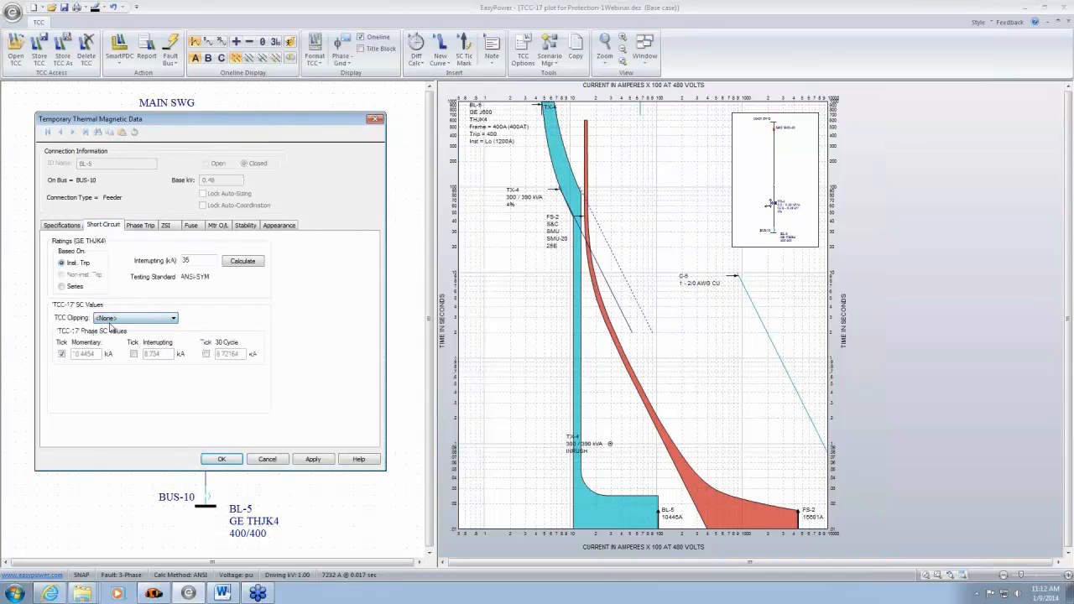
left_click(221, 459)
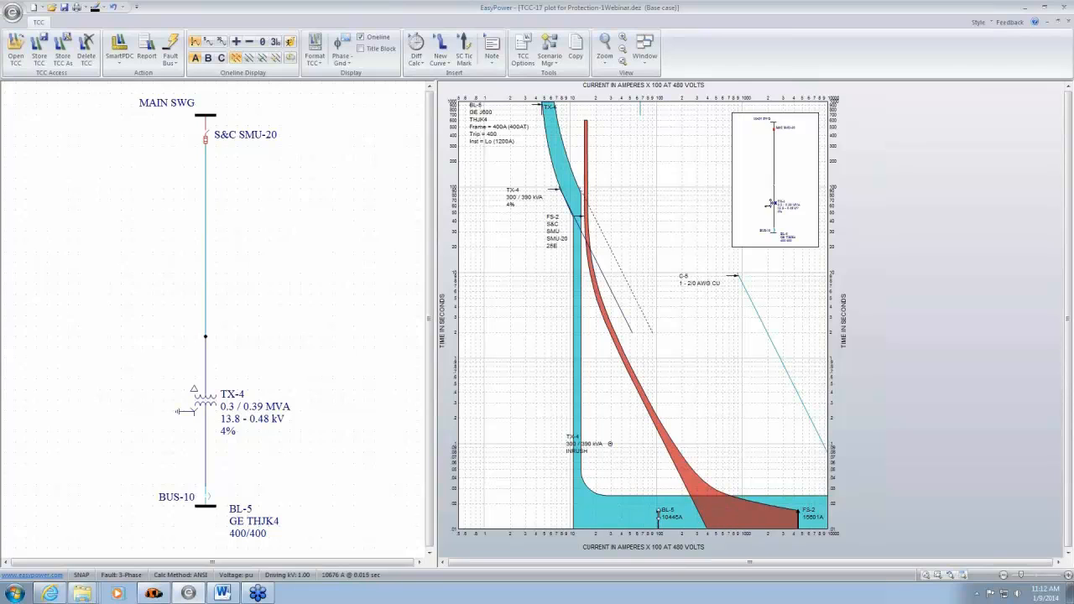
- Set BL-5's TCC clipping back to Use Momentary Current and apply it to the plot
mouse_move(659, 513)
mouse_move(626, 508)
double_click(626, 508)
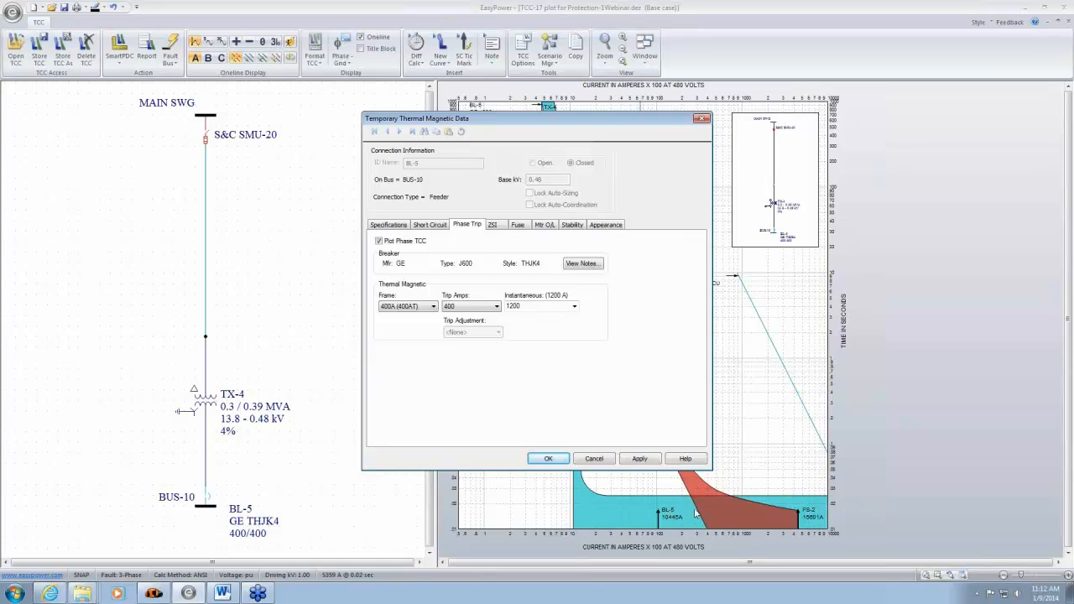
left_click(430, 225)
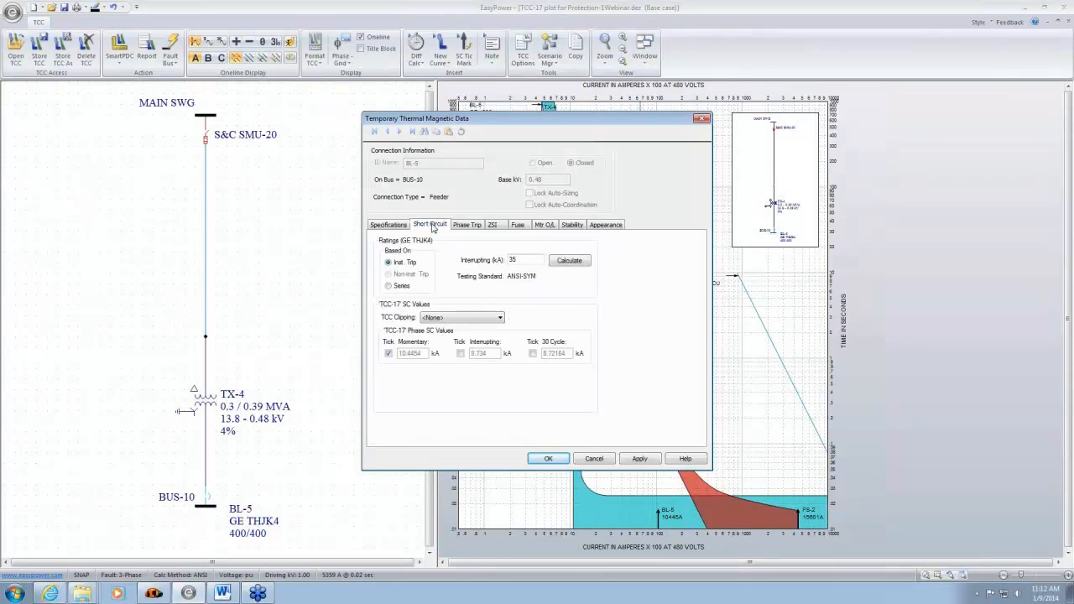
left_click(501, 318)
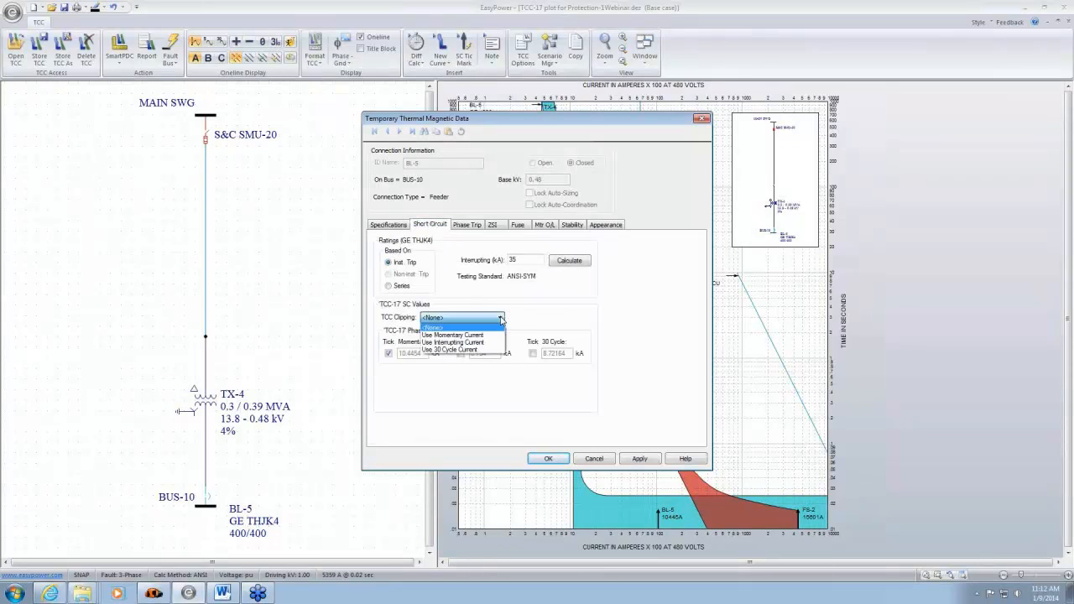
left_click(485, 335)
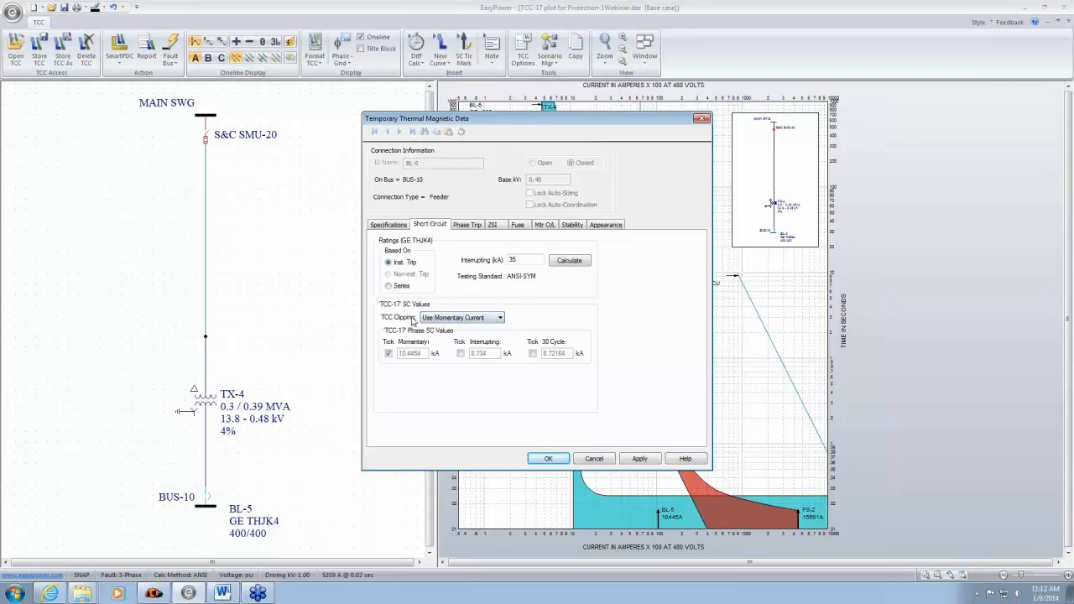
left_click(627, 460)
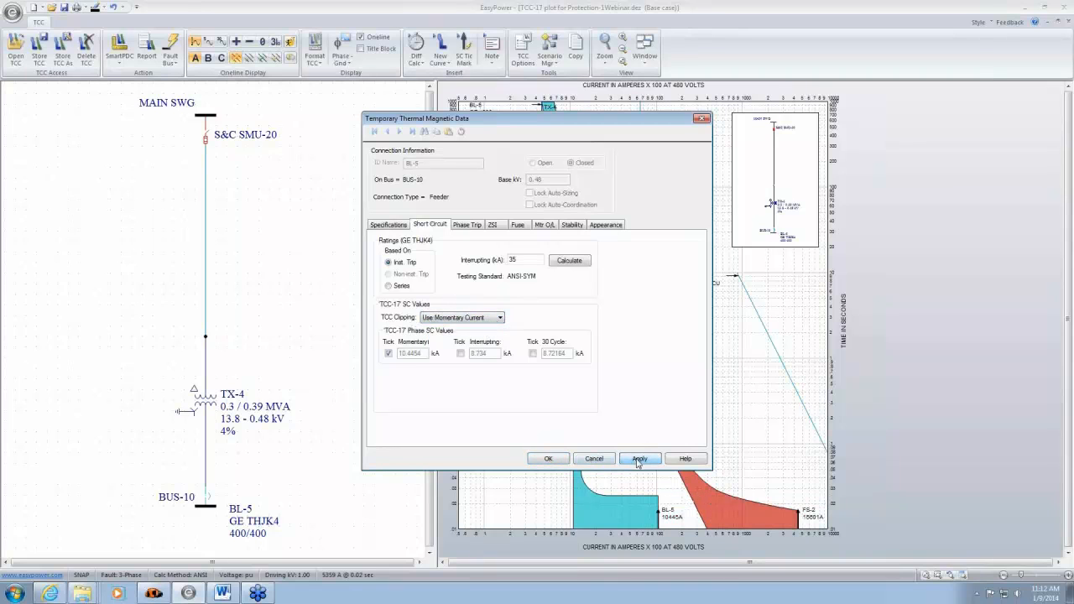
left_click(549, 459)
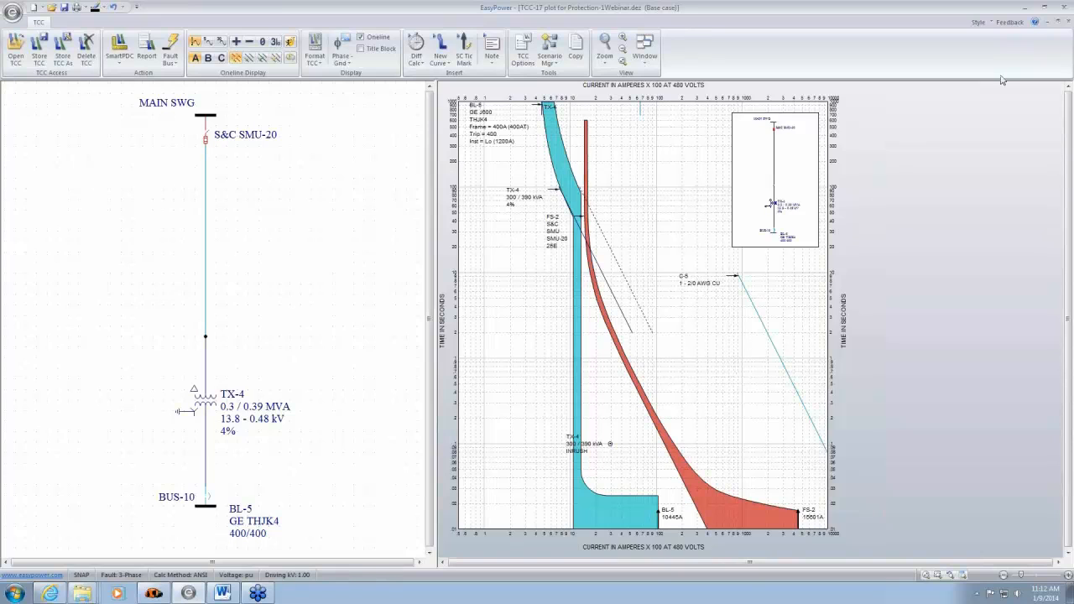
- Close the TX-4 plot and clear the feeder selection on the one-line
left_click(1069, 24)
left_click(601, 327)
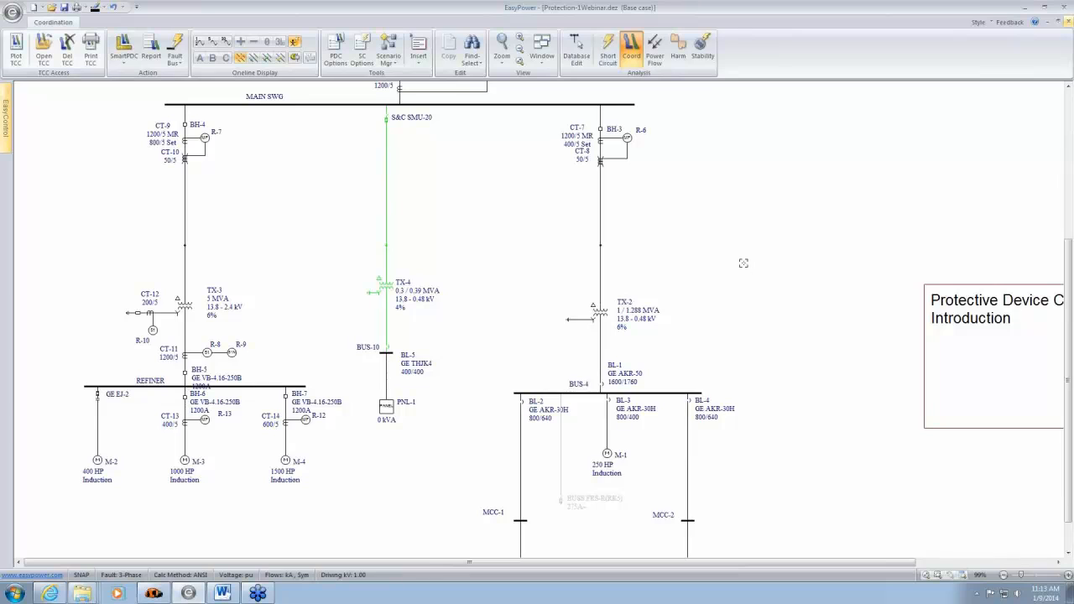
left_click(744, 264)
- Fault bus MCC-1 on the one-line and display the sequence of events for the protective devices
left_click_drag(675, 482, 626, 300)
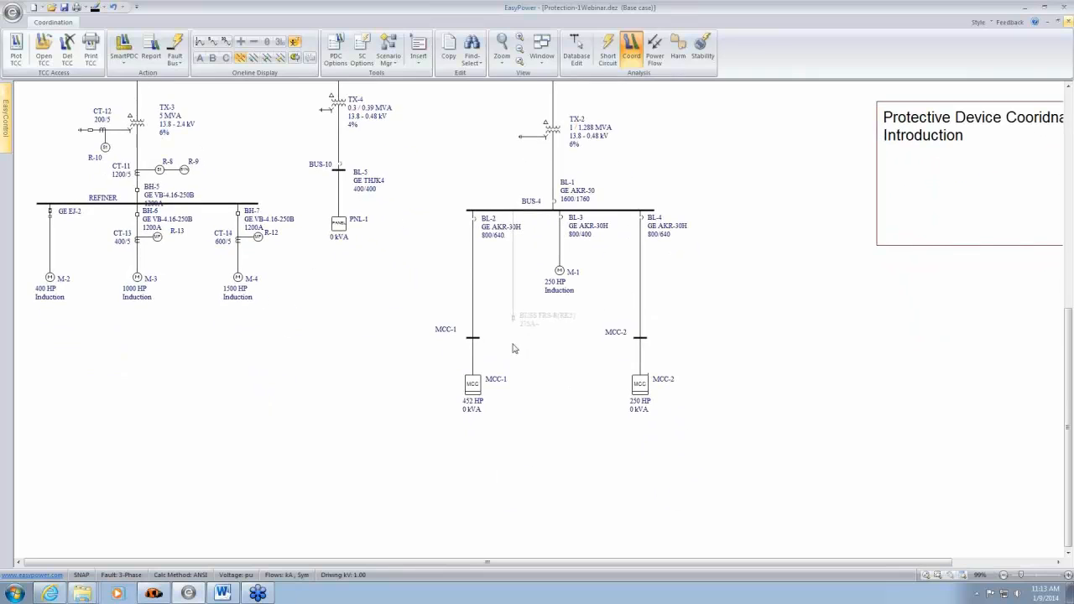
left_click(480, 339)
left_click(199, 42)
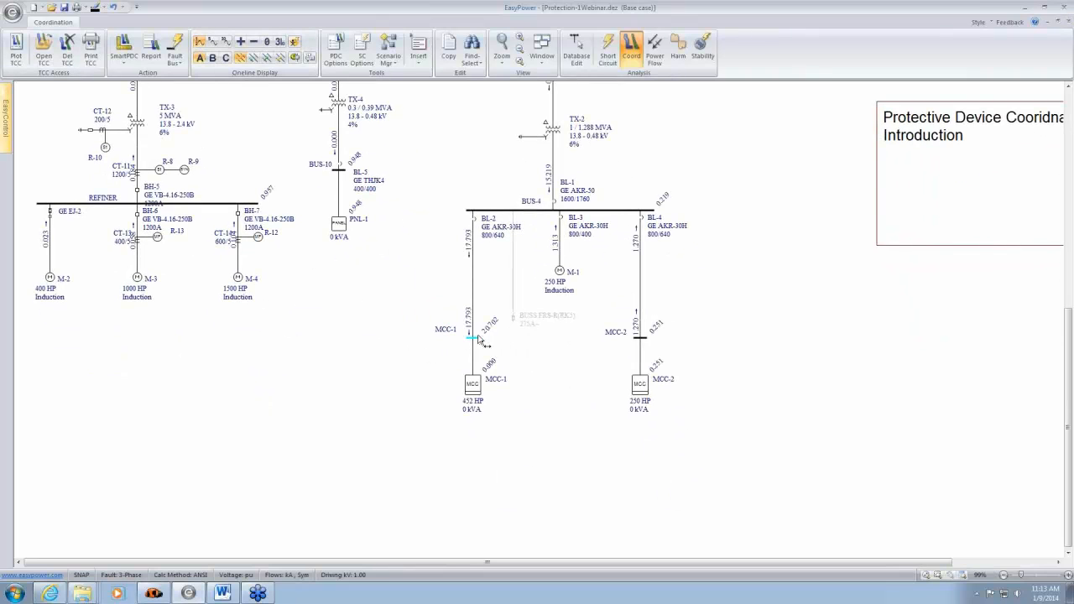
scroll(490, 330, "up", 2)
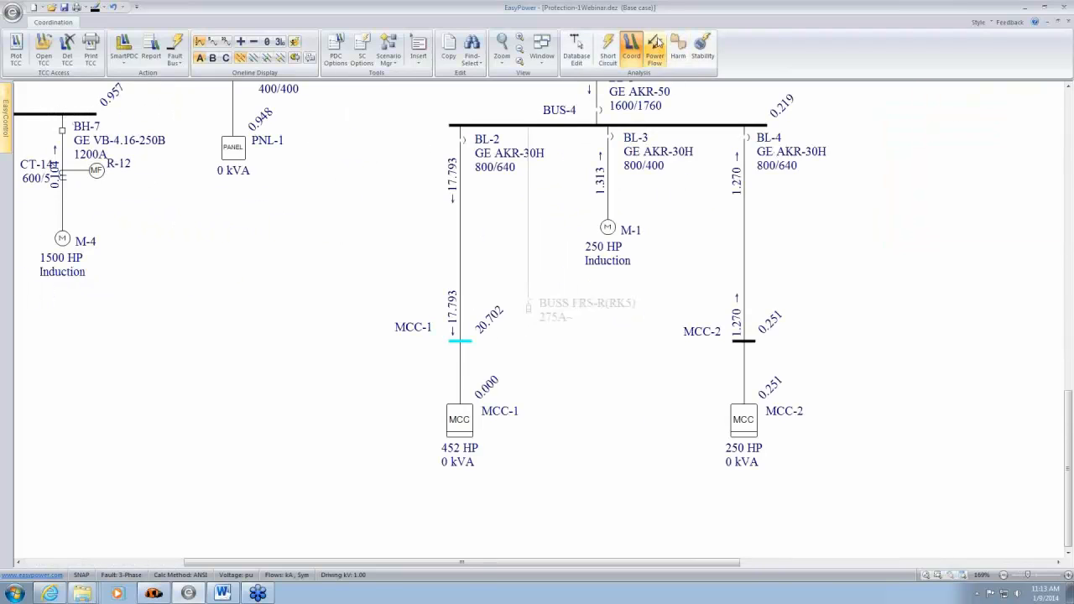
left_click(310, 58)
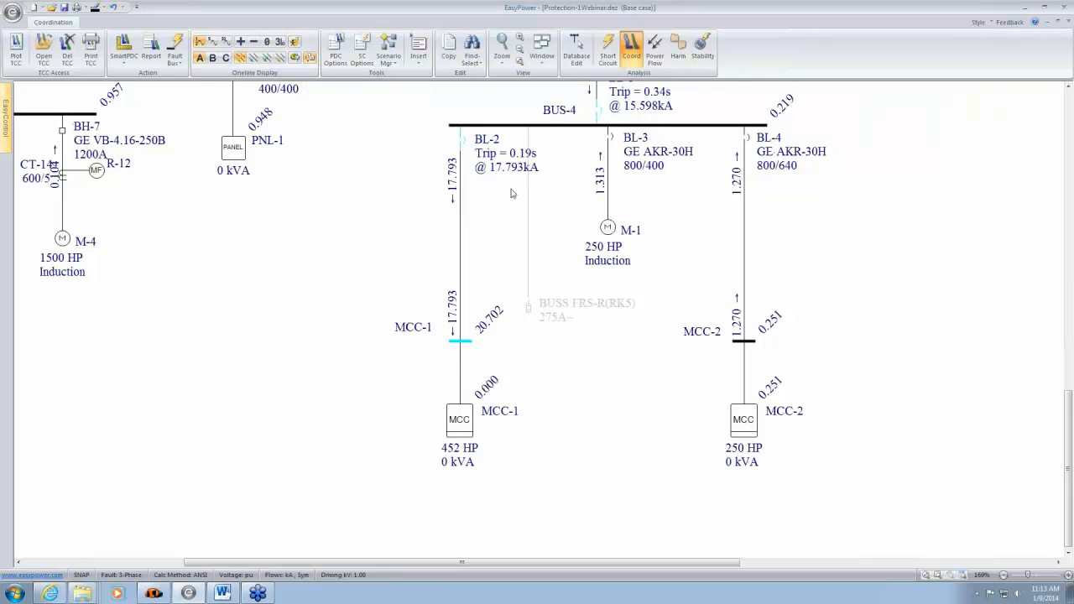
- Examine the sequence-of-events trip times and currents of BL-2, BL-1, R-6 and R-4 upstream of the MCC-1 fault
left_click_drag(514, 199, 455, 323)
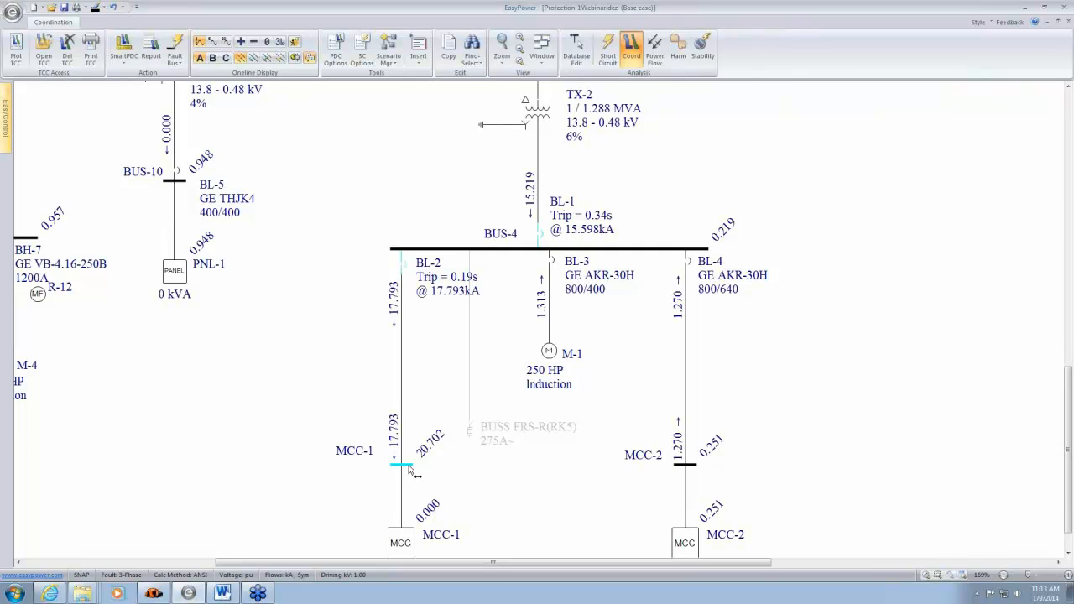
left_click_drag(453, 312, 441, 365)
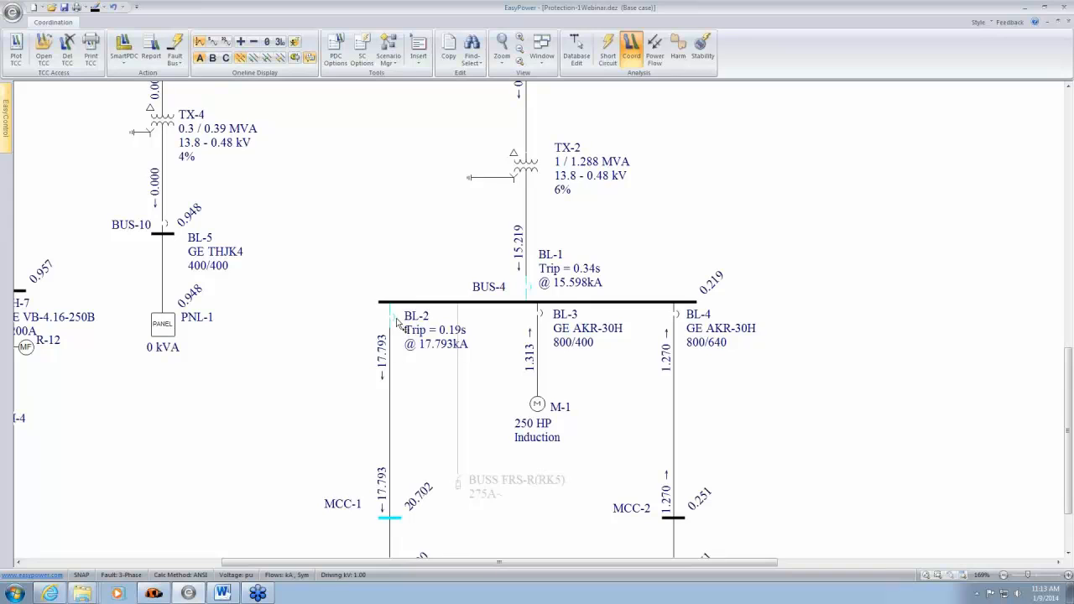
scroll(466, 336, "up", 2)
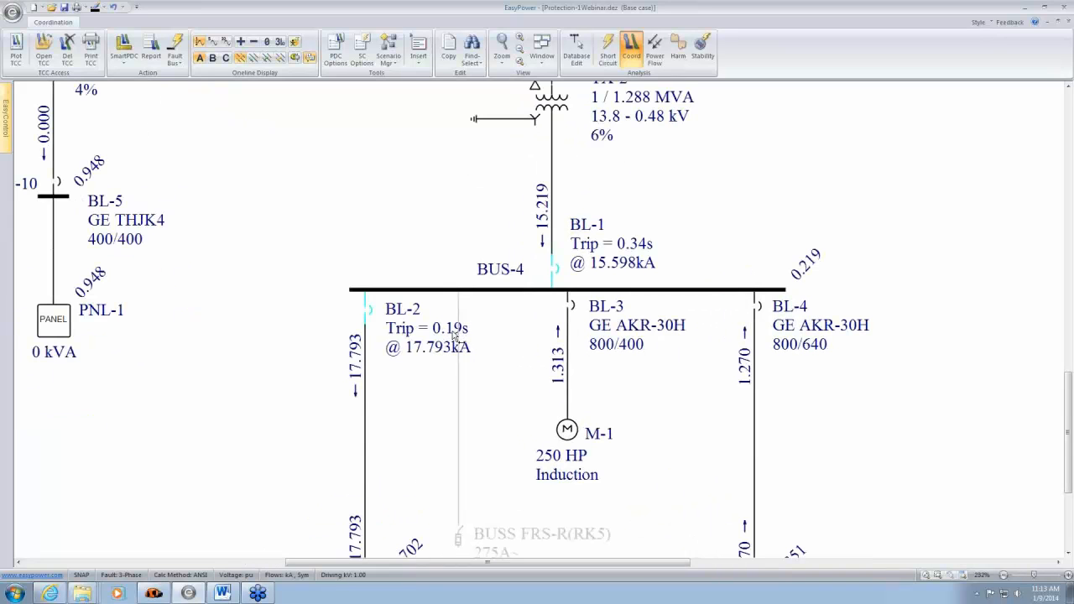
left_click_drag(445, 337, 443, 338)
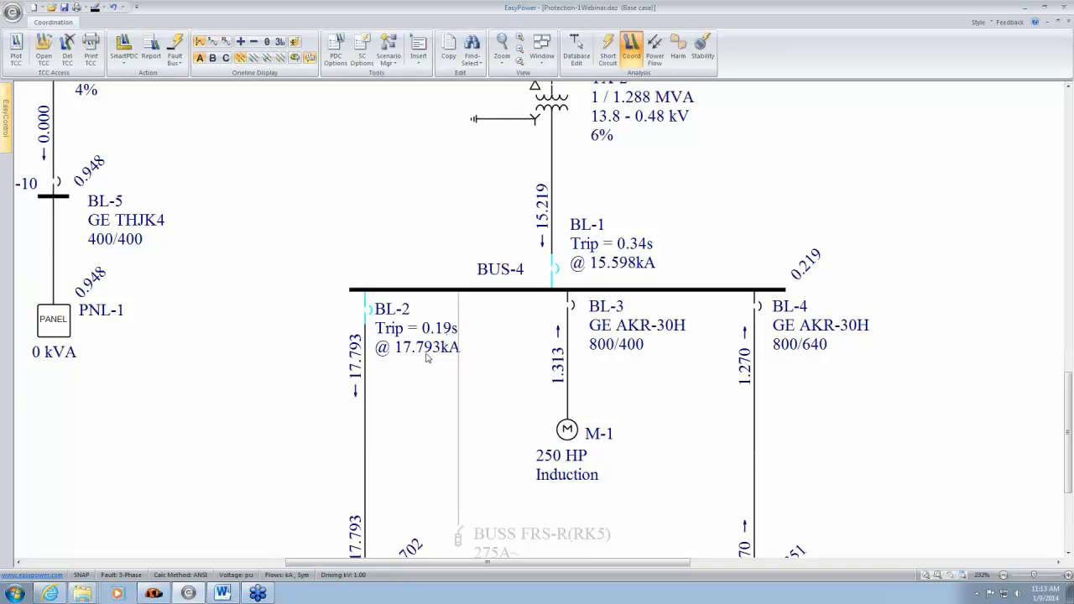
left_click_drag(688, 185, 640, 279)
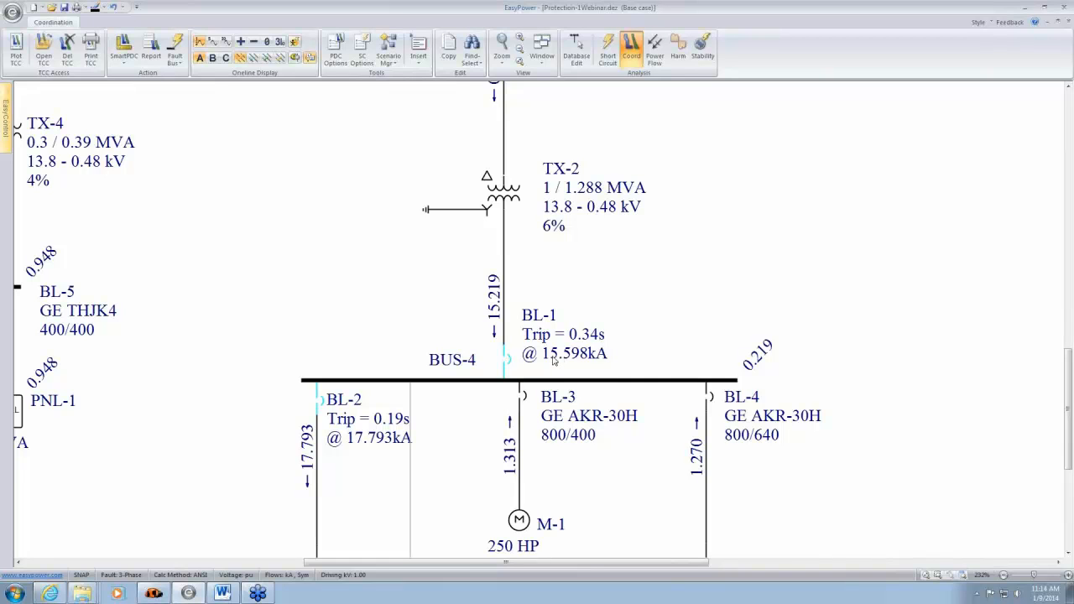
left_click_drag(657, 191, 627, 476)
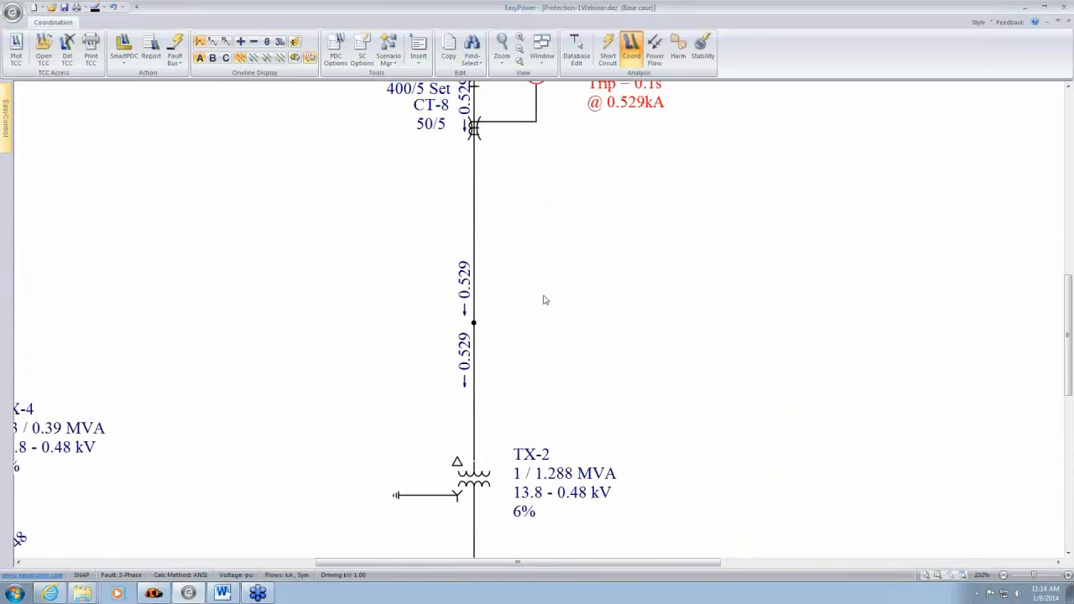
left_click_drag(529, 215, 518, 347)
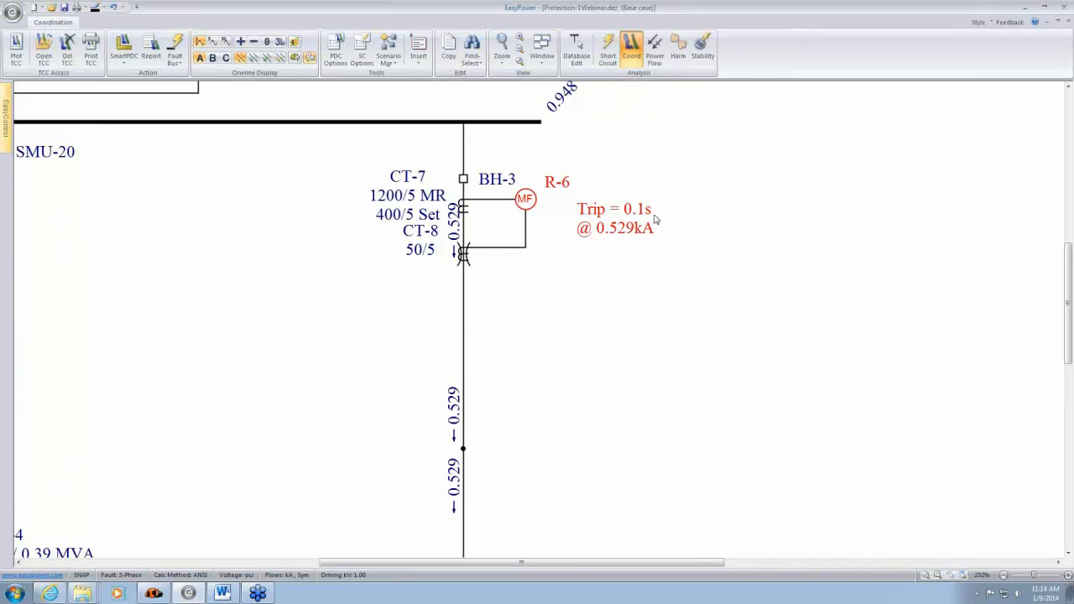
scroll(546, 221, "down", 3)
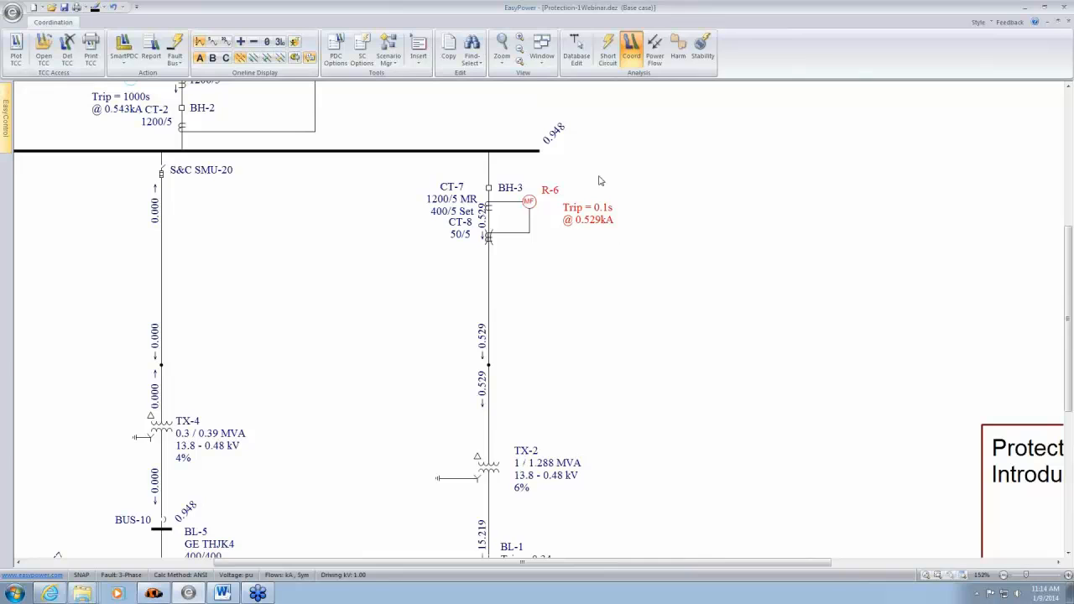
left_click_drag(600, 180, 661, 370)
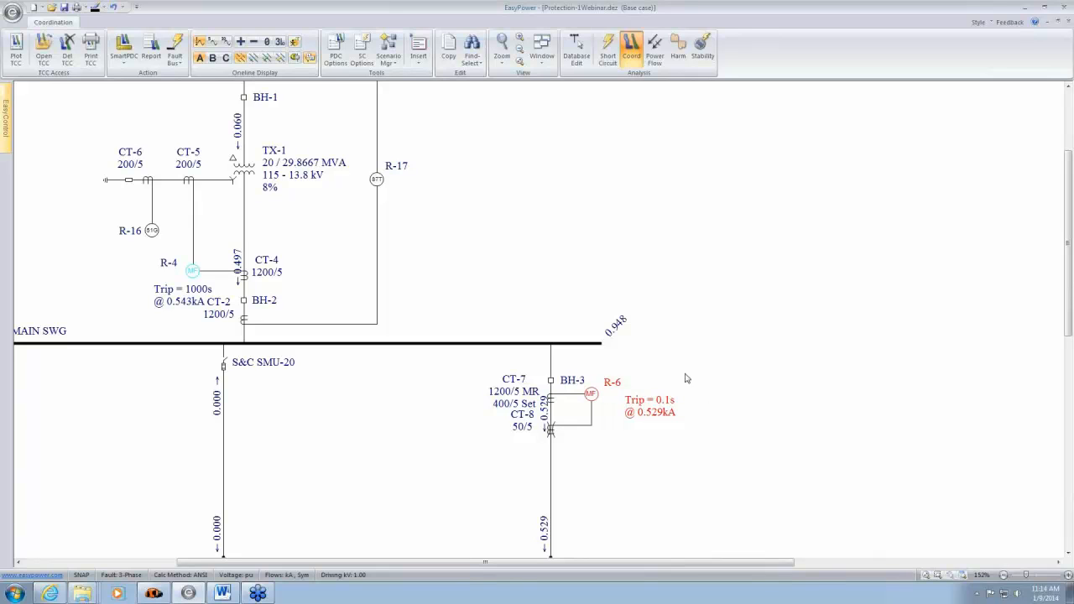
left_click_drag(444, 235, 618, 262)
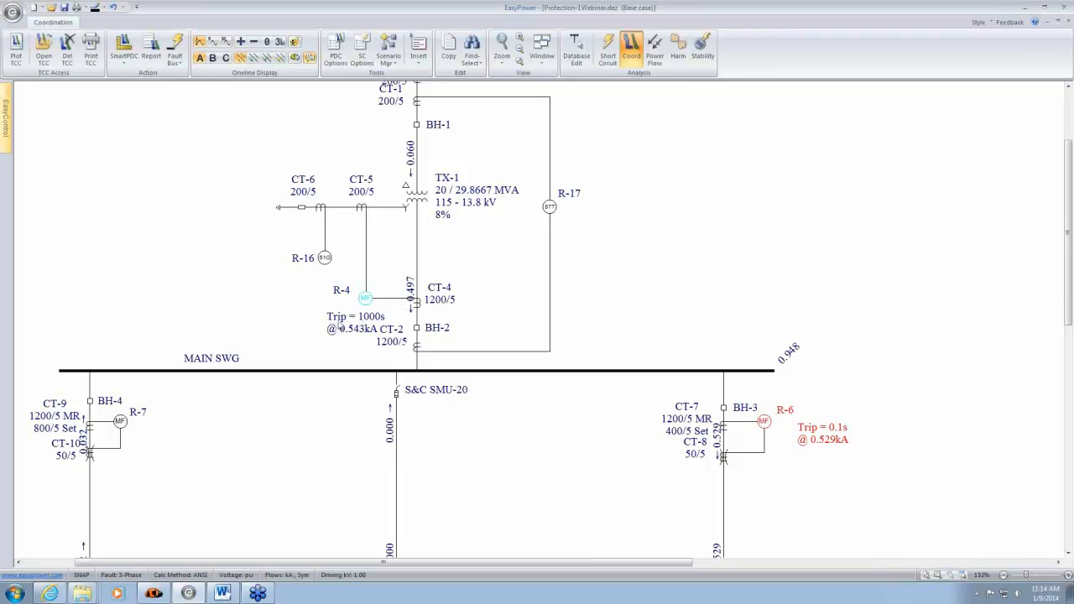
- Enable Create Sequence of Events Report in the coordination options
left_click_drag(593, 459, 507, 7)
left_click_drag(652, 472, 622, 287)
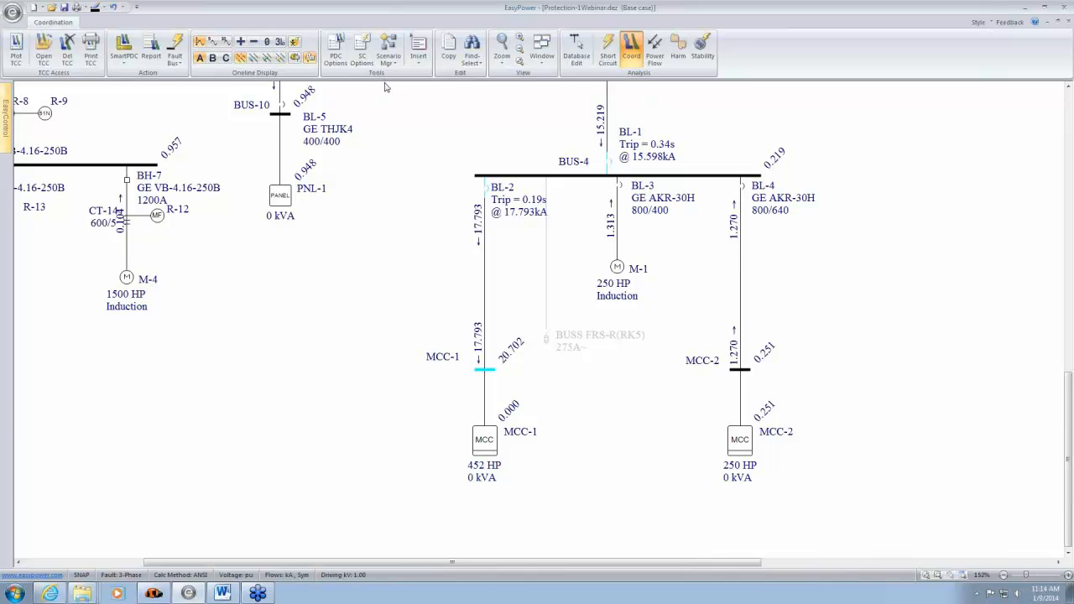
left_click(337, 66)
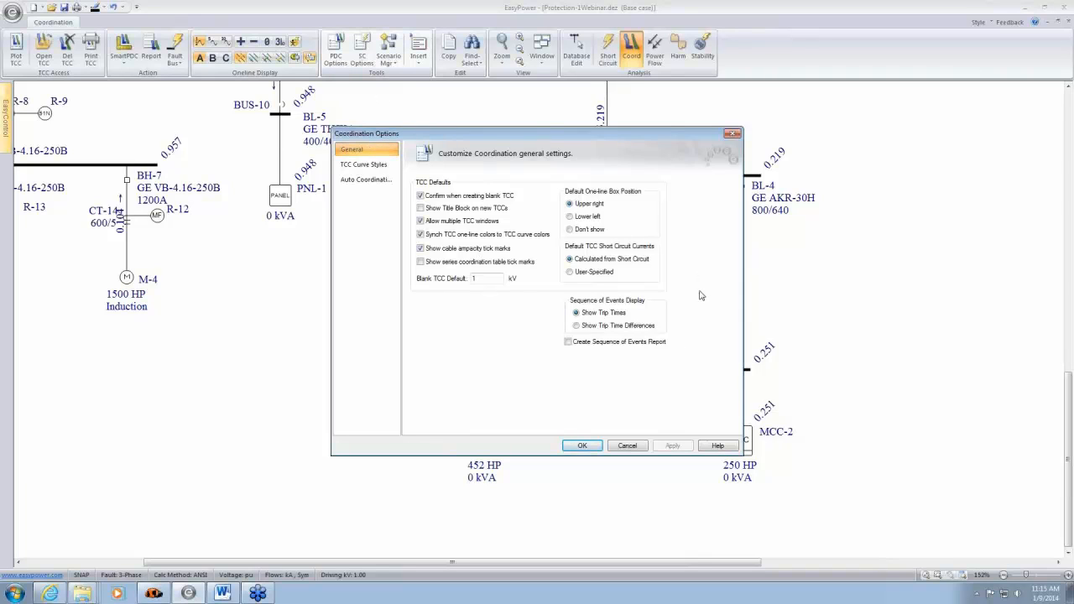
left_click(568, 342)
left_click(582, 445)
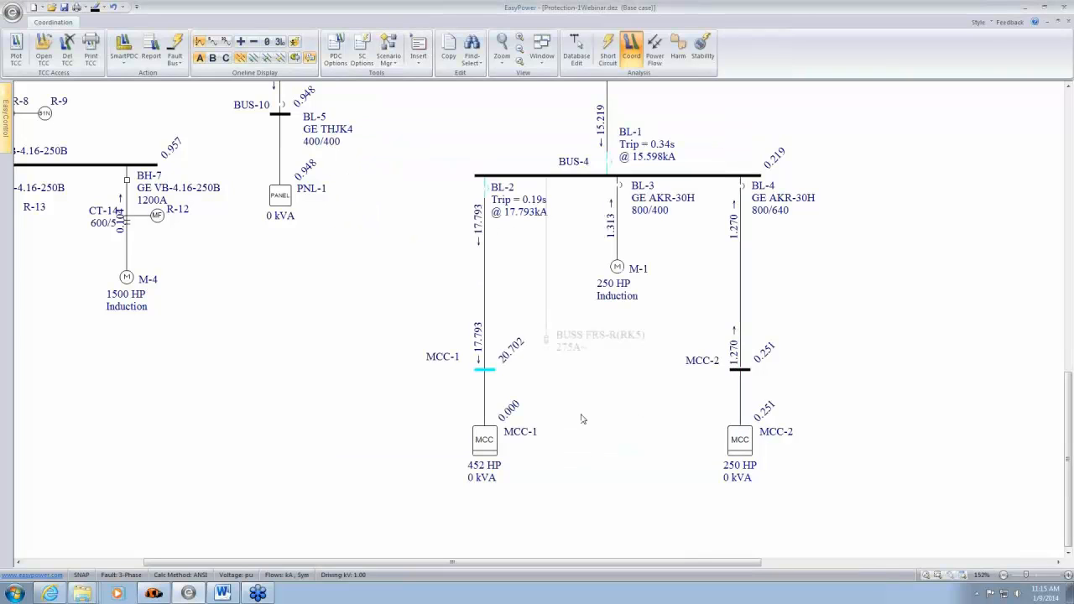
- Fault bus MCC-1 again and open its Sequence of Events Report to check the device coordination
double_click(490, 370)
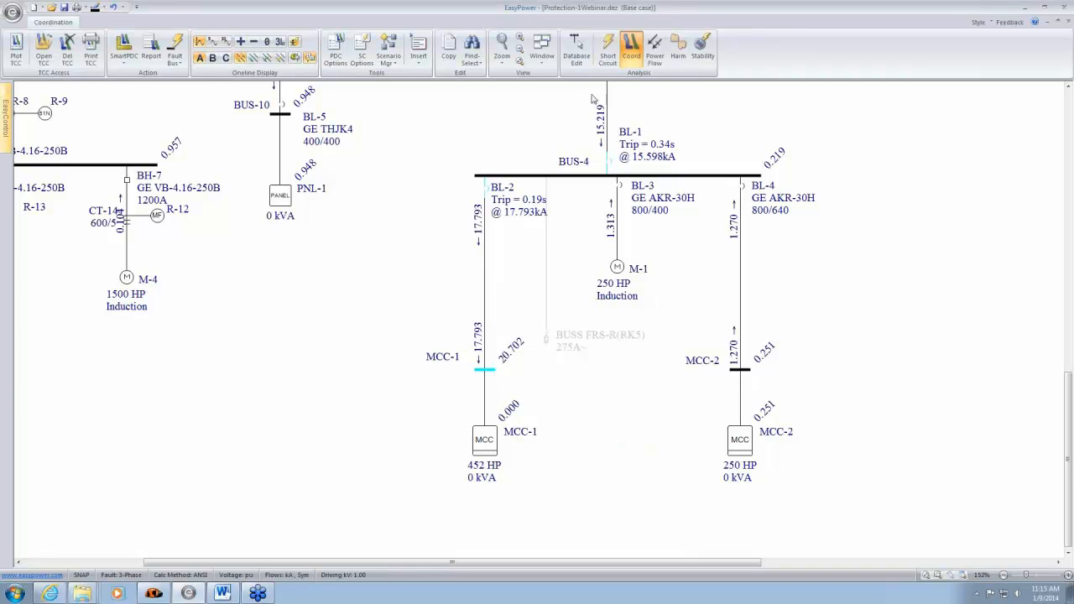
left_click(543, 59)
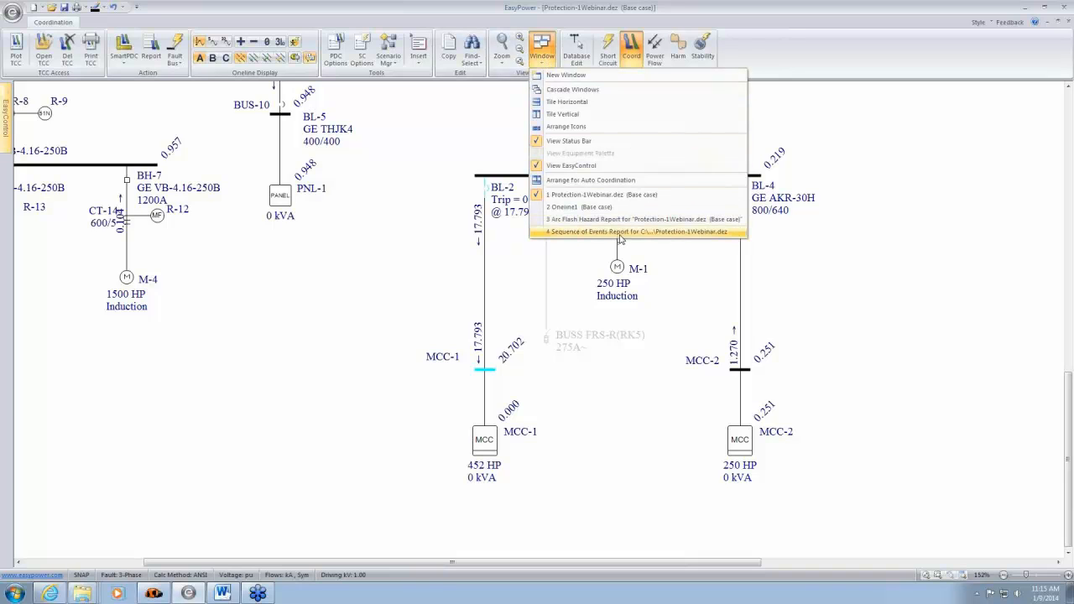
left_click(620, 232)
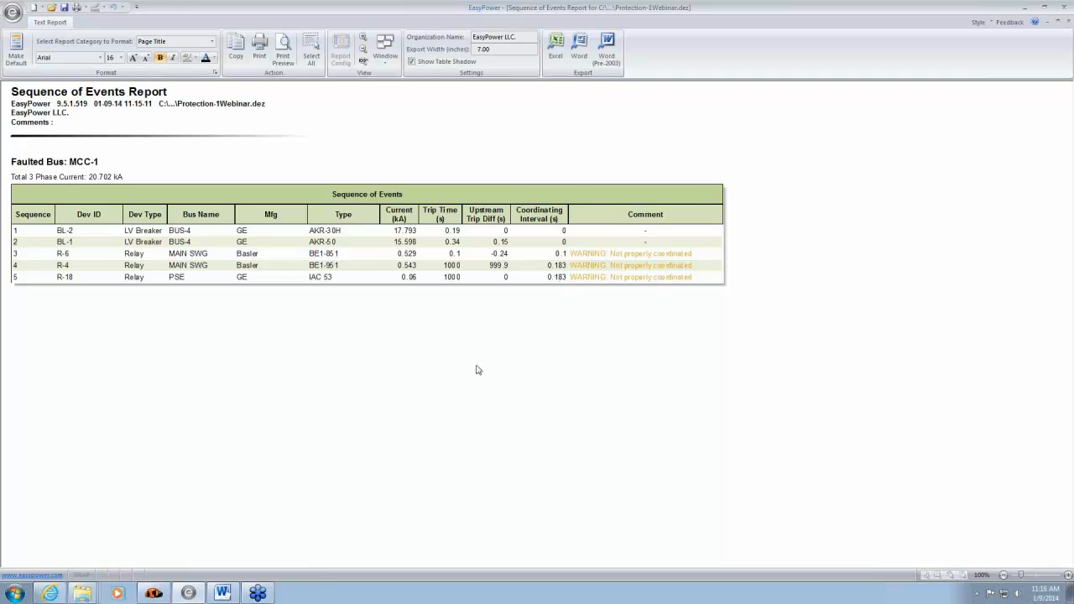
- Close the report and inspect relay R-6 on the BH-3 feeder below MAIN SWG
left_click(1069, 23)
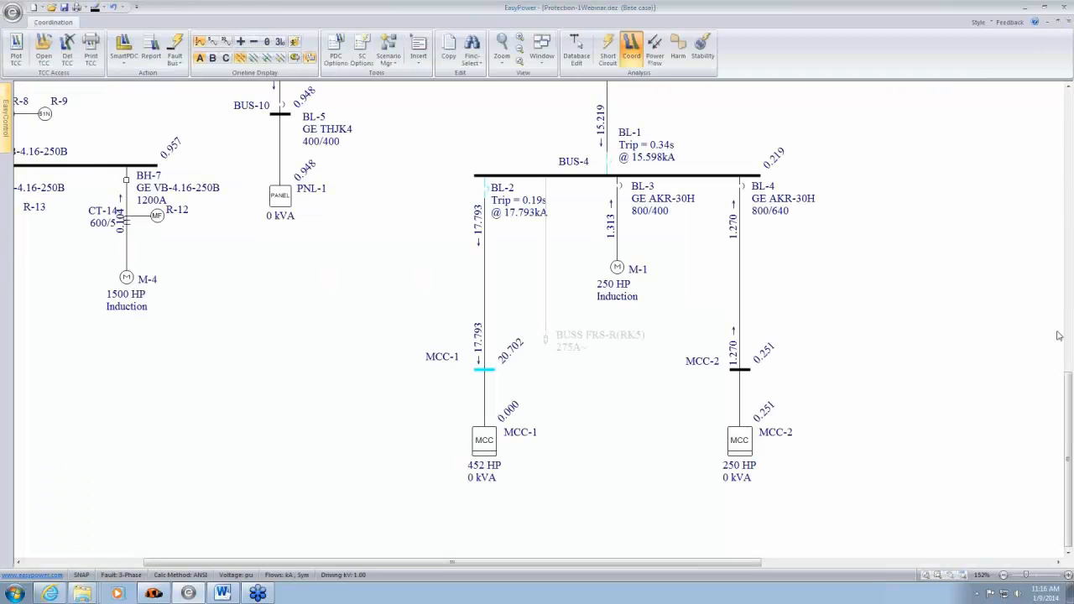
scroll(959, 221, "up", 4)
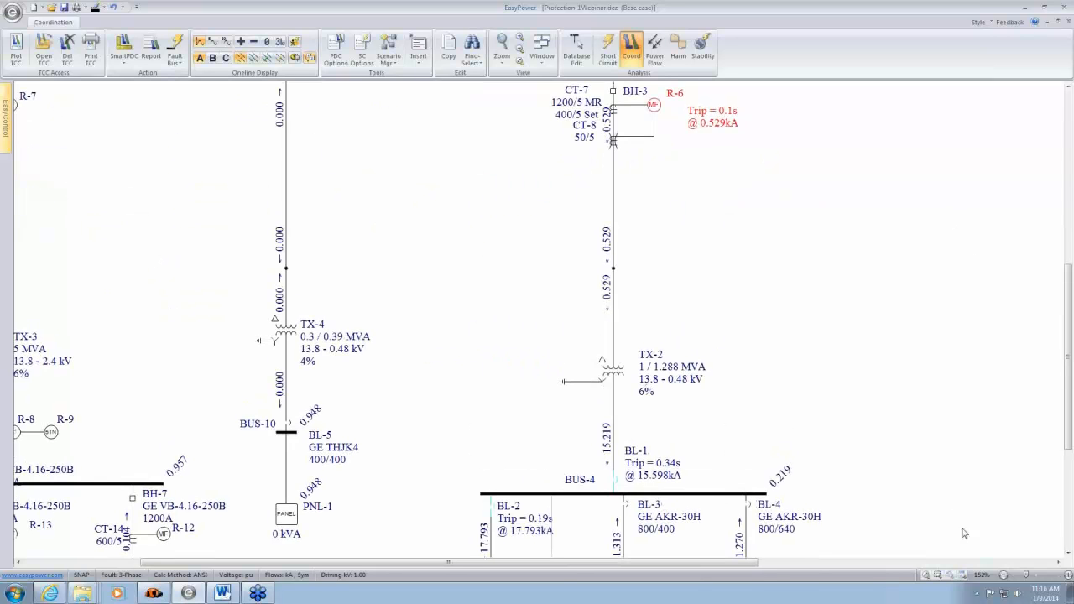
left_click_drag(780, 209, 798, 387)
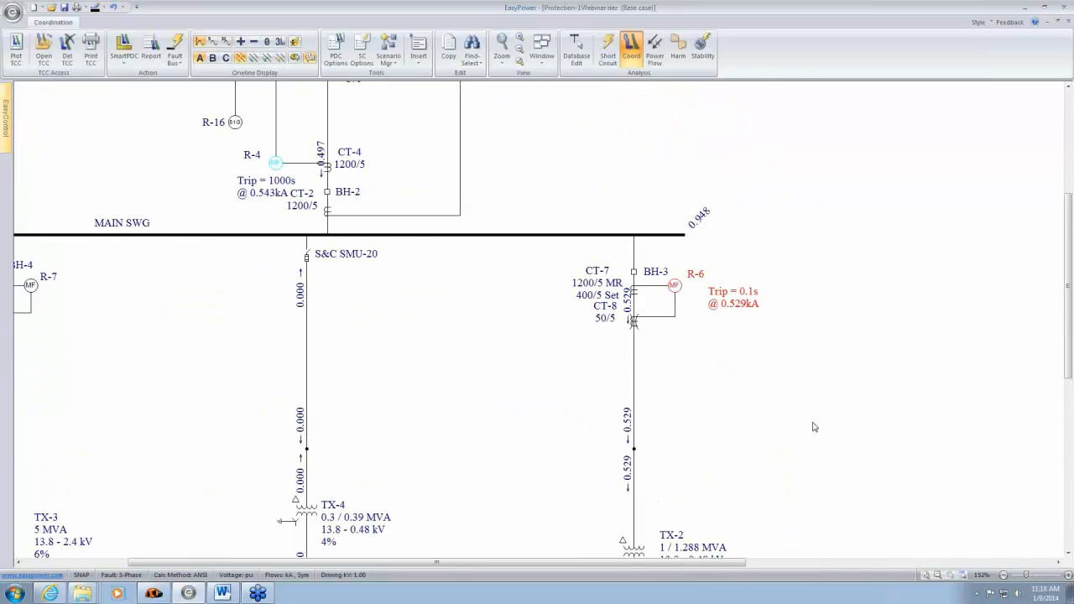
- Plot the time-current curves of BUS-4 breakers BL-1 to BL-4 and close the plot without storing it
left_click_drag(814, 424, 791, 137)
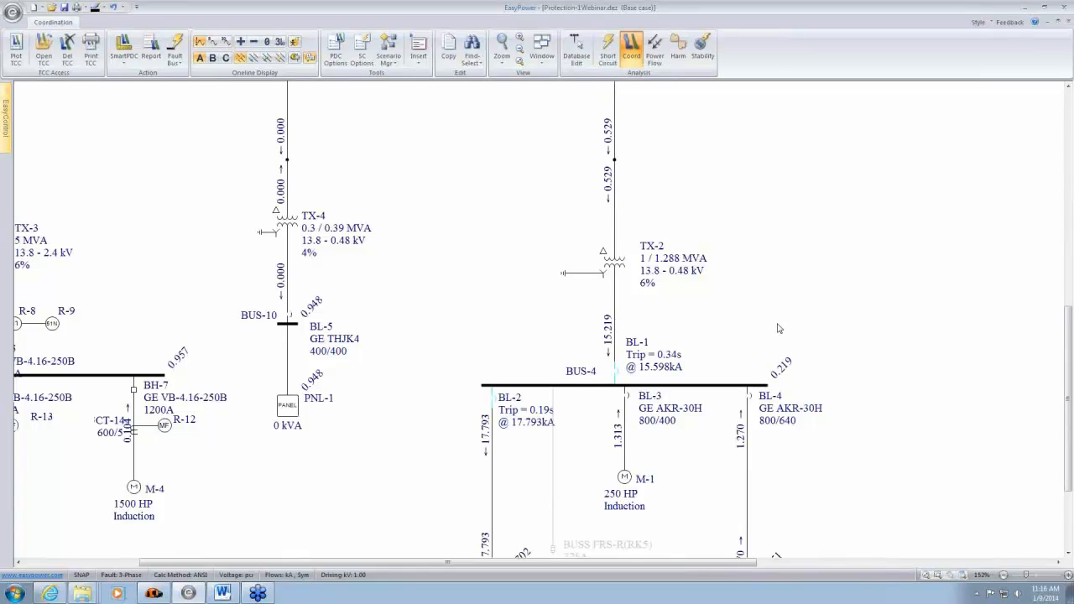
left_click_drag(456, 367, 799, 404)
left_click(16, 52)
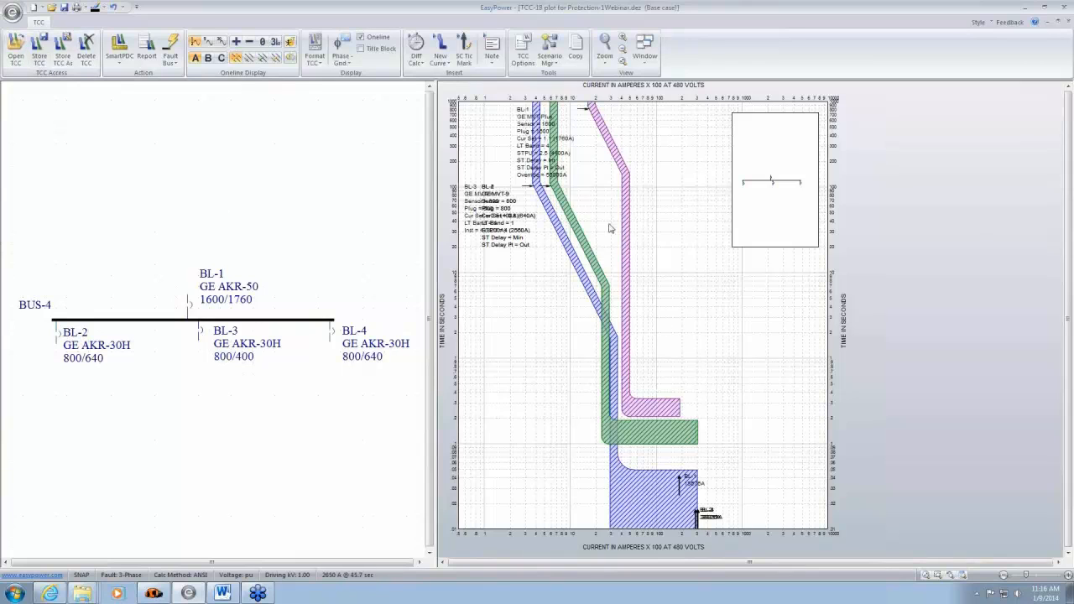
left_click(664, 407)
left_click(1067, 22)
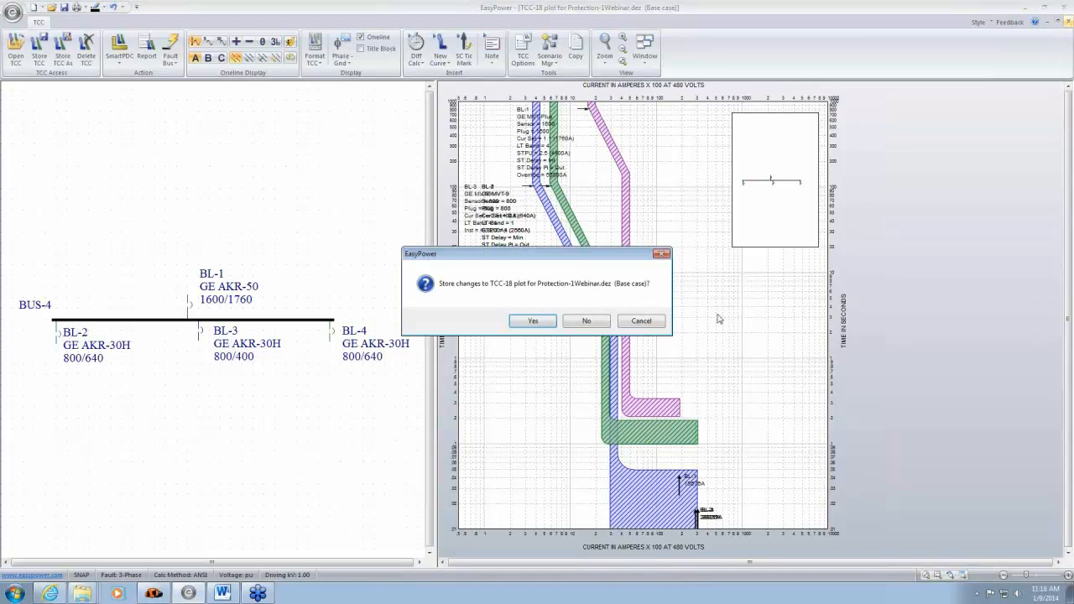
left_click(587, 326)
- Plot the time-current curves of relays R-6 and R-4 with transformer TX-1, shifting the current scale to show the higher currents
scroll(492, 207, "up", 5)
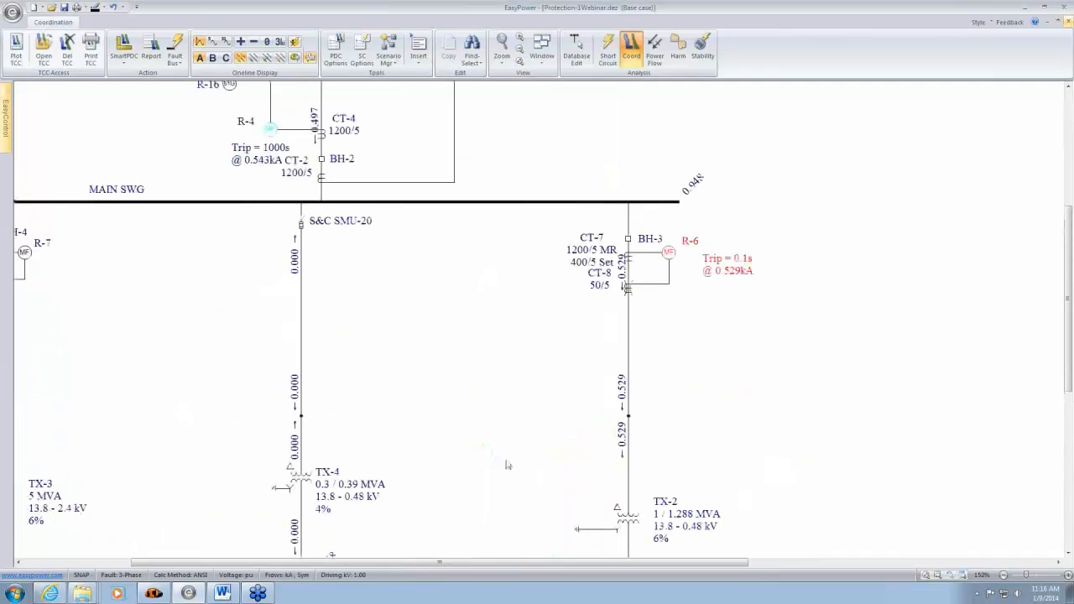
scroll(501, 436, "up", 3)
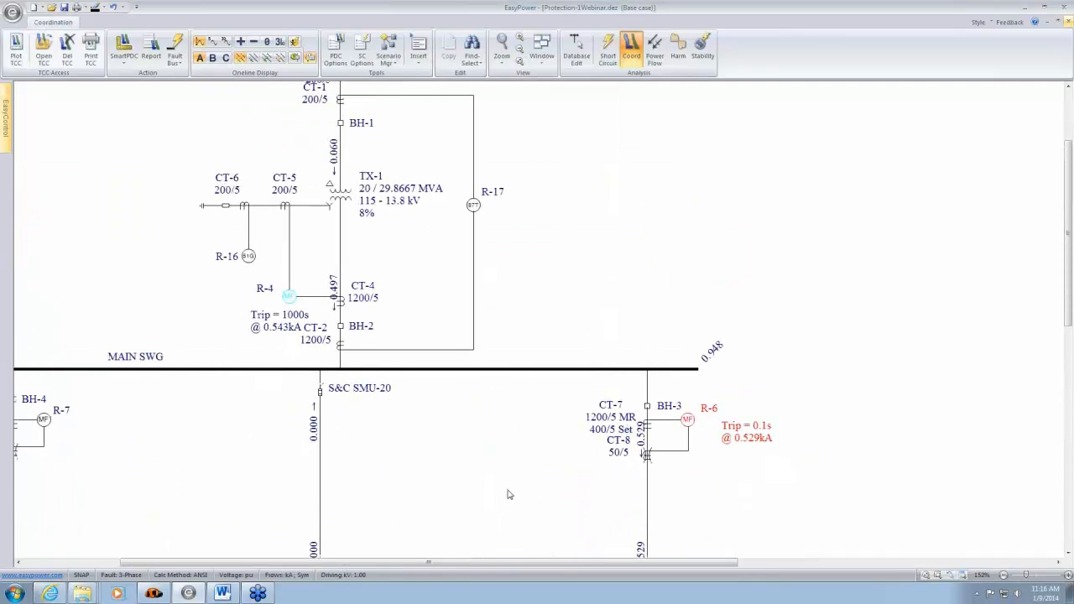
left_click_drag(612, 343, 686, 430)
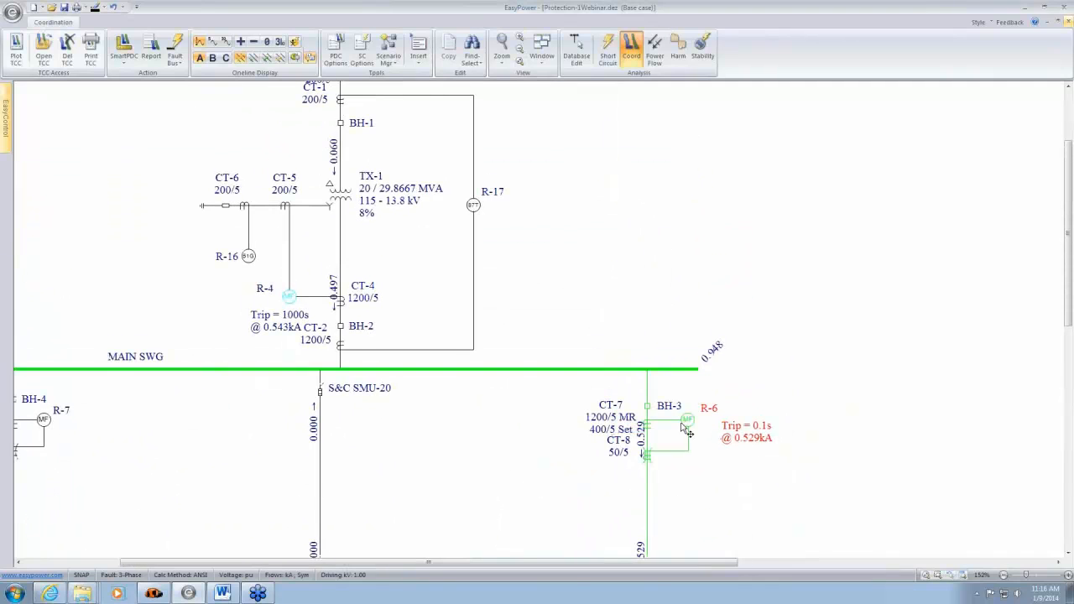
left_click_drag(244, 290, 394, 349)
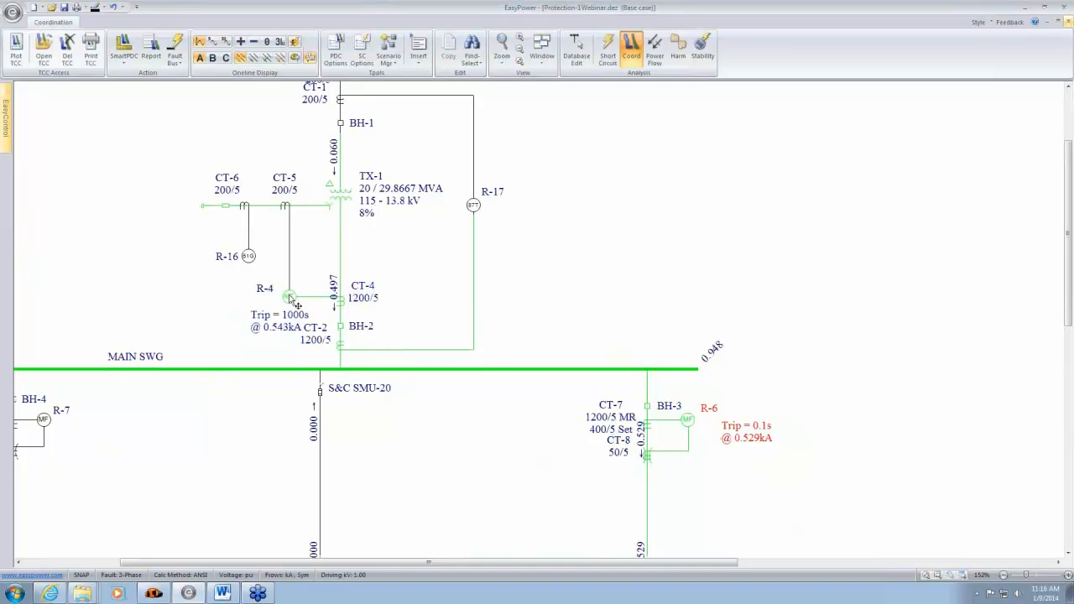
scroll(413, 395, "down", 2)
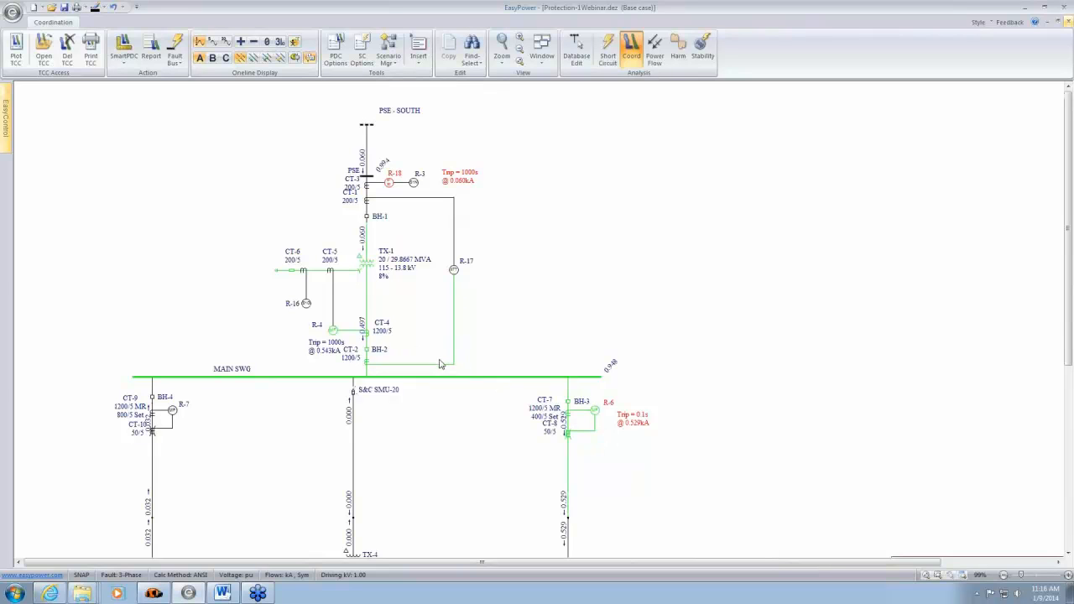
left_click(12, 47)
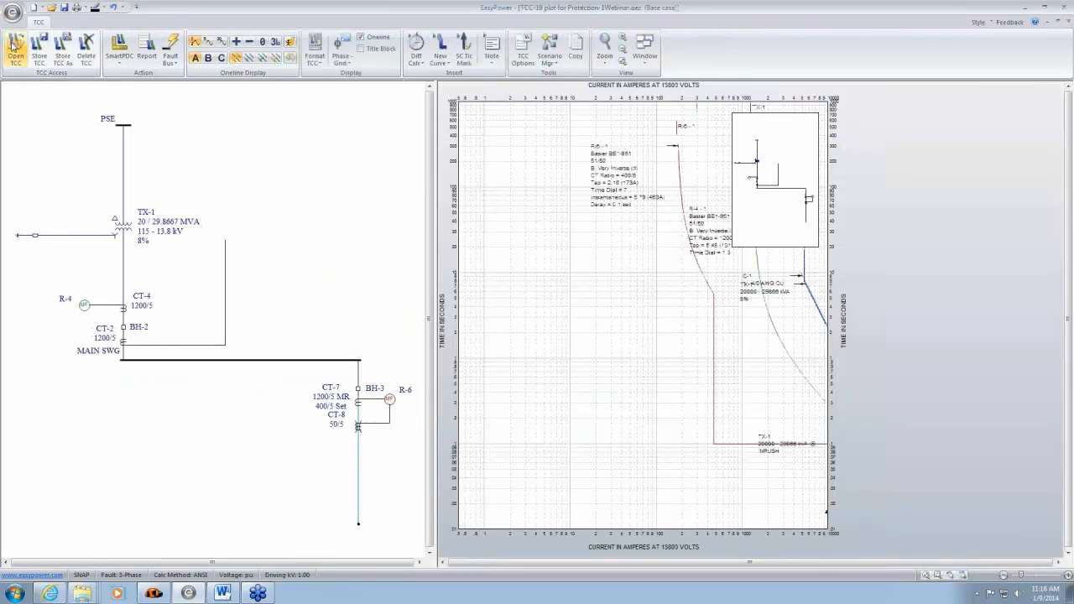
left_click(1058, 563)
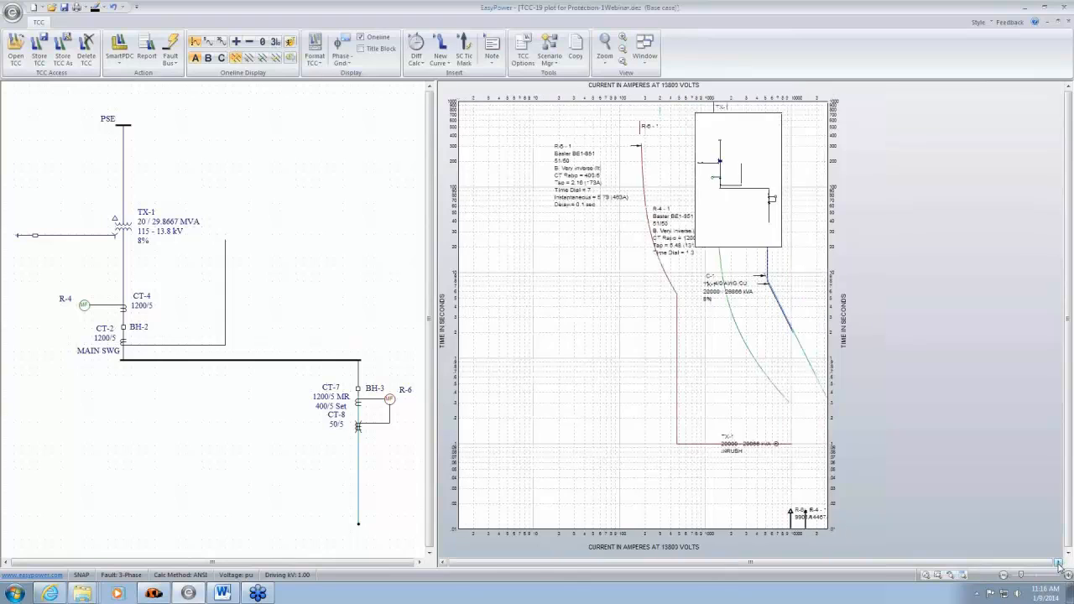
left_click(1058, 563)
- Move the one-line inset and the R-4, C-1 and TX-1 labels clear of the curves on the plot
left_click_drag(686, 158, 807, 151)
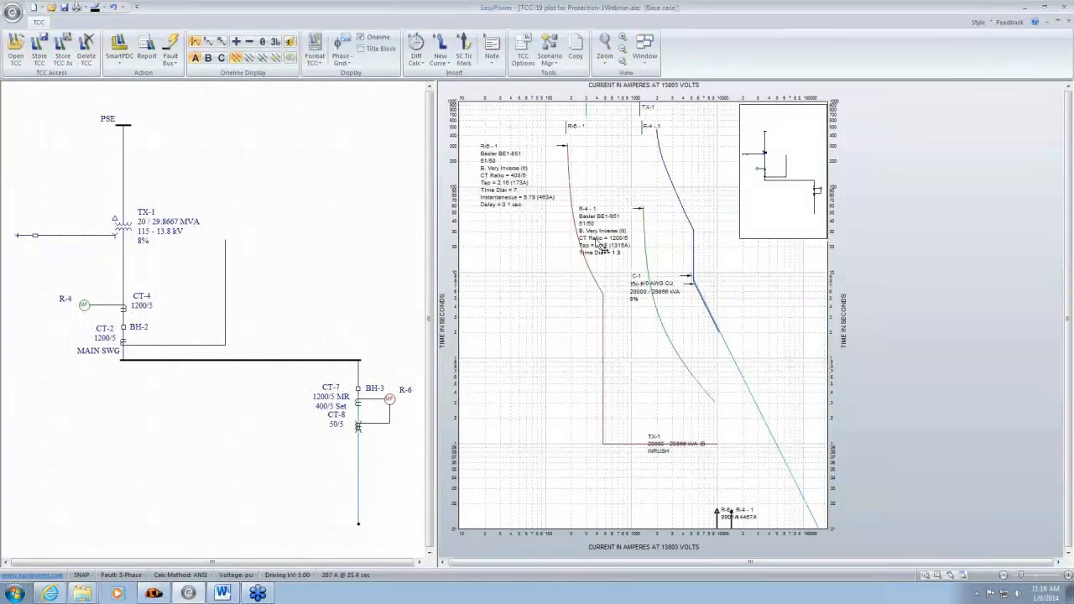
left_click_drag(596, 247, 509, 373)
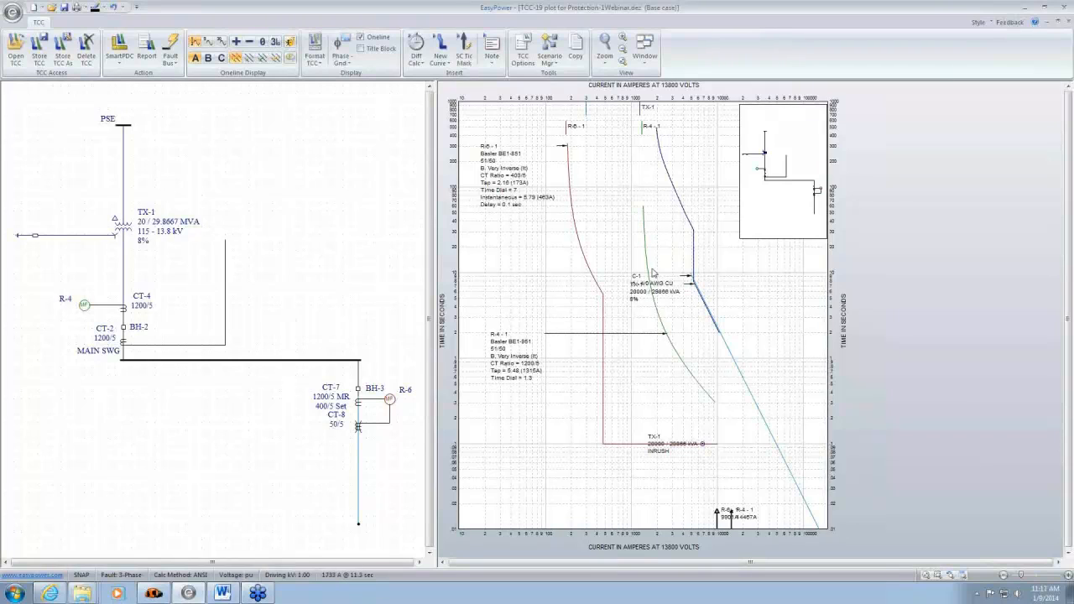
left_click_drag(638, 299, 762, 301)
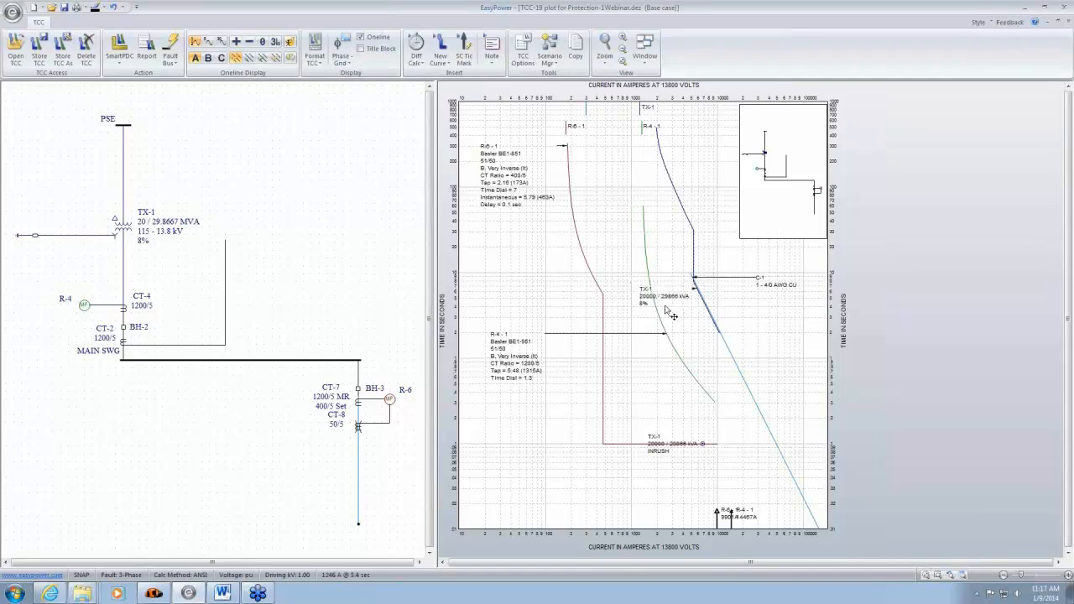
left_click_drag(672, 315, 792, 336)
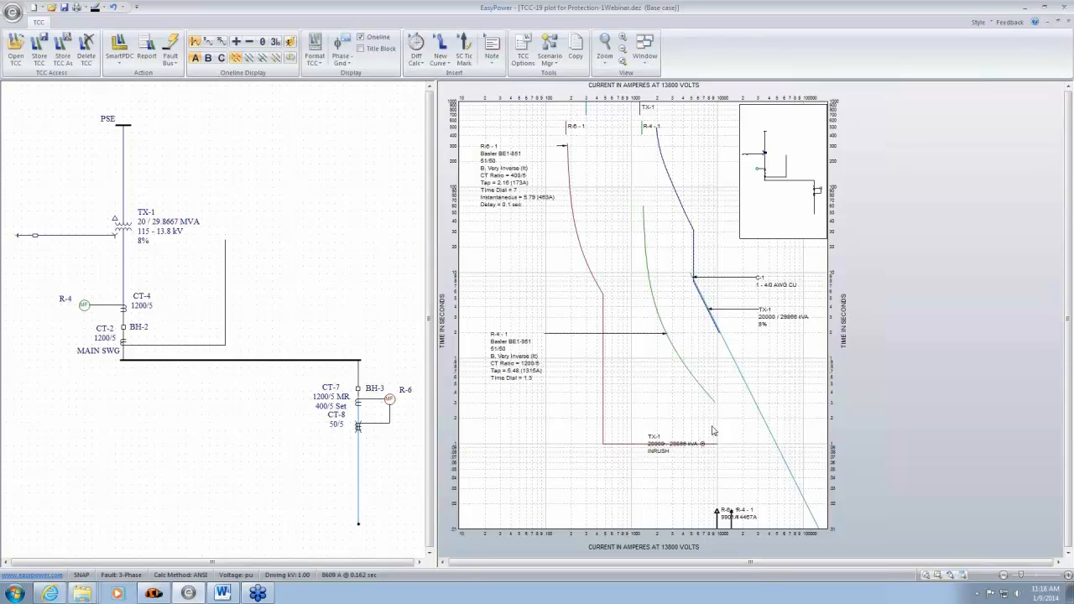
- Inspect the short-circuit data of breaker BH-3 and close its data without changes
right_click(365, 395)
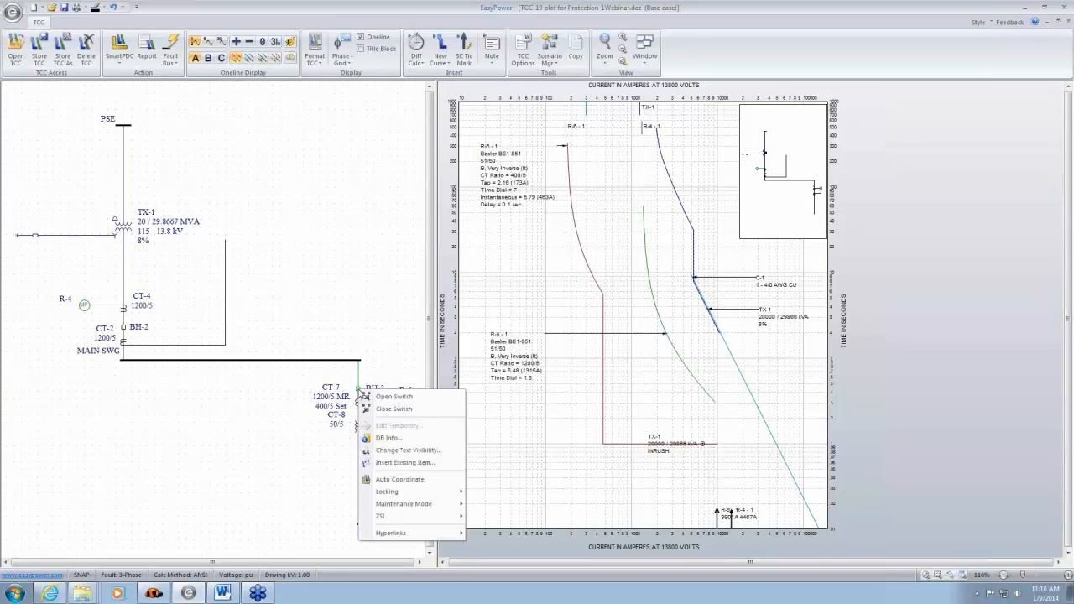
left_click(390, 438)
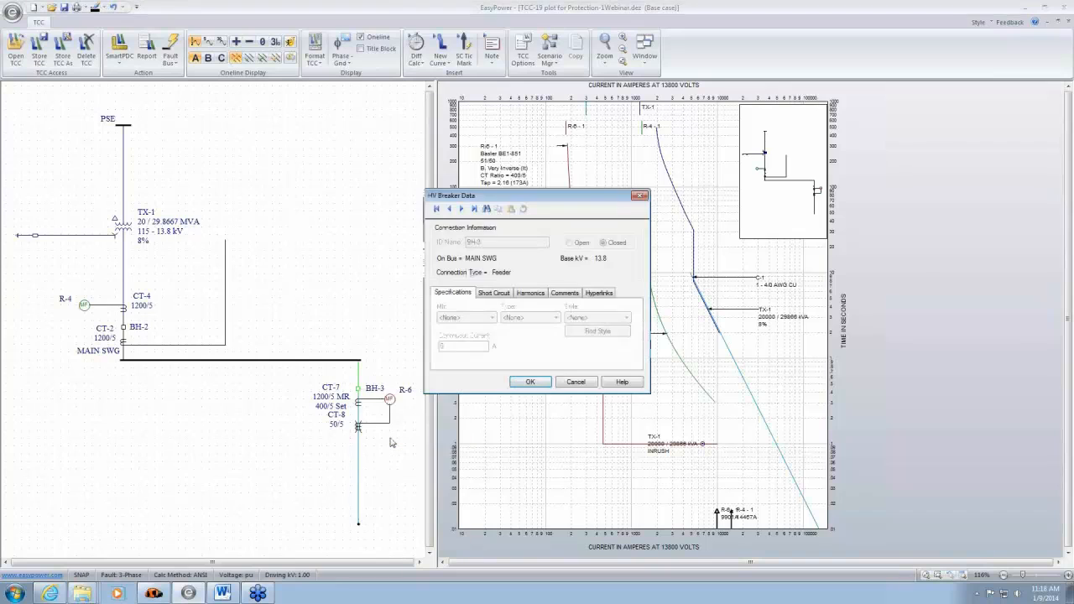
left_click(495, 293)
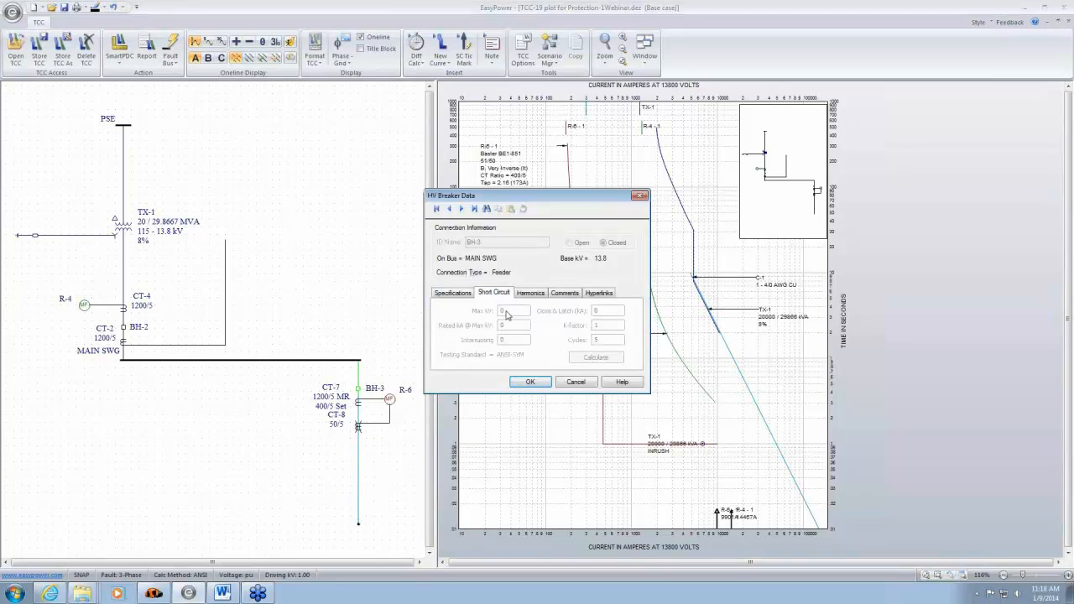
left_click(582, 385)
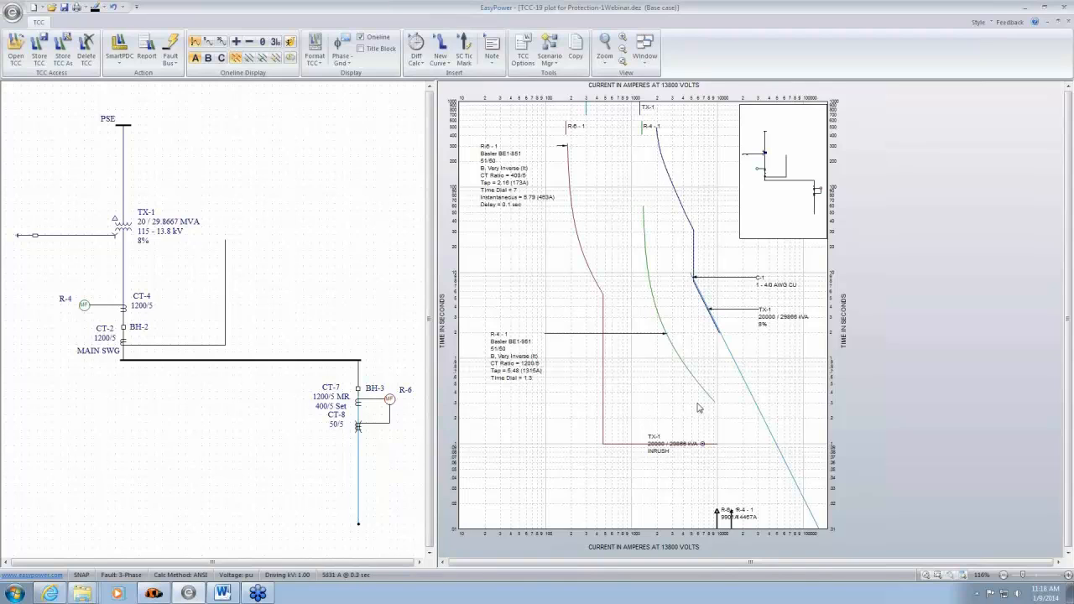
- Add a time difference calculation between the R-4 and R-6 relay curves
mouse_move(705, 391)
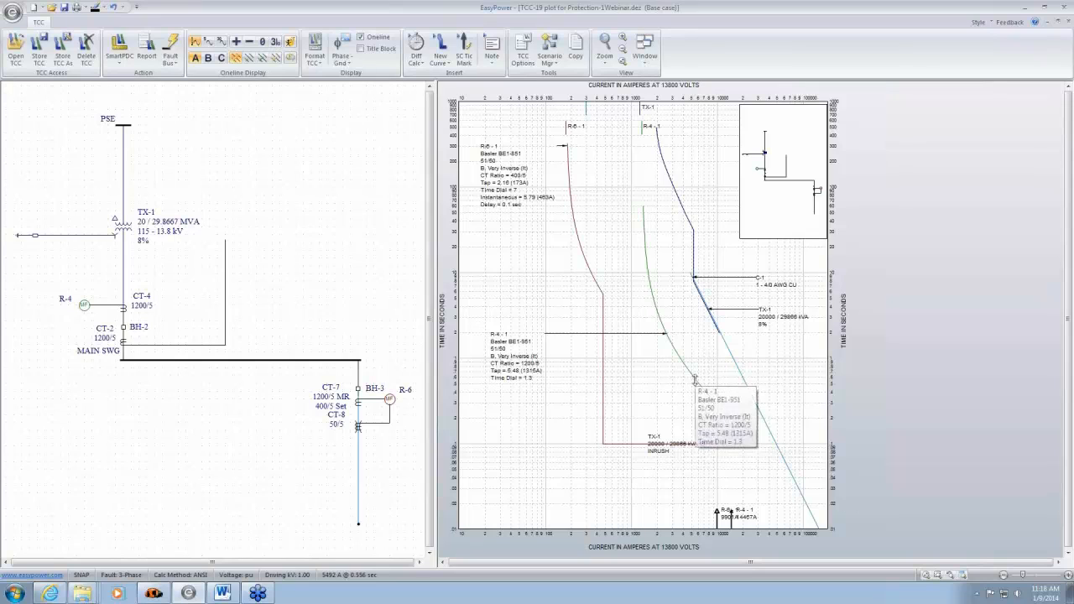
left_click(695, 379)
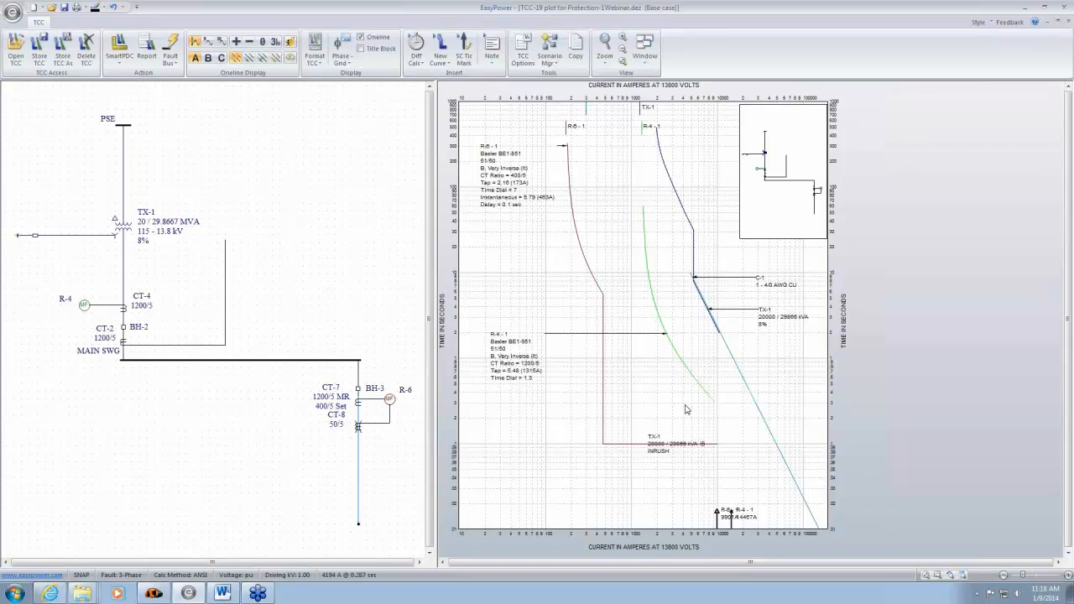
left_click(715, 443)
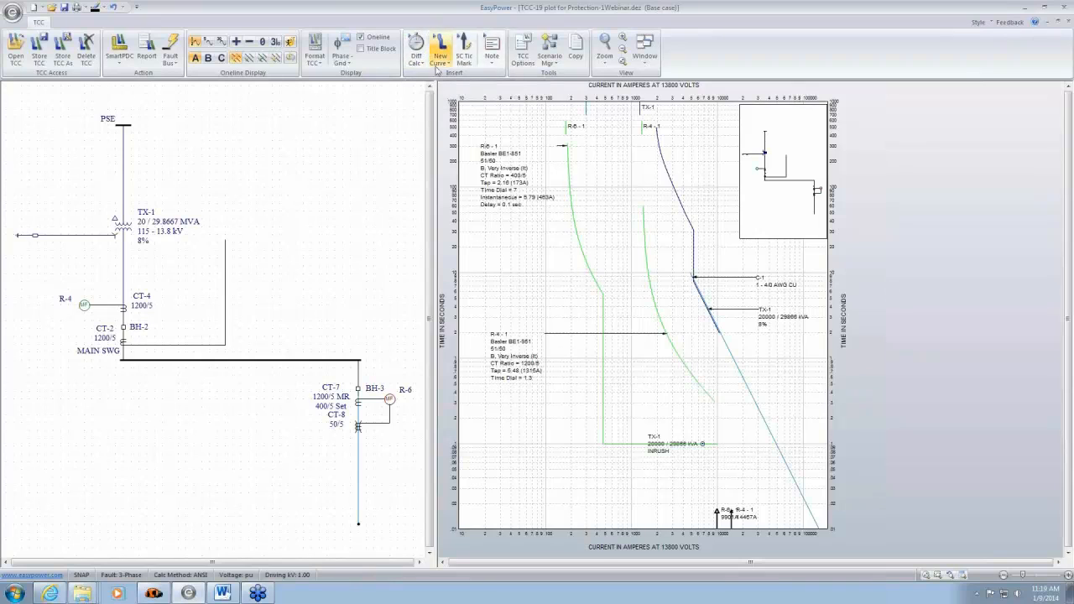
left_click(417, 47)
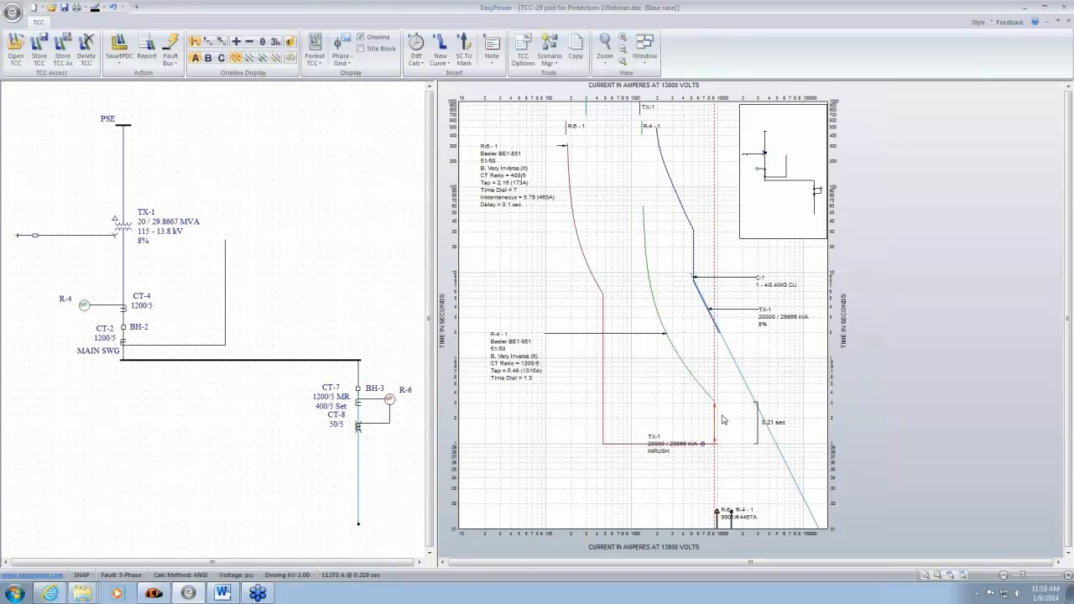
- Slide the time difference marker between lower currents and the curves' clipped end to compare the R-4 and R-6 margins
left_click_drag(753, 425, 660, 418)
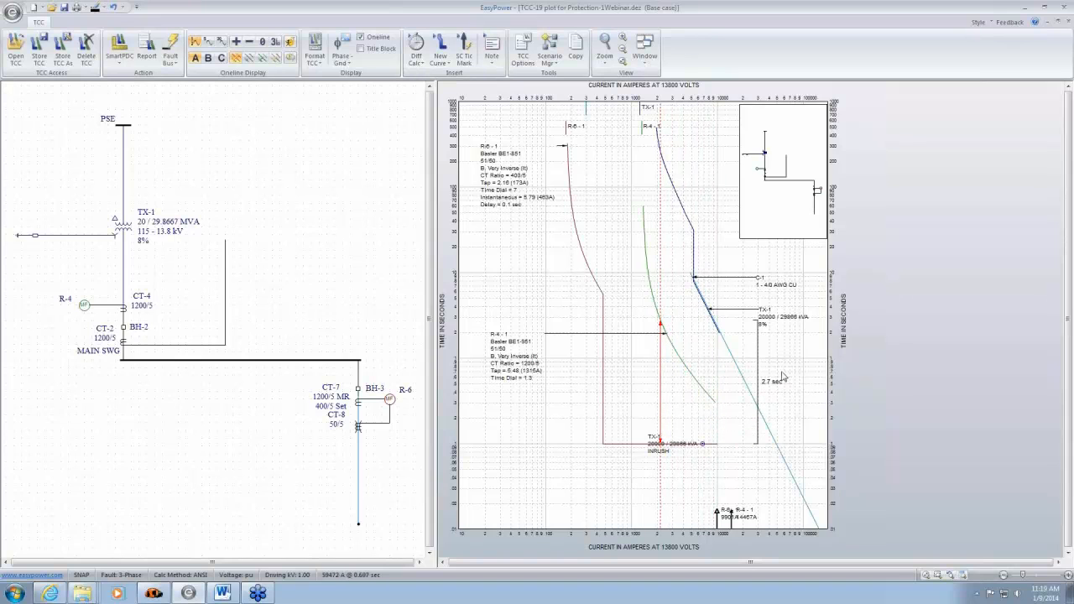
mouse_move(659, 394)
left_mouse_down()
mouse_move(645, 393)
mouse_move(718, 427)
left_mouse_up()
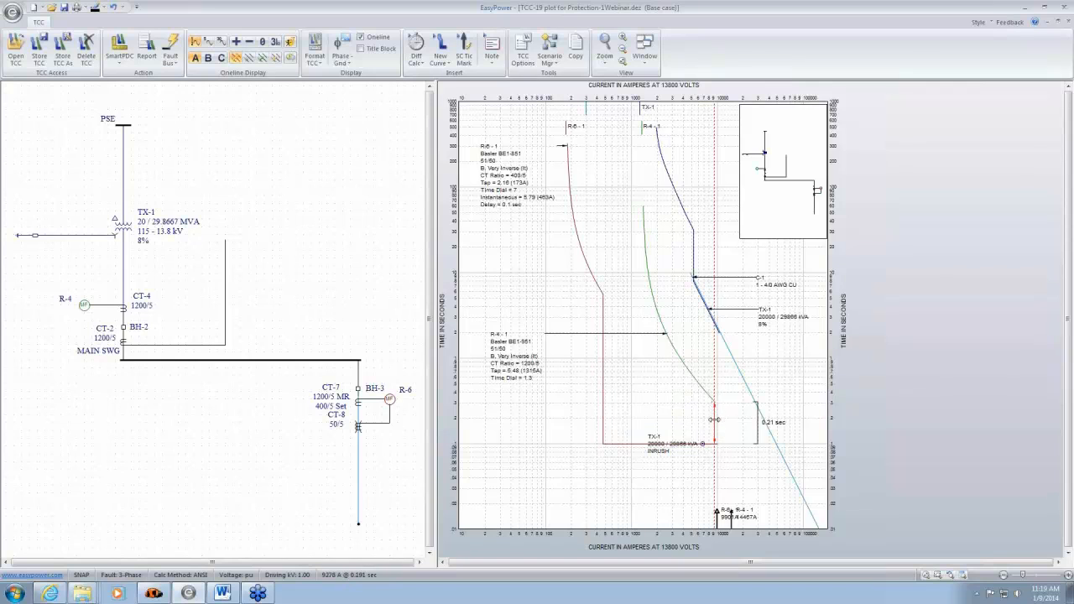
mouse_move(714, 420)
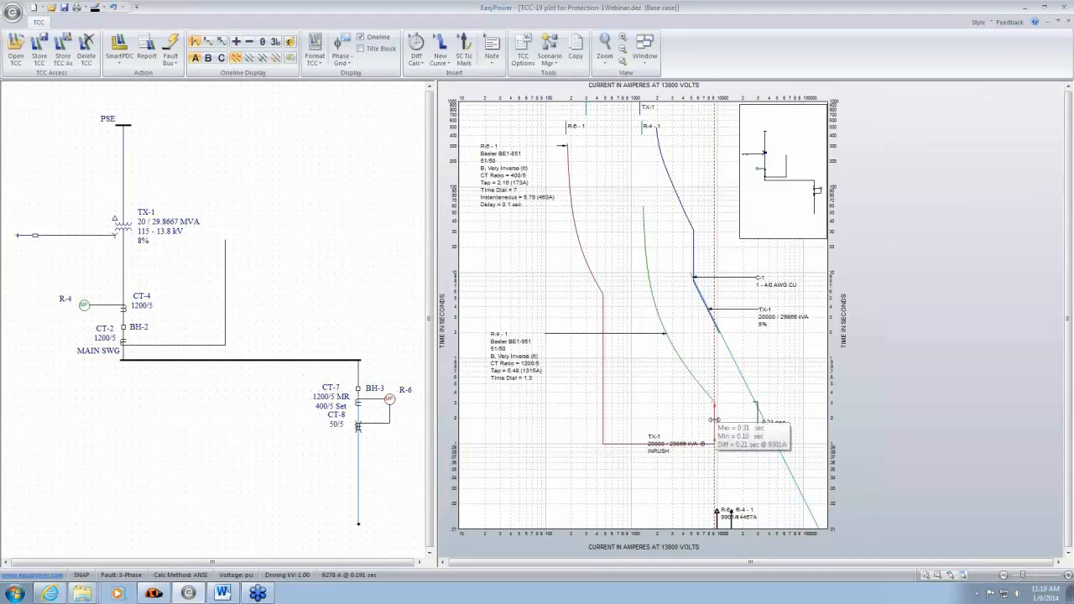
mouse_move(714, 420)
left_mouse_down()
mouse_move(671, 417)
mouse_move(703, 443)
left_mouse_up()
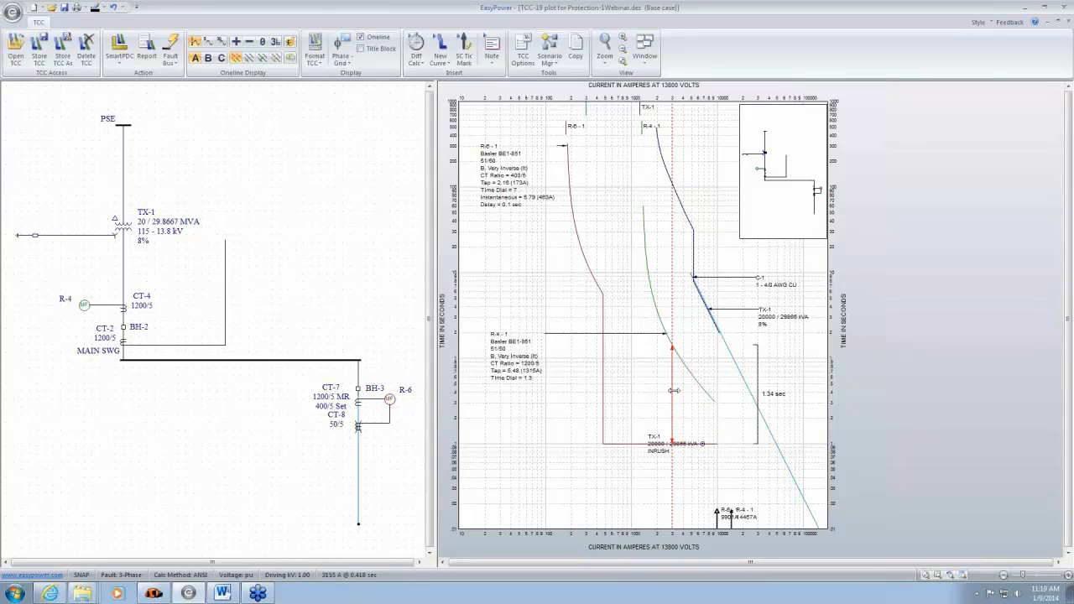
right_click(671, 392)
left_click(674, 397)
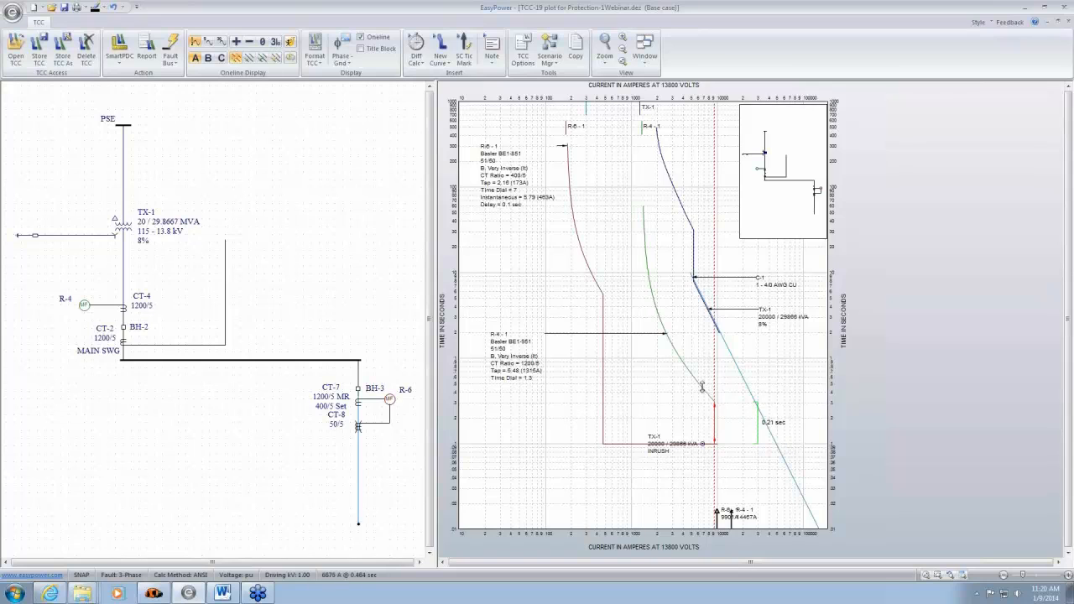
- Try a time dial of 0.8 on the R-4 curve and return it to 1.3
left_click_drag(703, 388, 707, 410)
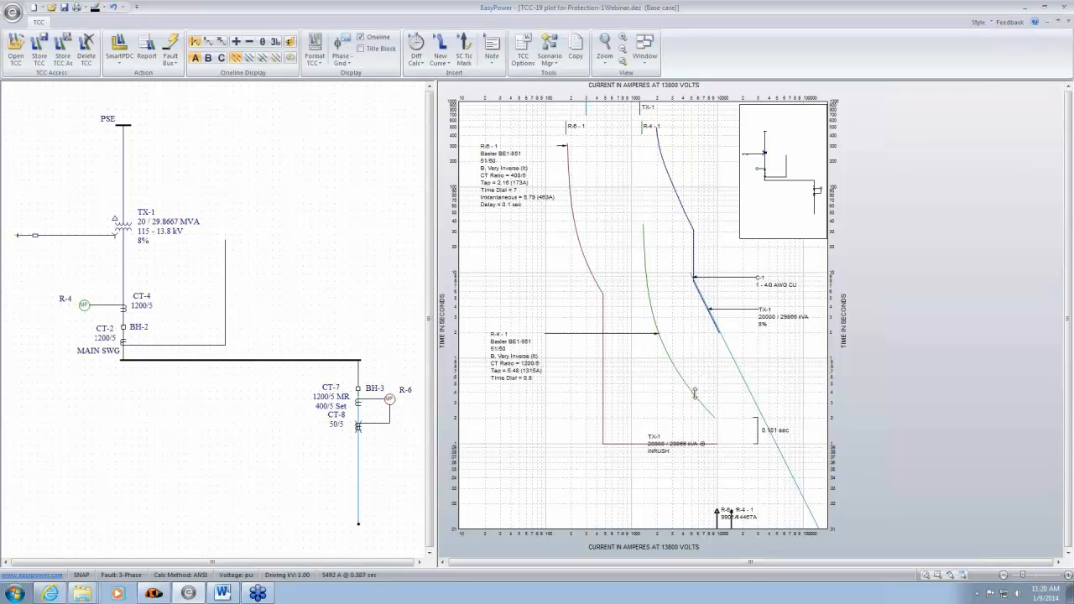
left_click_drag(693, 388, 698, 382)
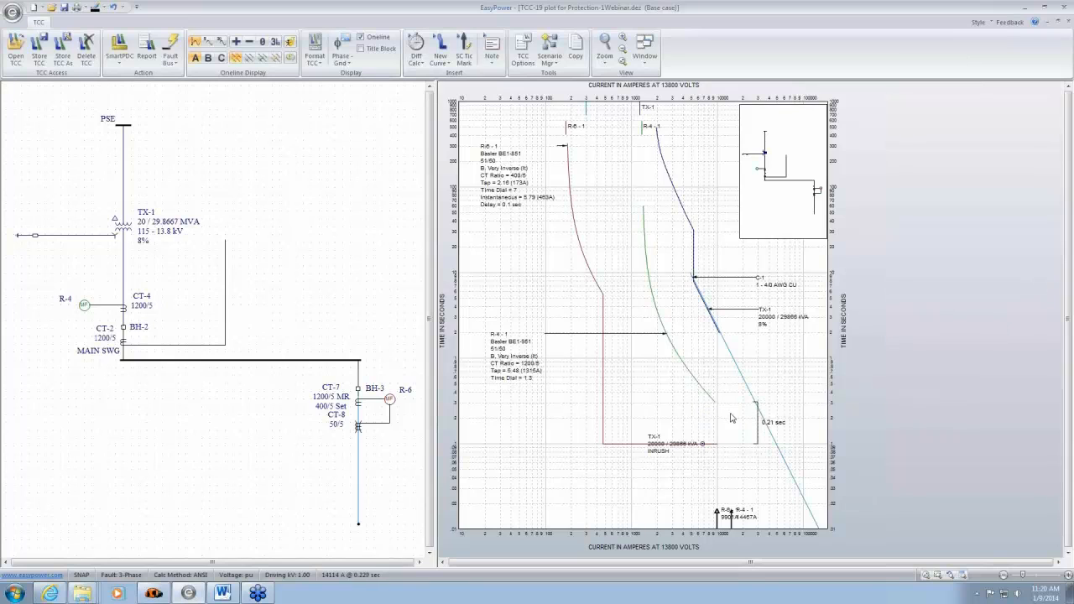
- Close the R-4 and R-6 plot without storing changes and clear the one-line selection
left_click(758, 430)
left_click(808, 438)
left_click(1068, 22)
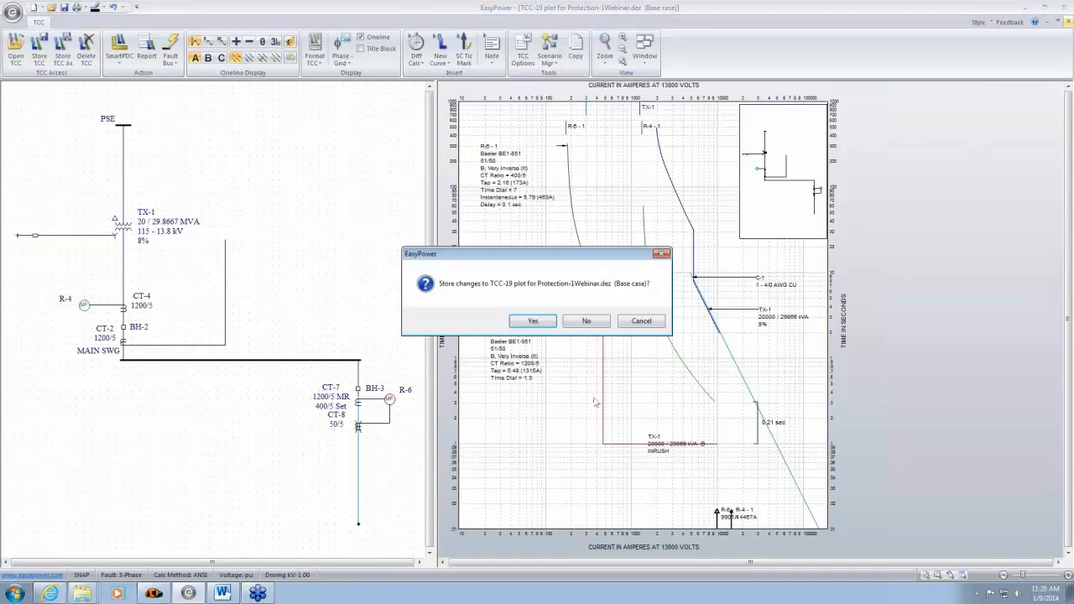
left_click(587, 323)
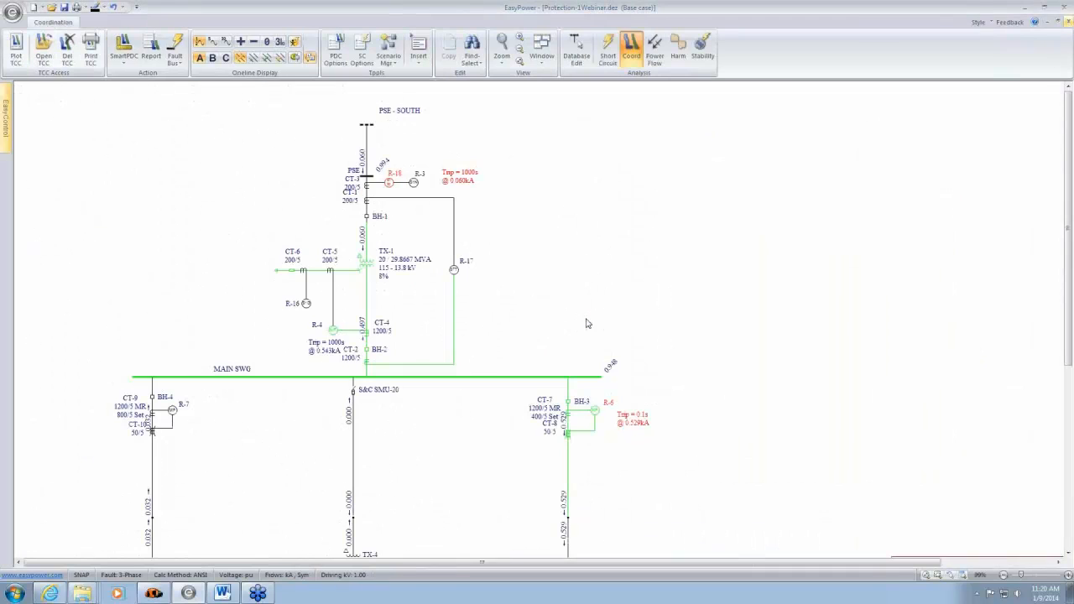
left_click(732, 308)
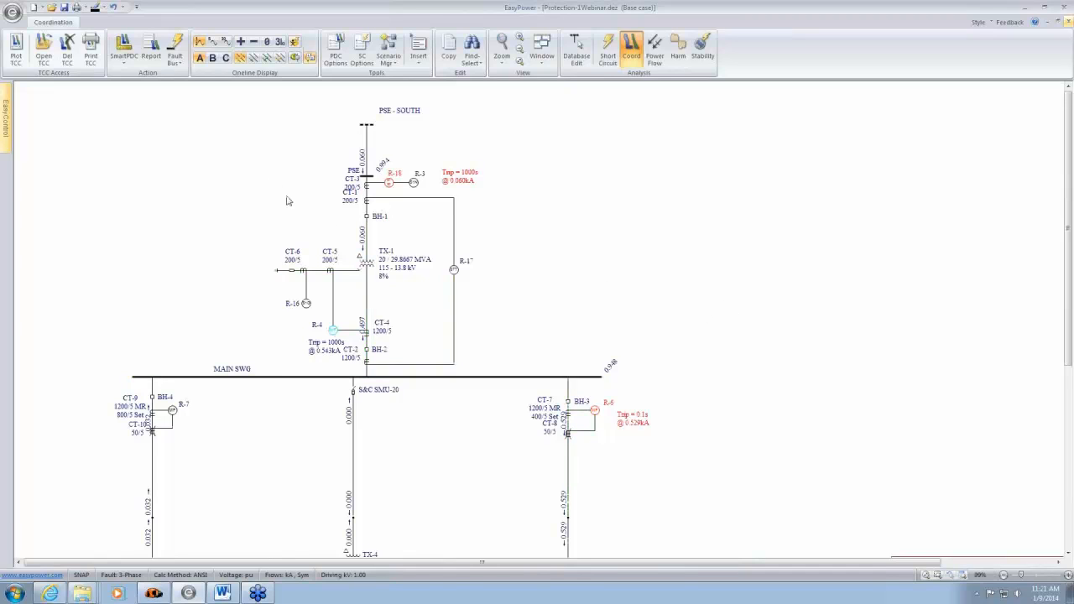
- Create the TCC Coordination Report and review its relay, fuse and solid-state trip settings
left_click(151, 50)
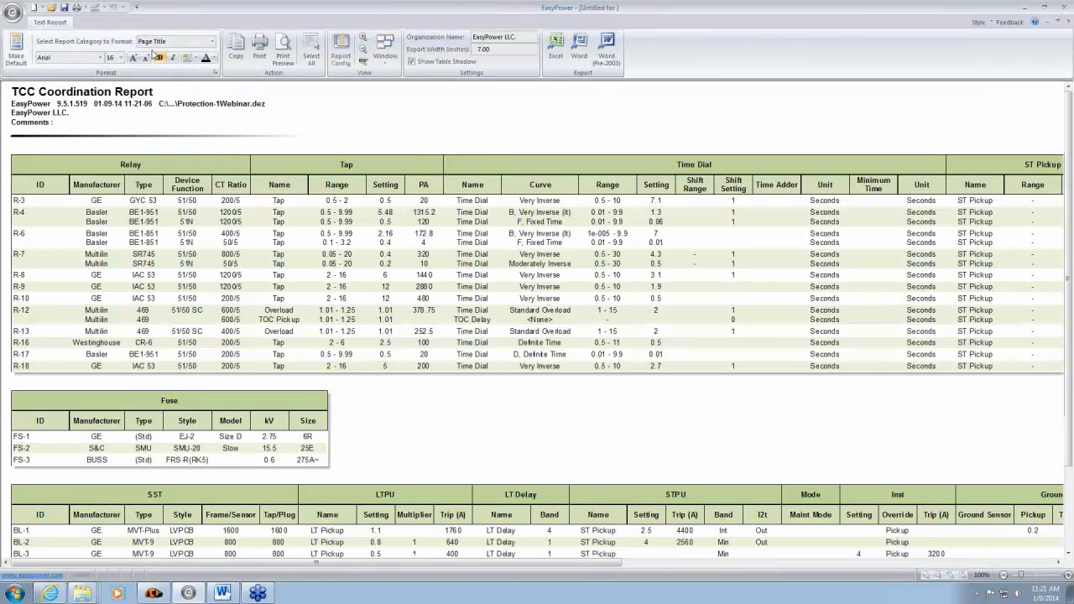
scroll(440, 269, "down", 1)
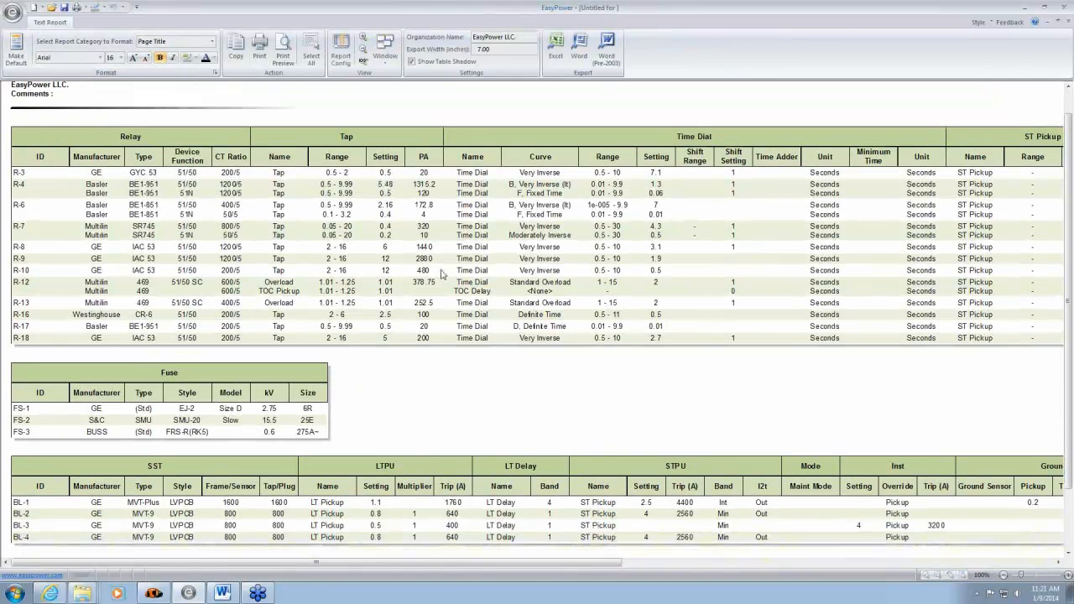
scroll(442, 273, "down", 2)
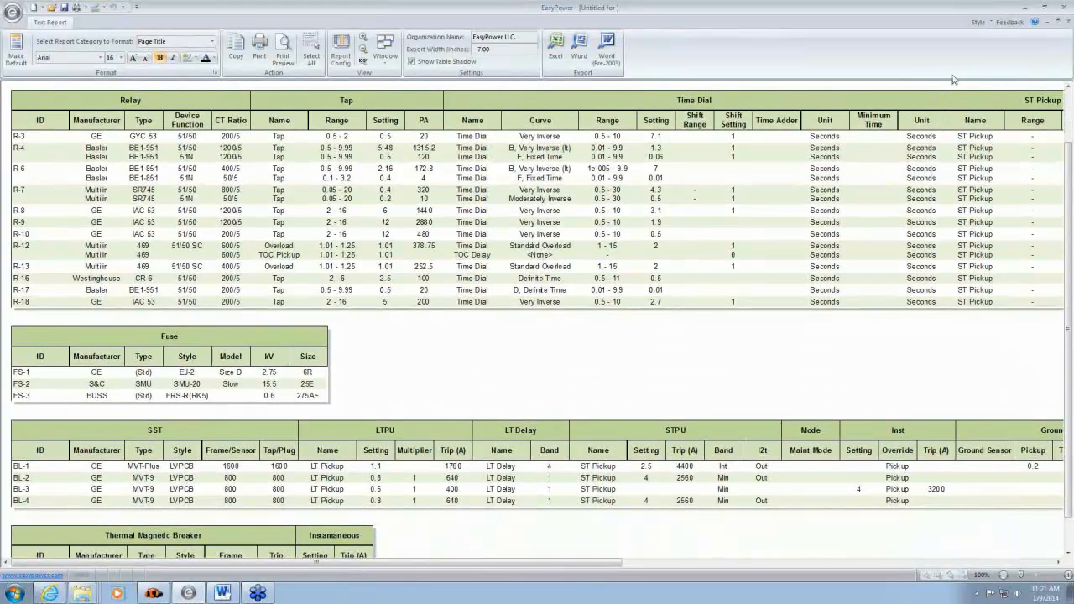
- Close the full report, plot the TCC for the devices around MAIN SWG, and create a coordination report limited to that plot
left_click(1067, 23)
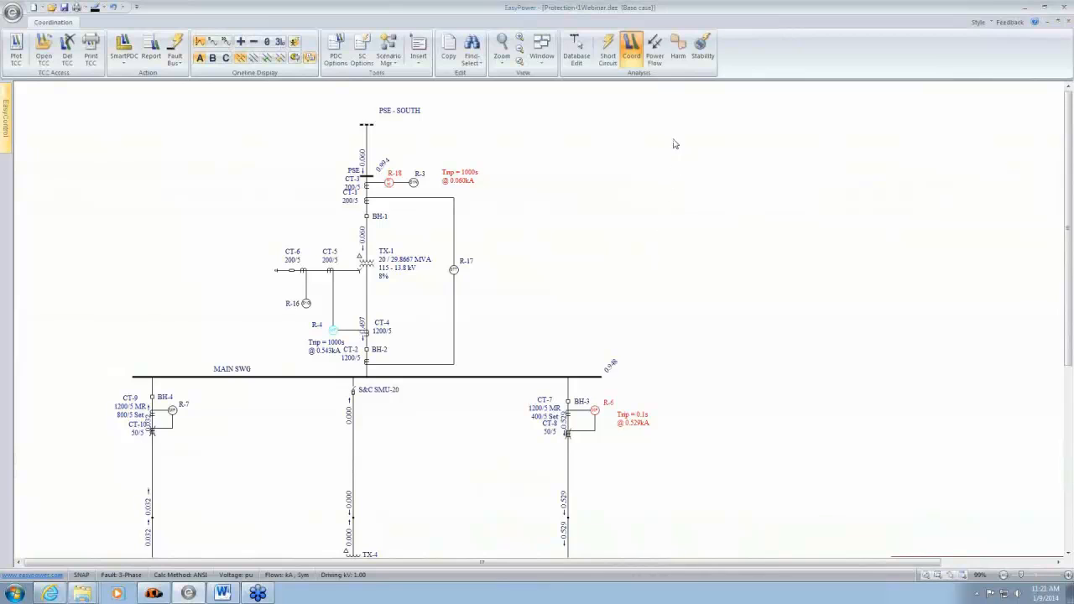
left_click_drag(178, 247, 675, 478)
left_click(20, 49)
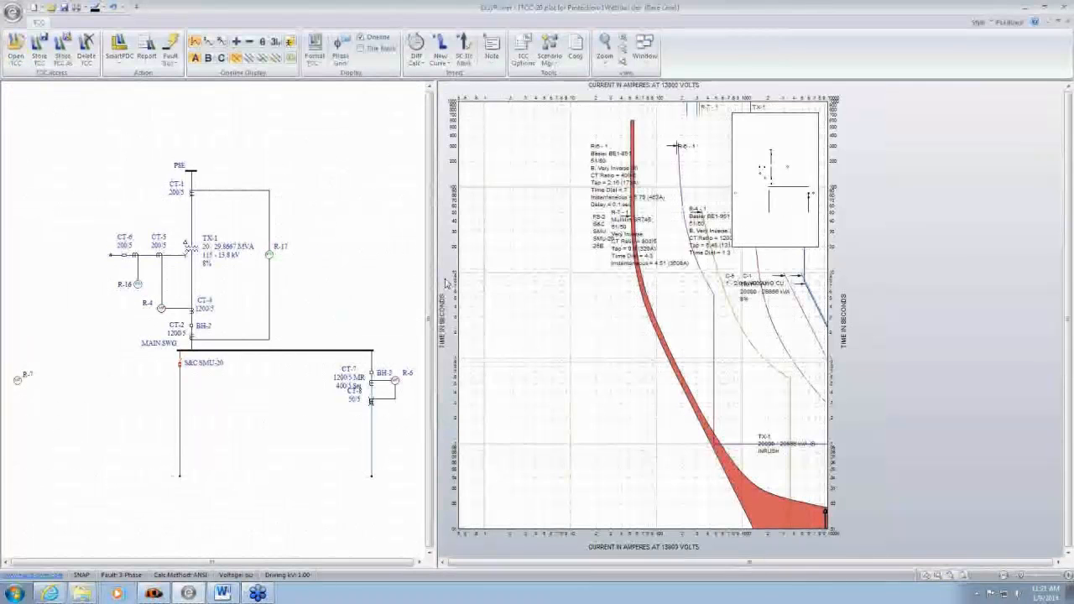
left_click(146, 49)
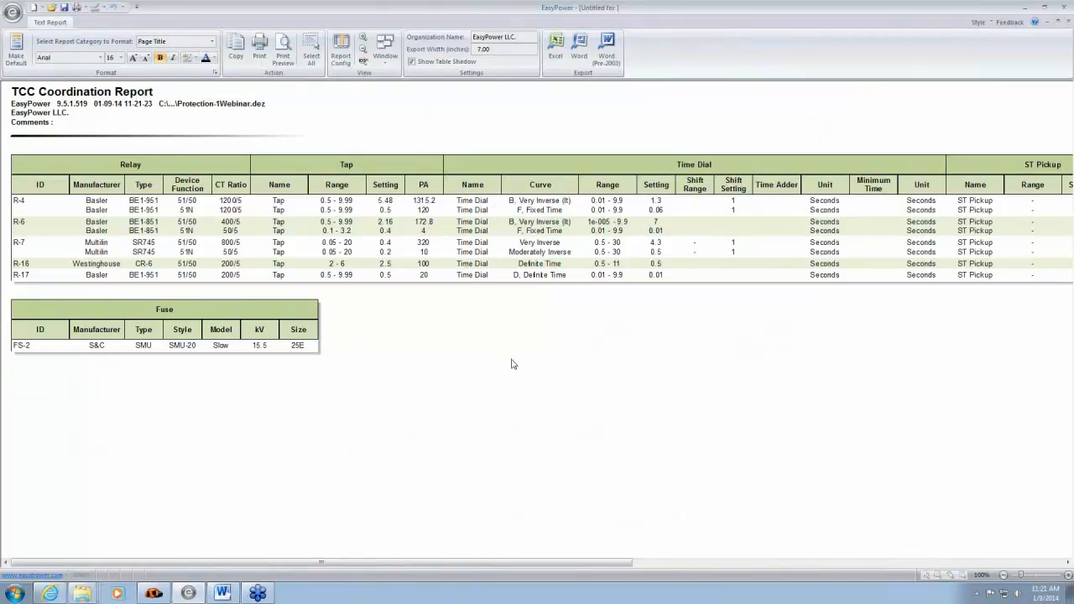
- Close the plot-specific coordination report and its TCC plot without storing changes
left_click(1068, 24)
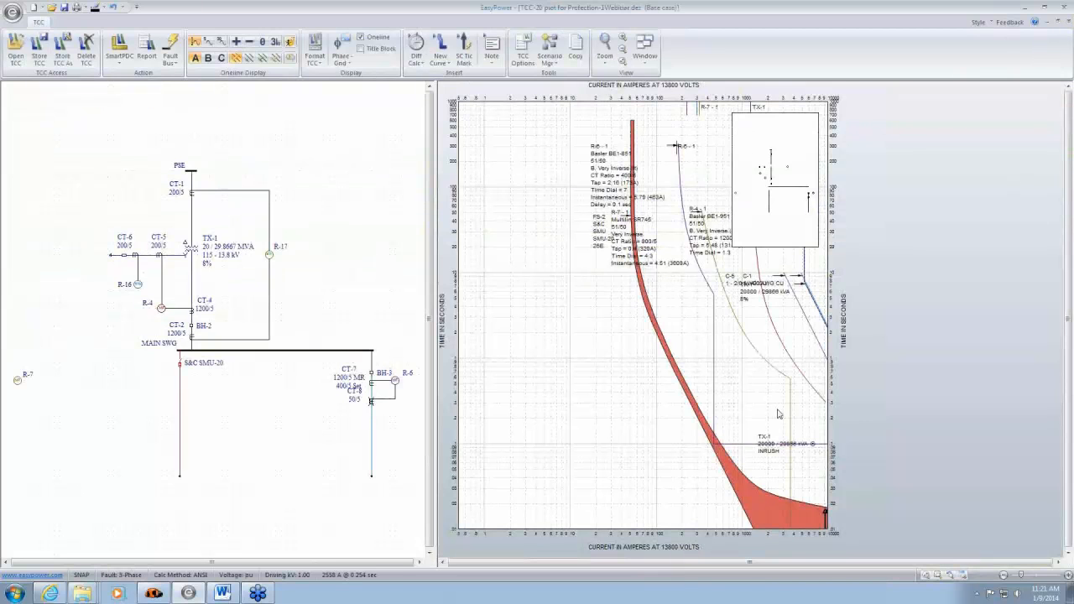
left_click(1070, 25)
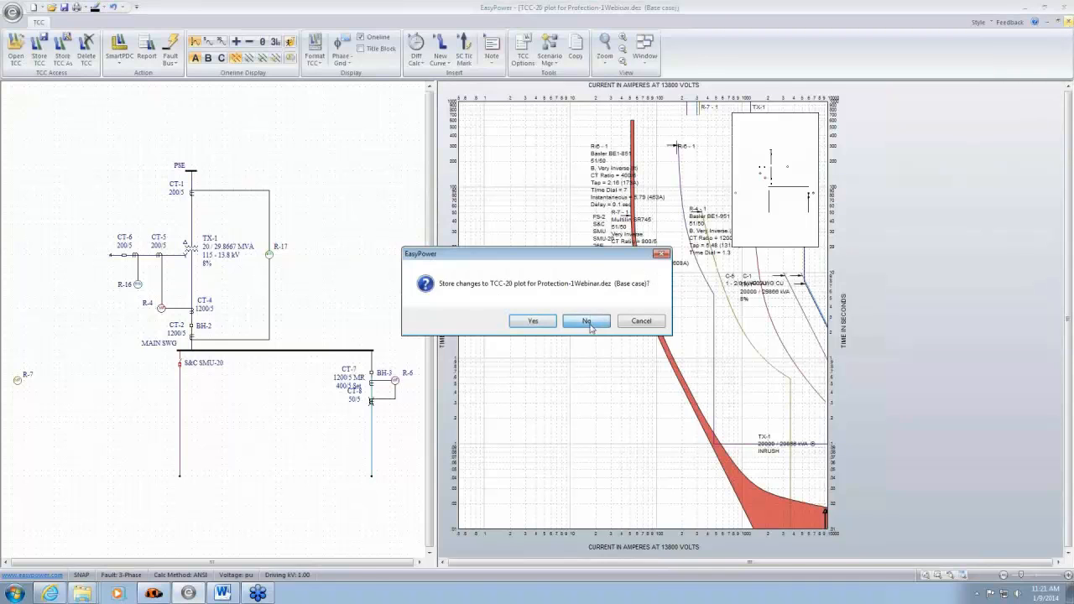
left_click(586, 329)
- Plot the time-current curves for the BUS-4 area, including transformer TX-2, breakers BL-1 to BL-4 and motor M-1
left_click_drag(728, 452, 672, 242)
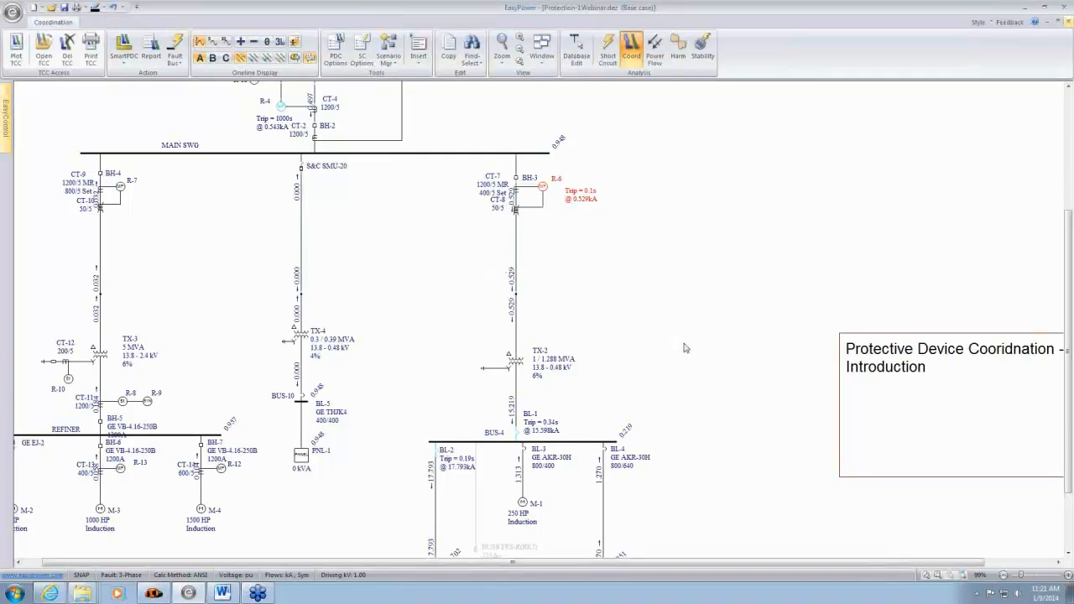
left_click_drag(685, 348, 645, 257)
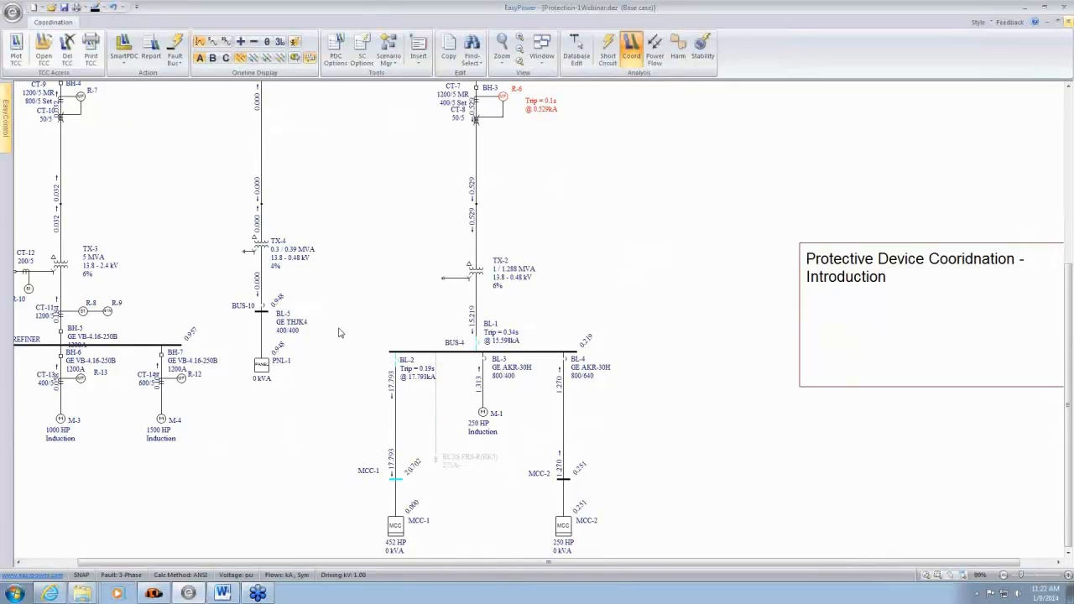
left_click_drag(339, 328, 654, 434)
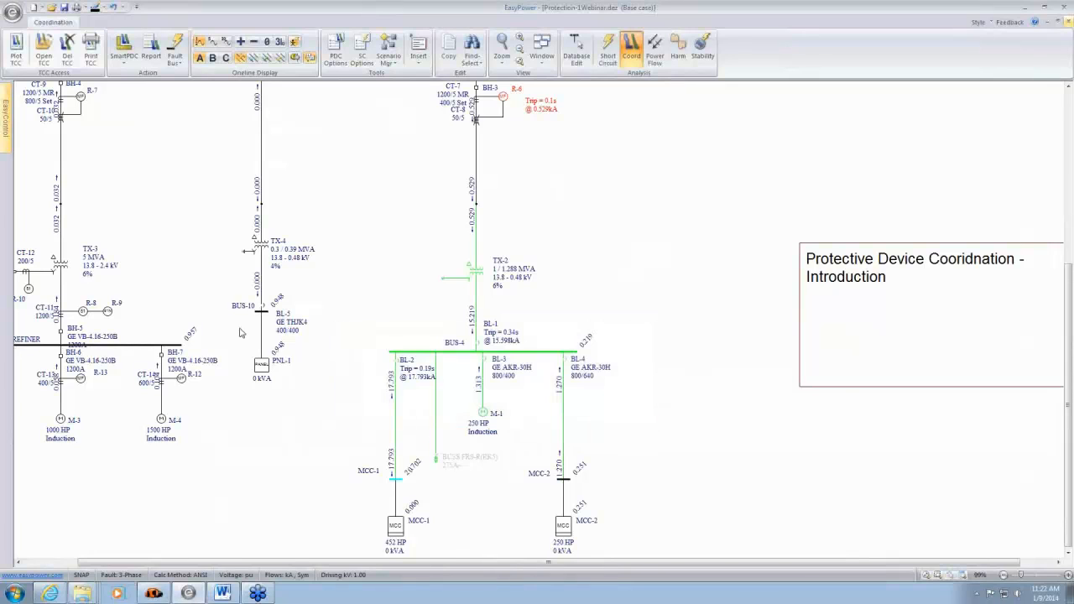
left_click(15, 52)
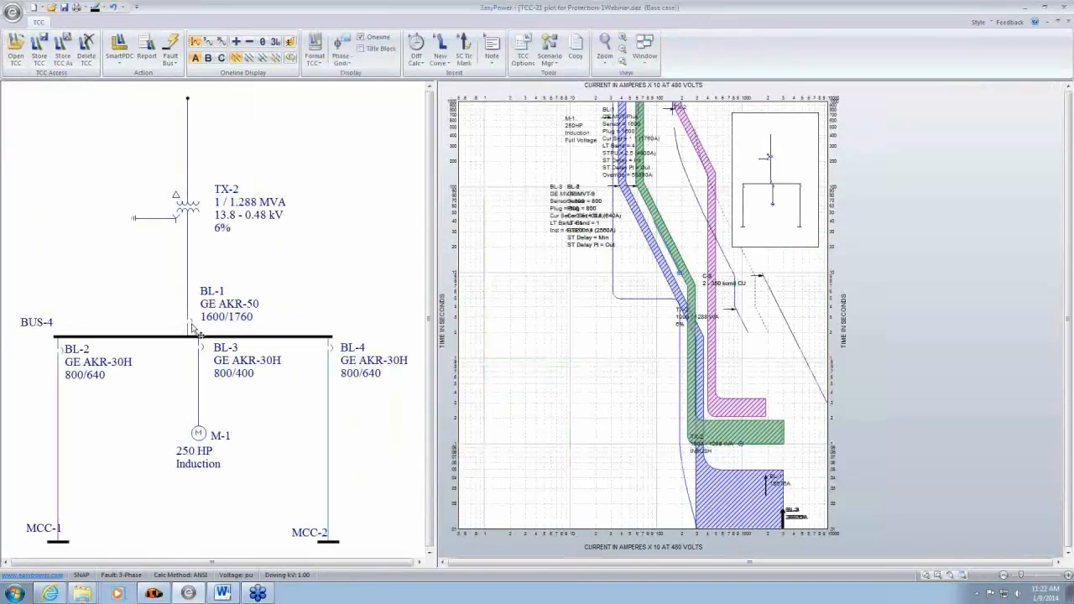
- Auto-coordinate the breakers around BUS-4 and move the BL-1 to BL-4 setting labels apart, clear of the curves
left_click_drag(12, 303, 382, 366)
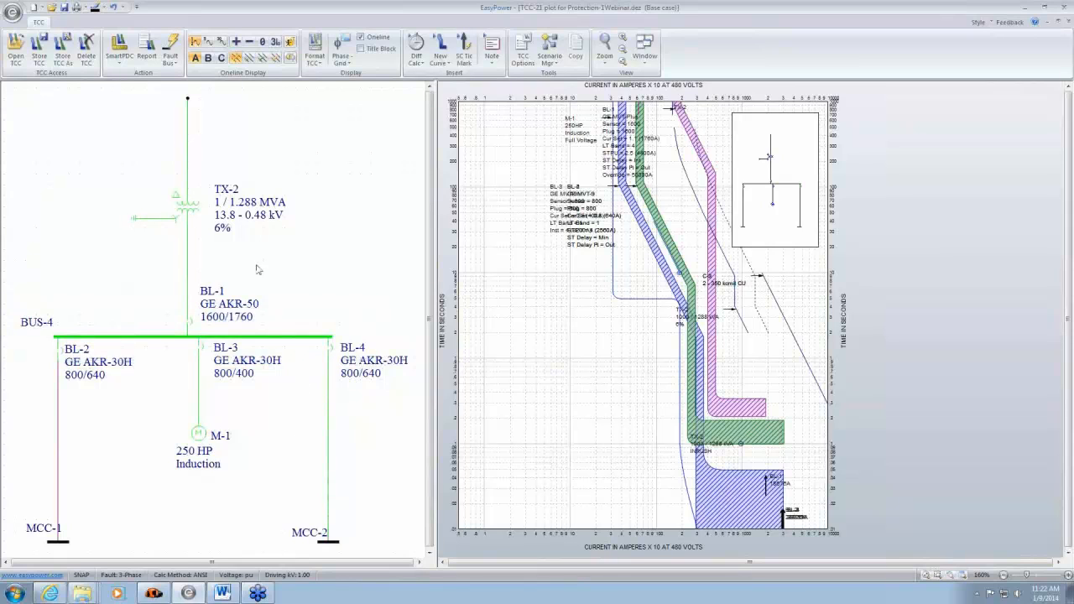
left_click(122, 44)
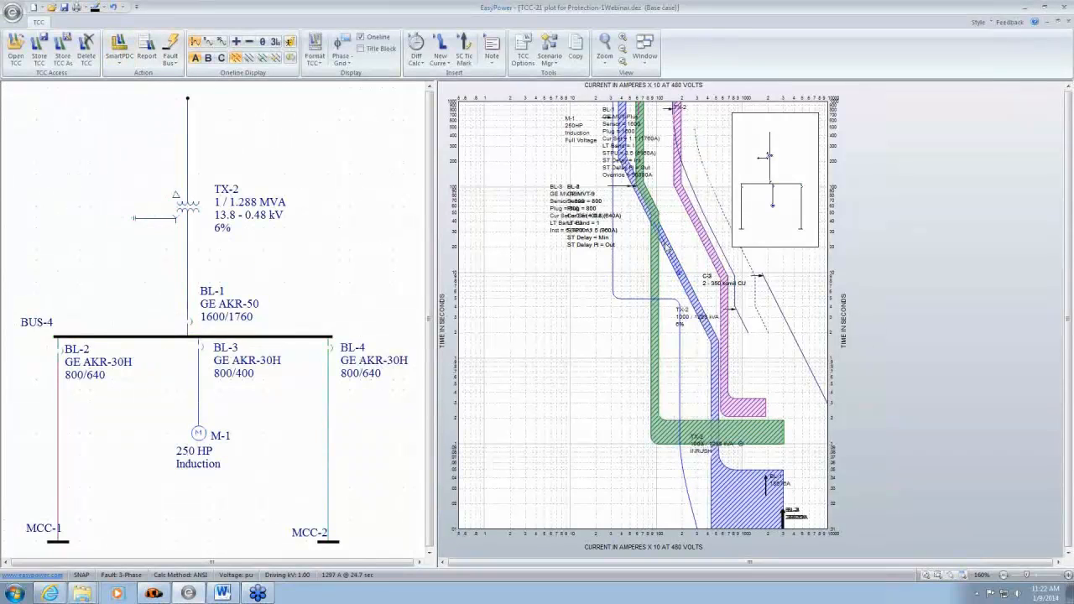
left_click_drag(592, 253, 554, 376)
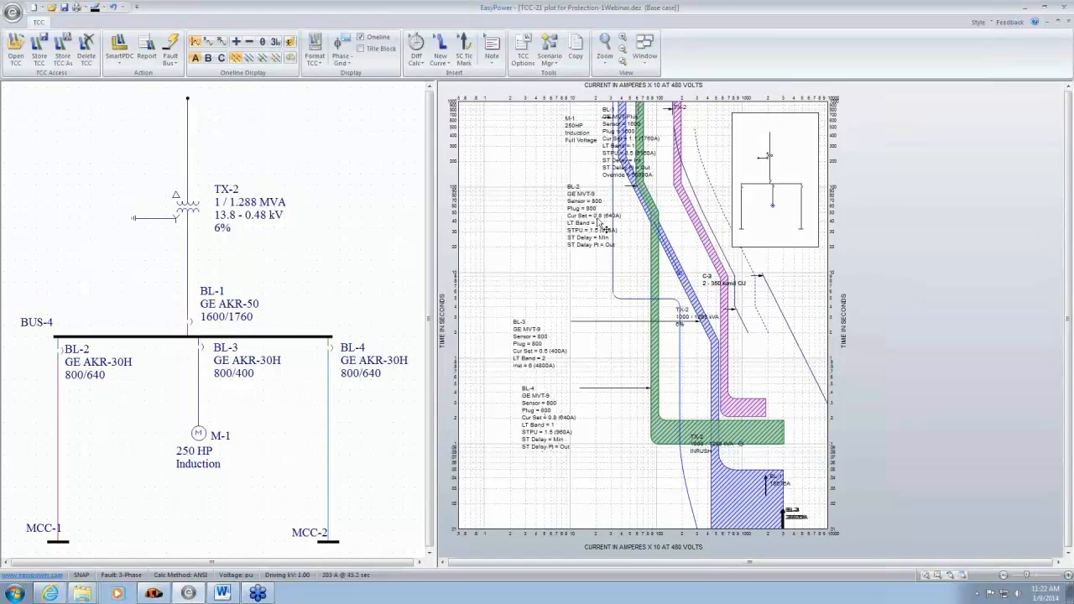
left_click_drag(603, 228, 557, 259)
left_click_drag(626, 159, 540, 175)
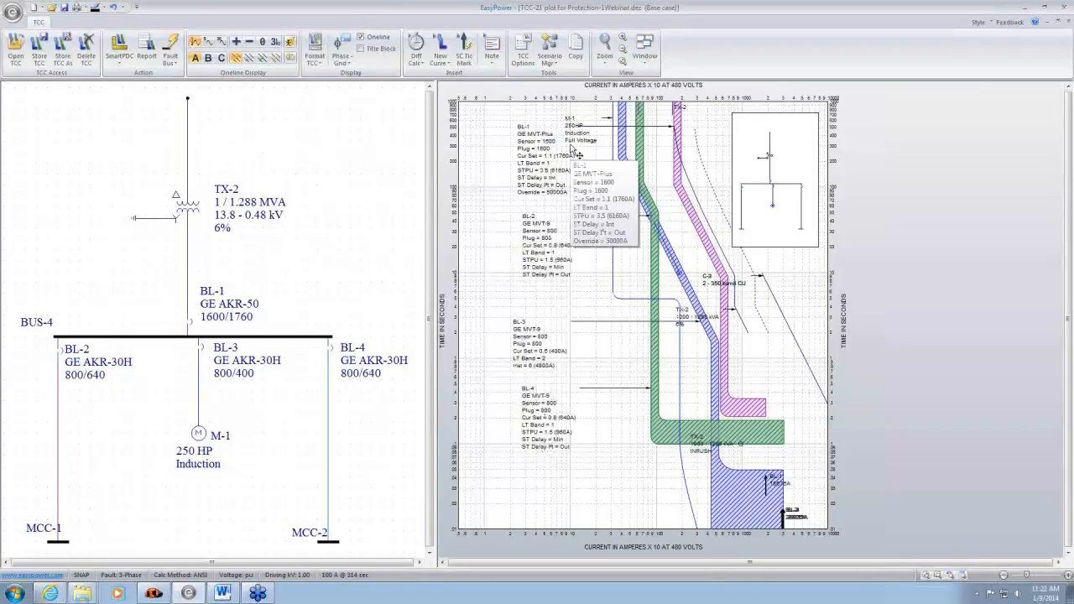
- Review the suggested settings and comments for BL-1 to BL-4 in the Auto Coordination Phase Report, and close the report
left_click(648, 70)
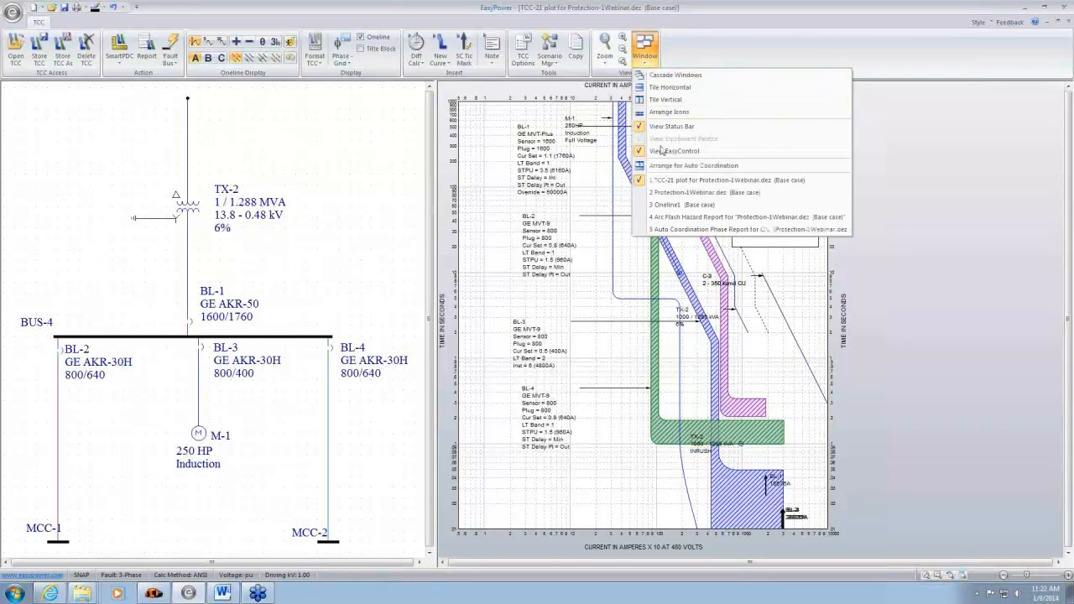
left_click(693, 230)
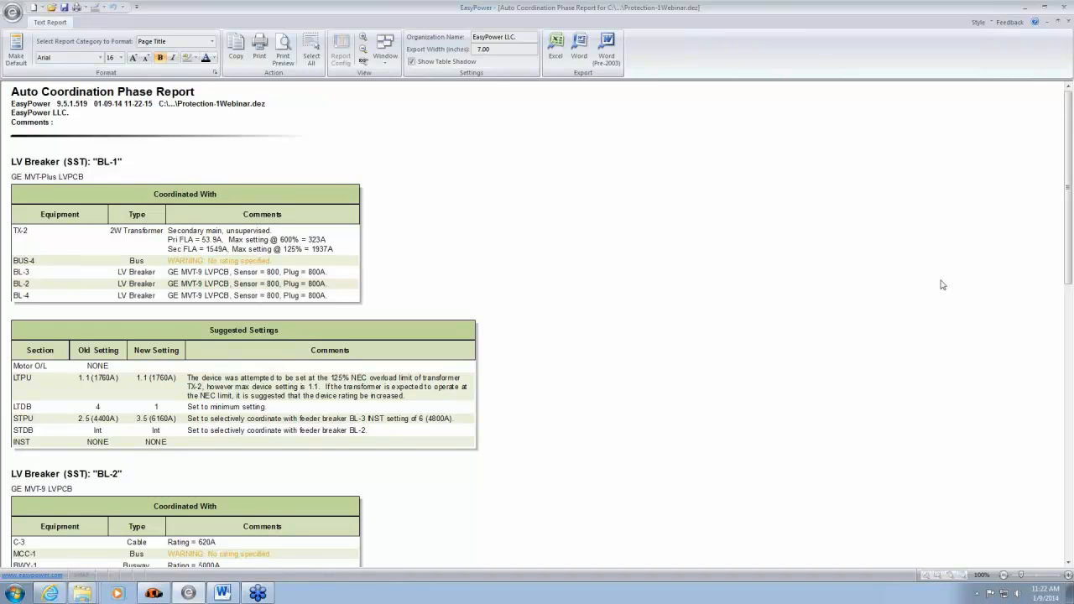
scroll(1067, 220, "down", 1)
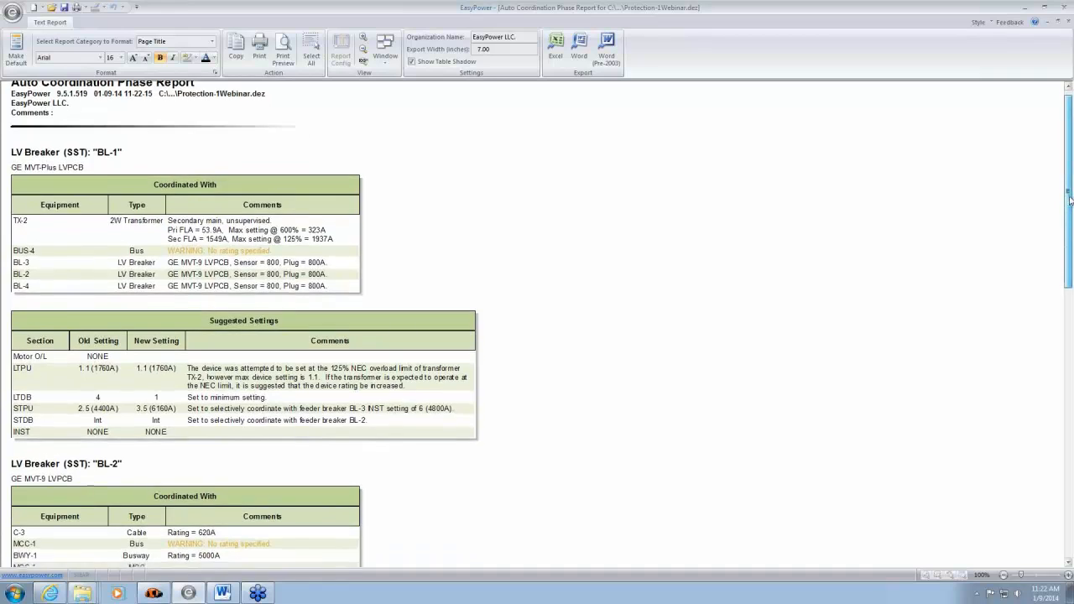
left_click_drag(1070, 216, 1070, 232)
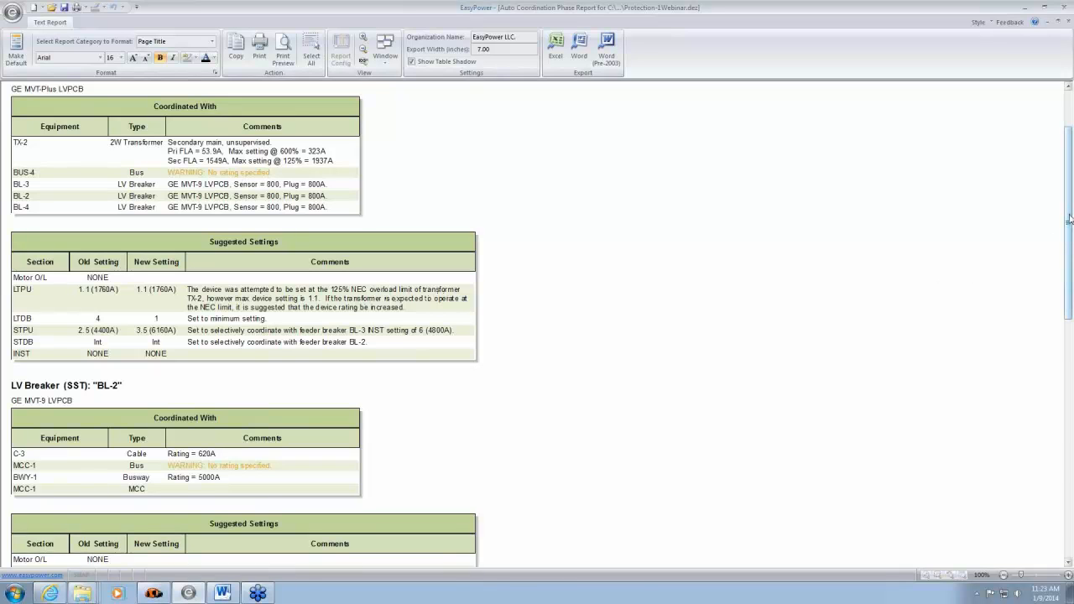
left_click_drag(1070, 218, 1070, 356)
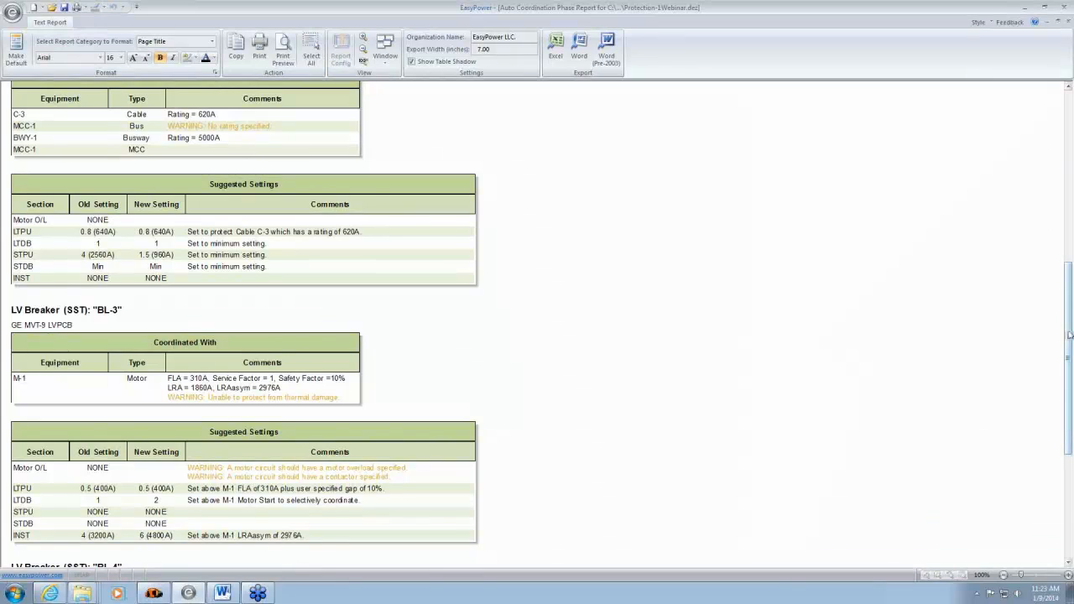
left_click_drag(1069, 335, 1070, 382)
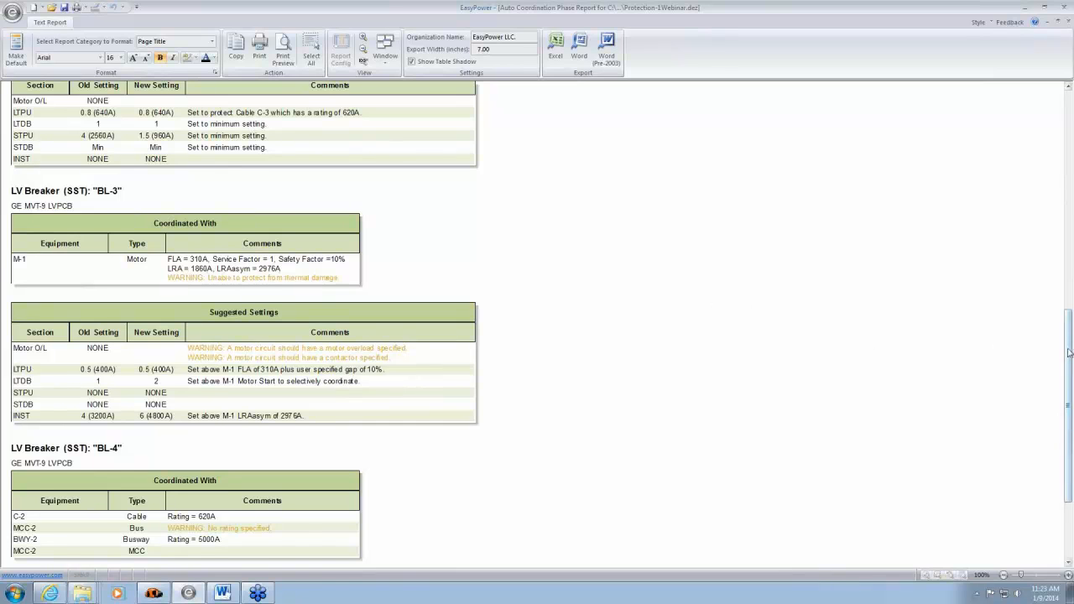
left_click_drag(1069, 349, 1069, 428)
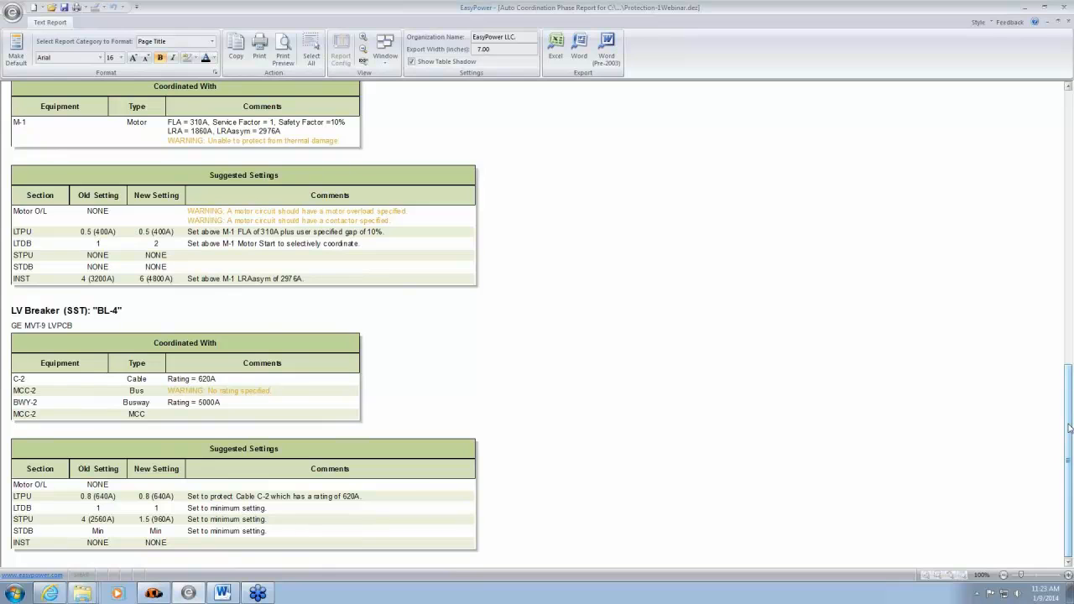
left_click_drag(1069, 428, 1069, 149)
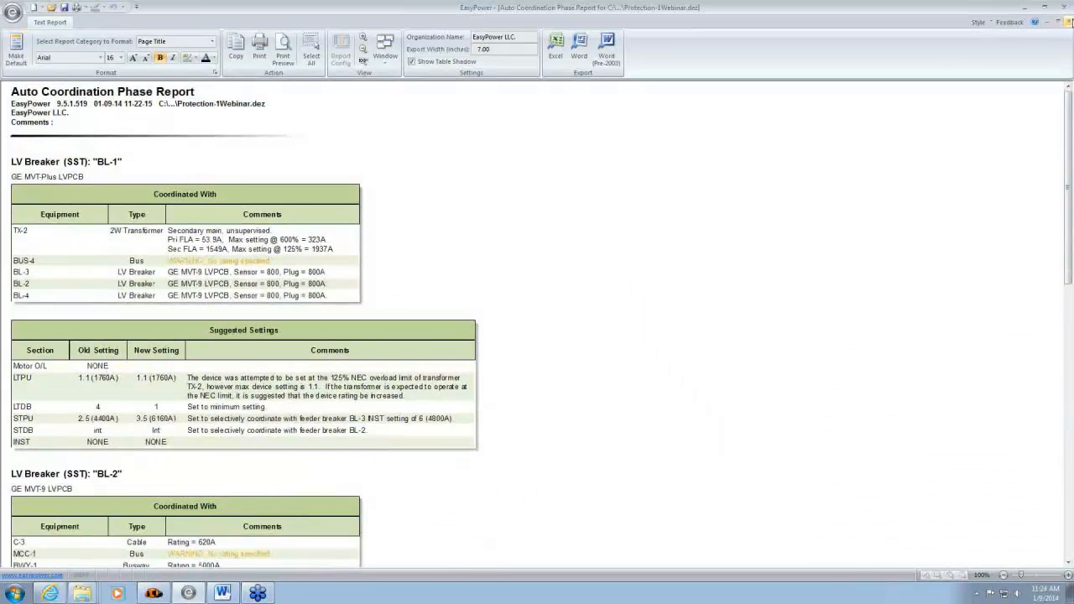
left_click(1069, 22)
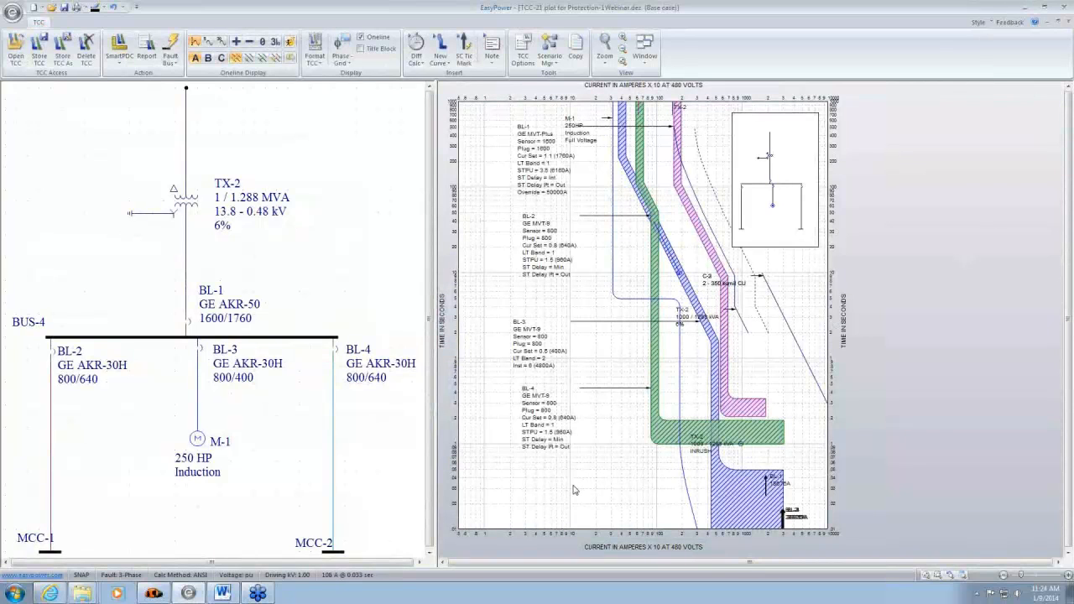
- Shift the BL-4 and BL-2 setting labels slightly down and away from the curves
left_click_drag(552, 446, 542, 458)
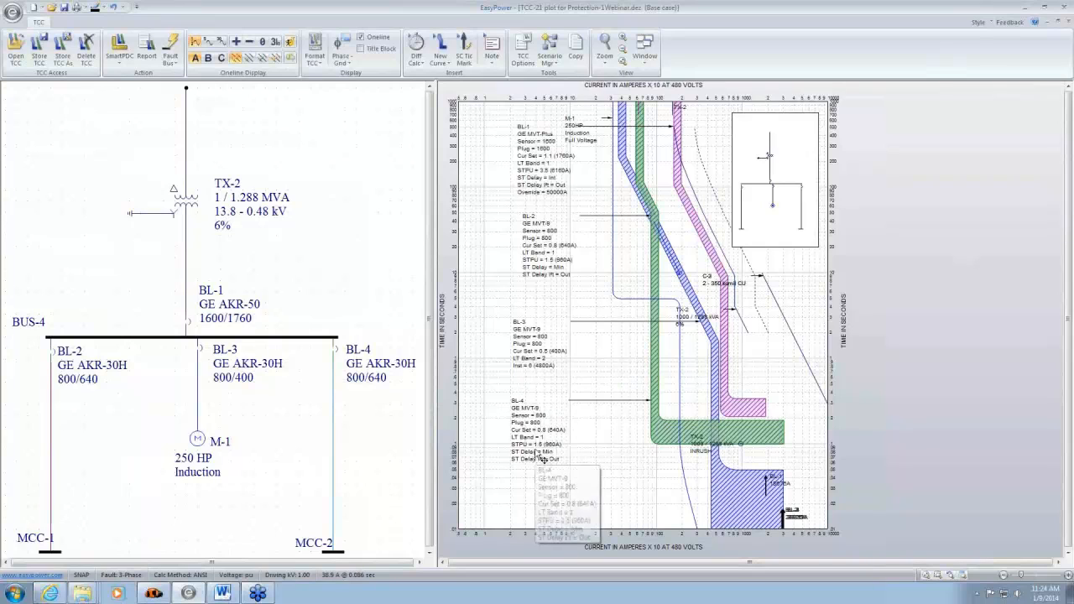
left_click_drag(551, 267, 539, 279)
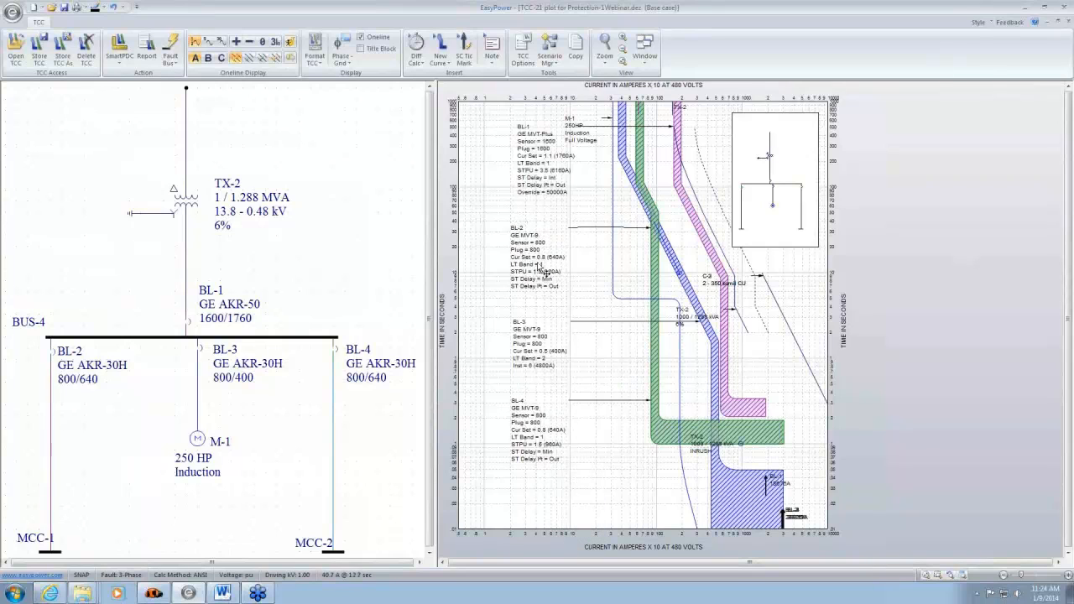